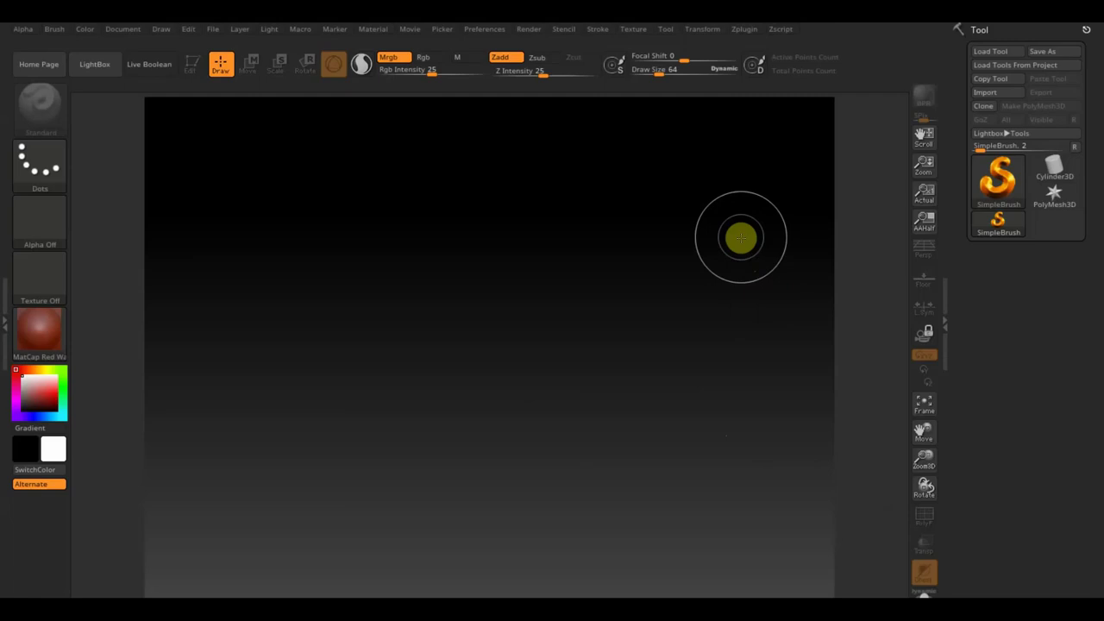
# Open ZBrushProject джедай2 from the джедай folder on the desktop
pyautogui.click(213, 33)
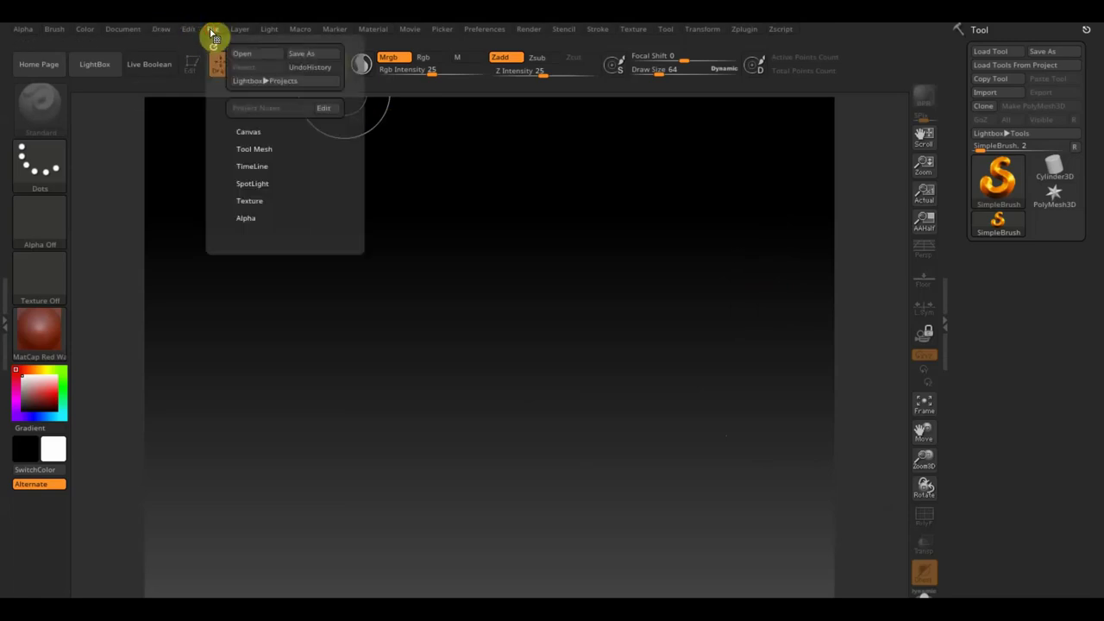
pyautogui.click(244, 57)
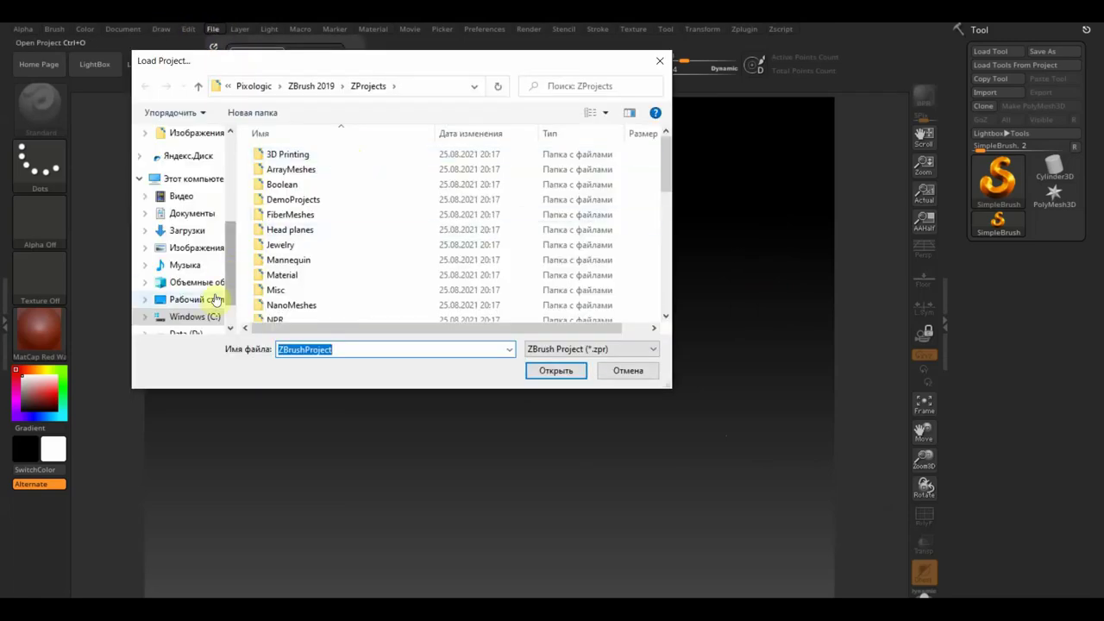
pyautogui.click(197, 301)
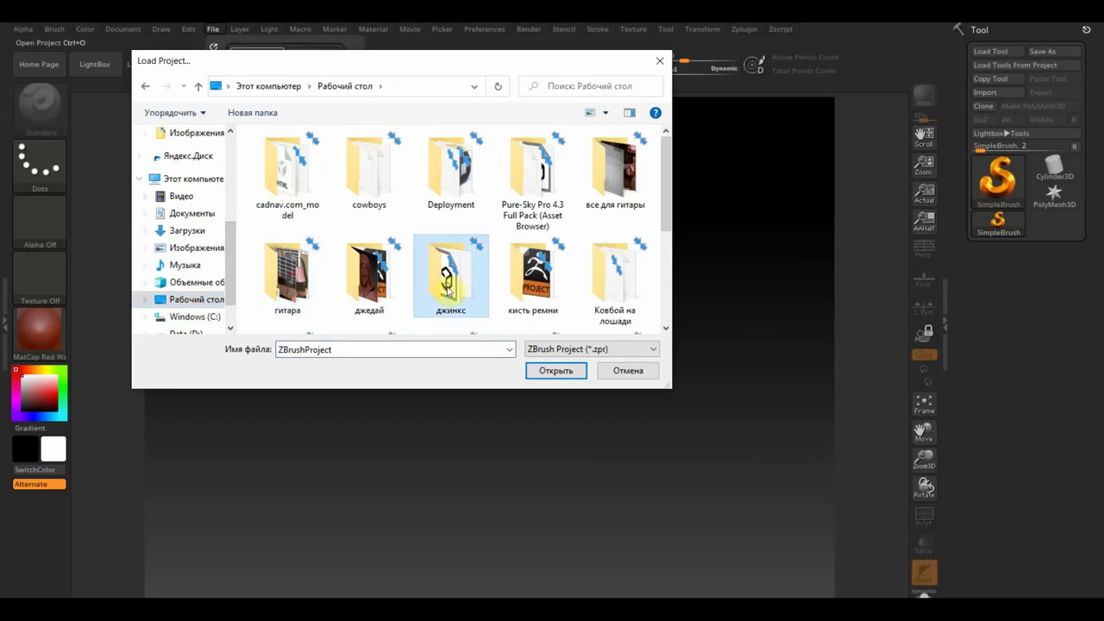
pyautogui.doubleClick(370, 283)
pyautogui.click(345, 172)
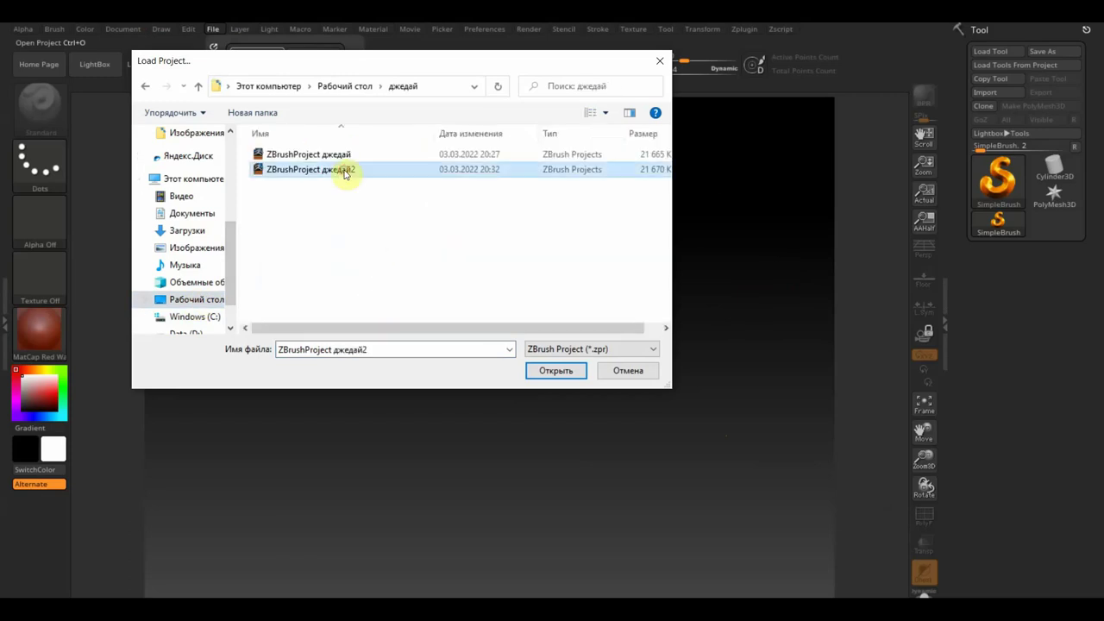
pyautogui.click(532, 370)
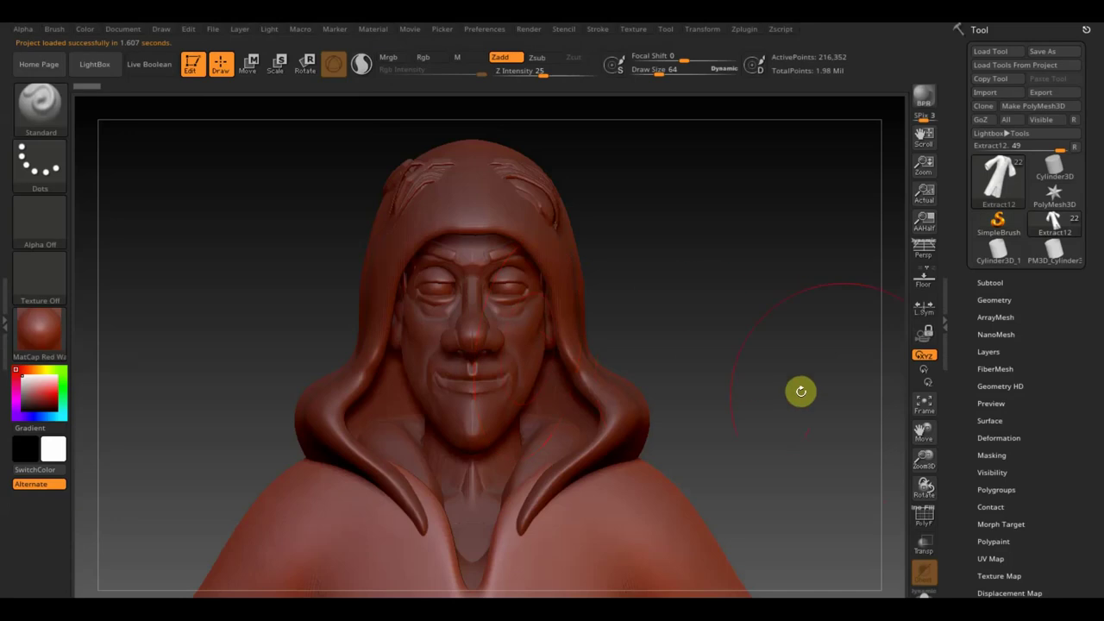
# Frame the figure, hide the Extract16 hood and Extract2 robe, and keep Extract5 active
pyautogui.click(929, 407)
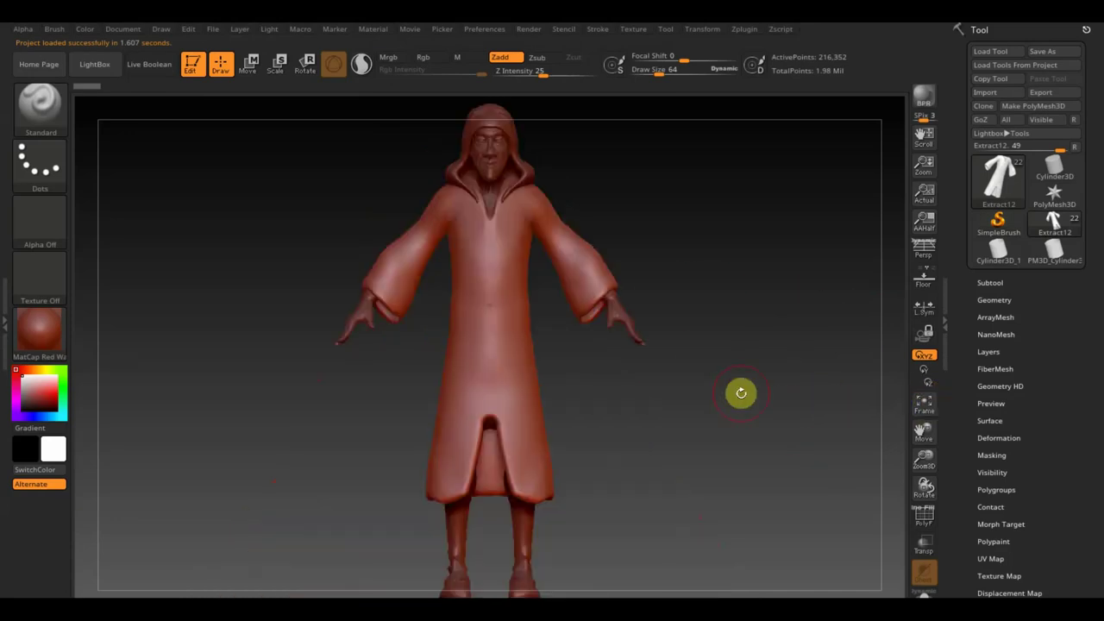
pyautogui.scroll(-3, 729, 386)
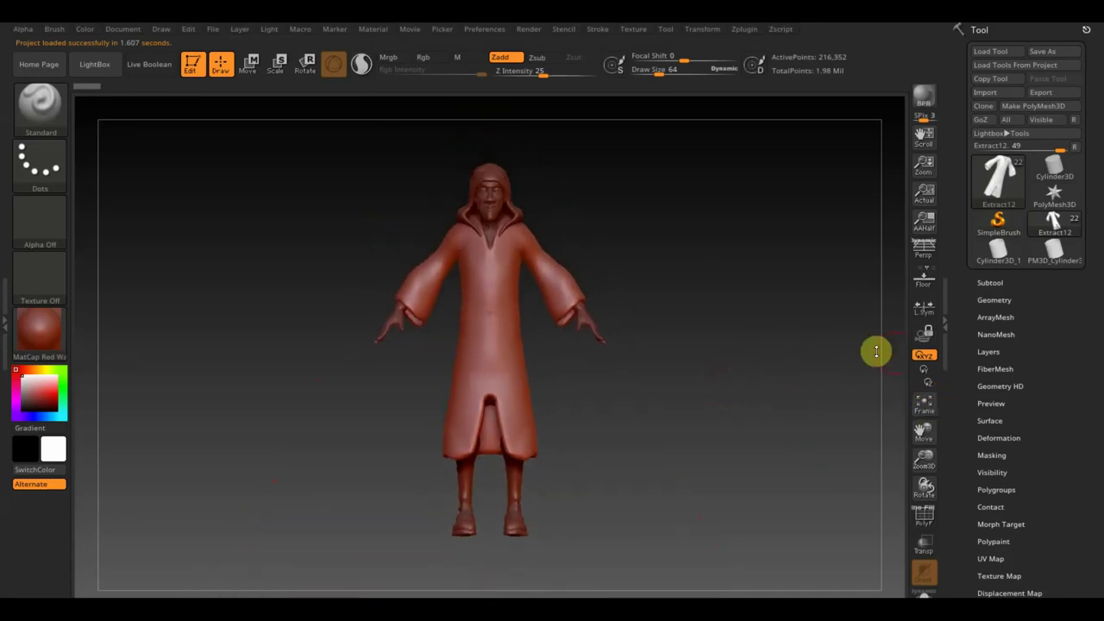
pyautogui.click(990, 284)
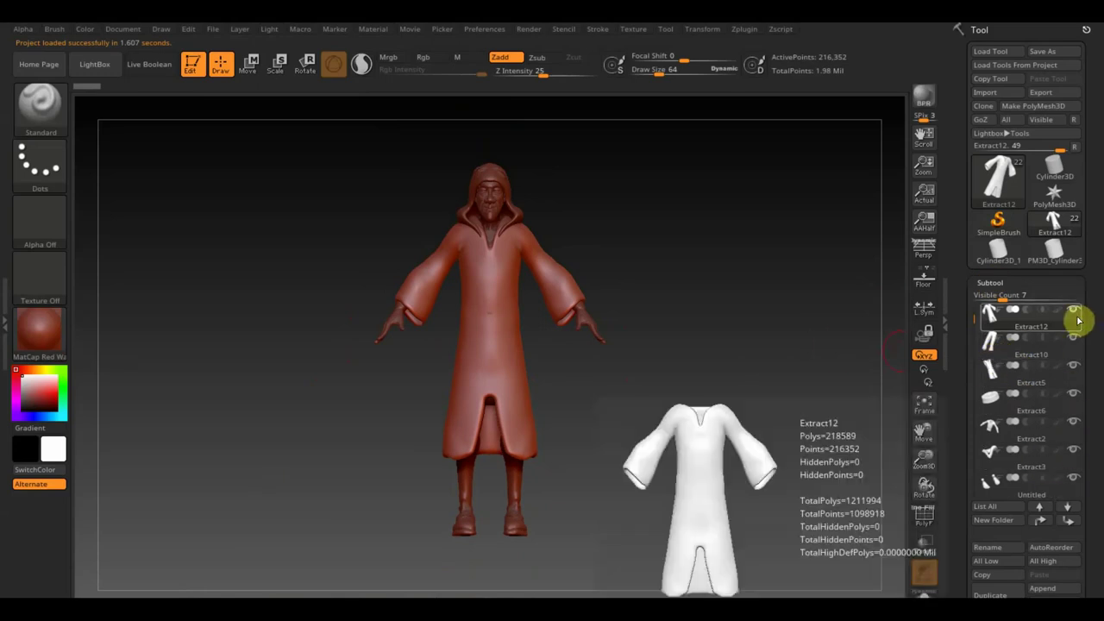
pyautogui.moveTo(1000, 388)
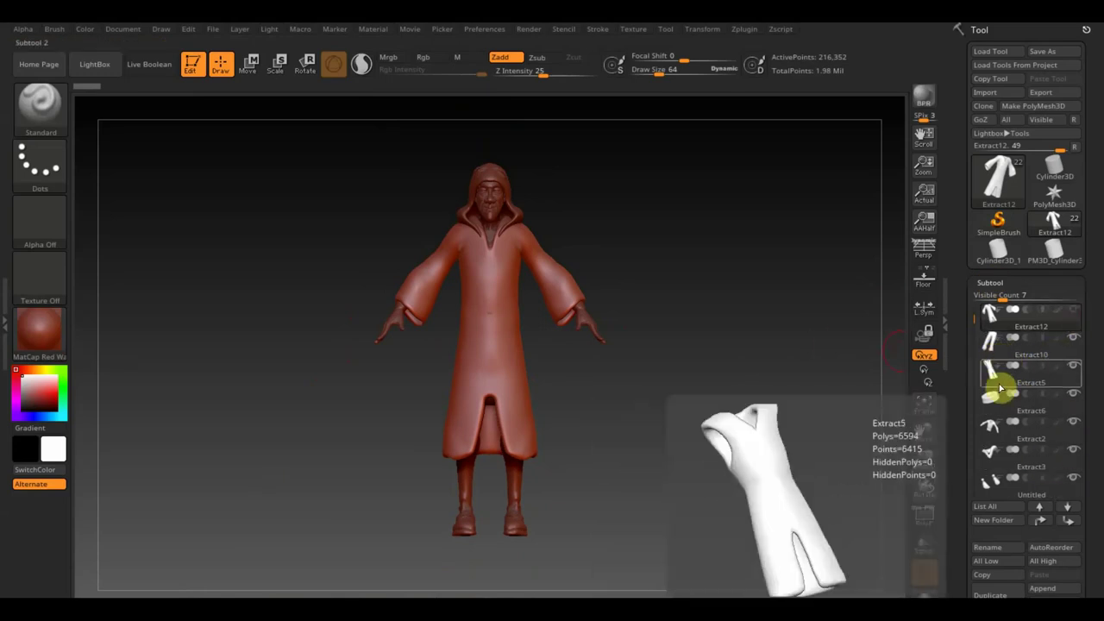
pyautogui.click(1000, 388)
pyautogui.press('f')
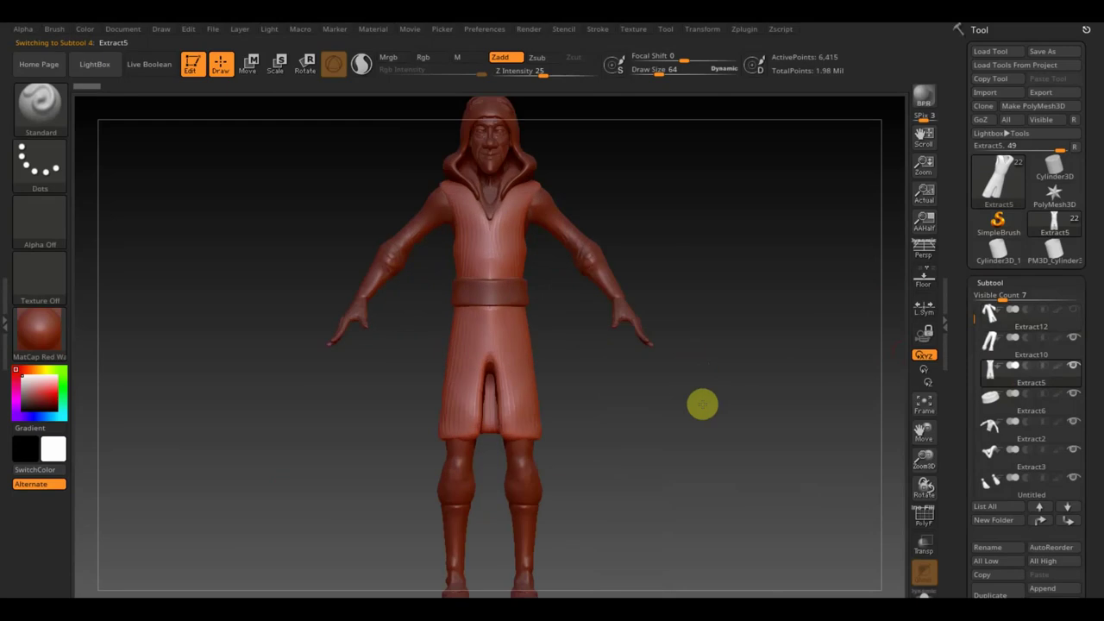
pyautogui.moveTo(707, 402)
pyautogui.mouseDown()
pyautogui.moveTo(729, 423)
pyautogui.moveTo(715, 419)
pyautogui.mouseUp()
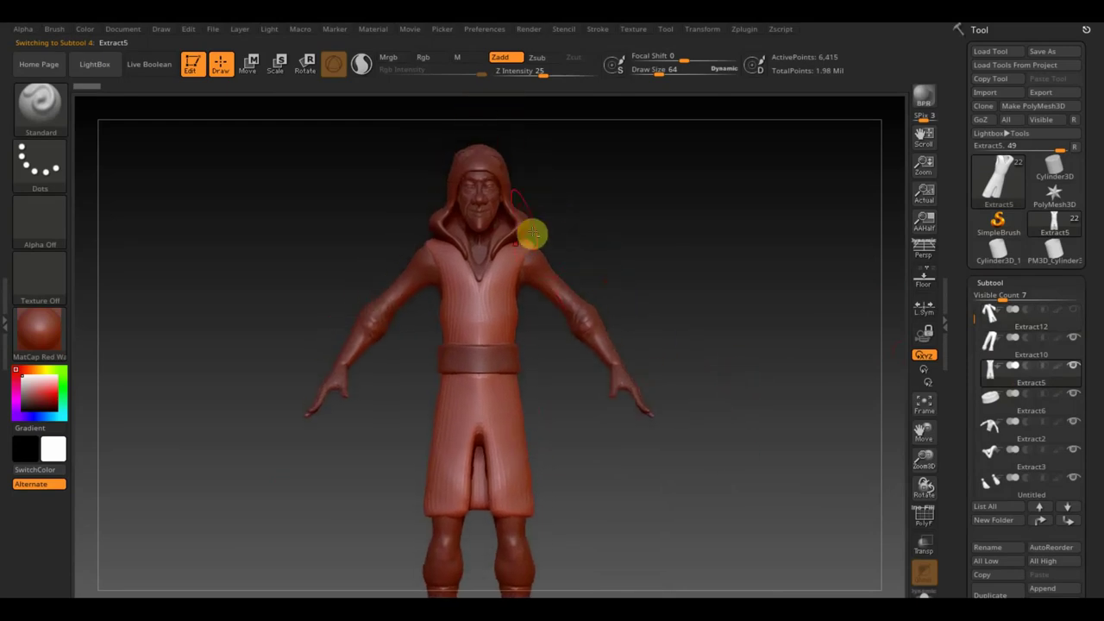
pyautogui.scroll(-5, 1012, 474)
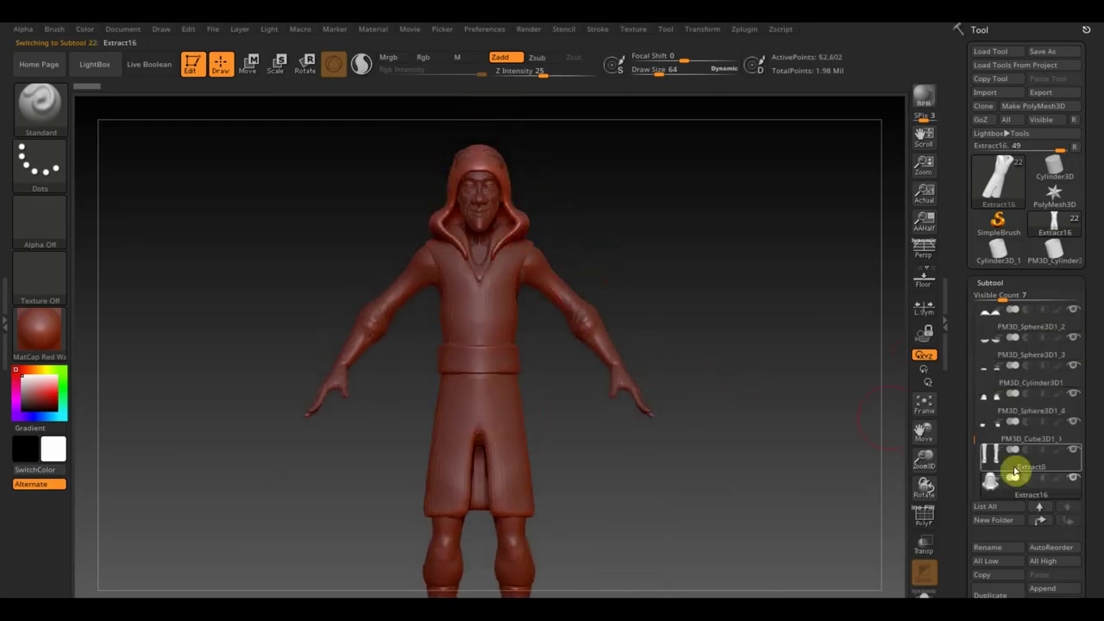
pyautogui.click(1061, 481)
pyautogui.keyDown('alt'); pyautogui.click(494, 319); pyautogui.keyUp('alt')
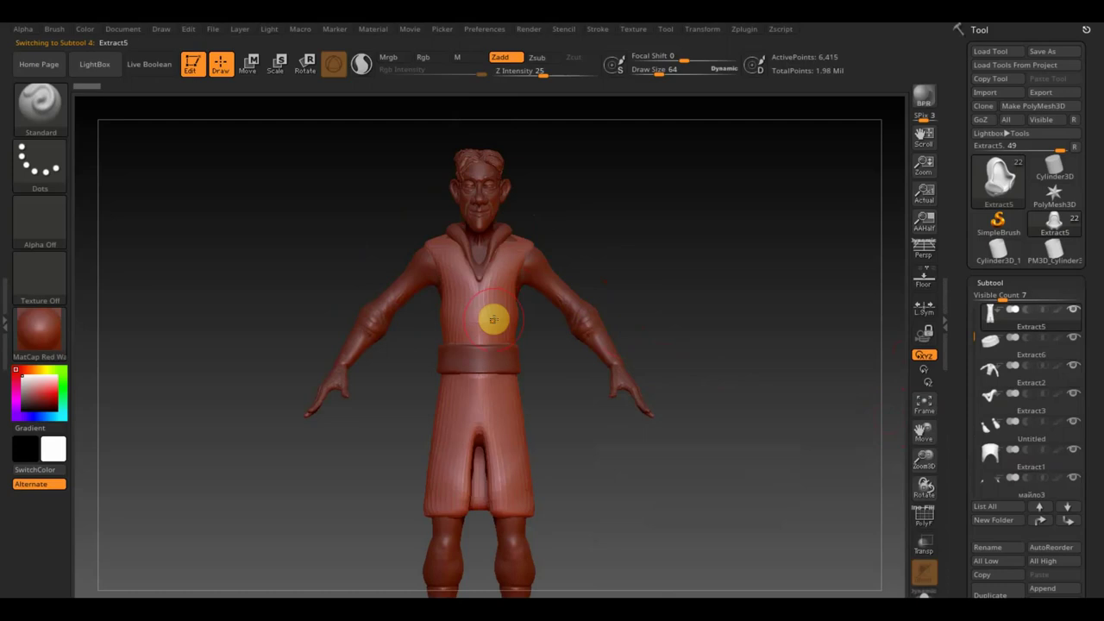
pyautogui.keyDown('alt'); pyautogui.click(557, 290); pyautogui.keyUp('alt')
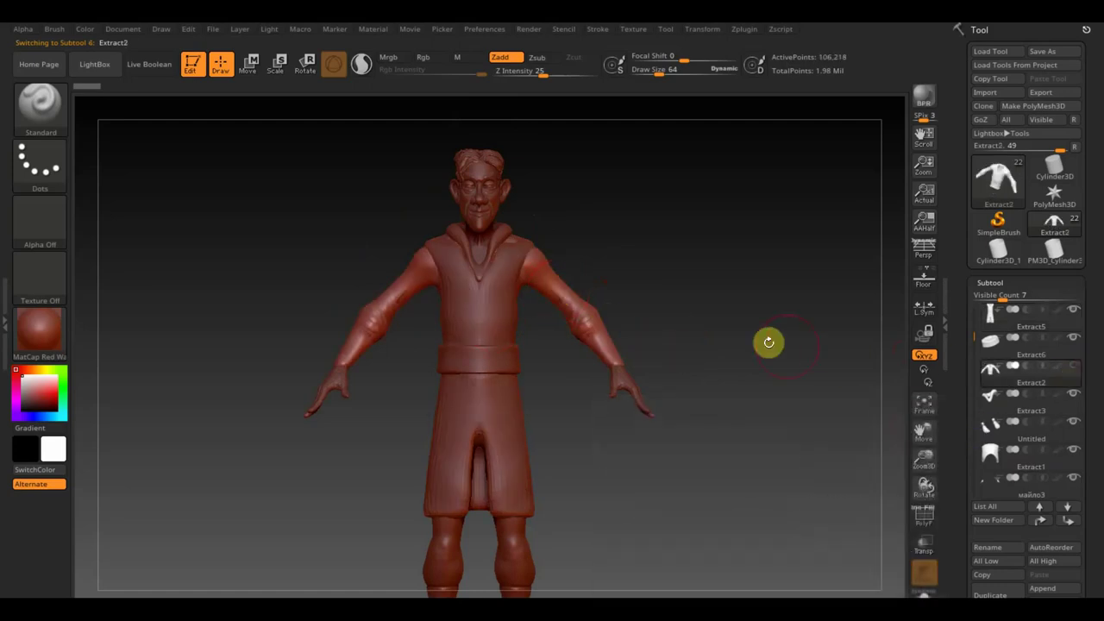
pyautogui.keyDown('alt'); pyautogui.click(493, 335); pyautogui.keyUp('alt')
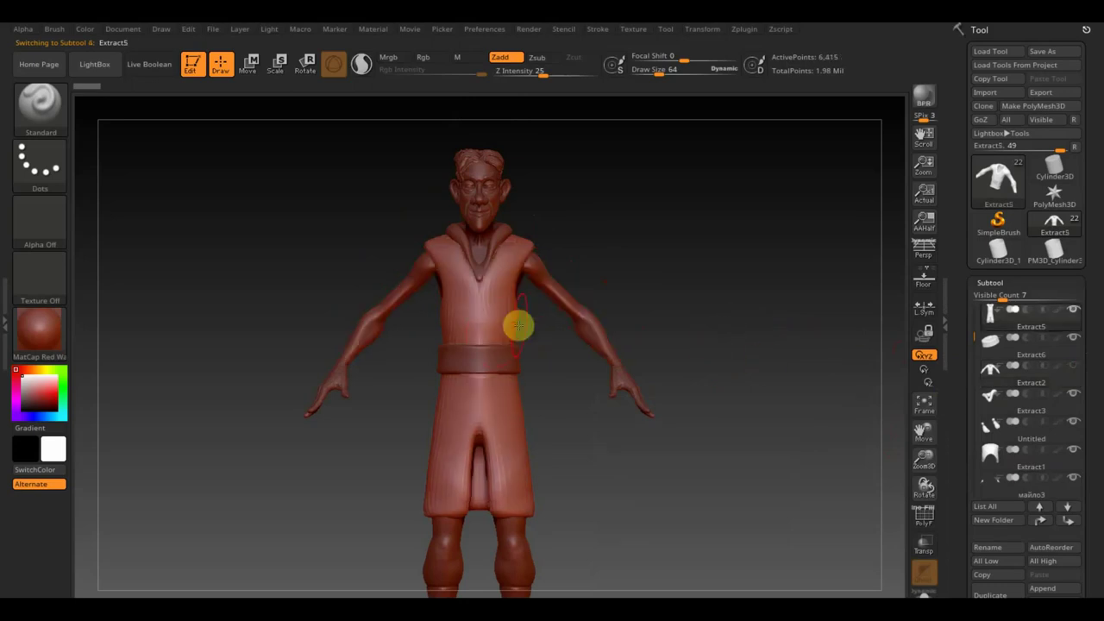
# Delete the lower subdivision levels of the Extract5 tunic from Geometry
pyautogui.moveTo(646, 291)
pyautogui.keyDown('alt'); pyautogui.mouseDown()
pyautogui.moveTo(687, 305)
pyautogui.moveTo(706, 248)
pyautogui.mouseUp(); pyautogui.keyUp('alt')
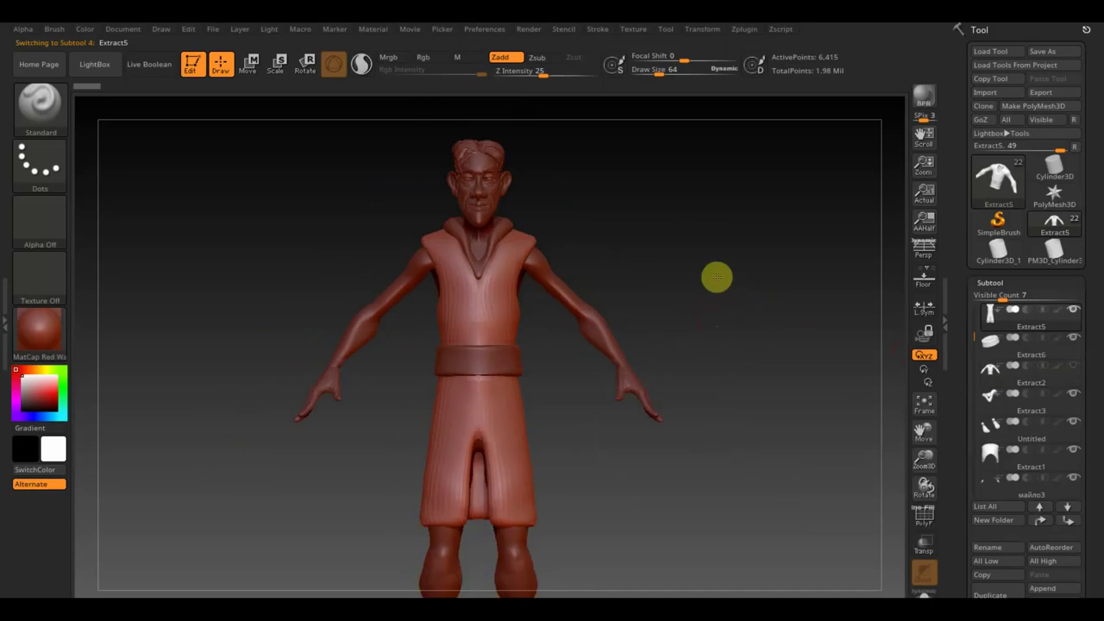
pyautogui.press('ctrl')
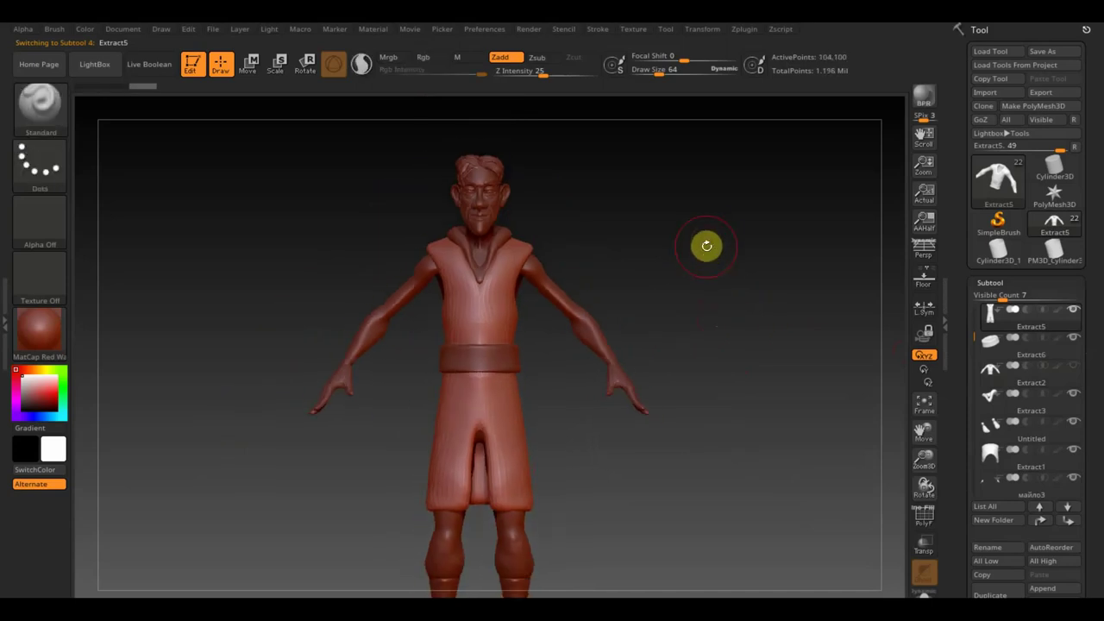
pyautogui.moveTo(1086, 525); pyautogui.dragTo(1098, 425)
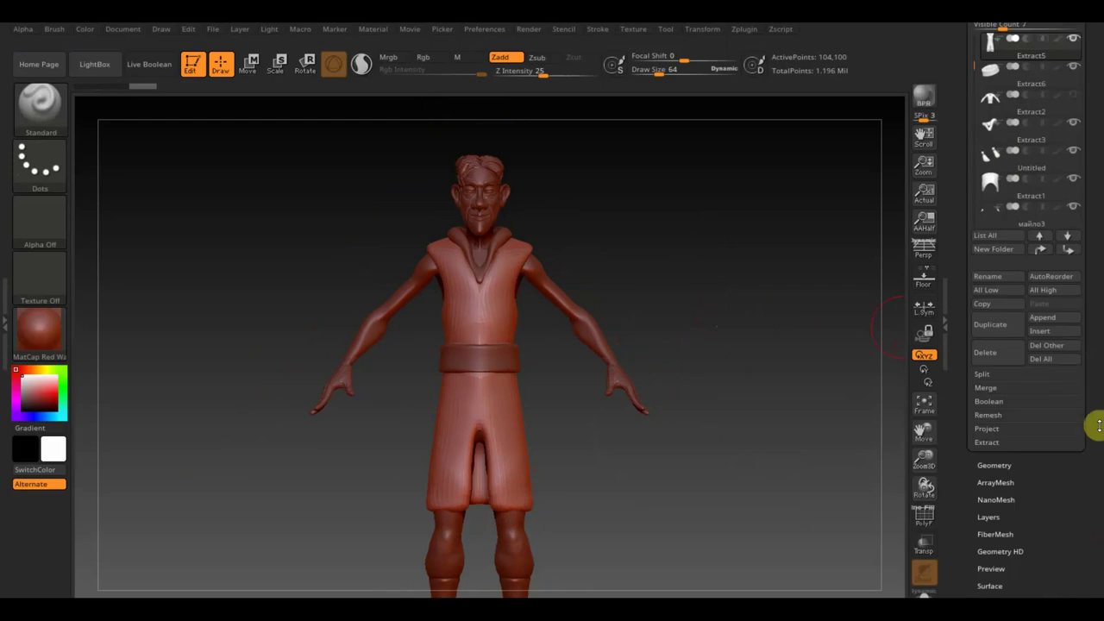
pyautogui.click(1007, 466)
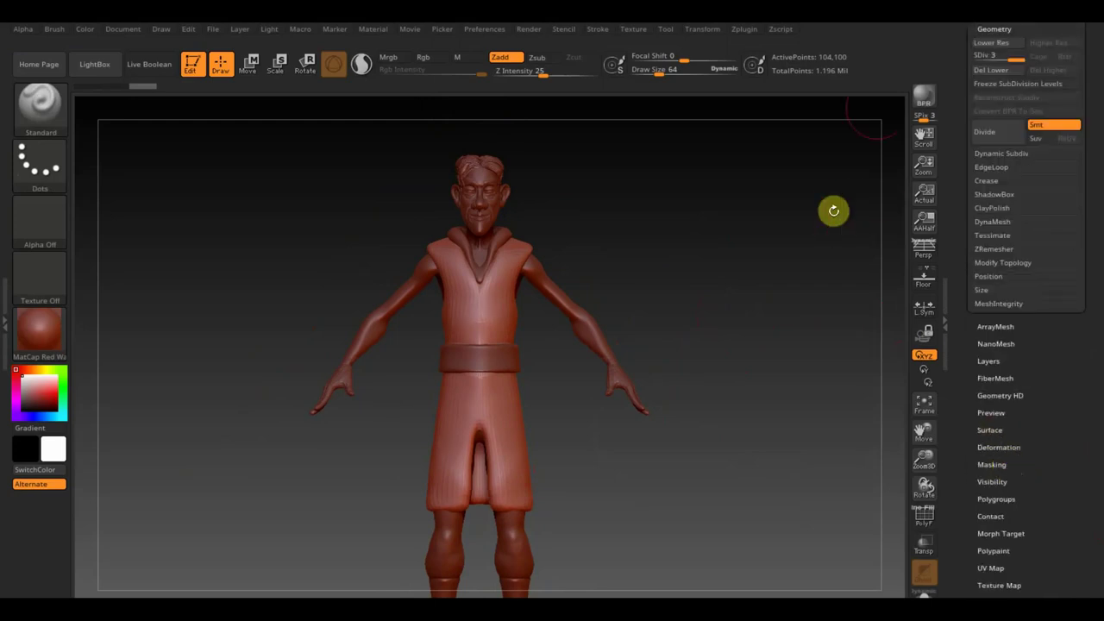
pyautogui.moveTo(1084, 74); pyautogui.dragTo(1098, 134)
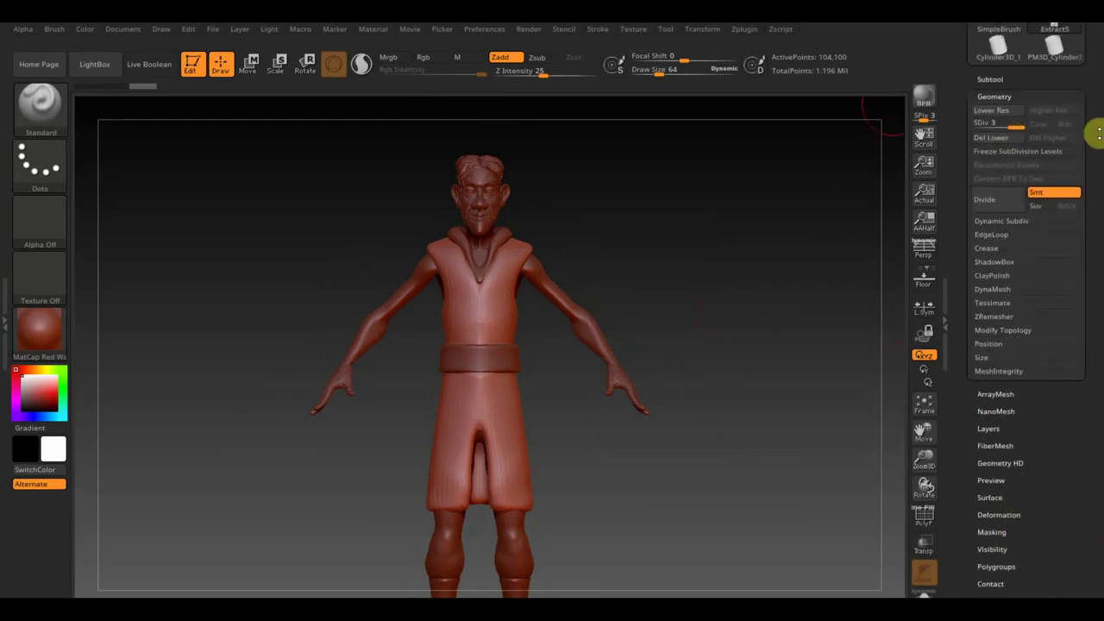
pyautogui.click(996, 138)
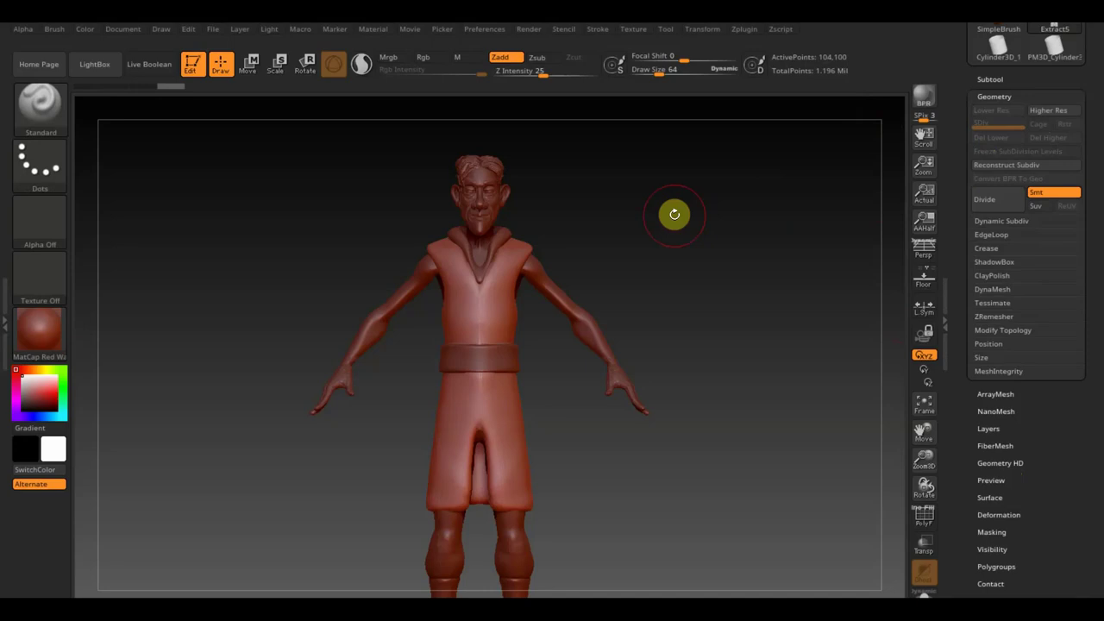
# Start a texture image import from the desktop, then cancel it
pyautogui.click(642, 31)
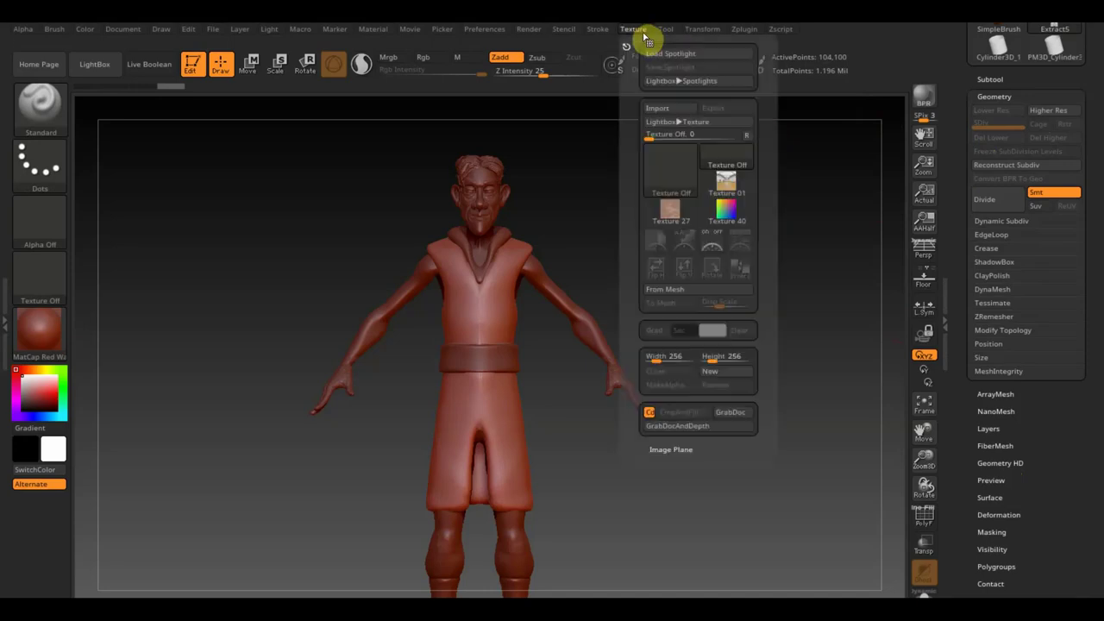
pyautogui.click(669, 110)
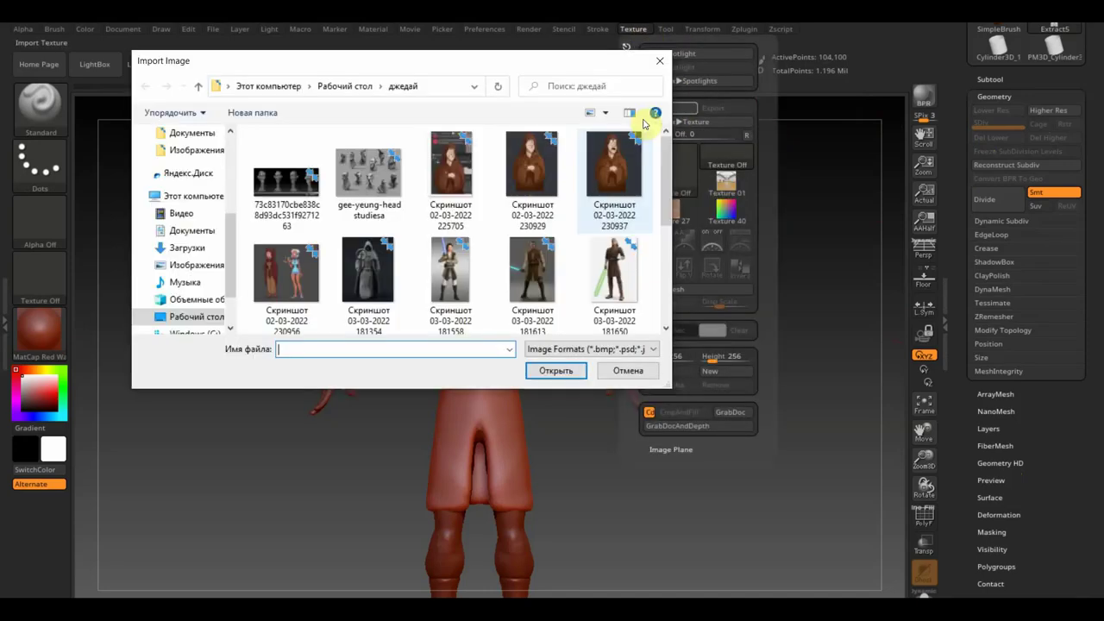
pyautogui.click(185, 313)
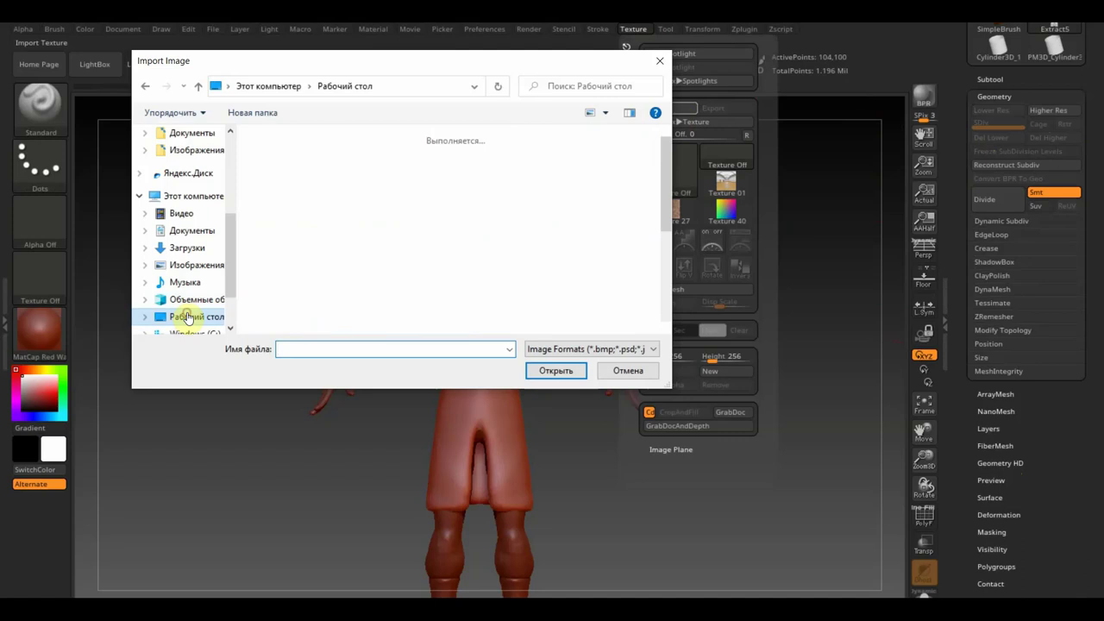
pyautogui.scroll(-5, 466, 285)
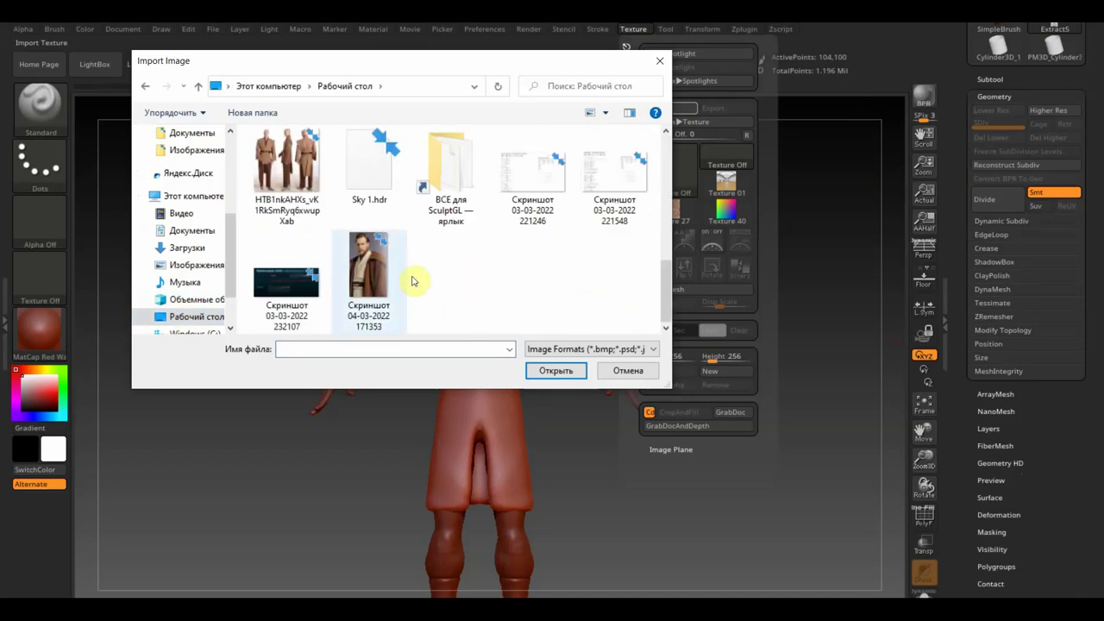
pyautogui.scroll(1, 329, 267)
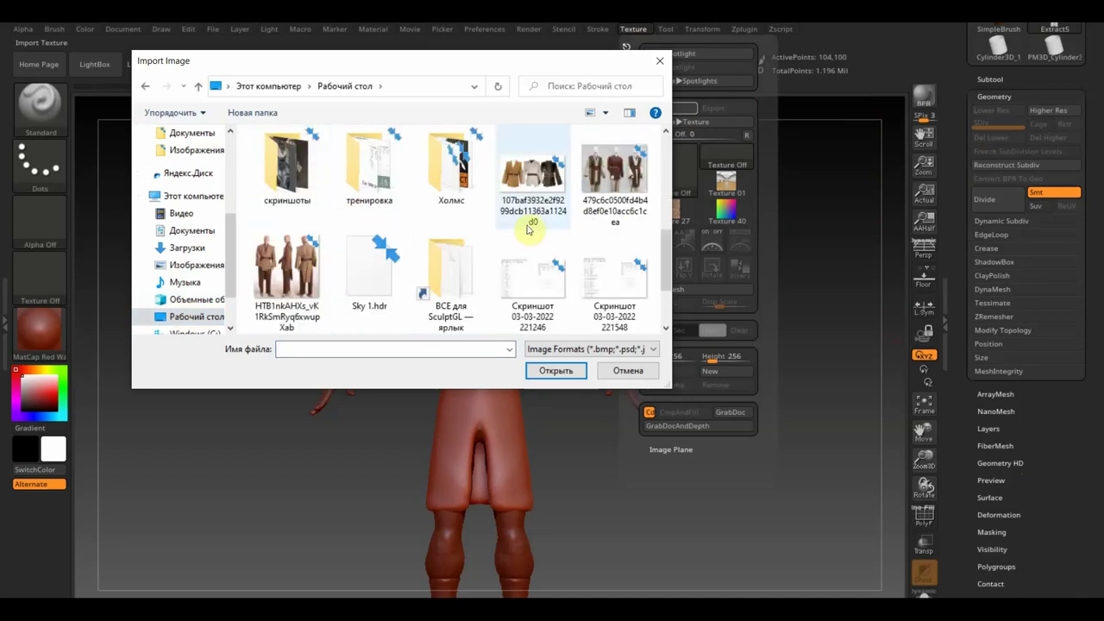
pyautogui.scroll(1, 550, 188)
pyautogui.scroll(-1, 552, 190)
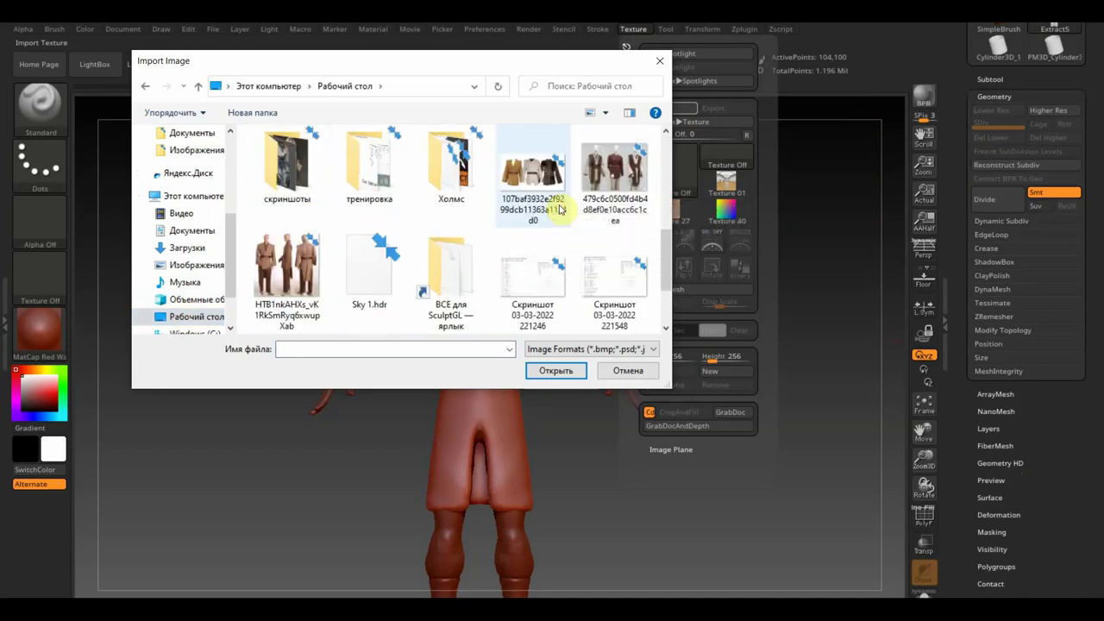
pyautogui.click(660, 60)
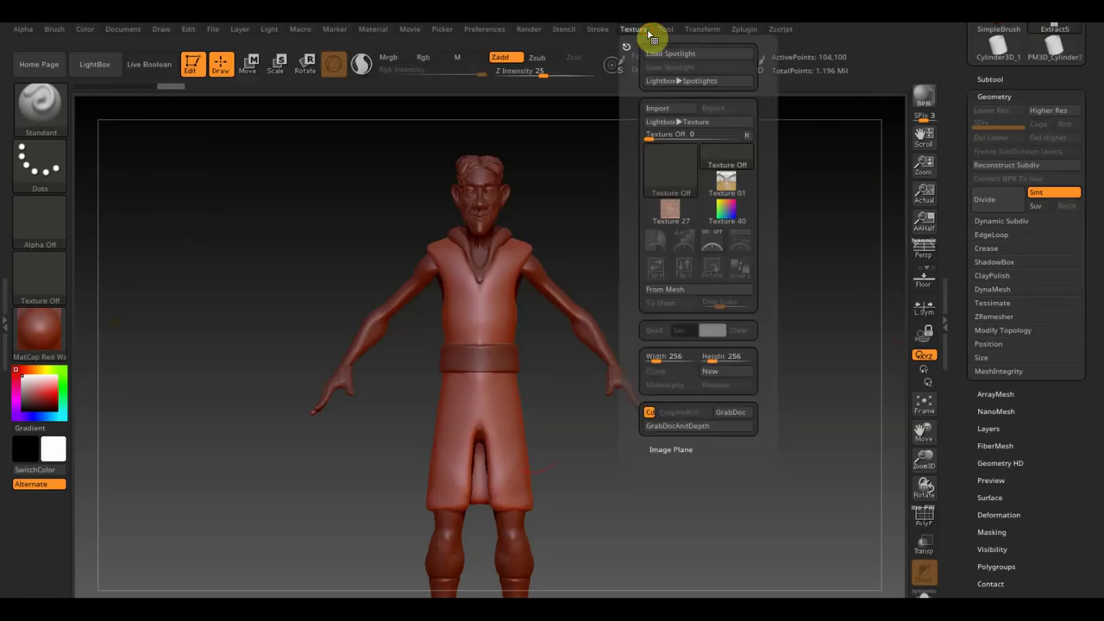
# Import the tan robe reference screenshot from the desktop as a texture
pyautogui.click(671, 112)
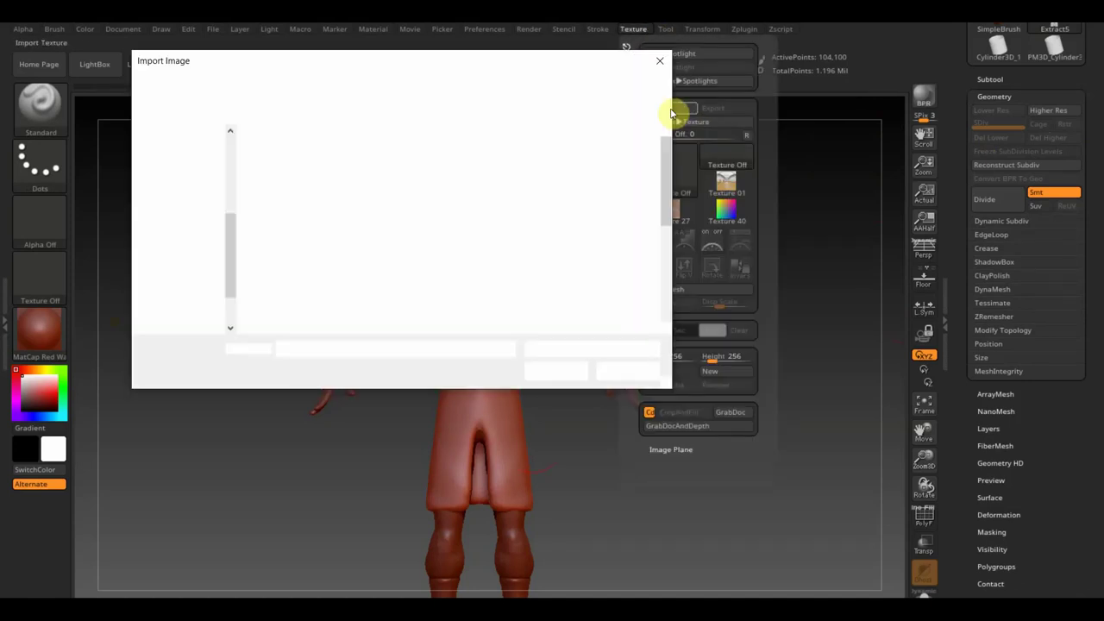
pyautogui.click(530, 298)
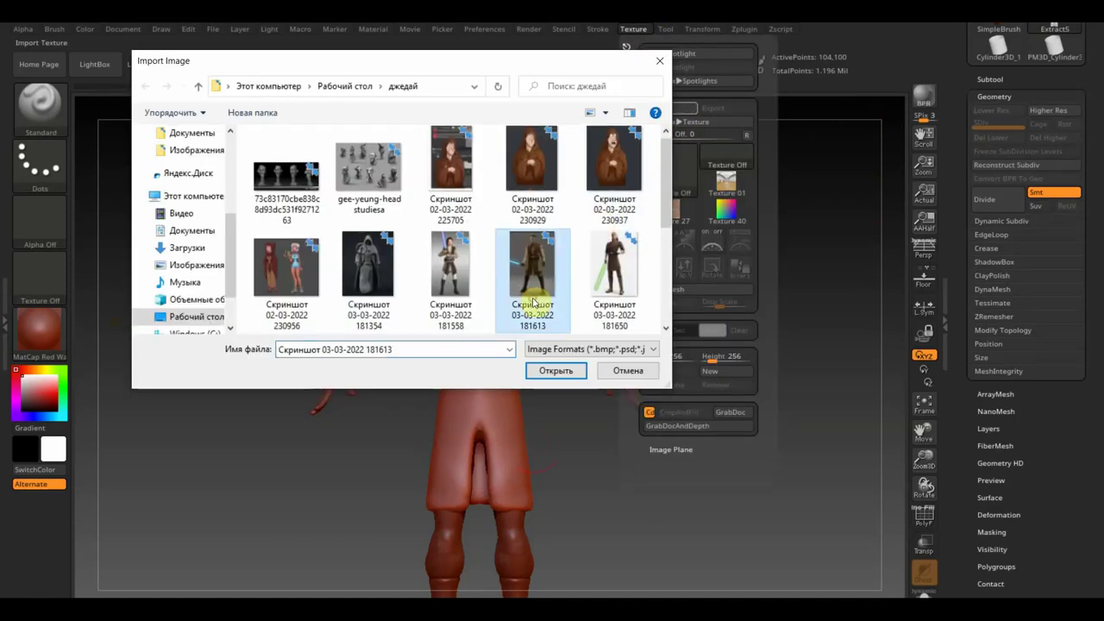
pyautogui.click(185, 317)
pyautogui.scroll(-3, 449, 285)
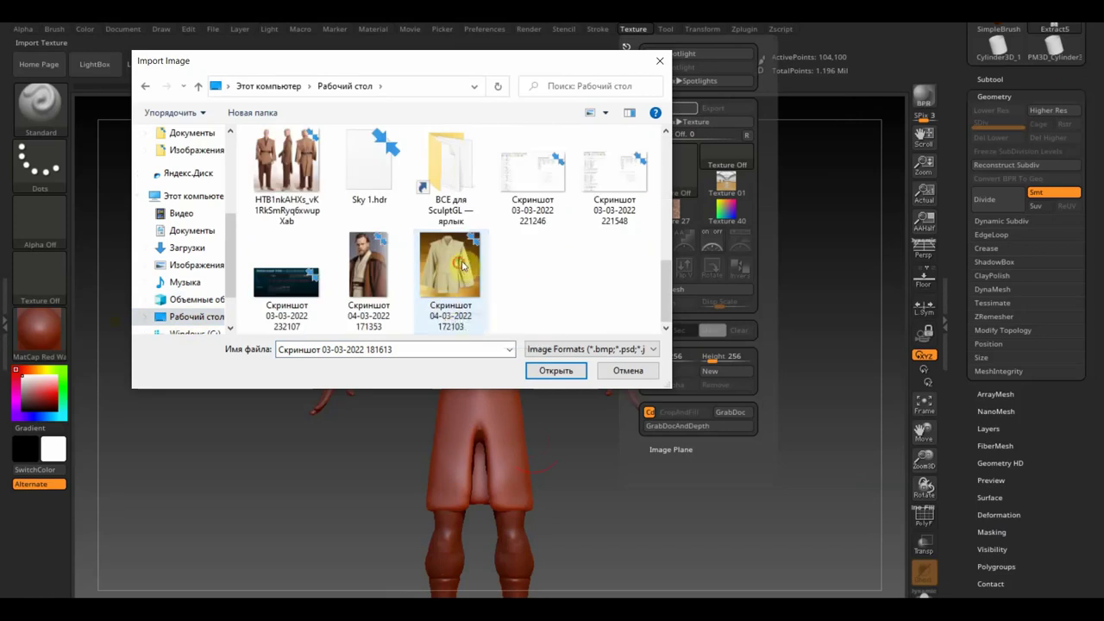
pyautogui.click(462, 265)
pyautogui.click(555, 370)
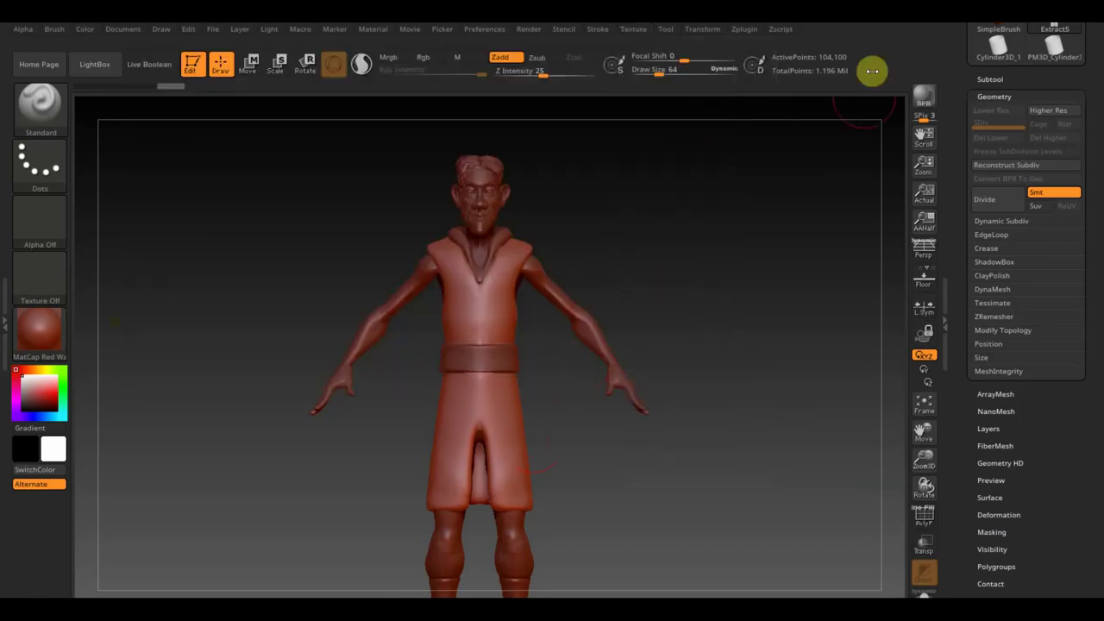
# Add the imported robe screenshot to Spotlight as a canvas overlay
pyautogui.click(634, 31)
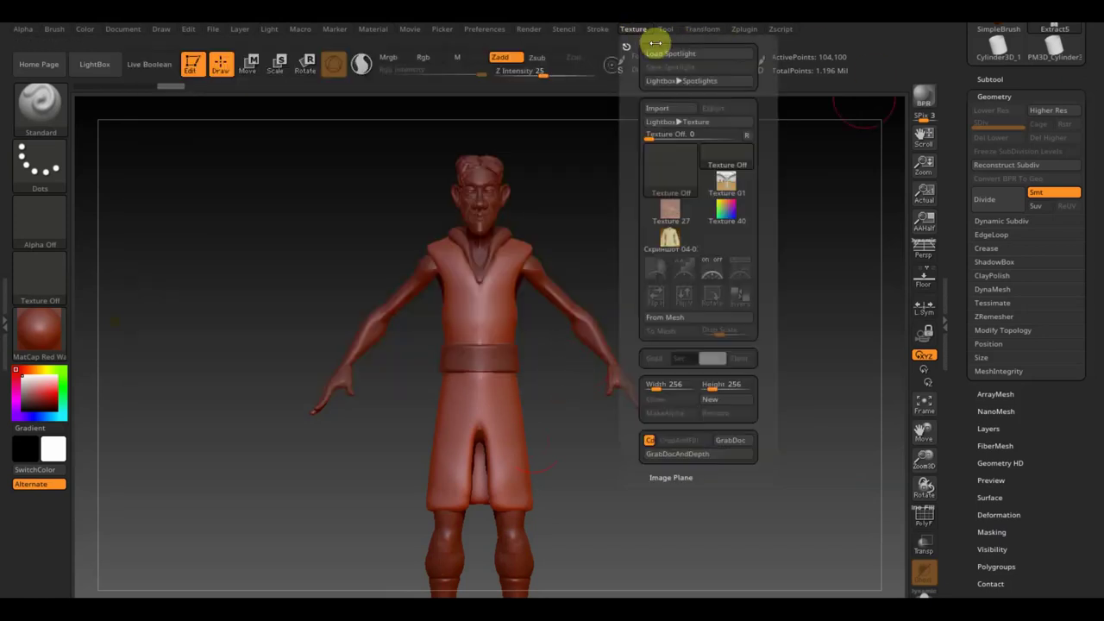
pyautogui.click(671, 234)
pyautogui.click(746, 274)
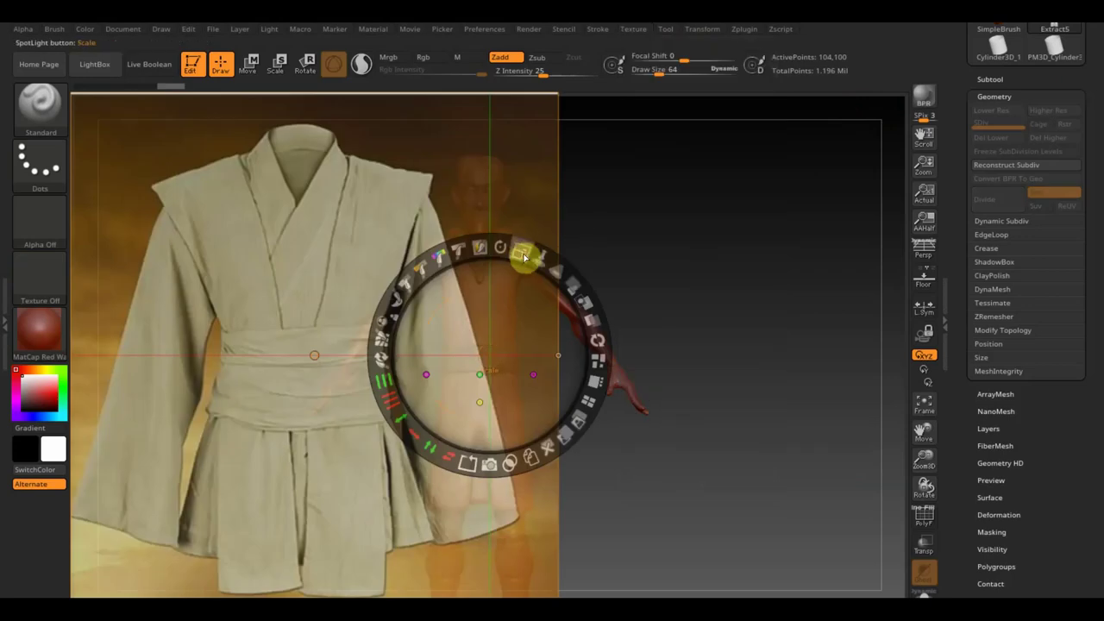
# Scale the Spotlight robe image down and drag it over the centre of the model
pyautogui.moveTo(523, 257); pyautogui.dragTo(437, 229)
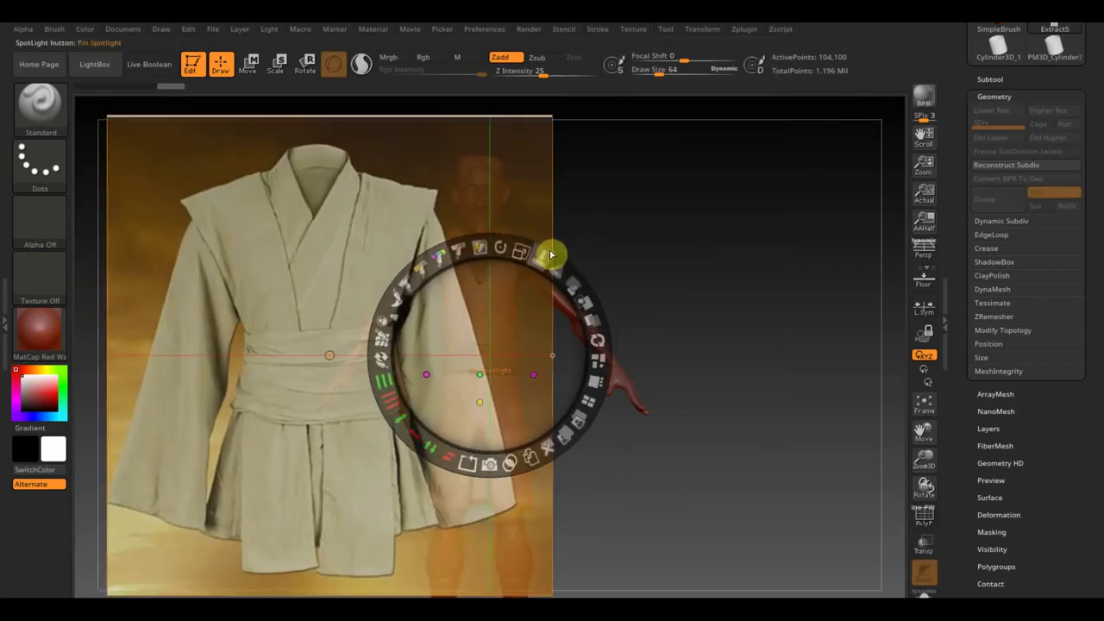
pyautogui.moveTo(521, 247)
pyautogui.mouseDown()
pyautogui.moveTo(466, 228)
pyautogui.moveTo(894, 193)
pyautogui.mouseUp()
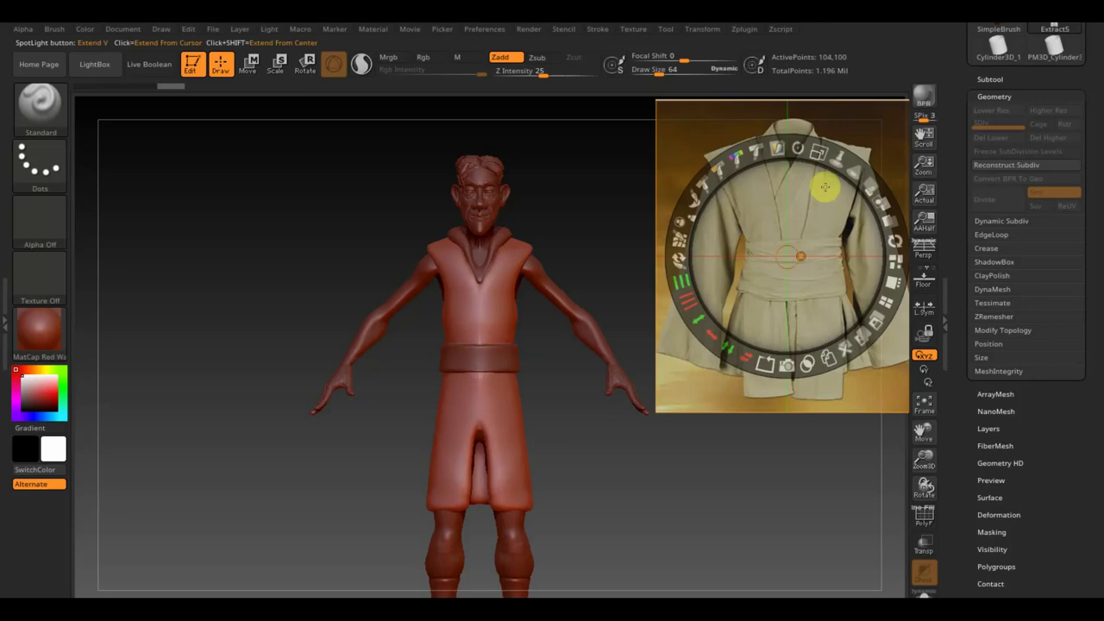
pyautogui.moveTo(824, 205); pyautogui.dragTo(730, 241)
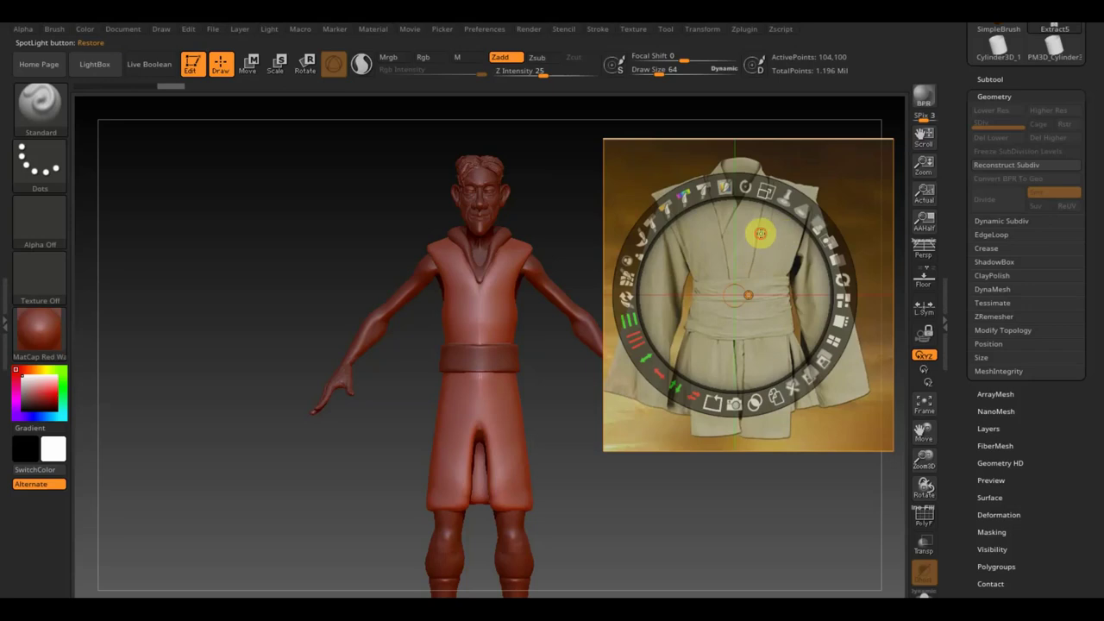
pyautogui.moveTo(761, 233); pyautogui.dragTo(500, 293)
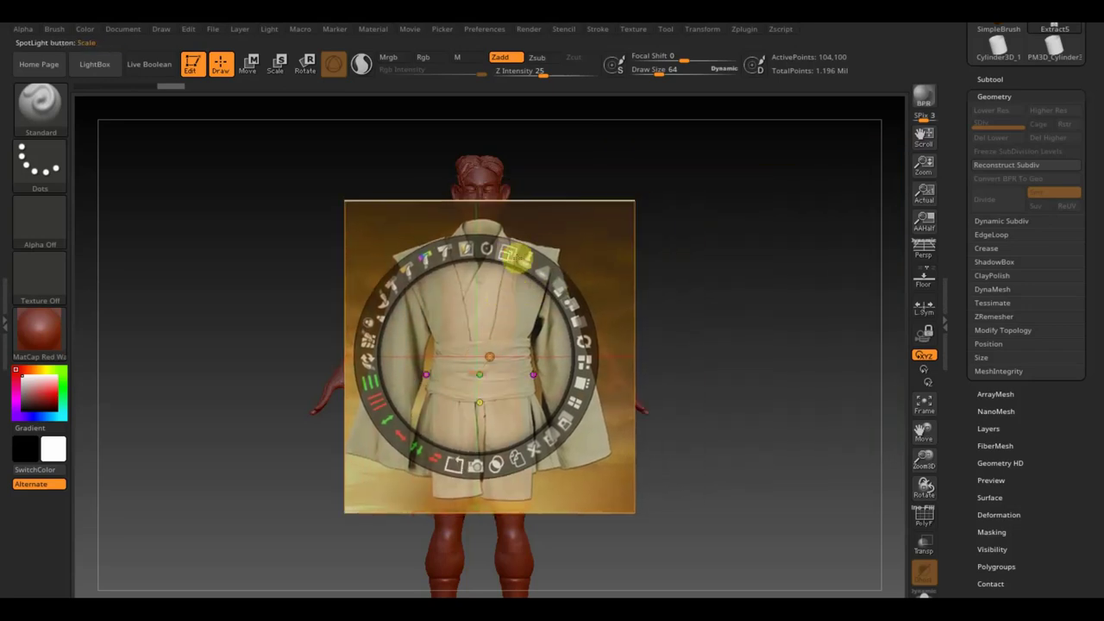
# Shrink the reference, move it up over the torso and make it much more transparent
pyautogui.moveTo(516, 256)
pyautogui.mouseDown()
pyautogui.moveTo(495, 239)
pyautogui.moveTo(465, 244)
pyautogui.mouseUp()
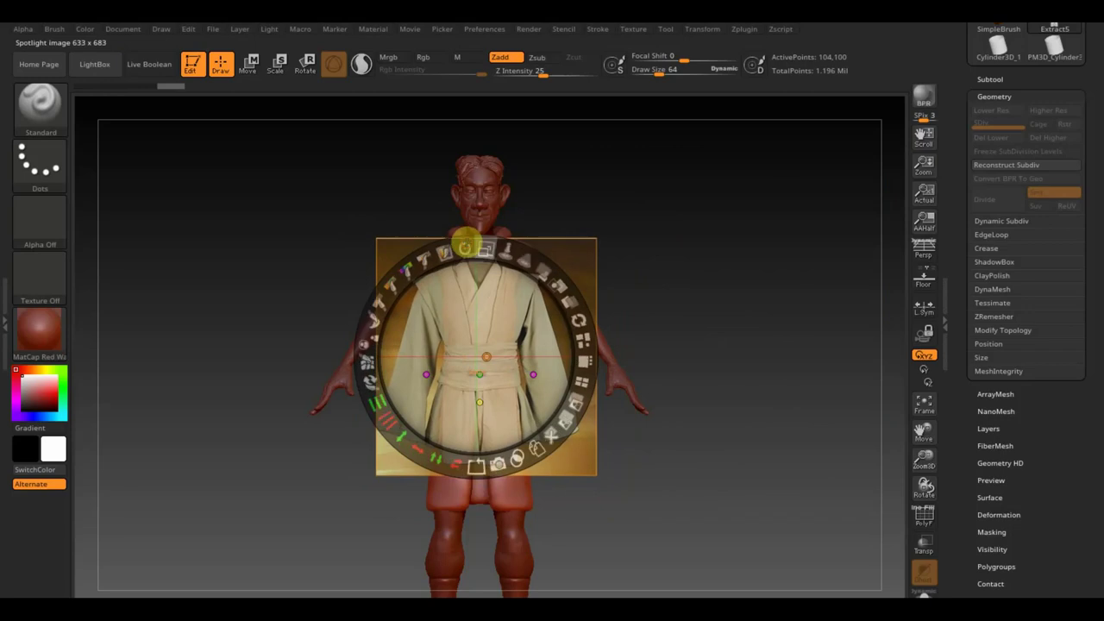
pyautogui.moveTo(500, 310); pyautogui.dragTo(495, 291)
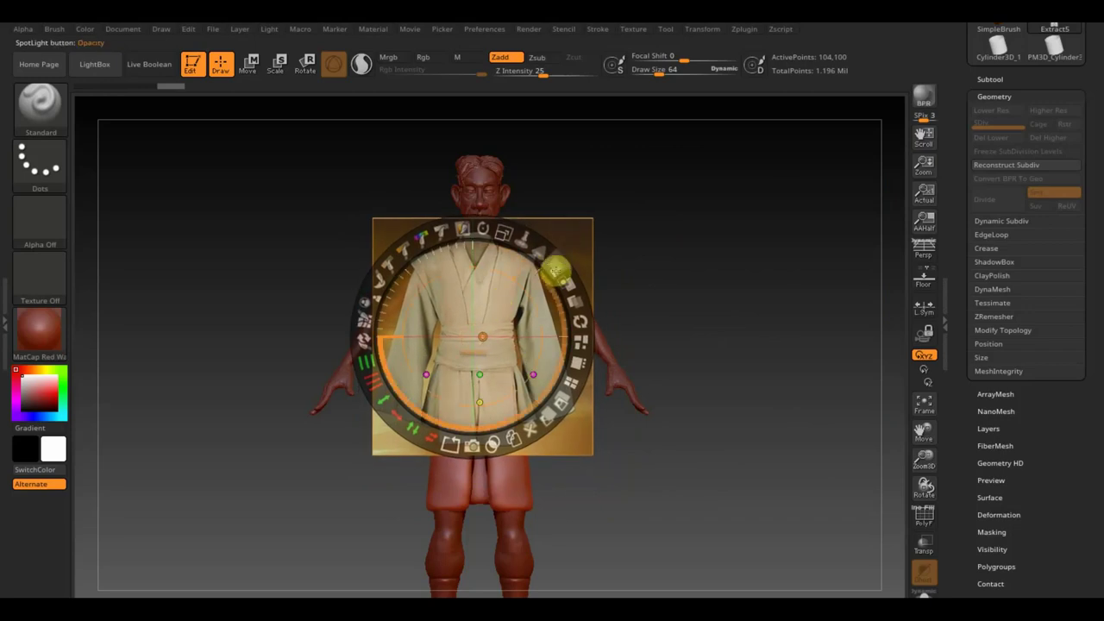
pyautogui.moveTo(551, 265); pyautogui.dragTo(492, 229)
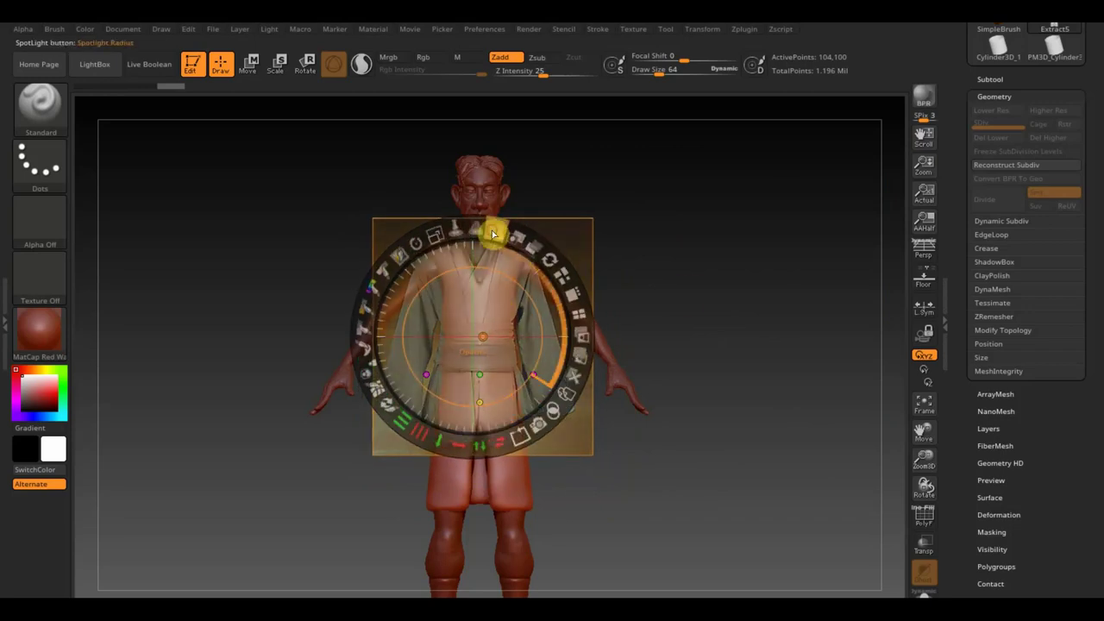
pyautogui.press('z')
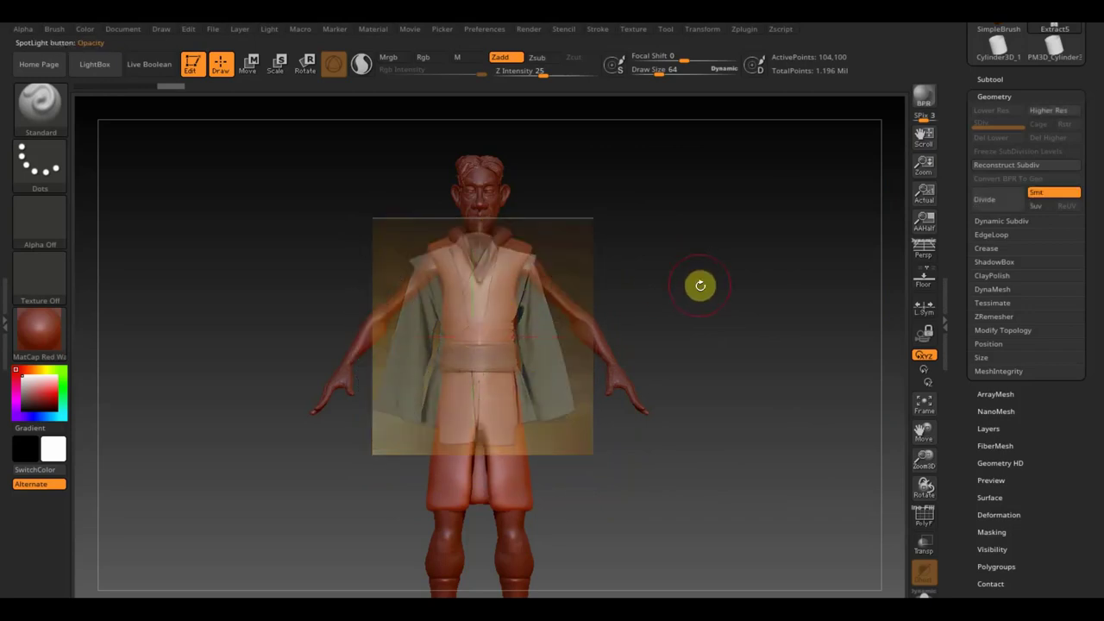
# Zoom in and enlarge the reference to match the robe, then hide the Spotlight controls
pyautogui.moveTo(719, 313)
pyautogui.keyDown('alt'); pyautogui.mouseDown()
pyautogui.moveTo(732, 367)
pyautogui.moveTo(735, 330)
pyautogui.mouseUp(); pyautogui.keyUp('alt')
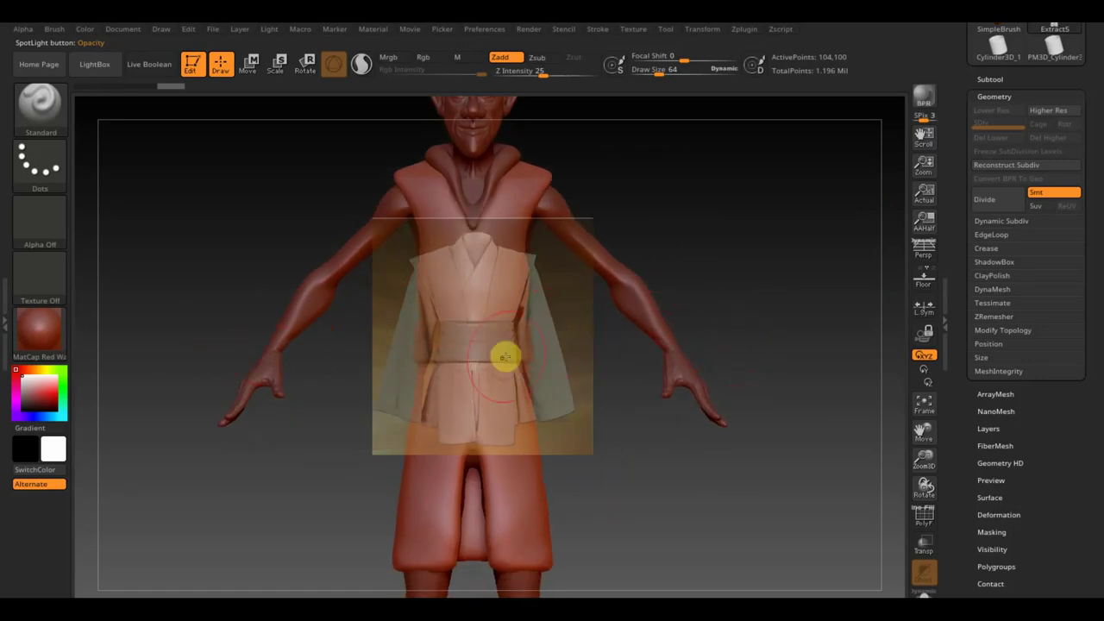
pyautogui.press('z')
pyautogui.moveTo(503, 236)
pyautogui.mouseDown()
pyautogui.moveTo(525, 279)
pyautogui.moveTo(530, 271)
pyautogui.moveTo(505, 291)
pyautogui.moveTo(515, 247)
pyautogui.moveTo(501, 251)
pyautogui.moveTo(506, 260)
pyautogui.mouseUp()
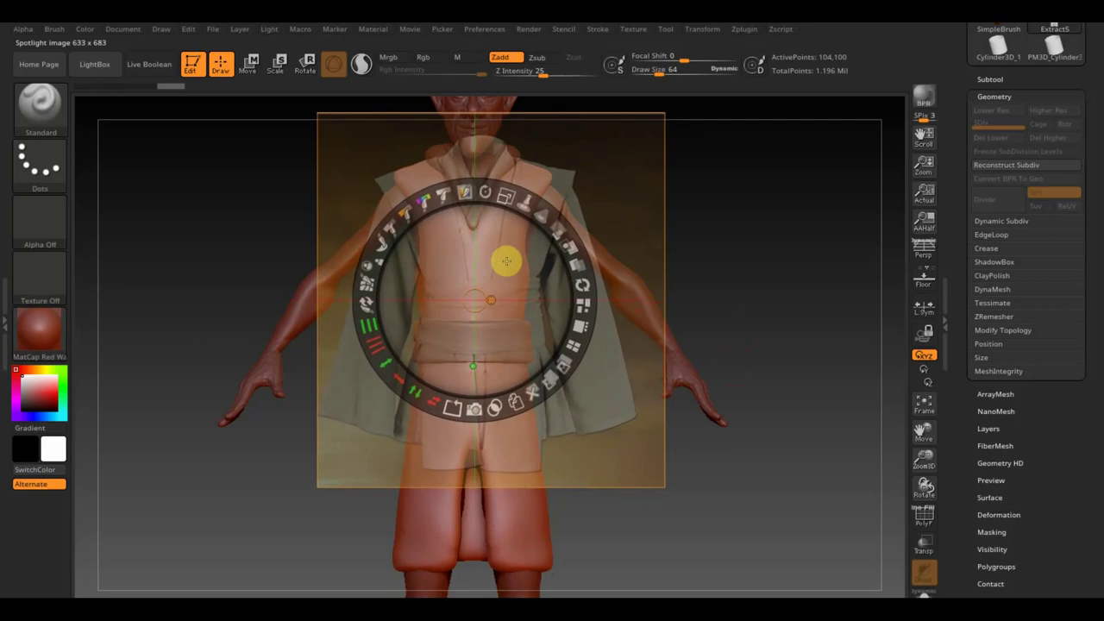
pyautogui.press('z')
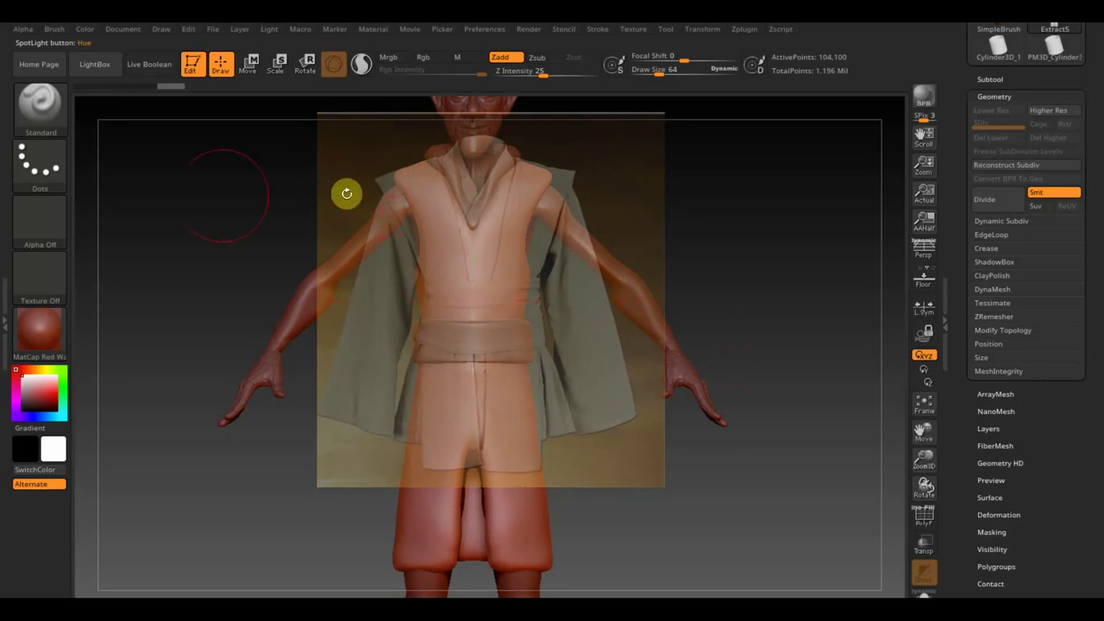
pyautogui.click(56, 119)
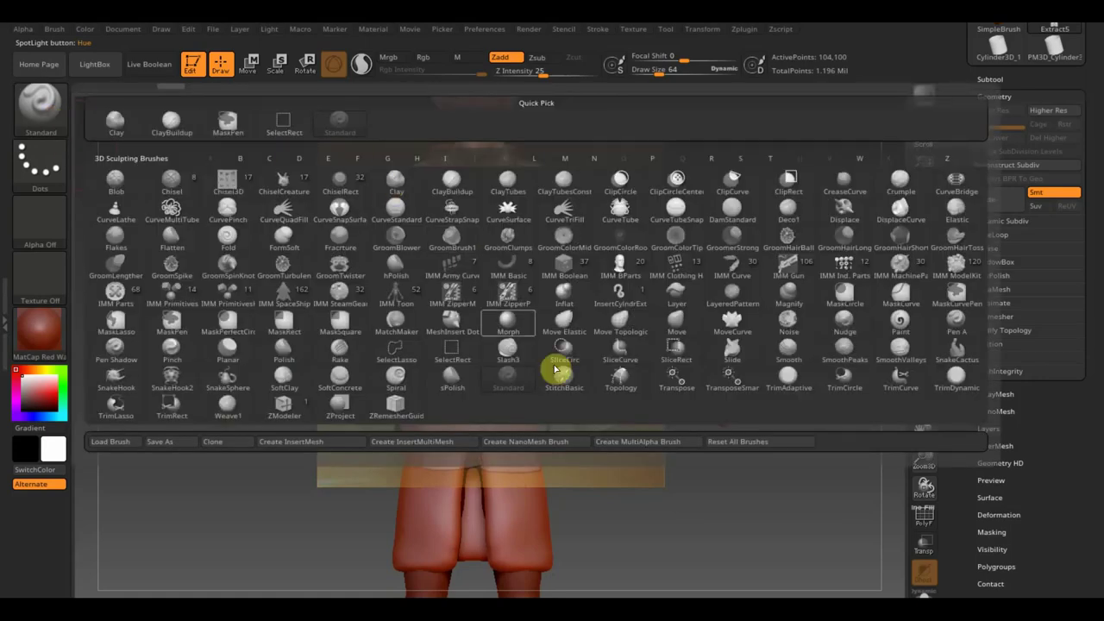
# Choose the Move Topological brush and reopen the Spotlight controls with Shift+Z
pyautogui.click(625, 322)
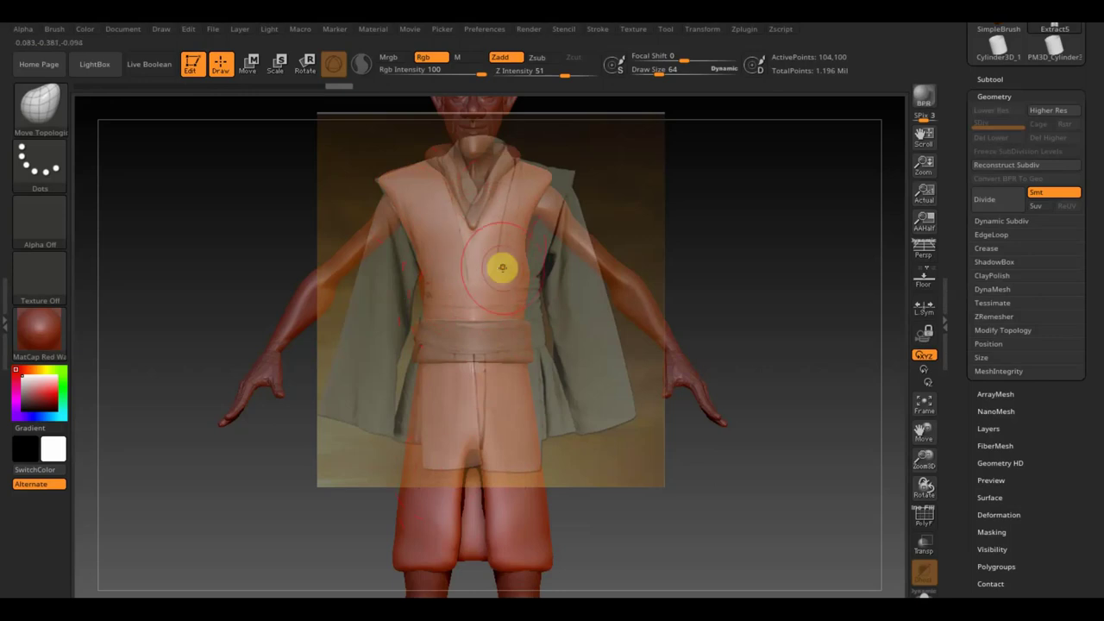
pyautogui.hotkey('shift', 'z')
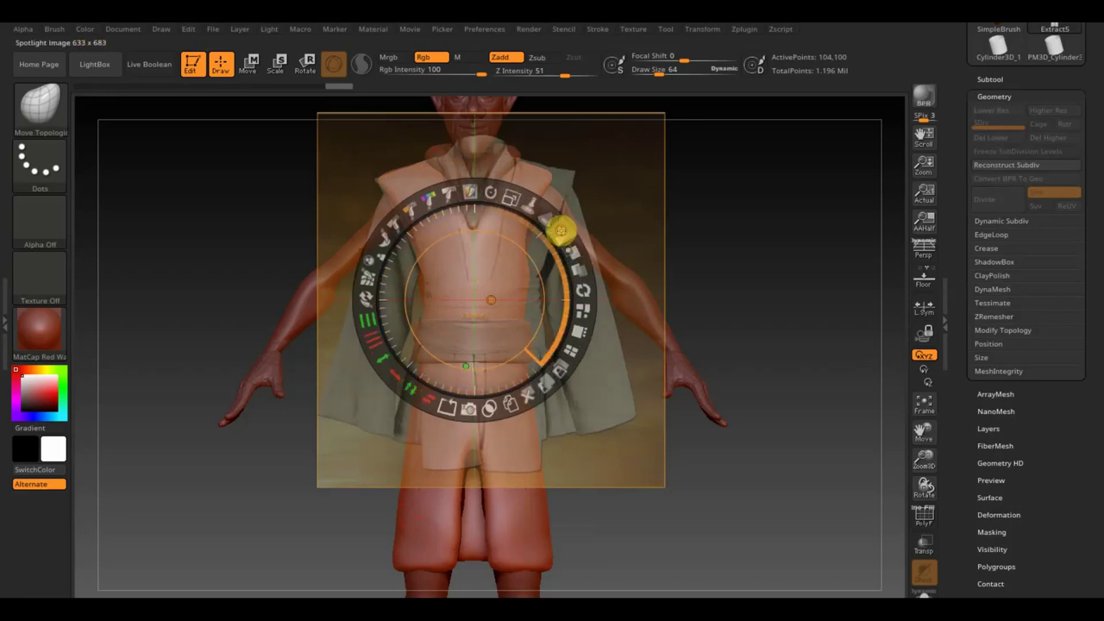
# Make the reference opaque, pick the Standard brush with Zadd off, and hide the reference
pyautogui.moveTo(564, 233); pyautogui.dragTo(572, 253)
pyautogui.press('z')
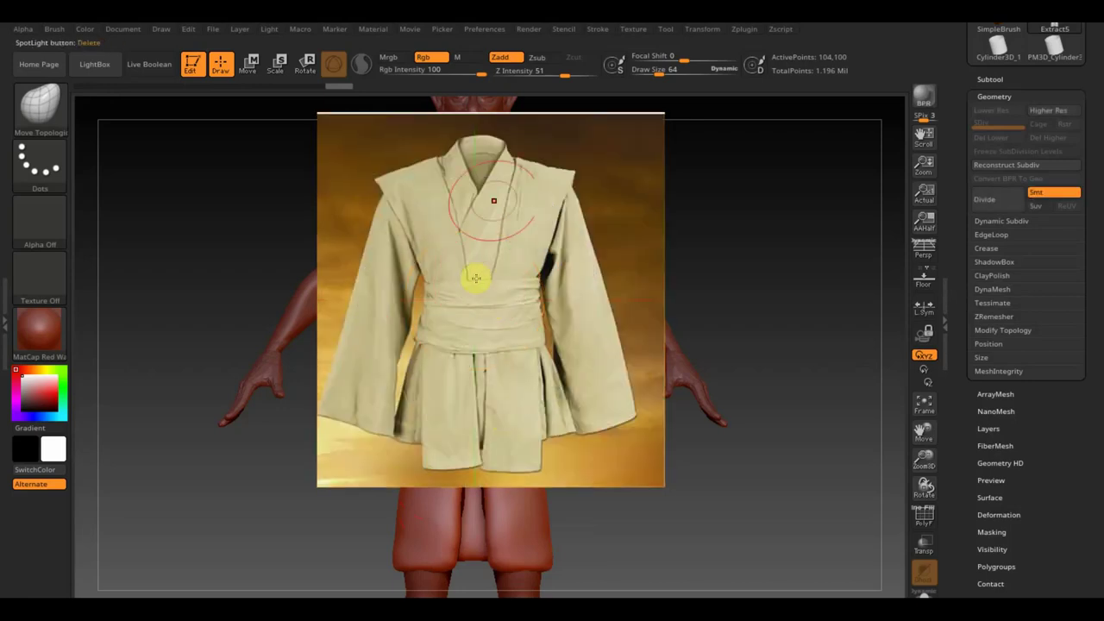
pyautogui.click(39, 121)
pyautogui.click(395, 121)
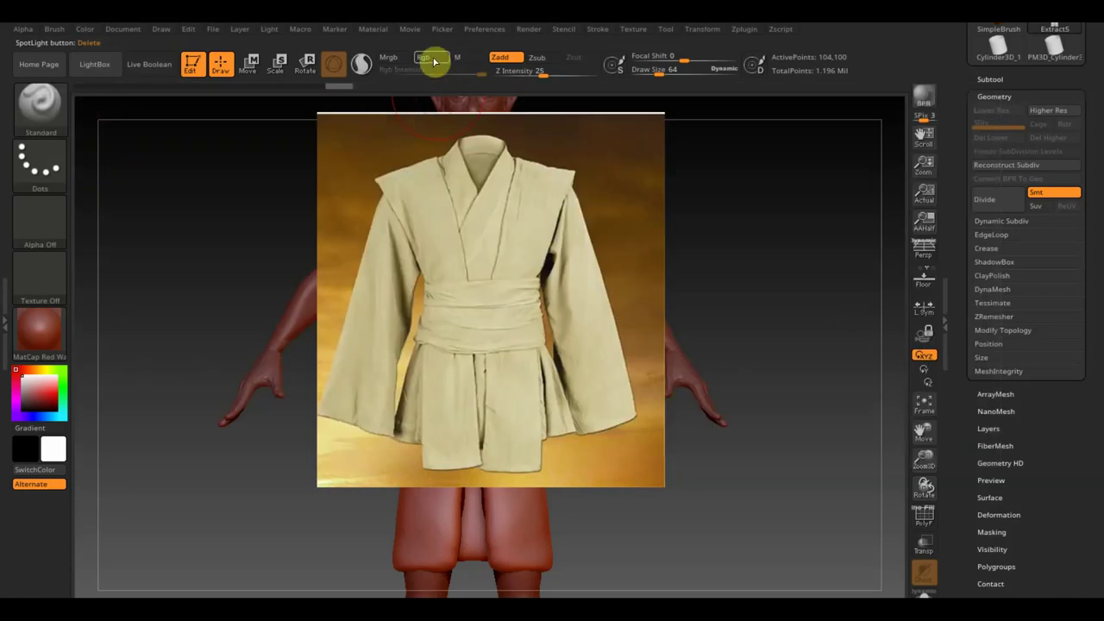
pyautogui.click(510, 58)
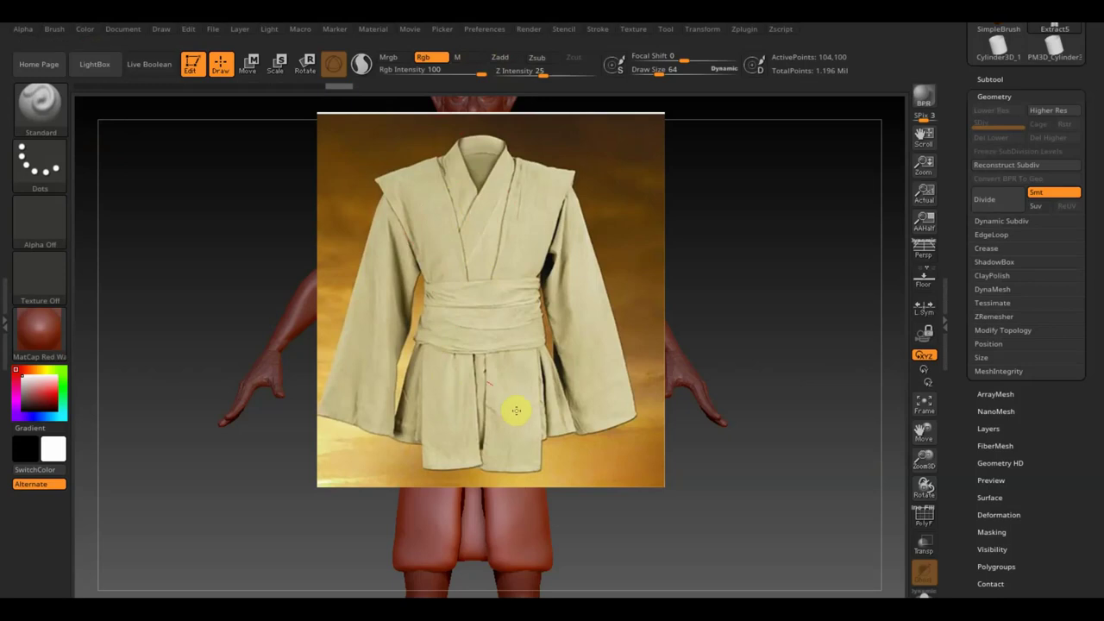
pyautogui.hotkey('shift', 'z')
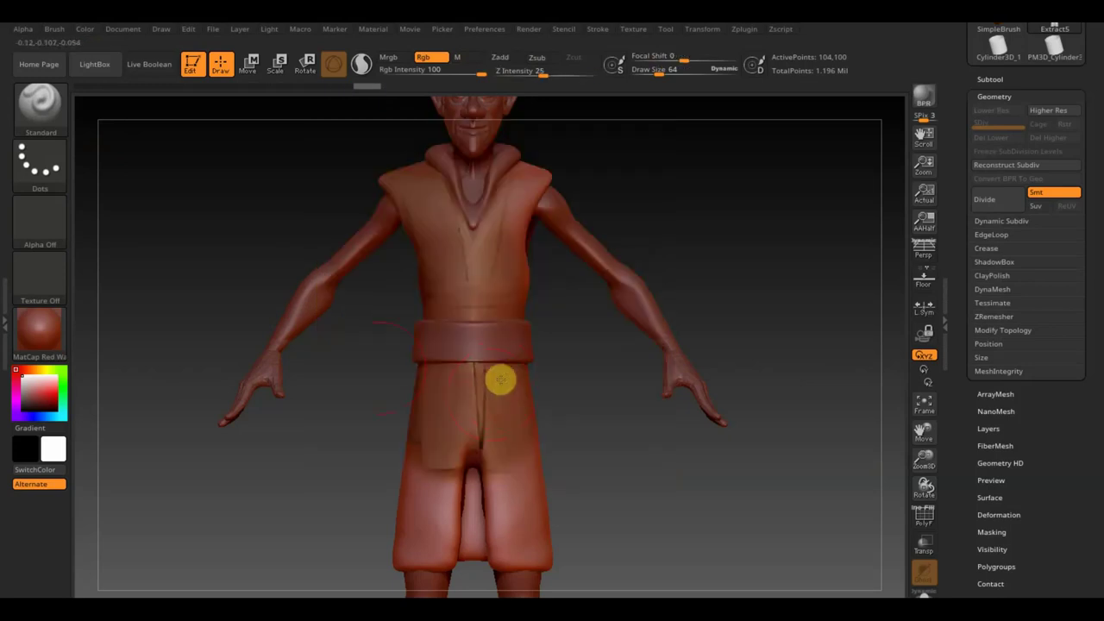
# Apply the SketchShaded2 material and paint colour across the shorts and crotch
pyautogui.click(43, 338)
pyautogui.click(171, 400)
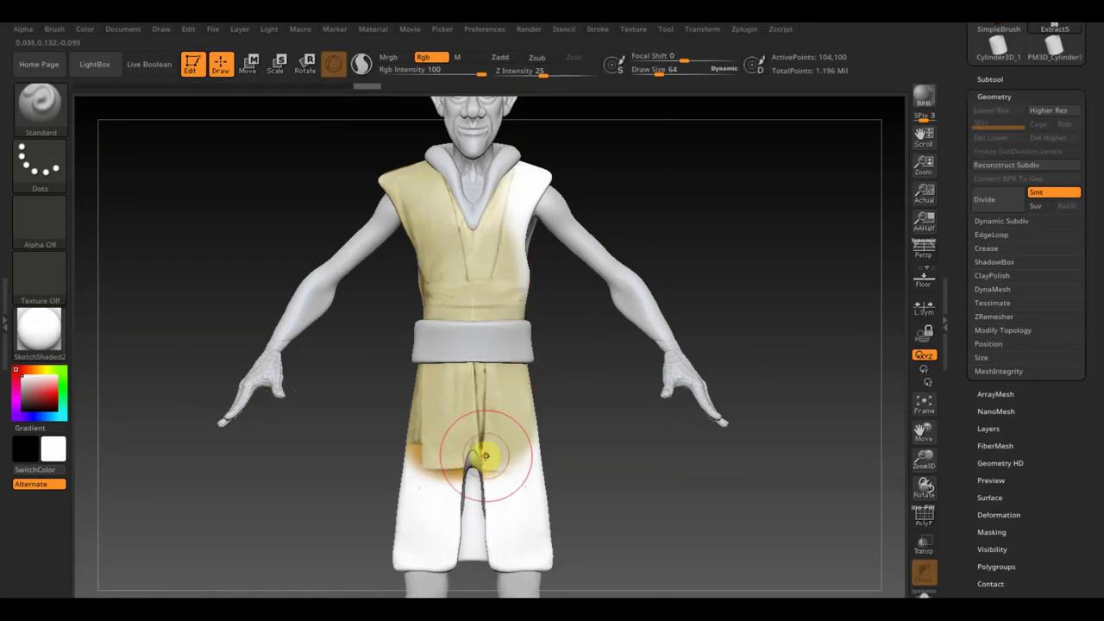
pyautogui.moveTo(485, 456)
pyautogui.mouseDown()
pyautogui.moveTo(573, 511)
pyautogui.moveTo(629, 470)
pyautogui.mouseUp()
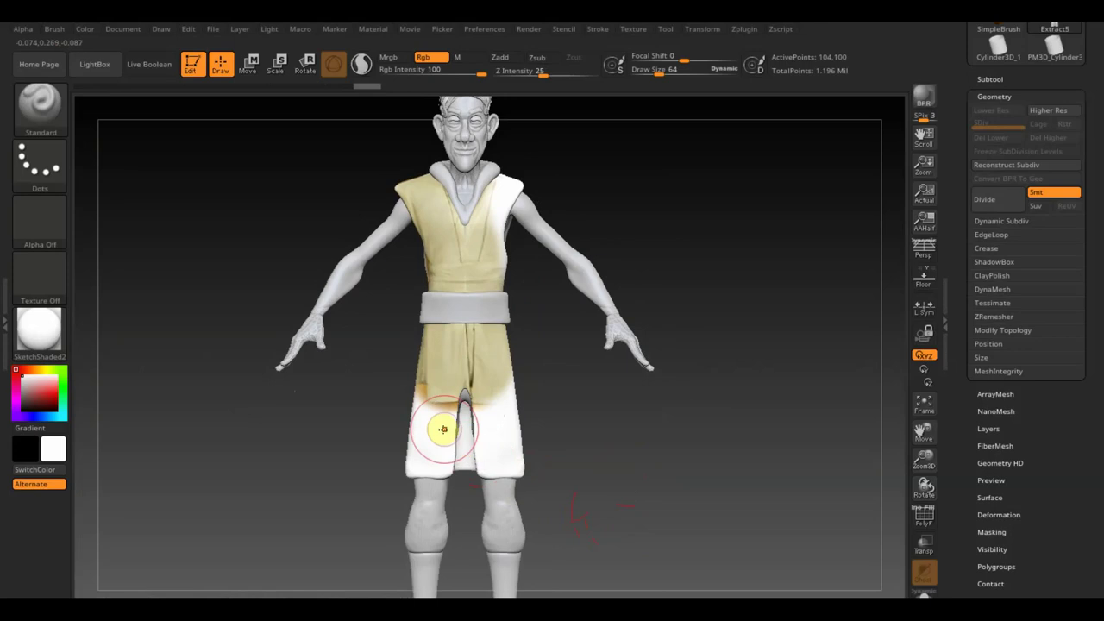
pyautogui.moveTo(513, 472)
pyautogui.mouseDown()
pyautogui.moveTo(476, 437)
pyautogui.moveTo(526, 426)
pyautogui.mouseUp()
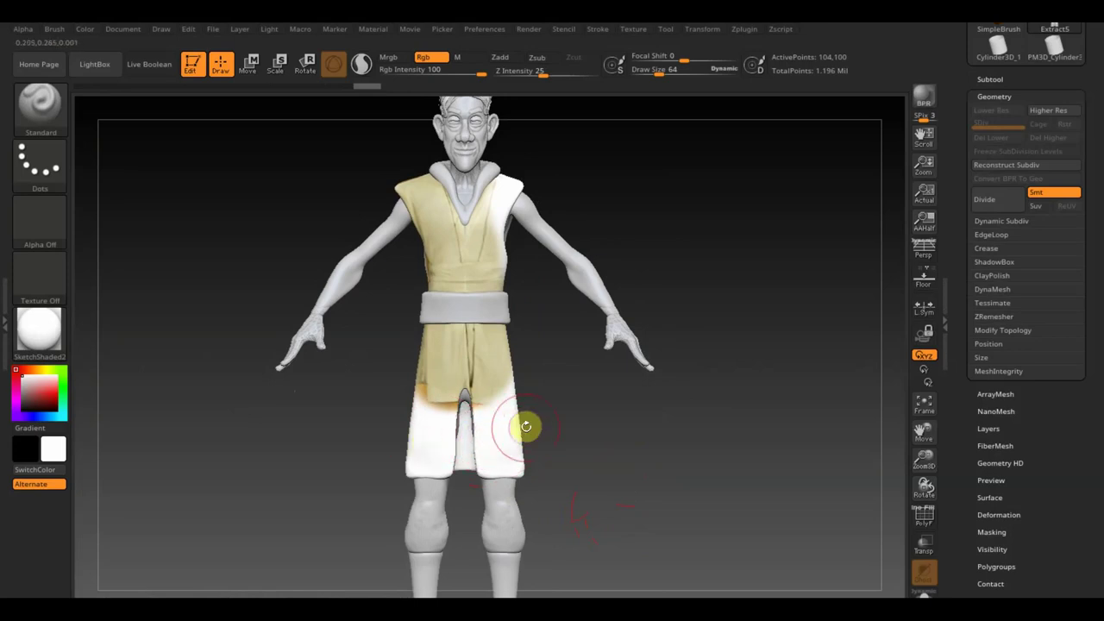
pyautogui.moveTo(526, 426); pyautogui.dragTo(478, 429)
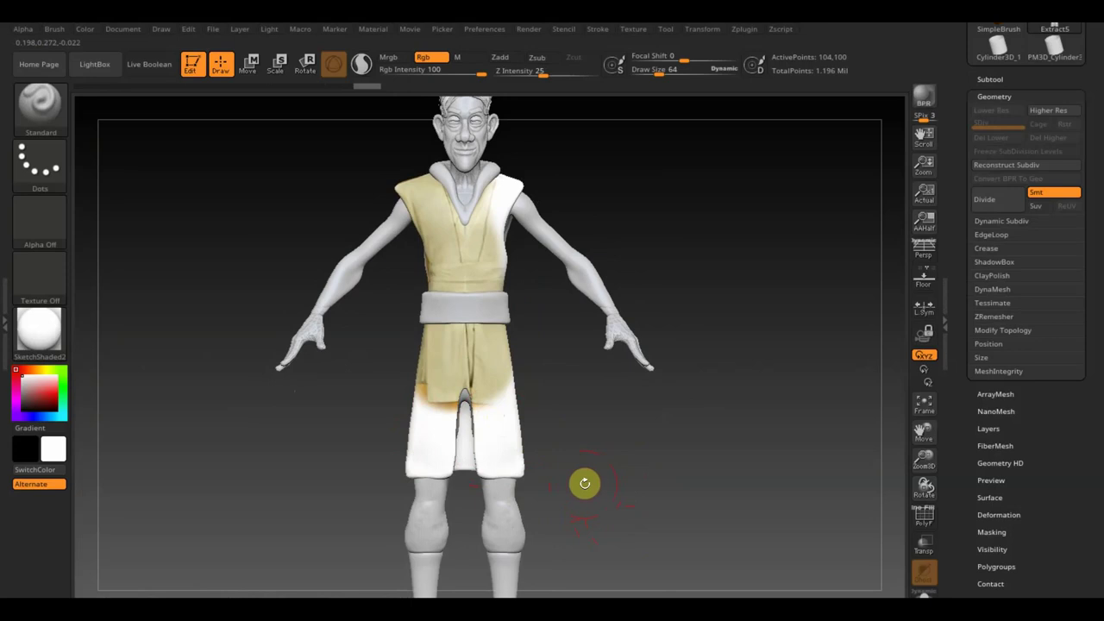
pyautogui.click(530, 483)
pyautogui.moveTo(540, 478); pyautogui.dragTo(493, 379)
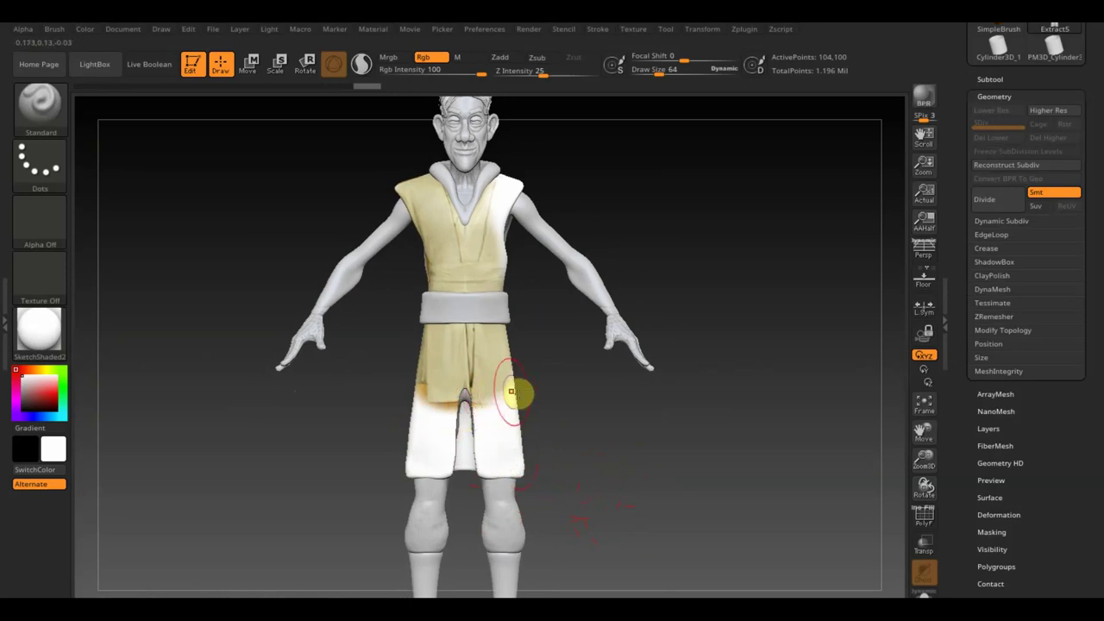
pyautogui.moveTo(512, 391)
pyautogui.mouseDown()
pyautogui.moveTo(455, 382)
pyautogui.moveTo(444, 363)
pyautogui.mouseUp()
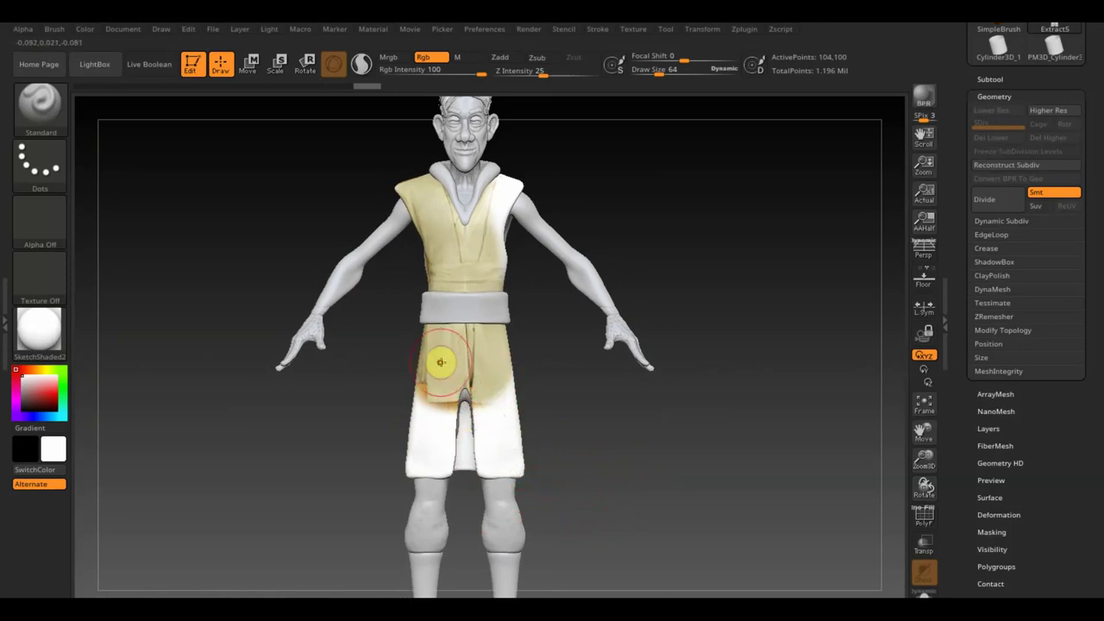
# Switch the colour to pale beige and paint the left, lower and right shorts
pyautogui.press('c')
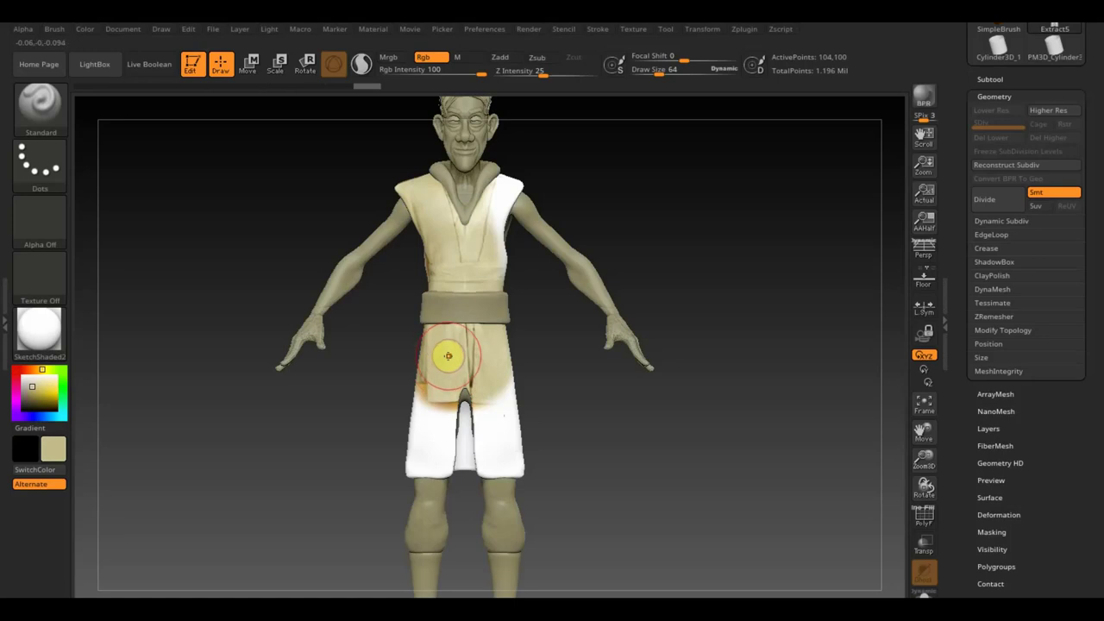
pyautogui.moveTo(441, 354)
pyautogui.mouseDown()
pyautogui.moveTo(431, 451)
pyautogui.moveTo(439, 424)
pyautogui.moveTo(498, 458)
pyautogui.mouseUp()
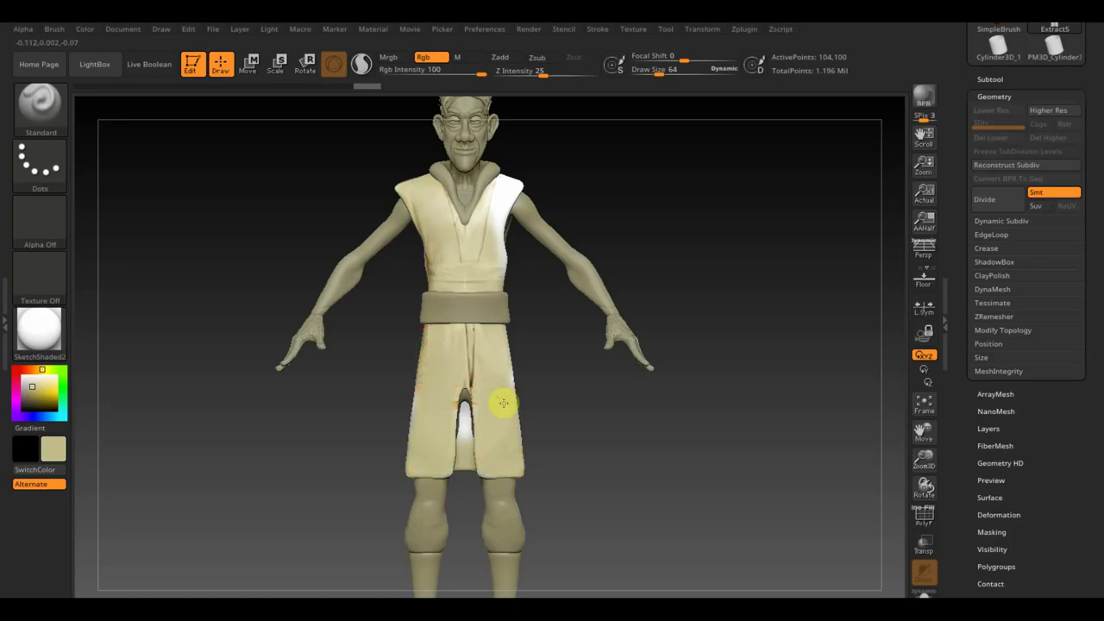
pyautogui.moveTo(512, 365); pyautogui.dragTo(501, 360)
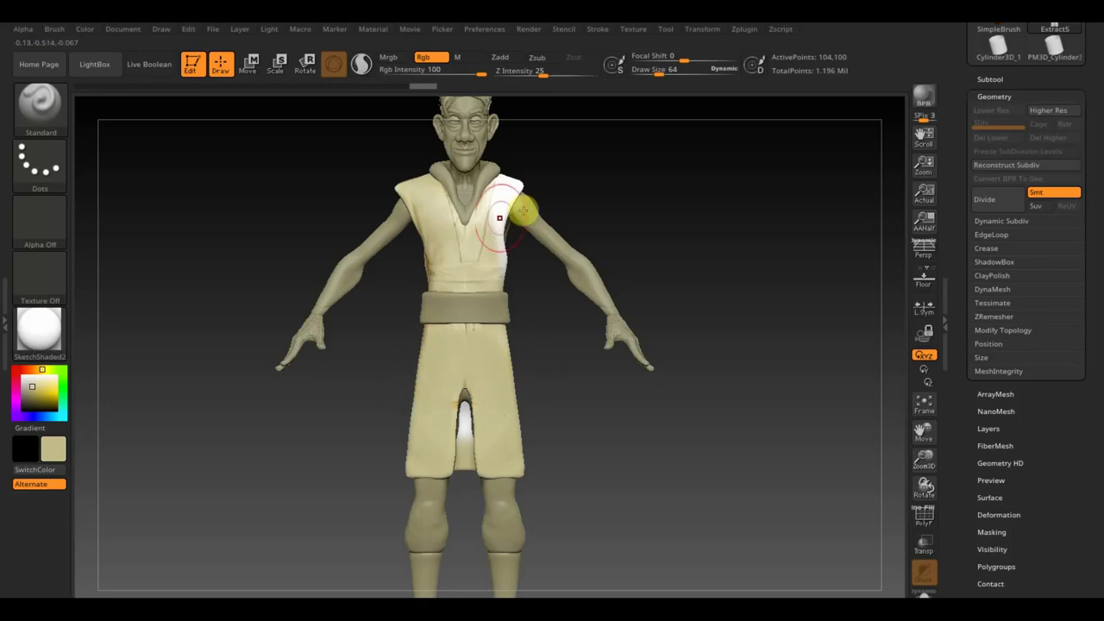
pyautogui.click(865, 386)
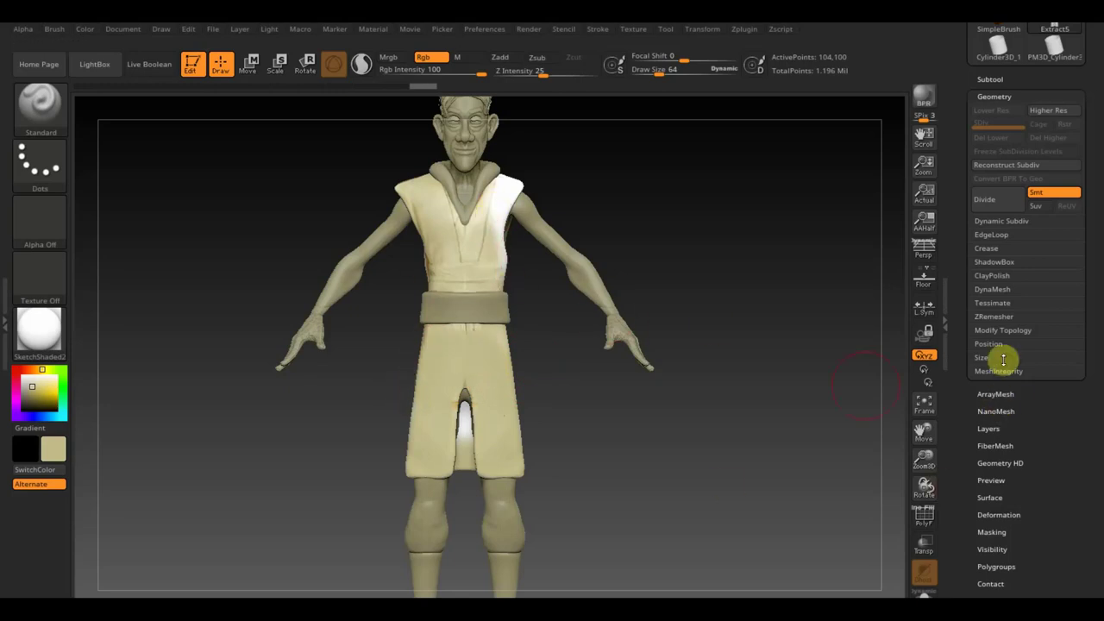
# Select the Extract6 belt, then make the Extract5 robe the active subtool
pyautogui.click(1010, 330)
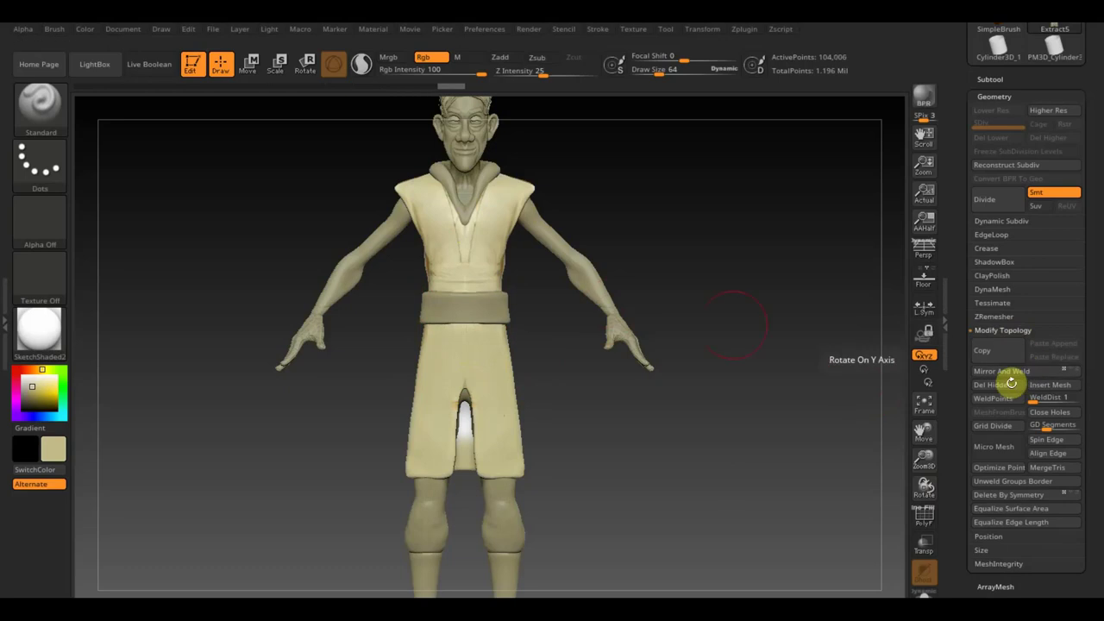
pyautogui.click(714, 305)
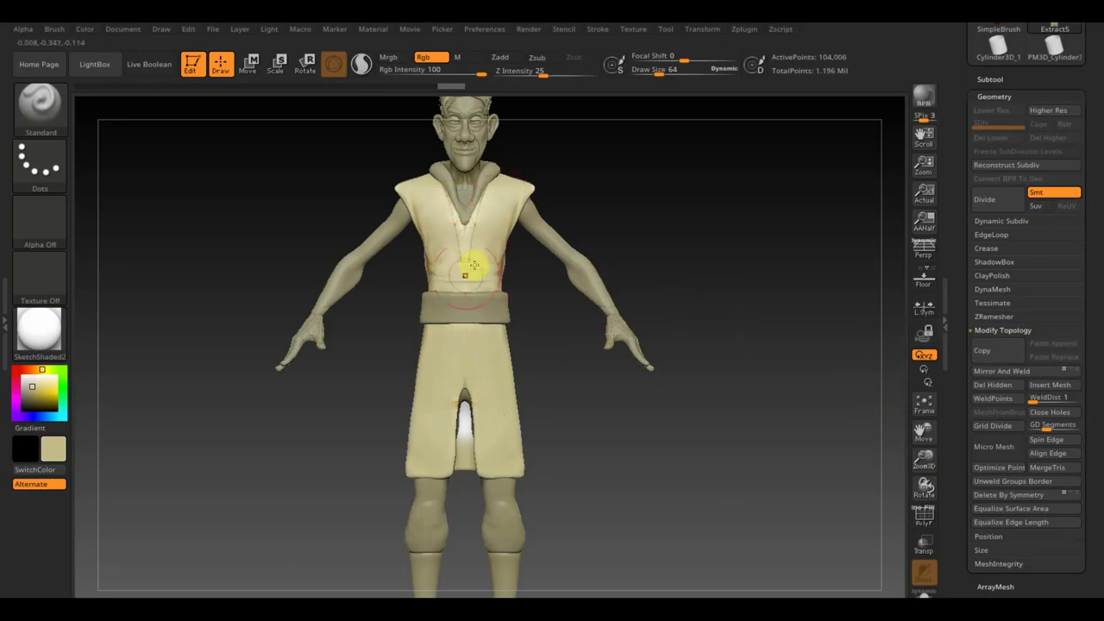
pyautogui.click(510, 270)
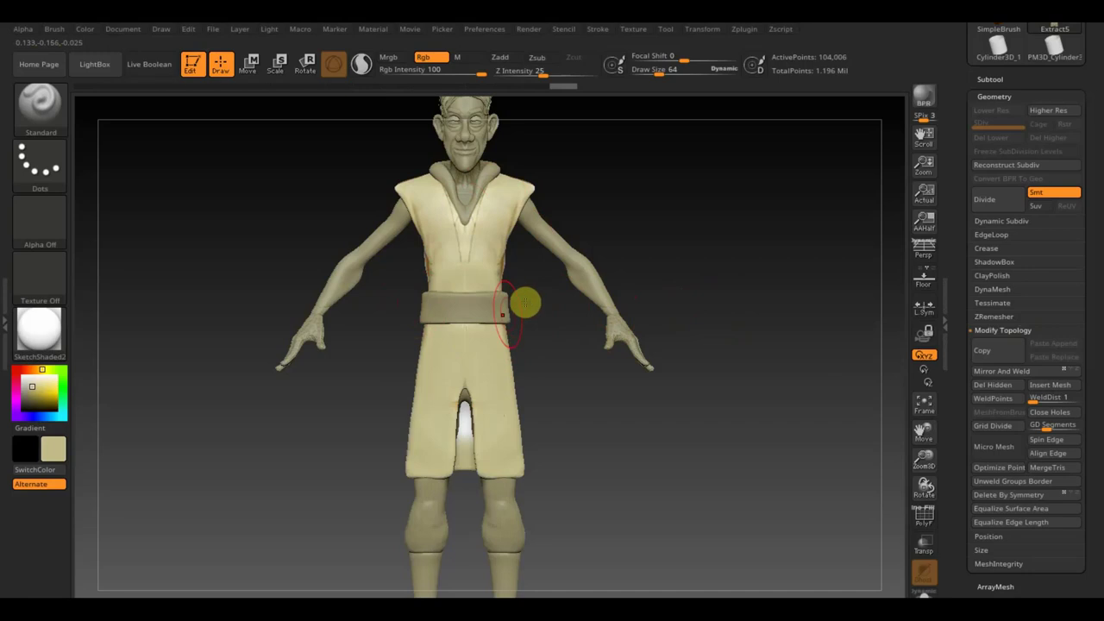
pyautogui.click(983, 79)
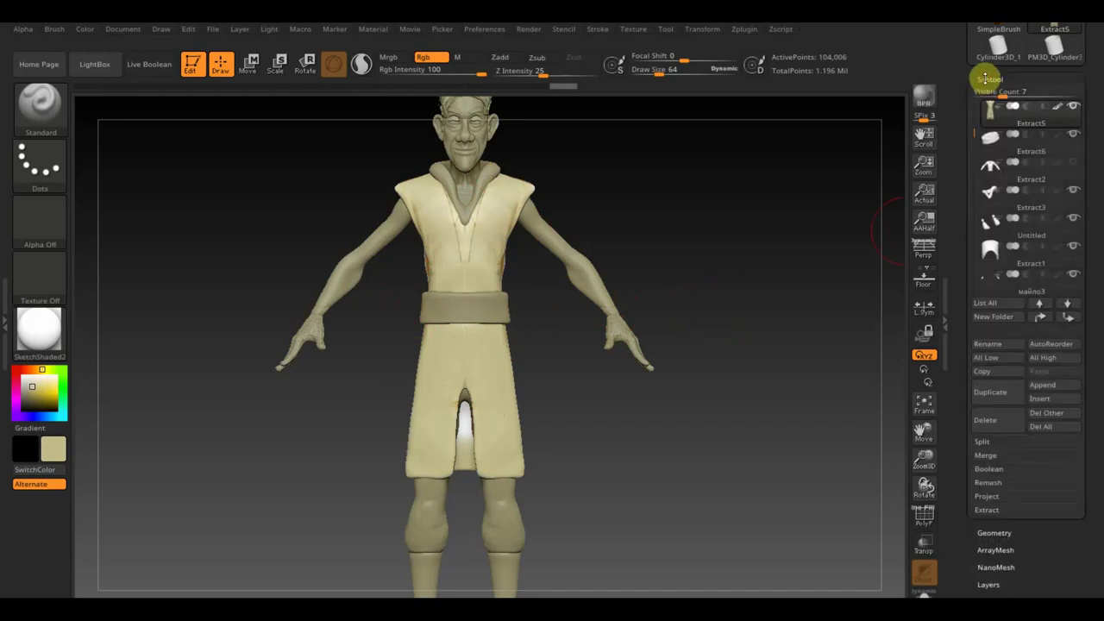
pyautogui.keyDown('alt'); pyautogui.click(504, 324); pyautogui.keyUp('alt')
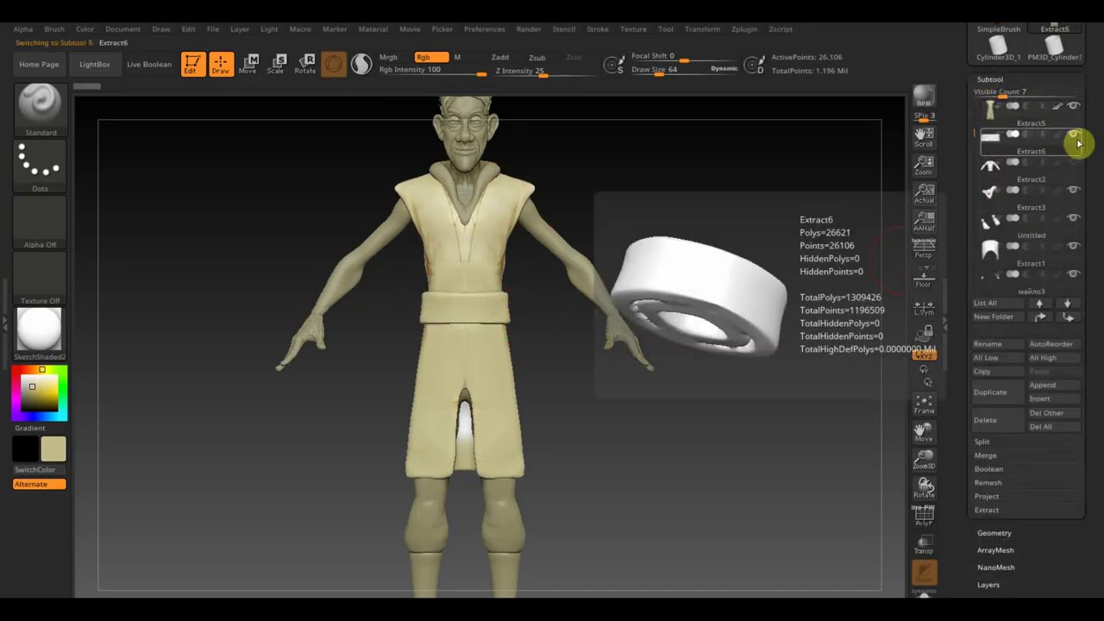
pyautogui.click(993, 115)
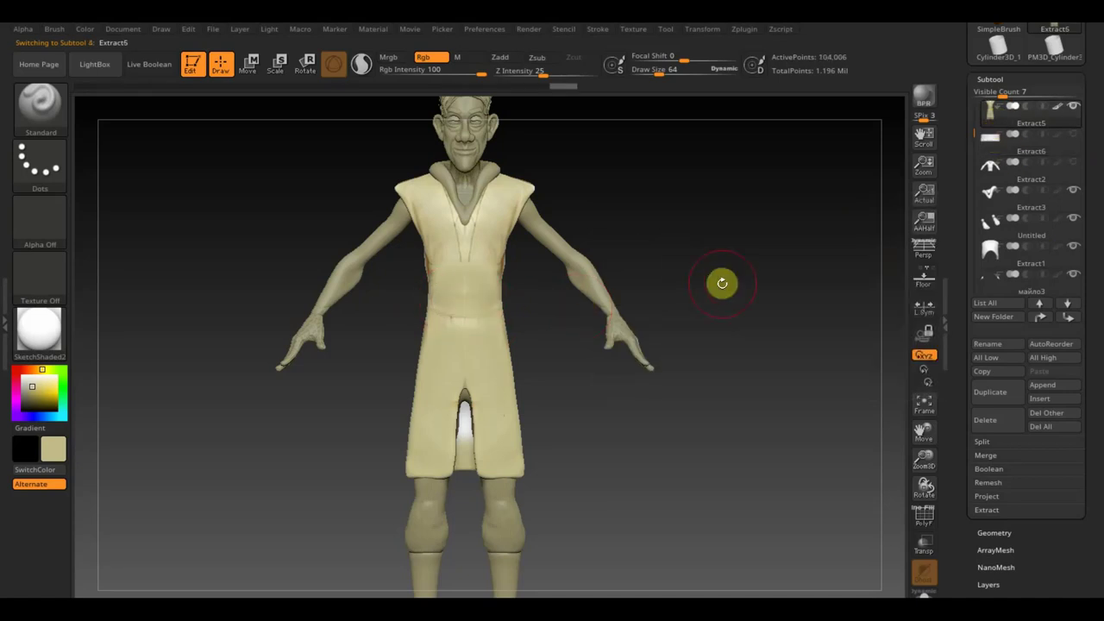
# Clear the mask on the robe and bring up the robe reference photo with Shift+Z
pyautogui.press('ctrl')
pyautogui.keyDown('ctrl'); pyautogui.click(722, 285); pyautogui.keyUp('ctrl')
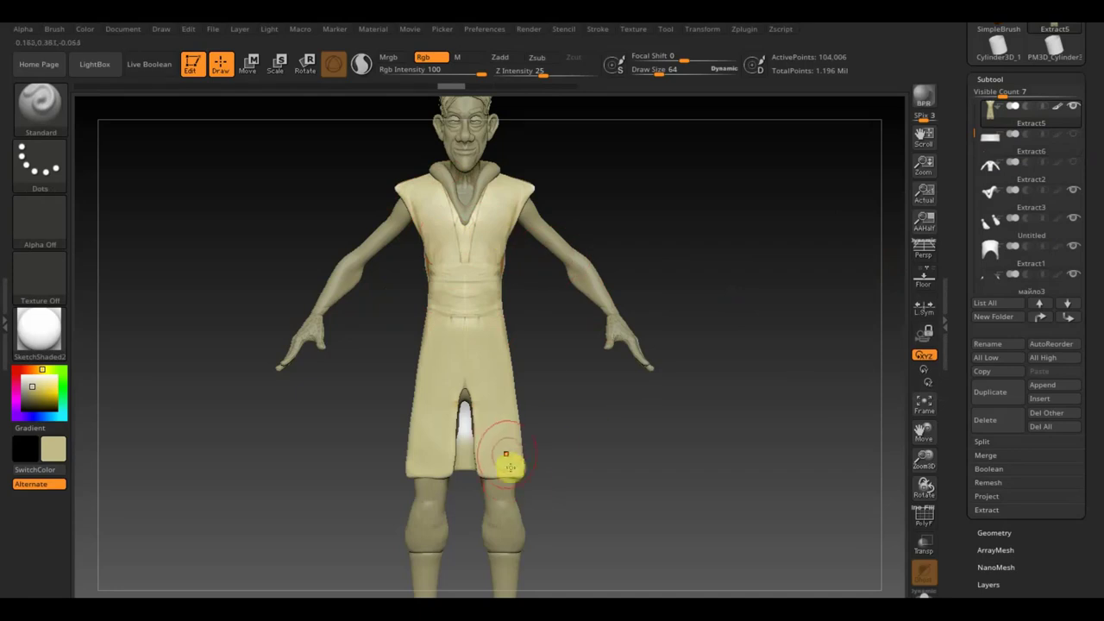
pyautogui.press('shift')
pyautogui.hotkey('shift', 'z')
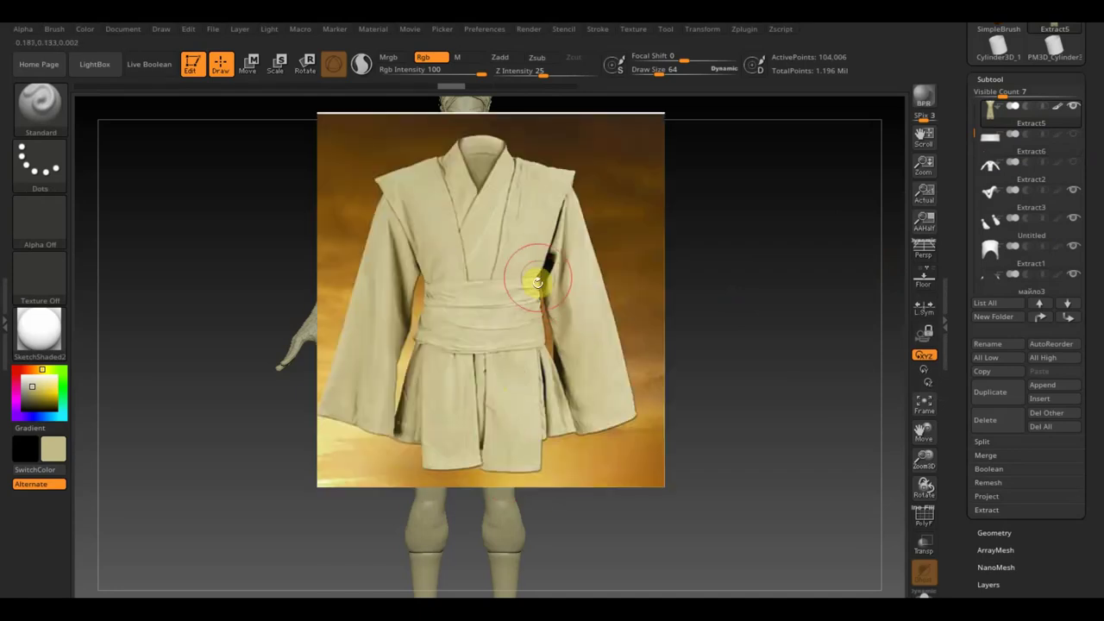
# Lower the reference photo's opacity, then shrink it and move it over the torso
pyautogui.press('z')
pyautogui.moveTo(555, 229); pyautogui.dragTo(432, 198)
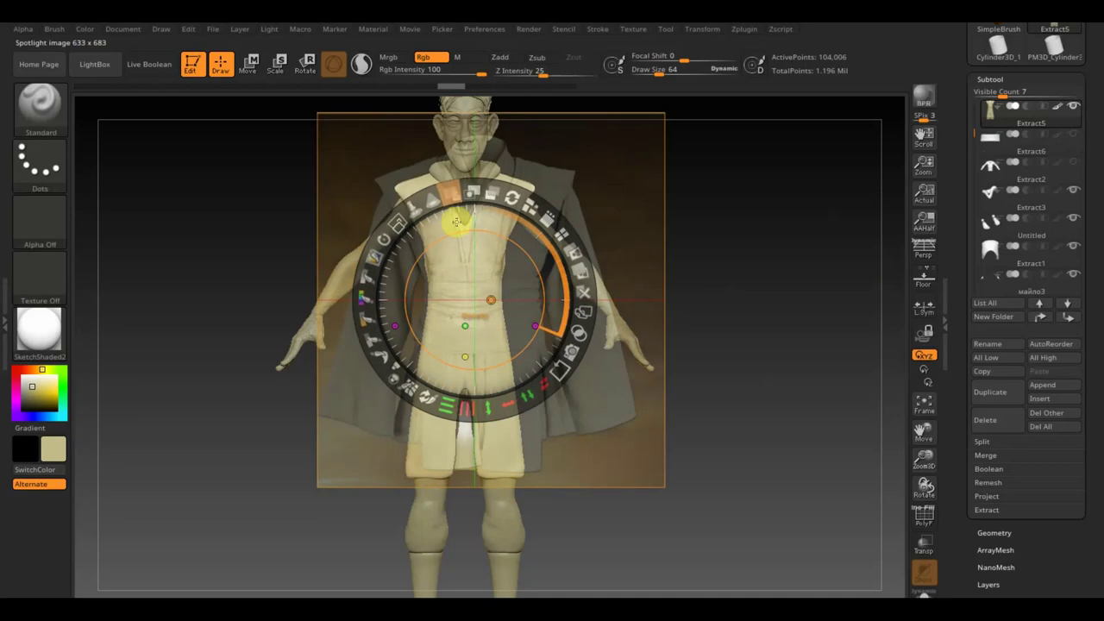
pyautogui.moveTo(434, 278); pyautogui.dragTo(409, 279)
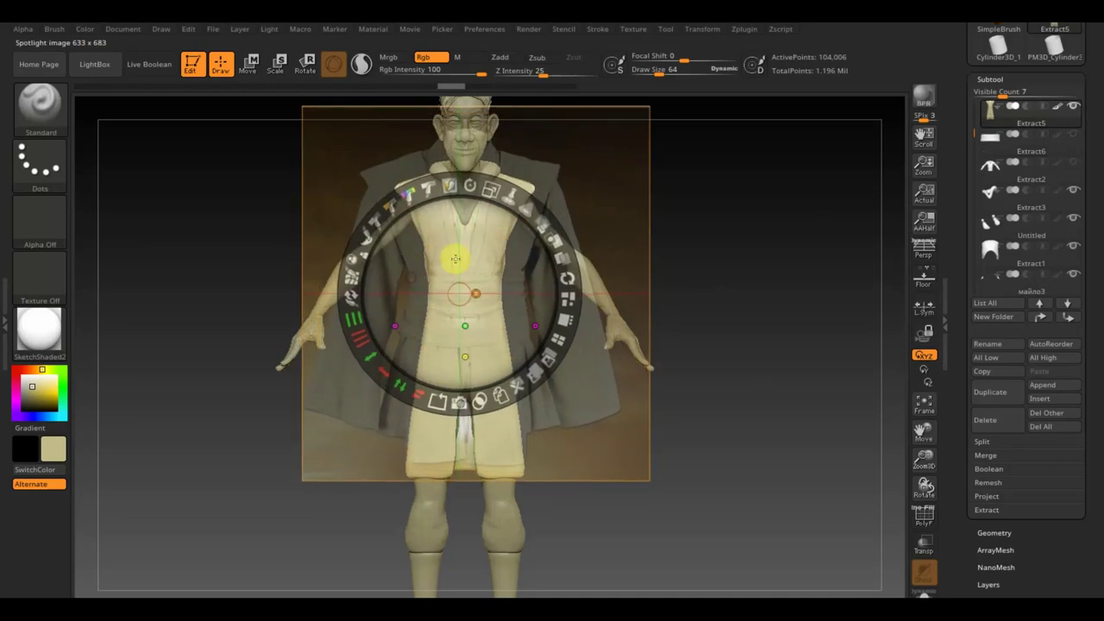
pyautogui.moveTo(492, 185)
pyautogui.mouseDown()
pyautogui.moveTo(451, 184)
pyautogui.moveTo(487, 271)
pyautogui.moveTo(568, 280)
pyautogui.moveTo(482, 301)
pyautogui.mouseUp()
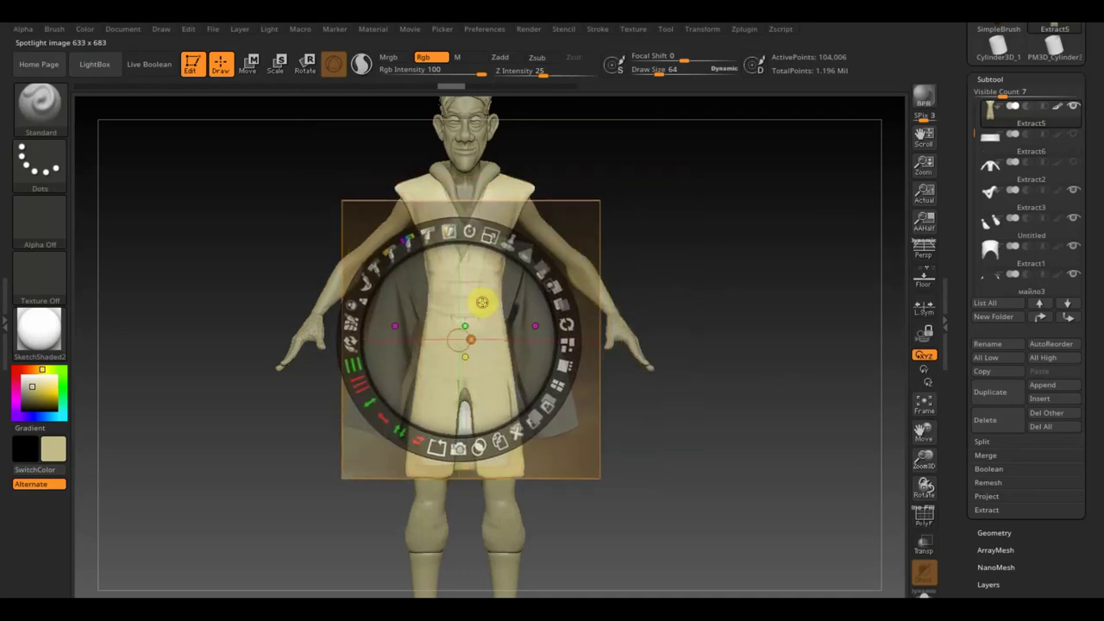
pyautogui.moveTo(513, 226); pyautogui.dragTo(478, 234)
pyautogui.moveTo(488, 296); pyautogui.dragTo(473, 298)
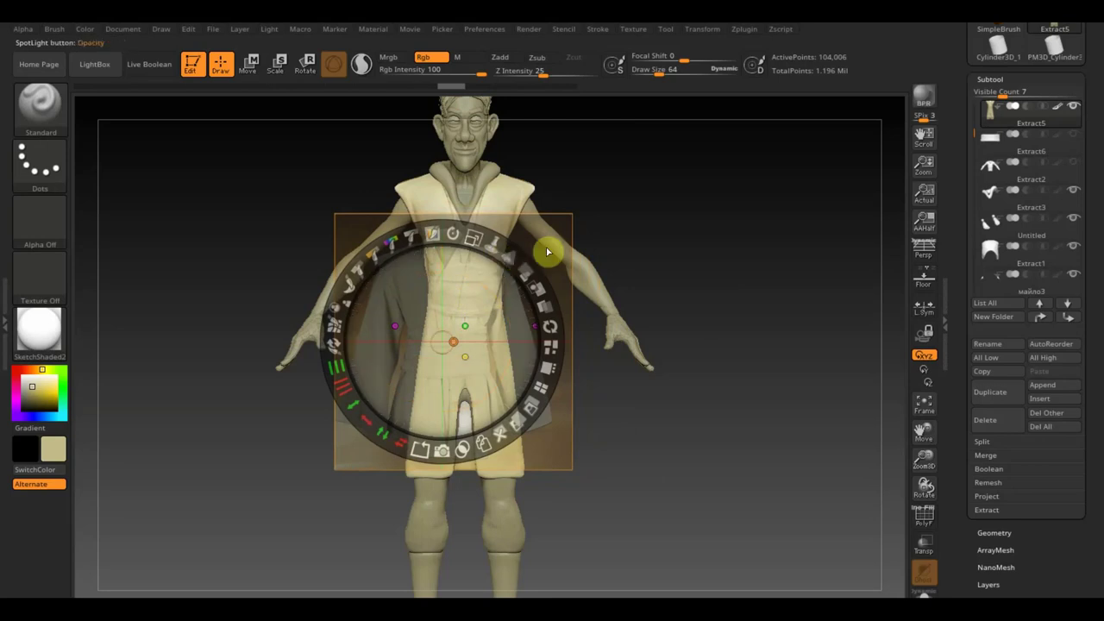
# Tilt the photo to match the body, nudge it into place, and make it fully opaque
pyautogui.moveTo(453, 231)
pyautogui.mouseDown()
pyautogui.moveTo(463, 279)
pyautogui.moveTo(481, 292)
pyautogui.mouseUp()
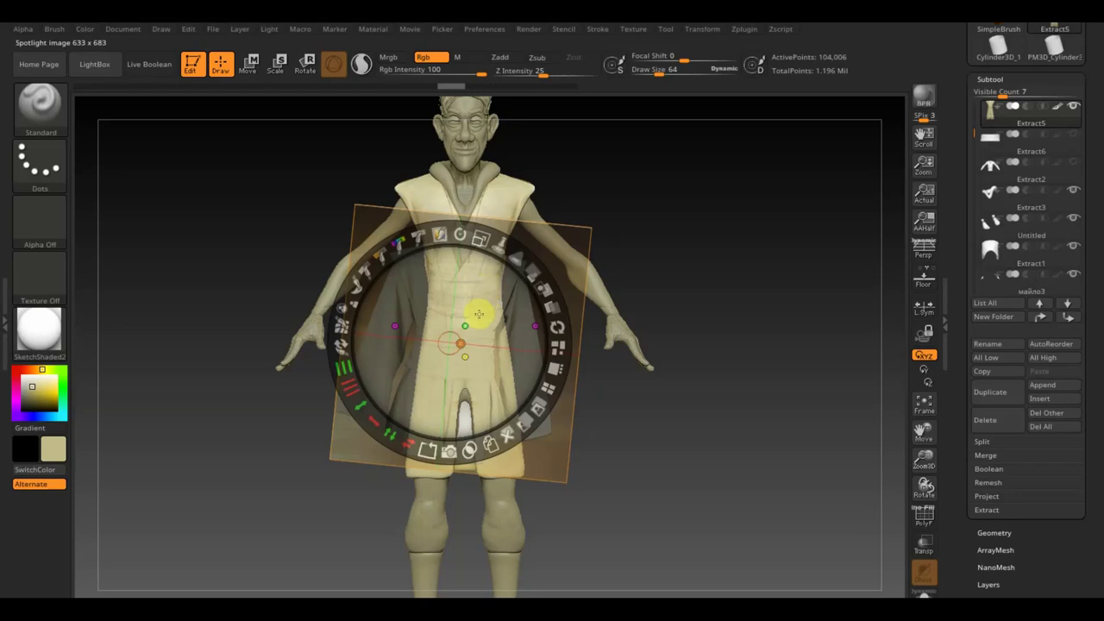
pyautogui.moveTo(478, 314); pyautogui.dragTo(489, 300)
pyautogui.press('z')
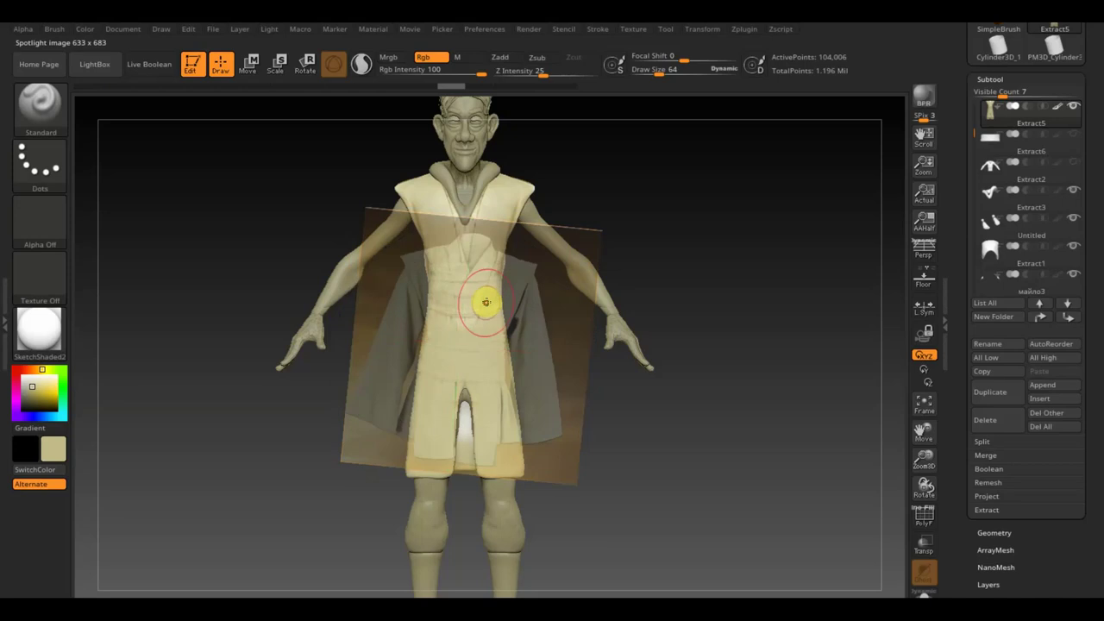
pyautogui.press('z')
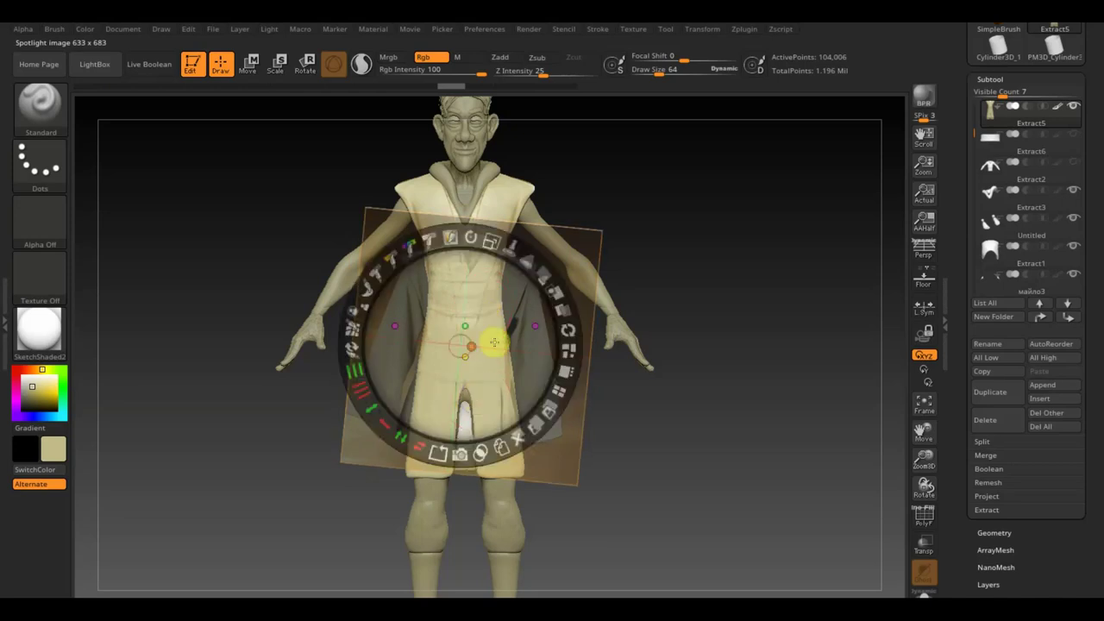
pyautogui.moveTo(543, 274); pyautogui.dragTo(561, 301)
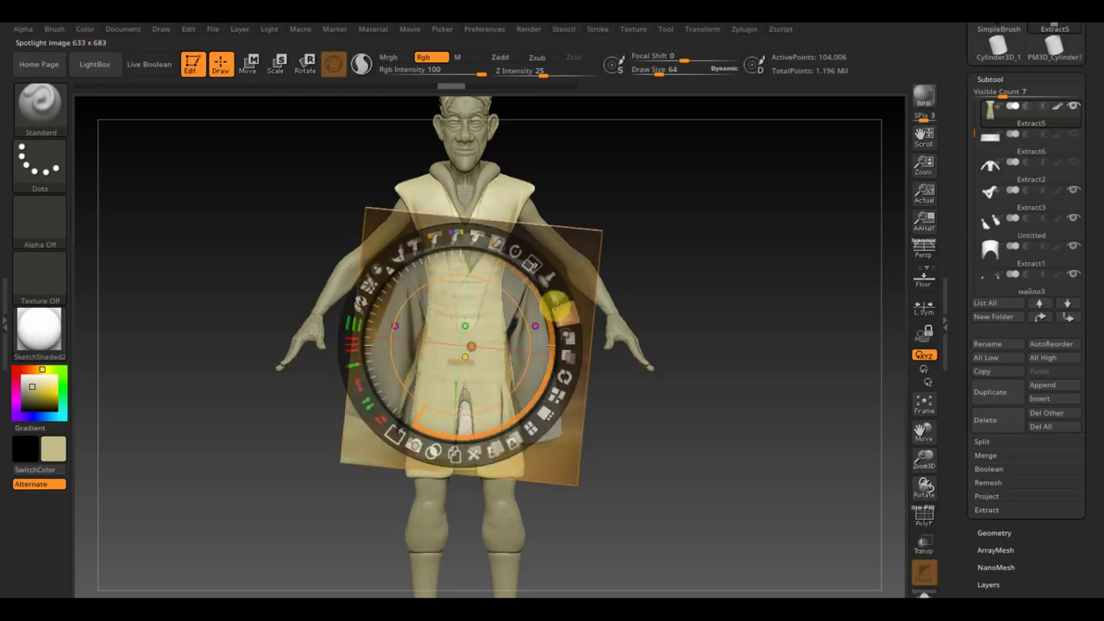
pyautogui.press('z')
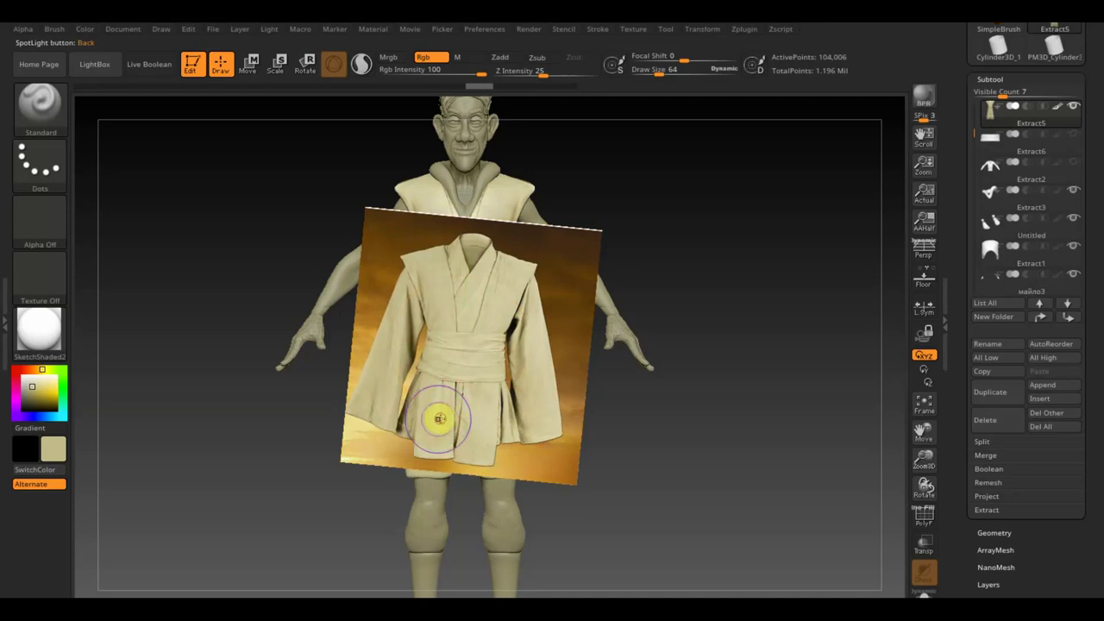
# Make the robe reference see-through, nudge it slightly down, and paint its colour onto the lower-left skirt
pyautogui.hotkey('shift', 'z')
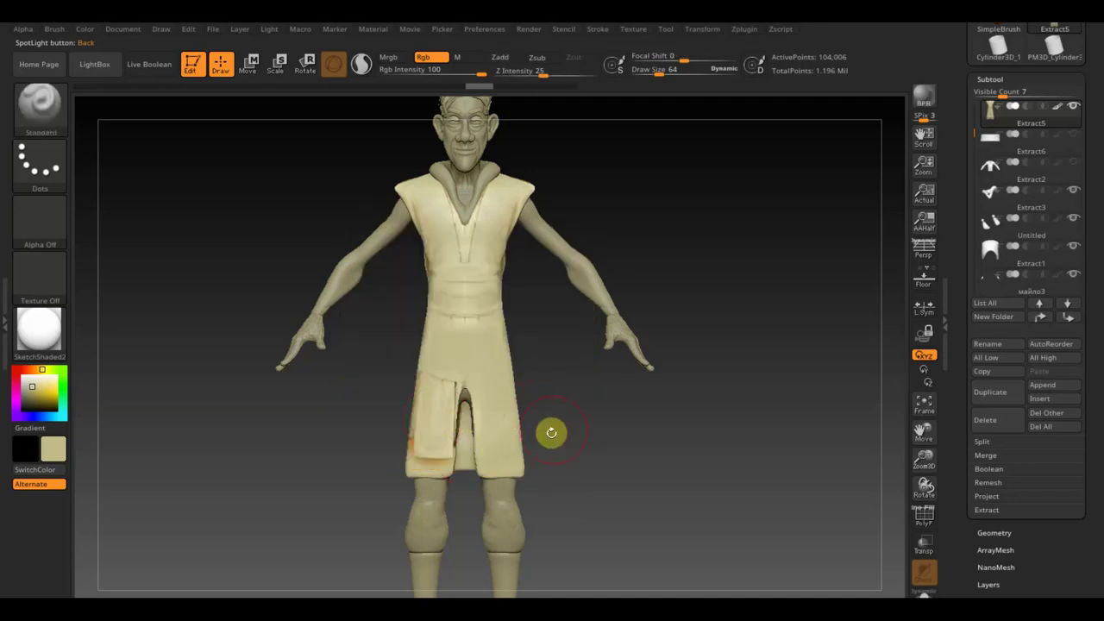
pyautogui.hotkey('shift', 'z')
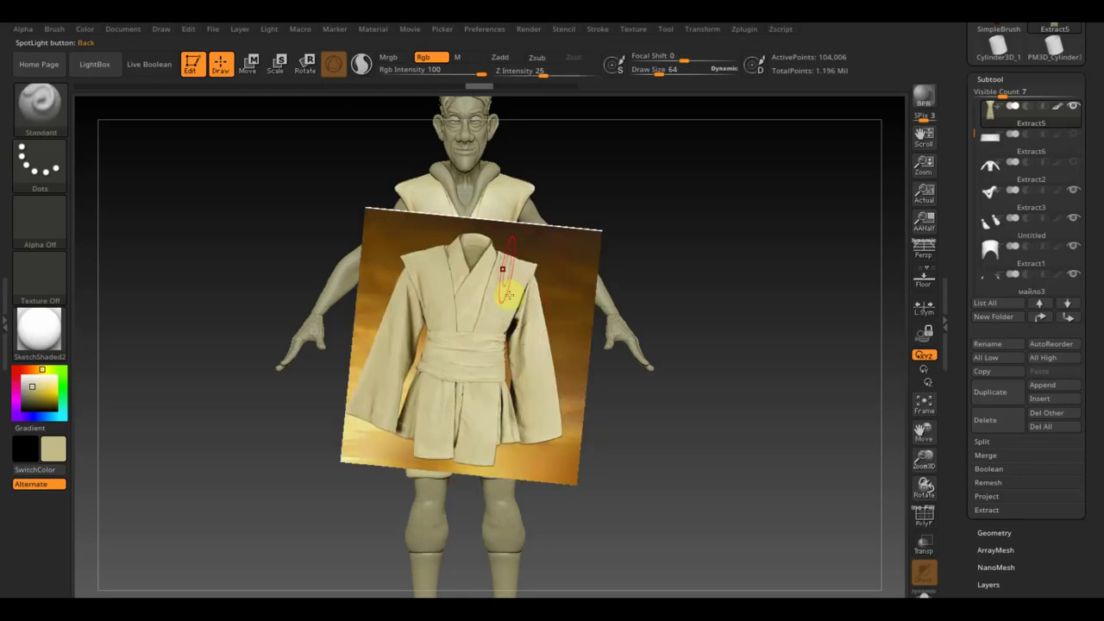
pyautogui.press('z')
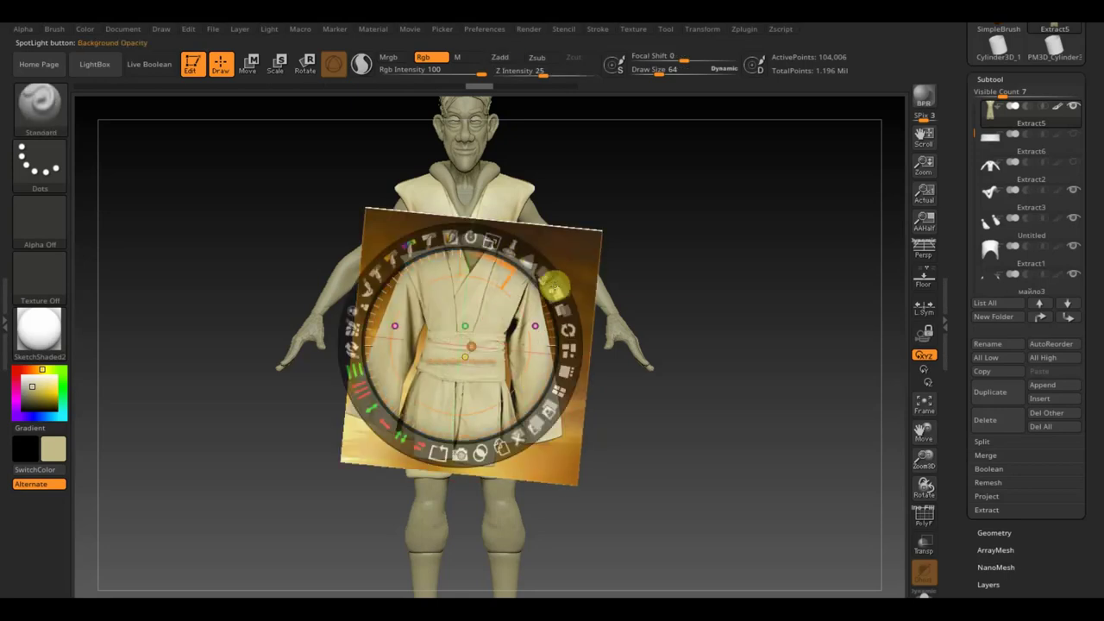
pyautogui.moveTo(555, 293)
pyautogui.mouseDown()
pyautogui.moveTo(467, 227)
pyautogui.moveTo(465, 313)
pyautogui.mouseUp()
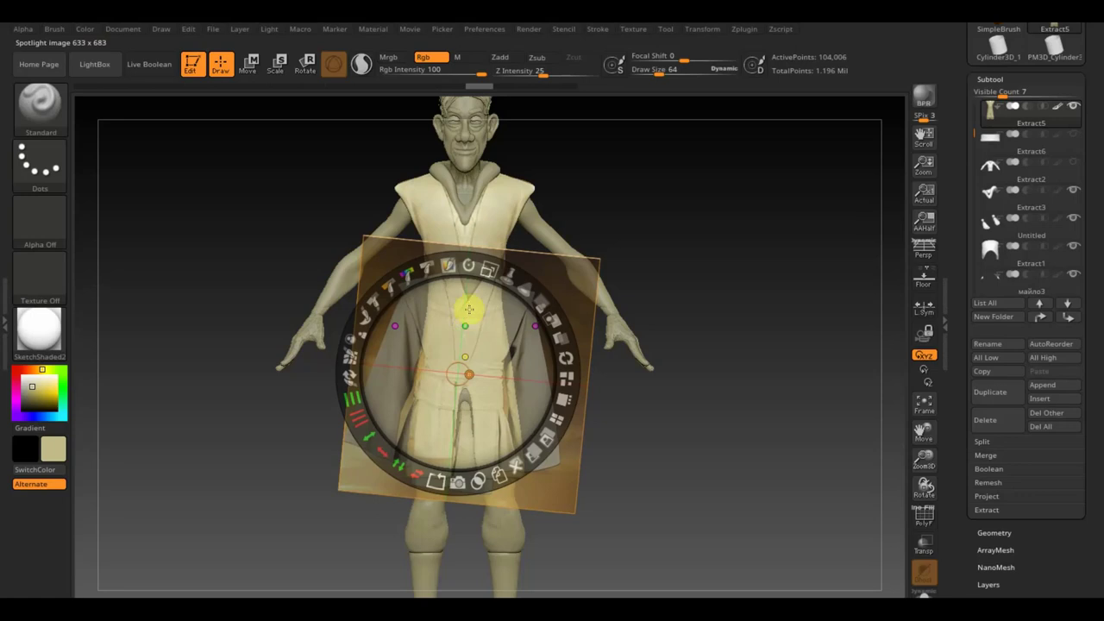
pyautogui.press('z')
pyautogui.press('z')
pyautogui.press('z')
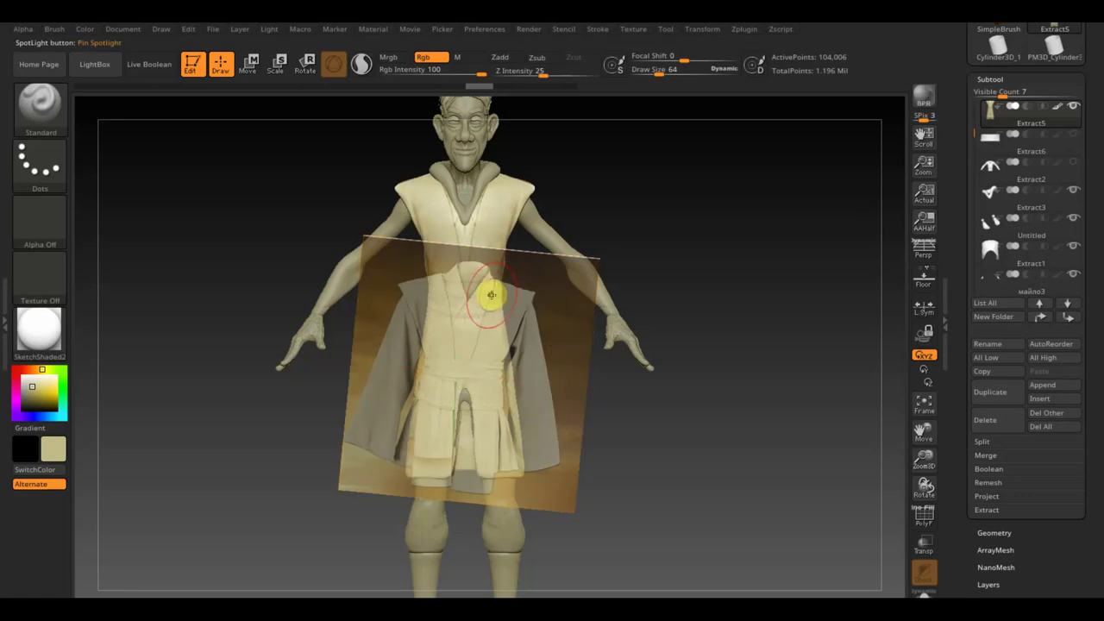
pyautogui.press('z')
pyautogui.moveTo(491, 306)
pyautogui.mouseDown()
pyautogui.moveTo(505, 310)
pyautogui.moveTo(485, 329)
pyautogui.moveTo(489, 299)
pyautogui.mouseUp()
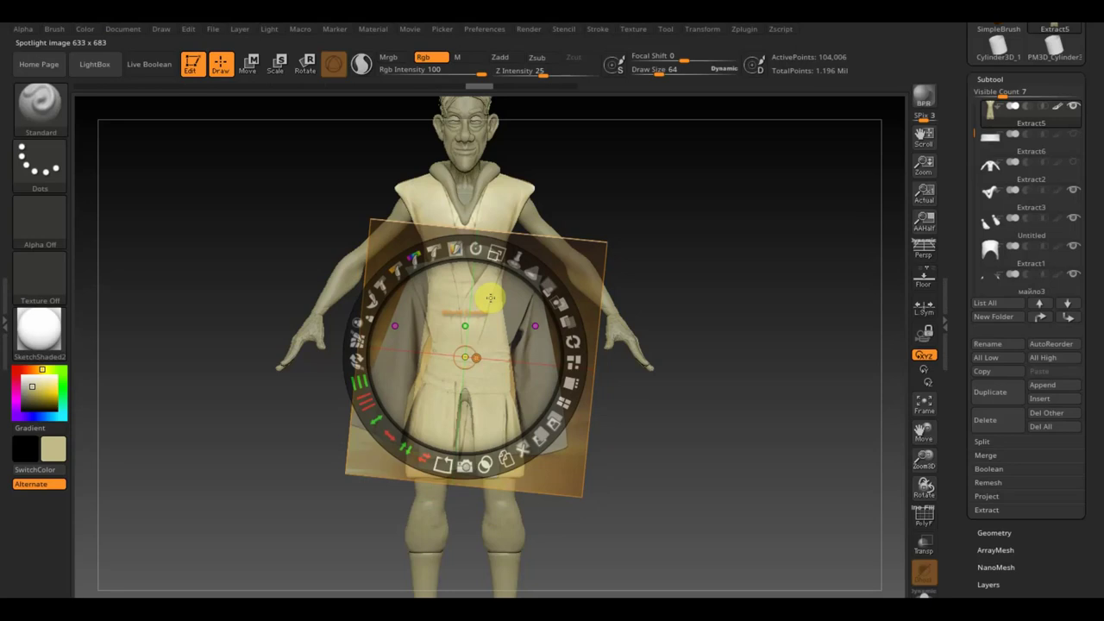
pyautogui.press('z')
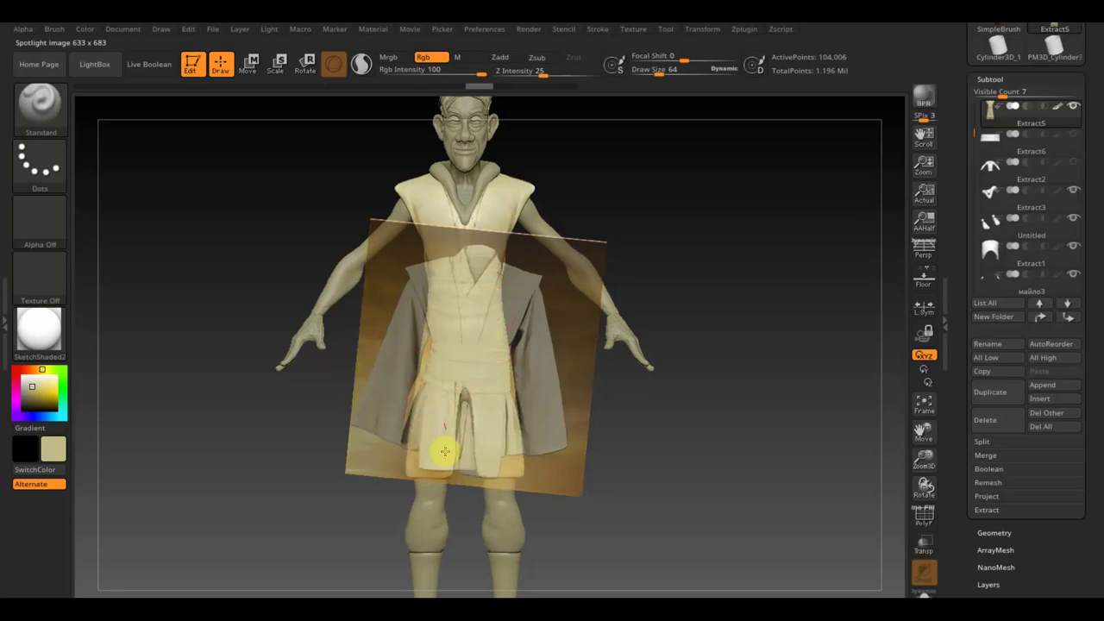
pyautogui.moveTo(444, 409)
pyautogui.mouseDown()
pyautogui.moveTo(434, 422)
pyautogui.moveTo(444, 449)
pyautogui.moveTo(463, 448)
pyautogui.mouseUp()
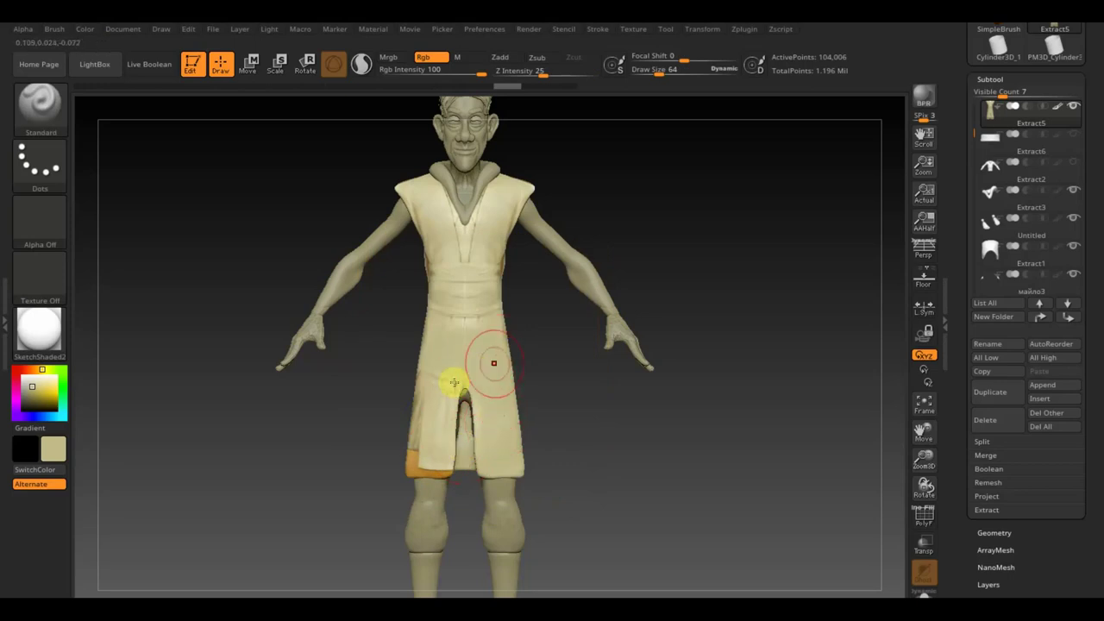
# Lower Z Intensity to 22 and Rgb Intensity to 8, then paint faint shading around the V-neck
pyautogui.press('shift')
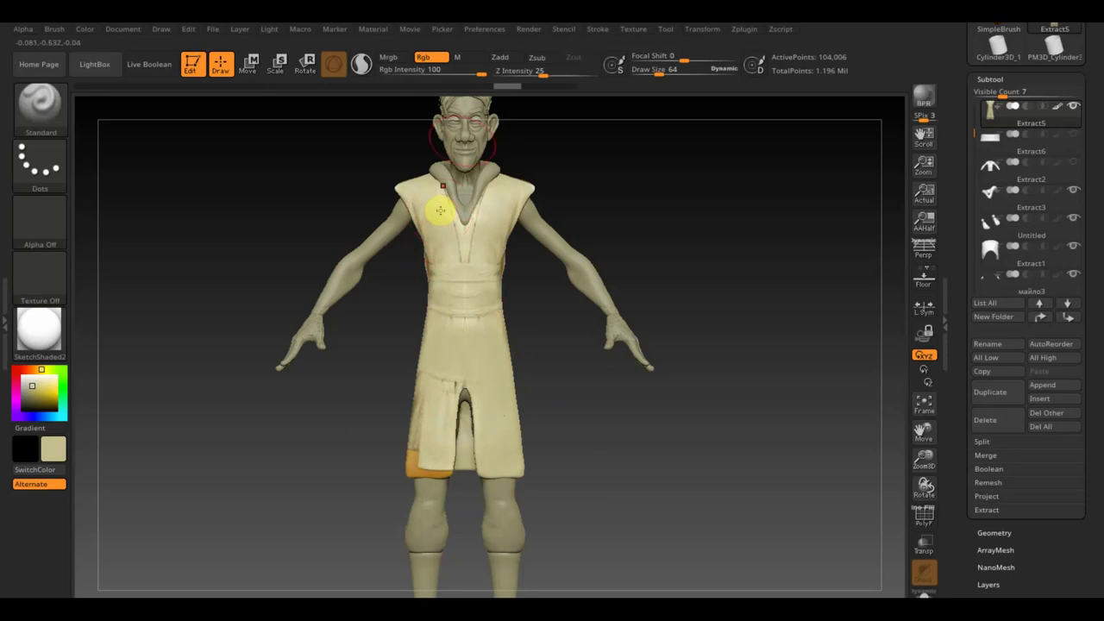
pyautogui.moveTo(528, 74); pyautogui.dragTo(537, 77)
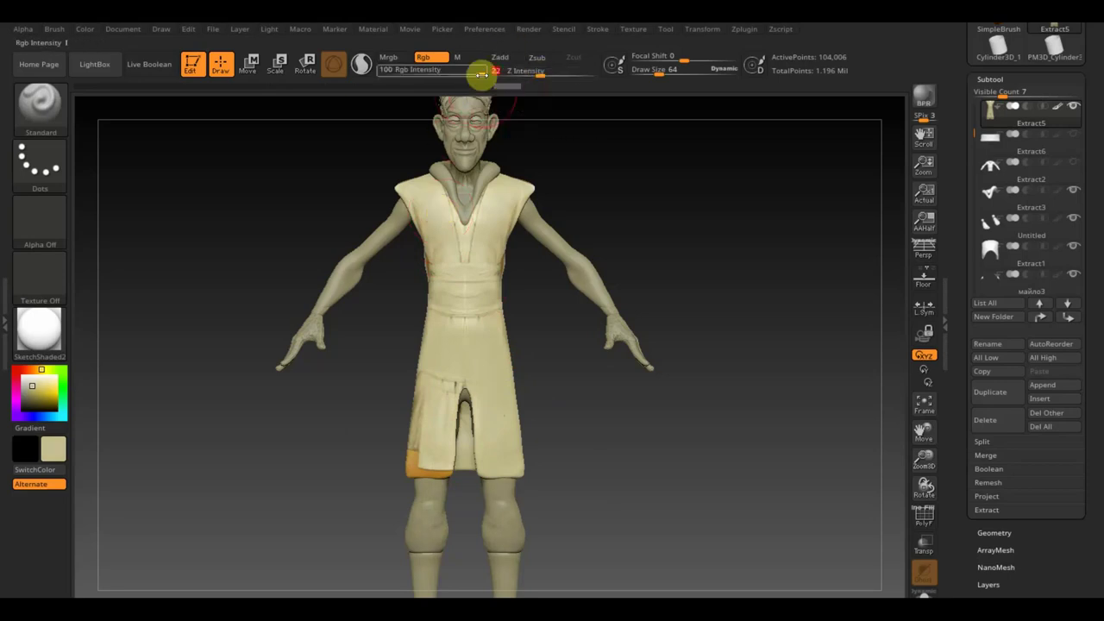
pyautogui.moveTo(480, 74); pyautogui.dragTo(409, 86)
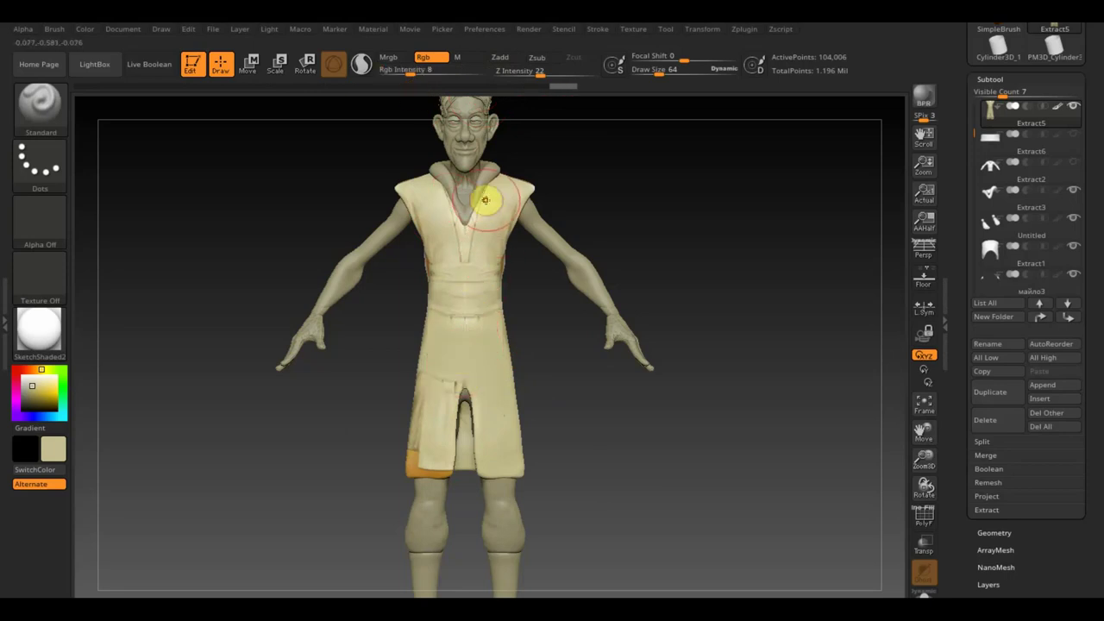
pyautogui.moveTo(484, 200); pyautogui.dragTo(464, 221)
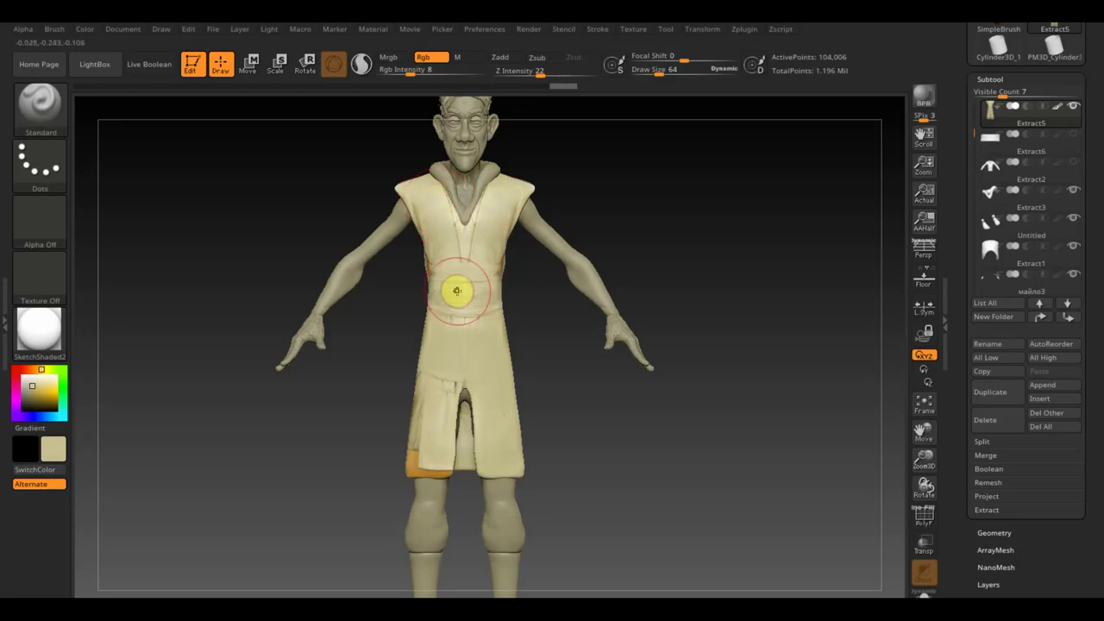
pyautogui.moveTo(453, 344); pyautogui.dragTo(448, 351)
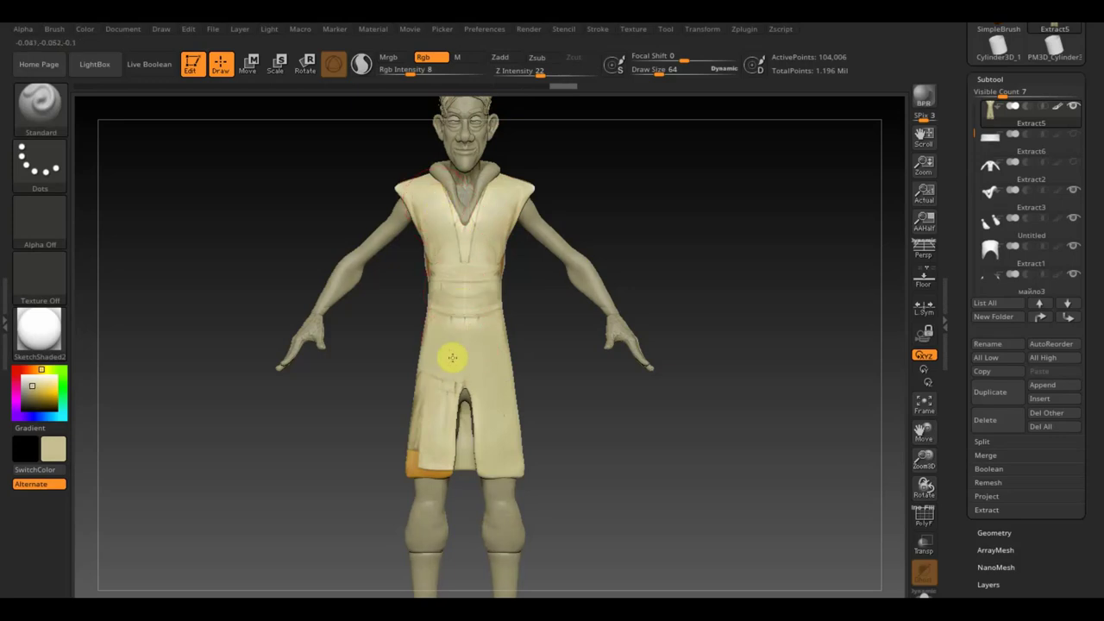
# Raise Rgb Intensity to about 23 and dab paint onto the upper chest, crotch and robe sides
pyautogui.moveTo(409, 73); pyautogui.dragTo(428, 79)
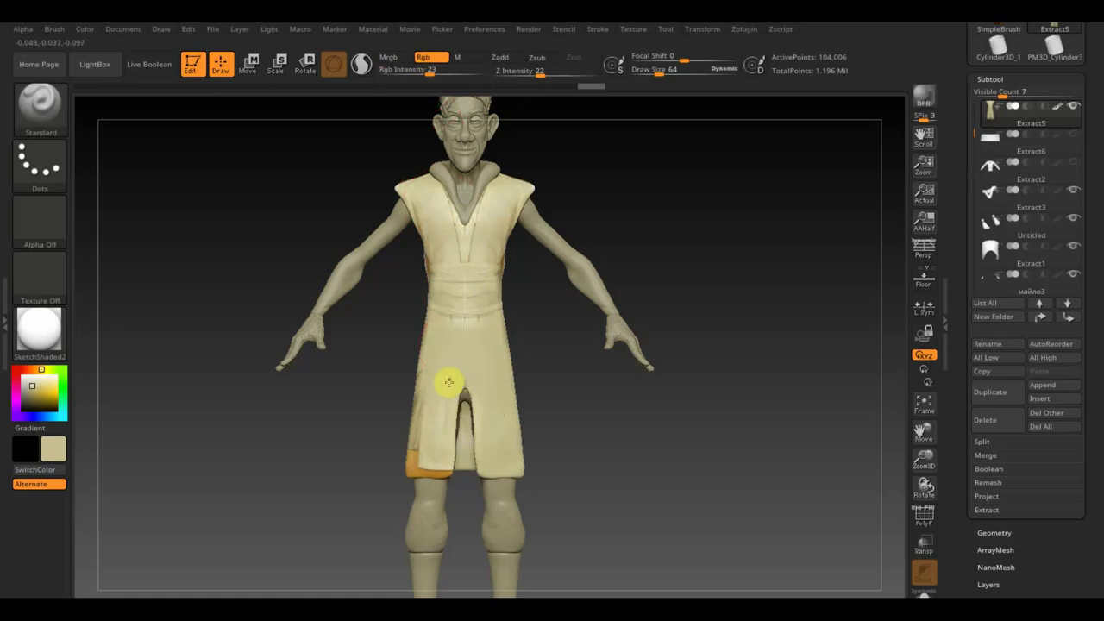
pyautogui.click(502, 196)
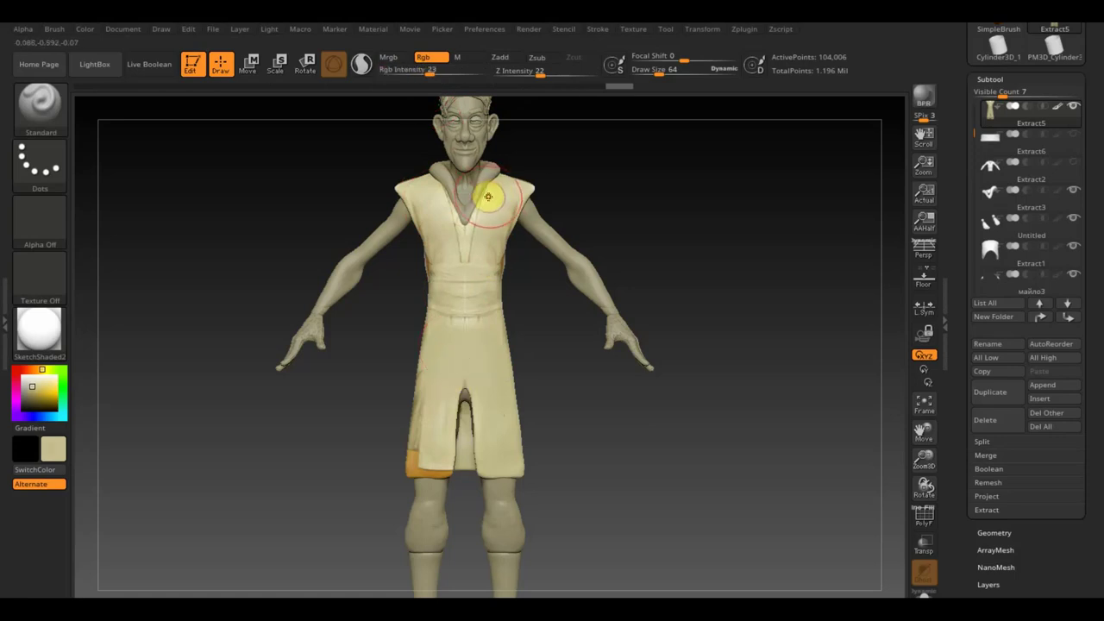
pyautogui.click(464, 371)
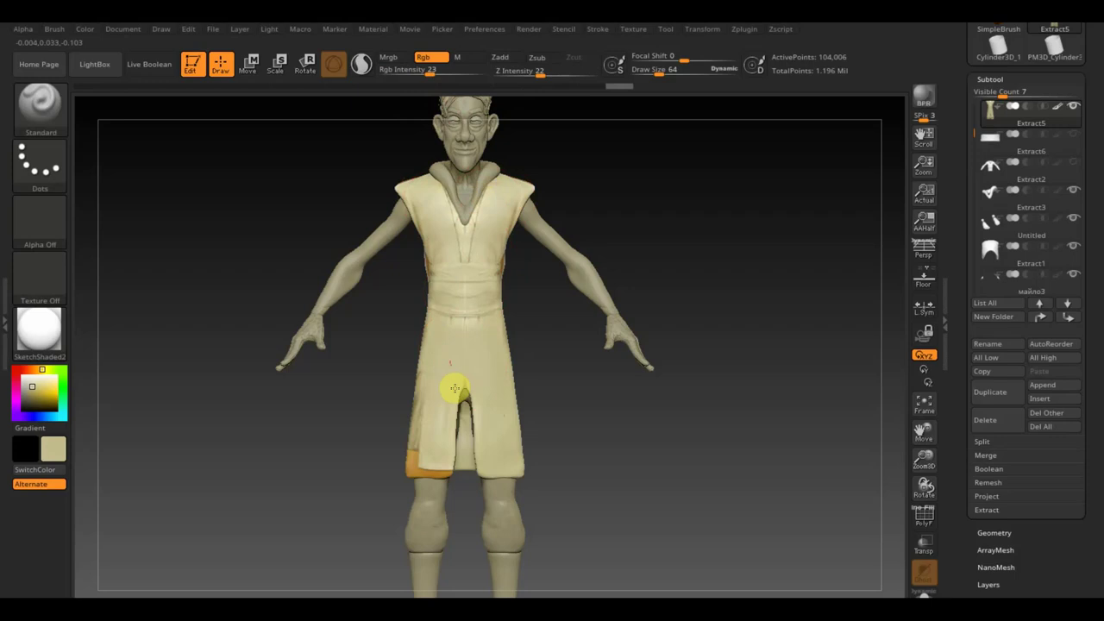
pyautogui.click(464, 333)
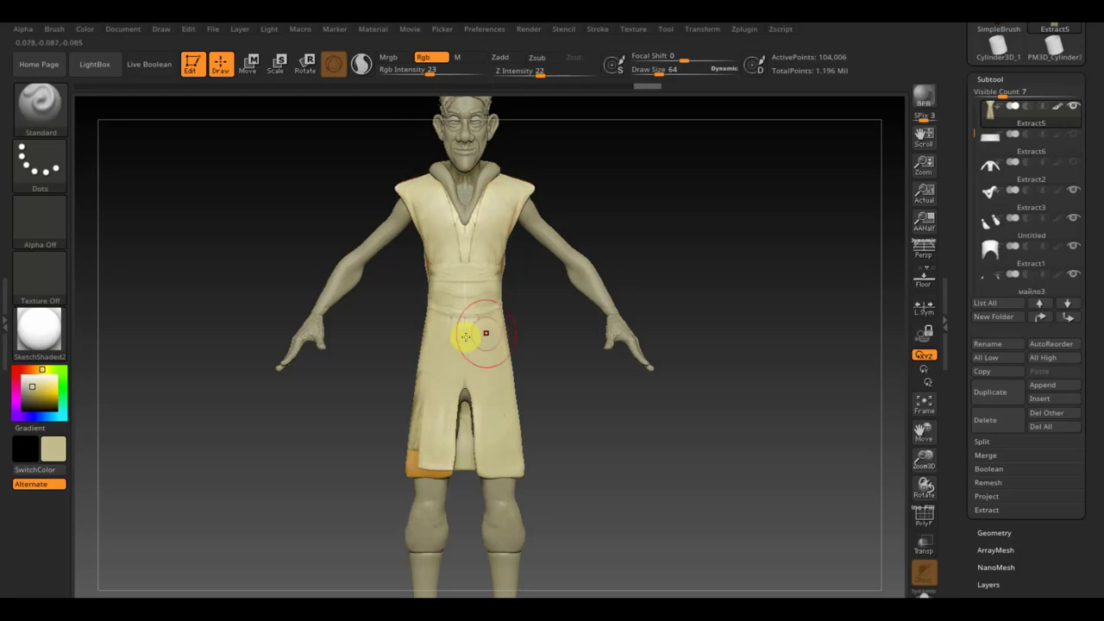
pyautogui.click(691, 272)
# Zoom in on the torso and bring up the sculpting brush library
pyautogui.keyDown('alt'); pyautogui.moveTo(691, 272); pyautogui.dragTo(641, 430); pyautogui.keyUp('alt')
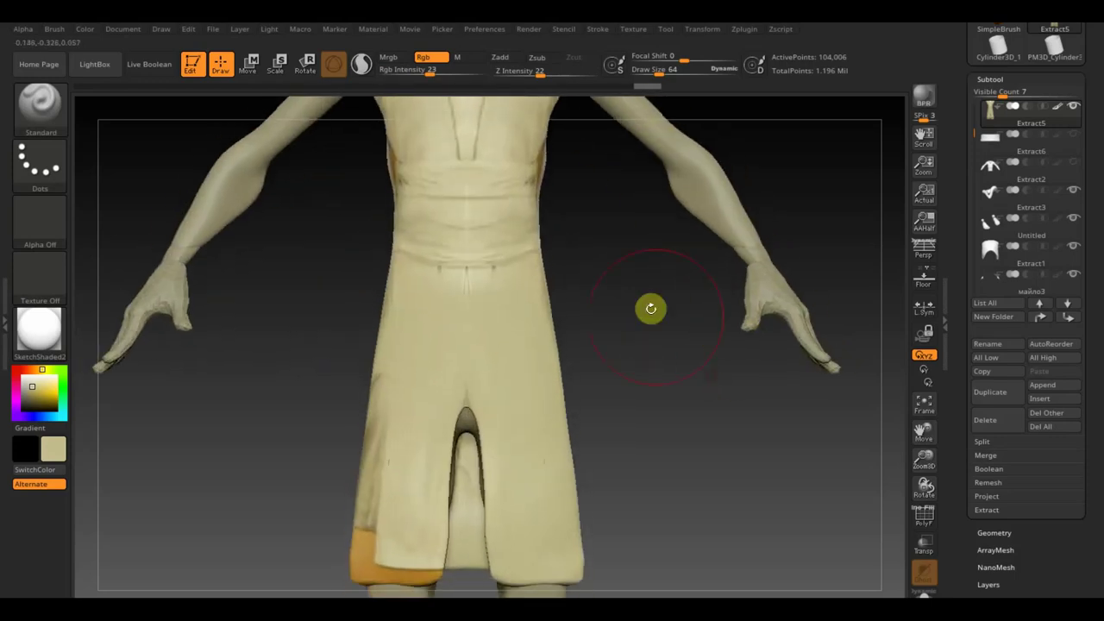
pyautogui.keyDown('alt'); pyautogui.moveTo(592, 365); pyautogui.dragTo(611, 409); pyautogui.keyUp('alt')
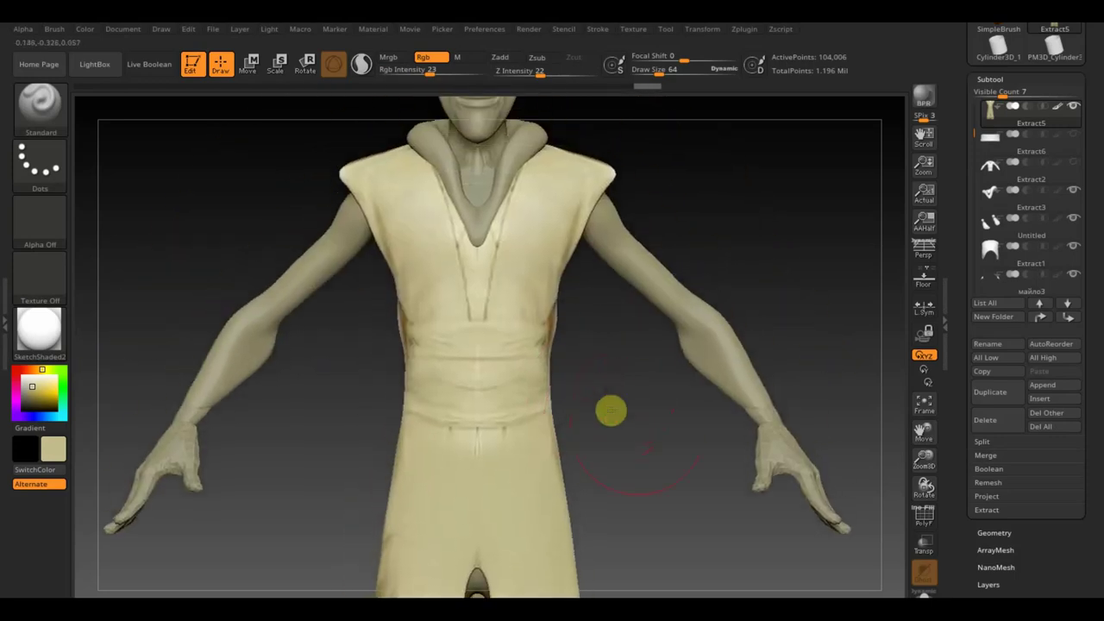
pyautogui.click(43, 107)
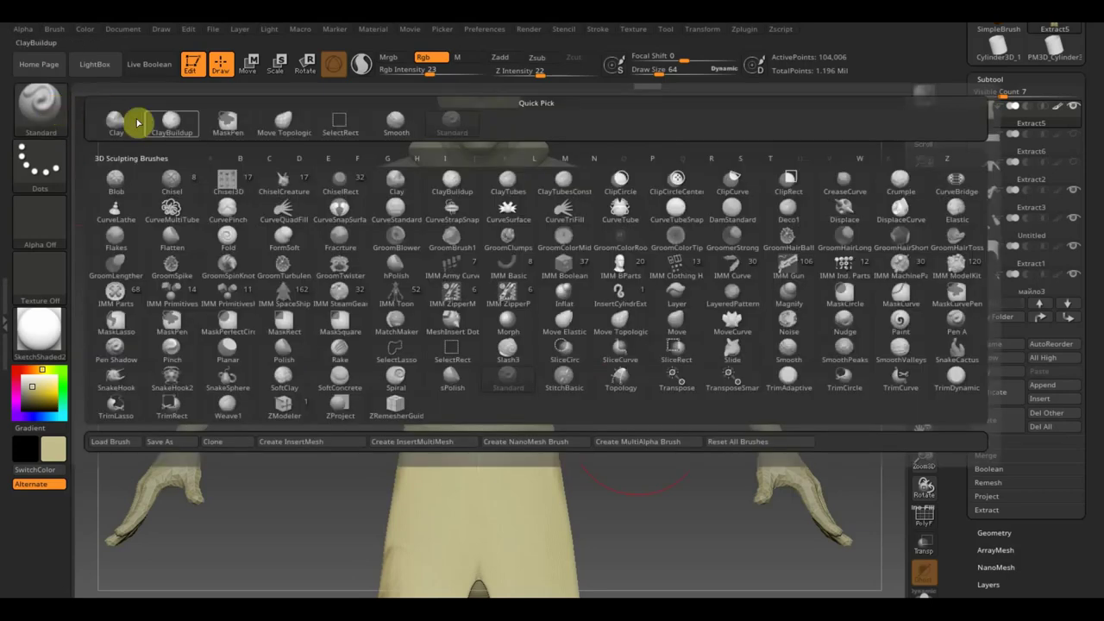
# Select ClayBuildup at Draw Size 14 and Z Intensity 3, with BackfaceMask auto masking enabled
pyautogui.click(171, 123)
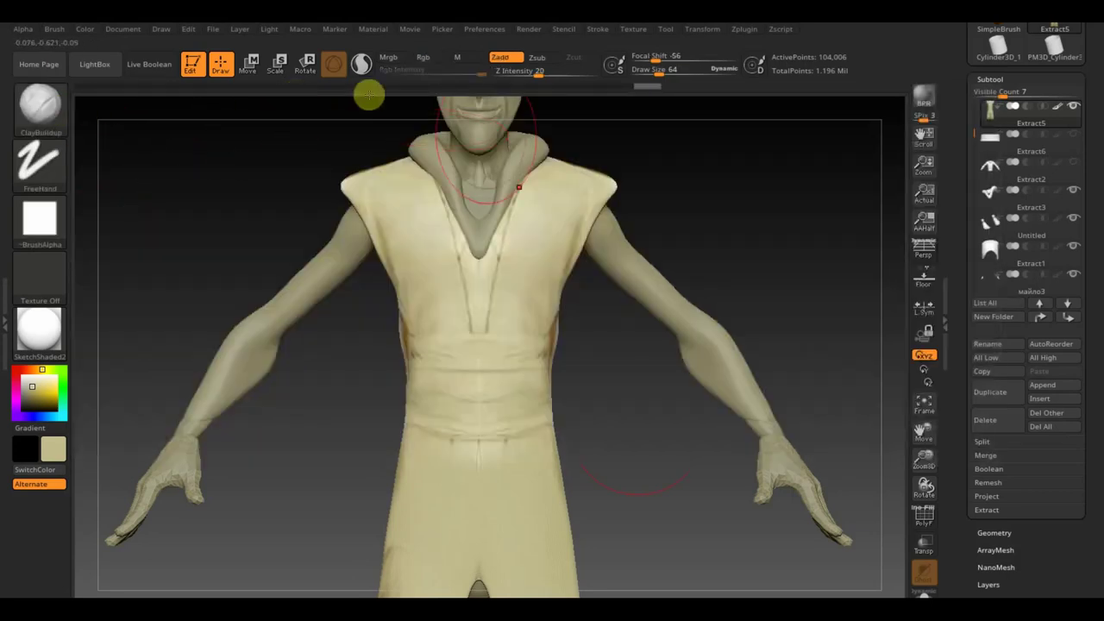
pyautogui.moveTo(658, 72); pyautogui.dragTo(645, 74)
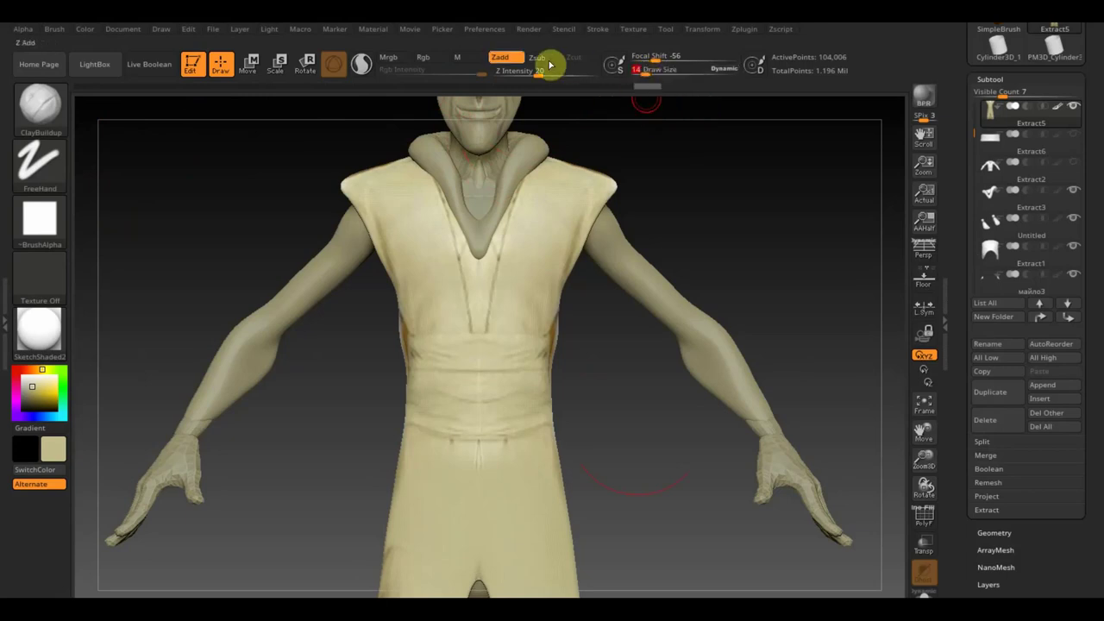
pyautogui.moveTo(535, 74); pyautogui.dragTo(505, 72)
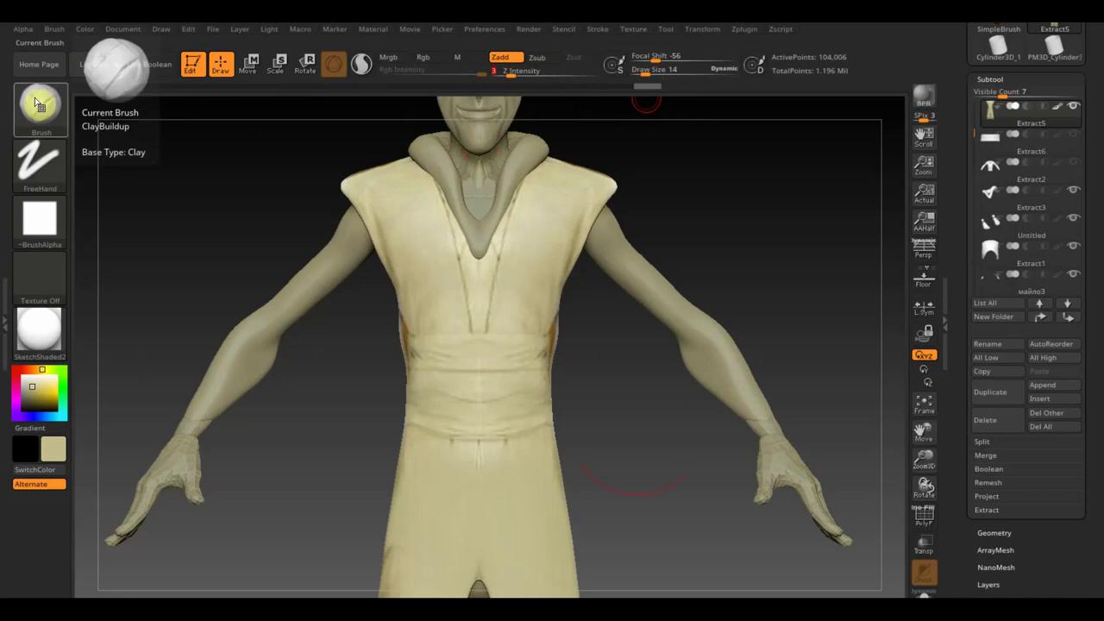
pyautogui.click(54, 30)
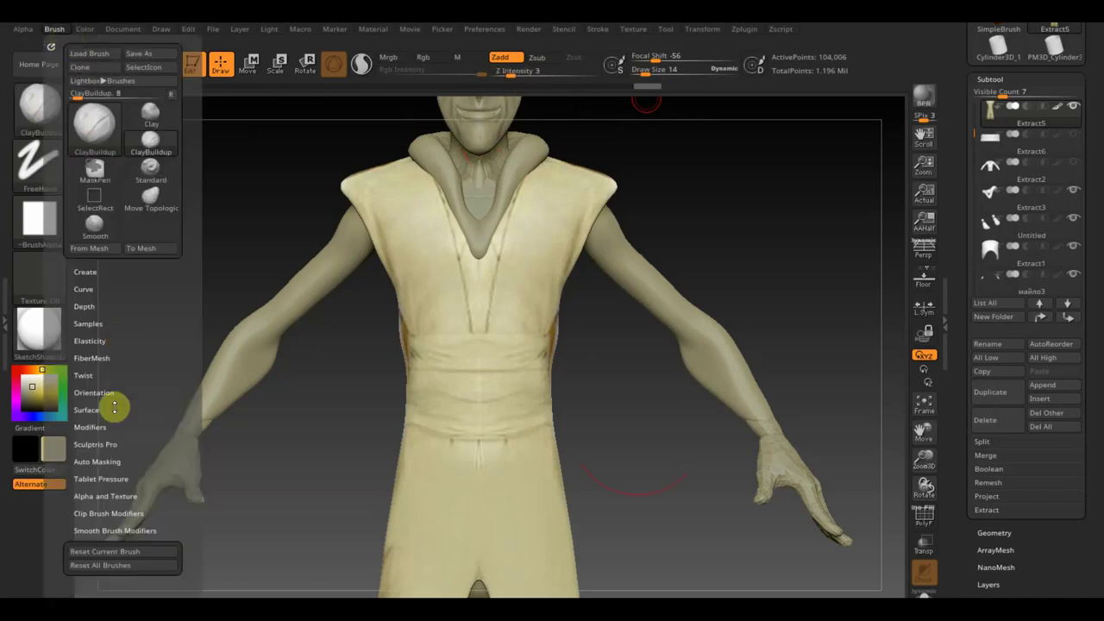
pyautogui.click(105, 462)
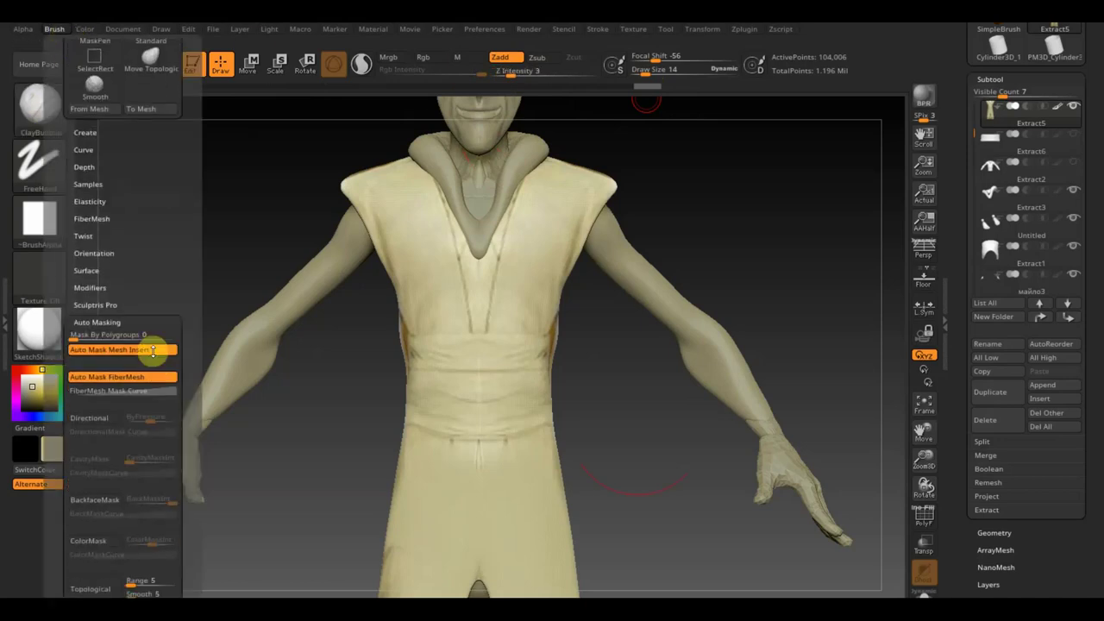
pyautogui.click(107, 409)
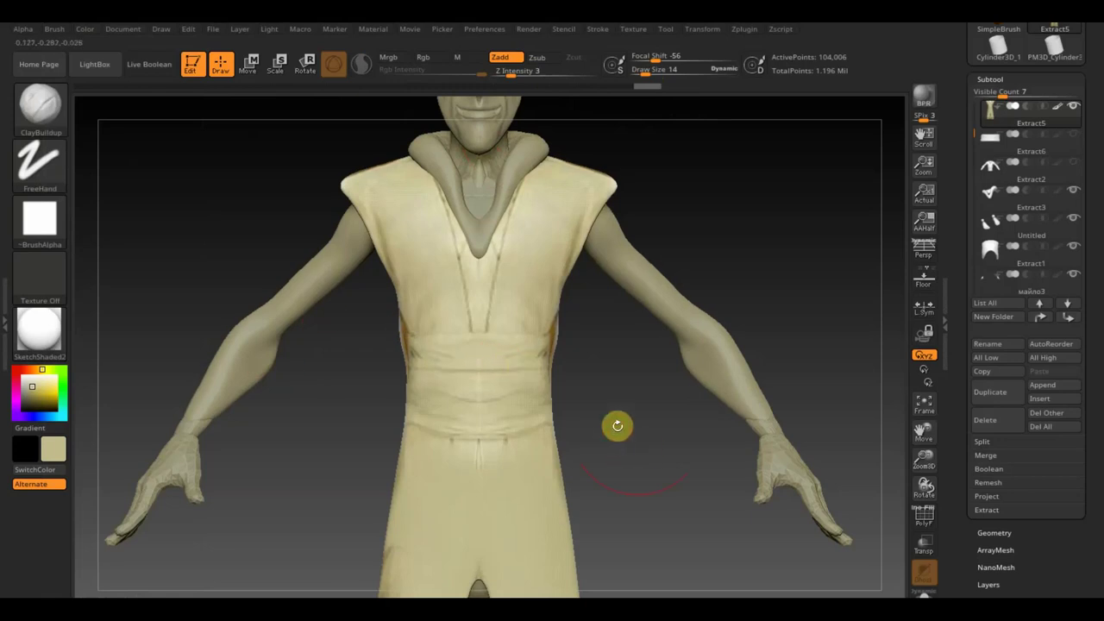
# Reduce Draw Size to 6 and sculpt ClayBuildup folds across the torso and waistband
pyautogui.keyDown('alt'); pyautogui.moveTo(616, 424); pyautogui.dragTo(638, 506); pyautogui.keyUp('alt')
pyautogui.moveTo(681, 432); pyautogui.dragTo(693, 388)
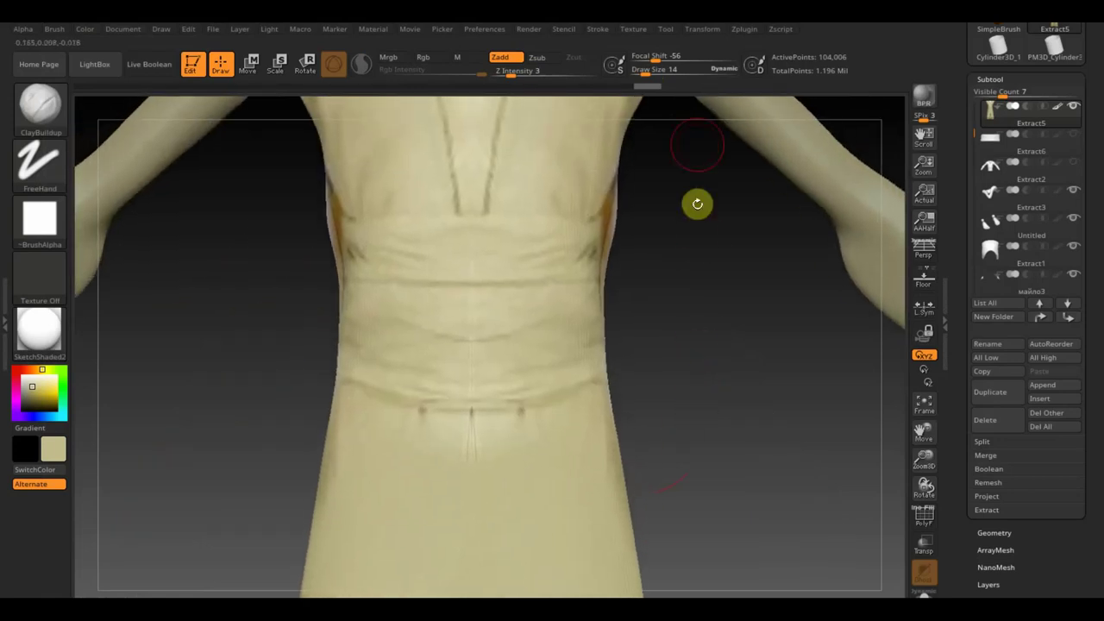
pyautogui.moveTo(645, 70); pyautogui.dragTo(642, 73)
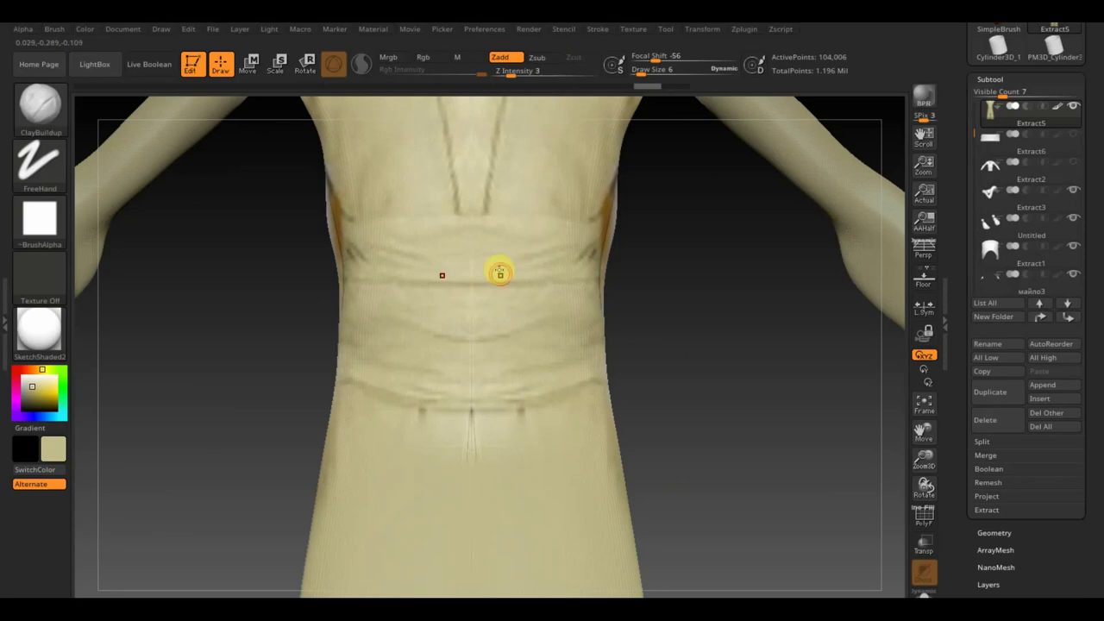
pyautogui.moveTo(488, 275)
pyautogui.mouseDown()
pyautogui.moveTo(378, 277)
pyautogui.moveTo(373, 231)
pyautogui.moveTo(584, 224)
pyautogui.moveTo(544, 224)
pyautogui.mouseUp()
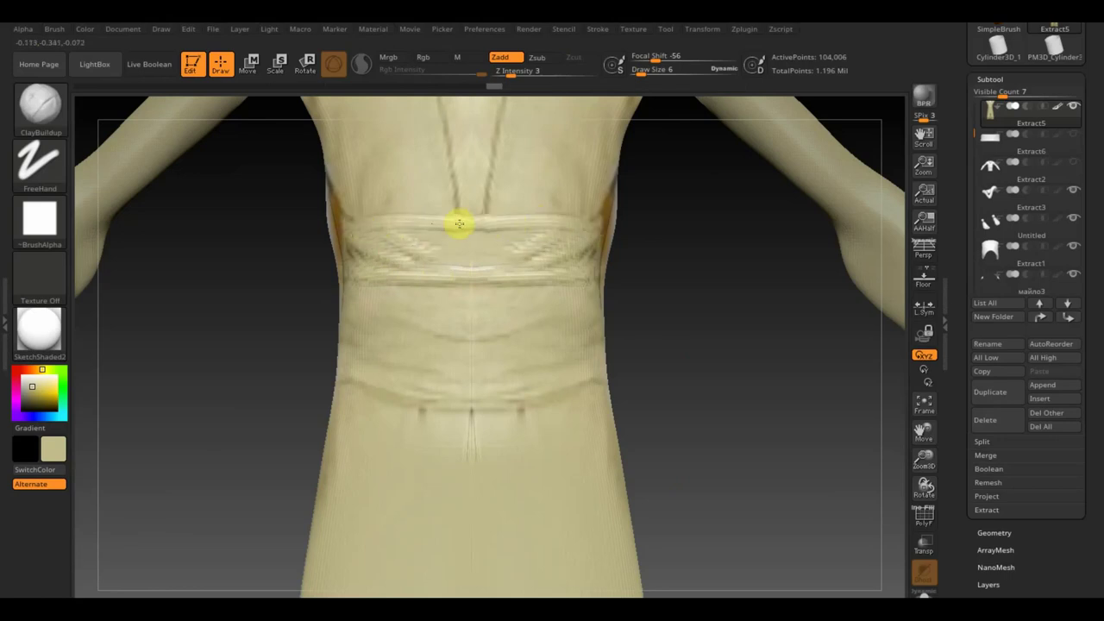
pyautogui.moveTo(379, 251)
pyautogui.mouseDown()
pyautogui.moveTo(505, 308)
pyautogui.moveTo(564, 311)
pyautogui.mouseUp()
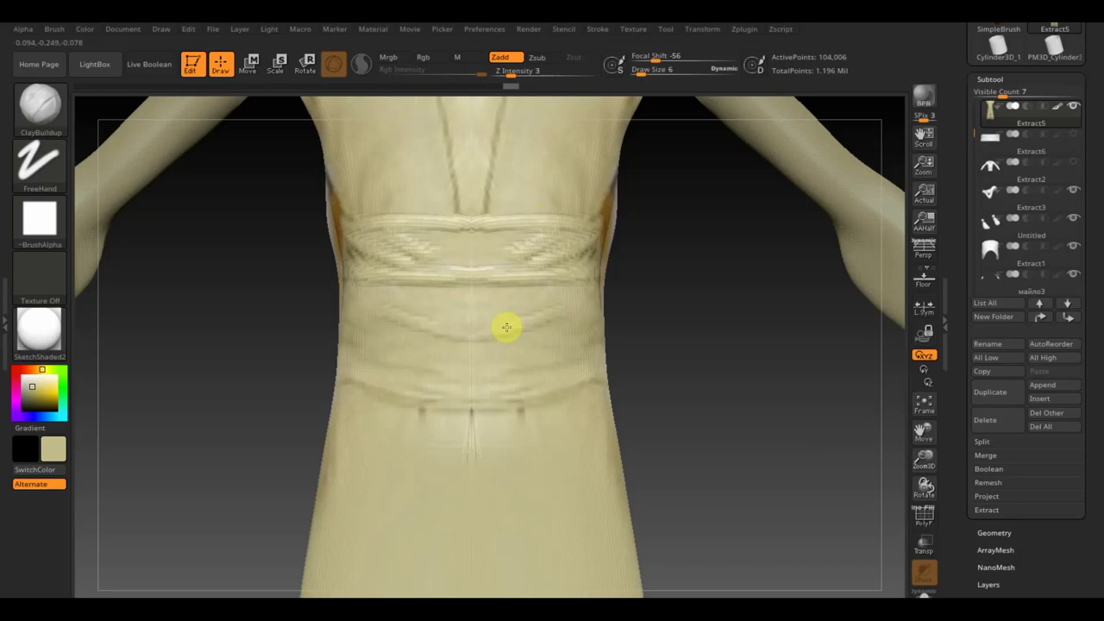
pyautogui.moveTo(394, 305)
pyautogui.mouseDown()
pyautogui.moveTo(461, 332)
pyautogui.moveTo(528, 329)
pyautogui.mouseUp()
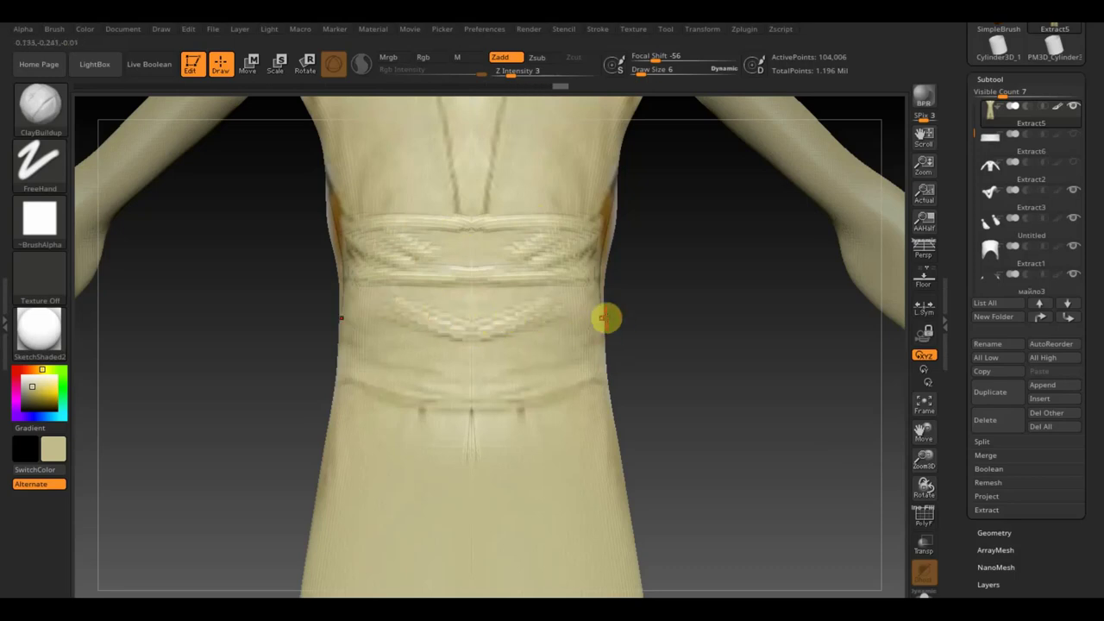
# Shape the cloth wrapping around the side of the waist, then review the wrap from front and back
pyautogui.moveTo(611, 313)
pyautogui.mouseDown()
pyautogui.moveTo(544, 328)
pyautogui.moveTo(611, 310)
pyautogui.moveTo(631, 283)
pyautogui.mouseUp()
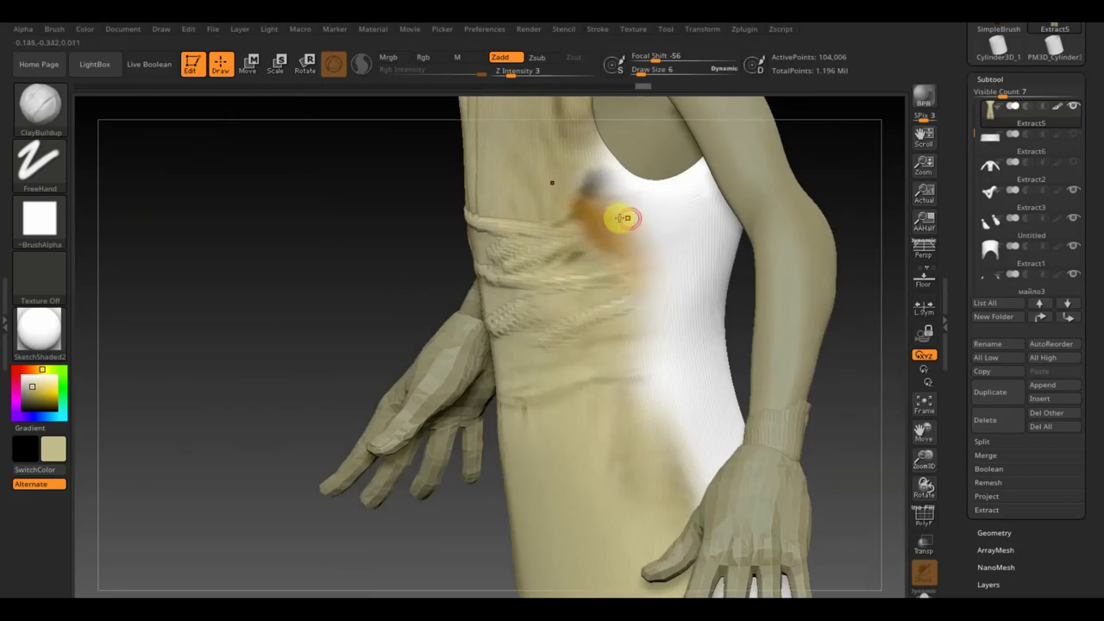
pyautogui.moveTo(618, 216); pyautogui.dragTo(566, 228)
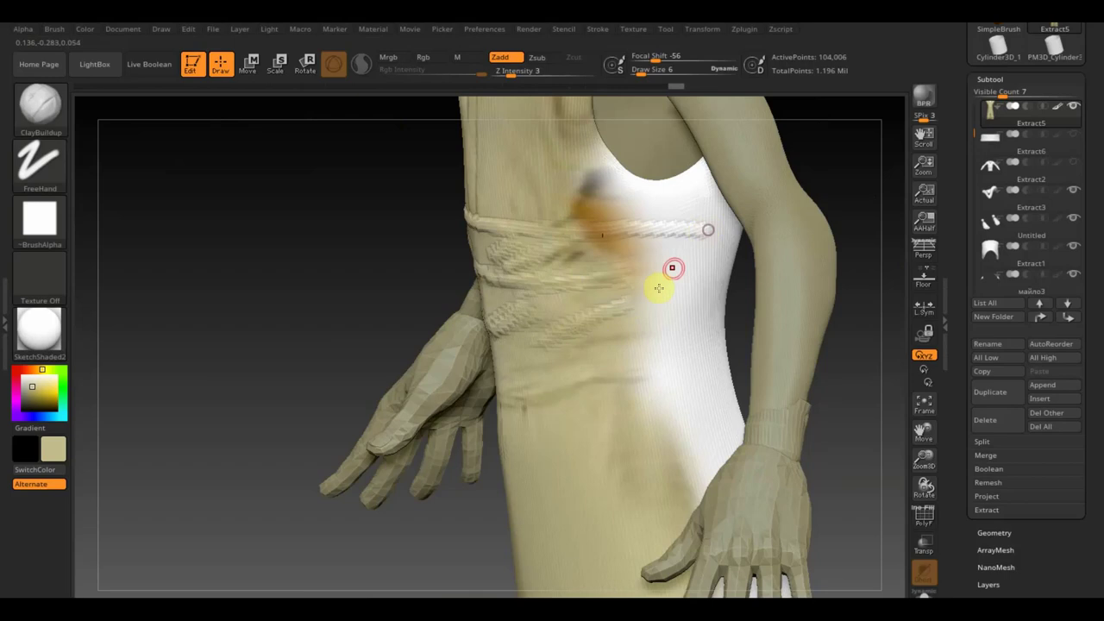
pyautogui.moveTo(316, 254)
pyautogui.mouseDown()
pyautogui.moveTo(409, 230)
pyautogui.moveTo(393, 232)
pyautogui.mouseUp()
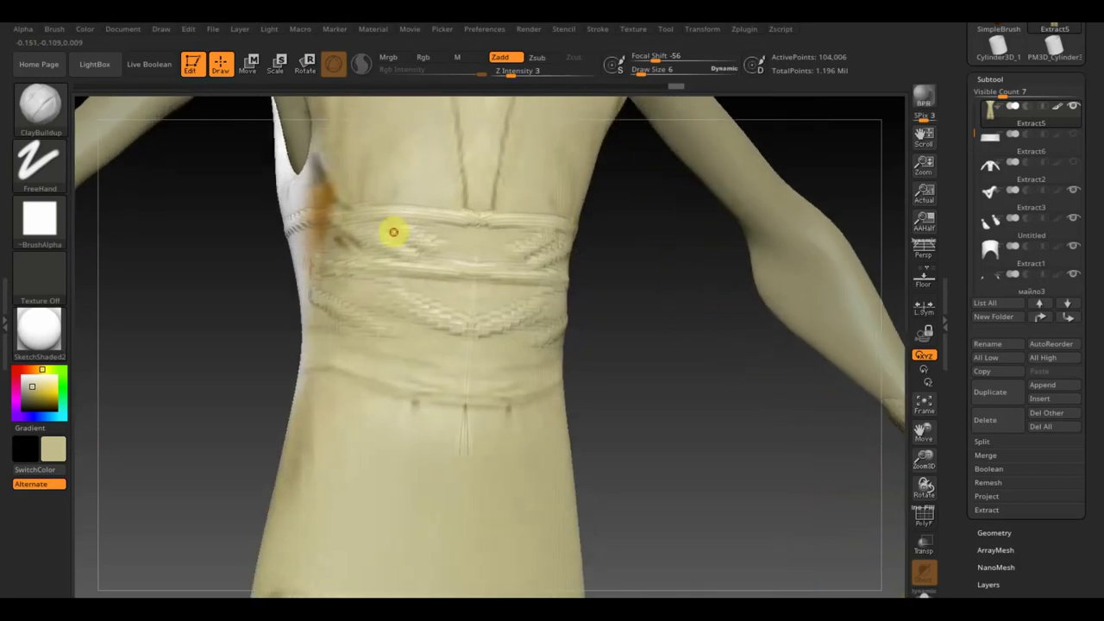
pyautogui.keyDown('shift'); pyautogui.moveTo(664, 353); pyautogui.dragTo(633, 367); pyautogui.keyUp('shift')
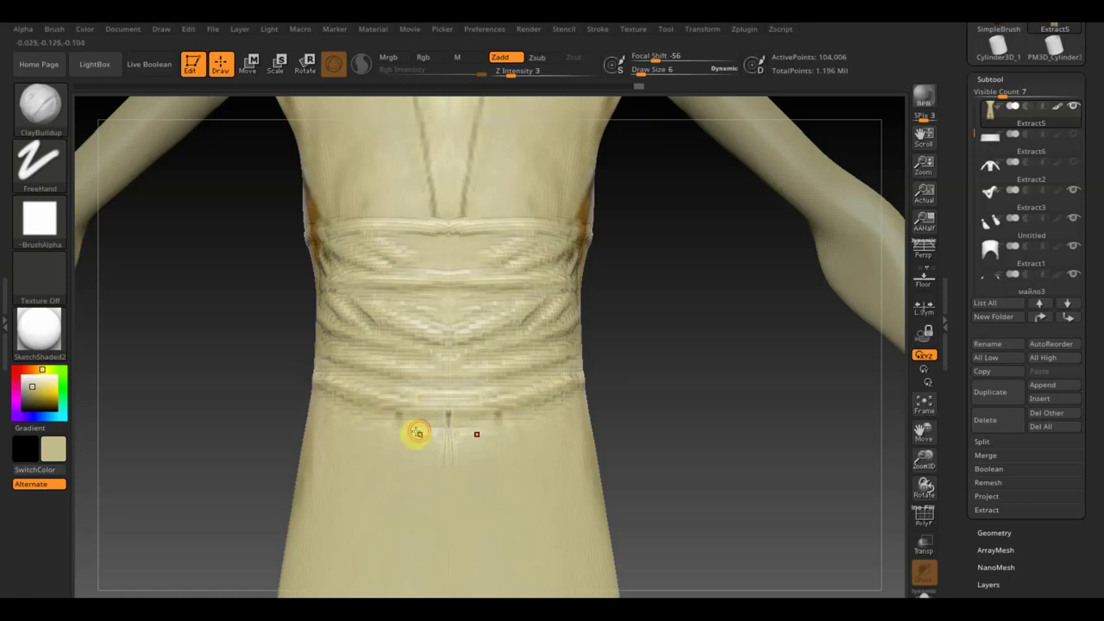
pyautogui.moveTo(667, 391); pyautogui.dragTo(390, 405)
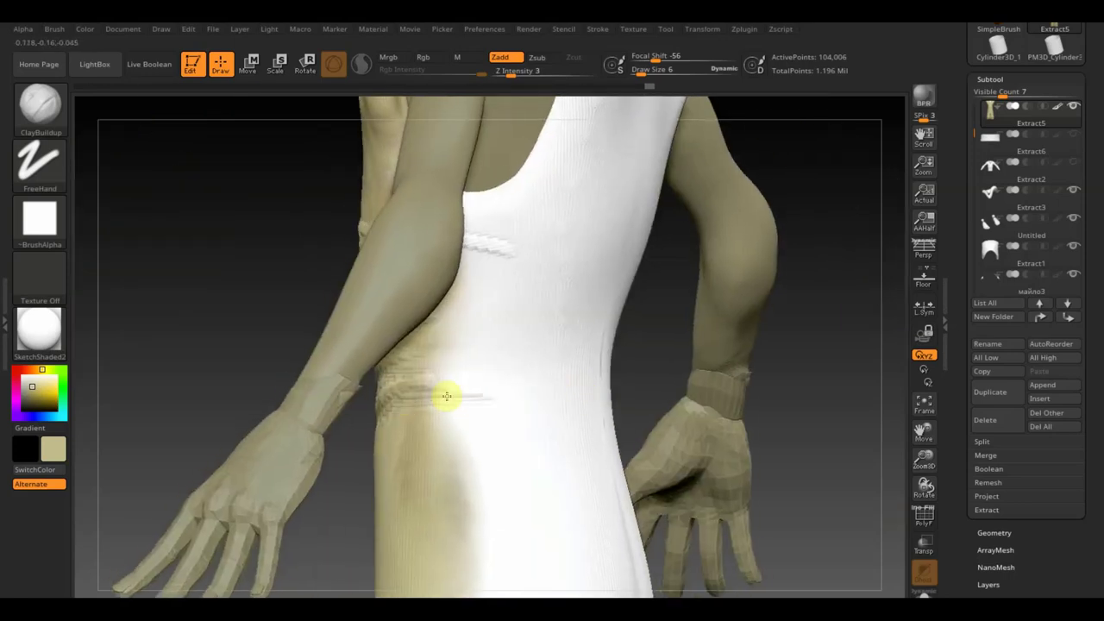
pyautogui.moveTo(650, 368)
pyautogui.mouseDown()
pyautogui.moveTo(806, 388)
pyautogui.moveTo(869, 374)
pyautogui.mouseUp()
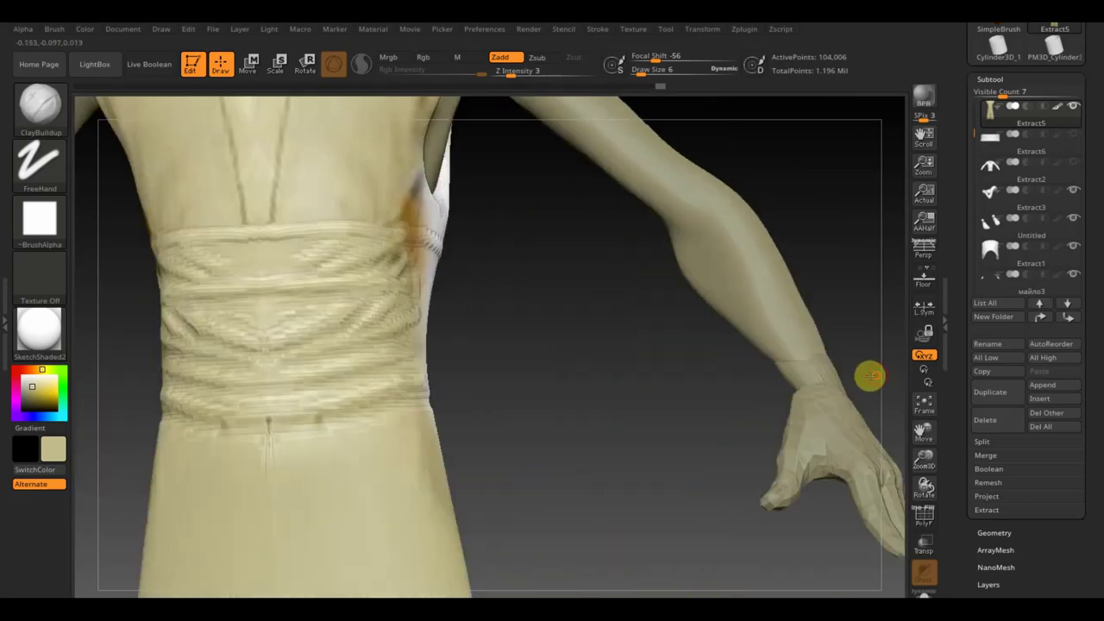
pyautogui.moveTo(646, 357); pyautogui.dragTo(599, 362)
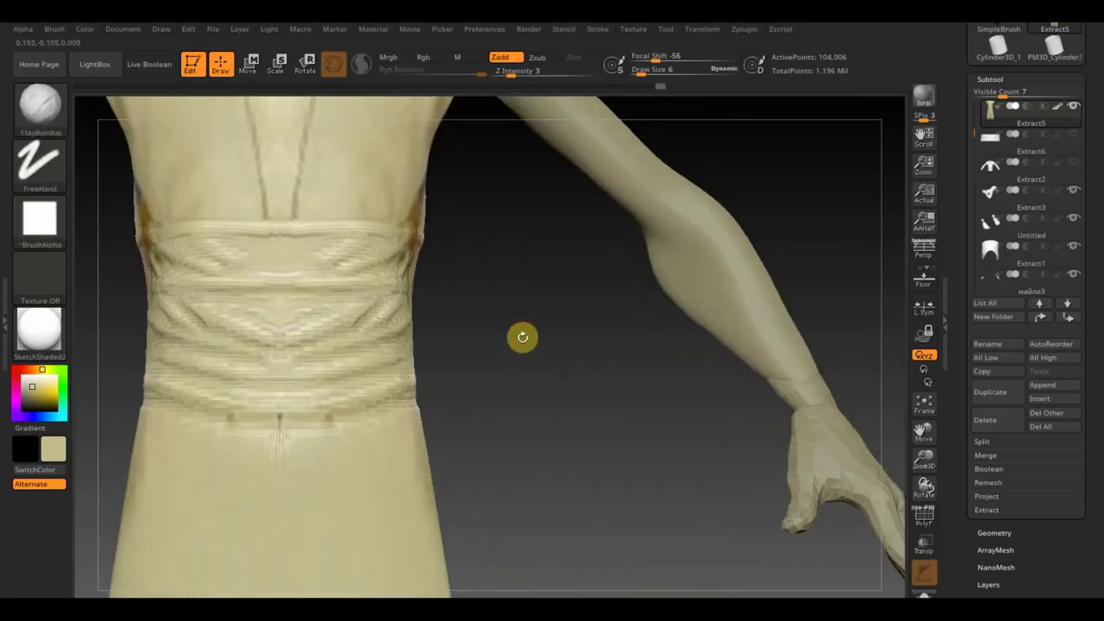
pyautogui.moveTo(522, 337)
pyautogui.mouseDown()
pyautogui.moveTo(609, 404)
pyautogui.moveTo(504, 388)
pyautogui.mouseUp()
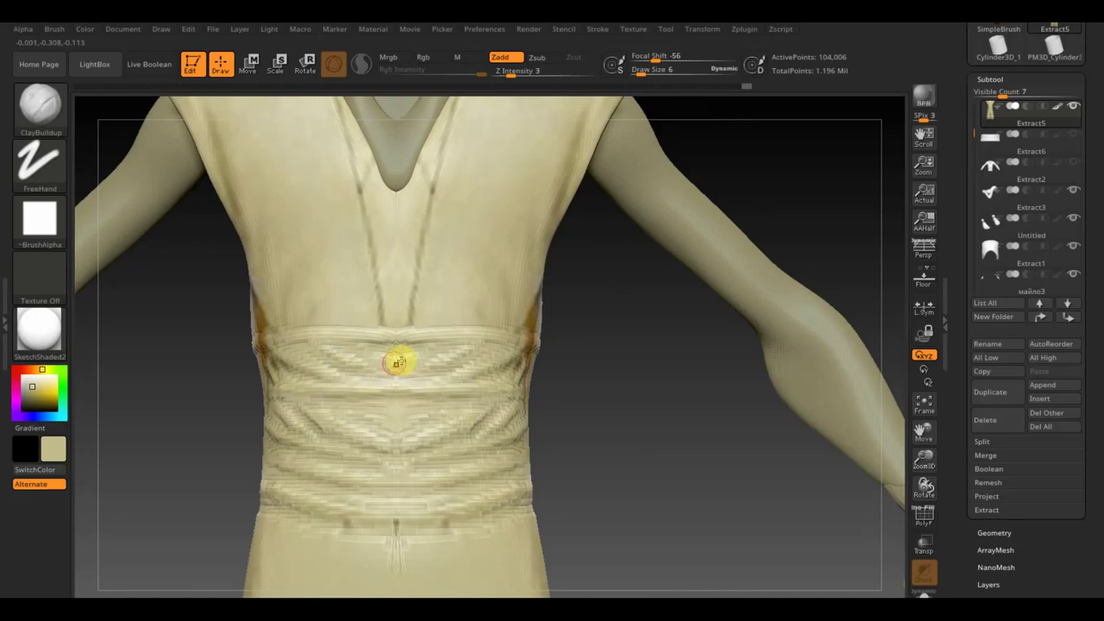
# Build folds along the waist wrap's top edge, the left chest, and down the torso's left side
pyautogui.click(332, 315)
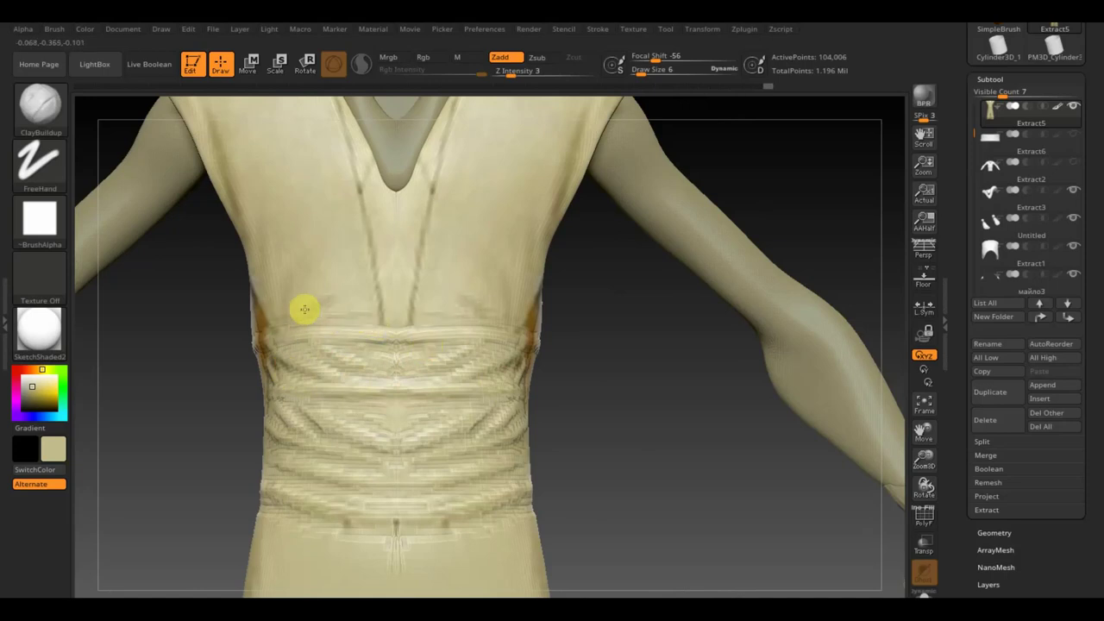
pyautogui.moveTo(290, 307); pyautogui.dragTo(353, 300)
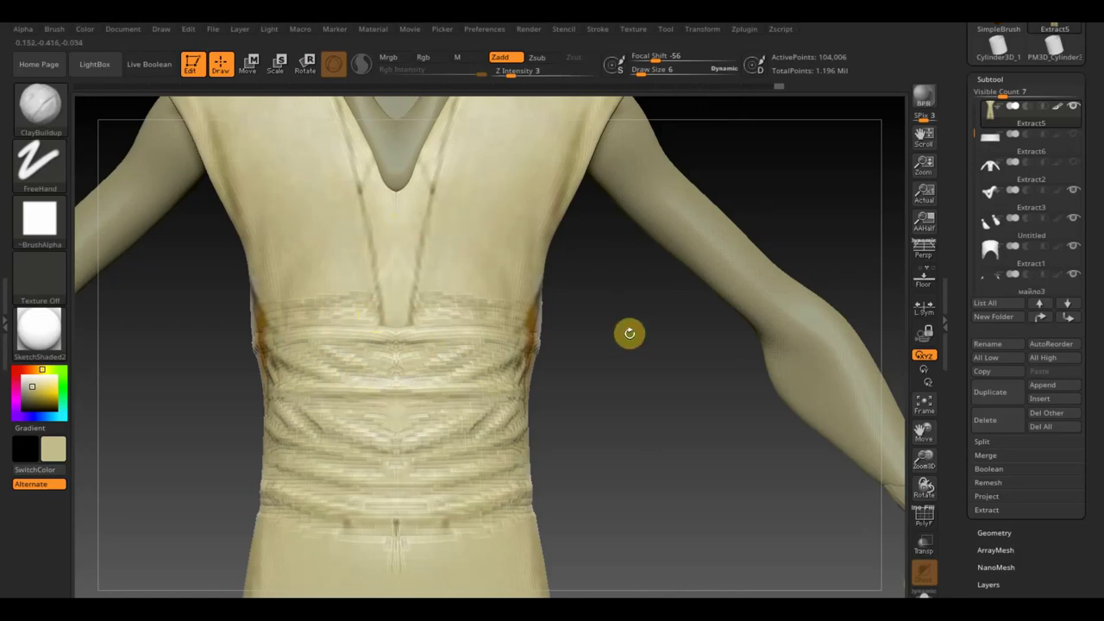
pyautogui.keyDown('alt'); pyautogui.moveTo(630, 332); pyautogui.dragTo(658, 483); pyautogui.keyUp('alt')
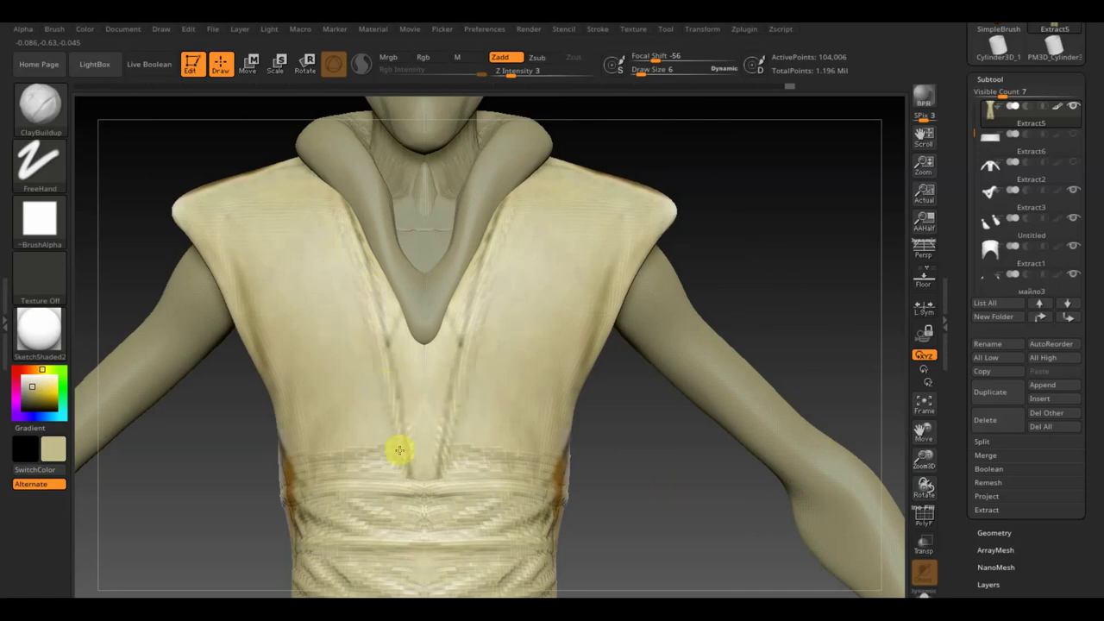
pyautogui.click(369, 376)
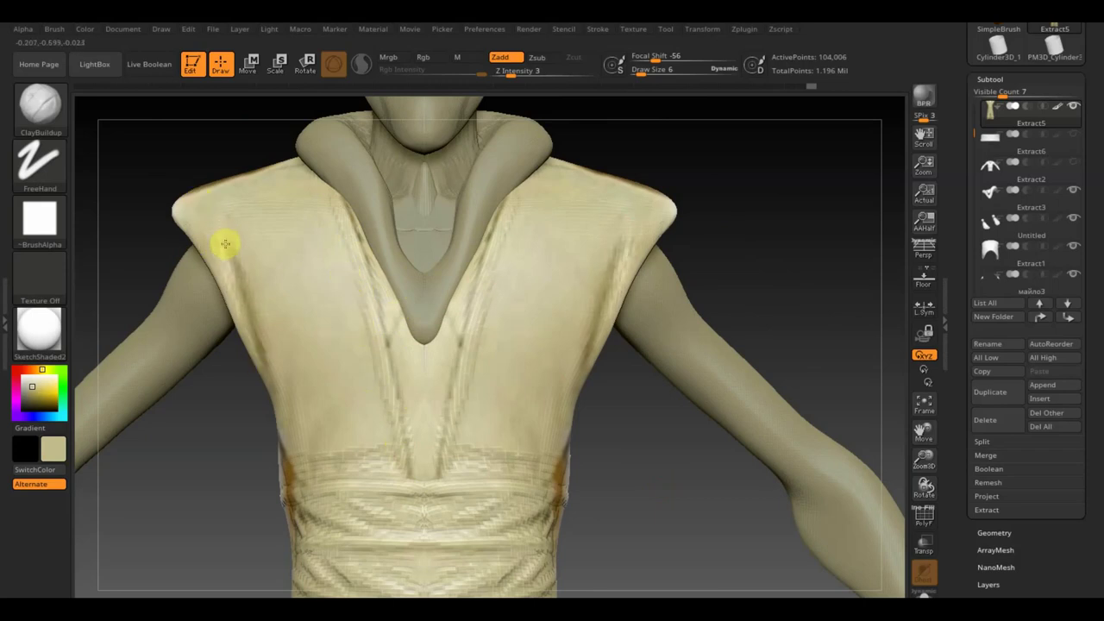
pyautogui.click(278, 334)
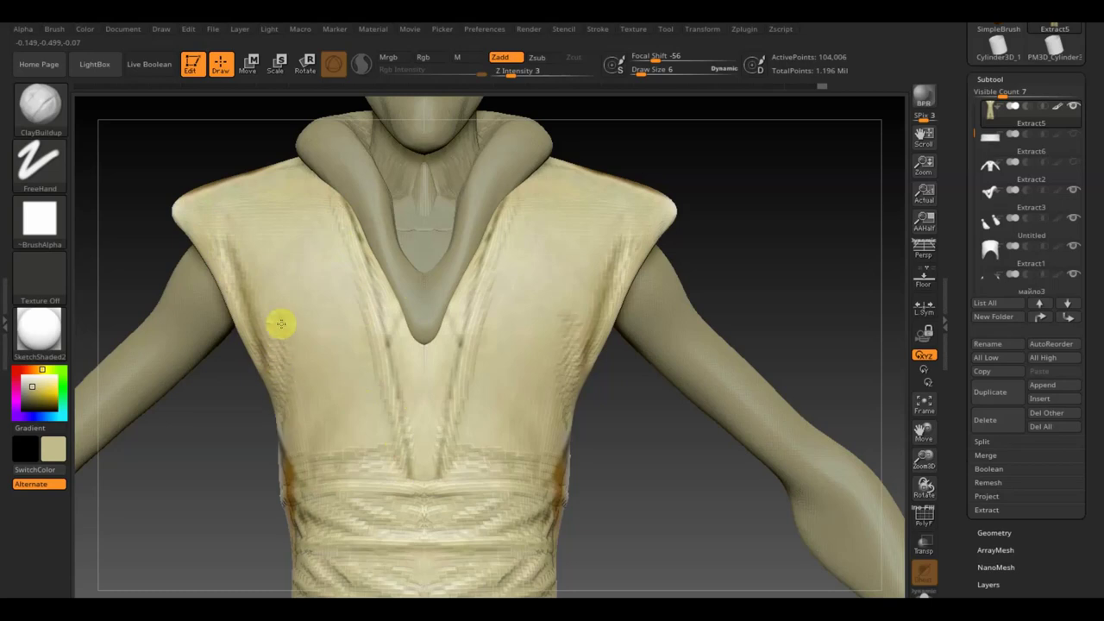
pyautogui.click(288, 374)
pyautogui.click(322, 395)
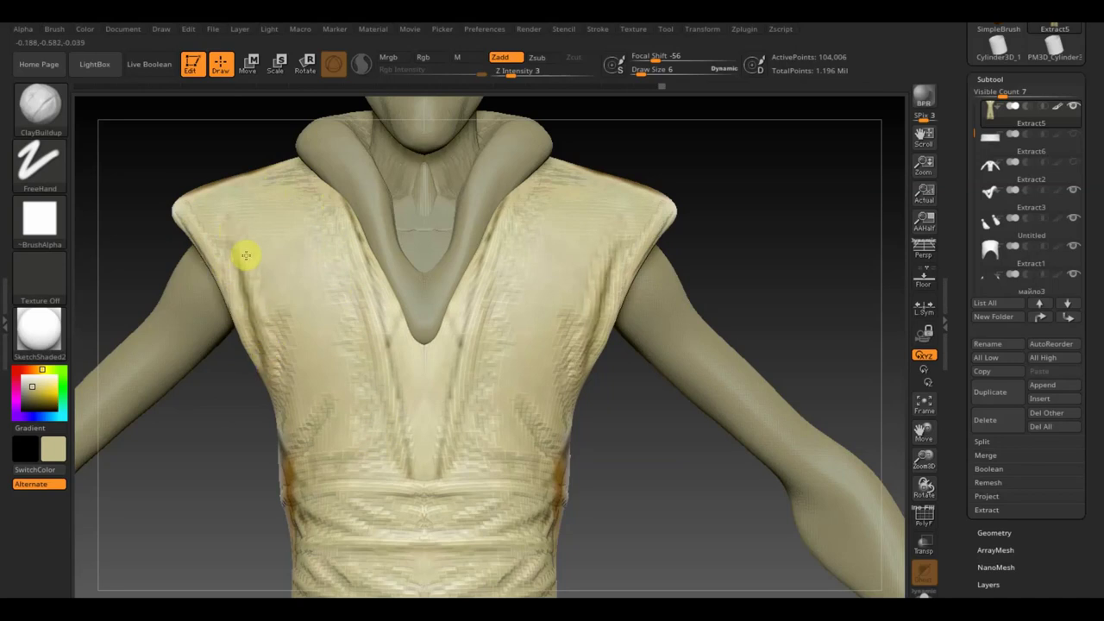
pyautogui.moveTo(180, 146)
pyautogui.mouseDown(button='right')
pyautogui.moveTo(232, 146)
pyautogui.moveTo(227, 211)
pyautogui.mouseUp(button='right')
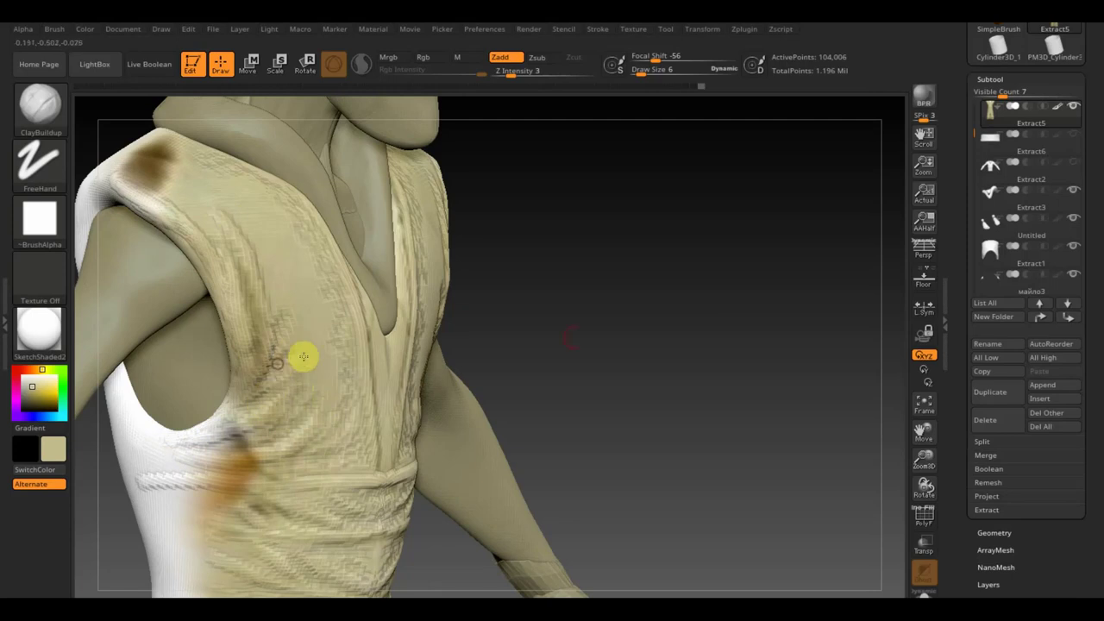
# Frame the vest from the front, pan up to the robe hem, and select the Draw Size field
pyautogui.keyDown('shift'); pyautogui.moveTo(298, 354); pyautogui.dragTo(541, 335, button='right'); pyautogui.keyUp('shift')
pyautogui.keyDown('shift'); pyautogui.moveTo(665, 282); pyautogui.dragTo(672, 264, button='right'); pyautogui.keyUp('shift')
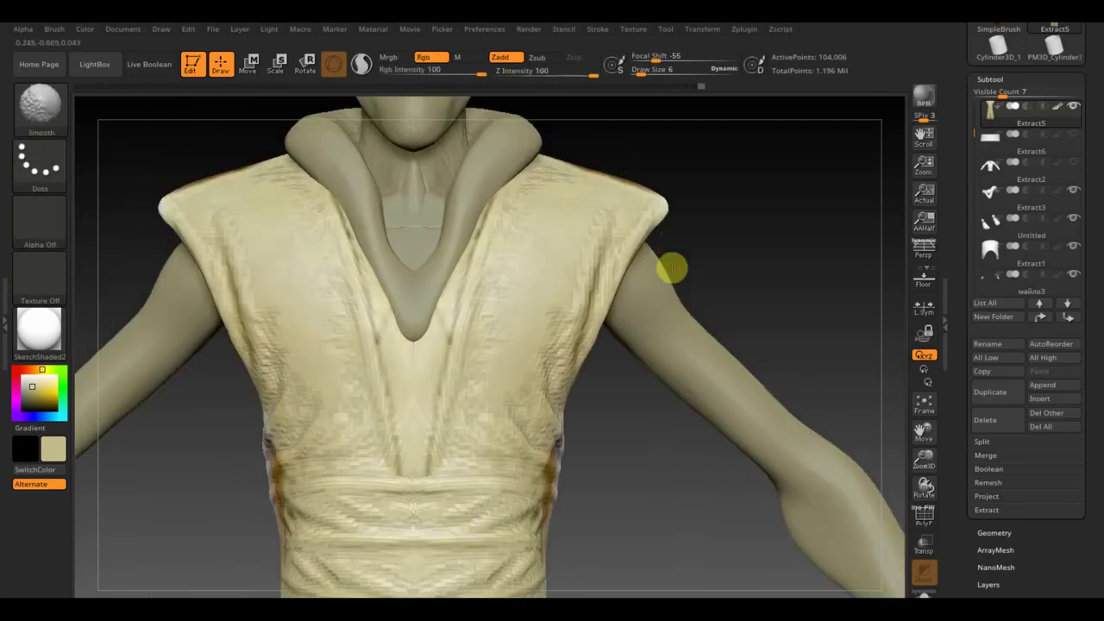
pyautogui.keyDown('ctrl'); pyautogui.moveTo(640, 467); pyautogui.dragTo(659, 235, button='right'); pyautogui.keyUp('ctrl')
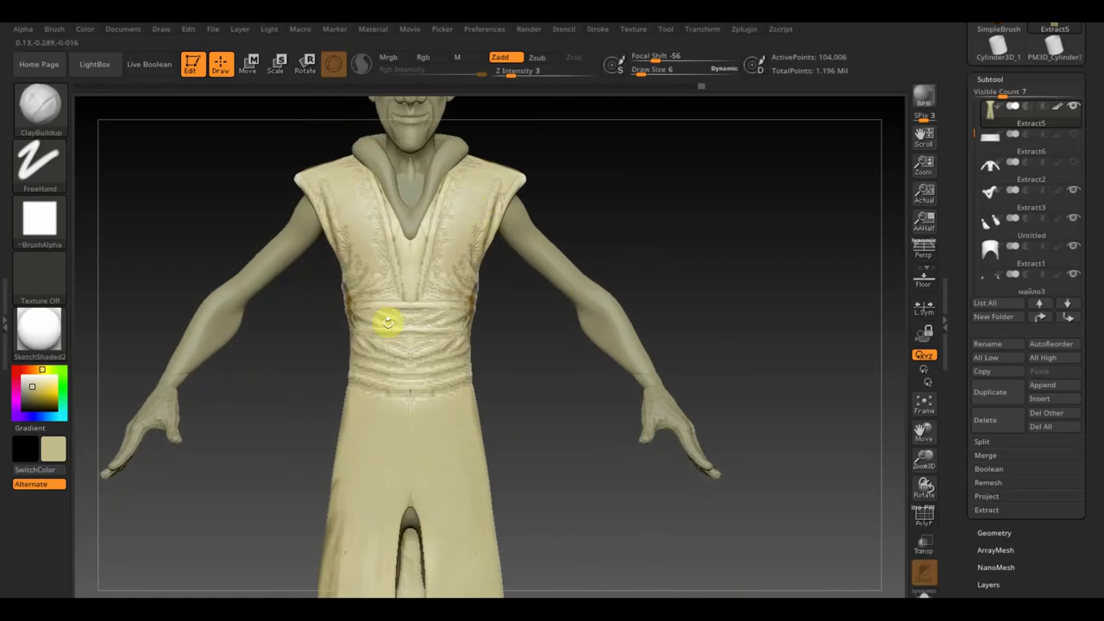
pyautogui.moveTo(493, 401)
pyautogui.mouseDown()
pyautogui.moveTo(560, 406)
pyautogui.moveTo(539, 401)
pyautogui.mouseUp()
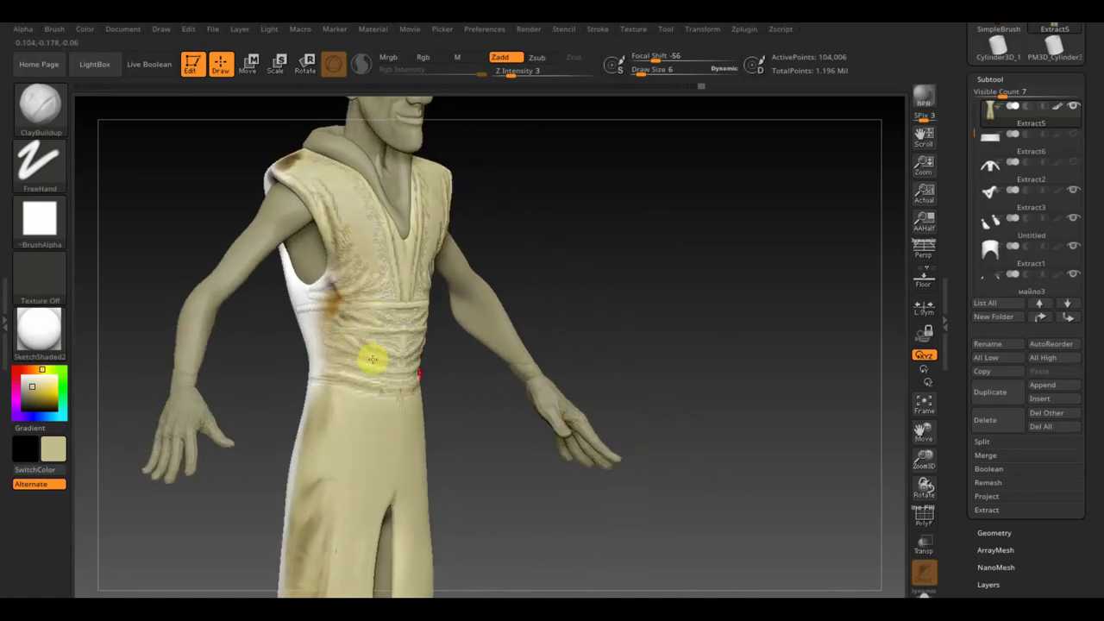
pyautogui.moveTo(661, 315); pyautogui.dragTo(646, 335)
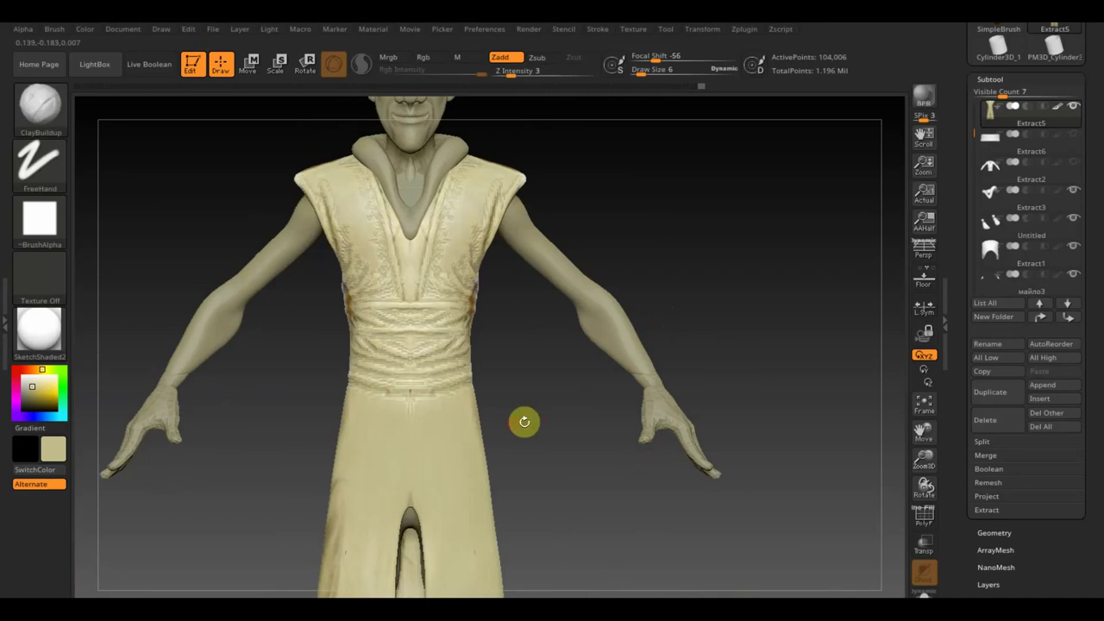
pyautogui.moveTo(546, 448)
pyautogui.mouseDown()
pyautogui.moveTo(574, 362)
pyautogui.moveTo(638, 284)
pyautogui.moveTo(645, 335)
pyautogui.moveTo(660, 353)
pyautogui.mouseUp()
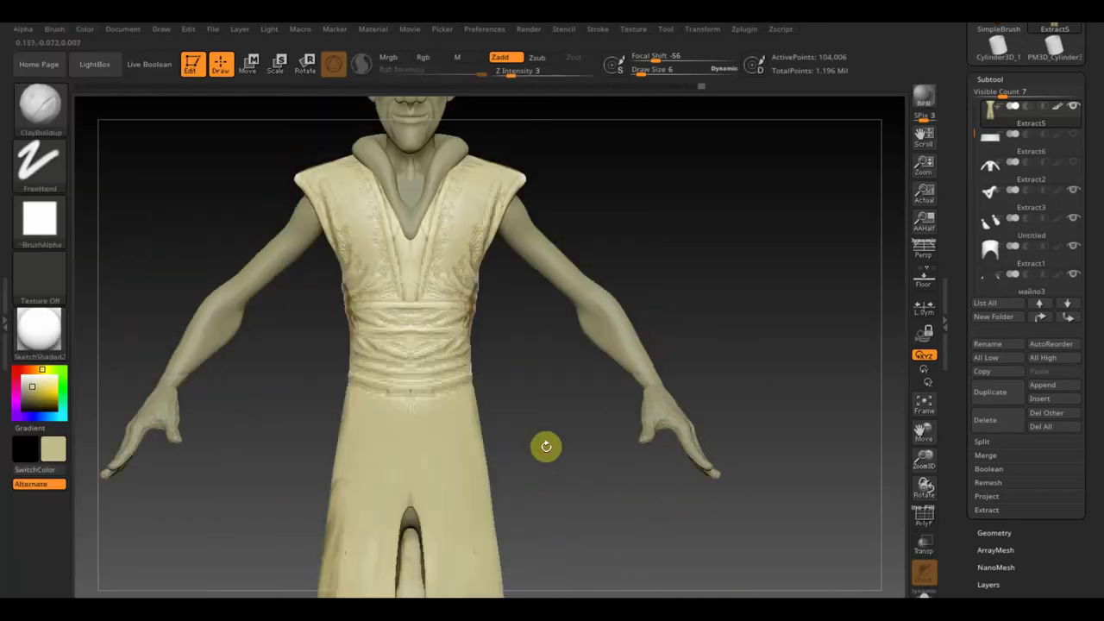
pyautogui.keyDown('alt'); pyautogui.moveTo(546, 445); pyautogui.dragTo(557, 365); pyautogui.keyUp('alt')
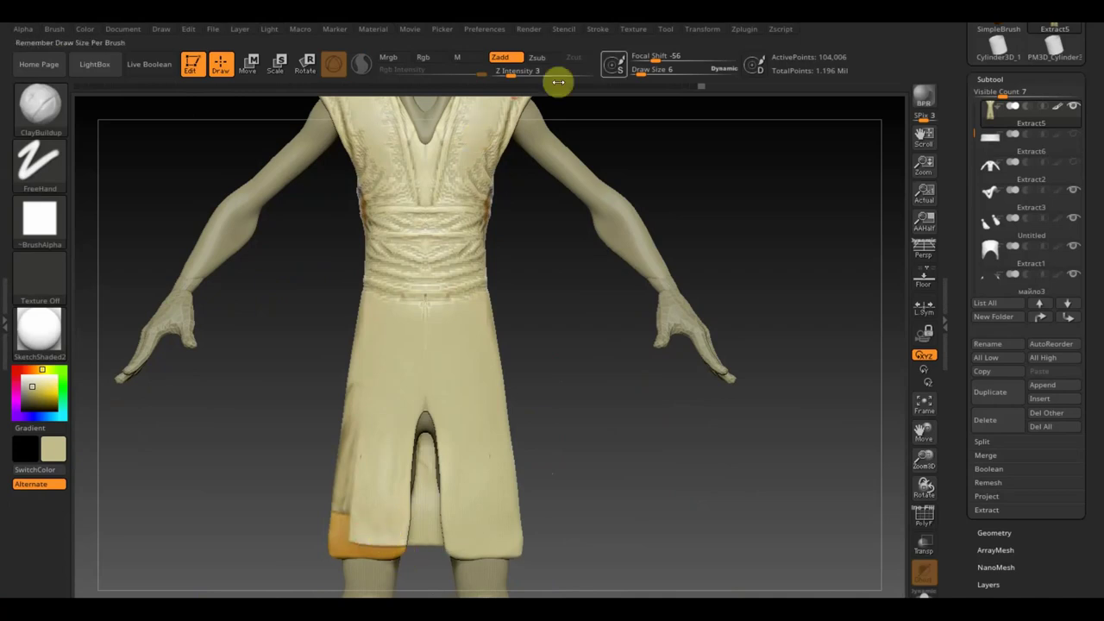
pyautogui.click(642, 69)
# Enter Draw Size 11 and switch to the Standard brush for colour painting
pyautogui.write('11')
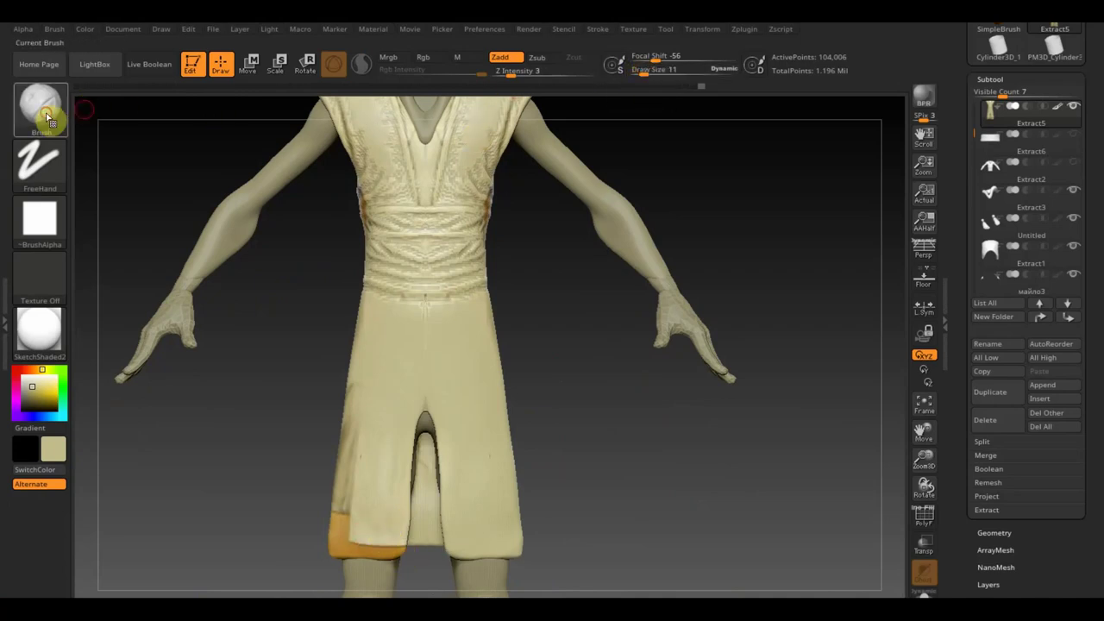
pyautogui.click(44, 110)
pyautogui.click(438, 118)
# At Draw Size 55, paint the orange hem patch back to cream and show the robe reference
pyautogui.moveTo(645, 69); pyautogui.dragTo(657, 80)
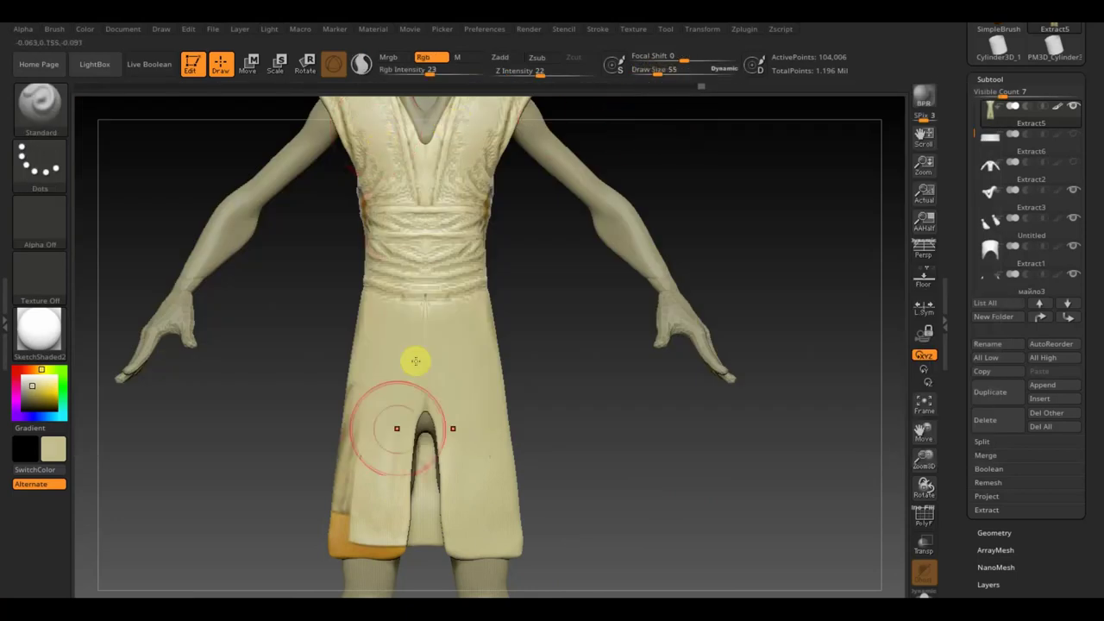
pyautogui.moveTo(351, 500)
pyautogui.mouseDown()
pyautogui.moveTo(316, 537)
pyautogui.moveTo(407, 537)
pyautogui.mouseUp()
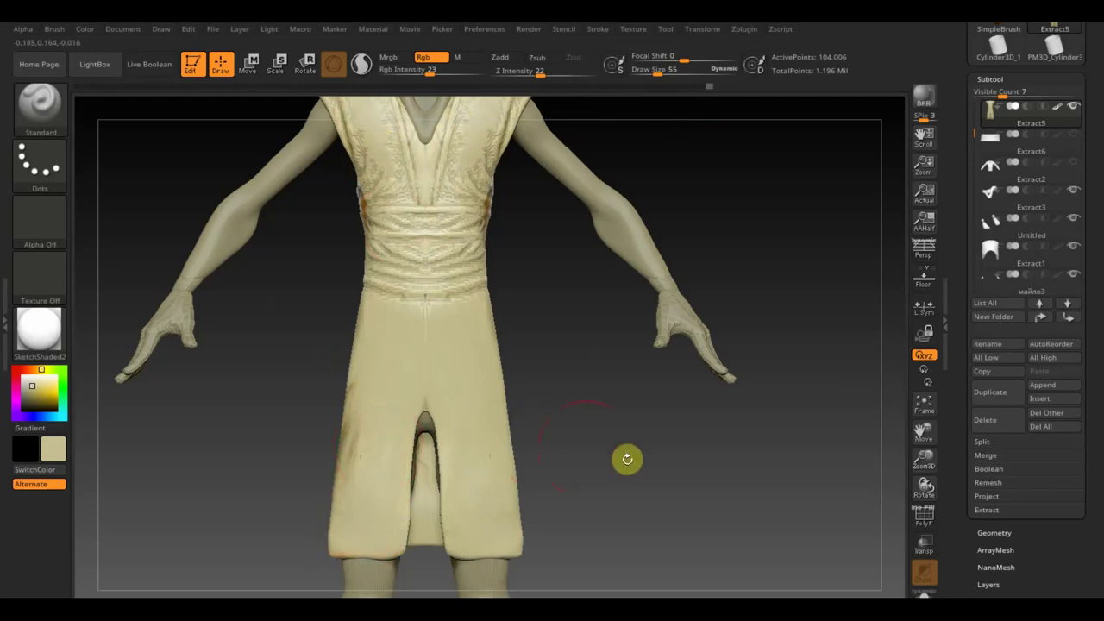
pyautogui.hotkey('shift', 'z')
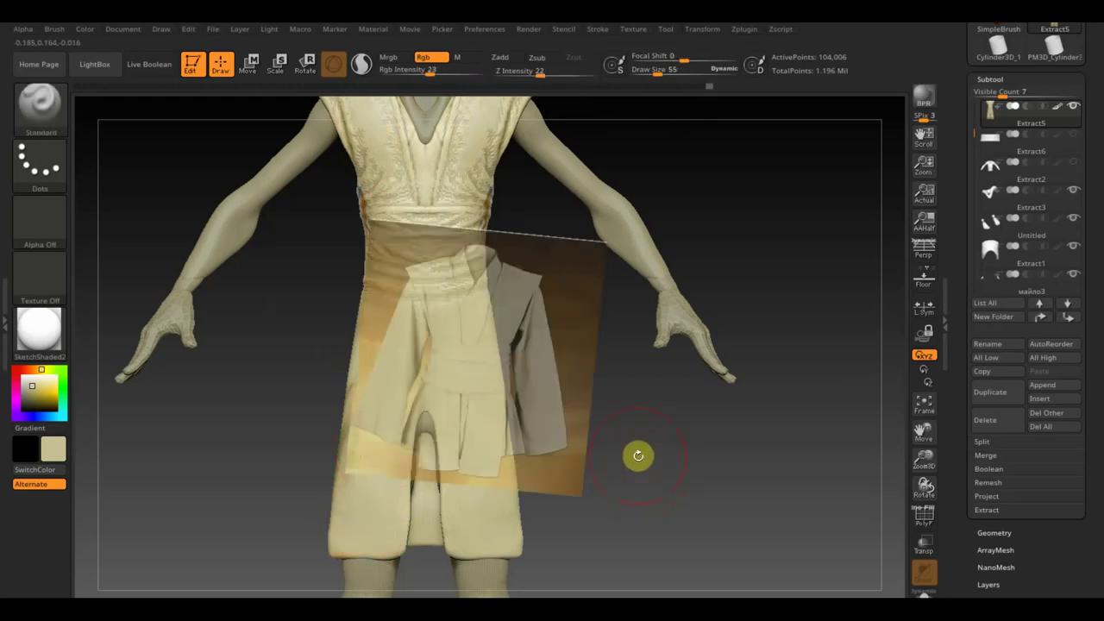
# Enlarge, rotate and move the robe reference photo to line up with the robe
pyautogui.press('z')
pyautogui.moveTo(497, 251)
pyautogui.mouseDown()
pyautogui.moveTo(566, 352)
pyautogui.moveTo(523, 374)
pyautogui.moveTo(509, 262)
pyautogui.moveTo(500, 253)
pyautogui.moveTo(484, 276)
pyautogui.mouseUp()
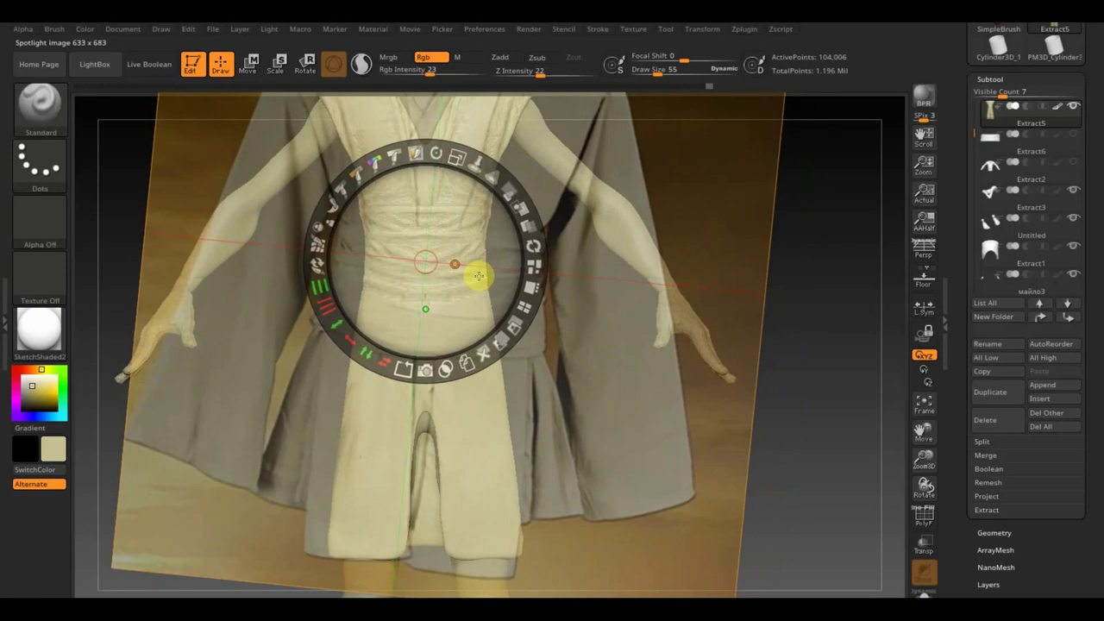
pyautogui.moveTo(461, 154)
pyautogui.mouseDown()
pyautogui.moveTo(469, 161)
pyautogui.moveTo(451, 156)
pyautogui.mouseUp()
pyautogui.moveTo(444, 207)
pyautogui.mouseDown()
pyautogui.moveTo(463, 190)
pyautogui.moveTo(468, 198)
pyautogui.mouseUp()
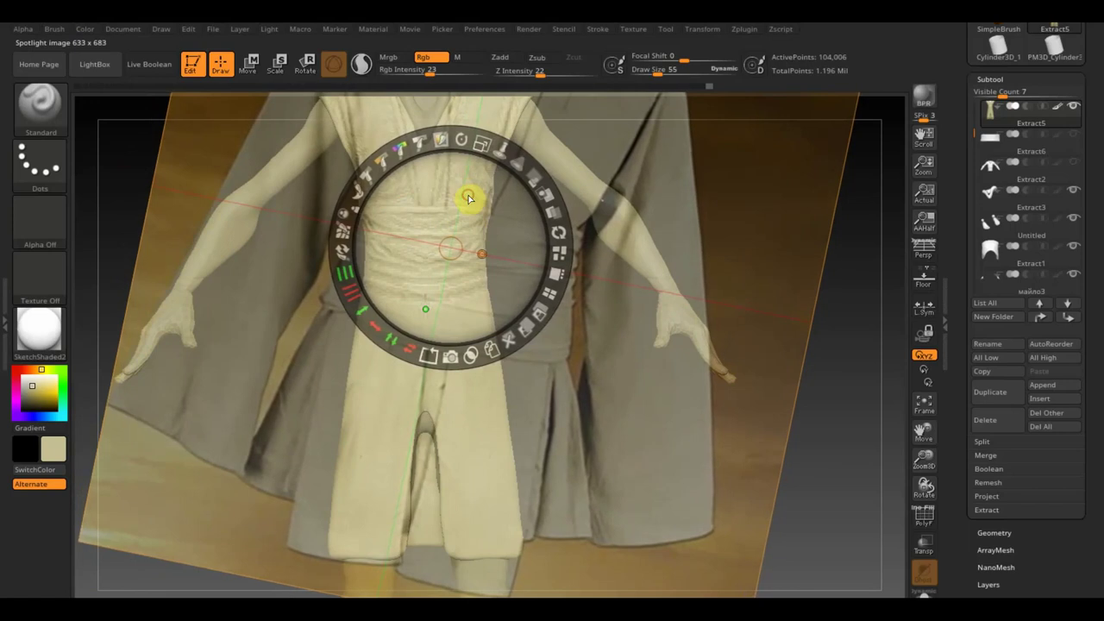
pyautogui.moveTo(491, 145)
pyautogui.mouseDown()
pyautogui.moveTo(545, 186)
pyautogui.moveTo(550, 292)
pyautogui.mouseUp()
pyautogui.press('z')
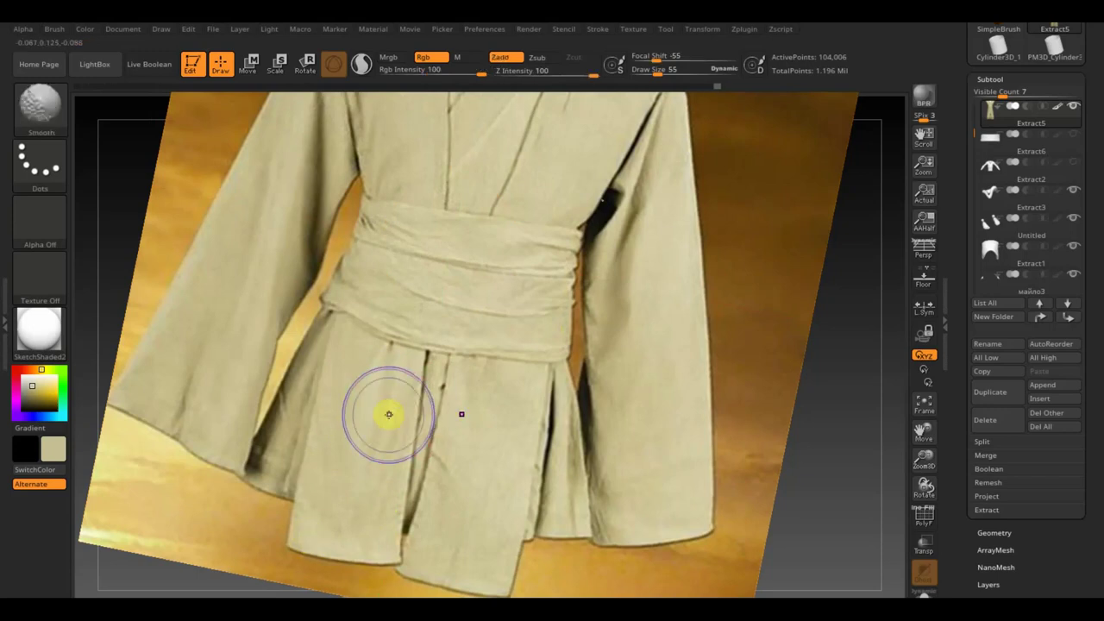
# Check the alignment against the model, make the reference semi-transparent, then hide it
pyautogui.hotkey('shift', 'z')
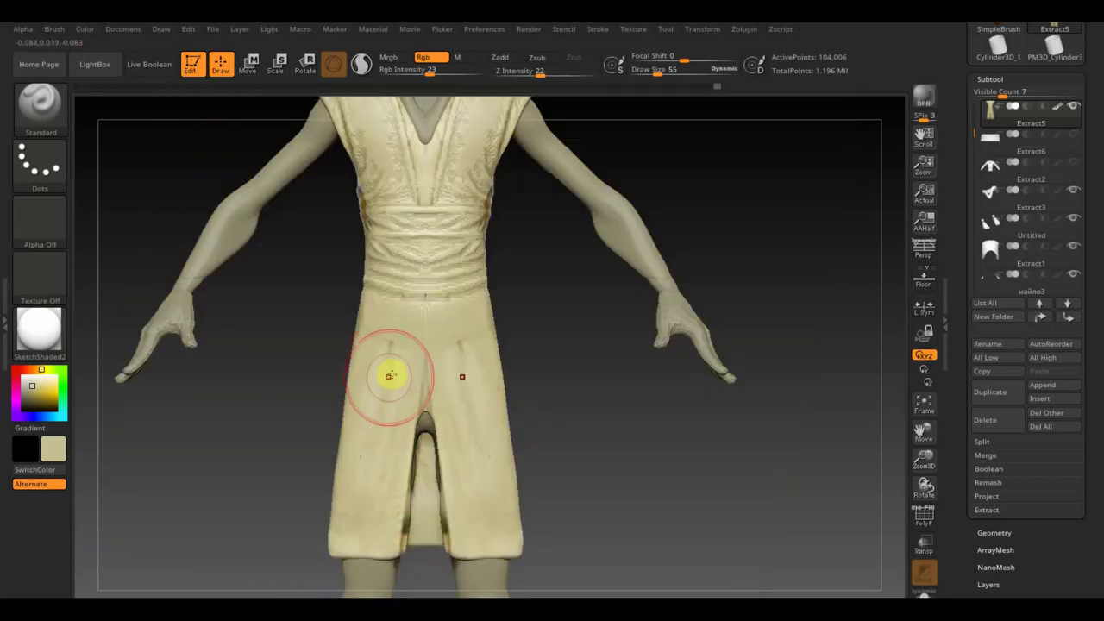
pyautogui.hotkey('shift', 'z')
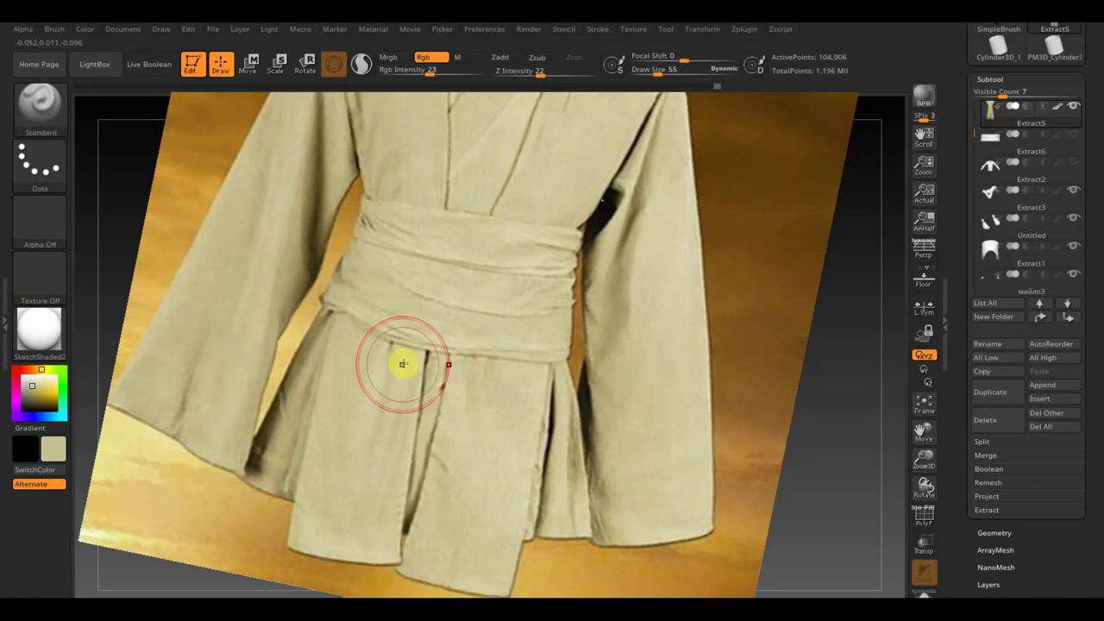
pyautogui.press('z')
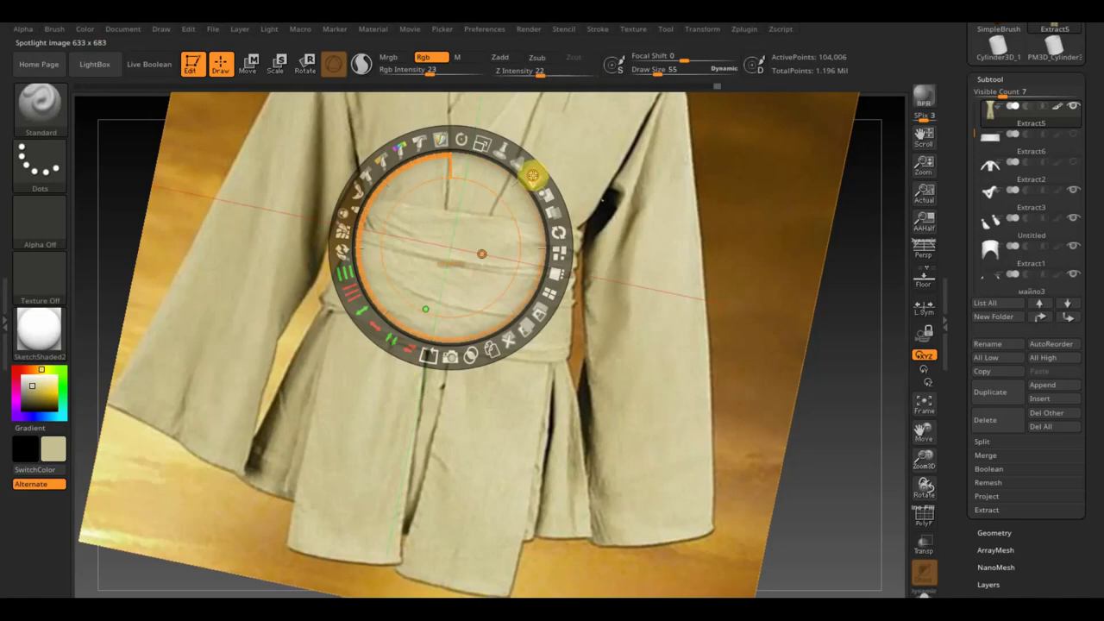
pyautogui.moveTo(532, 175); pyautogui.dragTo(479, 143)
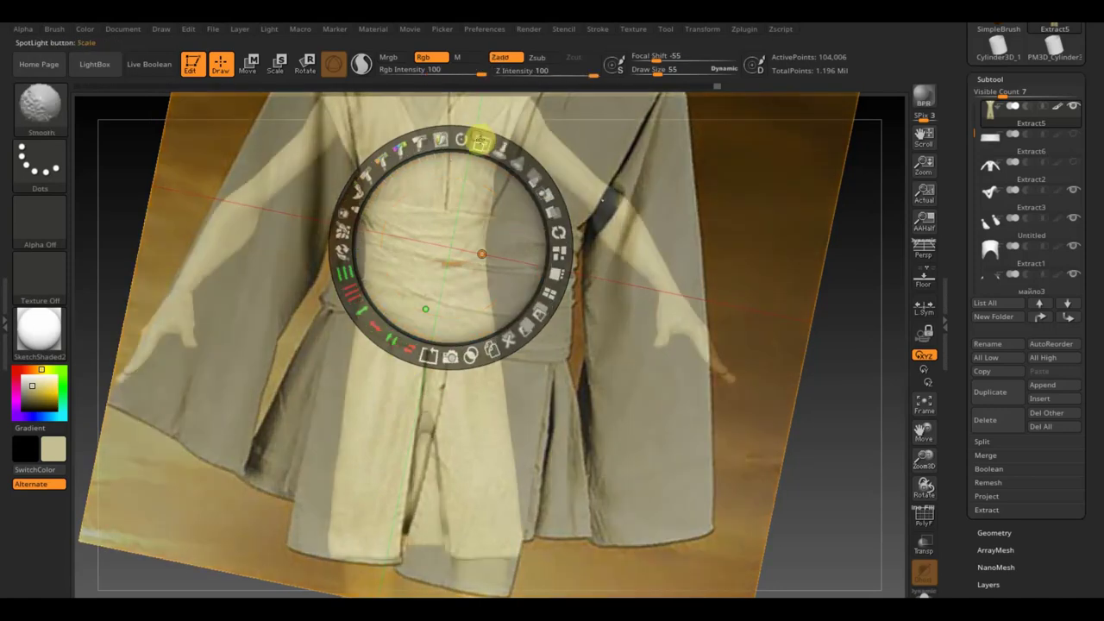
pyautogui.press('z')
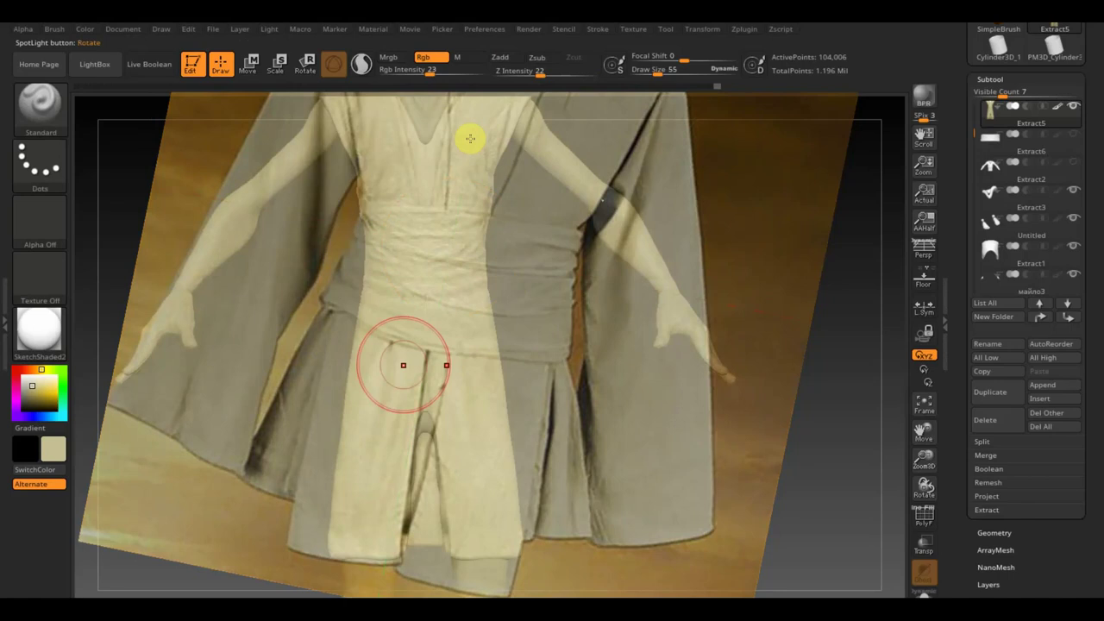
pyautogui.press('z')
pyautogui.hotkey('shift', 'z')
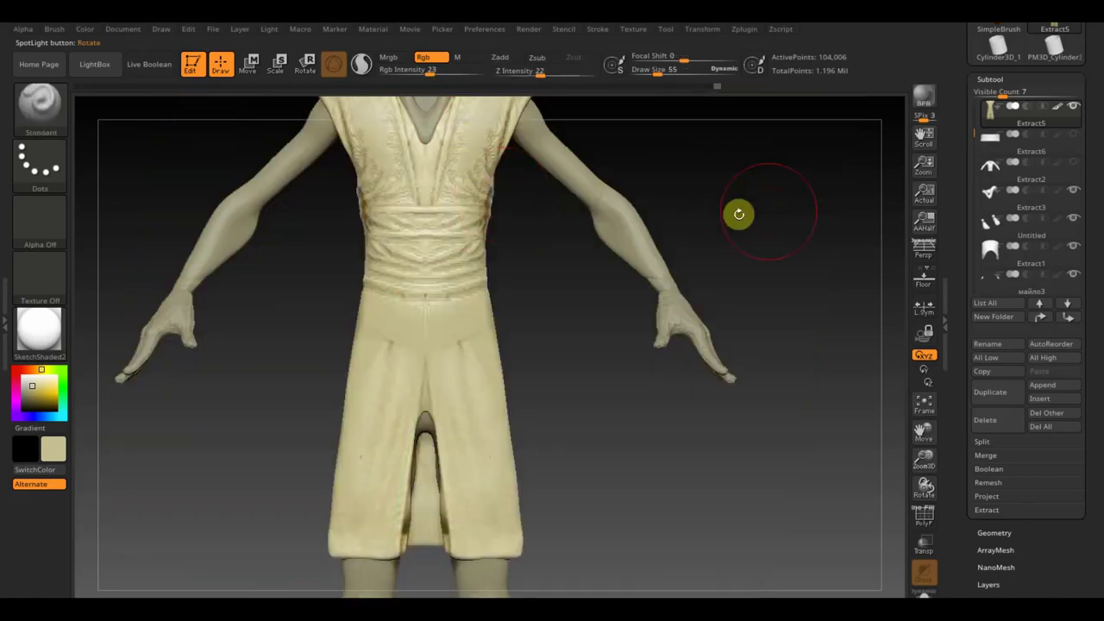
# Draw MaskPen rectangles over the torso and lower robe panel, leaving a band below the sash
pyautogui.moveTo(738, 214)
pyautogui.keyDown('alt'); pyautogui.mouseDown()
pyautogui.moveTo(806, 315)
pyautogui.moveTo(653, 278)
pyautogui.mouseUp(); pyautogui.keyUp('alt')
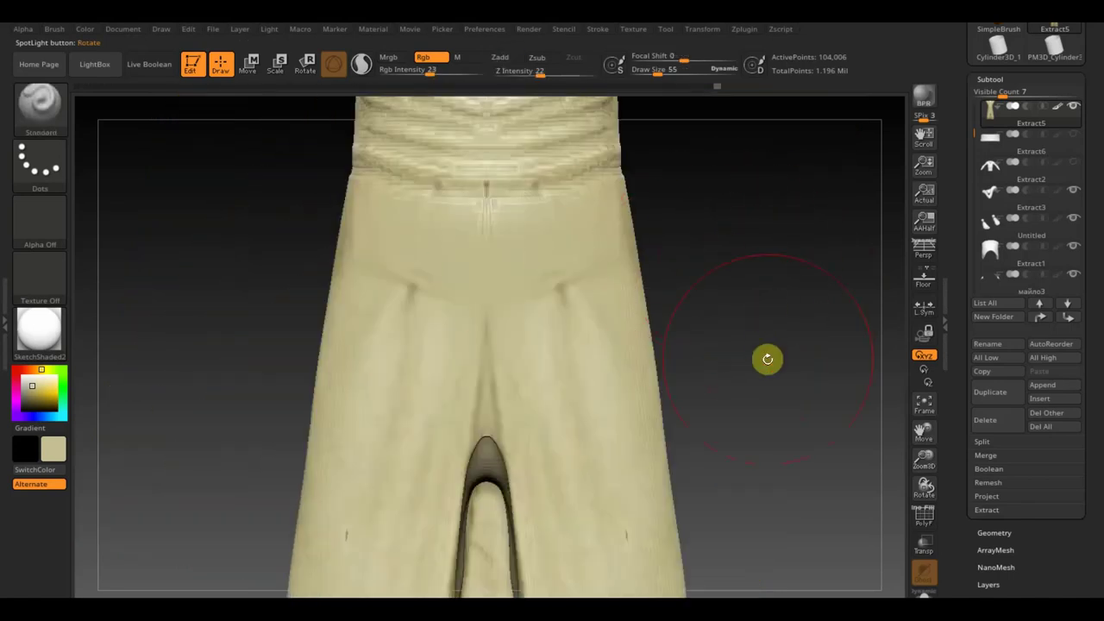
pyautogui.press('f')
pyautogui.moveTo(265, 122)
pyautogui.keyDown('ctrl'); pyautogui.mouseDown()
pyautogui.moveTo(454, 278)
pyautogui.moveTo(502, 337)
pyautogui.mouseUp(); pyautogui.keyUp('ctrl')
pyautogui.keyDown('alt'); pyautogui.moveTo(620, 269); pyautogui.dragTo(591, 335); pyautogui.keyUp('alt')
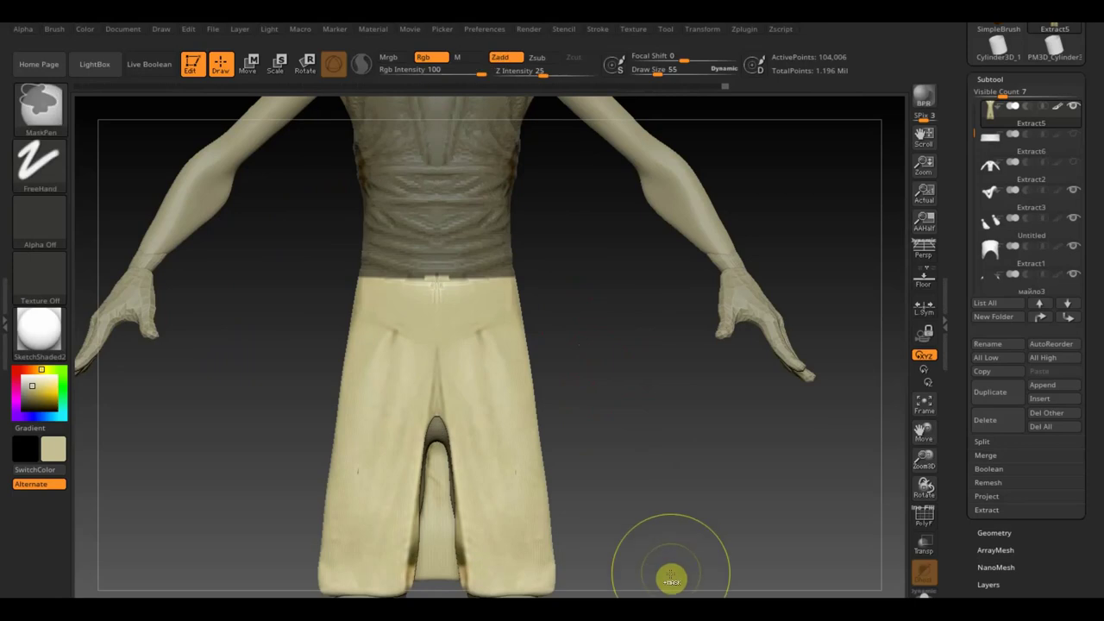
pyautogui.moveTo(663, 584)
pyautogui.keyDown('ctrl'); pyautogui.mouseDown()
pyautogui.moveTo(228, 352)
pyautogui.moveTo(227, 325)
pyautogui.moveTo(227, 345)
pyautogui.mouseUp(); pyautogui.keyUp('ctrl')
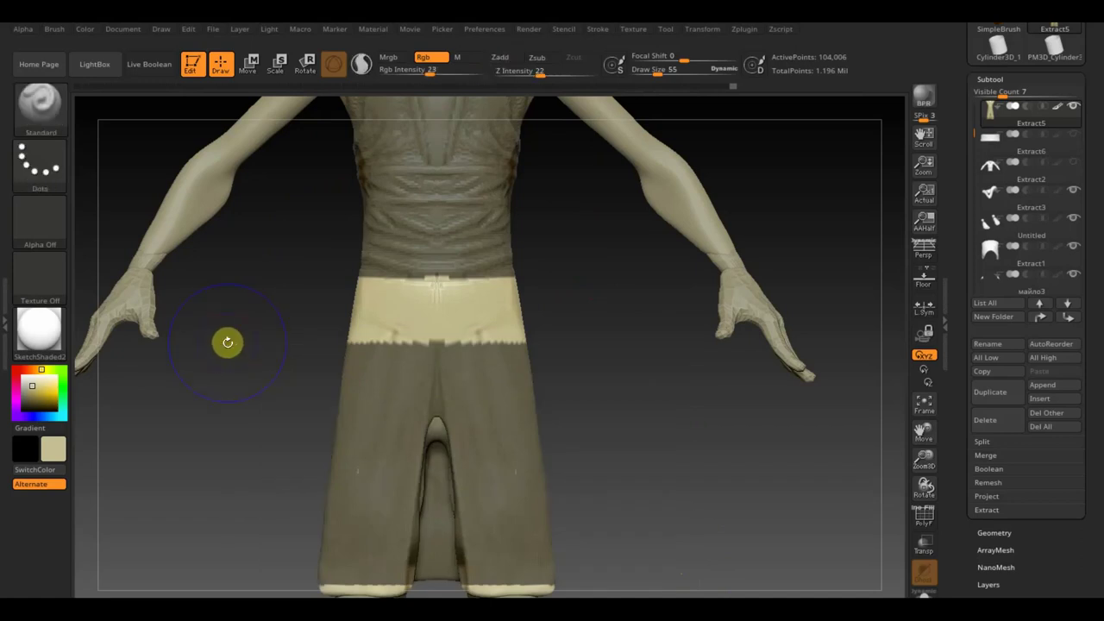
# Rotate and shift the robe reference over the masked robe and raise its opacity
pyautogui.hotkey('shift', 'z')
pyautogui.press('z')
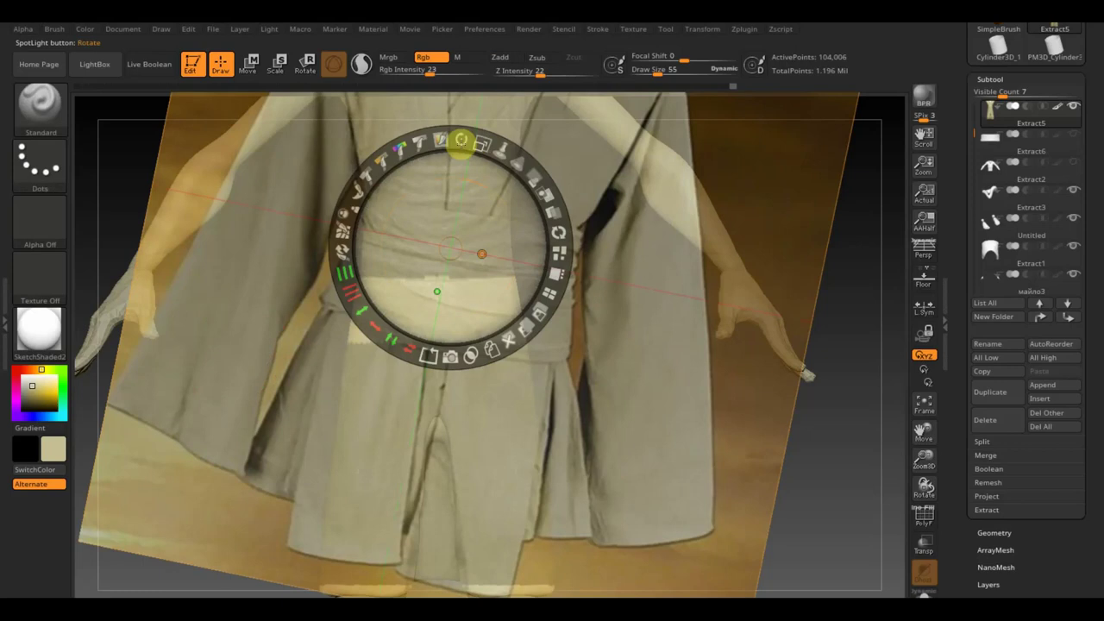
pyautogui.moveTo(461, 140)
pyautogui.mouseDown()
pyautogui.moveTo(475, 190)
pyautogui.moveTo(488, 154)
pyautogui.moveTo(456, 168)
pyautogui.moveTo(533, 194)
pyautogui.moveTo(480, 177)
pyautogui.mouseUp()
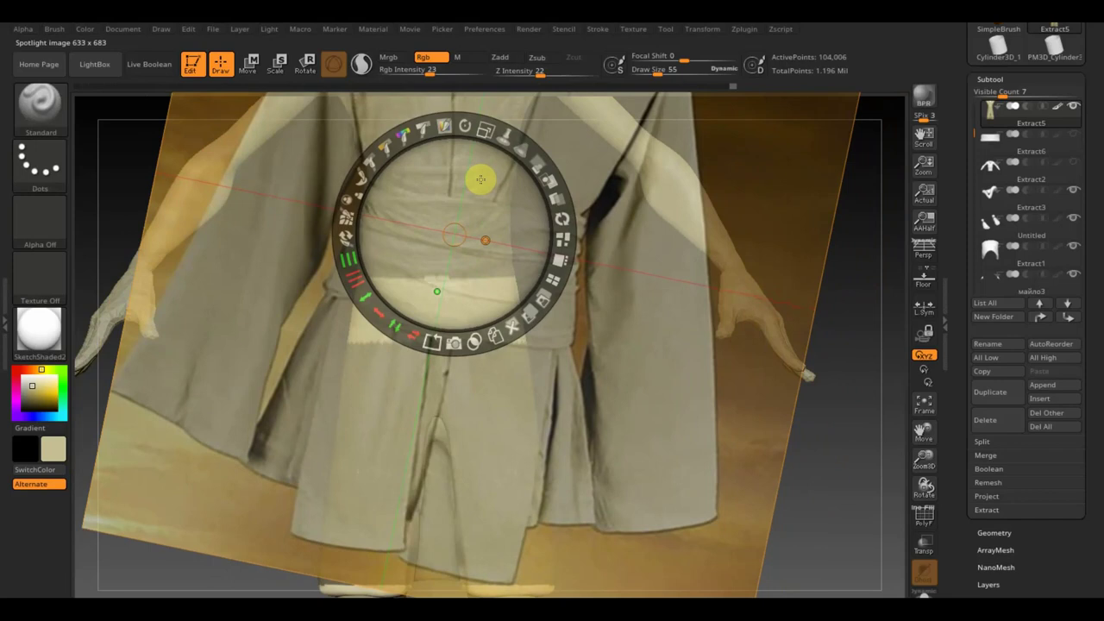
pyautogui.moveTo(545, 169)
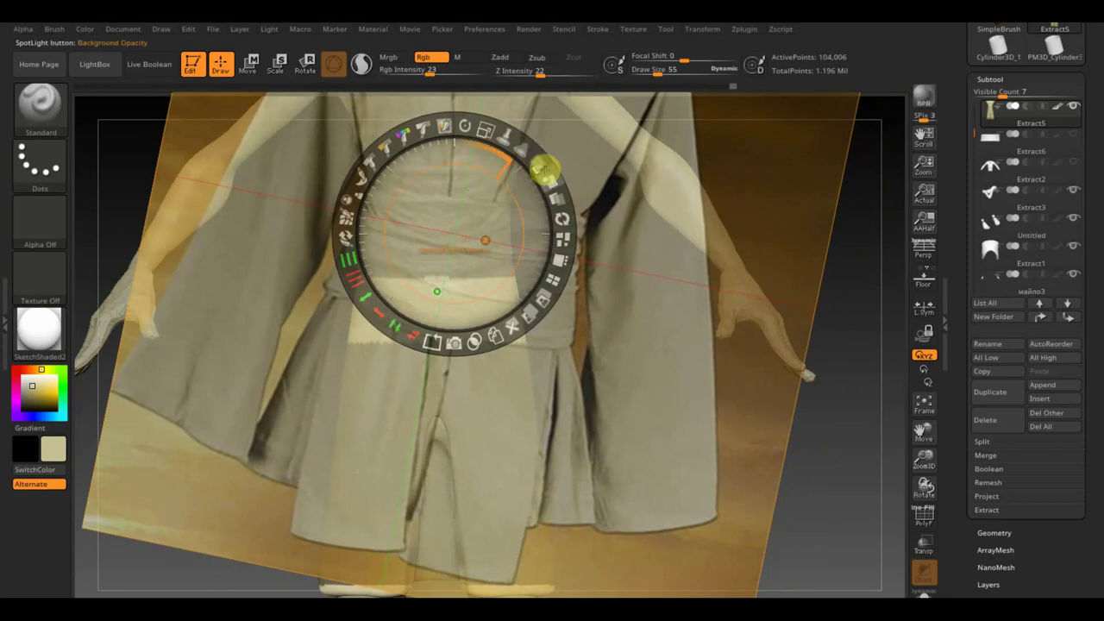
pyautogui.moveTo(549, 178)
pyautogui.mouseDown()
pyautogui.moveTo(559, 193)
pyautogui.moveTo(537, 165)
pyautogui.moveTo(573, 287)
pyautogui.mouseUp()
pyautogui.press('z')
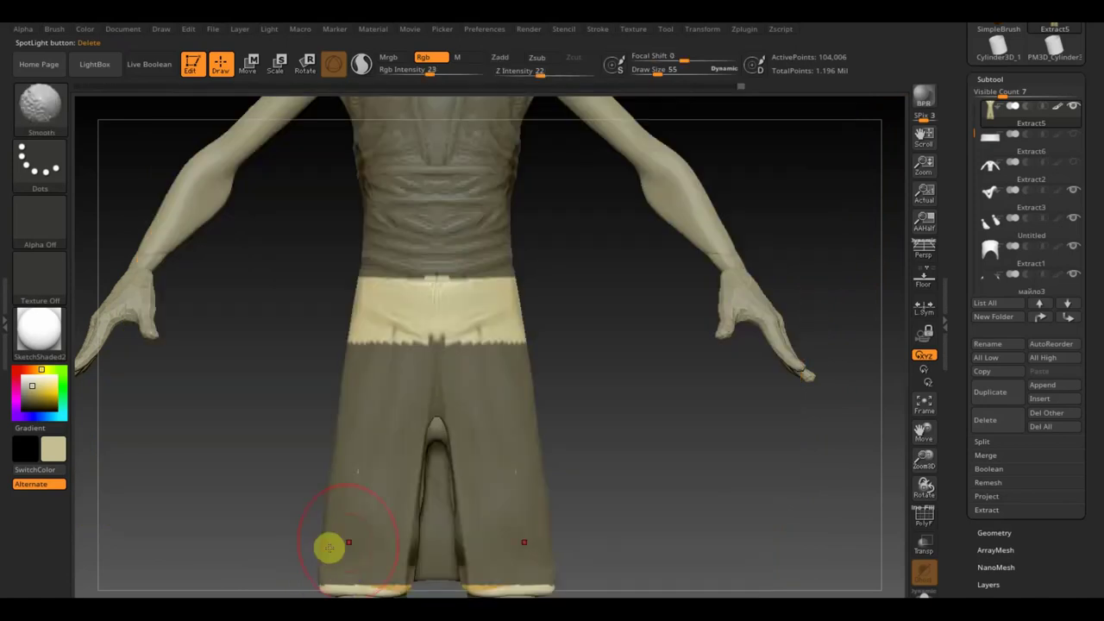
pyautogui.hotkey('shift', 'z')
pyautogui.hotkey('shift', 'z')
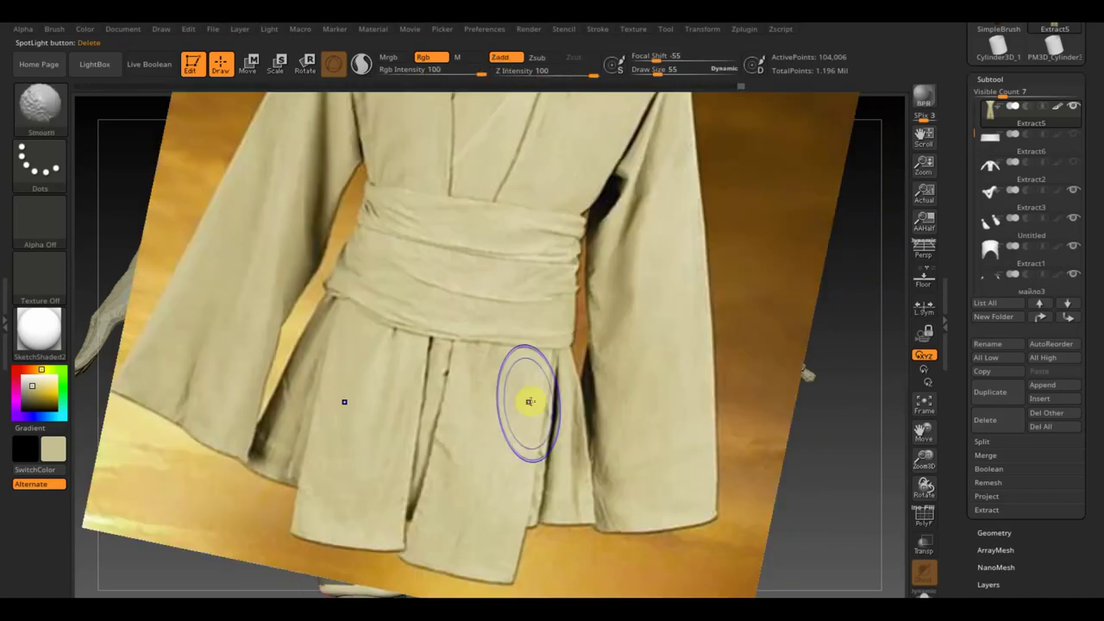
# Fine-tune the reference's rotation, position and opacity, set Rgb Intensity to 100, and hide it
pyautogui.press('z')
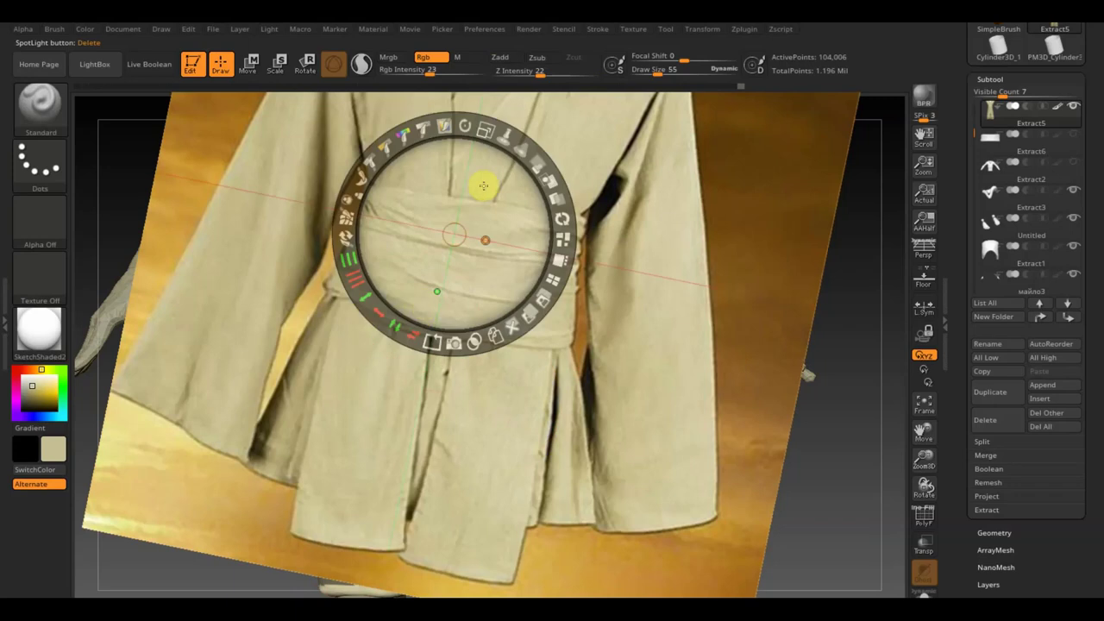
pyautogui.moveTo(518, 145)
pyautogui.mouseDown()
pyautogui.moveTo(539, 163)
pyautogui.moveTo(457, 128)
pyautogui.moveTo(431, 123)
pyautogui.moveTo(432, 136)
pyautogui.mouseUp()
pyautogui.moveTo(423, 185)
pyautogui.mouseDown()
pyautogui.moveTo(421, 212)
pyautogui.moveTo(436, 139)
pyautogui.moveTo(454, 171)
pyautogui.mouseUp()
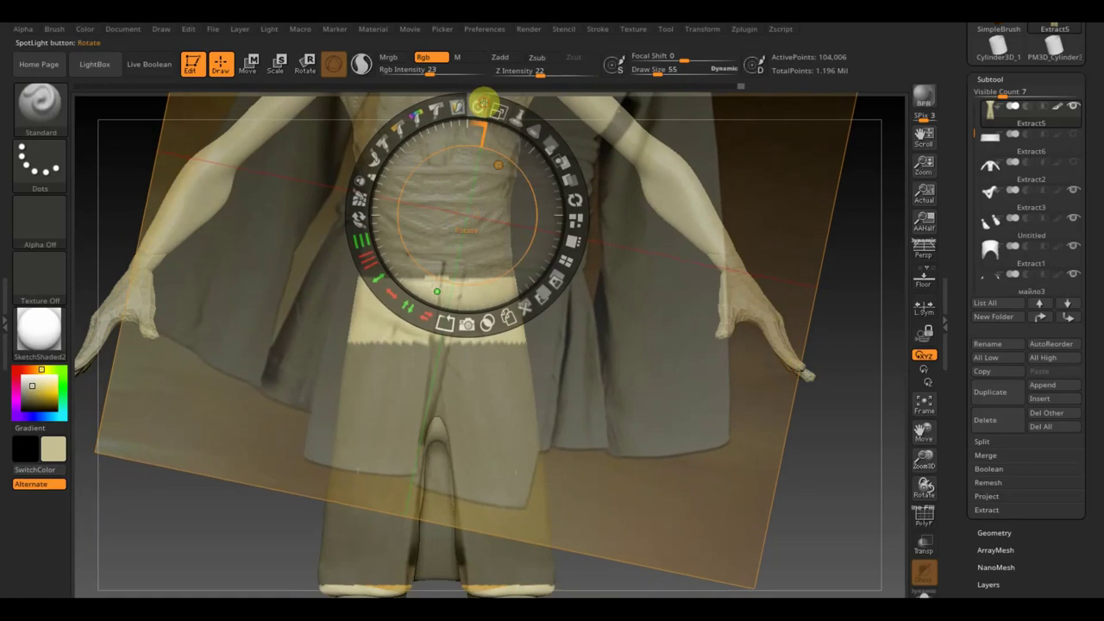
pyautogui.moveTo(484, 102); pyautogui.dragTo(466, 99)
pyautogui.moveTo(475, 143)
pyautogui.mouseDown()
pyautogui.moveTo(469, 178)
pyautogui.moveTo(456, 181)
pyautogui.mouseUp()
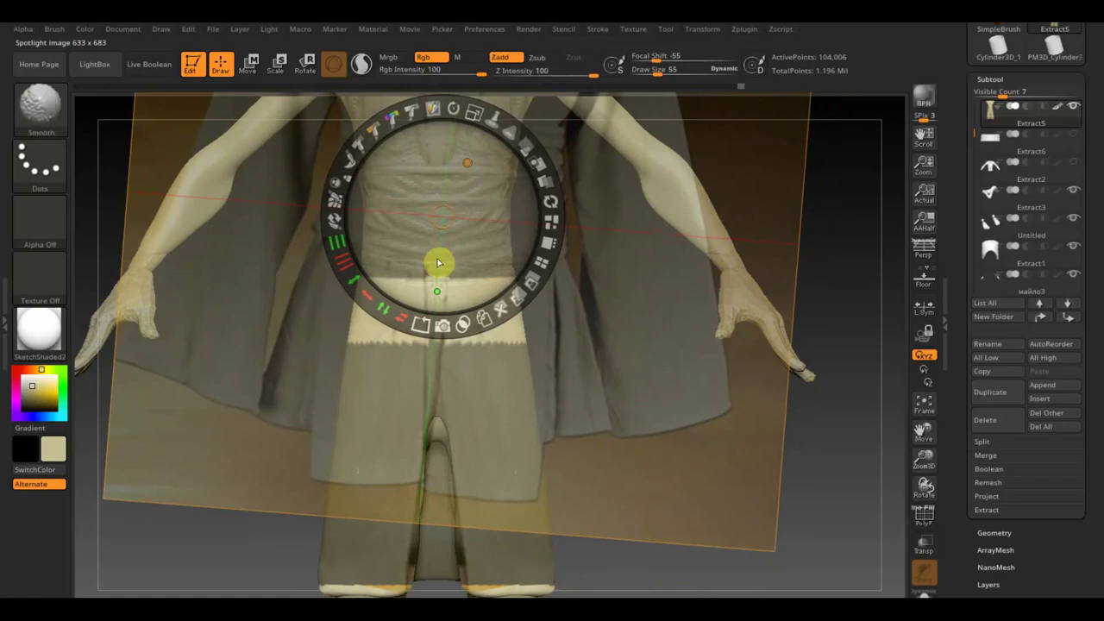
pyautogui.press('shift')
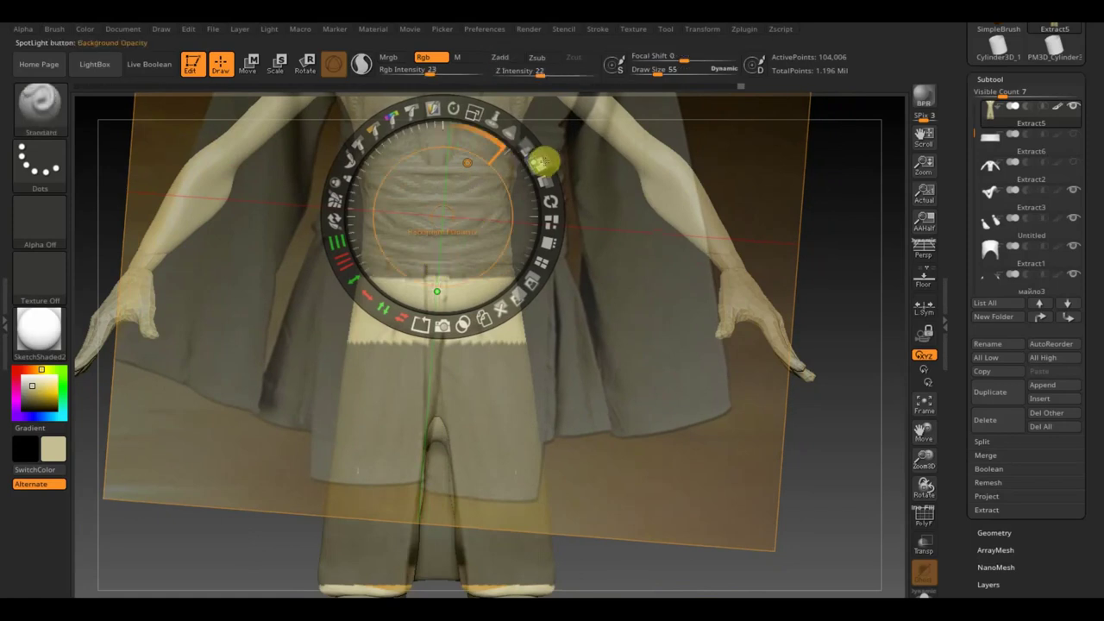
pyautogui.moveTo(517, 147)
pyautogui.mouseDown()
pyautogui.moveTo(532, 151)
pyautogui.moveTo(545, 211)
pyautogui.mouseUp()
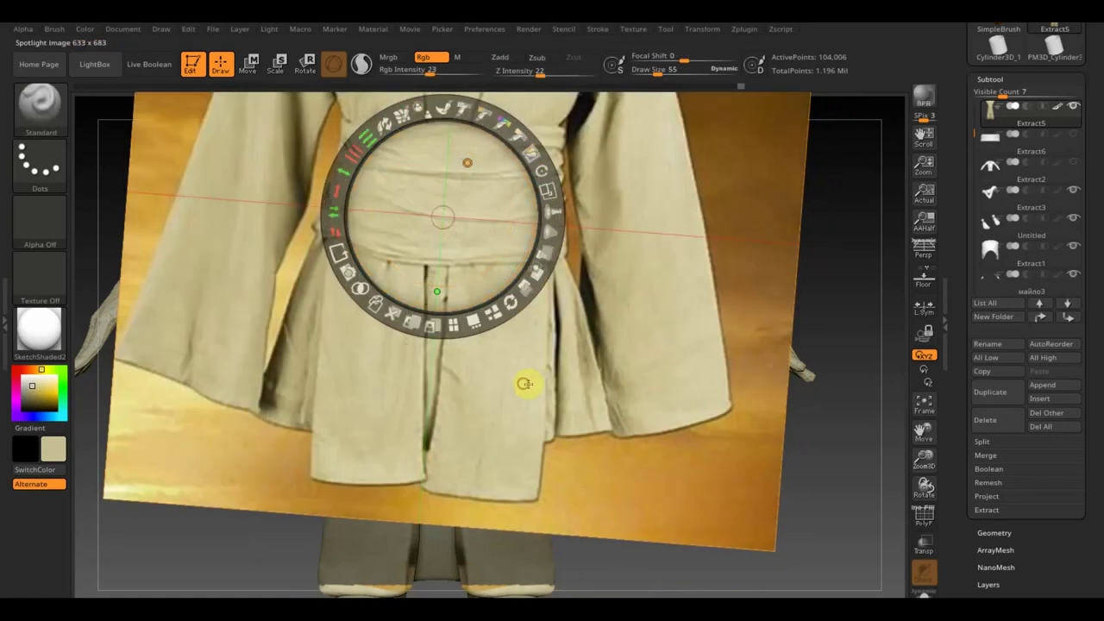
pyautogui.press('z')
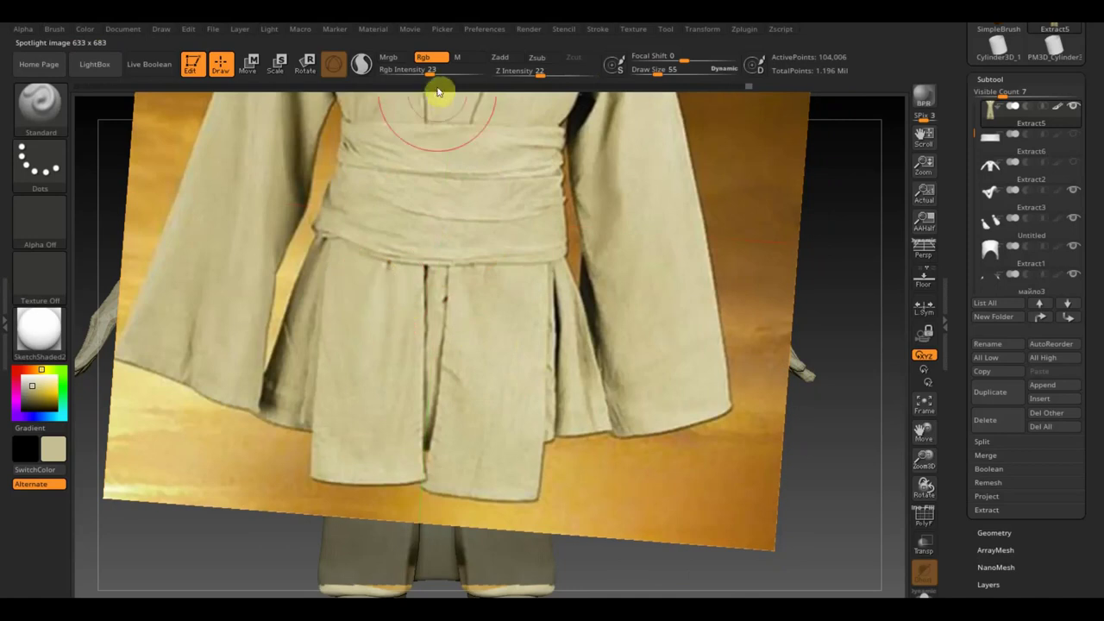
pyautogui.moveTo(431, 72); pyautogui.dragTo(489, 90)
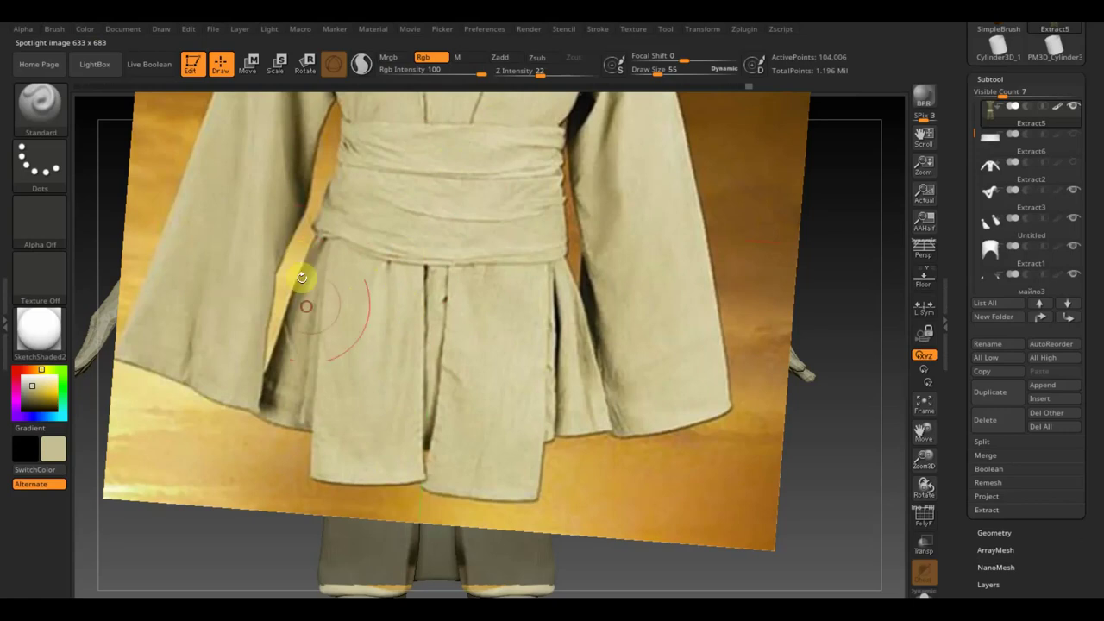
pyautogui.hotkey('shift', 'z')
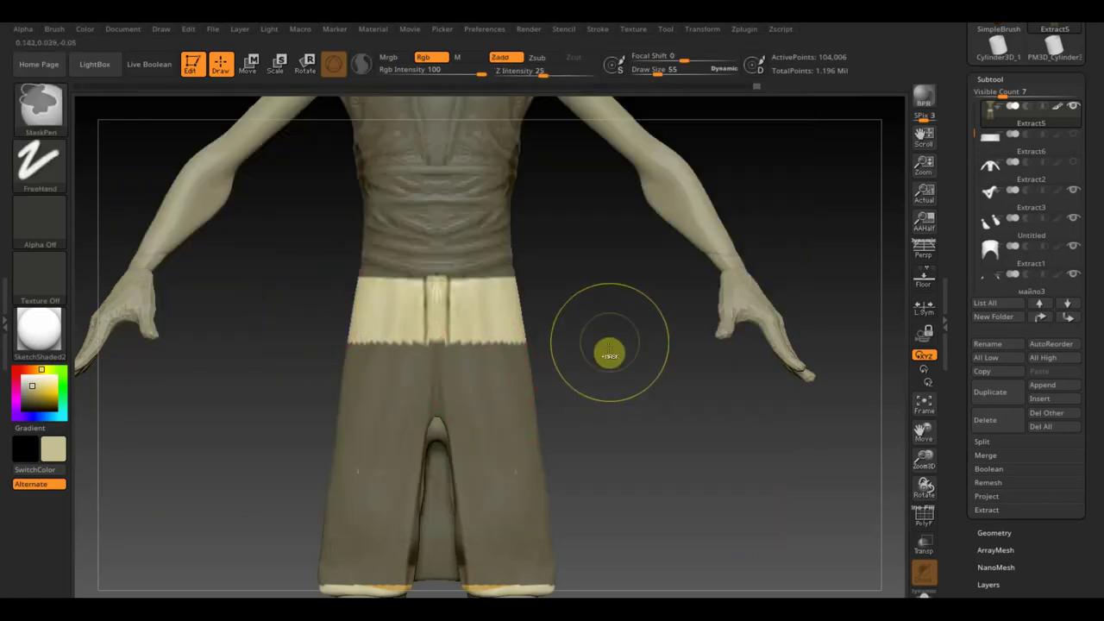
# Clear the mask from the robe and shrink the Draw Size to about 31 for finer work
pyautogui.keyDown('ctrl'); pyautogui.moveTo(609, 353); pyautogui.dragTo(636, 406); pyautogui.keyUp('ctrl')
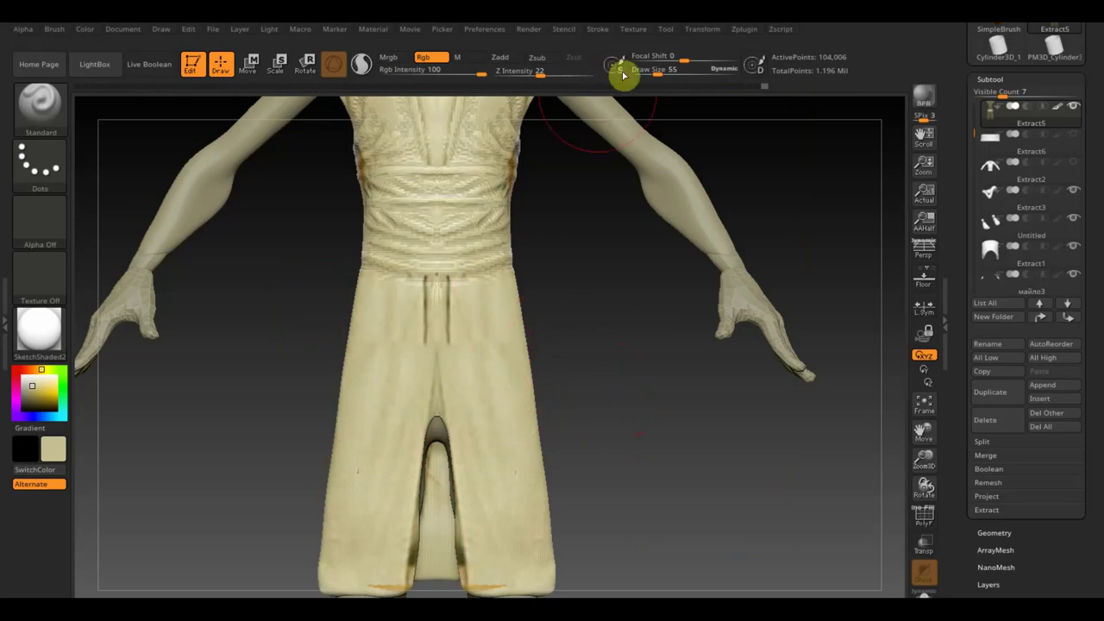
pyautogui.moveTo(655, 70); pyautogui.dragTo(653, 72)
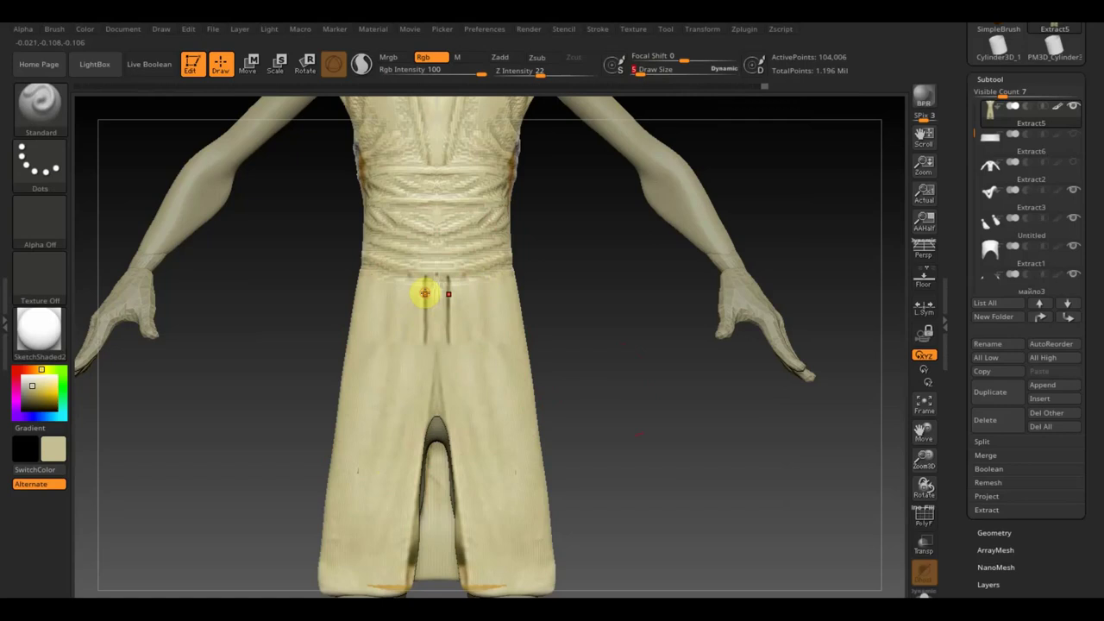
# Swap to the olive colour at about 7 Rgb Intensity and shade the lower robe, then turn toward the chest
pyautogui.press('c')
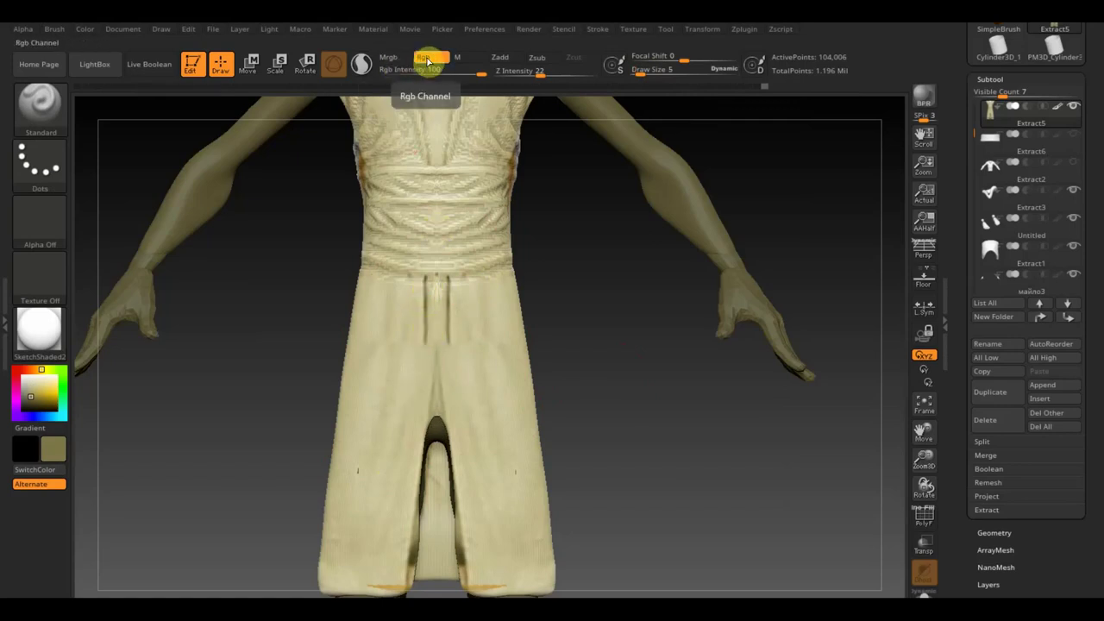
pyautogui.moveTo(456, 75)
pyautogui.mouseDown()
pyautogui.moveTo(480, 74)
pyautogui.moveTo(408, 75)
pyautogui.mouseUp()
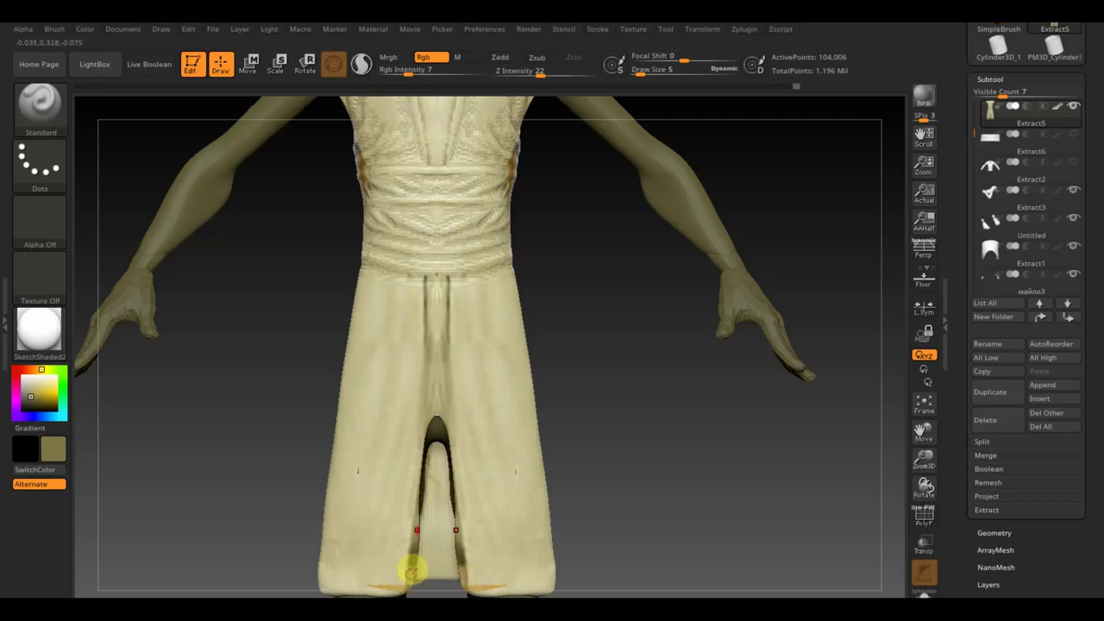
pyautogui.moveTo(571, 434)
pyautogui.mouseDown()
pyautogui.moveTo(554, 414)
pyautogui.moveTo(568, 434)
pyautogui.mouseUp()
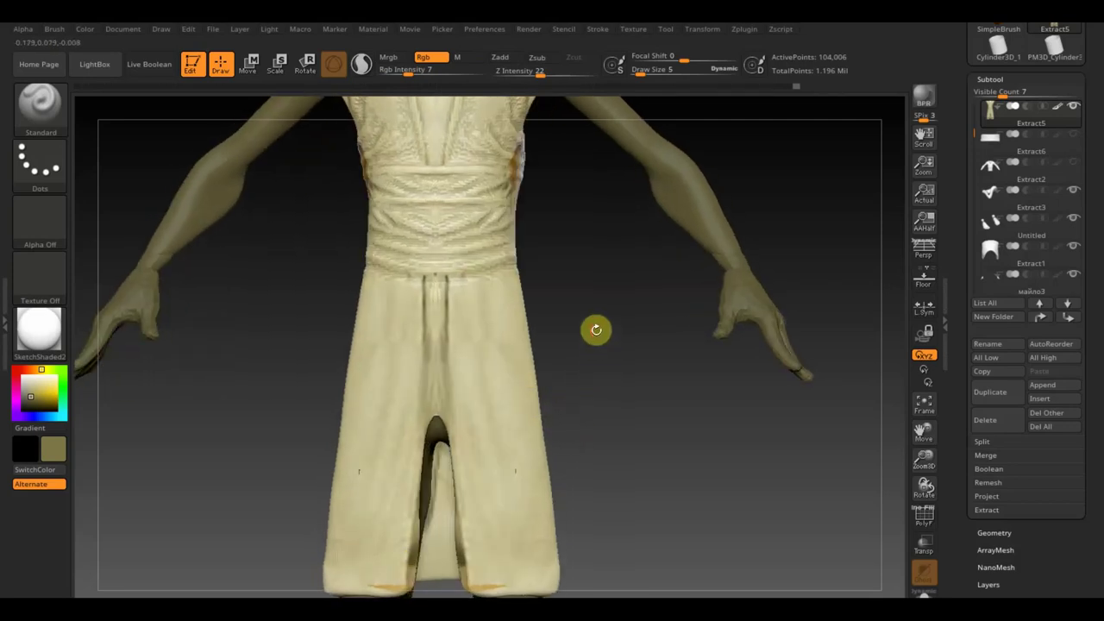
pyautogui.keyDown('alt'); pyautogui.moveTo(595, 329); pyautogui.dragTo(604, 492); pyautogui.keyUp('alt')
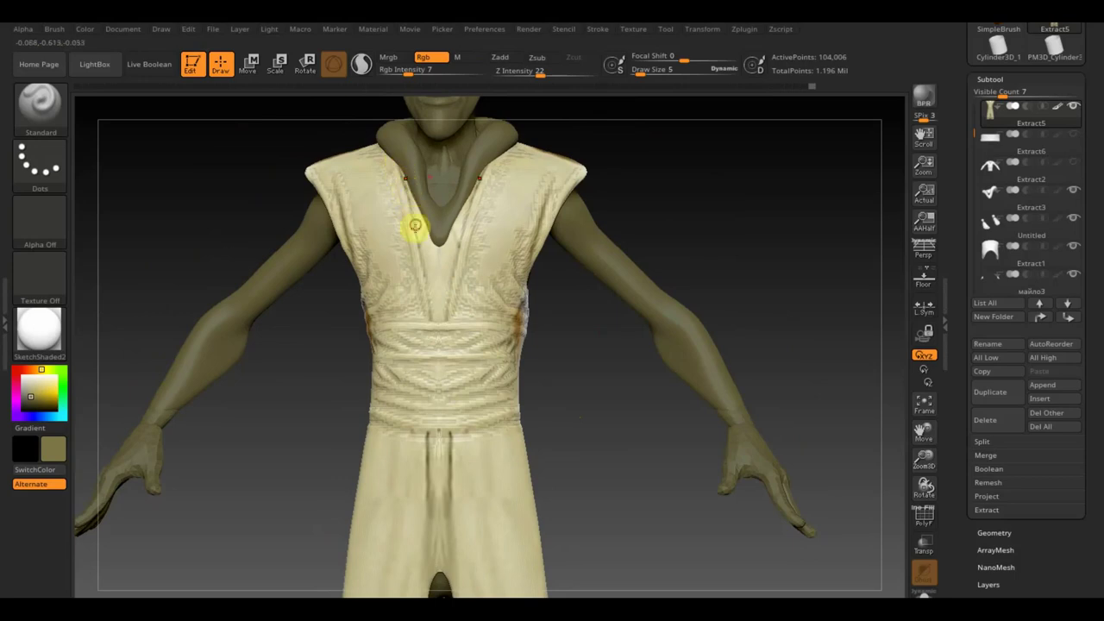
# Drop Rgb Intensity to about 4 for faint chest shading, then zoom out to the whole character
pyautogui.moveTo(407, 71); pyautogui.dragTo(421, 70)
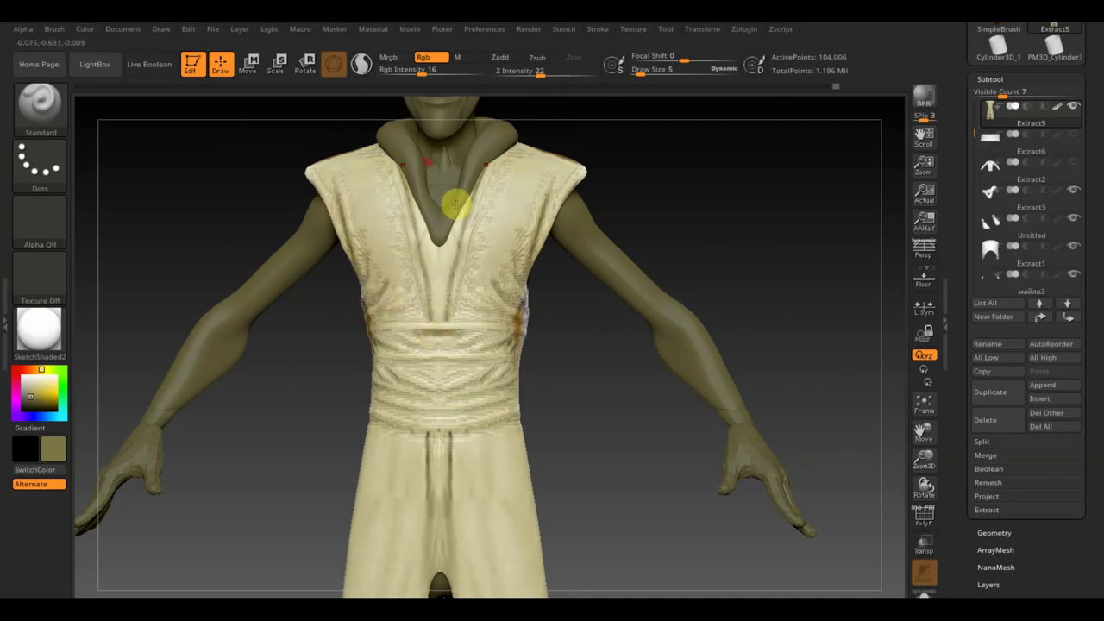
pyautogui.moveTo(419, 71); pyautogui.dragTo(393, 72)
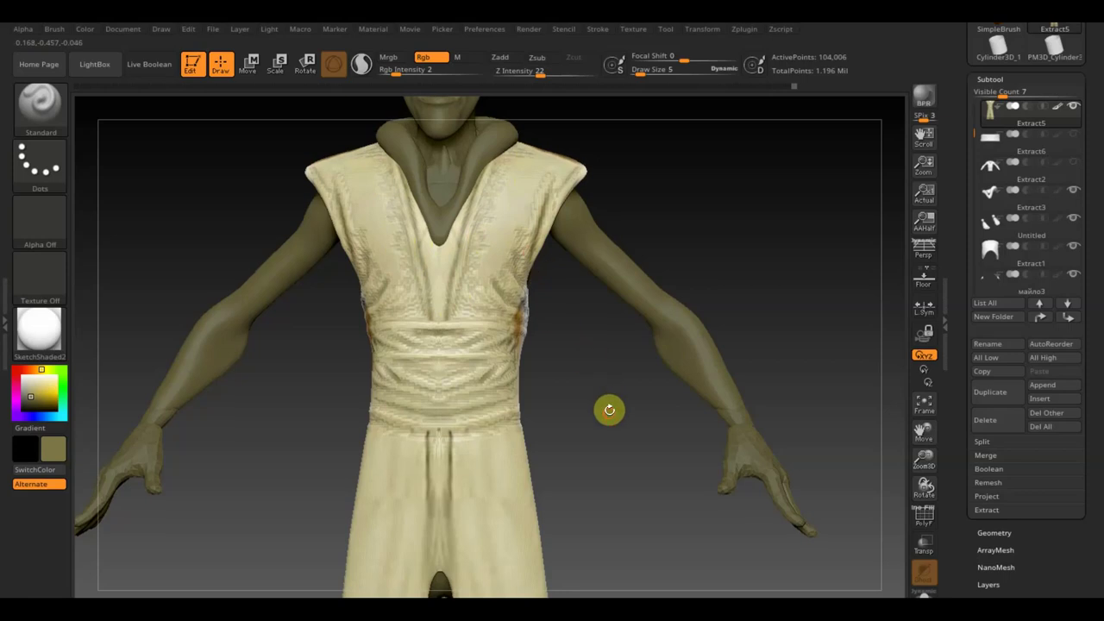
pyautogui.moveTo(609, 406)
pyautogui.keyDown('alt'); pyautogui.mouseDown()
pyautogui.moveTo(561, 343)
pyautogui.moveTo(570, 348)
pyautogui.moveTo(558, 380)
pyautogui.moveTo(604, 375)
pyautogui.moveTo(574, 379)
pyautogui.mouseUp(); pyautogui.keyUp('alt')
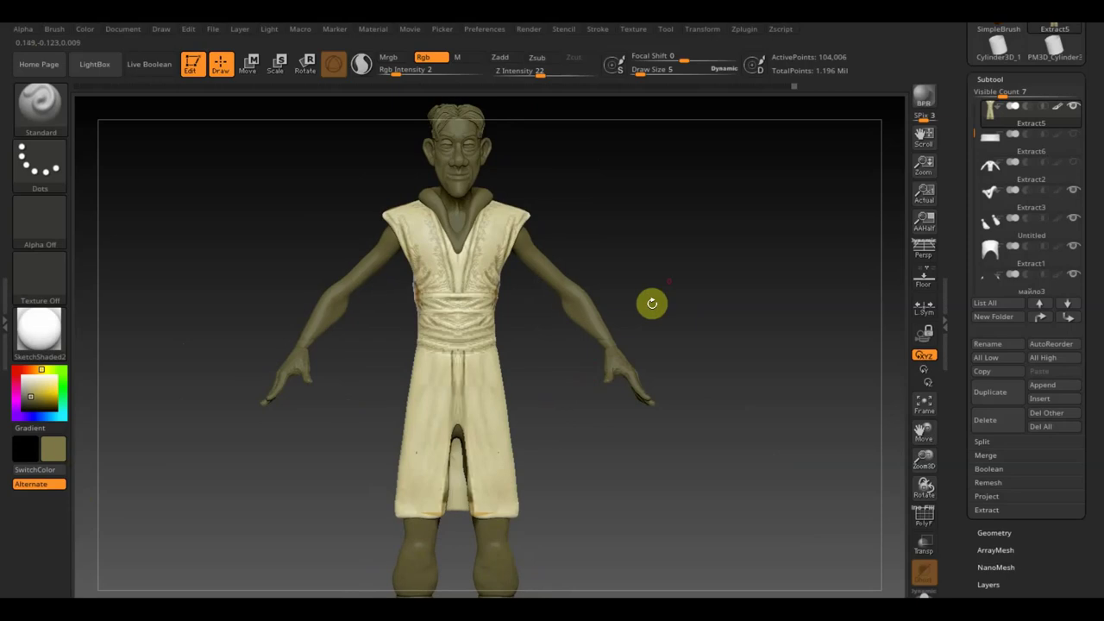
# Frame the lower robe from the front and paint over the red marks beside the slit at Rgb Intensity 16
pyautogui.keyDown('shift'); pyautogui.moveTo(650, 303); pyautogui.dragTo(674, 276); pyautogui.keyUp('shift')
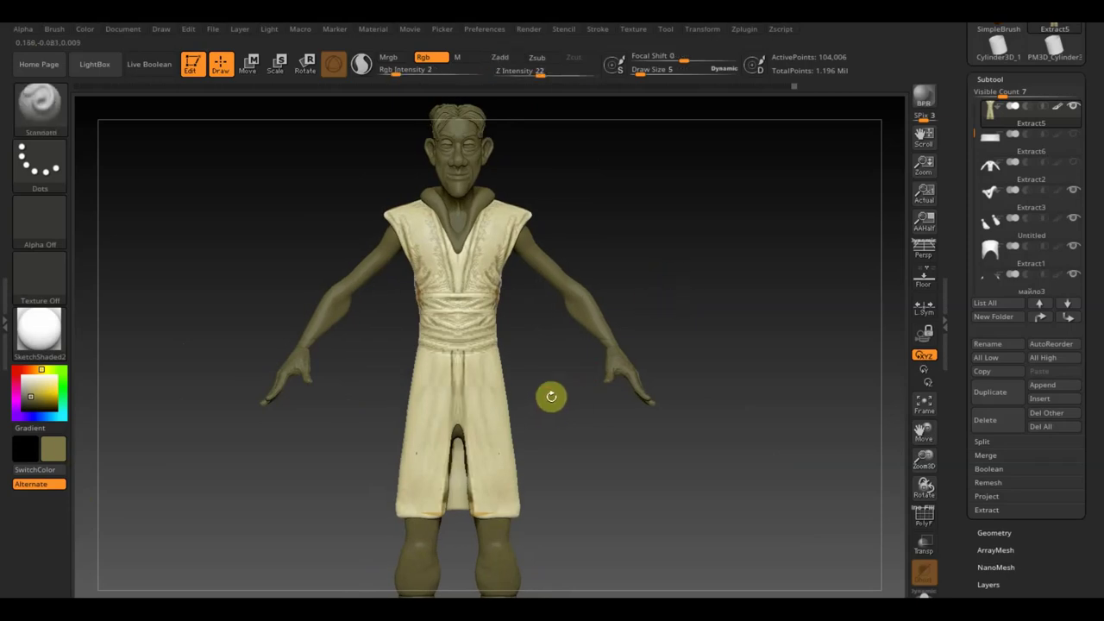
pyautogui.moveTo(549, 394)
pyautogui.mouseDown()
pyautogui.moveTo(544, 362)
pyautogui.moveTo(567, 419)
pyautogui.moveTo(567, 320)
pyautogui.mouseUp()
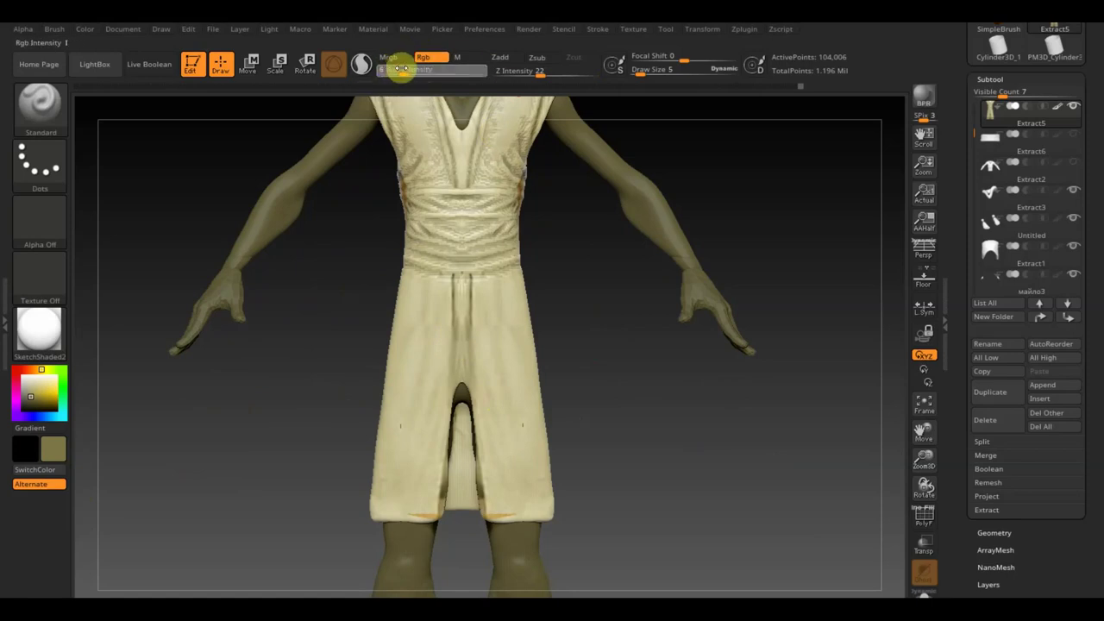
pyautogui.moveTo(391, 67); pyautogui.dragTo(419, 69)
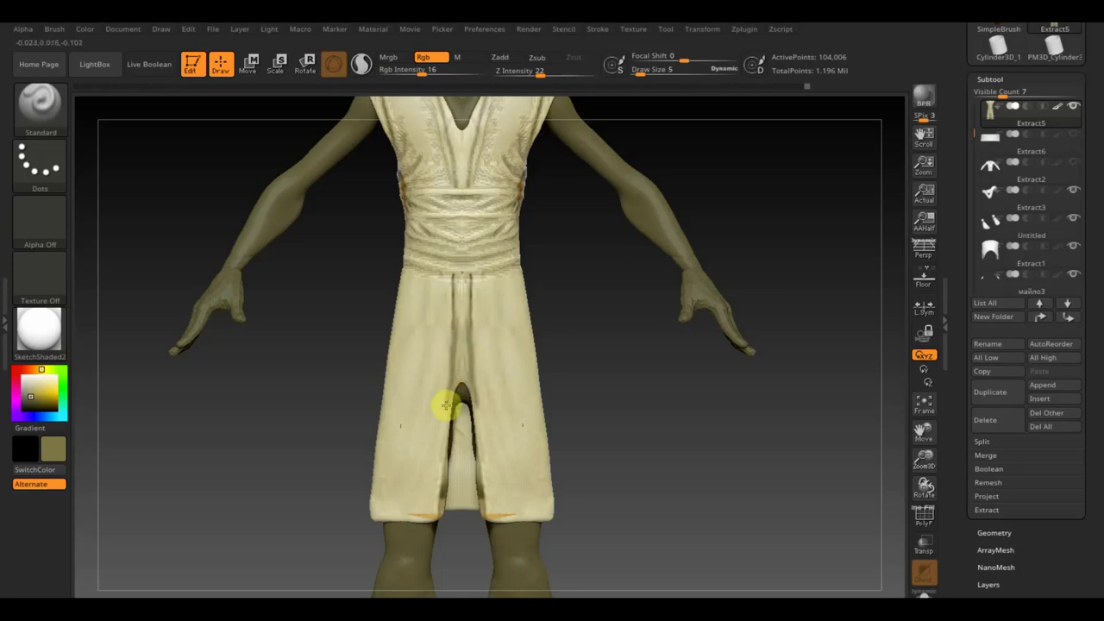
pyautogui.moveTo(442, 436); pyautogui.dragTo(443, 406)
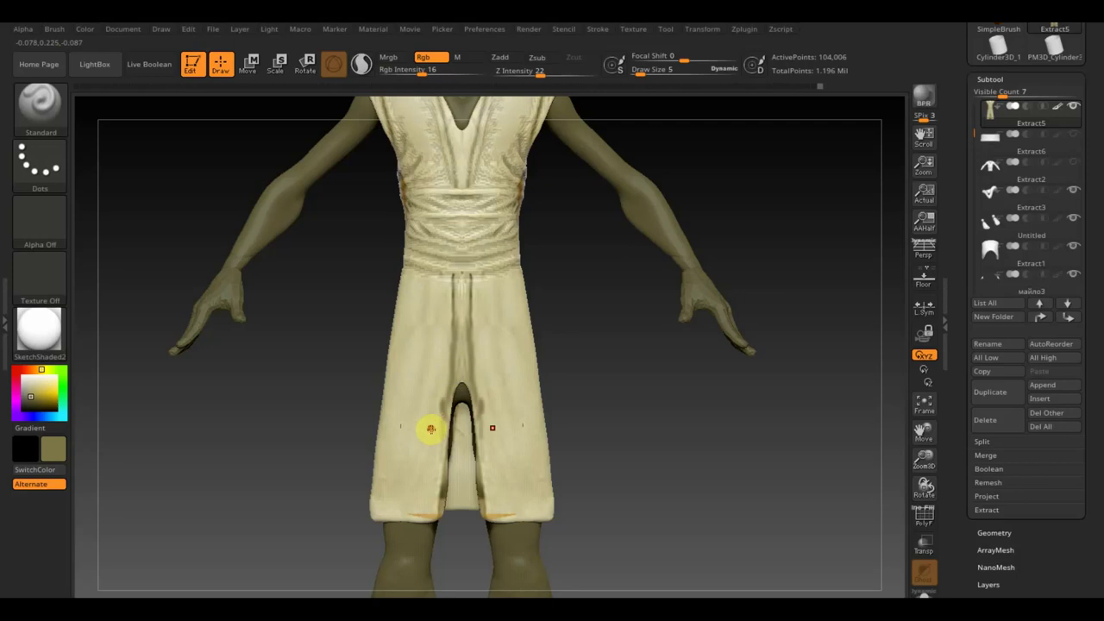
# Shade the centre fold up the robe front toward the sash, then raise Rgb Intensity to 43
pyautogui.press('c')
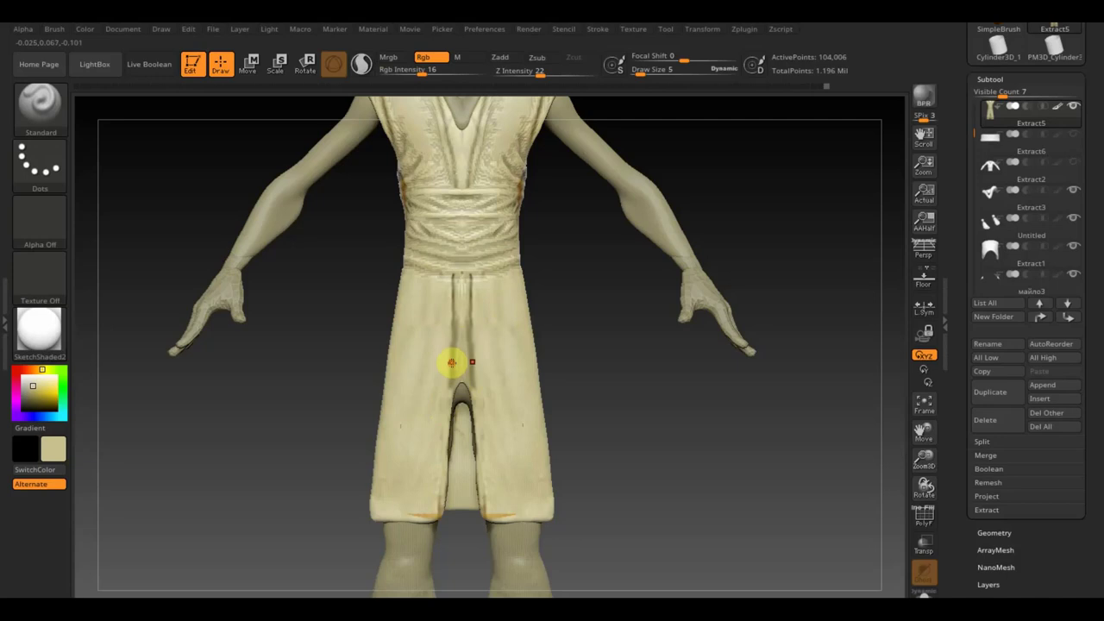
pyautogui.press('c')
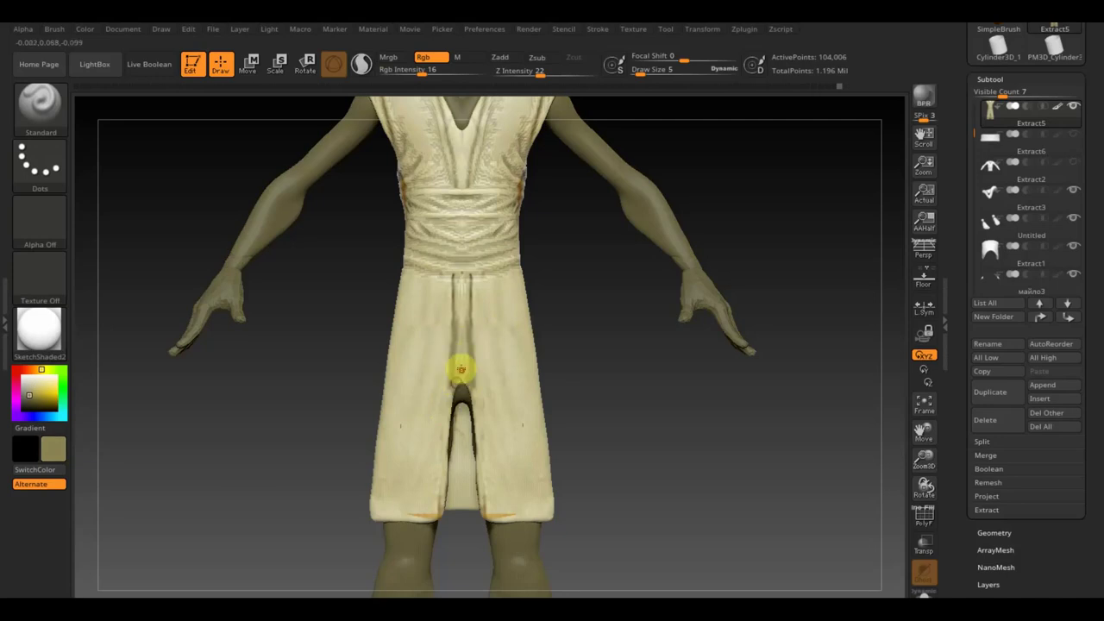
pyautogui.press('c')
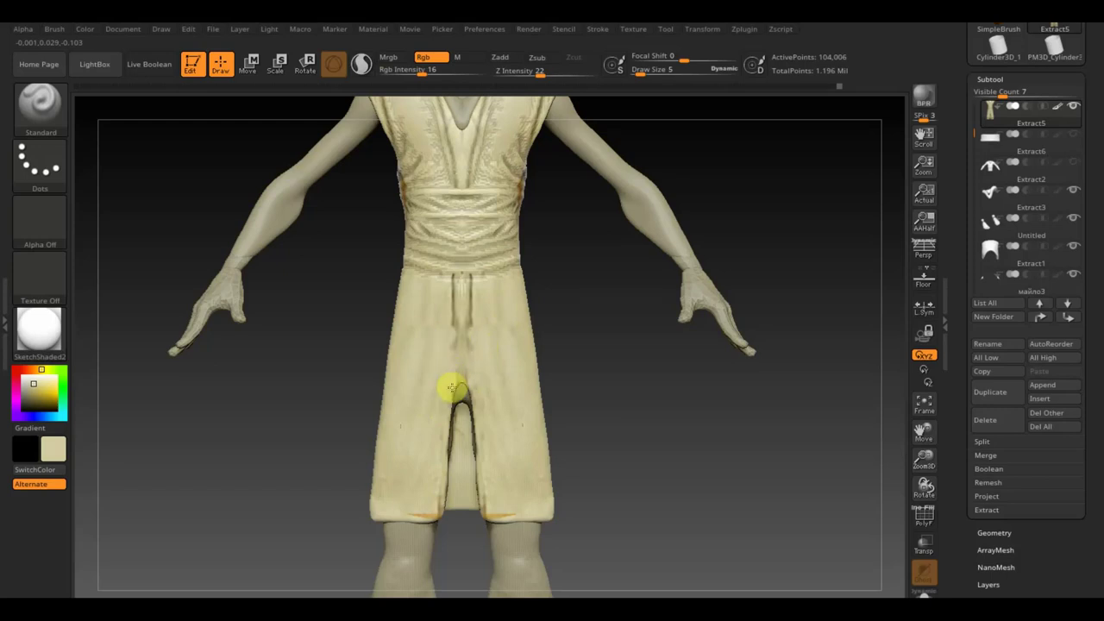
pyautogui.moveTo(452, 380); pyautogui.dragTo(455, 341)
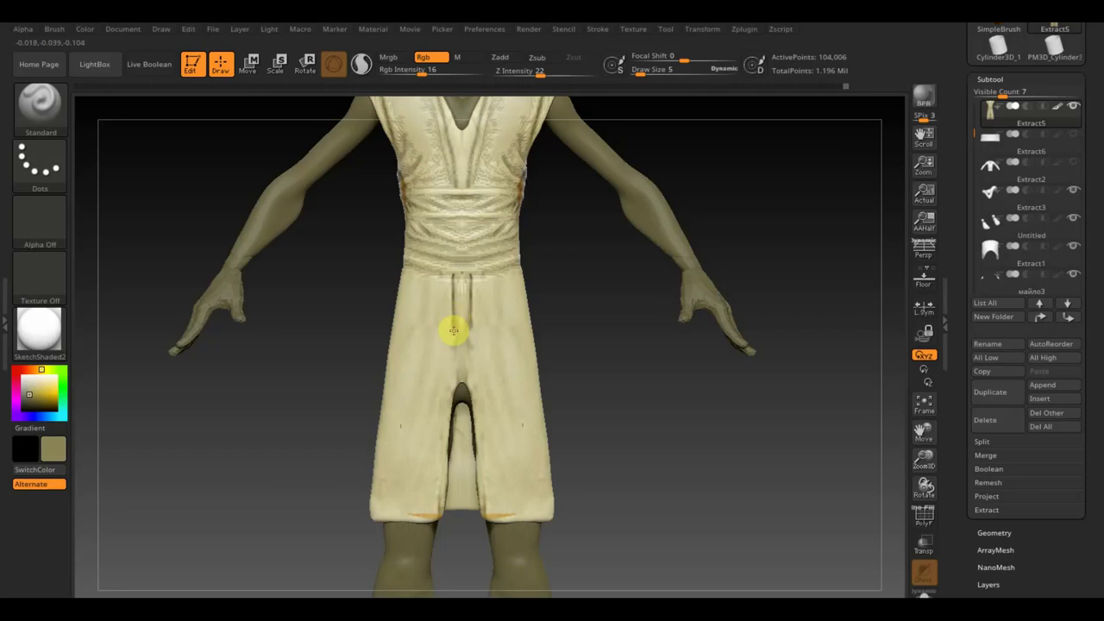
pyautogui.moveTo(462, 380); pyautogui.dragTo(451, 321)
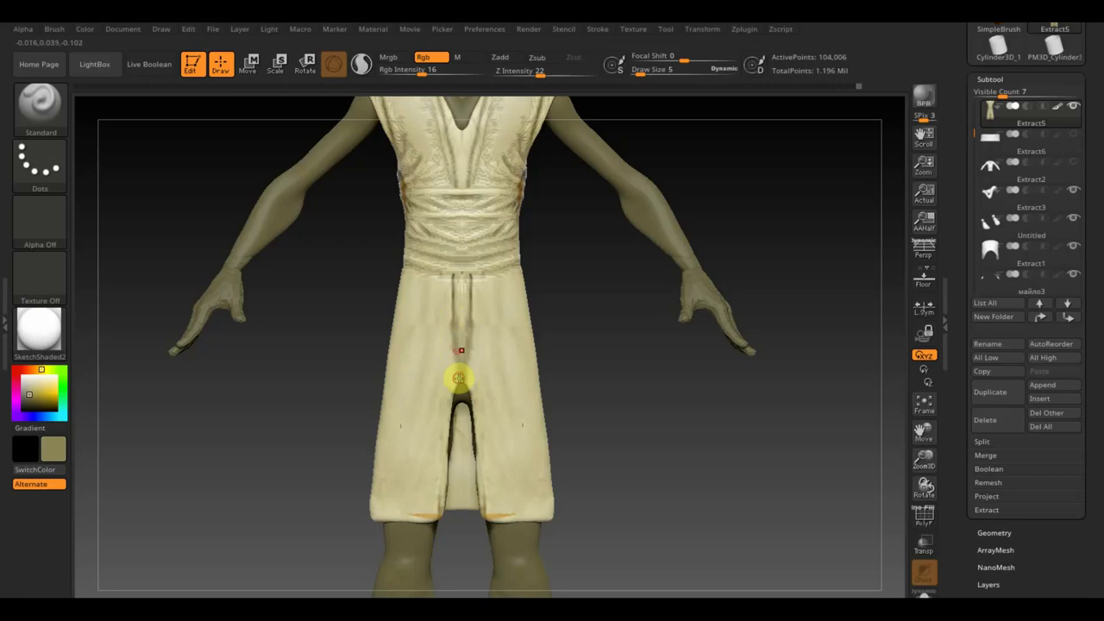
pyautogui.moveTo(458, 378)
pyautogui.mouseDown()
pyautogui.moveTo(452, 280)
pyautogui.moveTo(451, 326)
pyautogui.mouseUp()
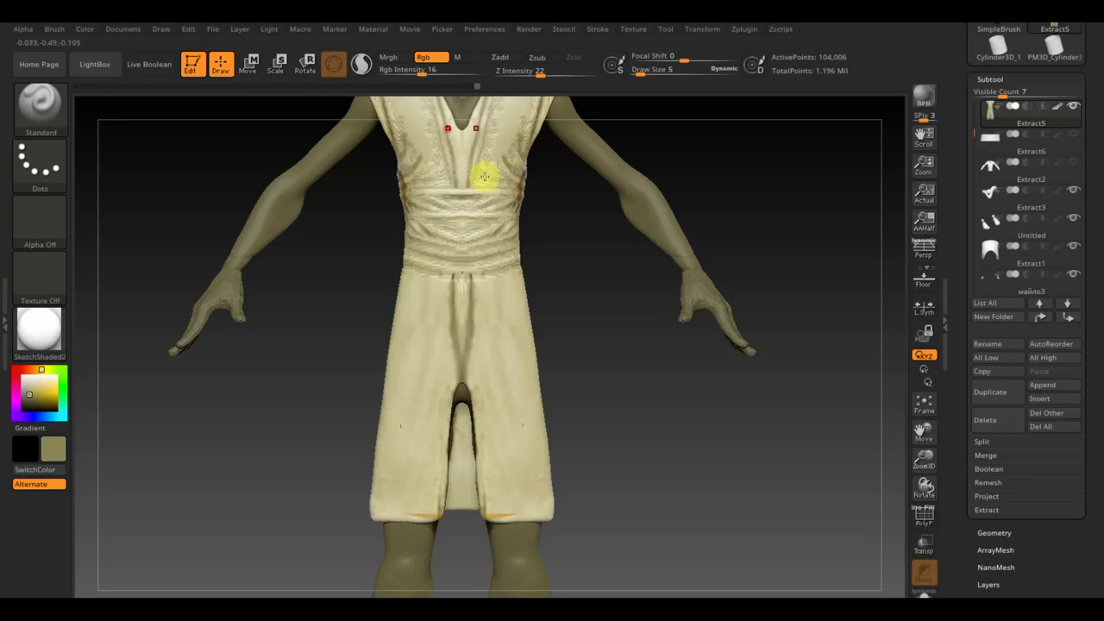
pyautogui.moveTo(419, 75); pyautogui.dragTo(479, 79)
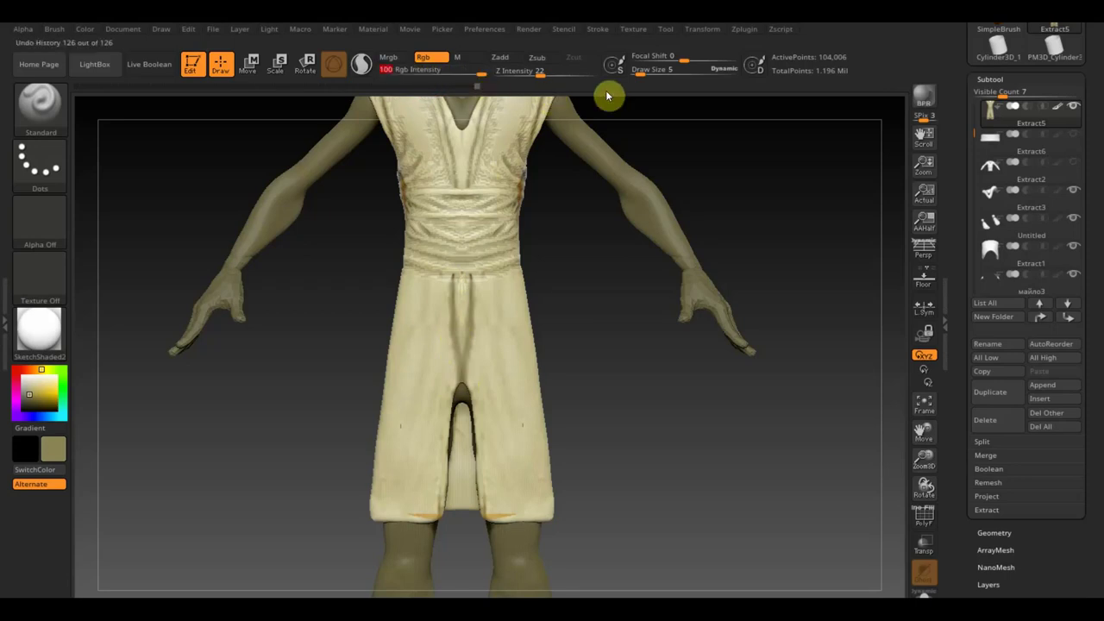
# Paint a fine line along the waistband with a minimal brush, then set the brush size to 4
pyautogui.click(632, 71)
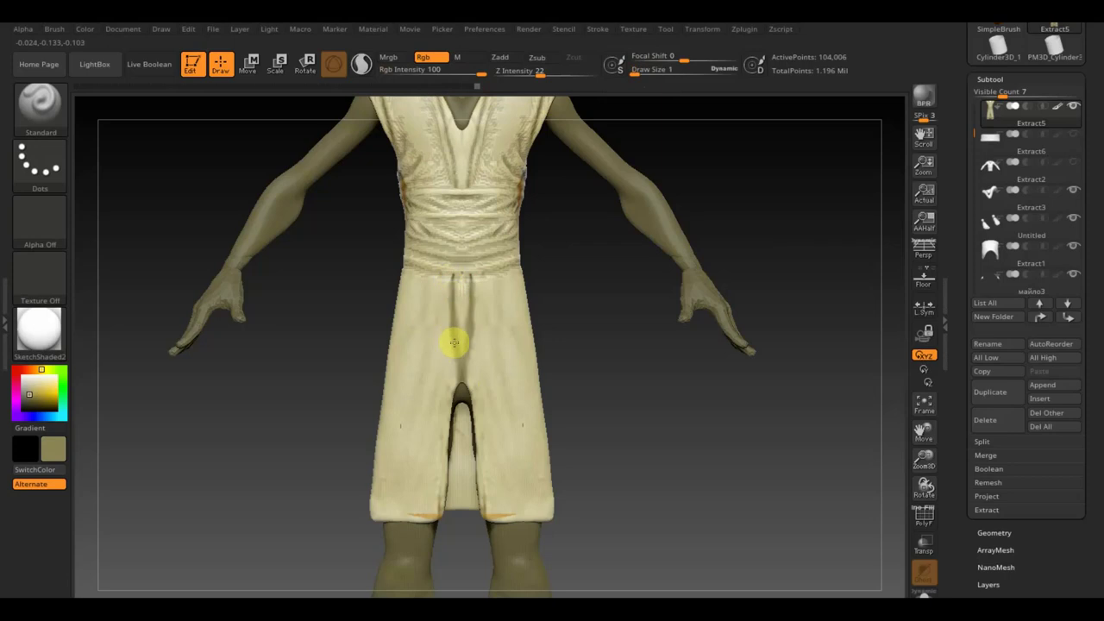
pyautogui.moveTo(453, 271); pyautogui.dragTo(492, 274)
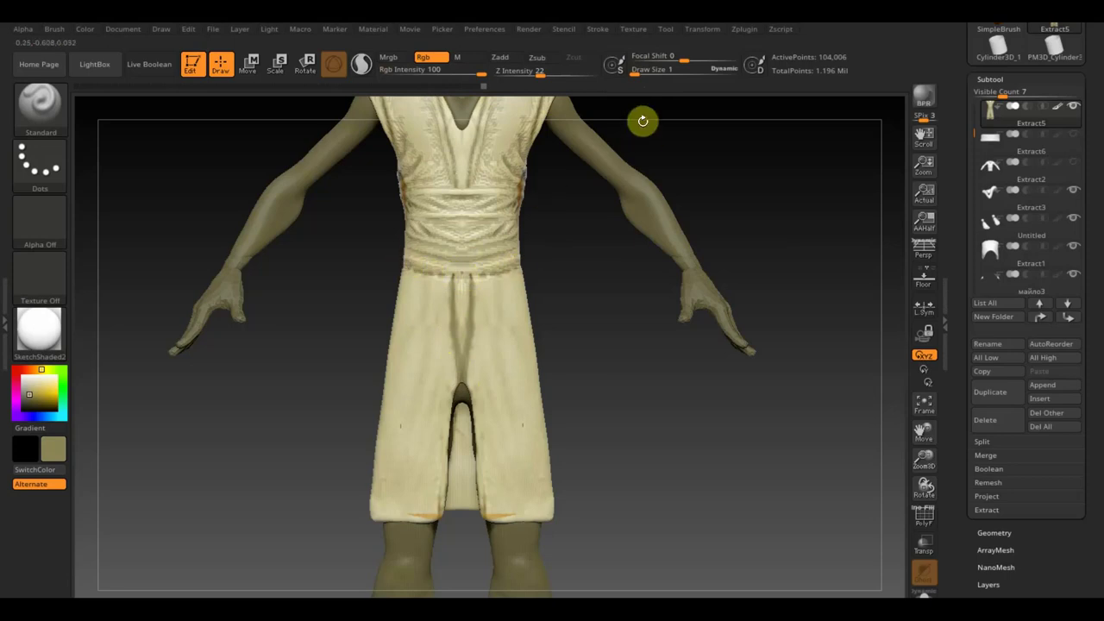
pyautogui.click(637, 72)
pyautogui.moveTo(637, 72); pyautogui.dragTo(634, 71)
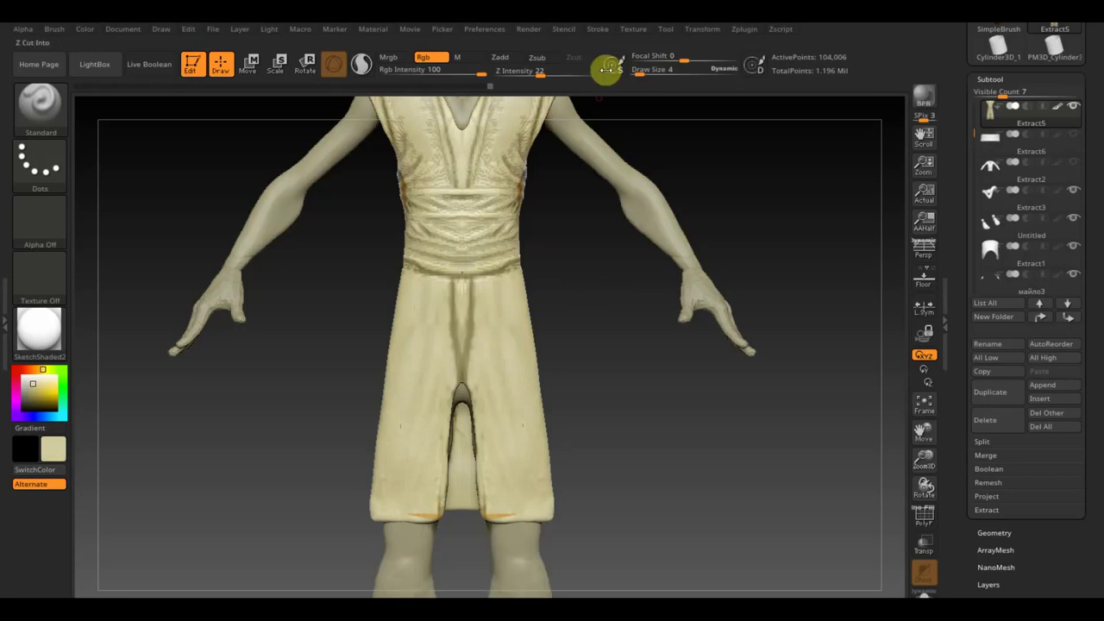
# Soften the dark centre fold with a faint beige stroke at Rgb Intensity 17, then shrink the brush to 5
pyautogui.moveTo(638, 71); pyautogui.dragTo(651, 74)
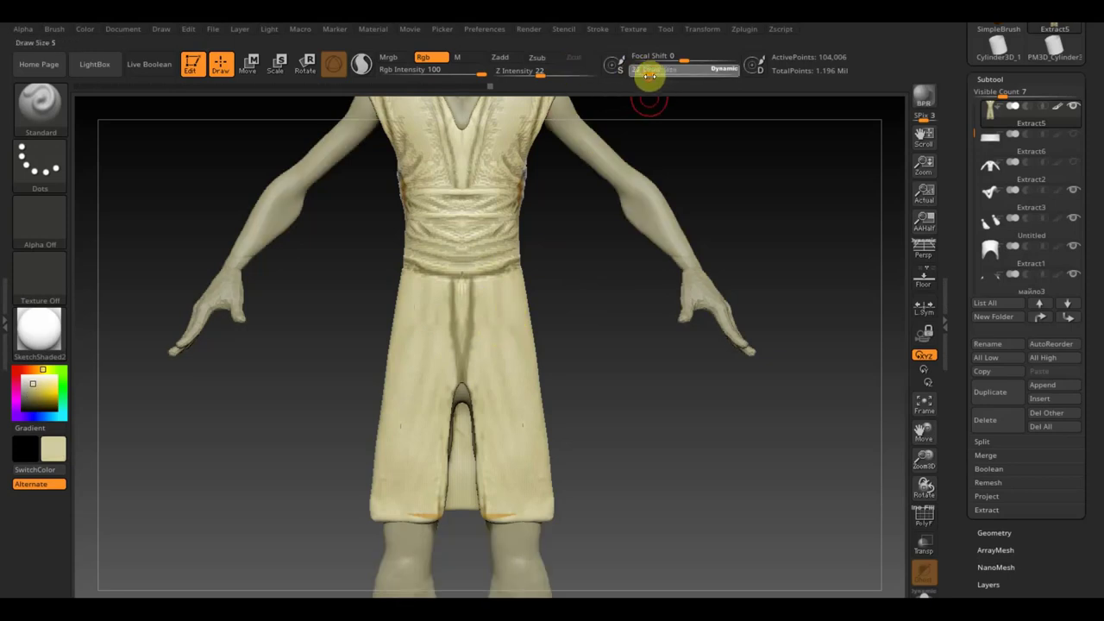
pyautogui.moveTo(478, 71); pyautogui.dragTo(434, 75)
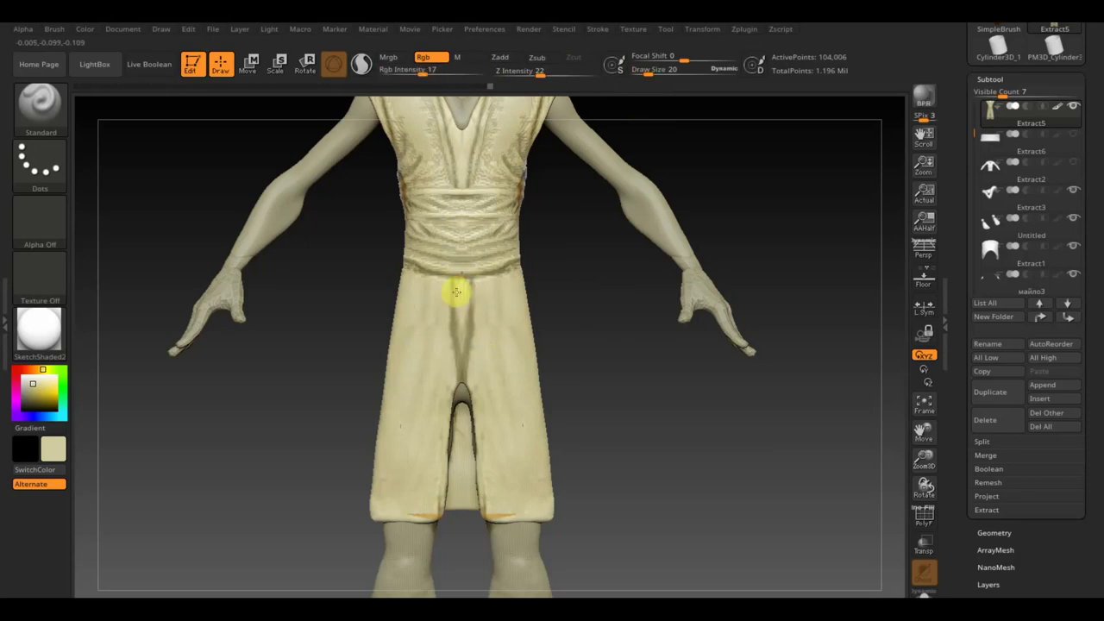
pyautogui.moveTo(454, 280); pyautogui.dragTo(456, 394)
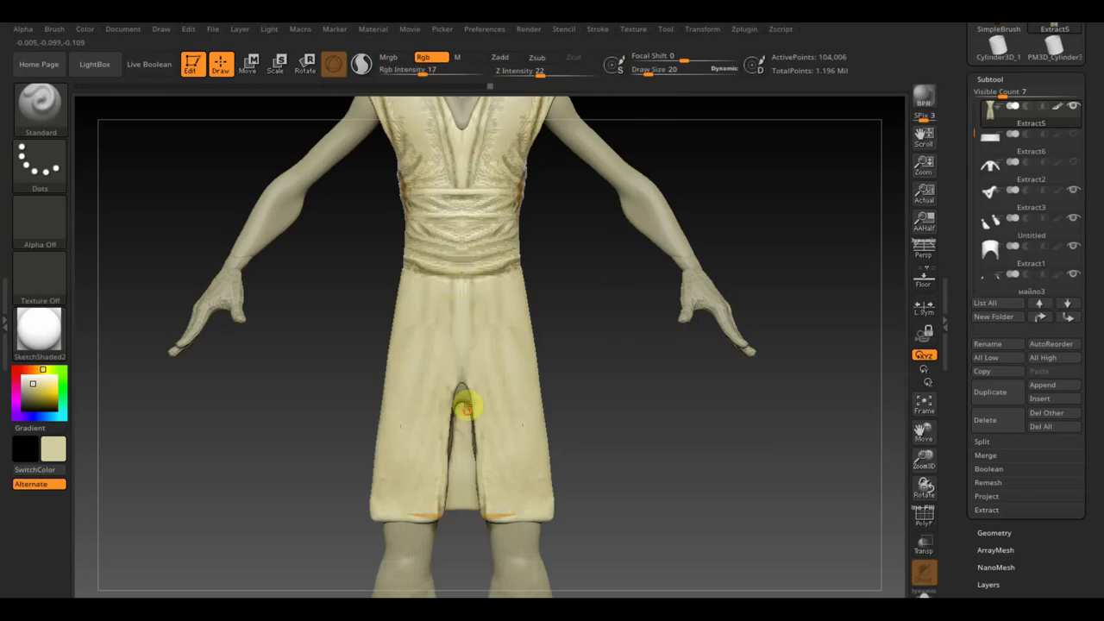
pyautogui.moveTo(653, 71); pyautogui.dragTo(646, 74)
pyautogui.write('11')
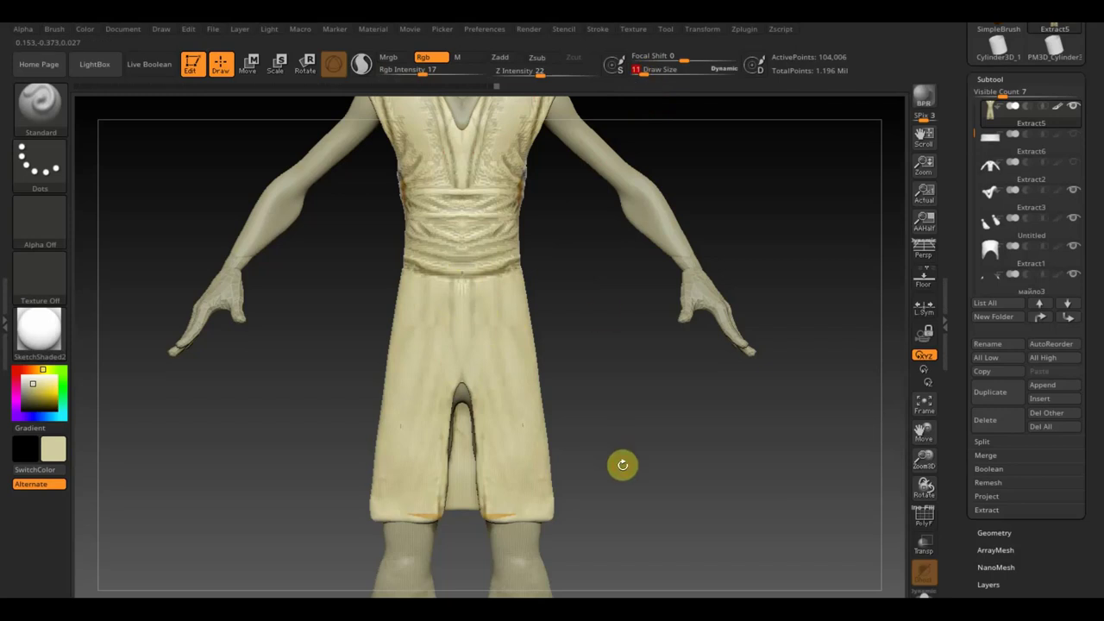
pyautogui.press('ctrl')
# Mask the lower robe except a centre strip, set Rgb Intensity to 24, and choose khaki (166, 150, 105)
pyautogui.keyDown('ctrl'); pyautogui.moveTo(637, 536); pyautogui.dragTo(463, 247); pyautogui.keyUp('ctrl')
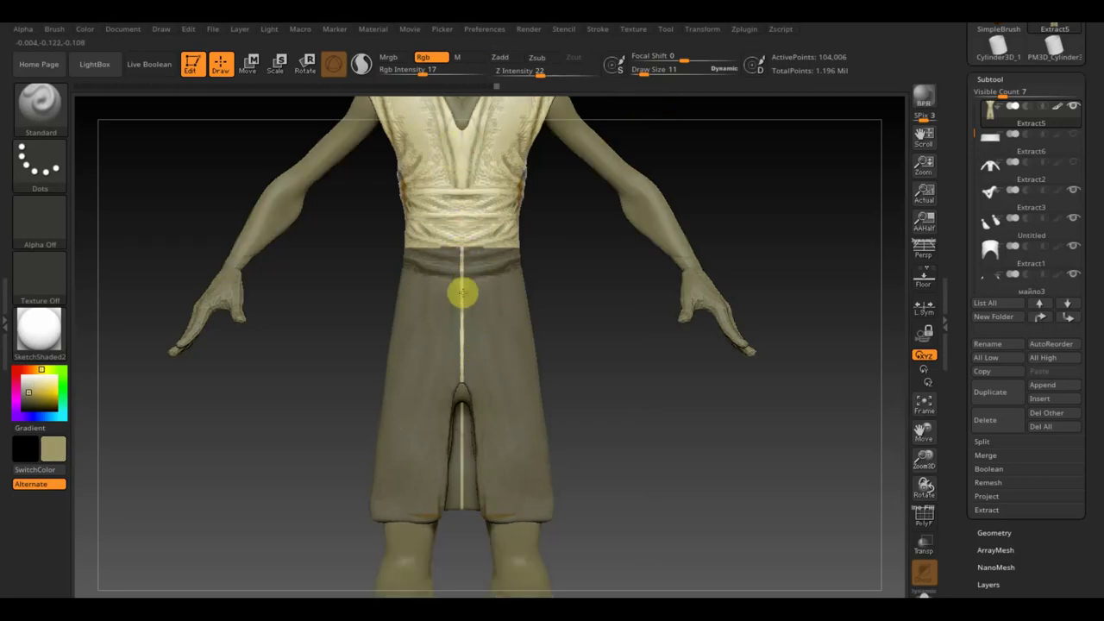
pyautogui.moveTo(426, 72); pyautogui.dragTo(487, 74)
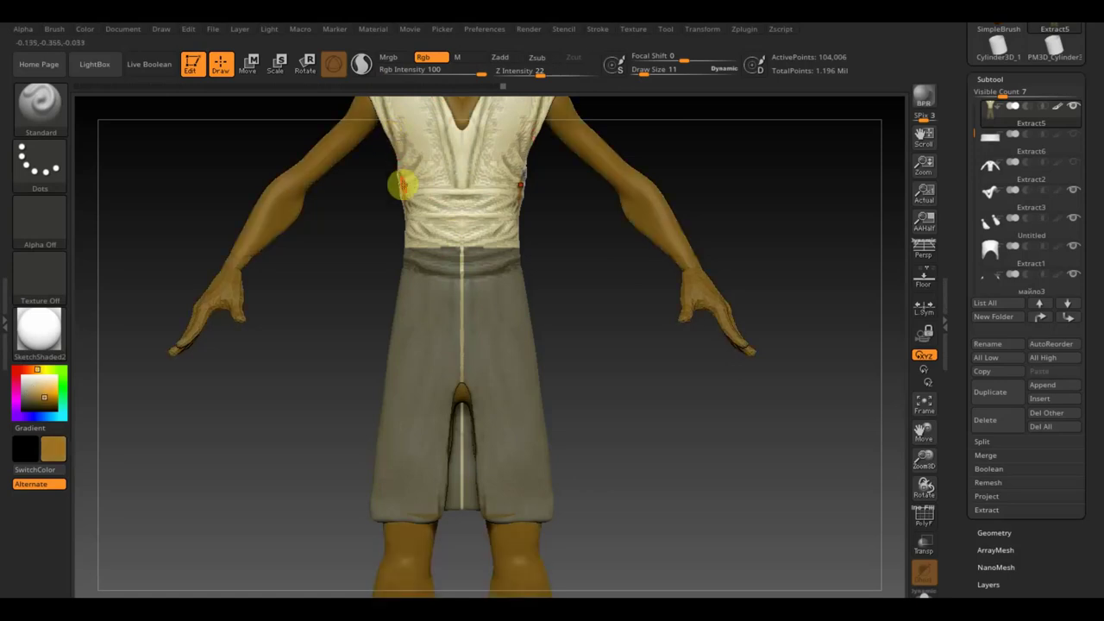
pyautogui.press('c')
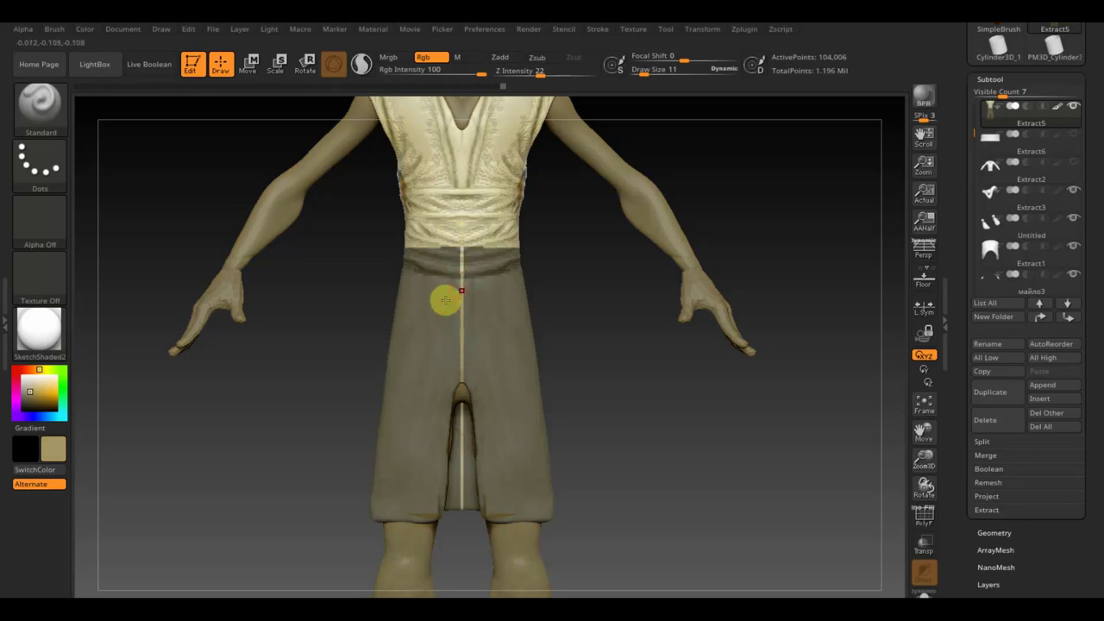
pyautogui.click(51, 451)
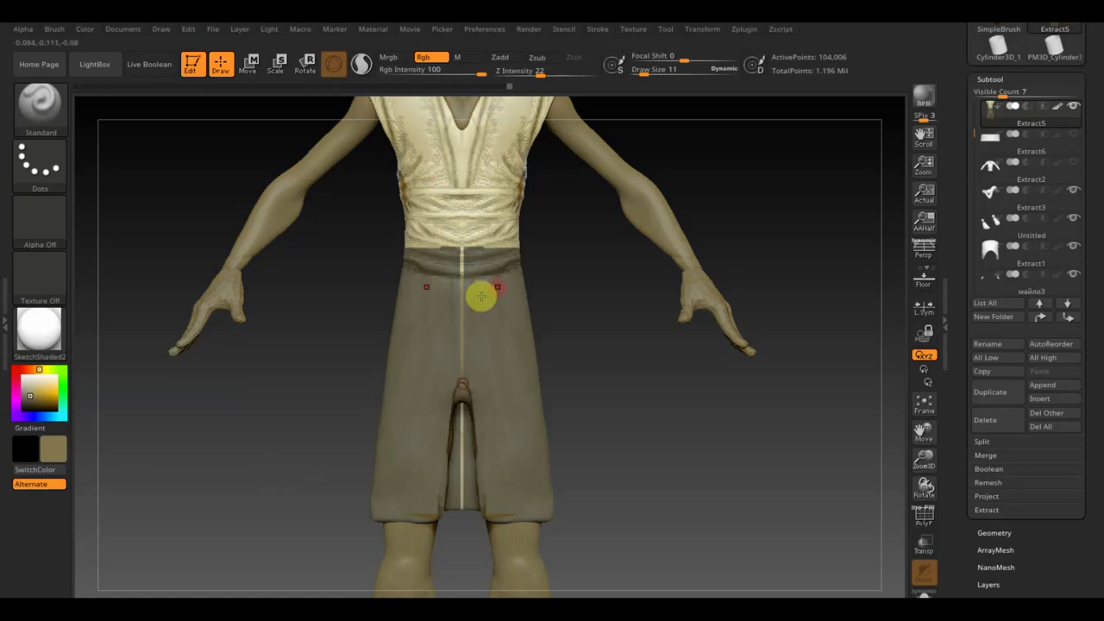
# Clear the mask from the lower robe and reframe the character higher in view
pyautogui.hotkey('ctrl', 'shift', 'f')
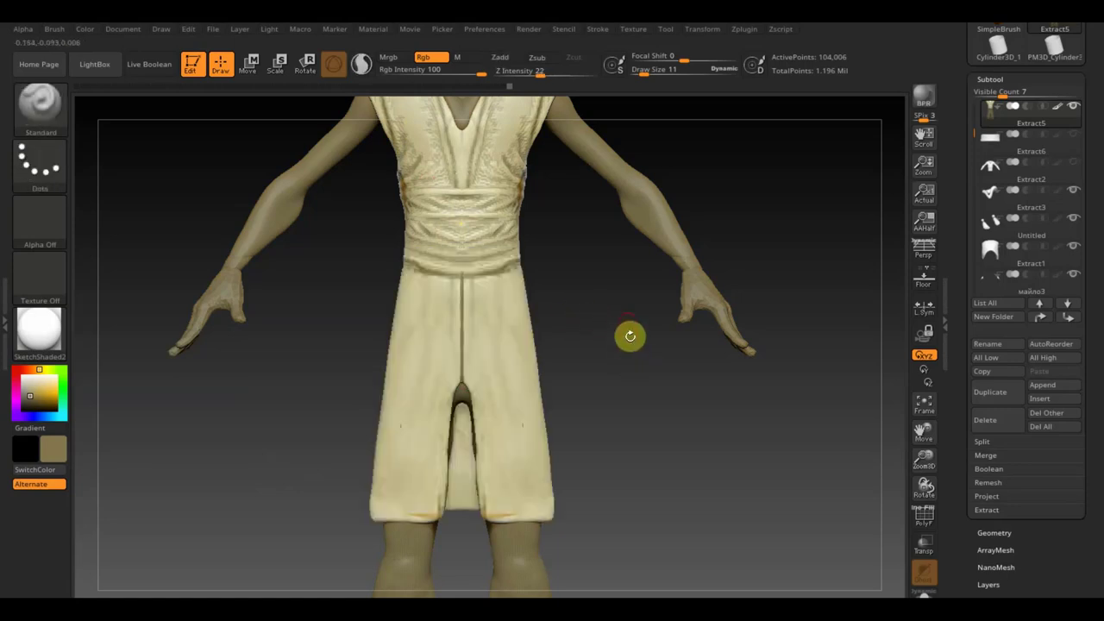
pyautogui.moveTo(631, 291)
pyautogui.keyDown('alt'); pyautogui.mouseDown()
pyautogui.moveTo(648, 337)
pyautogui.moveTo(644, 395)
pyautogui.mouseUp(); pyautogui.keyUp('alt')
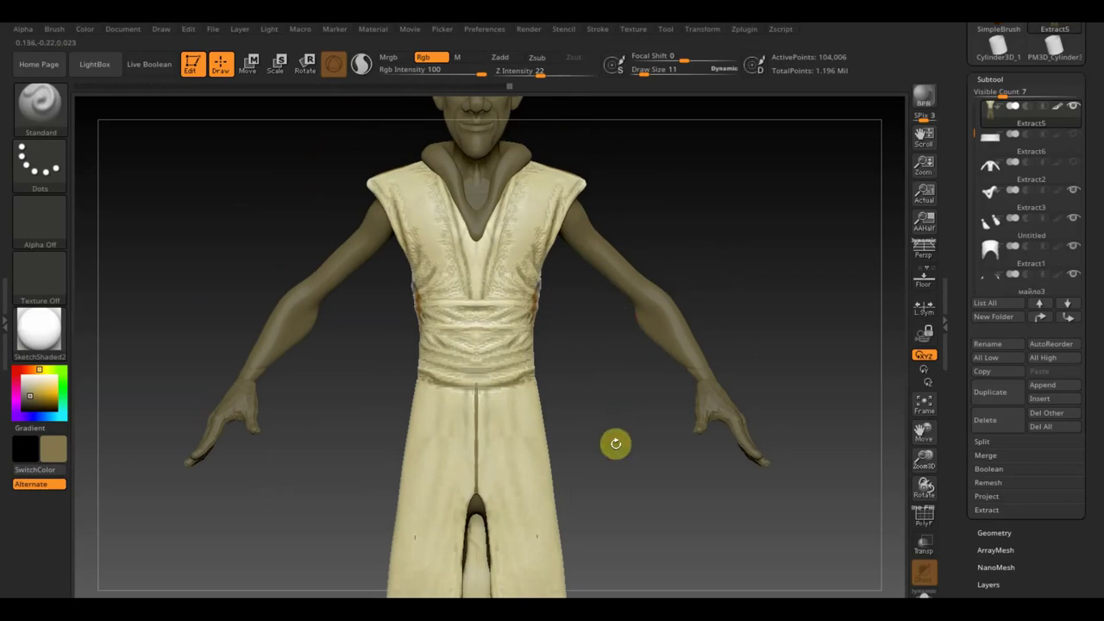
pyautogui.keyDown('alt'); pyautogui.moveTo(625, 429); pyautogui.dragTo(624, 345); pyautogui.keyUp('alt')
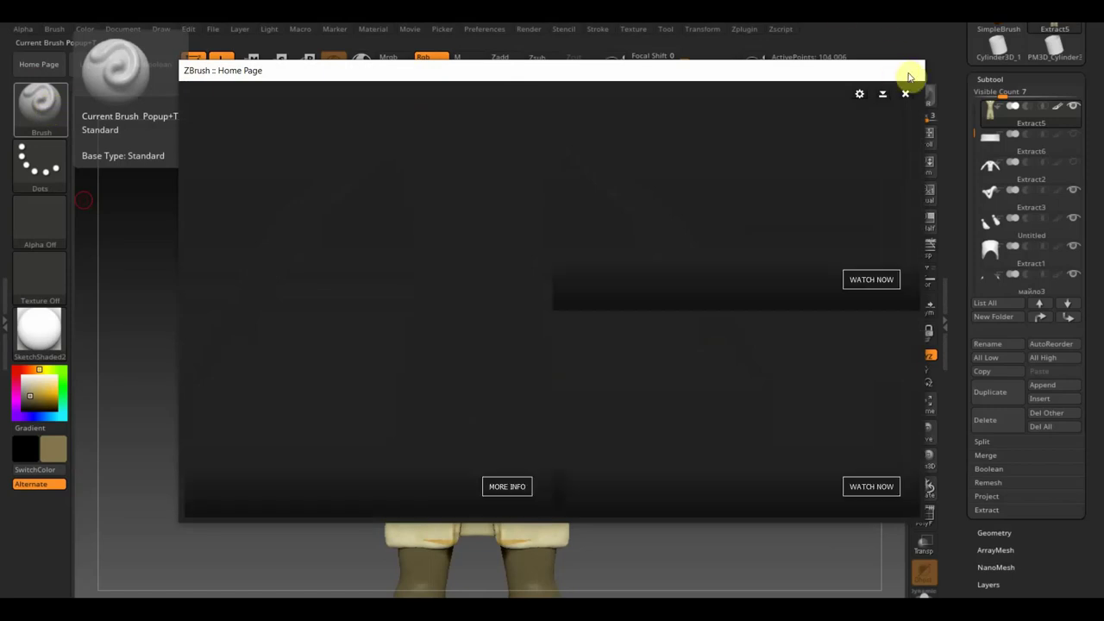
# Close the Home Page and pick ClayBuildup from the Brush palette
pyautogui.click(904, 94)
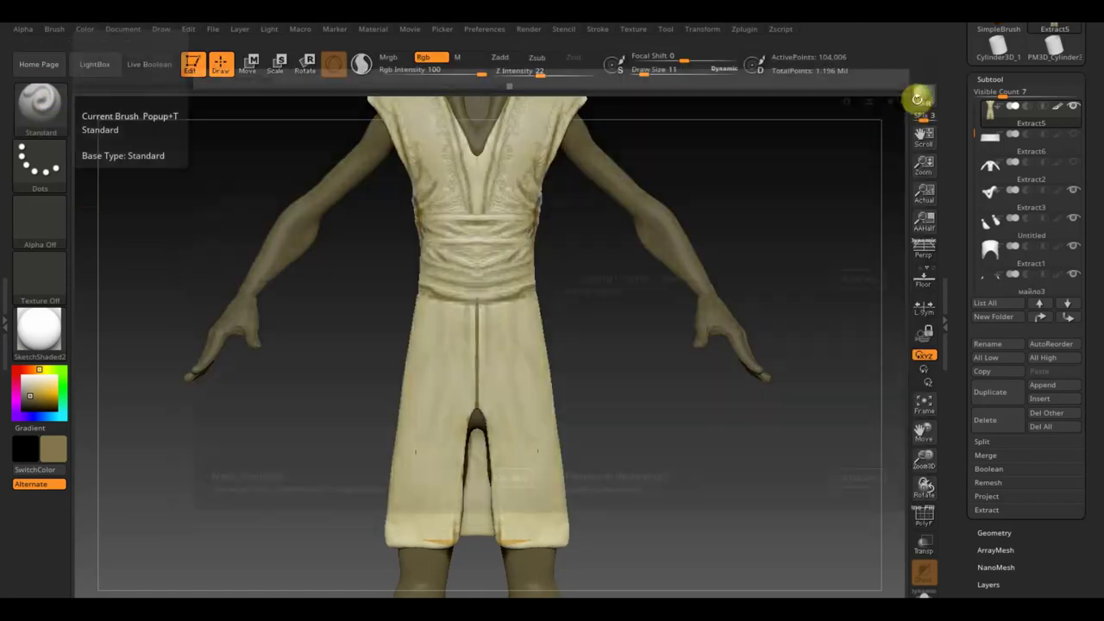
pyautogui.click(54, 113)
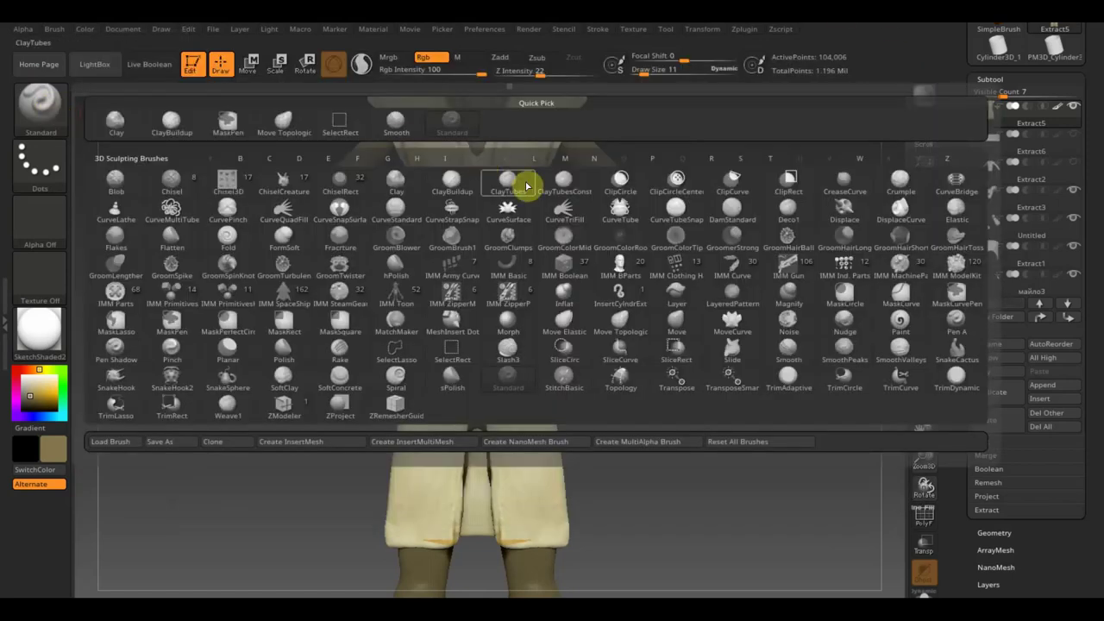
pyautogui.click(171, 126)
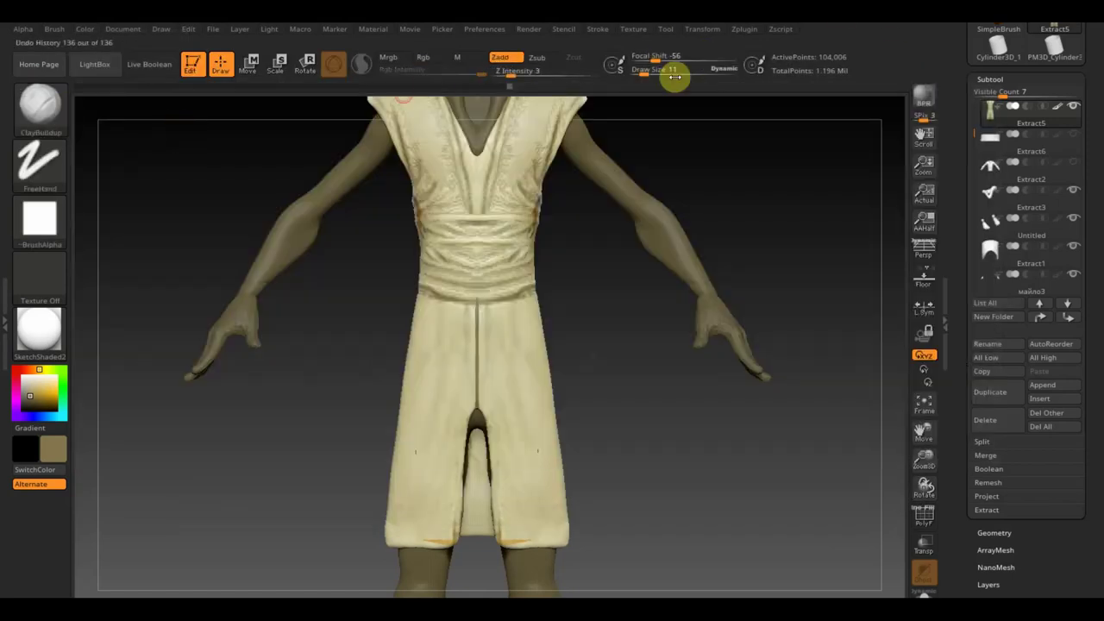
# At Draw Size 13, sculpt vertical creases on the lower robe panels, then drop Z Intensity to 1
pyautogui.moveTo(673, 74); pyautogui.dragTo(646, 71)
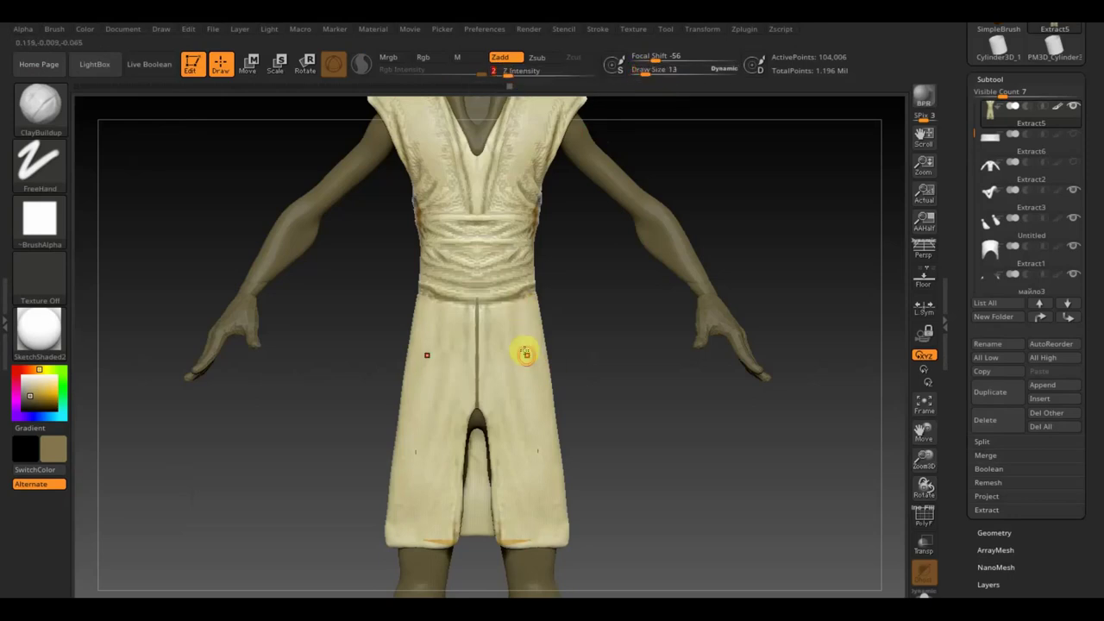
pyautogui.moveTo(517, 381); pyautogui.dragTo(532, 446)
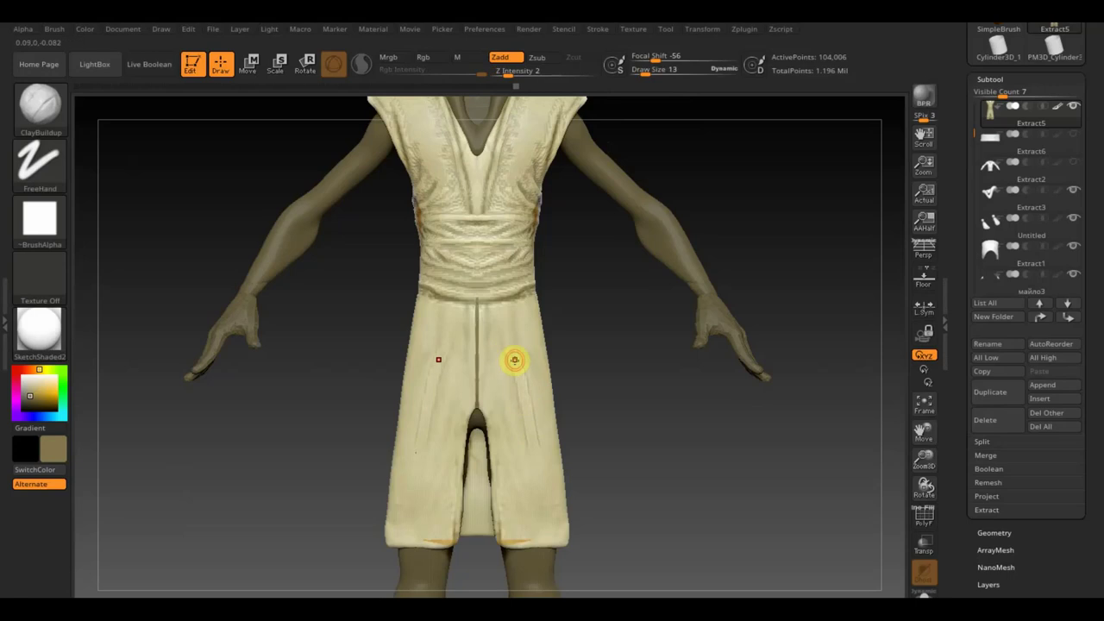
pyautogui.click(503, 72)
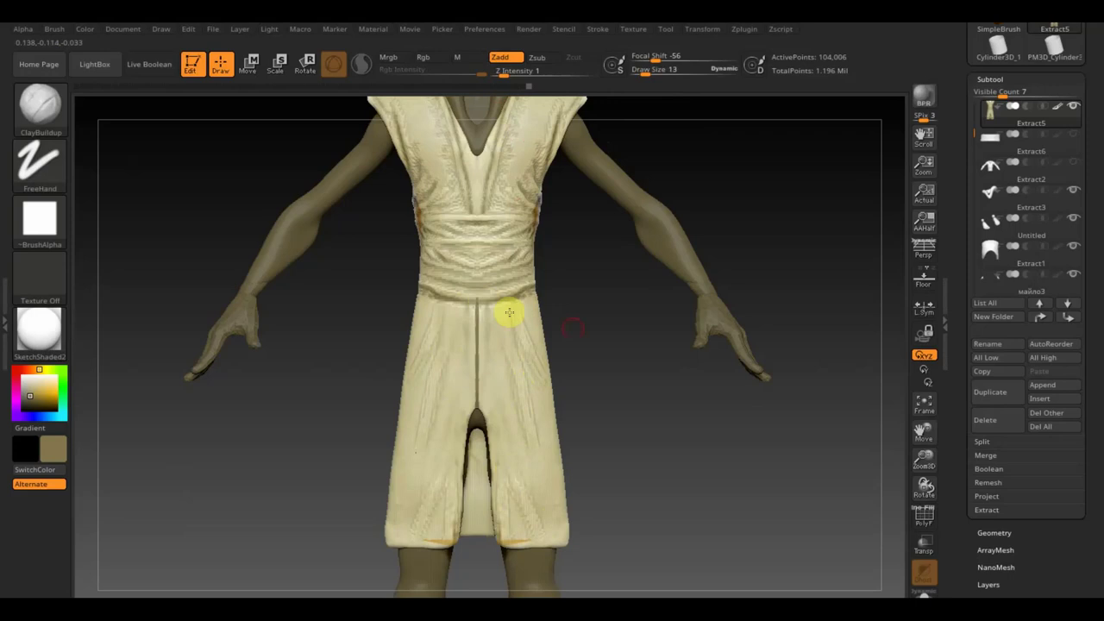
pyautogui.moveTo(612, 372)
pyautogui.mouseDown()
pyautogui.moveTo(673, 361)
pyautogui.moveTo(655, 404)
pyautogui.mouseUp()
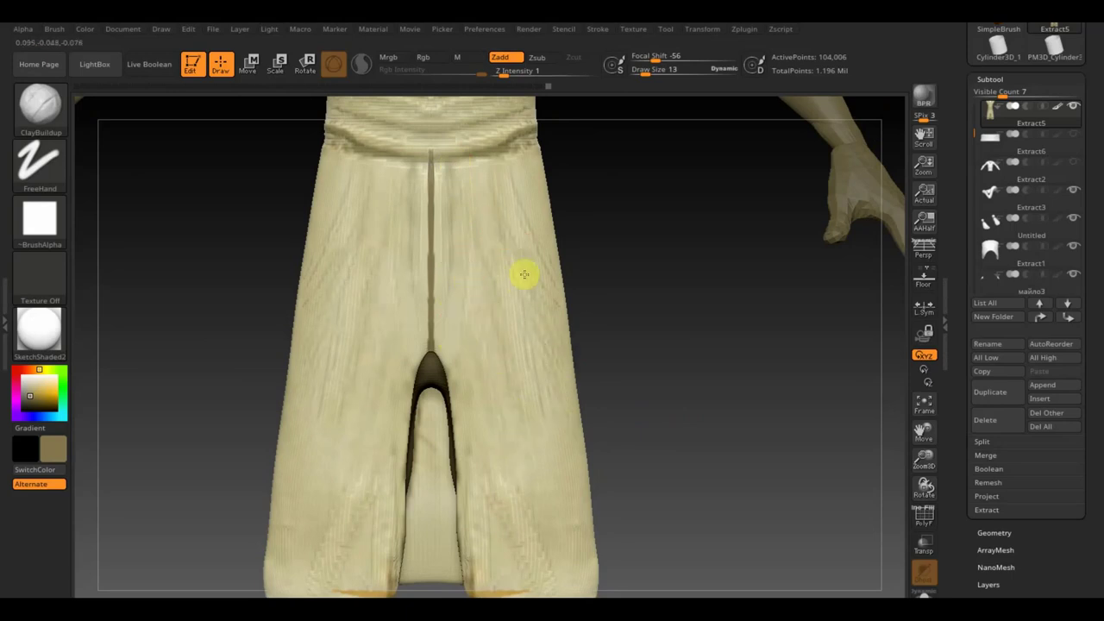
# Sculpt ClayBuildup folds down both front panels, across the hem, and beside the centre seam
pyautogui.moveTo(595, 414)
pyautogui.mouseDown()
pyautogui.moveTo(614, 406)
pyautogui.moveTo(552, 197)
pyautogui.mouseUp()
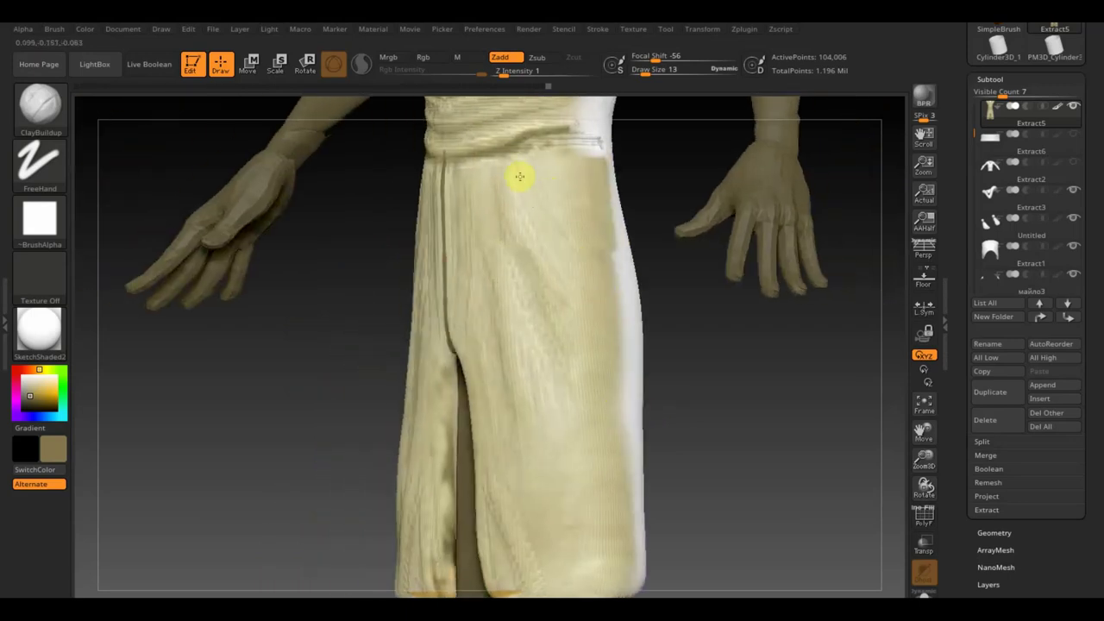
pyautogui.moveTo(492, 175); pyautogui.dragTo(512, 259)
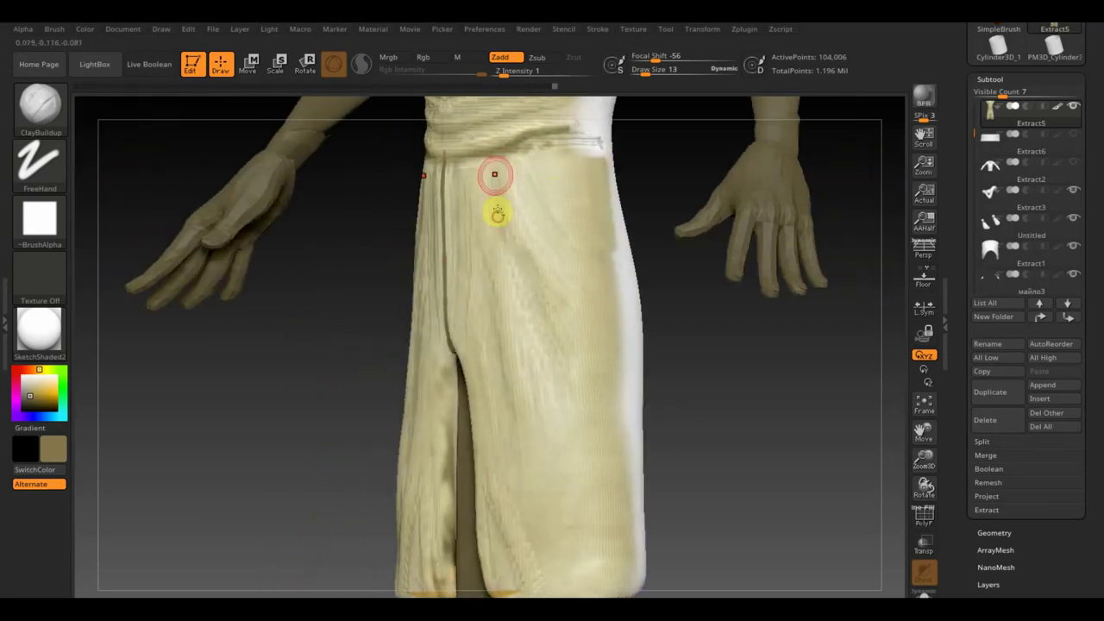
pyautogui.moveTo(492, 178); pyautogui.dragTo(503, 464)
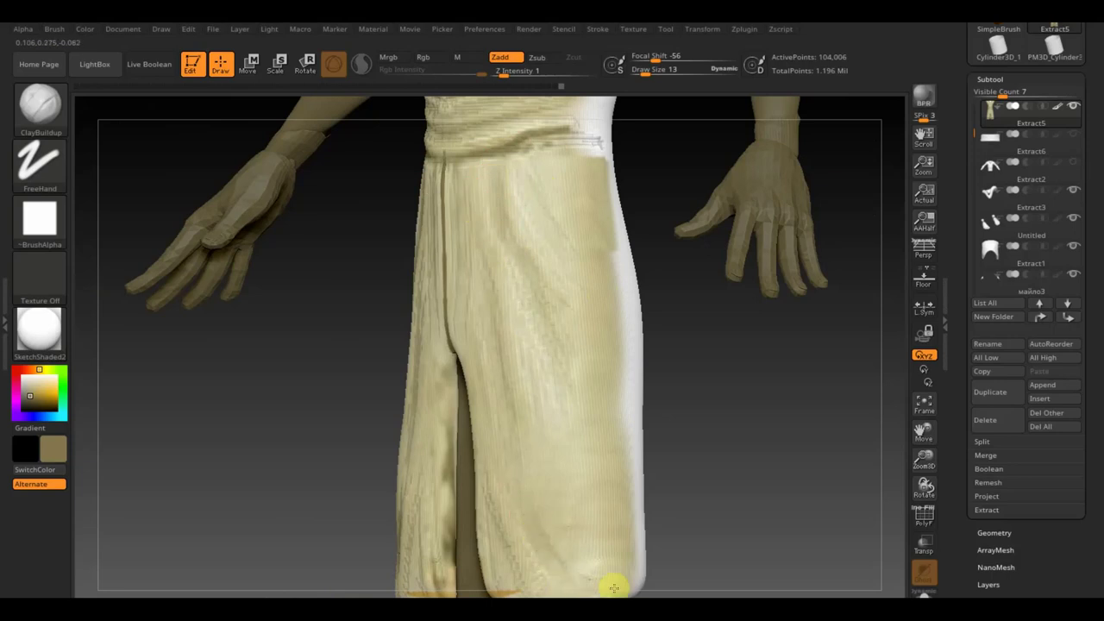
pyautogui.moveTo(547, 546)
pyautogui.mouseDown()
pyautogui.moveTo(509, 593)
pyautogui.moveTo(491, 485)
pyautogui.moveTo(506, 557)
pyautogui.mouseUp()
pyautogui.click(515, 583)
pyautogui.moveTo(744, 458)
pyautogui.mouseDown()
pyautogui.moveTo(779, 451)
pyautogui.moveTo(743, 459)
pyautogui.mouseUp()
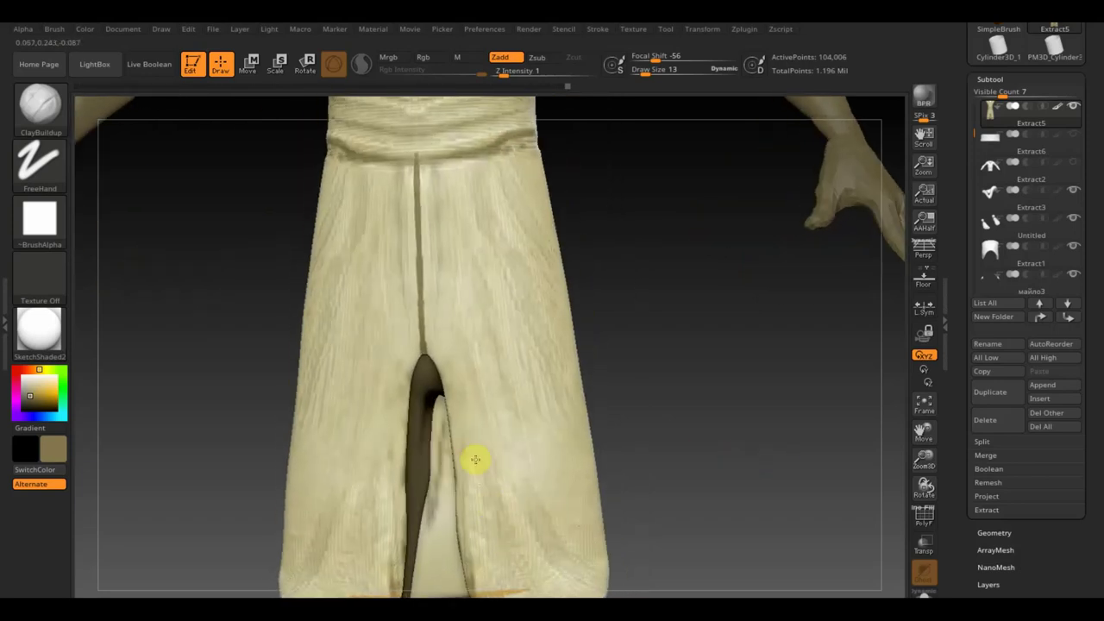
pyautogui.moveTo(491, 588)
pyautogui.mouseDown()
pyautogui.moveTo(456, 512)
pyautogui.moveTo(443, 328)
pyautogui.moveTo(431, 320)
pyautogui.moveTo(438, 345)
pyautogui.mouseUp()
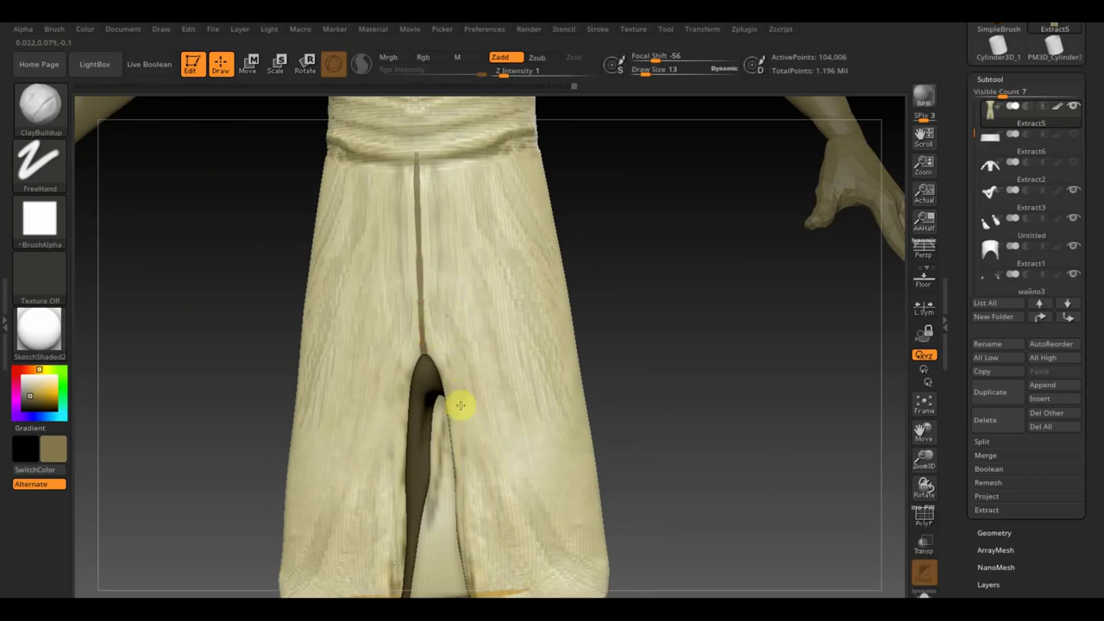
pyautogui.moveTo(434, 173)
pyautogui.mouseDown()
pyautogui.moveTo(443, 288)
pyautogui.moveTo(476, 335)
pyautogui.mouseUp()
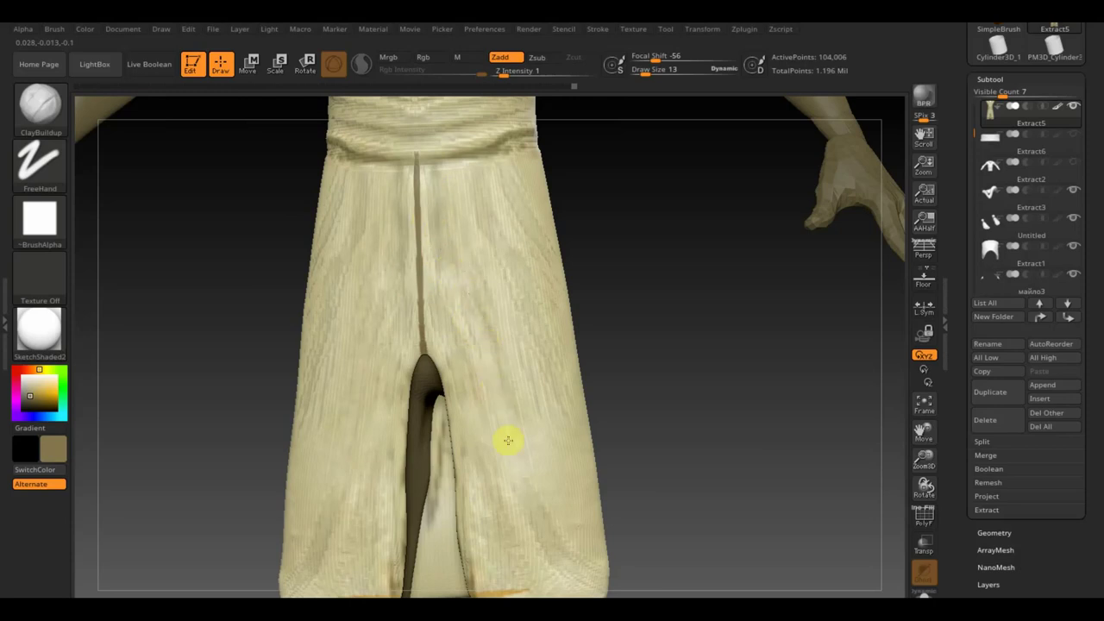
pyautogui.moveTo(751, 397)
pyautogui.mouseDown()
pyautogui.moveTo(705, 426)
pyautogui.moveTo(729, 414)
pyautogui.moveTo(764, 419)
pyautogui.moveTo(757, 431)
pyautogui.moveTo(715, 342)
pyautogui.moveTo(676, 353)
pyautogui.moveTo(725, 503)
pyautogui.moveTo(646, 495)
pyautogui.moveTo(692, 498)
pyautogui.mouseUp()
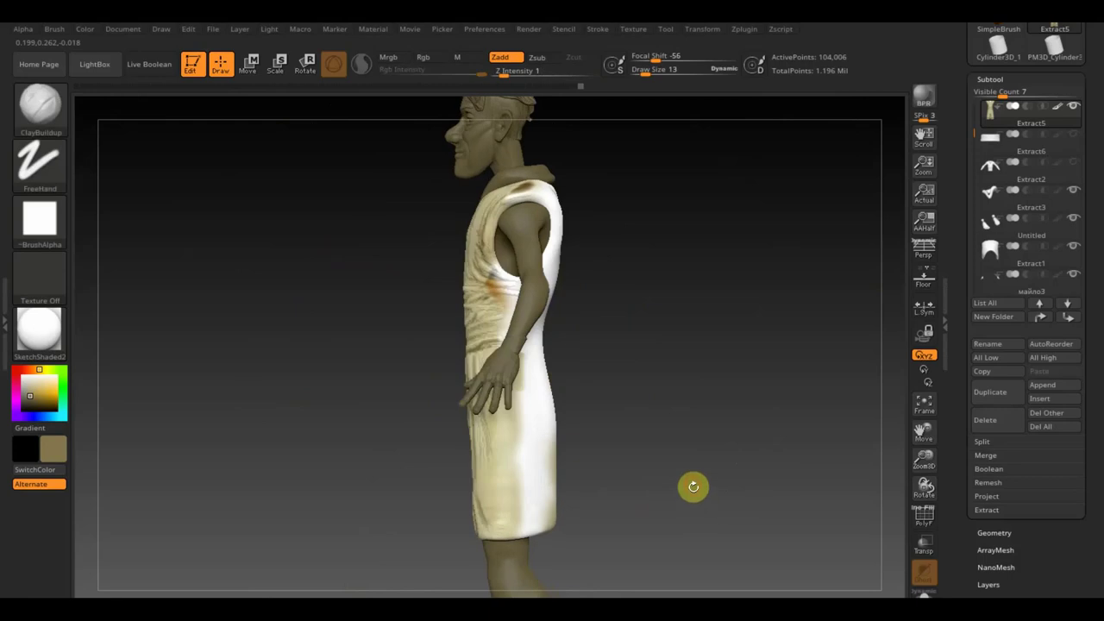
# Rotate to the robe's back and enlarge the brush to Draw Size 45
pyautogui.moveTo(357, 100)
pyautogui.keyDown('ctrl'); pyautogui.mouseDown()
pyautogui.moveTo(498, 566)
pyautogui.moveTo(518, 589)
pyautogui.moveTo(683, 480)
pyautogui.moveTo(690, 501)
pyautogui.mouseUp(); pyautogui.keyUp('ctrl')
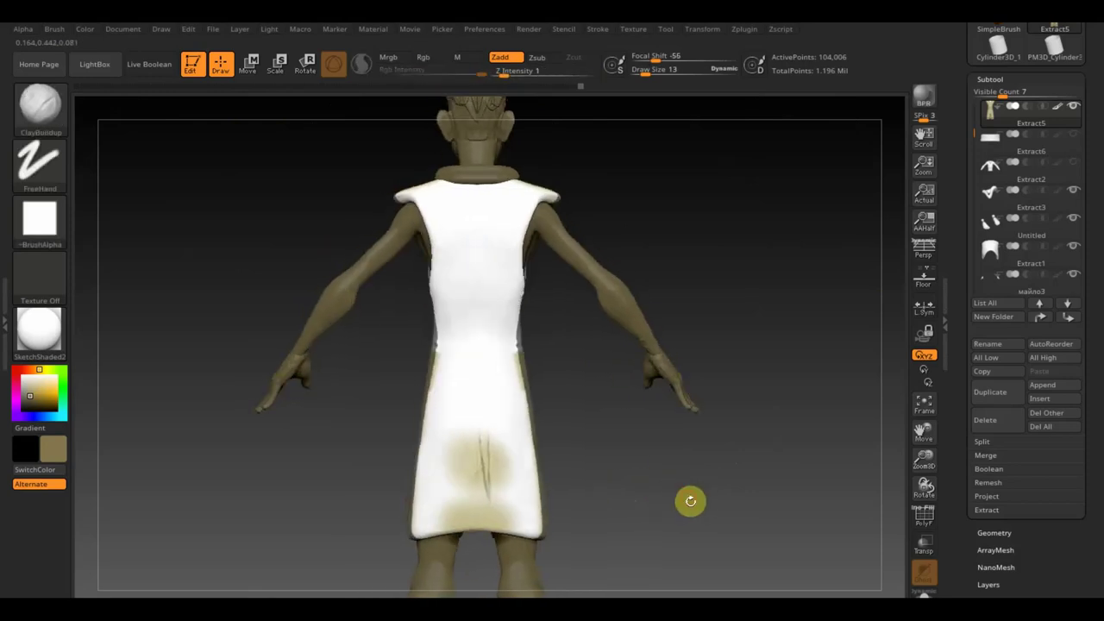
pyautogui.click(687, 49)
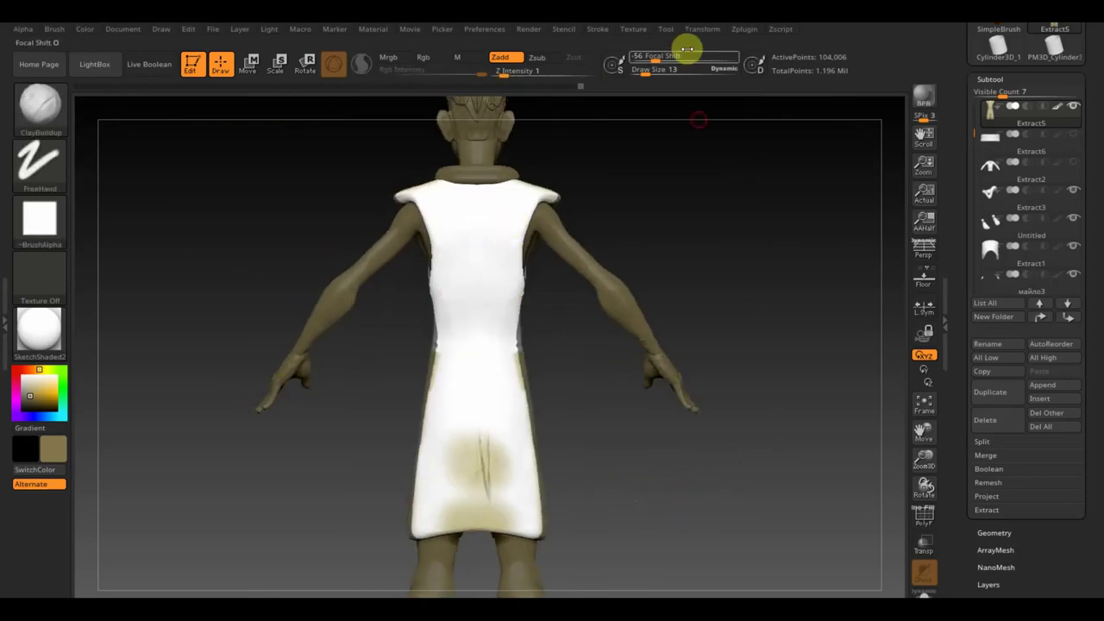
pyautogui.moveTo(645, 74); pyautogui.dragTo(655, 74)
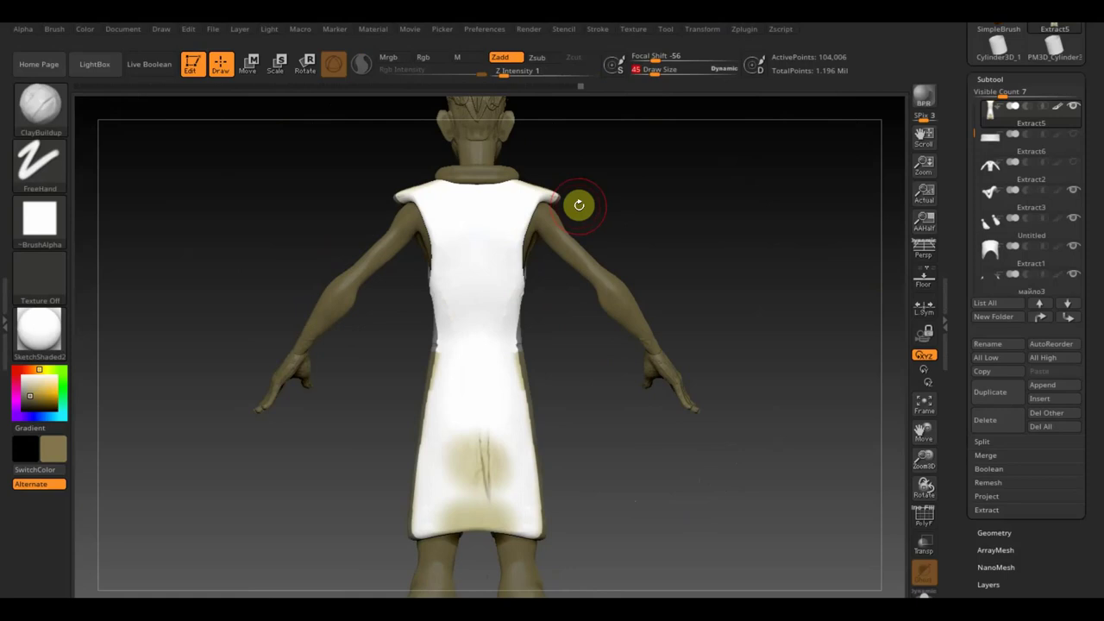
# Bring up the robe reference photo in Spotlight, then resize, straighten and make it semi-transparent over the robe
pyautogui.hotkey('shift', 'z')
pyautogui.press('z')
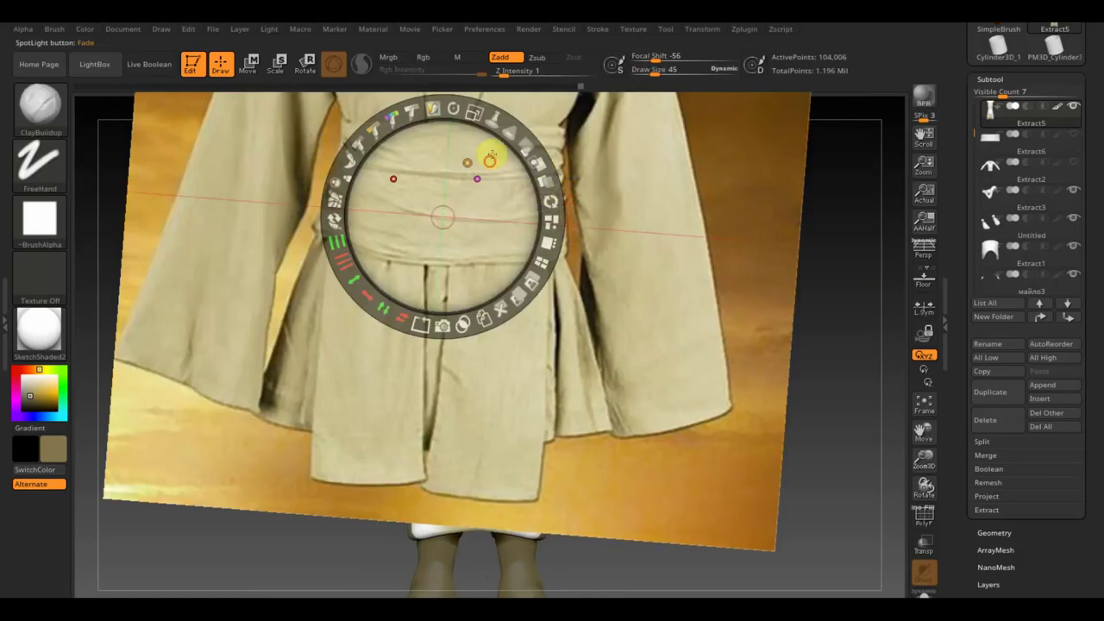
pyautogui.moveTo(489, 160)
pyautogui.mouseDown()
pyautogui.moveTo(528, 287)
pyautogui.moveTo(488, 264)
pyautogui.moveTo(431, 253)
pyautogui.mouseUp()
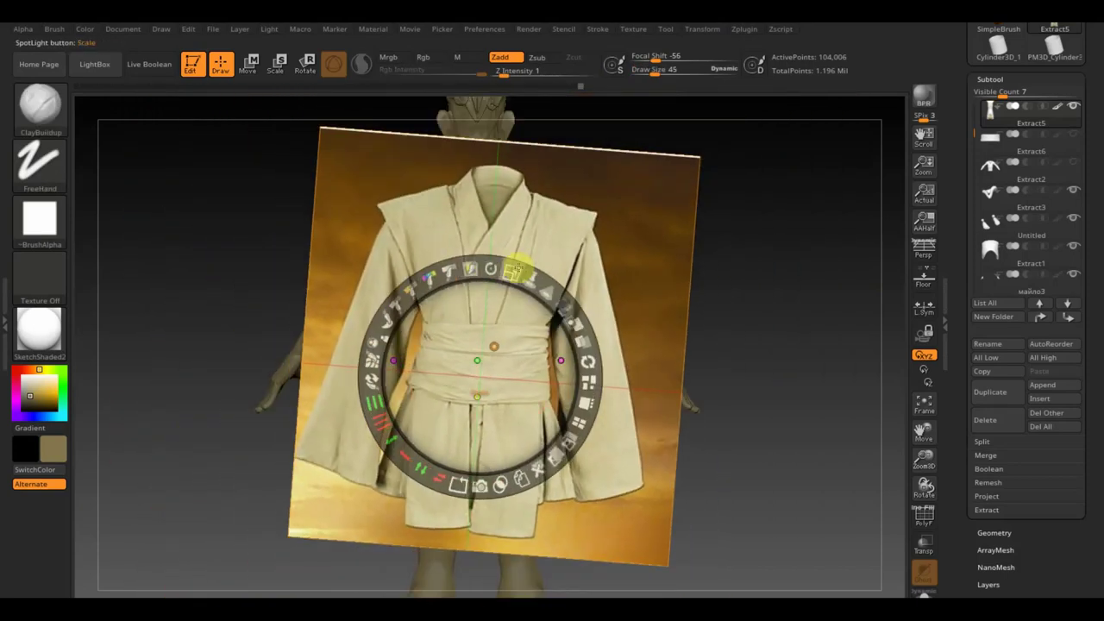
pyautogui.moveTo(512, 274)
pyautogui.mouseDown()
pyautogui.moveTo(527, 269)
pyautogui.moveTo(483, 261)
pyautogui.moveTo(494, 280)
pyautogui.mouseUp()
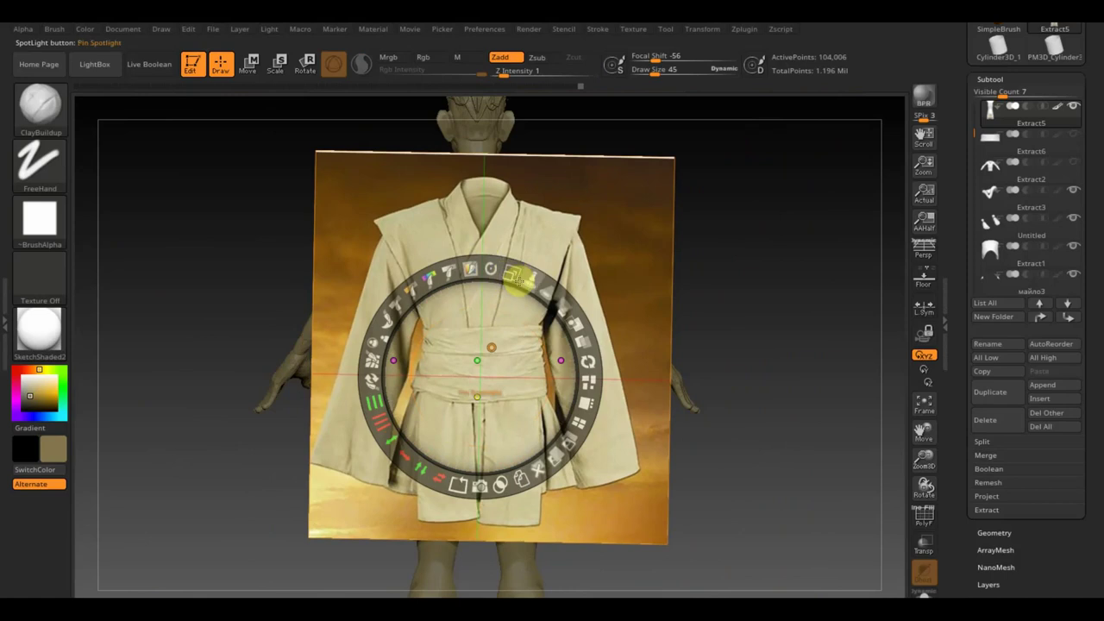
pyautogui.moveTo(572, 302); pyautogui.dragTo(492, 268)
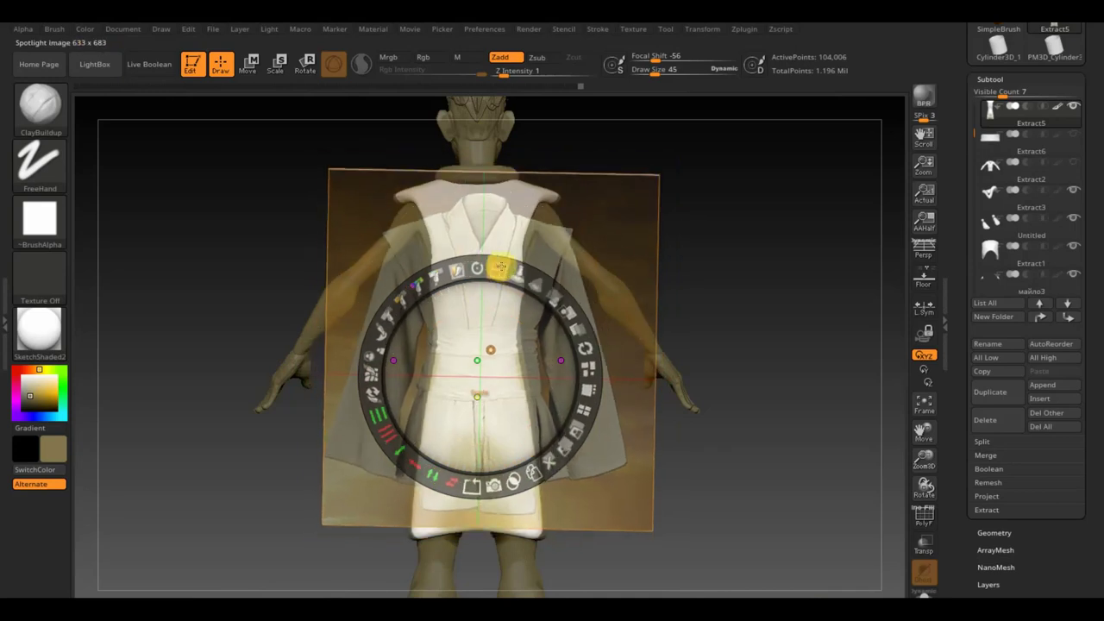
pyautogui.moveTo(493, 310); pyautogui.dragTo(489, 267)
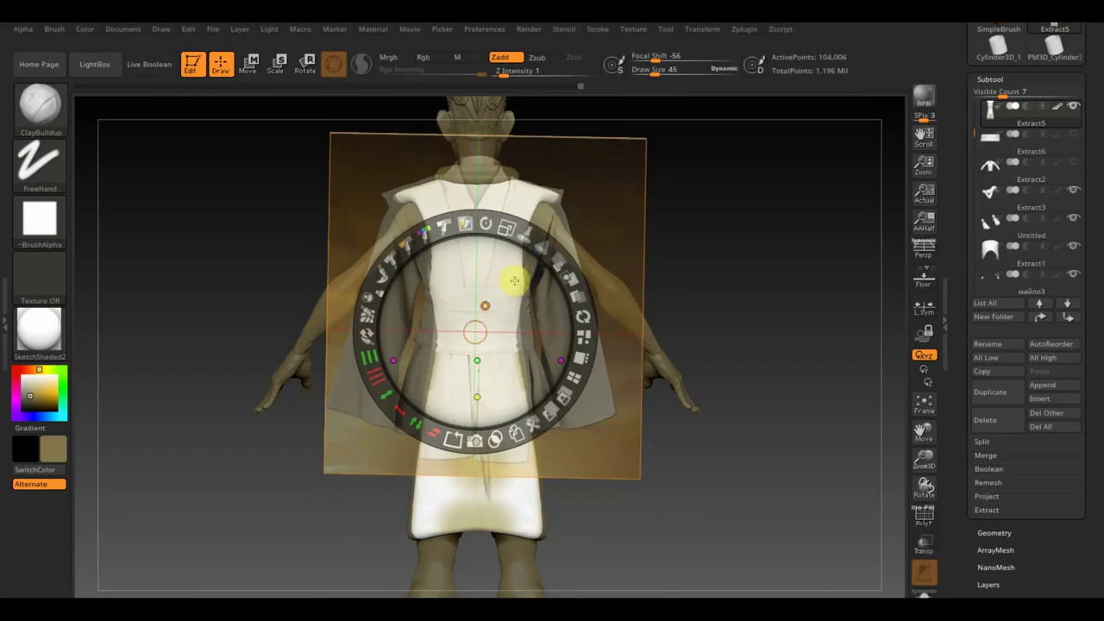
# Make the reference photo fully opaque again and select the Standard brush for colour painting
pyautogui.click(507, 278)
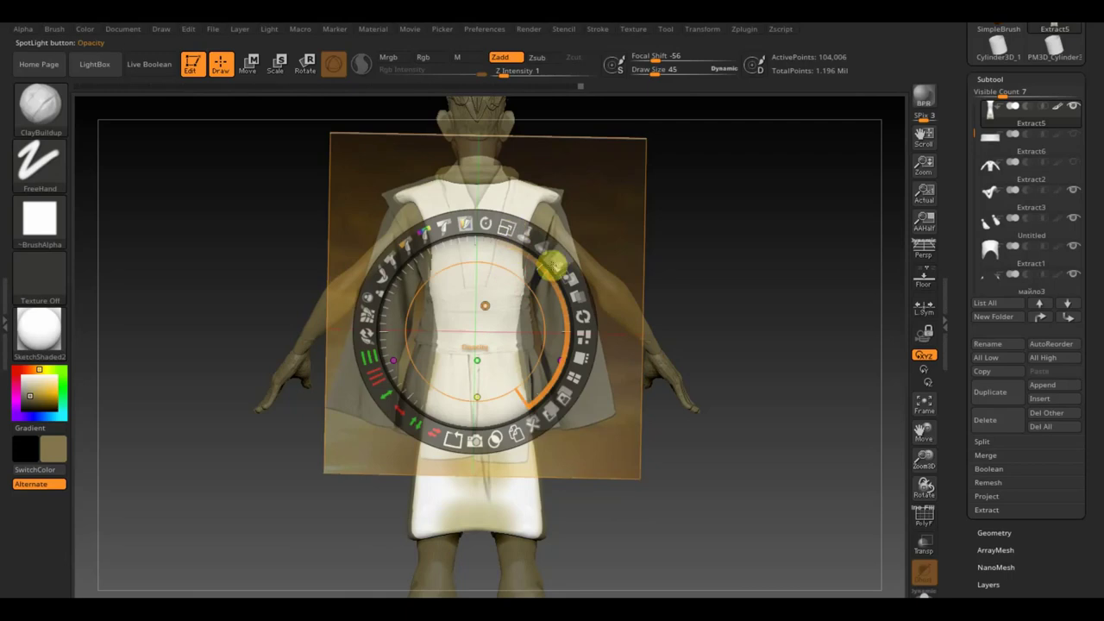
pyautogui.moveTo(557, 258); pyautogui.dragTo(574, 302)
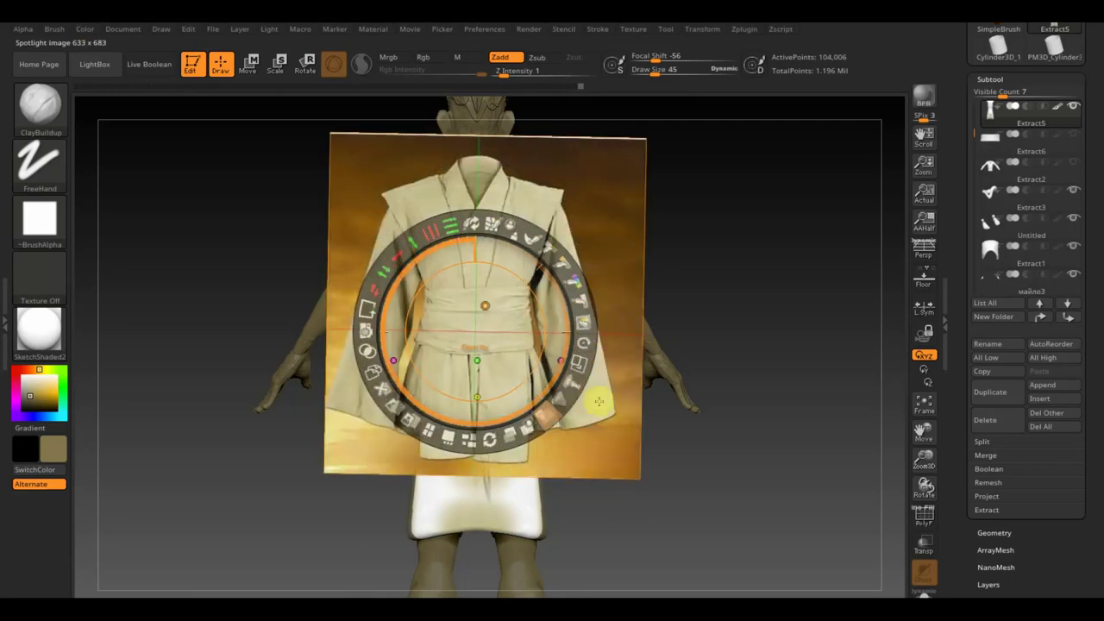
pyautogui.press('z')
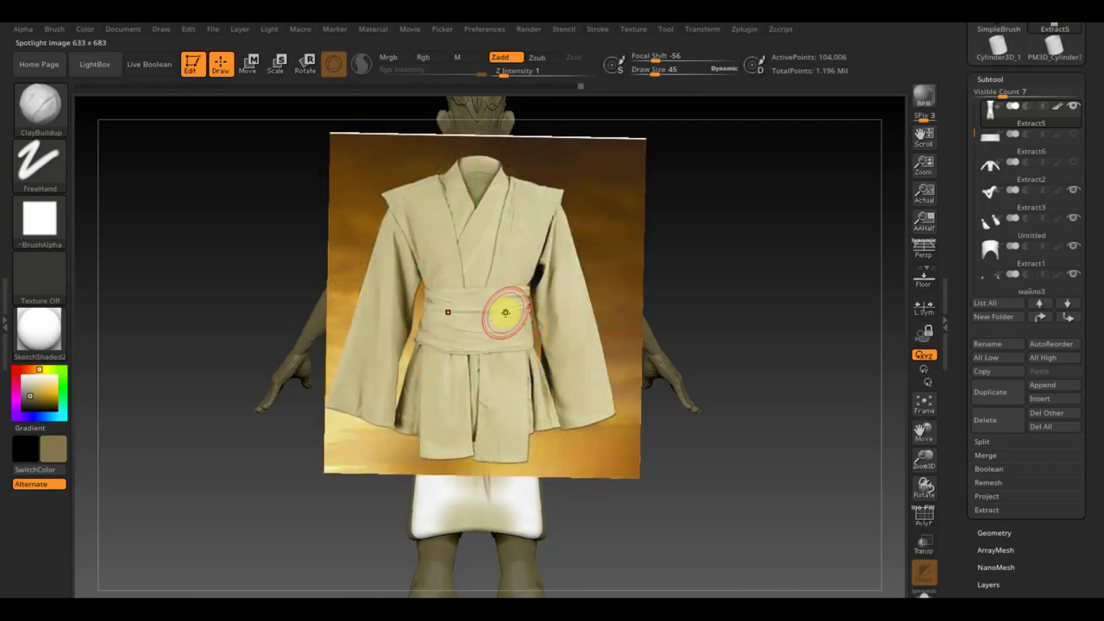
pyautogui.click(39, 105)
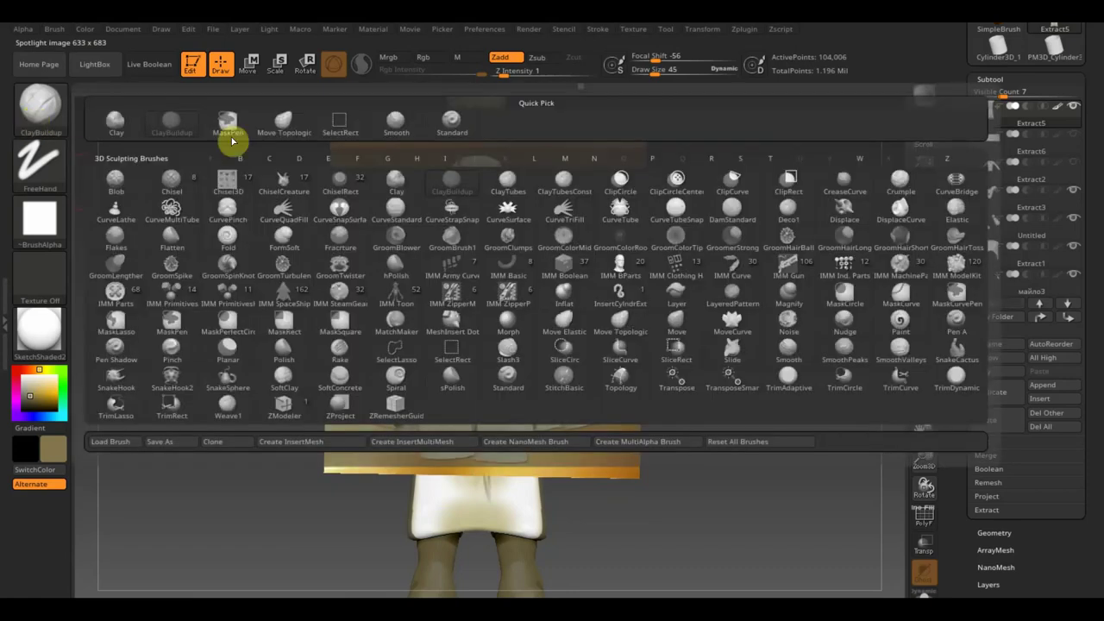
pyautogui.click(445, 126)
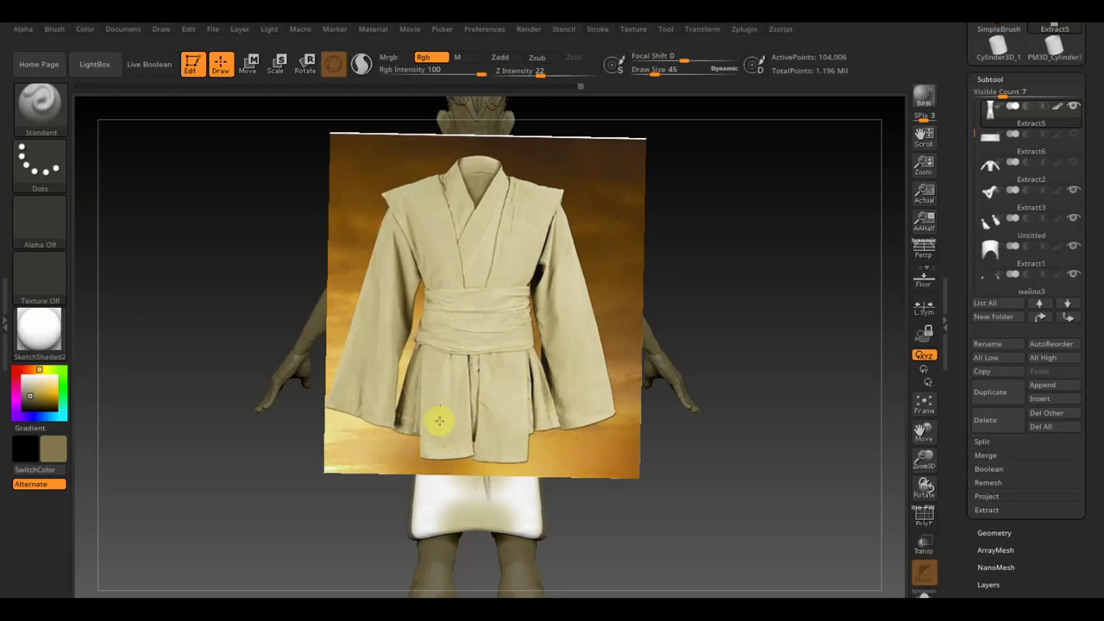
# Hide the reference to check the painted back from the side, then bring it back enlarged and semi-transparent
pyautogui.hotkey('shift', 'z')
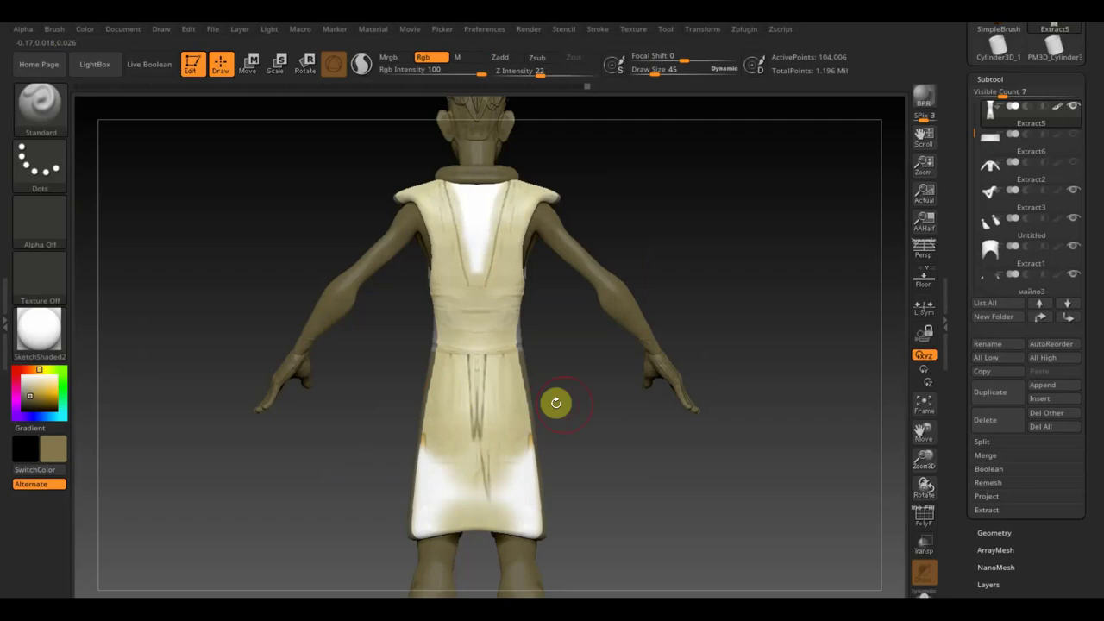
pyautogui.moveTo(556, 403)
pyautogui.mouseDown()
pyautogui.moveTo(661, 411)
pyautogui.moveTo(579, 403)
pyautogui.moveTo(593, 411)
pyautogui.mouseUp()
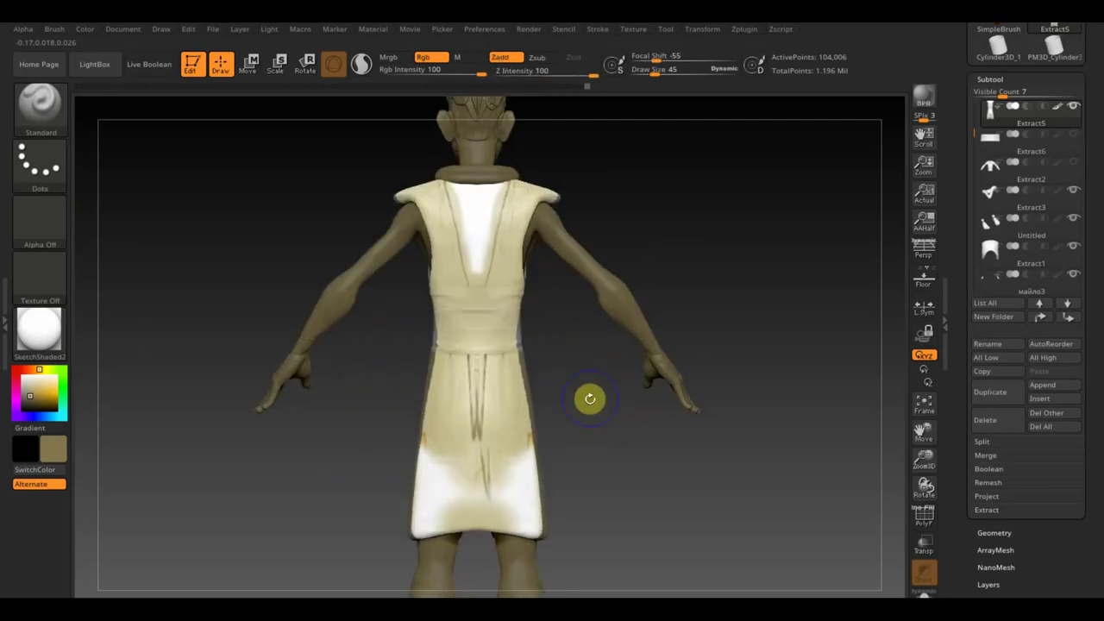
pyautogui.press('z')
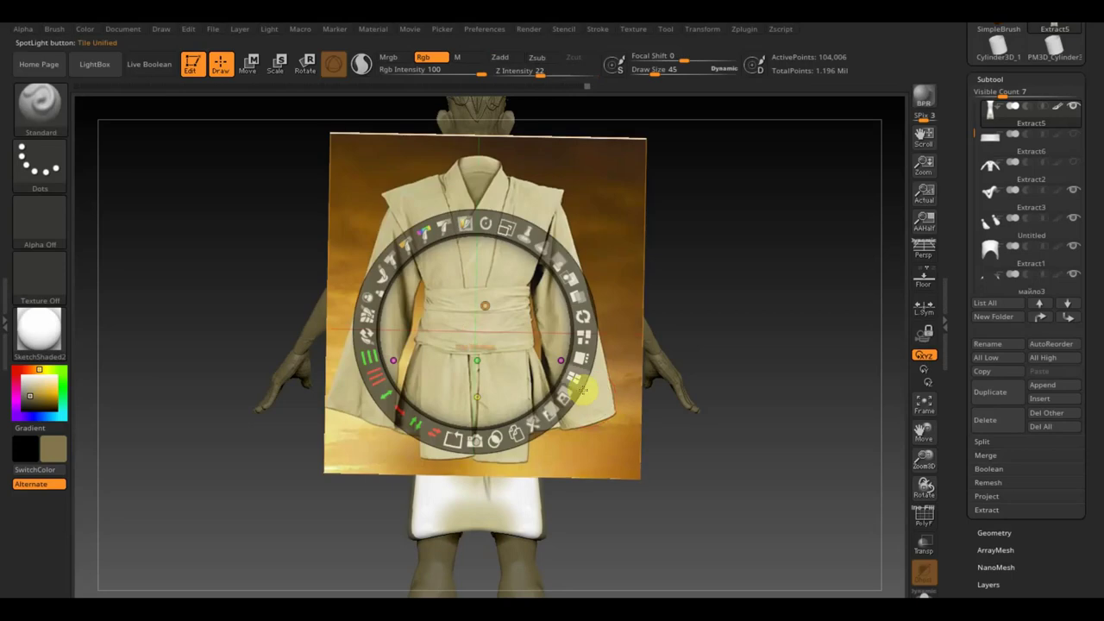
pyautogui.moveTo(510, 224); pyautogui.dragTo(532, 229)
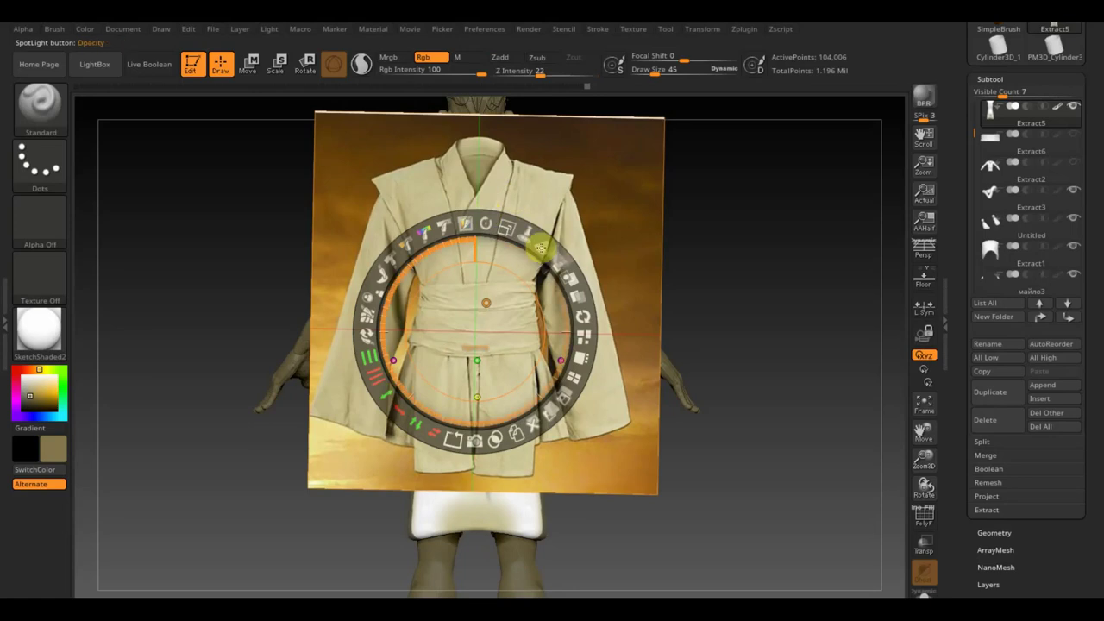
pyautogui.moveTo(562, 253)
pyautogui.mouseDown()
pyautogui.moveTo(478, 242)
pyautogui.moveTo(479, 207)
pyautogui.moveTo(492, 222)
pyautogui.mouseUp()
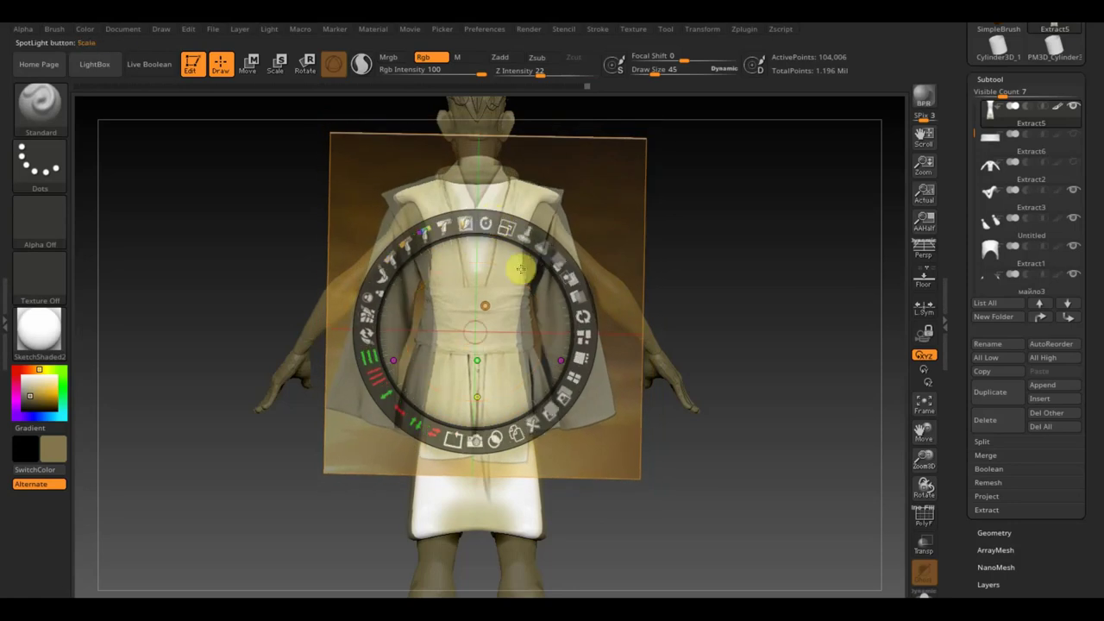
# Set the robe reference to full opacity, then hide its control wheel and the reference itself
pyautogui.click(550, 257)
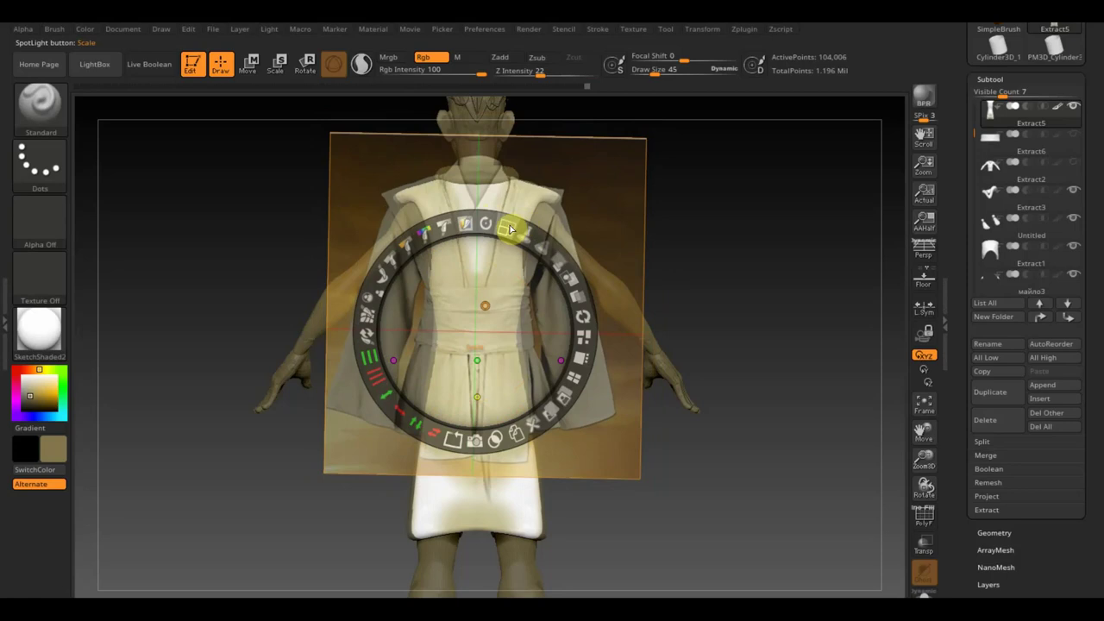
pyautogui.moveTo(563, 252); pyautogui.dragTo(548, 395)
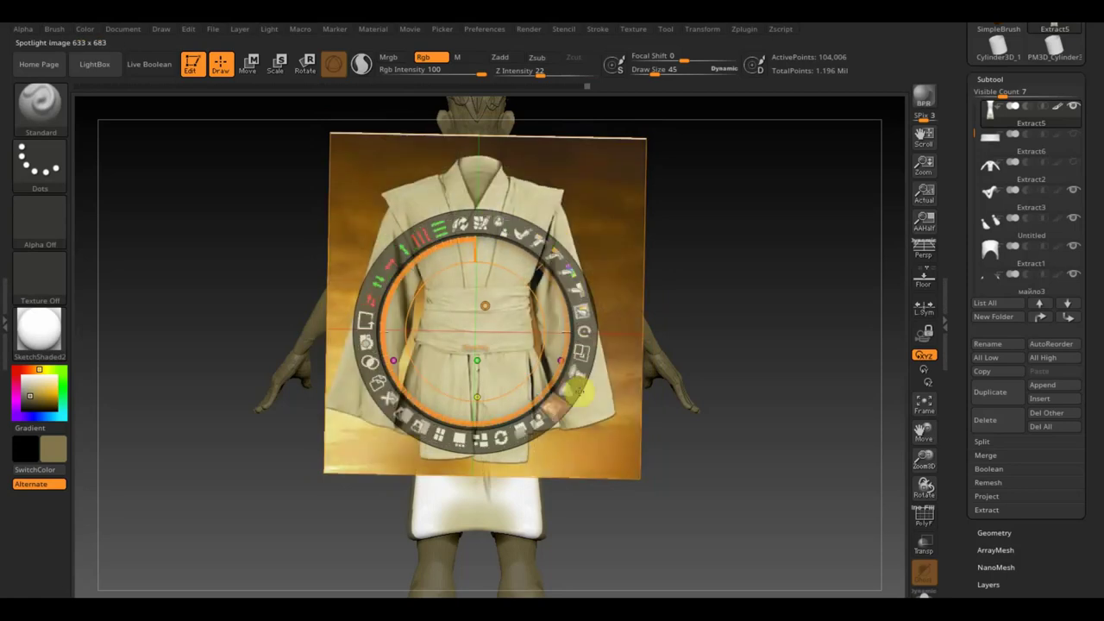
pyautogui.press('z')
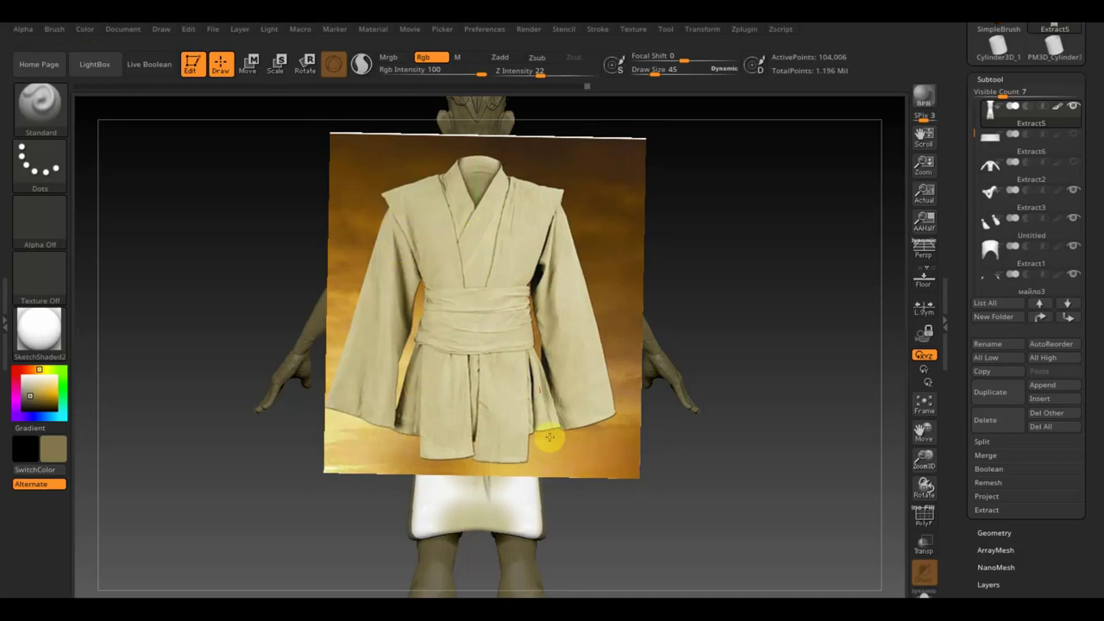
pyautogui.hotkey('shift', 'z')
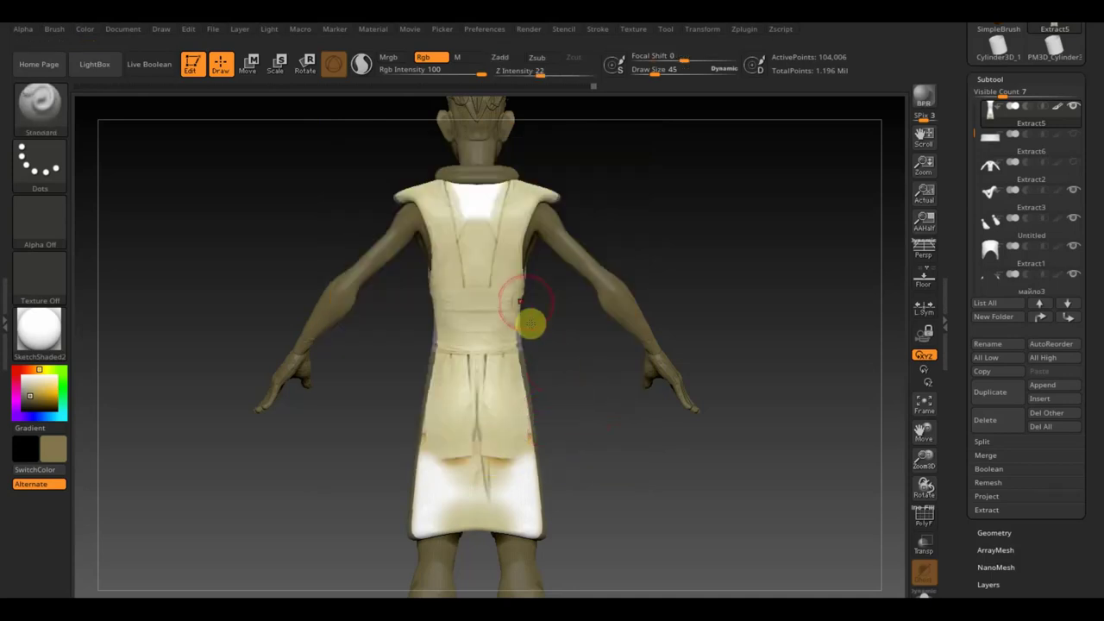
# Shrink the brush, frame the robe's back, and save the project
pyautogui.click(653, 72)
pyautogui.write('14')
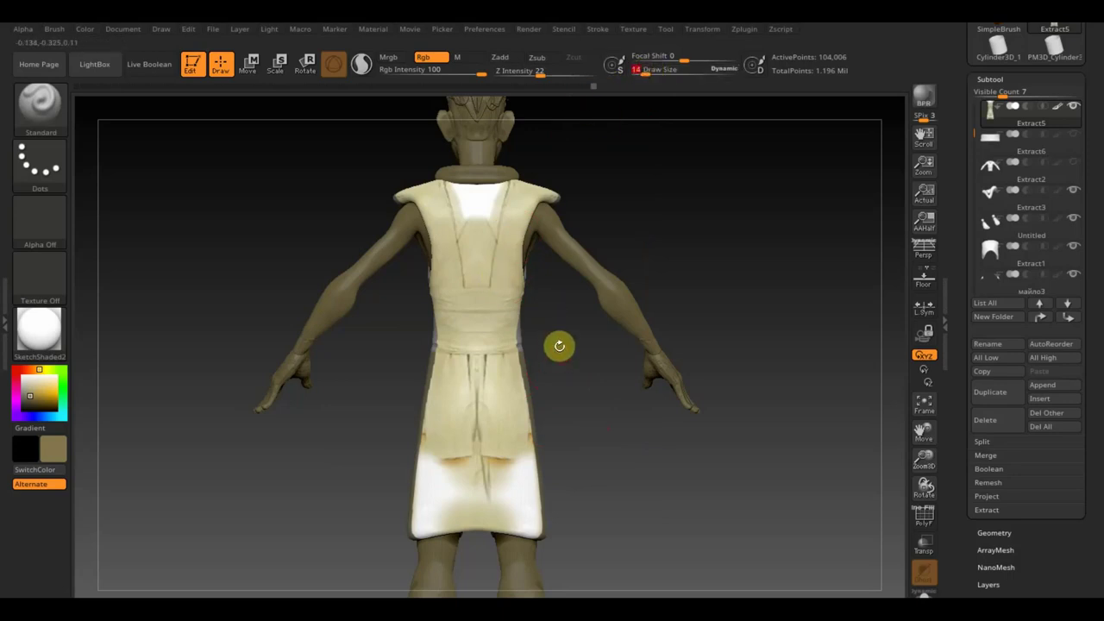
pyautogui.moveTo(559, 345)
pyautogui.mouseDown()
pyautogui.moveTo(548, 361)
pyautogui.moveTo(558, 360)
pyautogui.mouseUp()
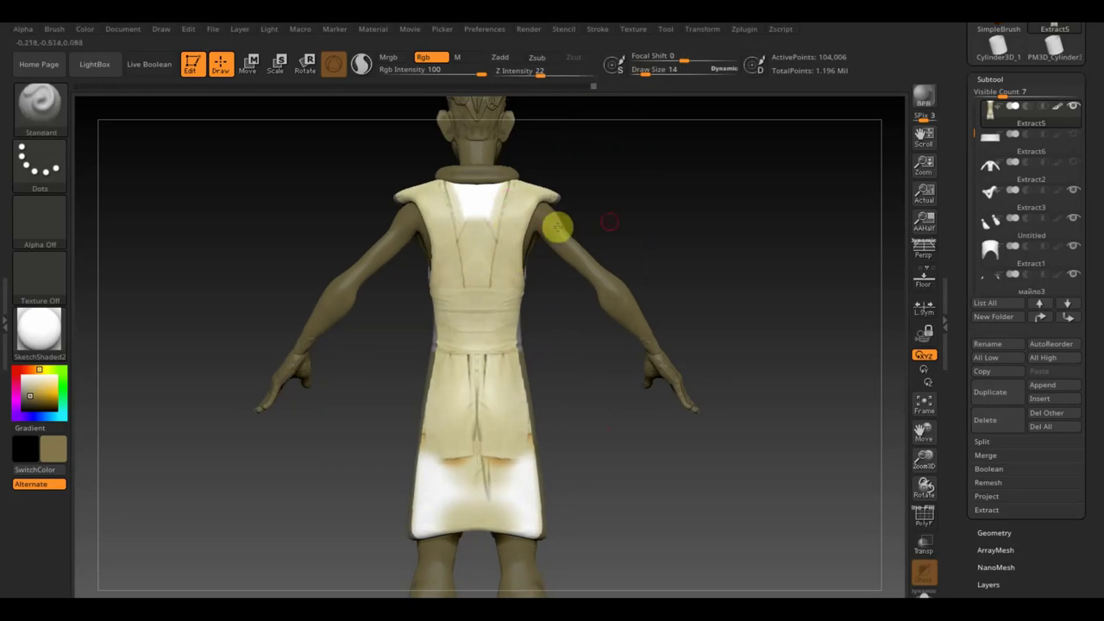
pyautogui.moveTo(660, 219)
pyautogui.keyDown('alt'); pyautogui.mouseDown()
pyautogui.moveTo(662, 250)
pyautogui.moveTo(655, 226)
pyautogui.mouseUp(); pyautogui.keyUp('alt')
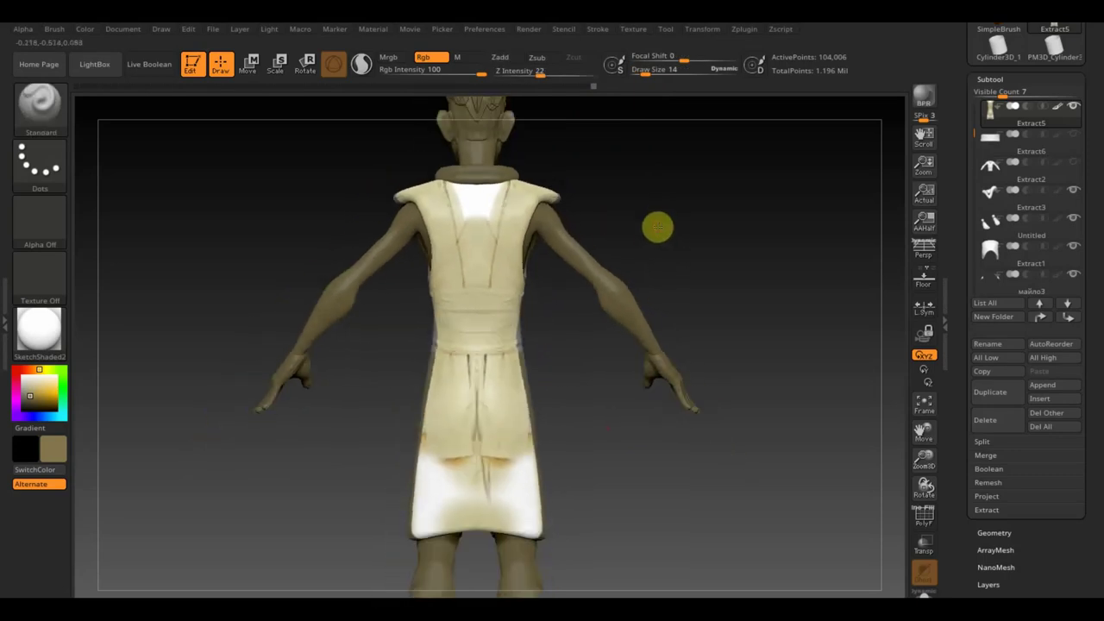
pyautogui.hotkey('ctrl', 's')
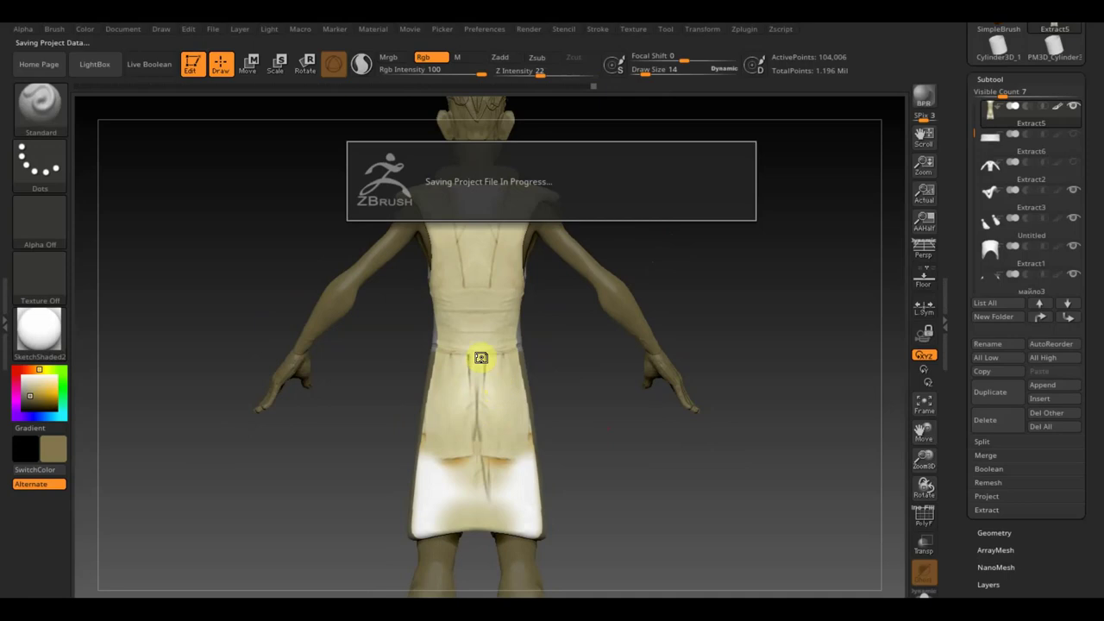
# Polypaint the white skirt and upper-back patches light tan at Draw Size 36
pyautogui.moveTo(497, 470); pyautogui.dragTo(502, 417)
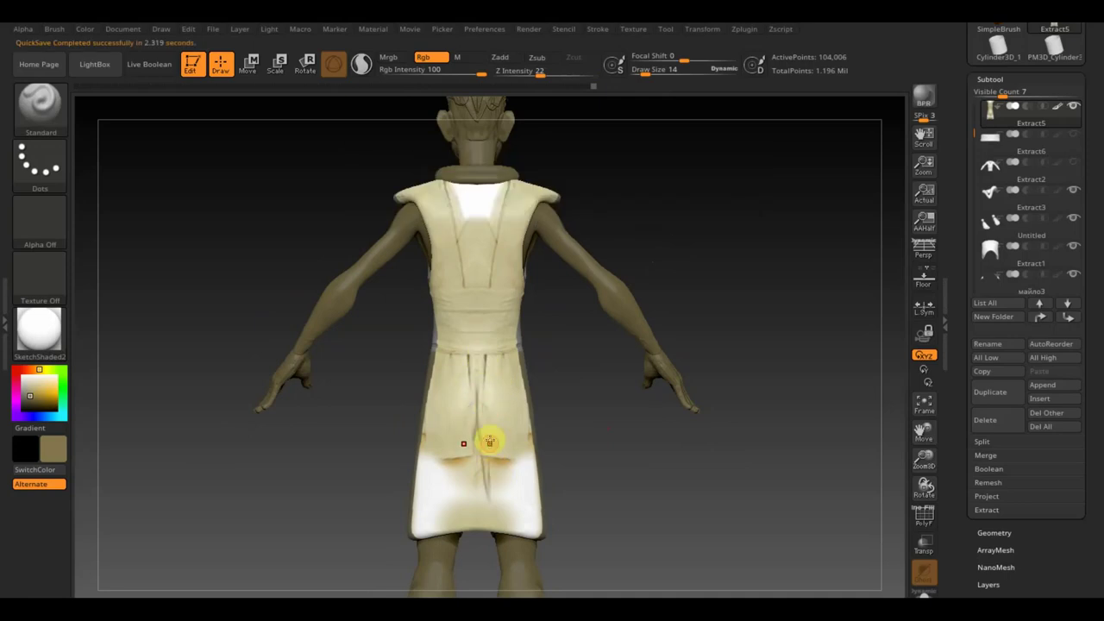
pyautogui.press('c')
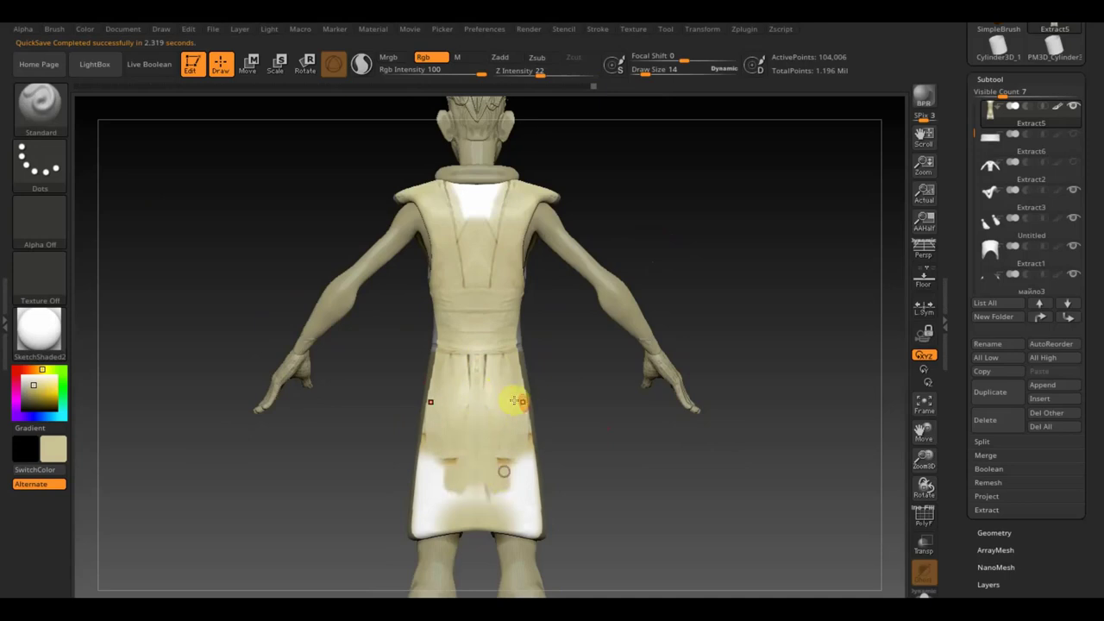
pyautogui.moveTo(642, 69); pyautogui.dragTo(653, 69)
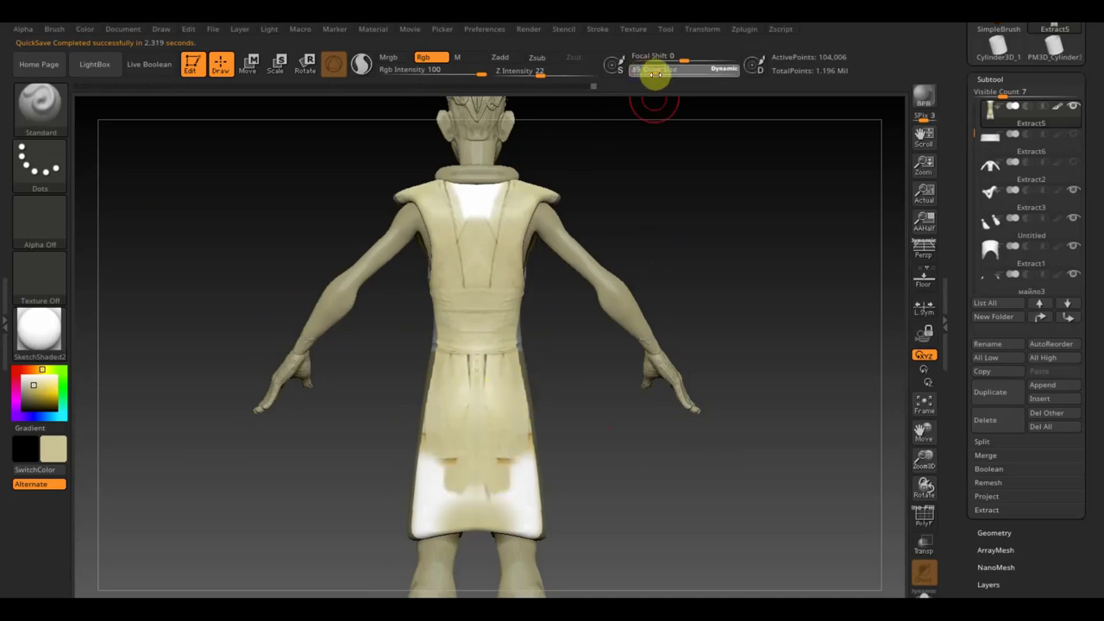
pyautogui.moveTo(517, 440)
pyautogui.mouseDown()
pyautogui.moveTo(508, 513)
pyautogui.moveTo(471, 492)
pyautogui.moveTo(428, 542)
pyautogui.moveTo(422, 451)
pyautogui.moveTo(402, 485)
pyautogui.moveTo(424, 423)
pyautogui.moveTo(422, 466)
pyautogui.mouseUp()
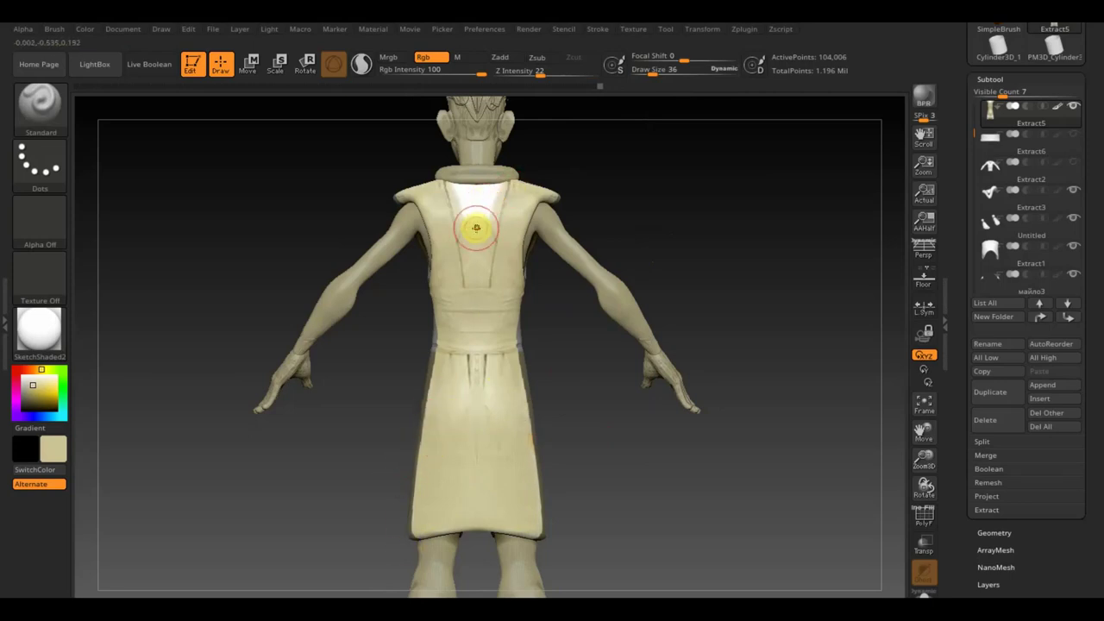
pyautogui.moveTo(470, 226)
pyautogui.mouseDown()
pyautogui.moveTo(460, 184)
pyautogui.moveTo(475, 222)
pyautogui.mouseUp()
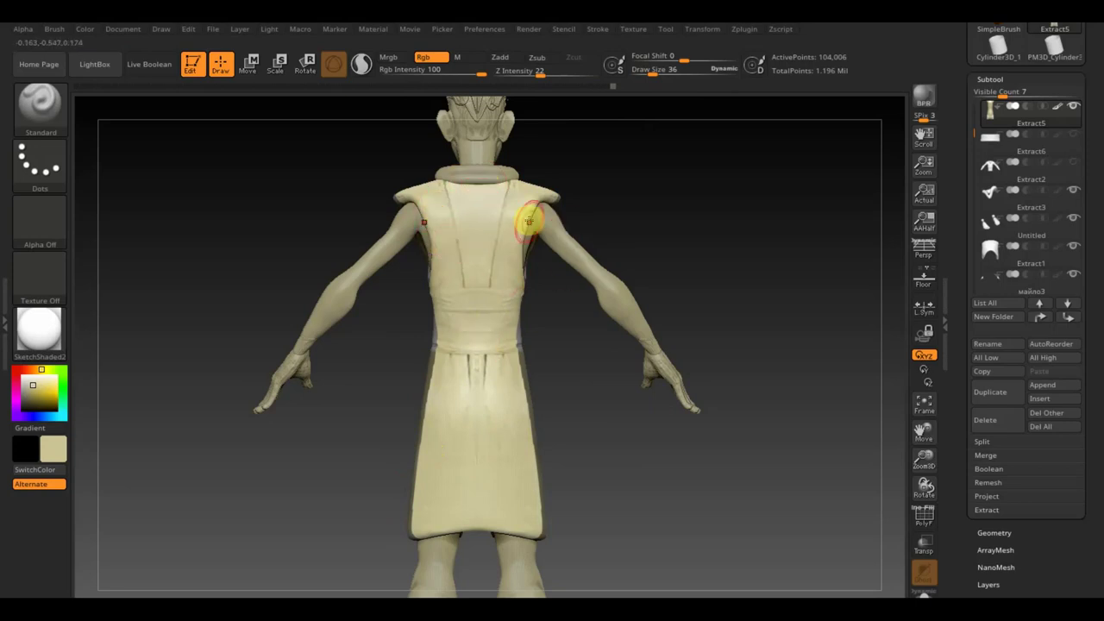
pyautogui.moveTo(524, 217); pyautogui.dragTo(535, 222)
# Reshape the robe's shoulders with Move Topological at size 89, then reduce the size to 24
pyautogui.press('b')
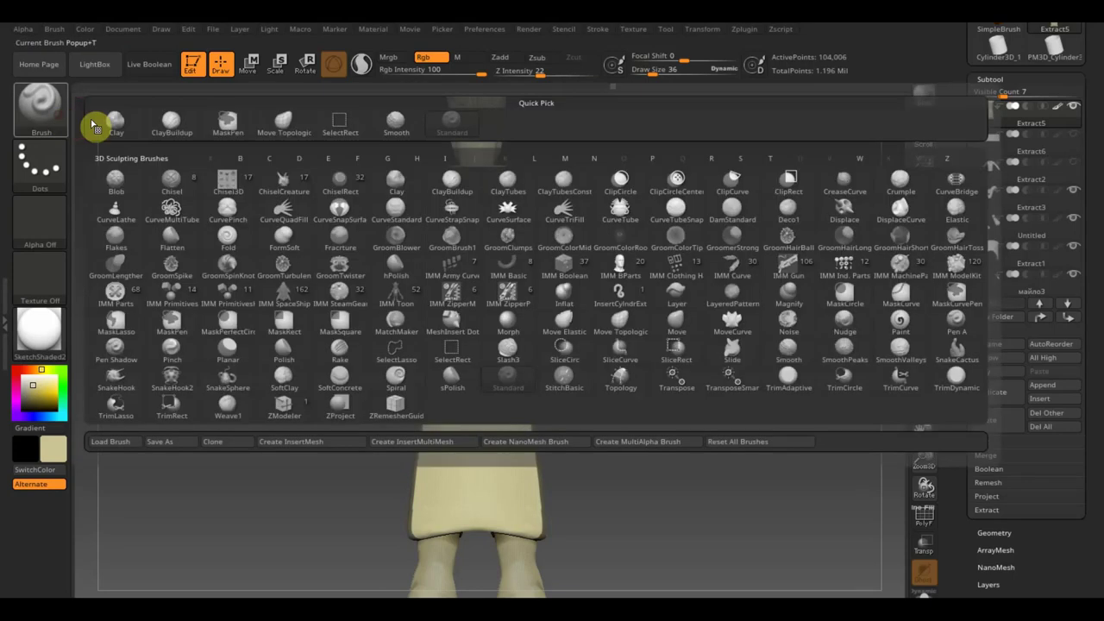
pyautogui.click(338, 121)
pyautogui.moveTo(651, 80); pyautogui.dragTo(664, 74)
pyautogui.moveTo(532, 215)
pyautogui.mouseDown()
pyautogui.moveTo(547, 221)
pyautogui.moveTo(526, 257)
pyautogui.mouseUp()
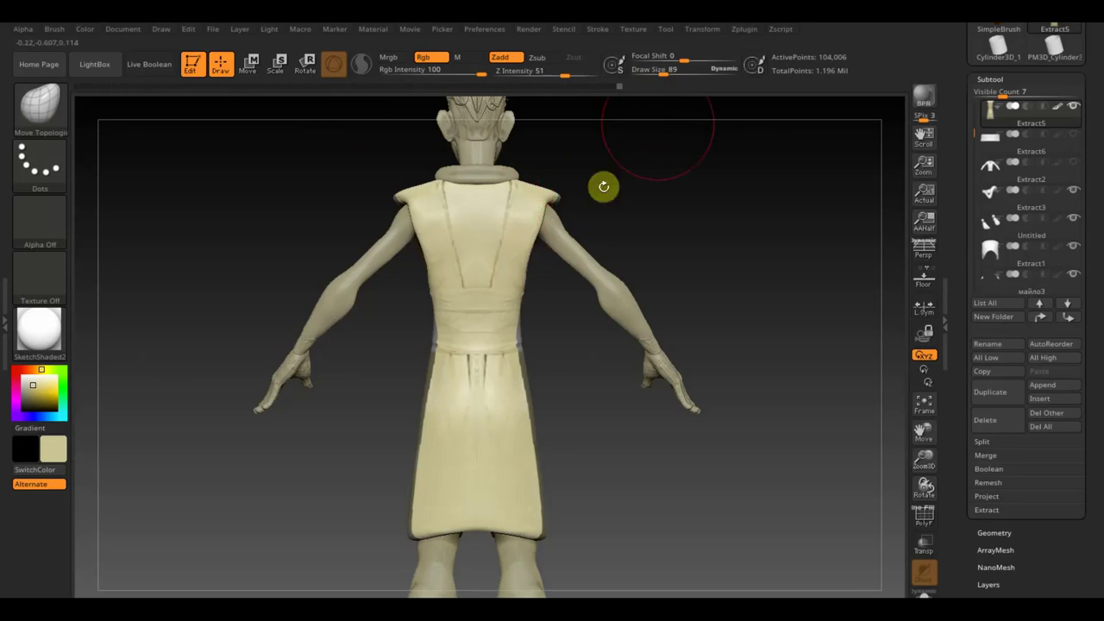
pyautogui.moveTo(662, 70); pyautogui.dragTo(646, 74)
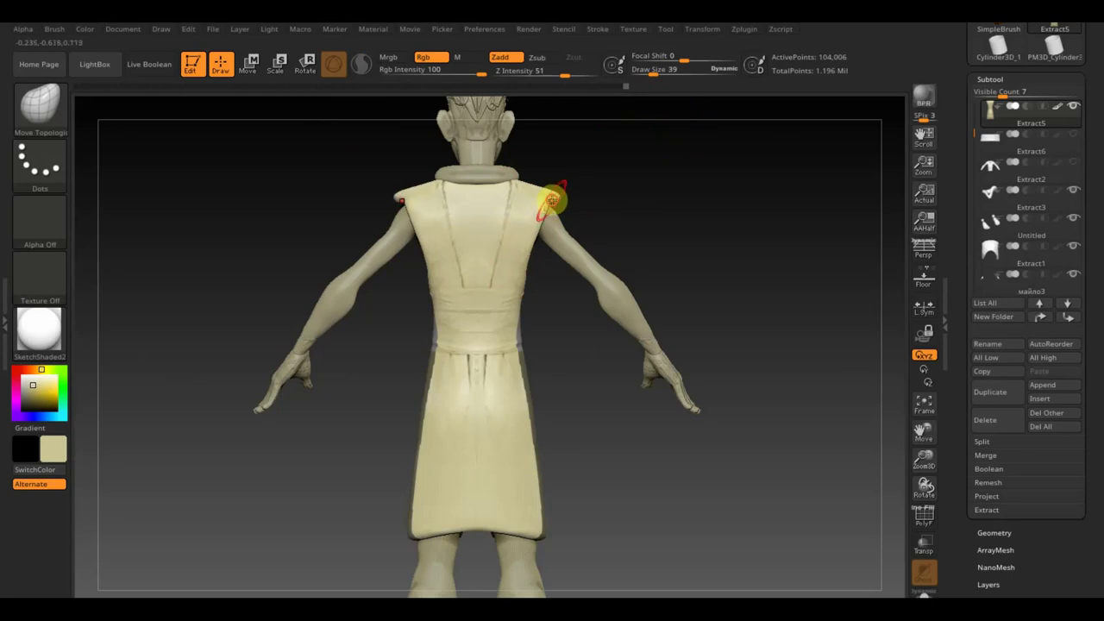
pyautogui.click(660, 66)
pyautogui.moveTo(645, 79); pyautogui.dragTo(653, 73)
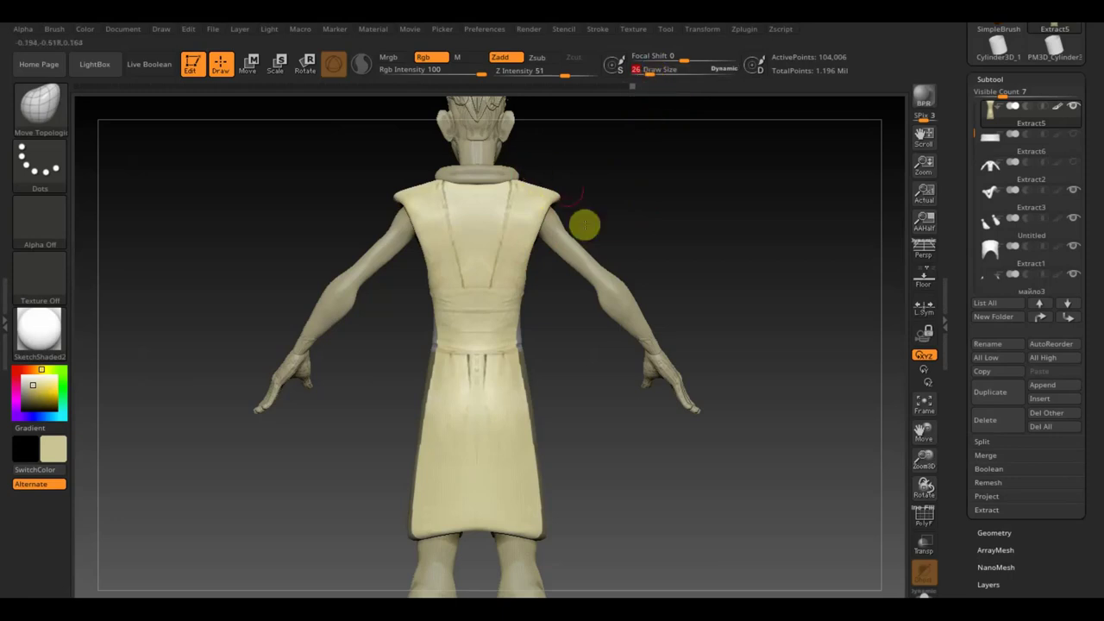
pyautogui.moveTo(648, 70); pyautogui.dragTo(649, 74)
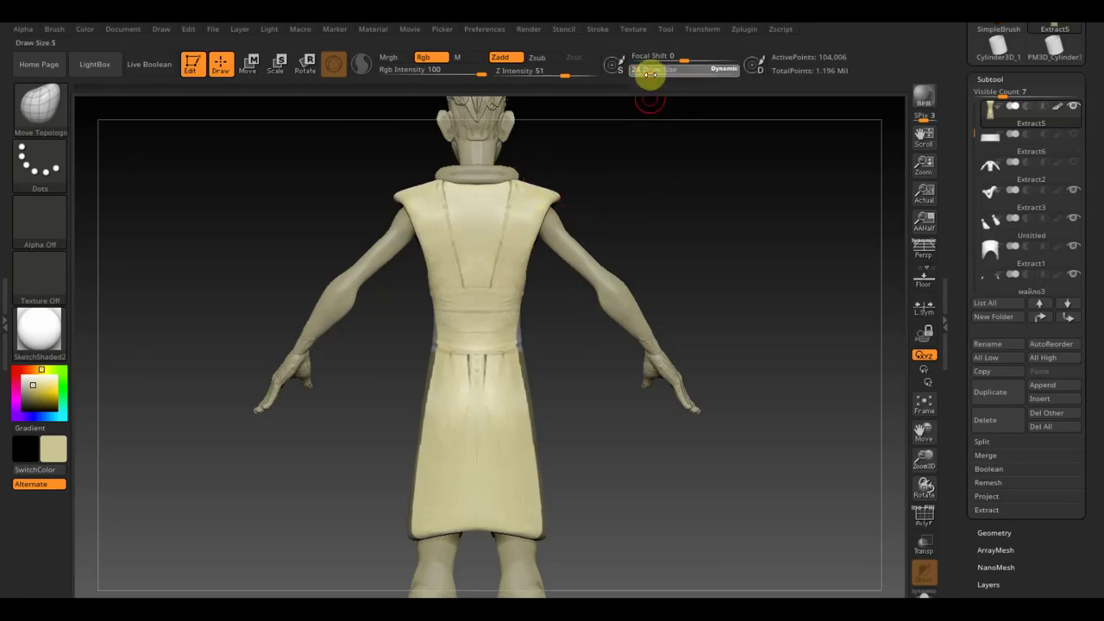
# Reselect the Standard brush and lower Rgb Intensity to about half
pyautogui.click(40, 104)
pyautogui.click(451, 121)
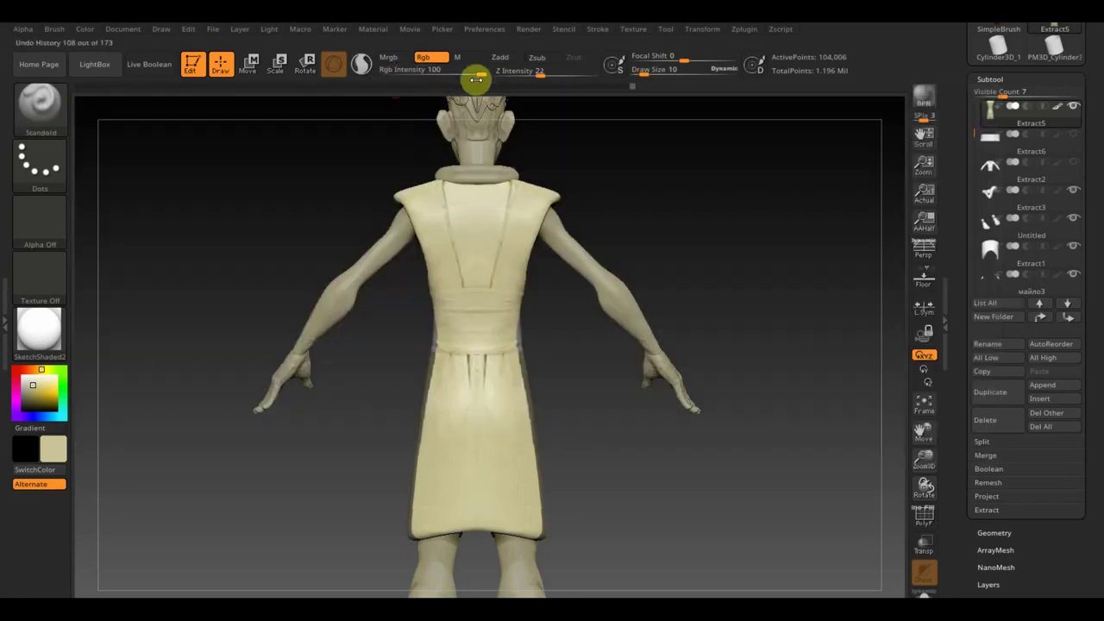
pyautogui.moveTo(473, 73)
pyautogui.mouseDown()
pyautogui.moveTo(446, 79)
pyautogui.moveTo(456, 80)
pyautogui.mouseUp()
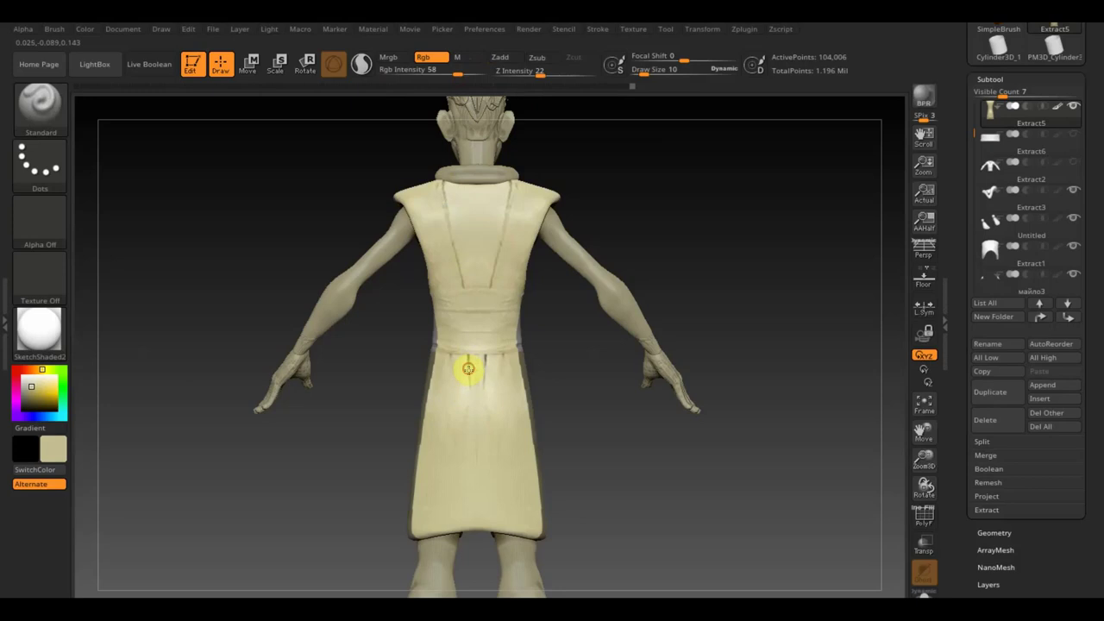
# Switch to the olive colour at Rgb Intensity 100 with a very small brush
pyautogui.press('c')
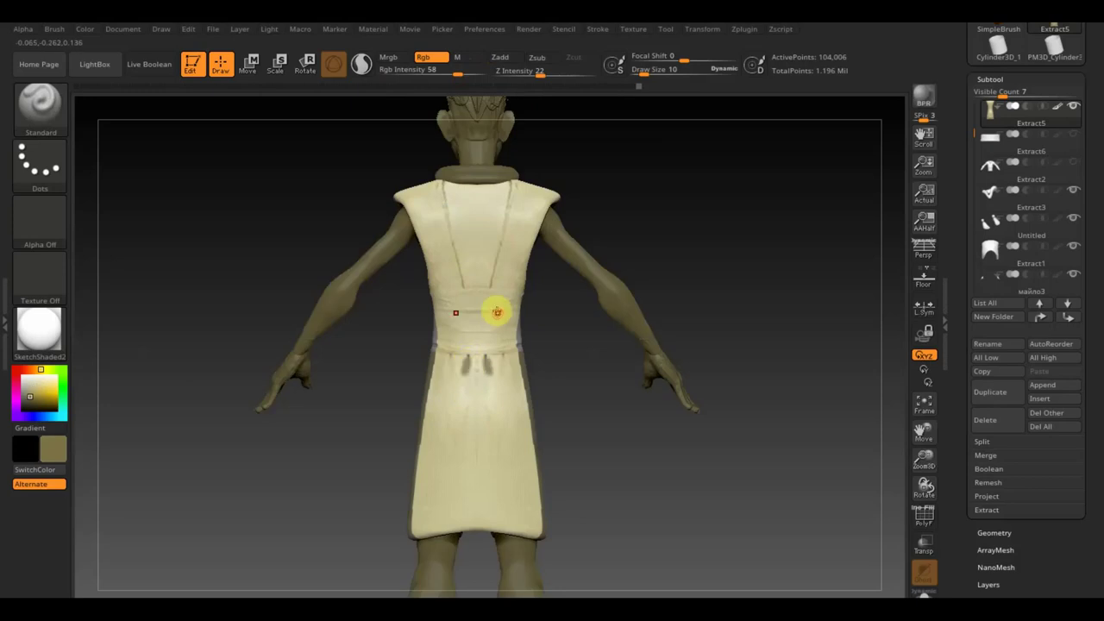
pyautogui.press('shift')
pyautogui.moveTo(453, 71); pyautogui.dragTo(480, 71)
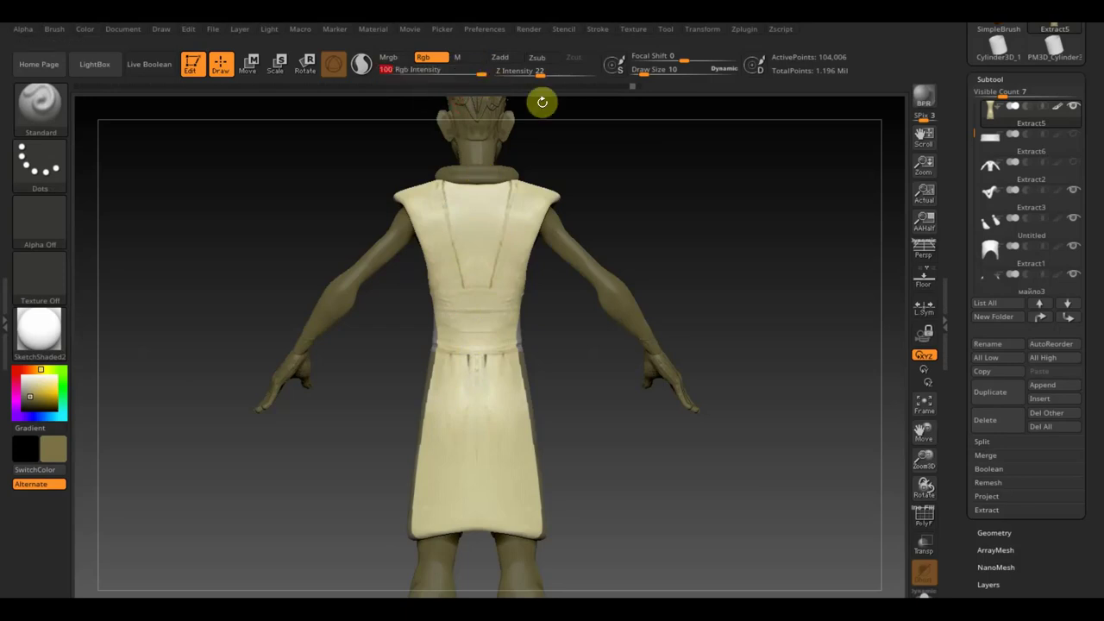
pyautogui.moveTo(642, 73); pyautogui.dragTo(644, 74)
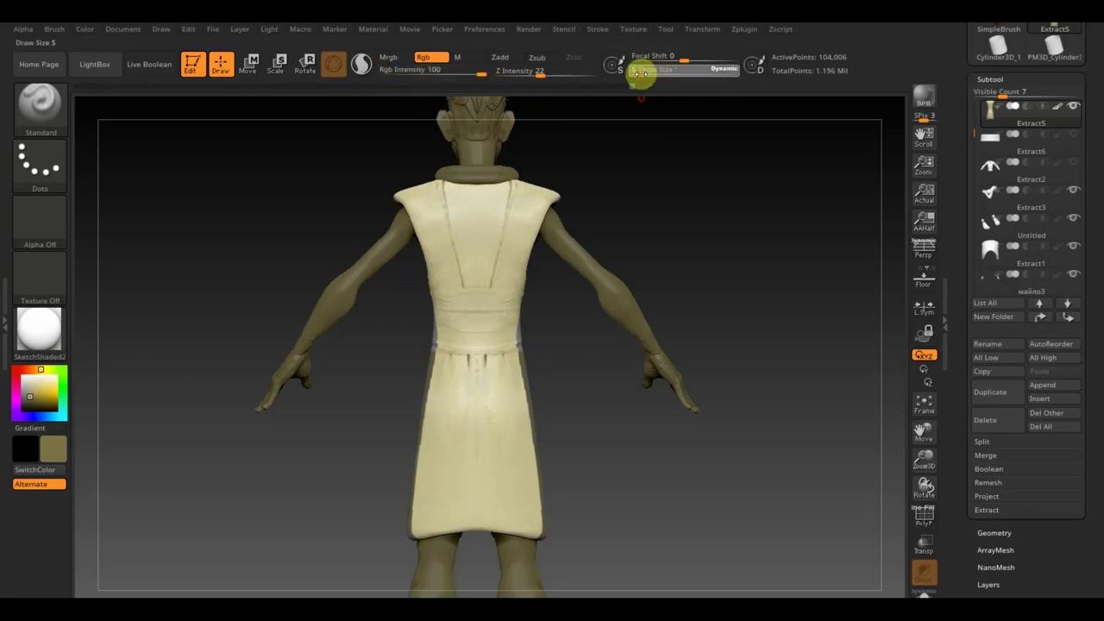
pyautogui.moveTo(639, 73); pyautogui.dragTo(637, 74)
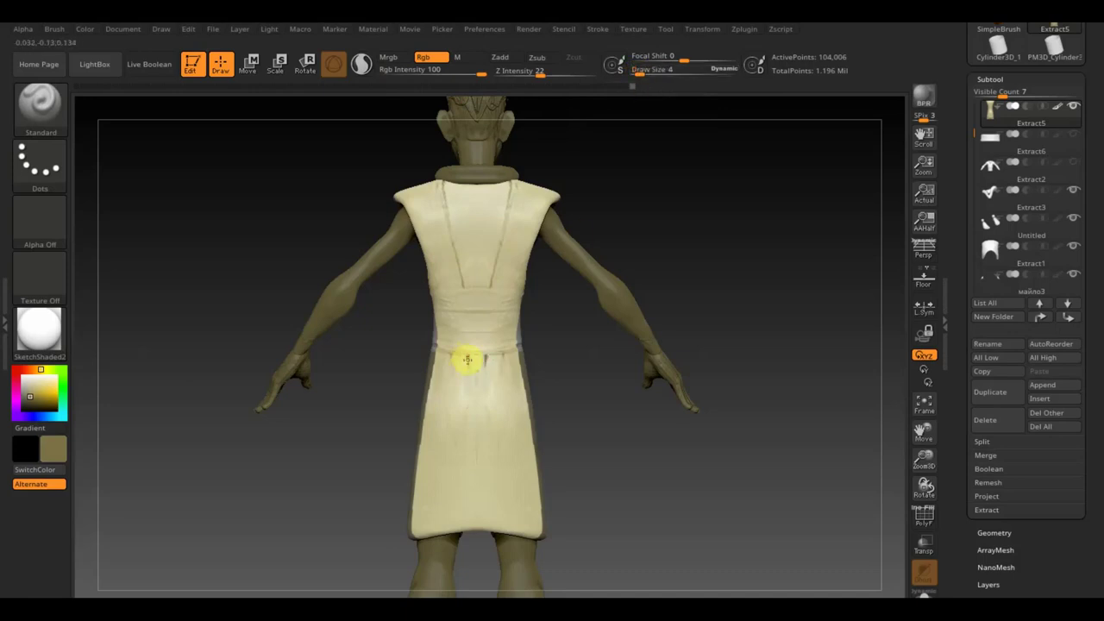
# Carve two grooves down the lower back, undo them, and mask the lower robe back
pyautogui.moveTo(464, 416); pyautogui.dragTo(453, 515)
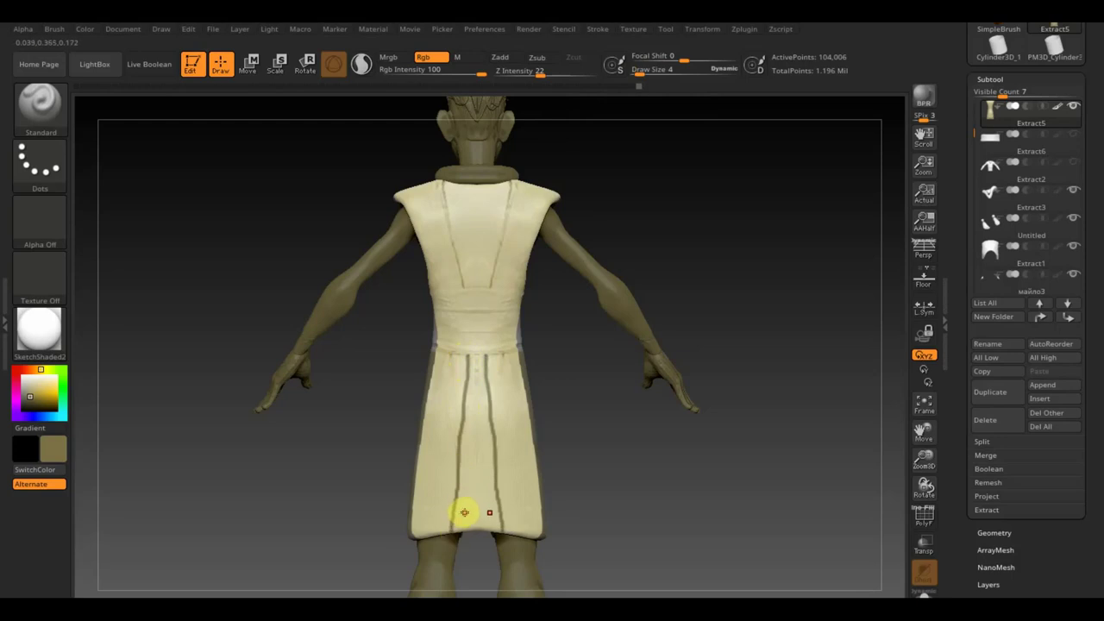
pyautogui.hotkey('ctrl', 'z')
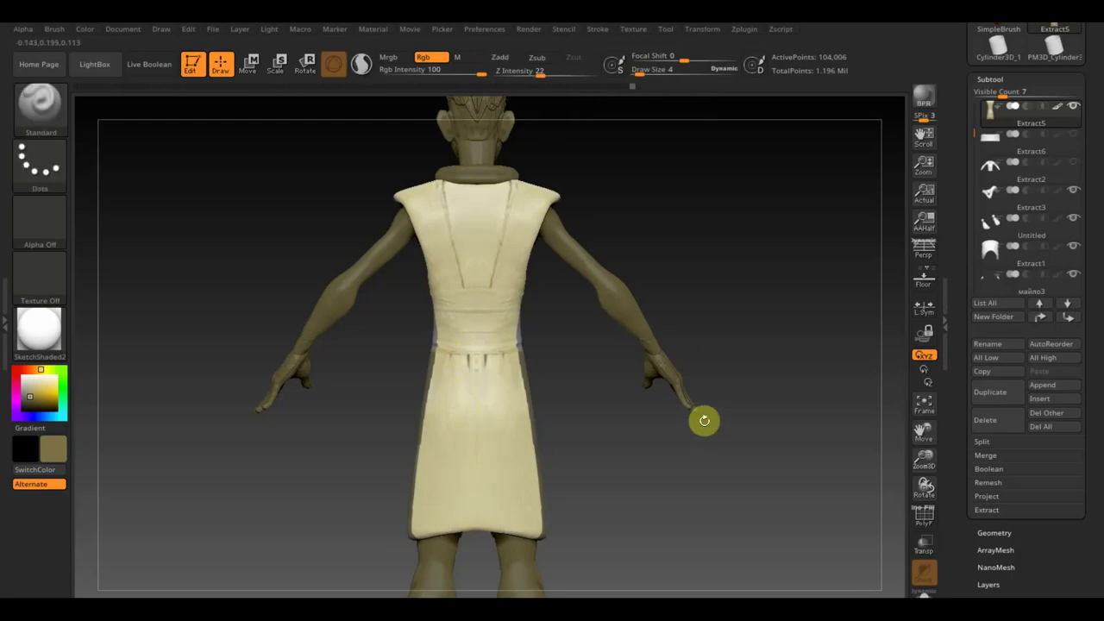
pyautogui.press('ctrl')
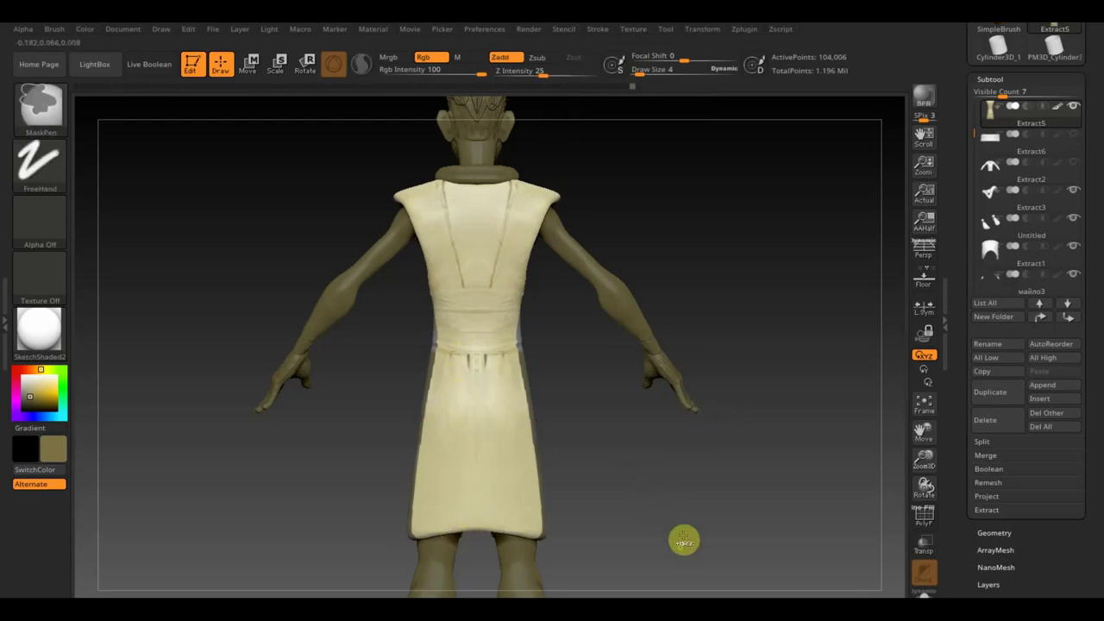
pyautogui.keyDown('ctrl'); pyautogui.moveTo(678, 551); pyautogui.dragTo(485, 323); pyautogui.keyUp('ctrl')
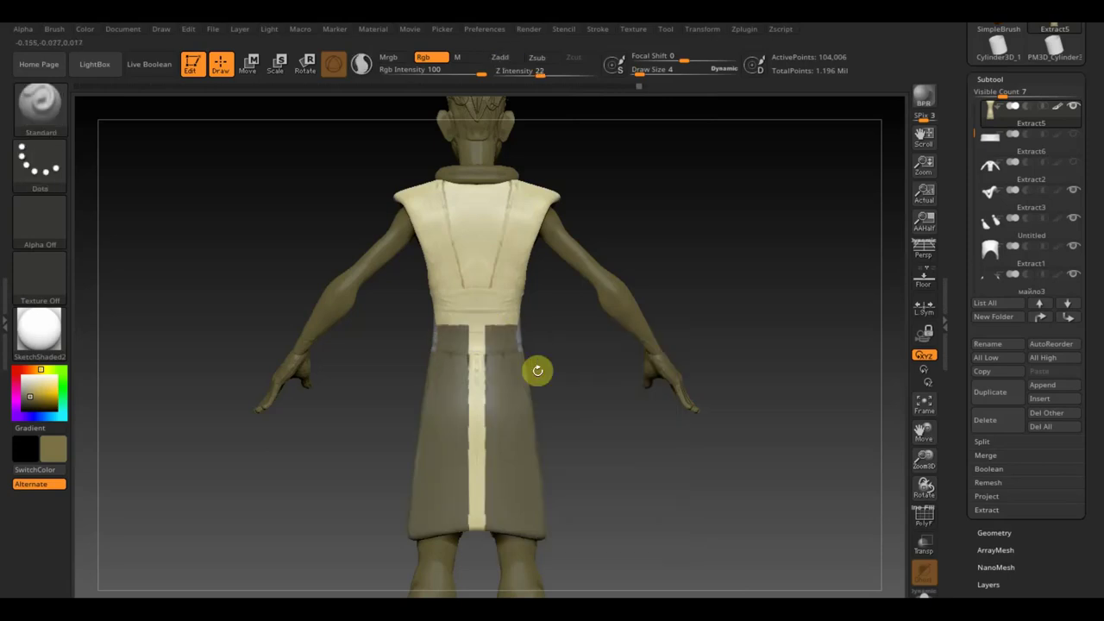
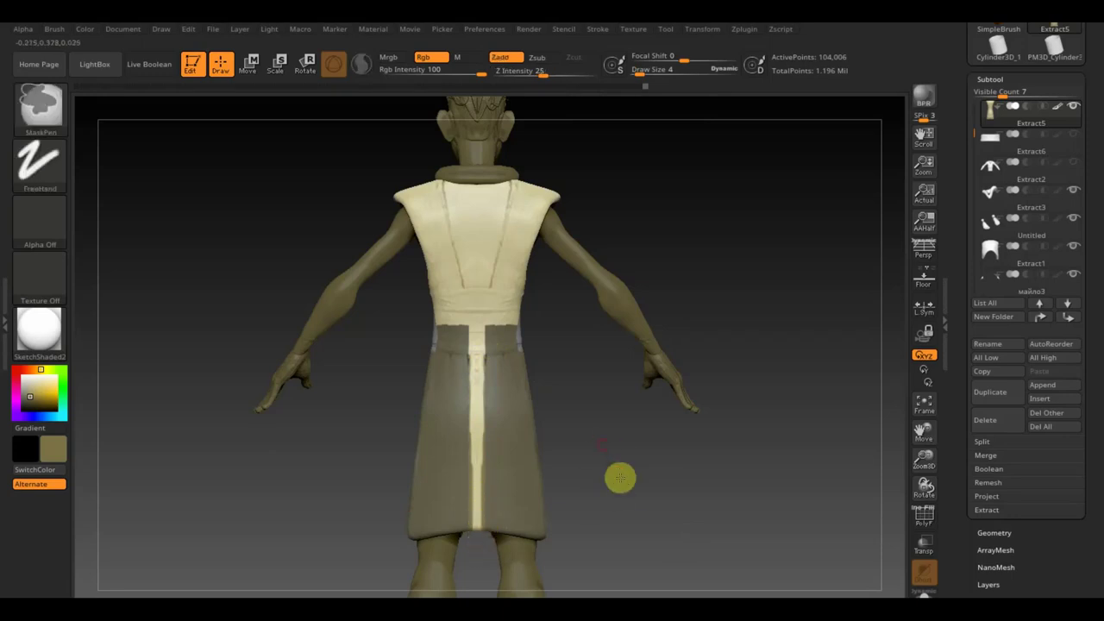
# Restore the lower-robe mask after accidentally clearing it, checking the right-side profile
pyautogui.keyDown('ctrl'); pyautogui.moveTo(618, 475); pyautogui.dragTo(574, 451); pyautogui.keyUp('ctrl')
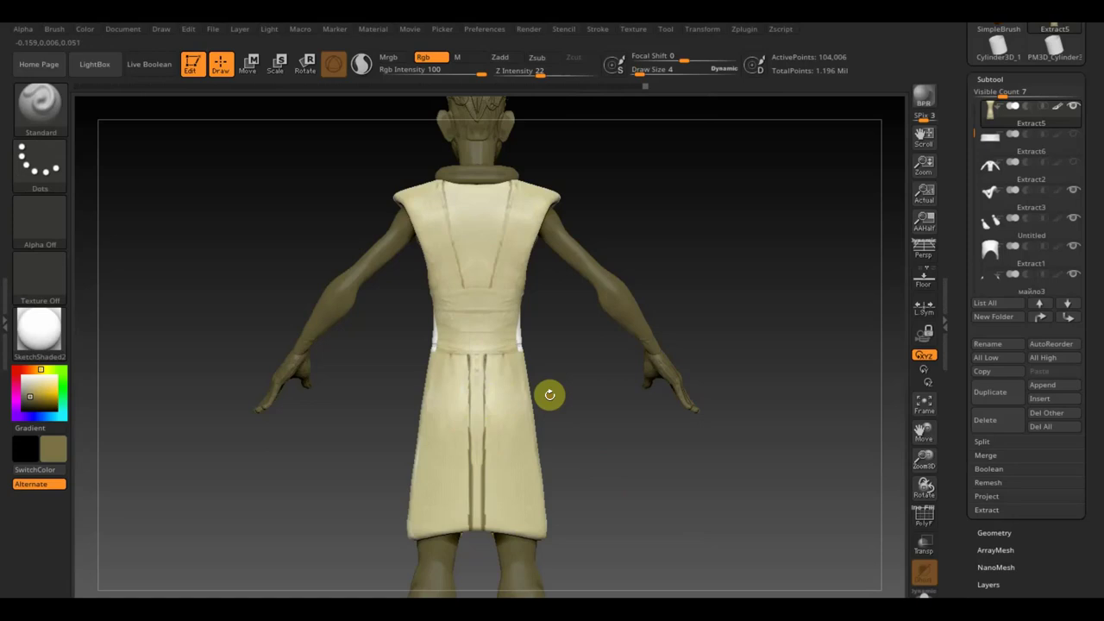
pyautogui.hotkey('ctrl', 'z')
pyautogui.press('ctrl')
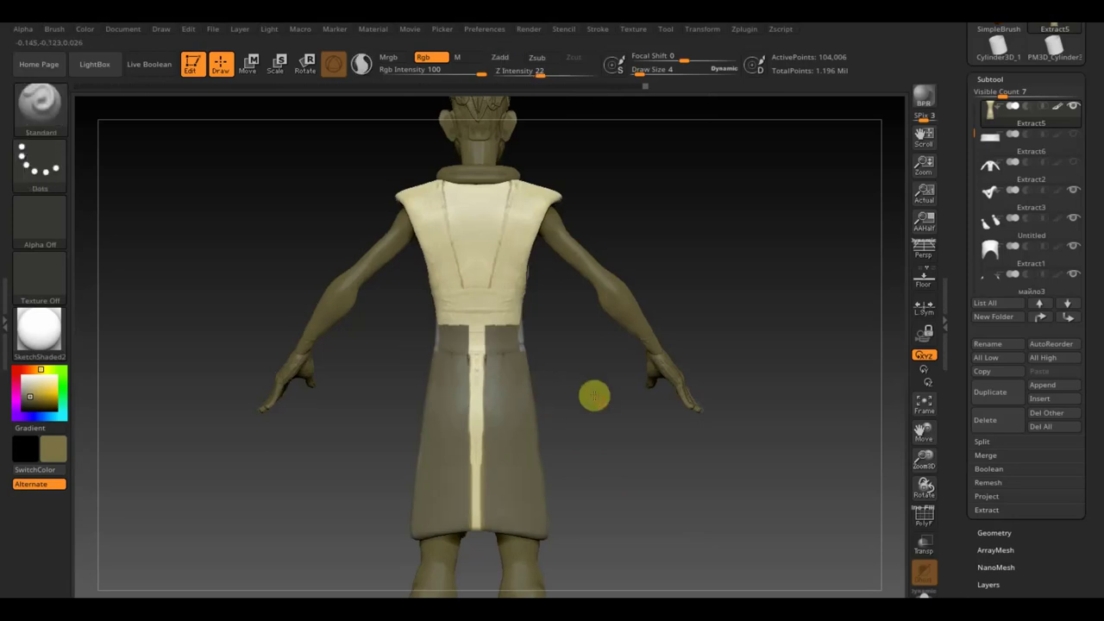
pyautogui.moveTo(594, 394)
pyautogui.mouseDown()
pyautogui.moveTo(481, 399)
pyautogui.moveTo(581, 404)
pyautogui.mouseUp()
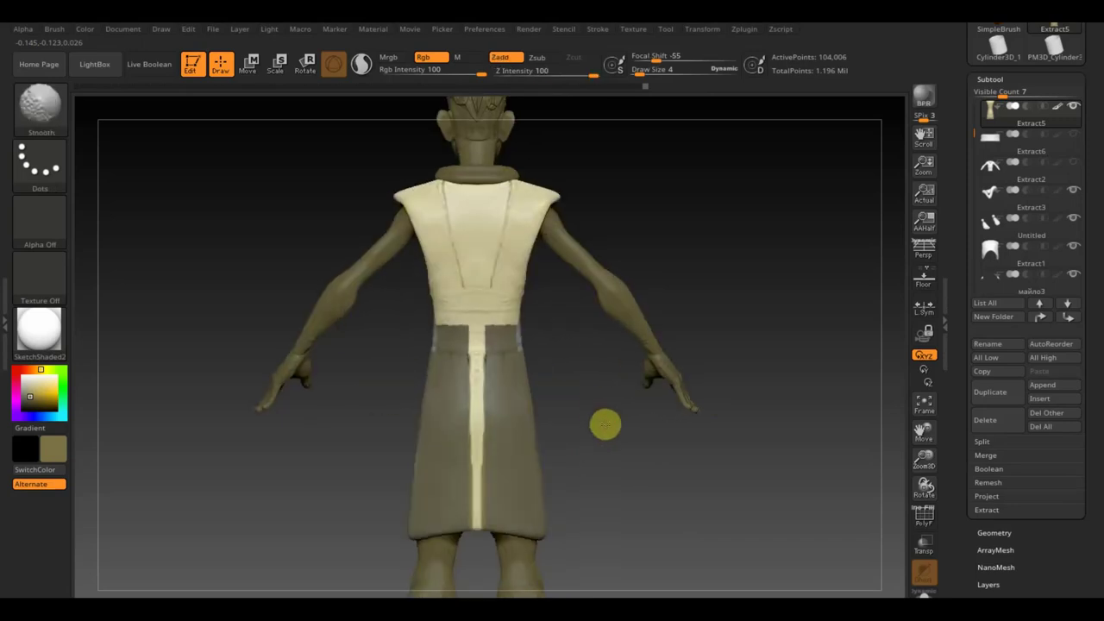
pyautogui.press('ctrl')
# Mask the skirt, lower body and waist right of the centre line, leaving the seam strip unmasked
pyautogui.moveTo(400, 289)
pyautogui.keyDown('ctrl'); pyautogui.mouseDown()
pyautogui.moveTo(480, 547)
pyautogui.moveTo(481, 331)
pyautogui.mouseUp(); pyautogui.keyUp('ctrl')
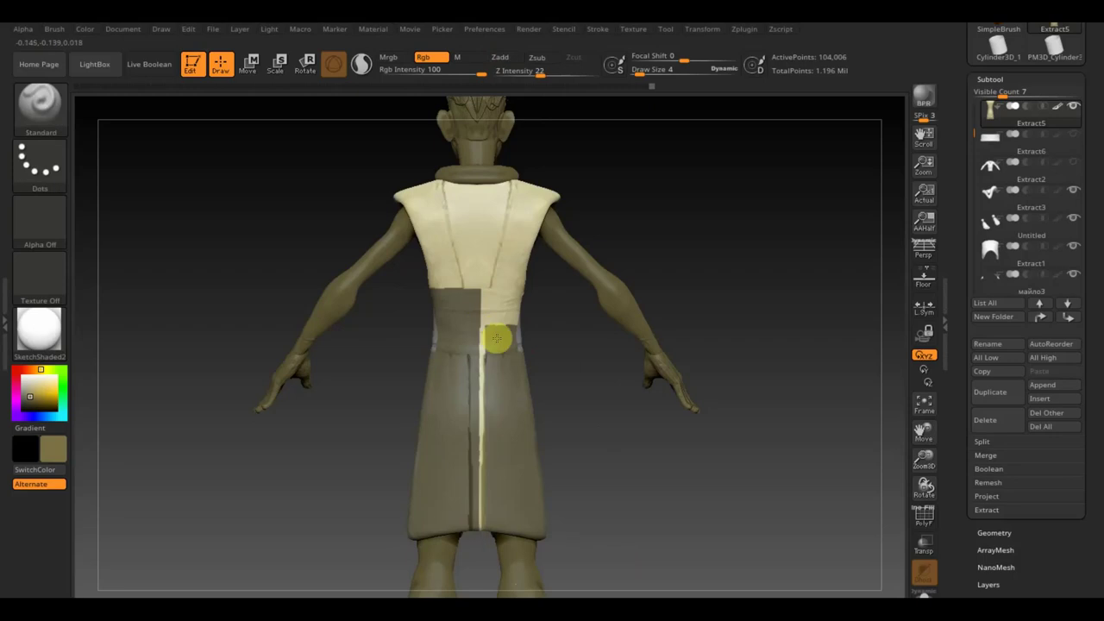
pyautogui.moveTo(556, 364)
pyautogui.mouseDown()
pyautogui.moveTo(557, 444)
pyautogui.moveTo(511, 432)
pyautogui.mouseUp()
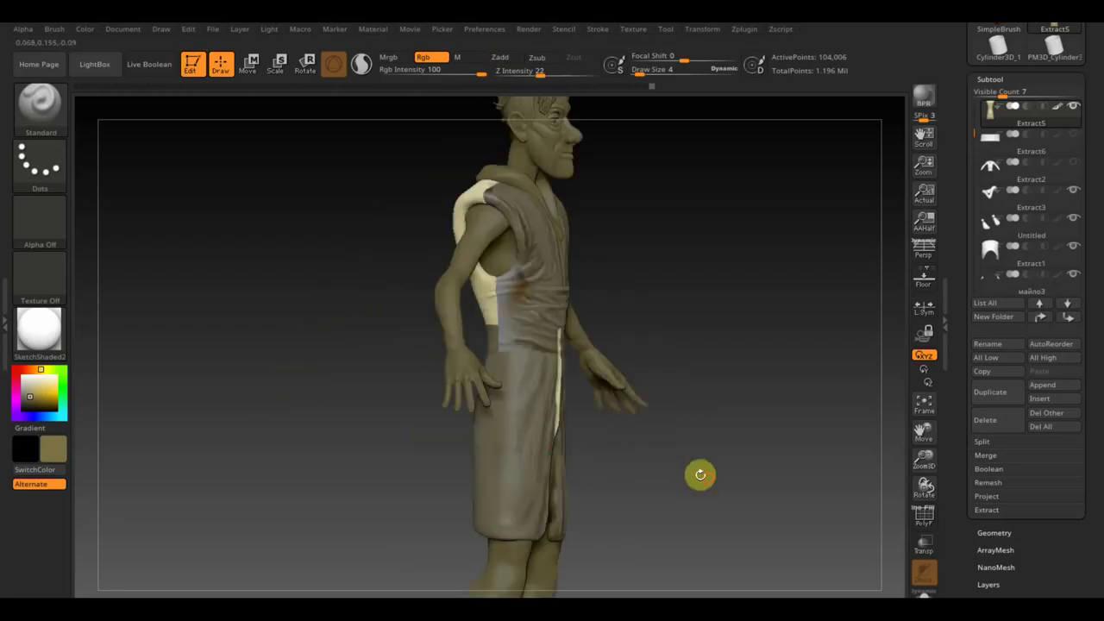
pyautogui.moveTo(699, 473); pyautogui.dragTo(725, 479)
pyautogui.moveTo(676, 559)
pyautogui.keyDown('ctrl'); pyautogui.mouseDown()
pyautogui.moveTo(574, 384)
pyautogui.moveTo(561, 310)
pyautogui.mouseUp(); pyautogui.keyUp('ctrl')
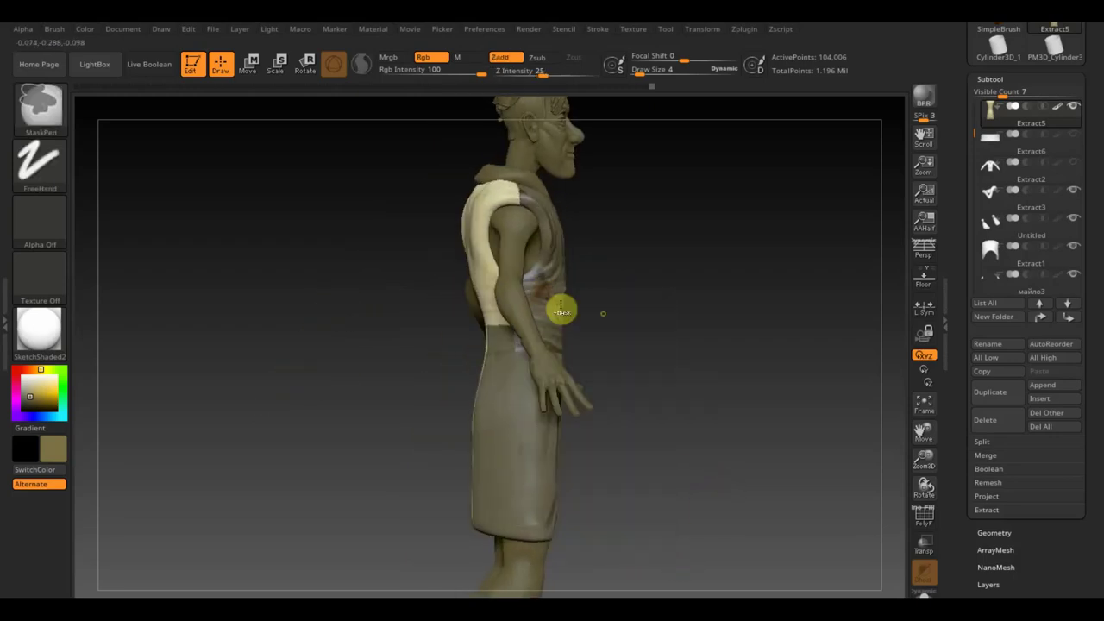
pyautogui.moveTo(618, 345); pyautogui.dragTo(695, 360)
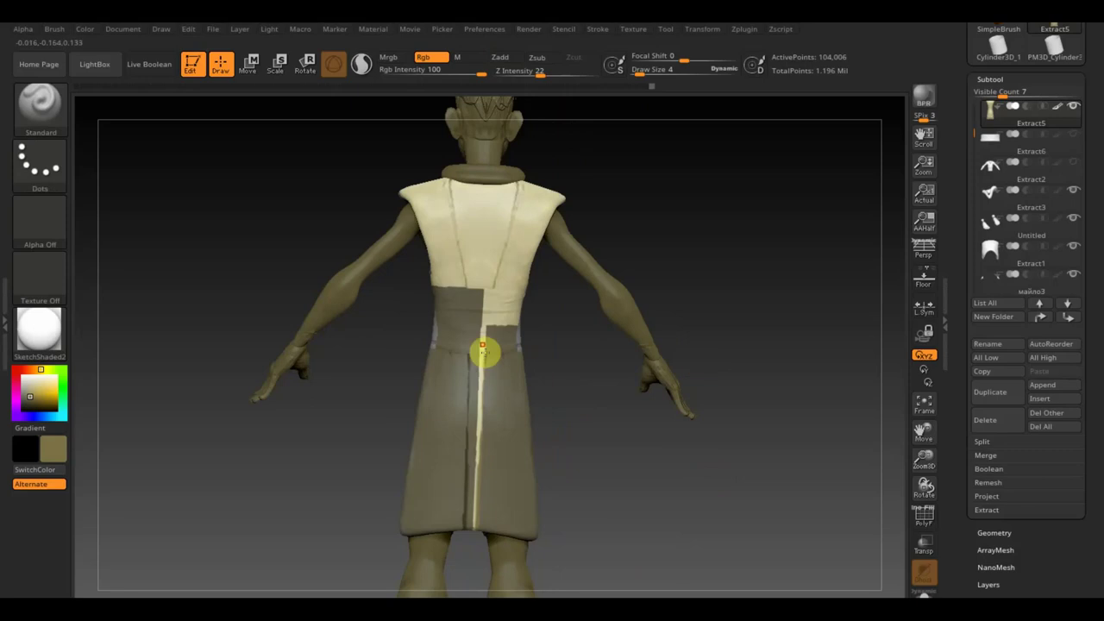
pyautogui.keyDown('ctrl'); pyautogui.moveTo(482, 336); pyautogui.dragTo(482, 375); pyautogui.keyUp('ctrl')
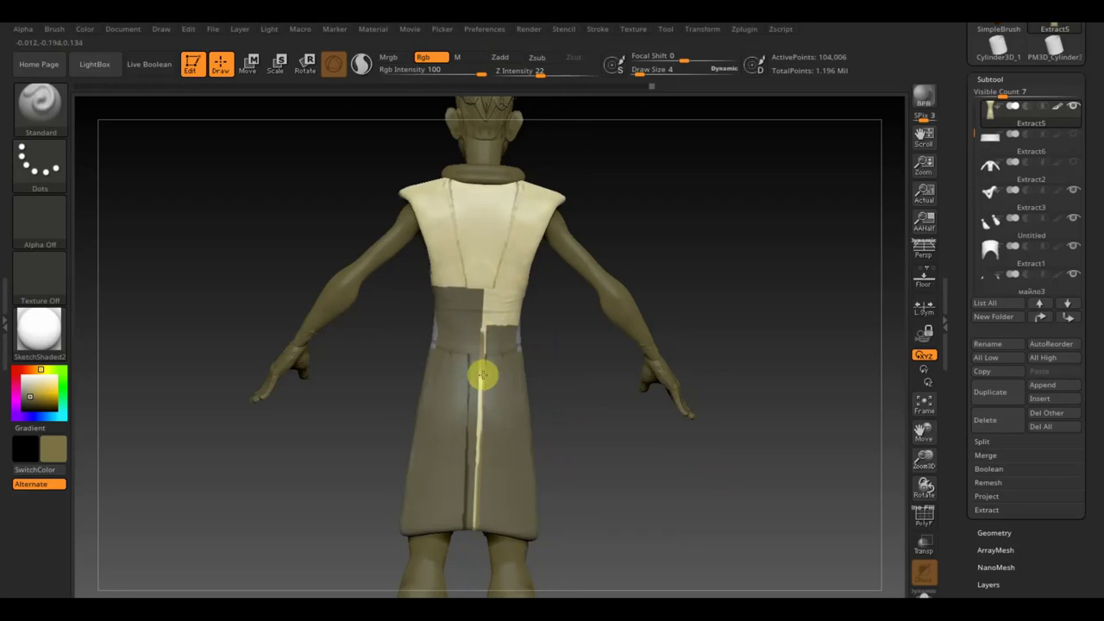
pyautogui.moveTo(603, 463); pyautogui.dragTo(633, 483)
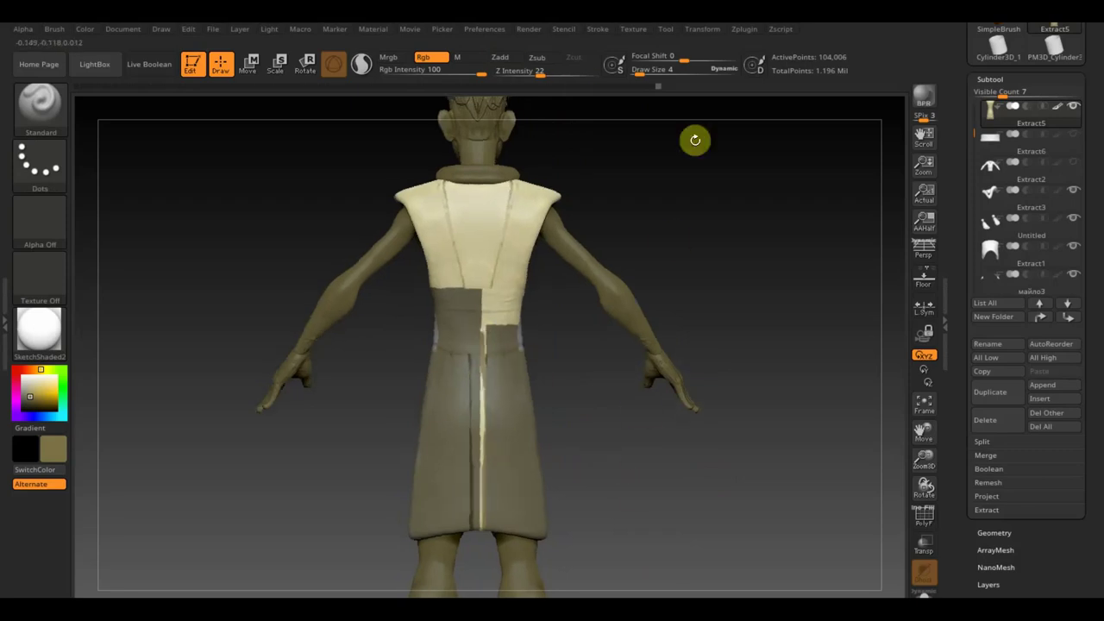
# At Draw Size 14, paint the centre stripe darker olive and clear the mask
pyautogui.moveTo(639, 74); pyautogui.dragTo(646, 75)
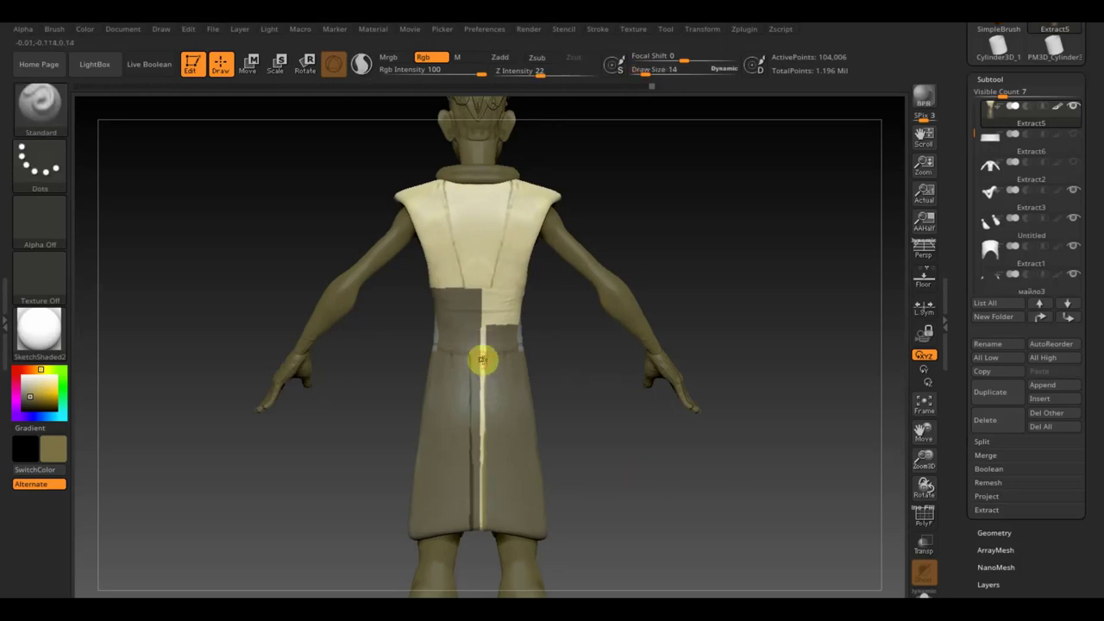
pyautogui.moveTo(481, 364); pyautogui.dragTo(483, 537)
pyautogui.keyDown('ctrl'); pyautogui.moveTo(581, 376); pyautogui.dragTo(603, 434); pyautogui.keyUp('ctrl')
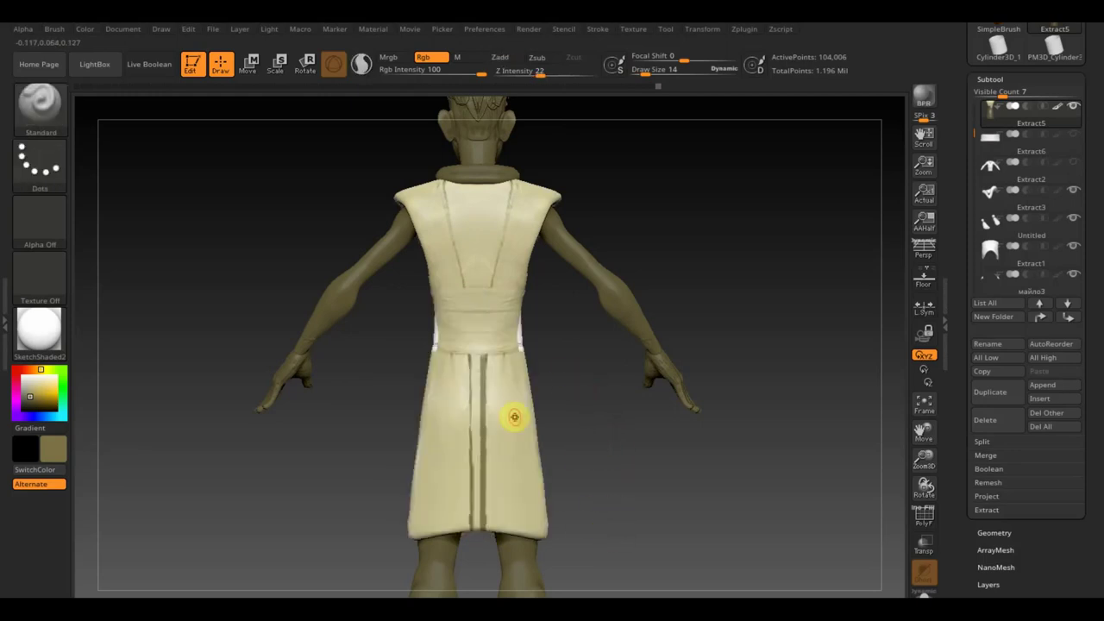
pyautogui.press('ctrl')
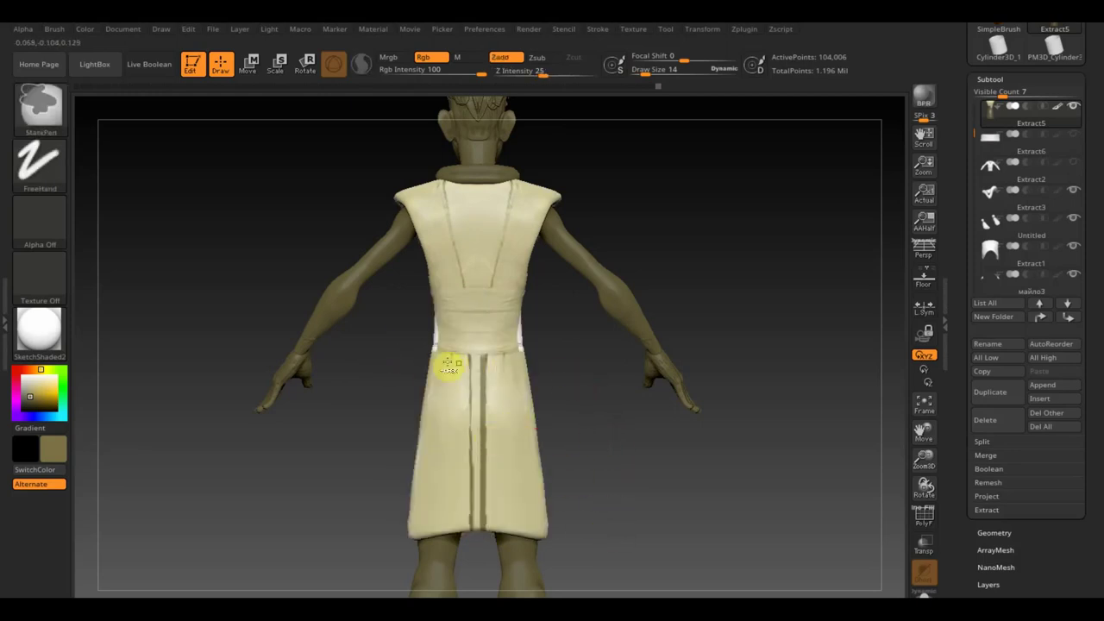
# Mask the coat's left half, paint the centre seam light beige from belt to hem, then unmask
pyautogui.moveTo(307, 197)
pyautogui.keyDown('ctrl'); pyautogui.mouseDown()
pyautogui.moveTo(383, 411)
pyautogui.moveTo(394, 411)
pyautogui.mouseUp(); pyautogui.keyUp('ctrl')
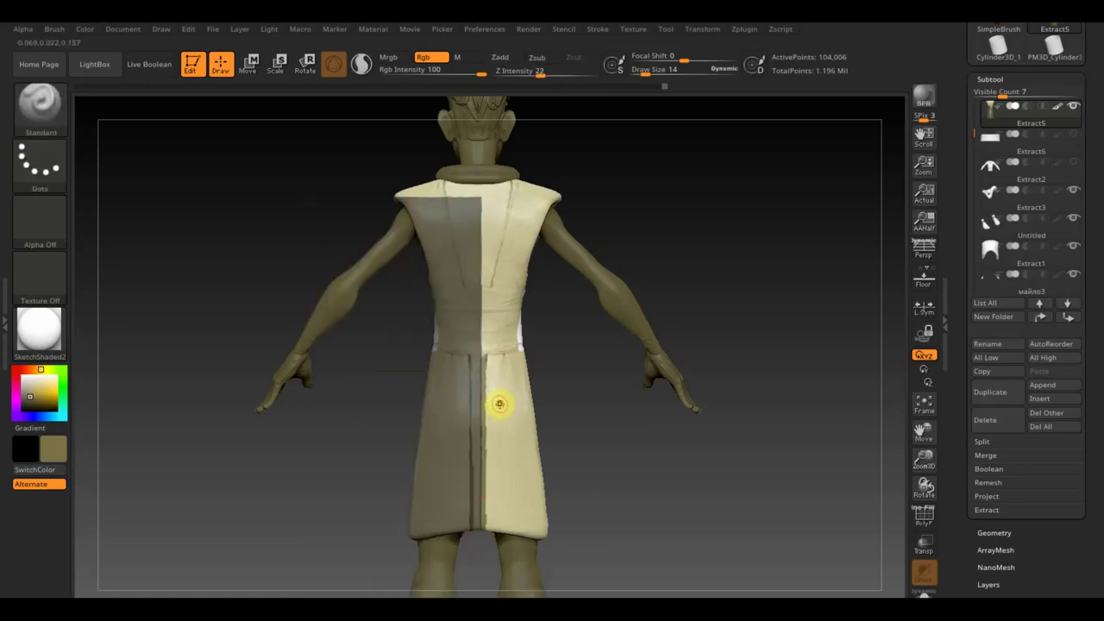
pyautogui.keyDown('ctrl'); pyautogui.moveTo(251, 169); pyautogui.dragTo(483, 588); pyautogui.keyUp('ctrl')
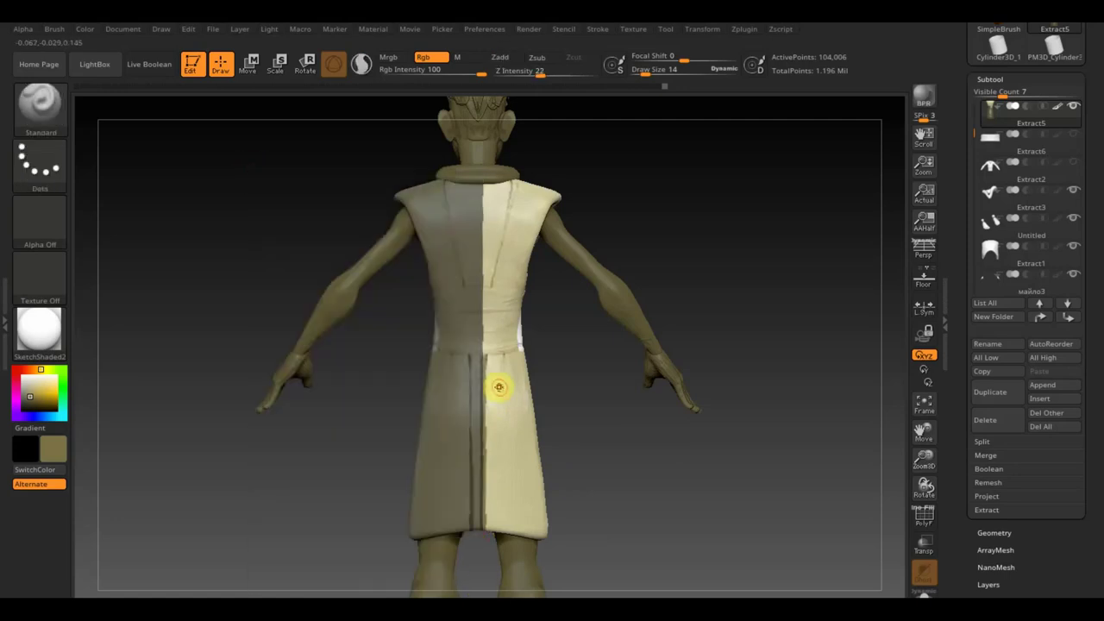
pyautogui.press('c')
pyautogui.moveTo(487, 355); pyautogui.dragTo(486, 528)
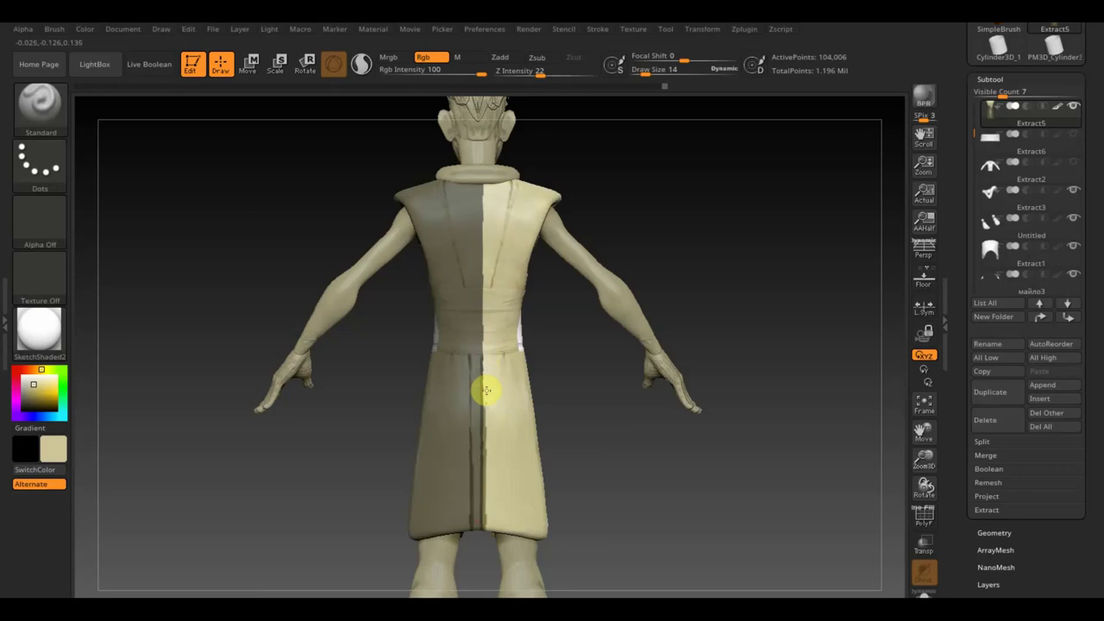
pyautogui.keyDown('ctrl'); pyautogui.moveTo(621, 405); pyautogui.dragTo(632, 483); pyautogui.keyUp('ctrl')
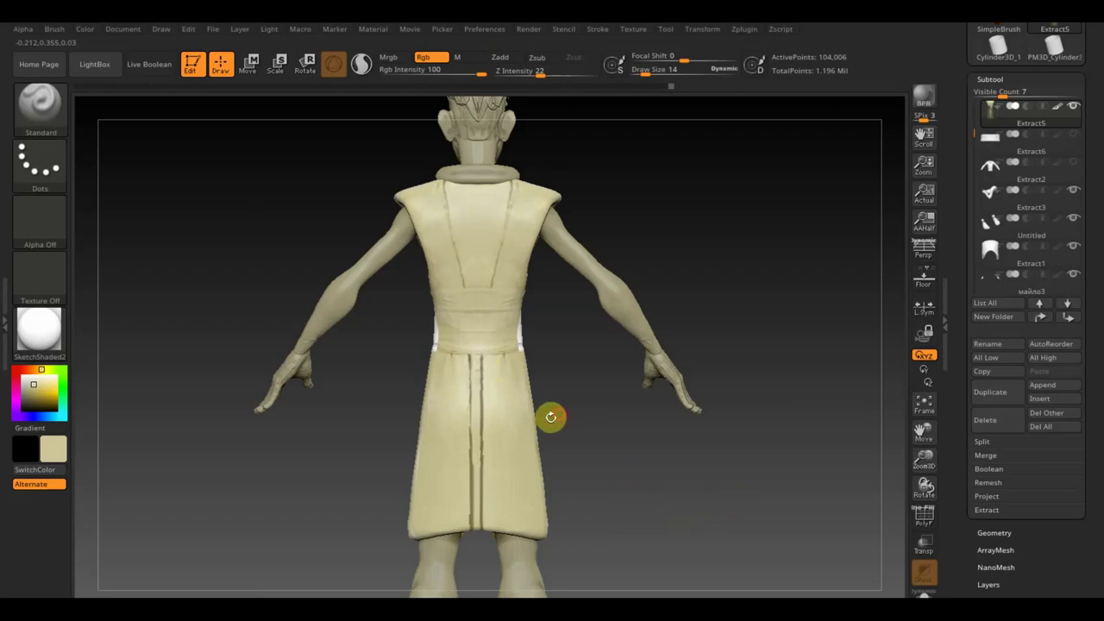
# Sample the coat's beige and paint over the white patch near the armpit and waist
pyautogui.moveTo(550, 417); pyautogui.dragTo(504, 334, button='right')
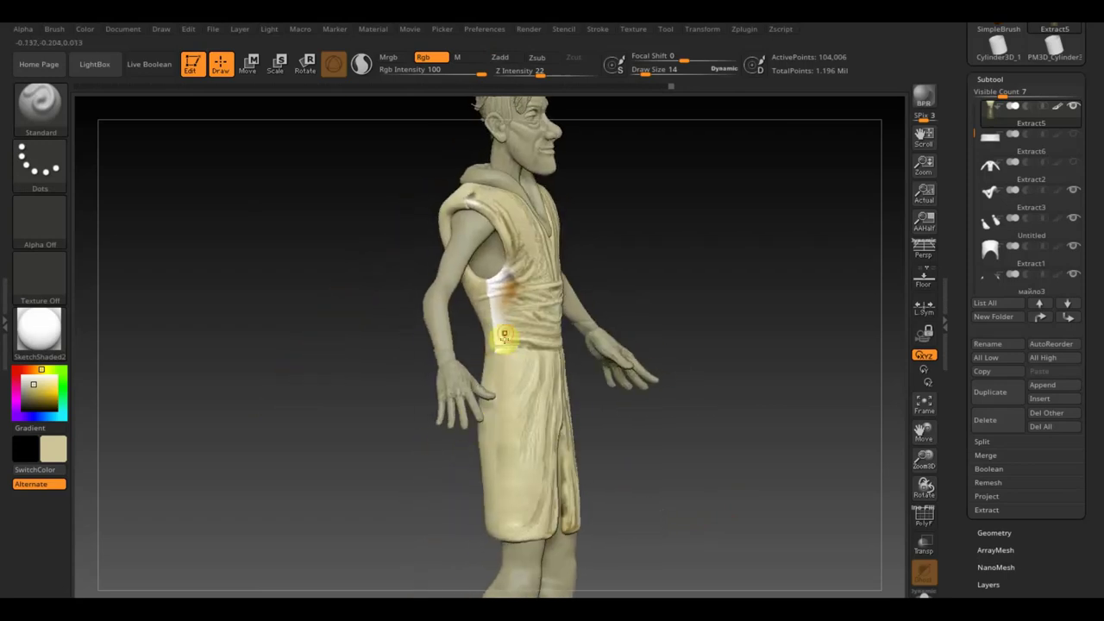
pyautogui.moveTo(699, 308)
pyautogui.mouseDown(button='right')
pyautogui.moveTo(707, 313)
pyautogui.moveTo(693, 296)
pyautogui.moveTo(715, 377)
pyautogui.mouseUp(button='right')
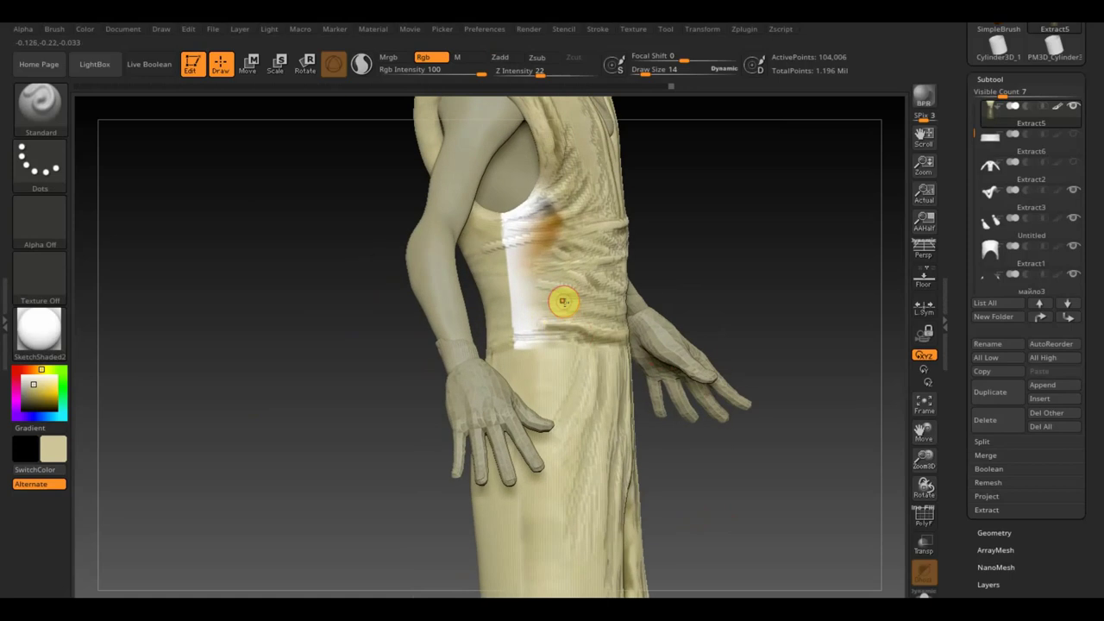
pyautogui.press('c')
pyautogui.moveTo(544, 302)
pyautogui.mouseDown()
pyautogui.moveTo(518, 291)
pyautogui.moveTo(528, 254)
pyautogui.moveTo(505, 246)
pyautogui.moveTo(538, 337)
pyautogui.moveTo(502, 325)
pyautogui.moveTo(525, 323)
pyautogui.mouseUp()
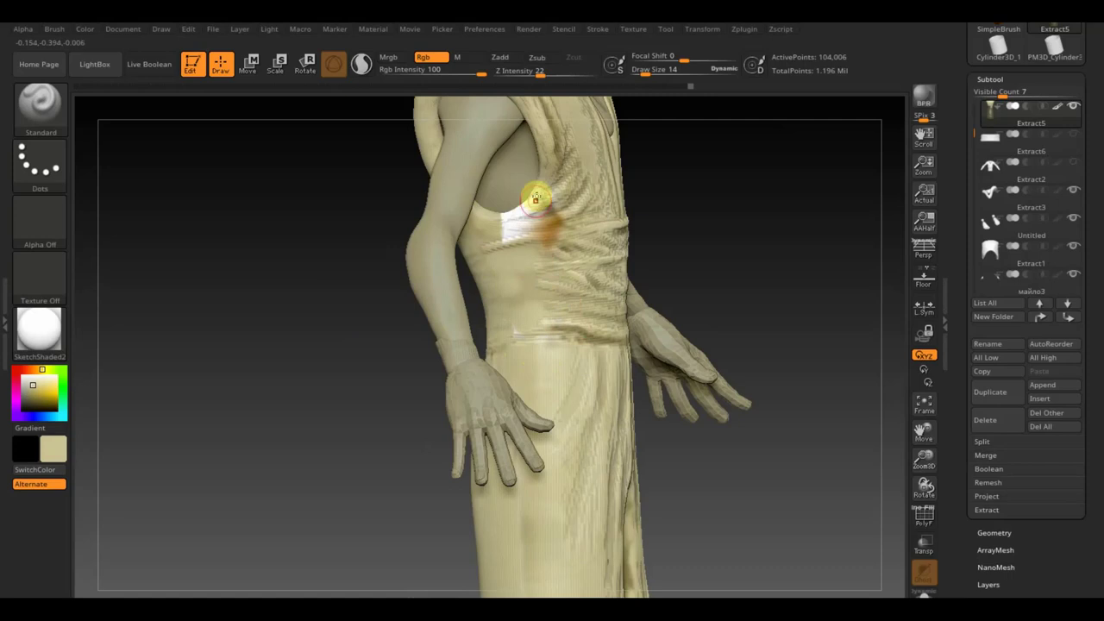
pyautogui.moveTo(526, 195)
pyautogui.mouseDown()
pyautogui.moveTo(488, 227)
pyautogui.moveTo(537, 184)
pyautogui.moveTo(522, 230)
pyautogui.moveTo(488, 222)
pyautogui.mouseUp()
pyautogui.moveTo(301, 291)
pyautogui.mouseDown()
pyautogui.moveTo(357, 295)
pyautogui.moveTo(352, 283)
pyautogui.moveTo(500, 321)
pyautogui.mouseUp()
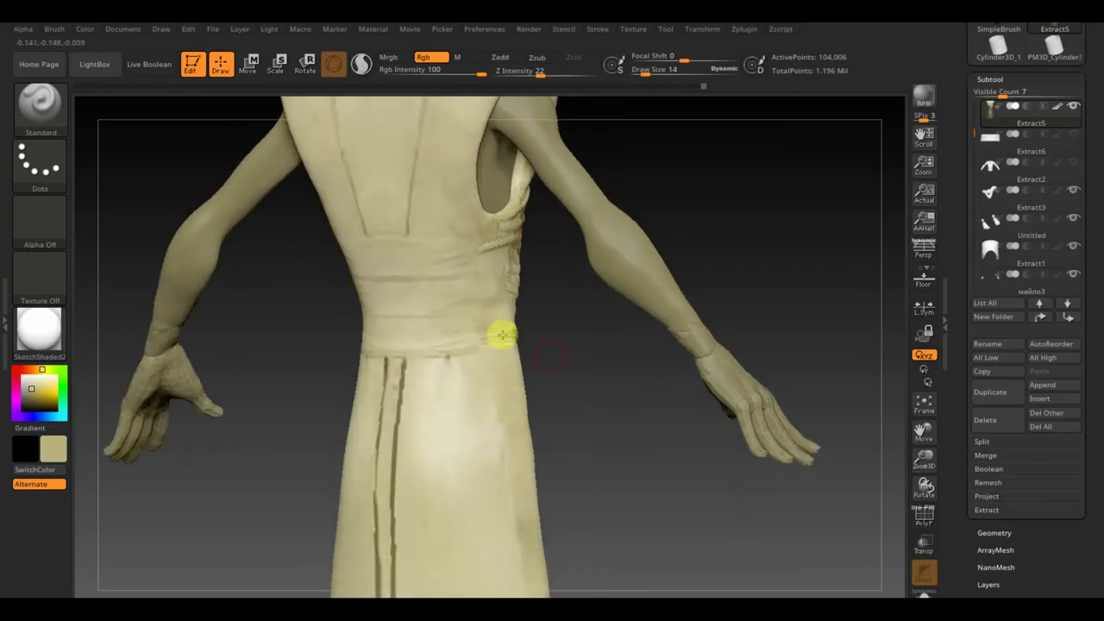
# Apply Mirror And Weld for symmetric skirt grooves, then set Rgb Intensity 4 and Draw Size 89
pyautogui.click(999, 532)
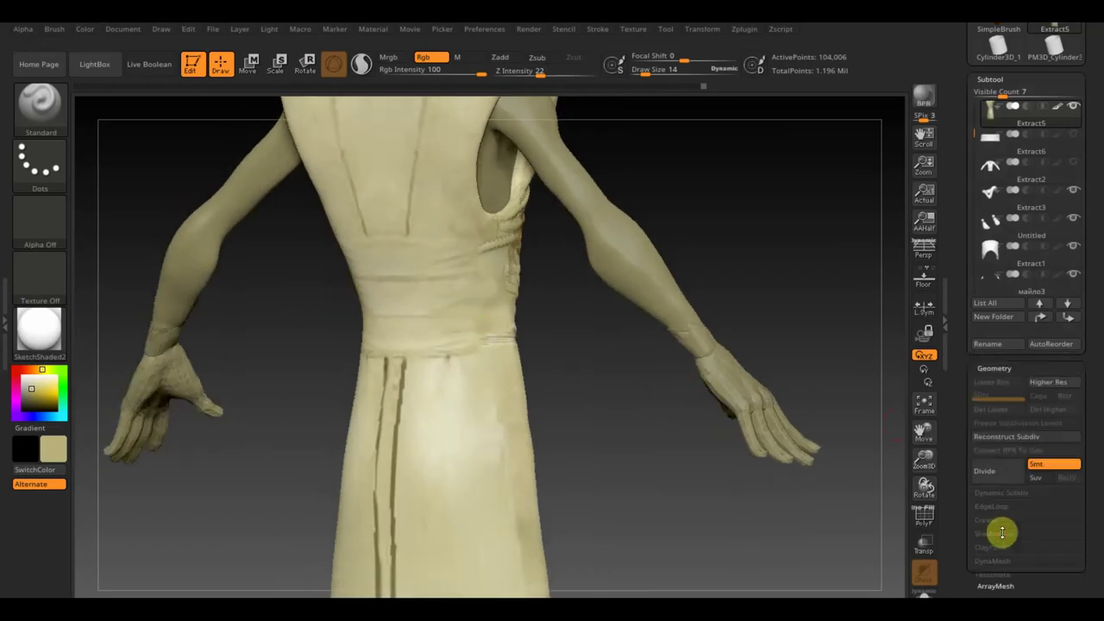
pyautogui.click(1026, 379)
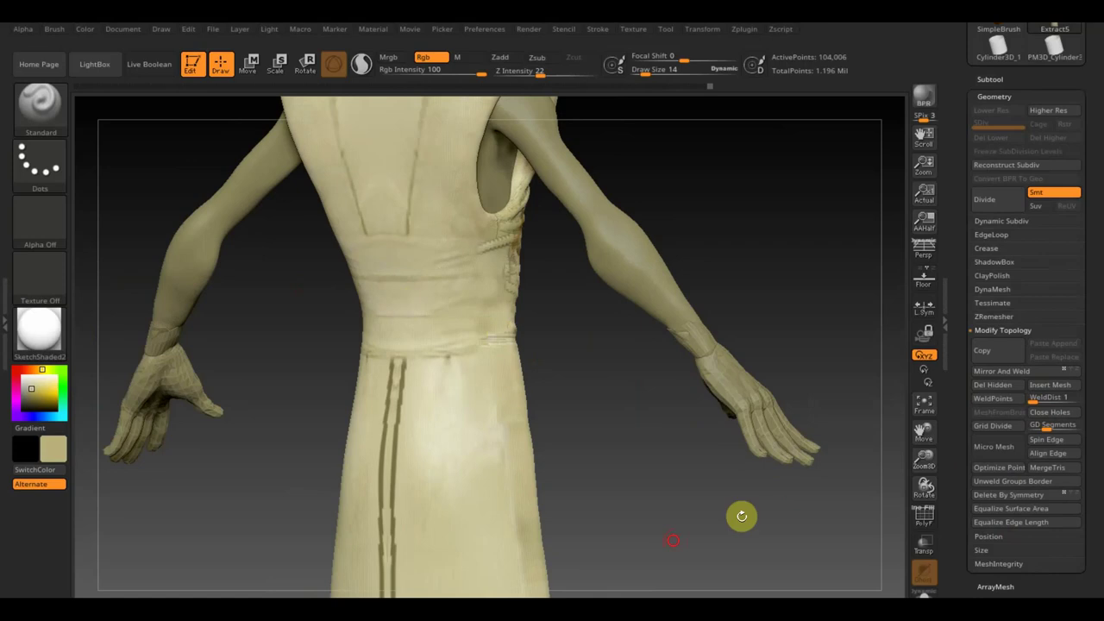
pyautogui.moveTo(739, 515)
pyautogui.mouseDown()
pyautogui.moveTo(695, 532)
pyautogui.moveTo(637, 420)
pyautogui.mouseUp()
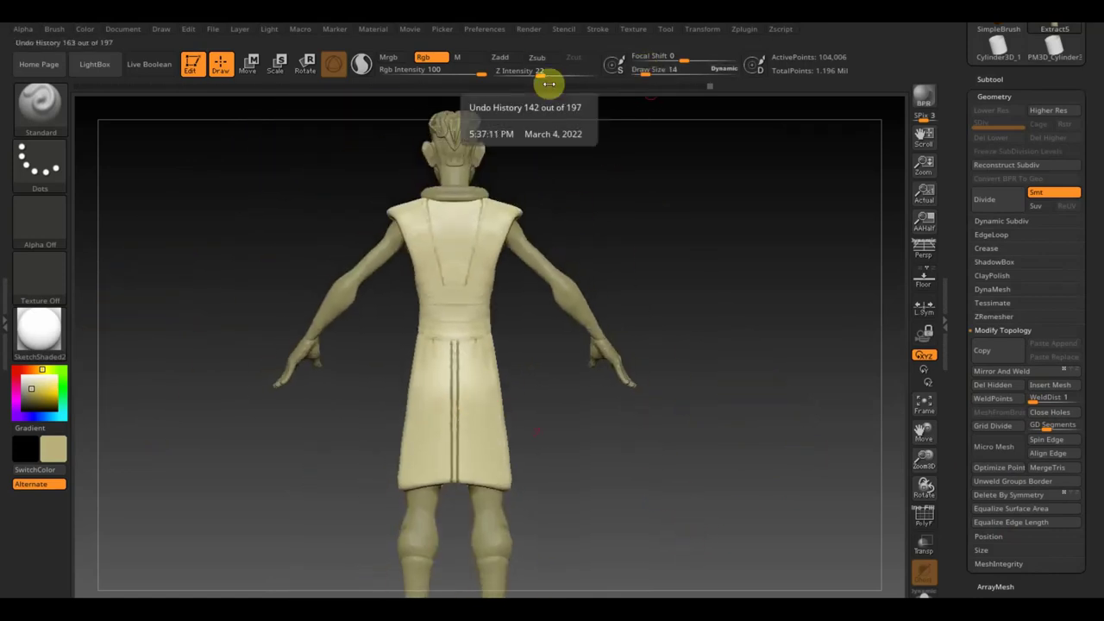
pyautogui.moveTo(472, 69); pyautogui.dragTo(402, 75)
pyautogui.moveTo(643, 69); pyautogui.dragTo(665, 82)
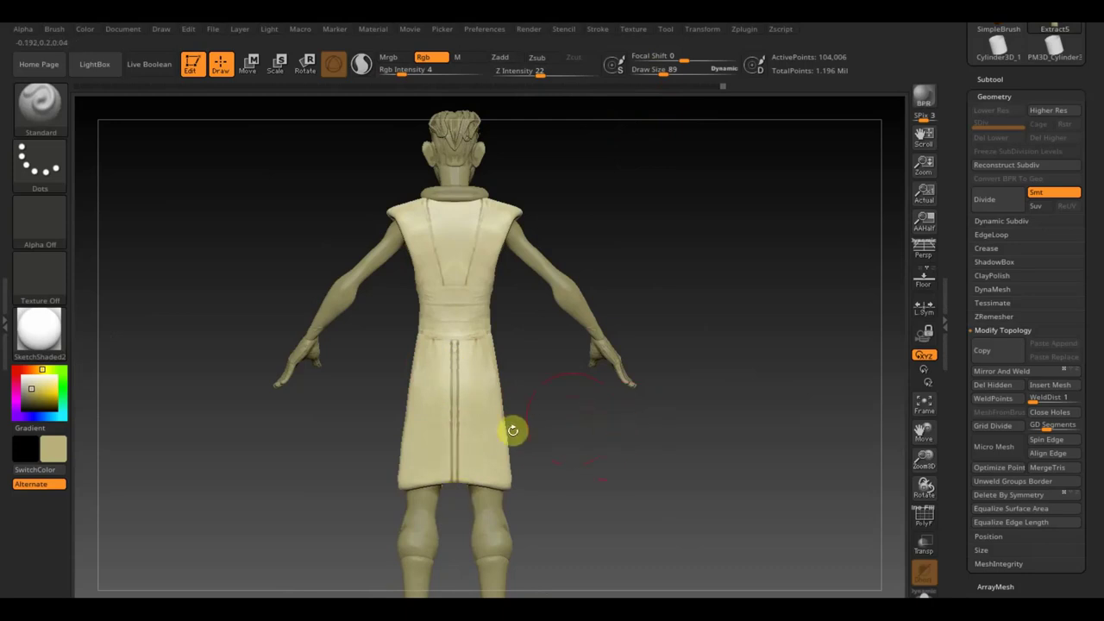
# Turn the figure to show the shoulders, reduce Draw Size to 48, and select ClayBuildup
pyautogui.scroll(2, 583, 422)
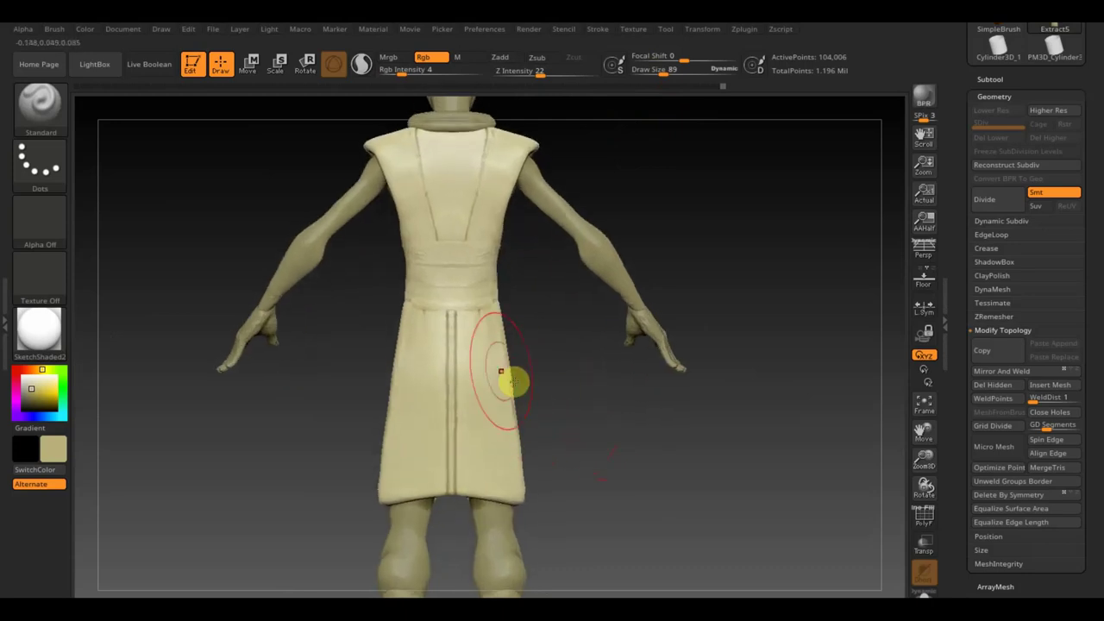
pyautogui.scroll(1, 570, 380)
pyautogui.scroll(1, 569, 396)
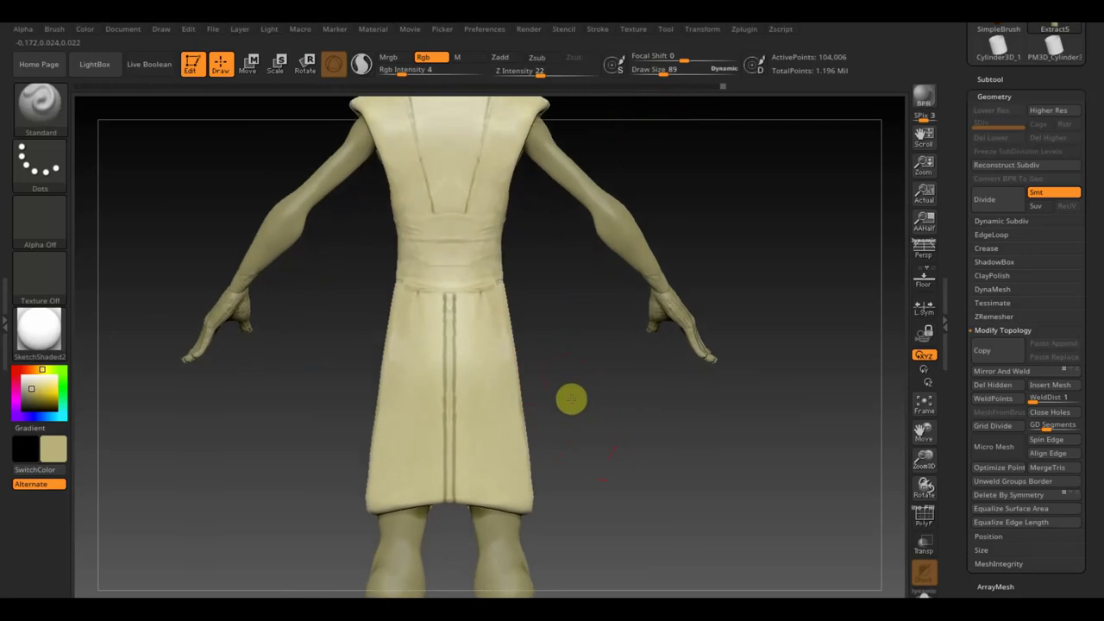
pyautogui.scroll(1, 570, 401)
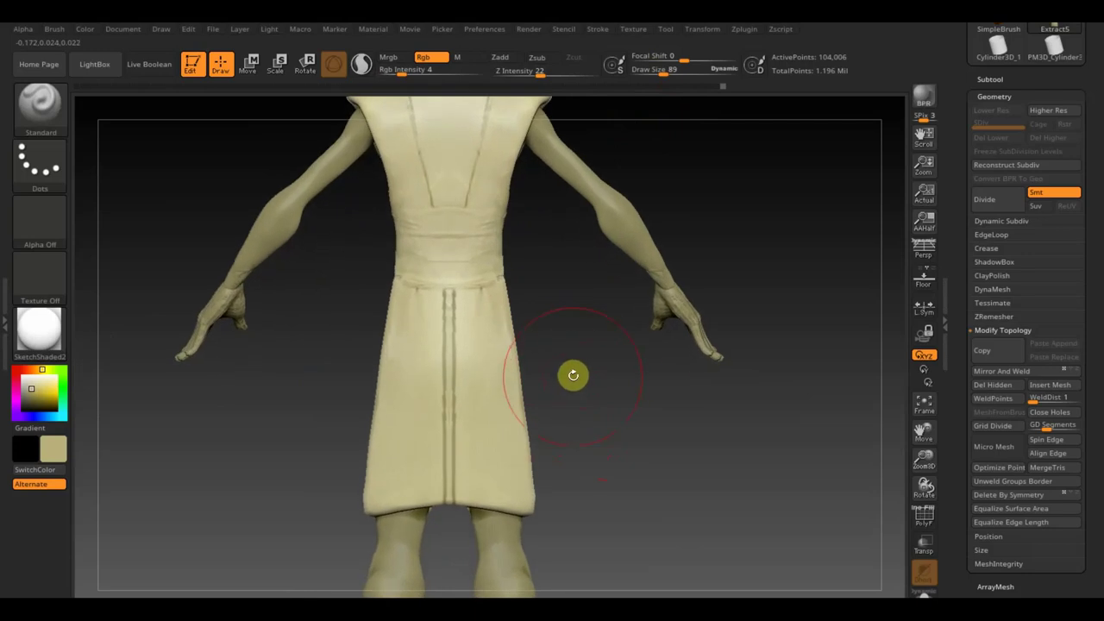
pyautogui.moveTo(592, 374); pyautogui.dragTo(452, 401)
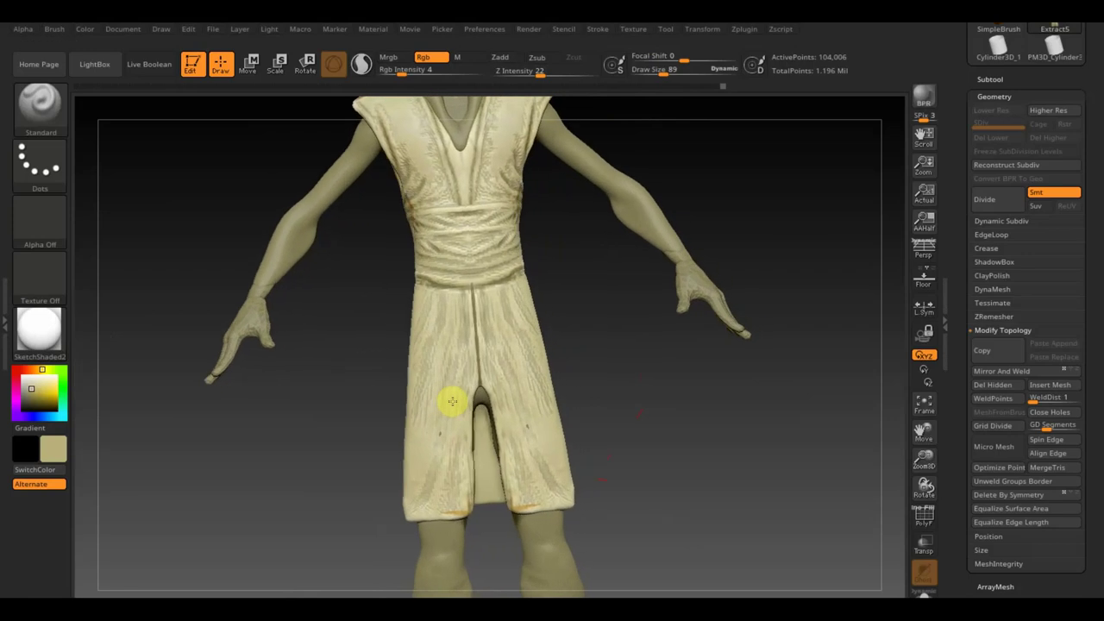
pyautogui.moveTo(452, 401); pyautogui.dragTo(458, 399)
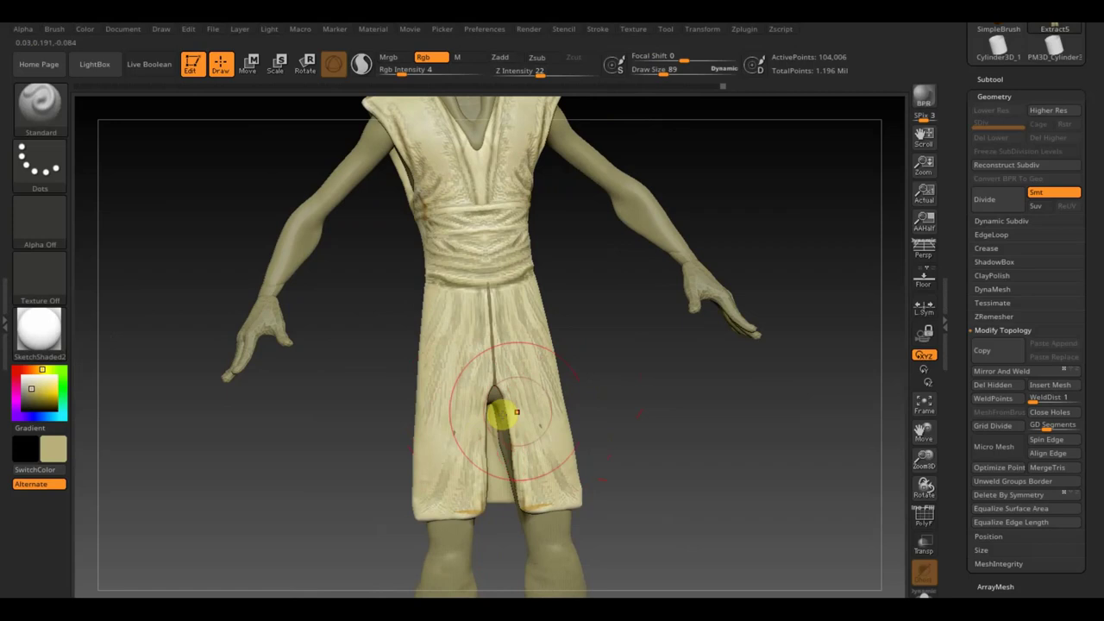
pyautogui.moveTo(594, 382)
pyautogui.mouseDown()
pyautogui.moveTo(650, 411)
pyautogui.moveTo(715, 416)
pyautogui.moveTo(721, 404)
pyautogui.moveTo(653, 419)
pyautogui.mouseUp()
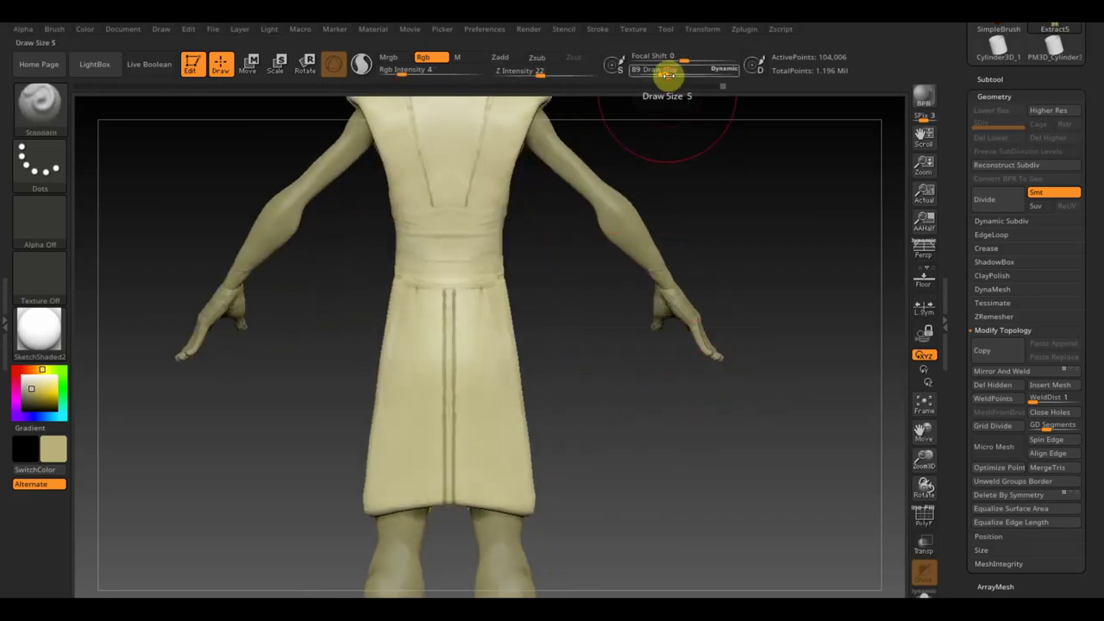
pyautogui.moveTo(668, 75); pyautogui.dragTo(656, 73)
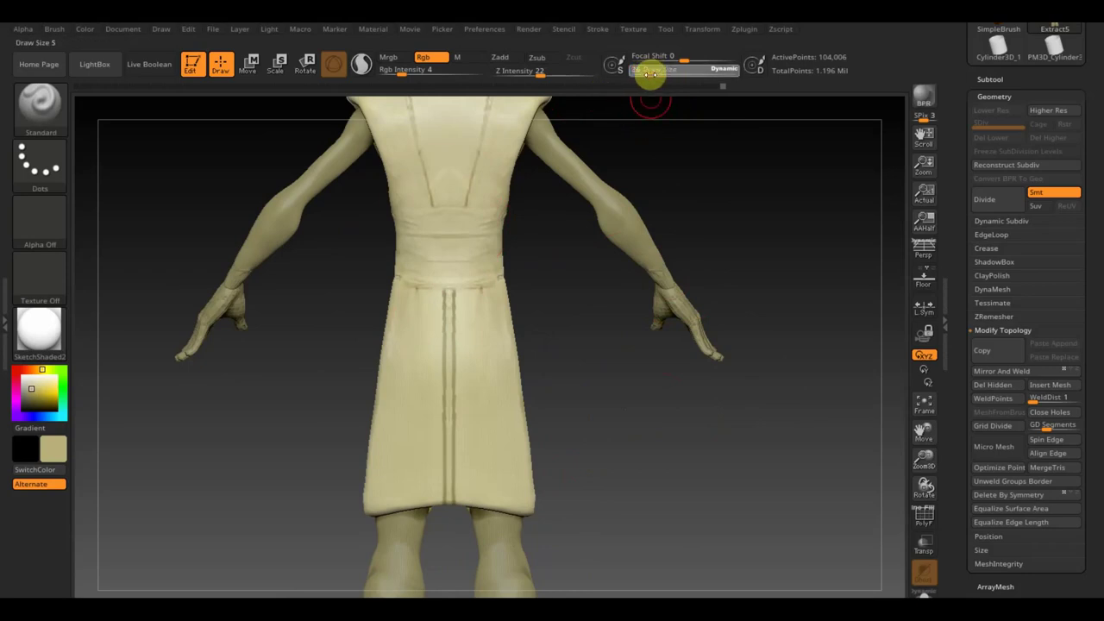
pyautogui.moveTo(557, 256)
pyautogui.mouseDown()
pyautogui.moveTo(574, 350)
pyautogui.moveTo(241, 203)
pyautogui.mouseUp()
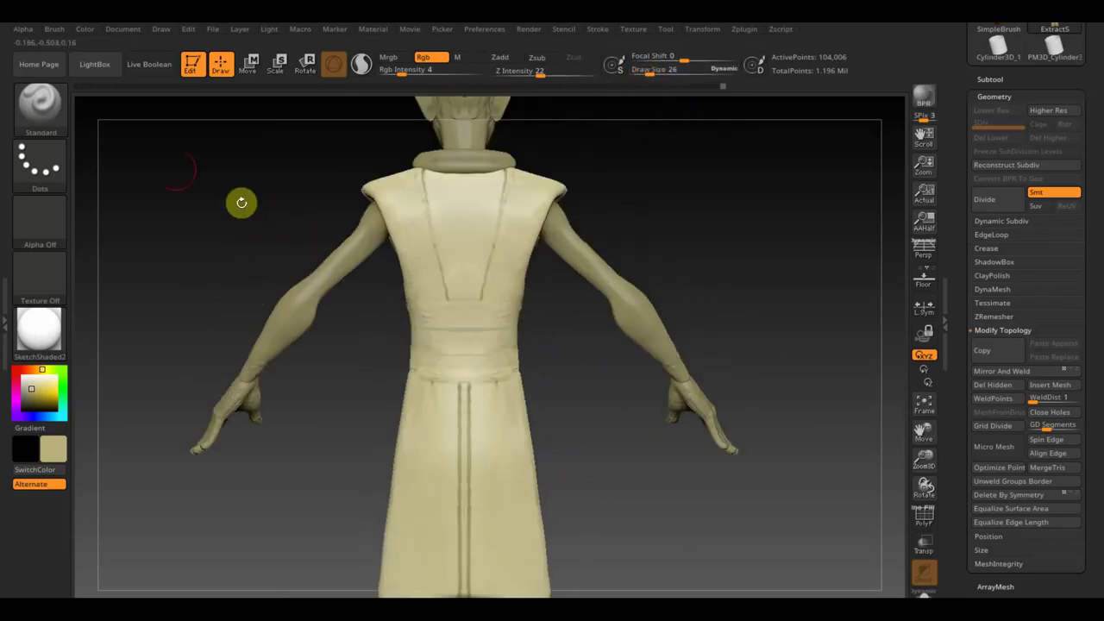
pyautogui.click(39, 103)
# Choose the Freehand stroke and lay the first ClayBuildup folds along the waist band
pyautogui.click(183, 119)
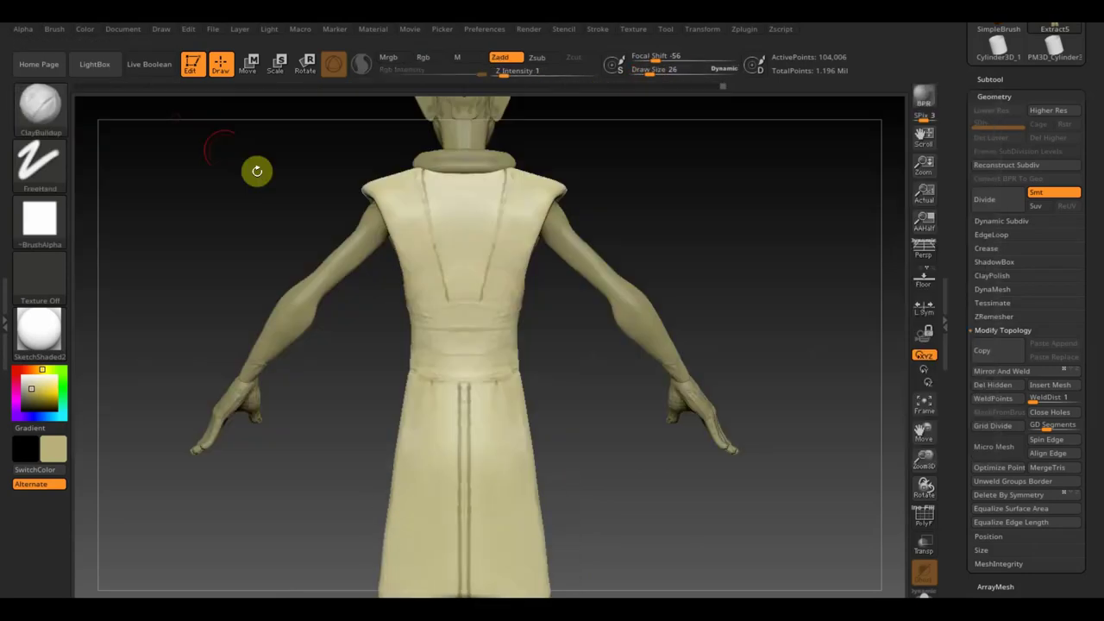
pyautogui.moveTo(379, 226); pyautogui.dragTo(395, 199)
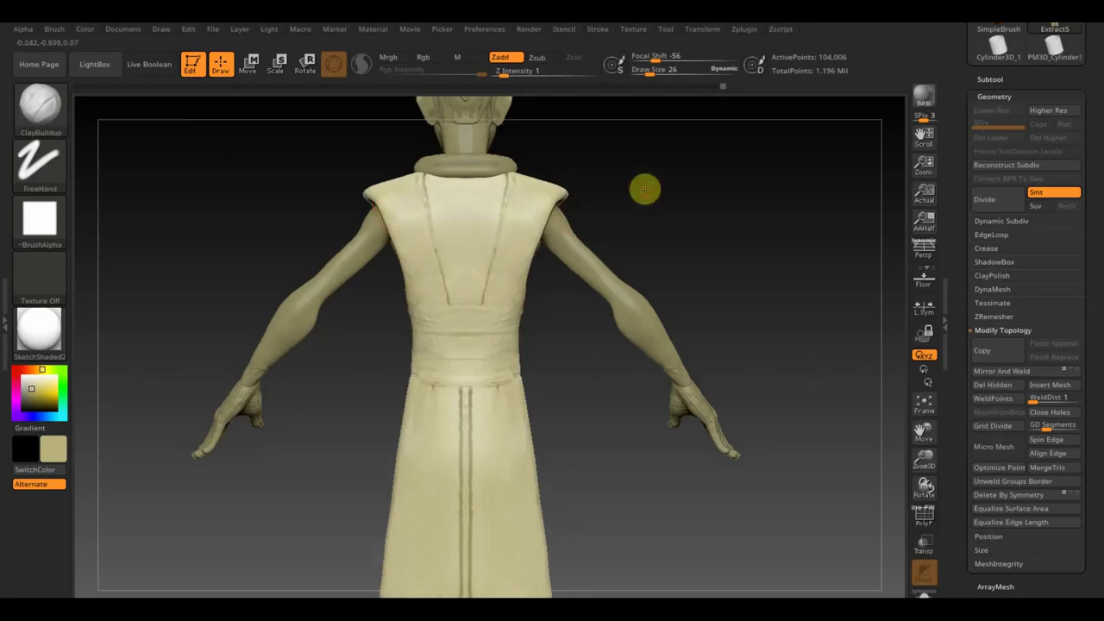
pyautogui.moveTo(643, 187)
pyautogui.keyDown('alt'); pyautogui.mouseDown()
pyautogui.moveTo(665, 279)
pyautogui.moveTo(609, 212)
pyautogui.moveTo(633, 325)
pyautogui.mouseUp(); pyautogui.keyUp('alt')
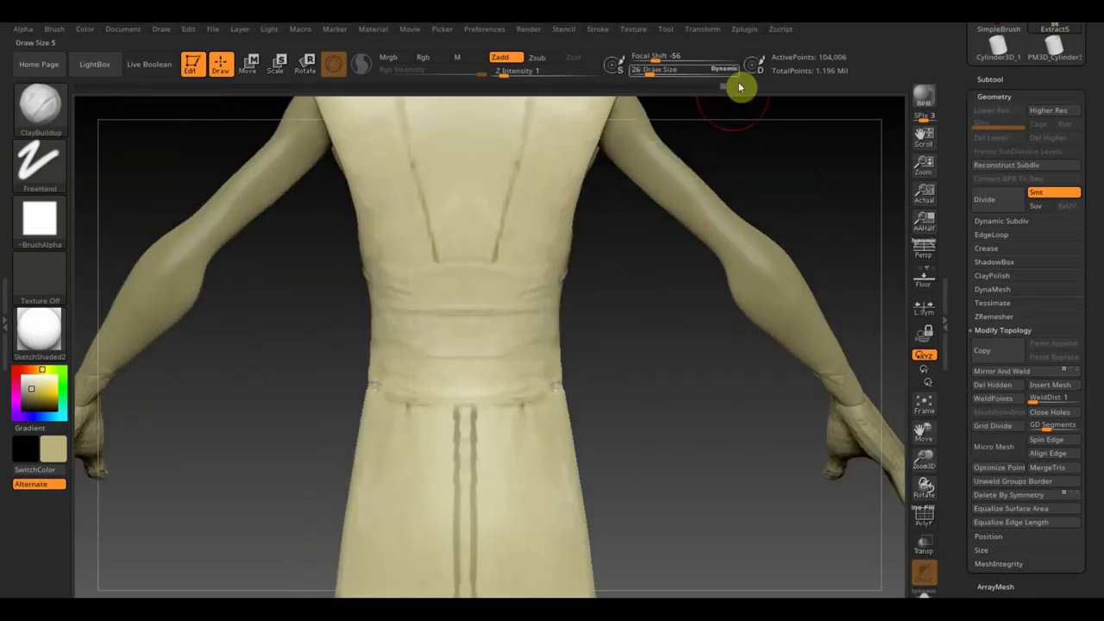
pyautogui.moveTo(648, 69); pyautogui.dragTo(645, 75)
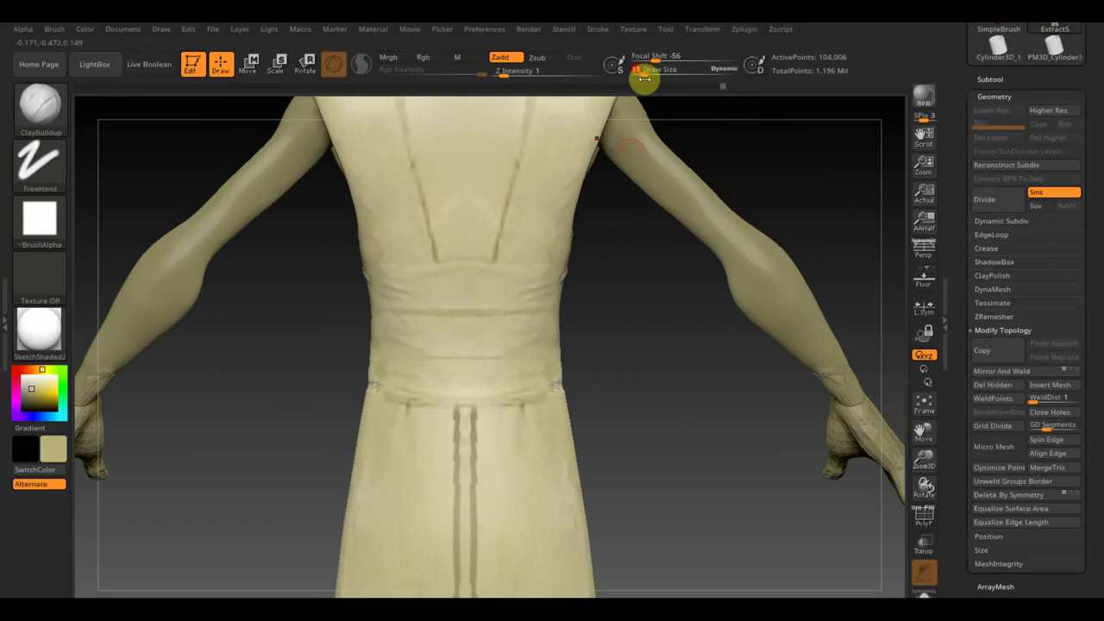
pyautogui.moveTo(613, 296)
pyautogui.keyDown('alt'); pyautogui.mouseDown()
pyautogui.moveTo(618, 320)
pyautogui.moveTo(621, 281)
pyautogui.moveTo(631, 357)
pyautogui.mouseUp(); pyautogui.keyUp('alt')
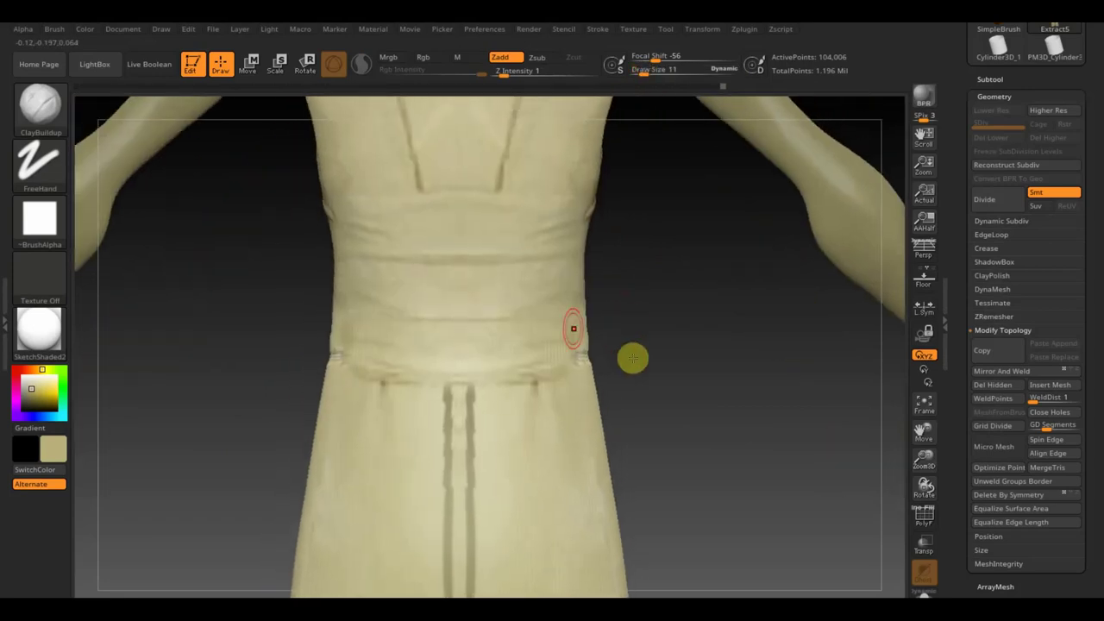
pyautogui.moveTo(359, 255)
pyautogui.mouseDown()
pyautogui.moveTo(581, 250)
pyautogui.moveTo(532, 242)
pyautogui.moveTo(538, 230)
pyautogui.mouseUp()
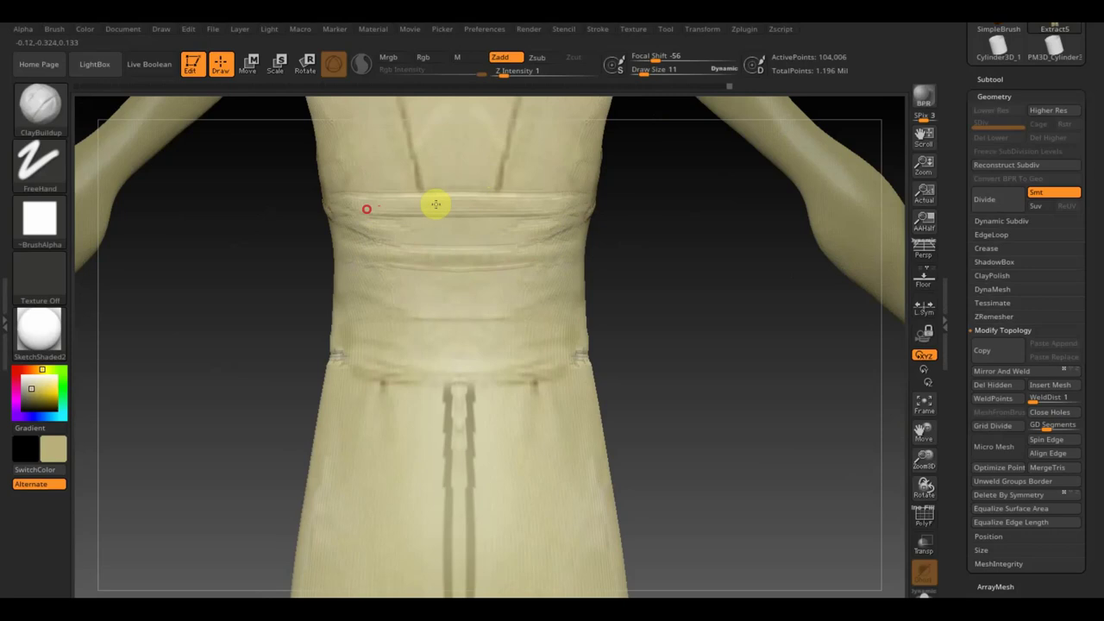
pyautogui.moveTo(390, 310)
pyautogui.mouseDown()
pyautogui.moveTo(509, 299)
pyautogui.moveTo(481, 313)
pyautogui.mouseUp()
# Set Draw Size to 10 and add two more horizontal folds across the waist
pyautogui.moveTo(656, 71); pyautogui.dragTo(645, 72)
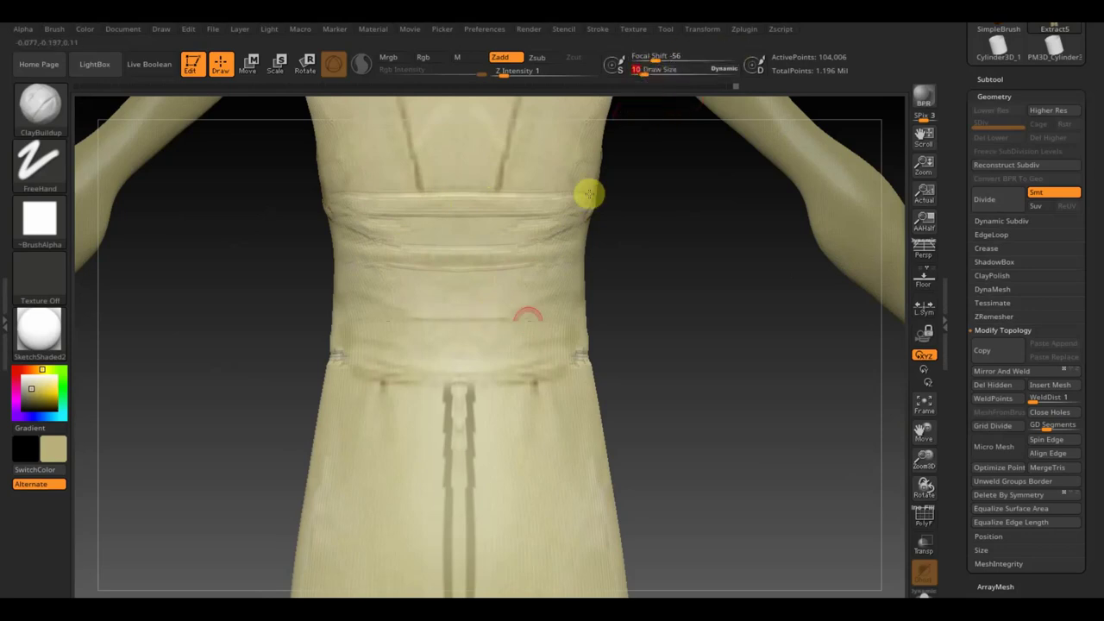
pyautogui.moveTo(420, 315)
pyautogui.mouseDown()
pyautogui.moveTo(496, 315)
pyautogui.moveTo(423, 311)
pyautogui.mouseUp()
pyautogui.moveTo(357, 288); pyautogui.dragTo(344, 281)
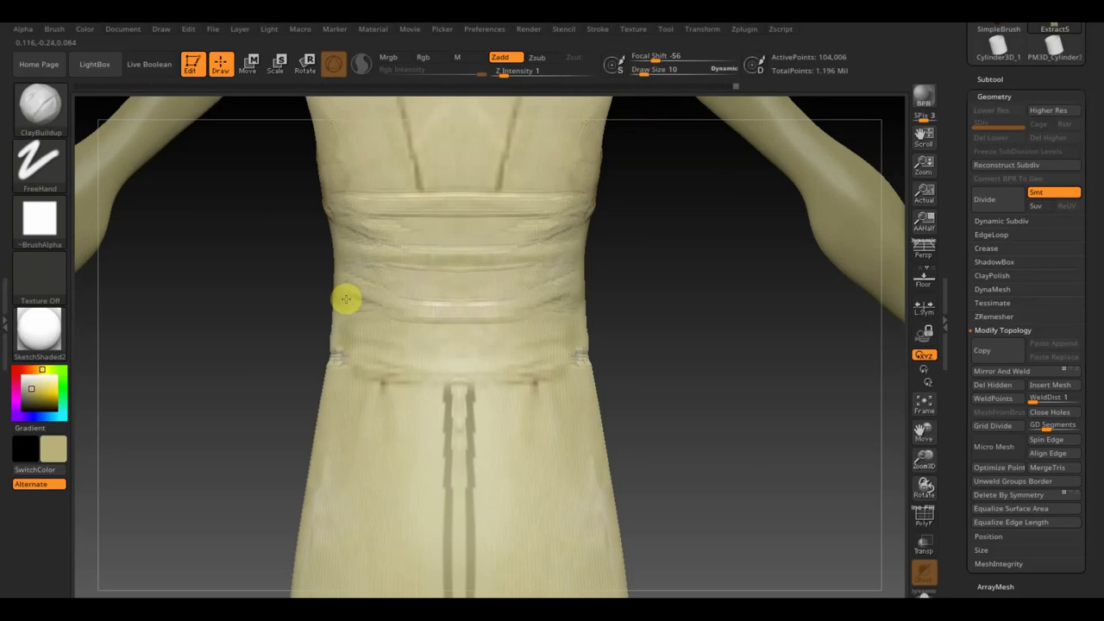
pyautogui.moveTo(371, 303); pyautogui.dragTo(399, 360)
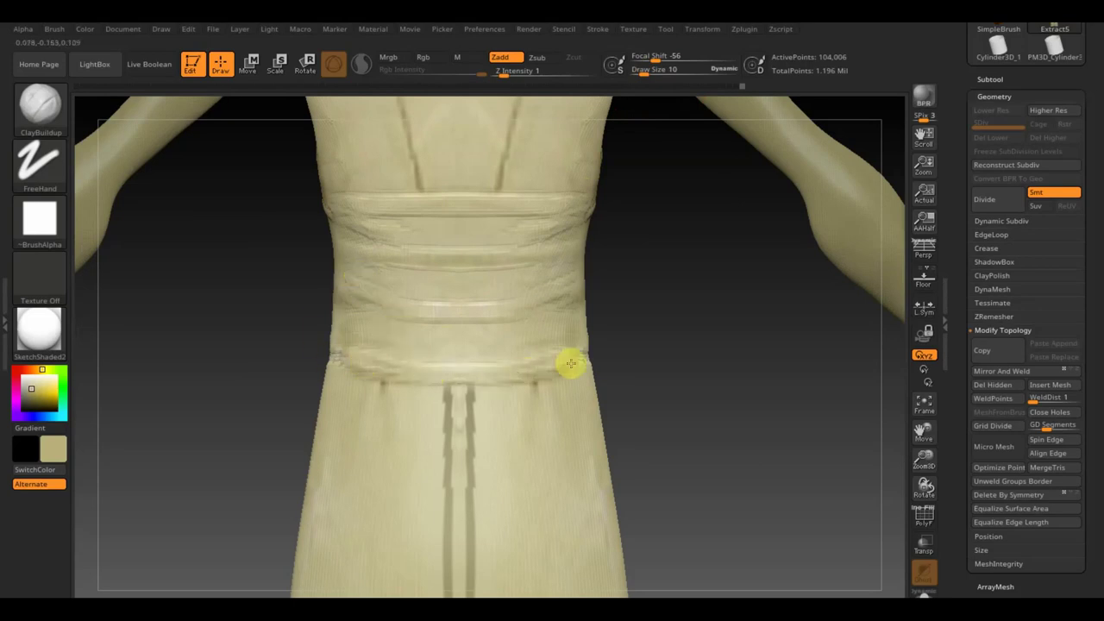
# Build up clay folds along the side of the waist from a three-quarter view
pyautogui.moveTo(630, 354); pyautogui.dragTo(500, 362)
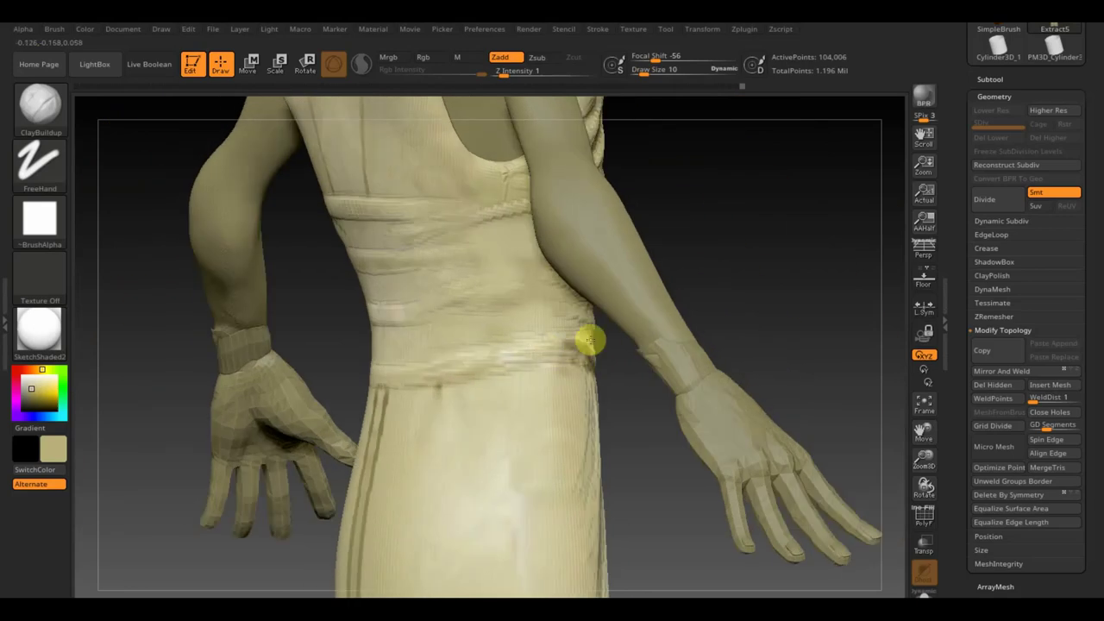
pyautogui.moveTo(505, 359); pyautogui.dragTo(569, 364)
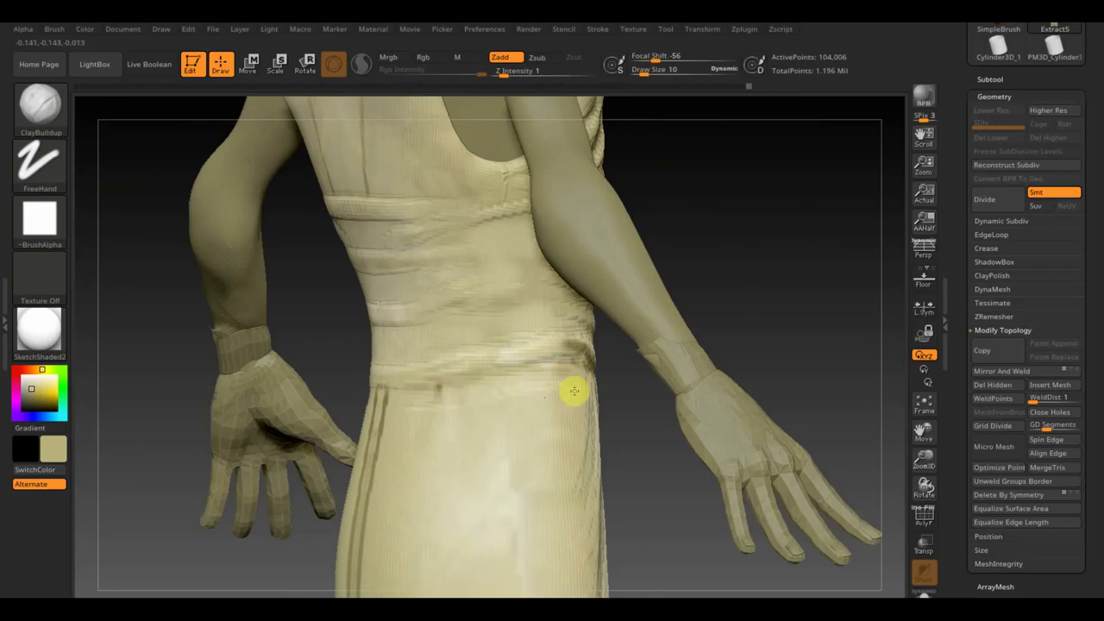
pyautogui.moveTo(507, 399); pyautogui.dragTo(543, 290)
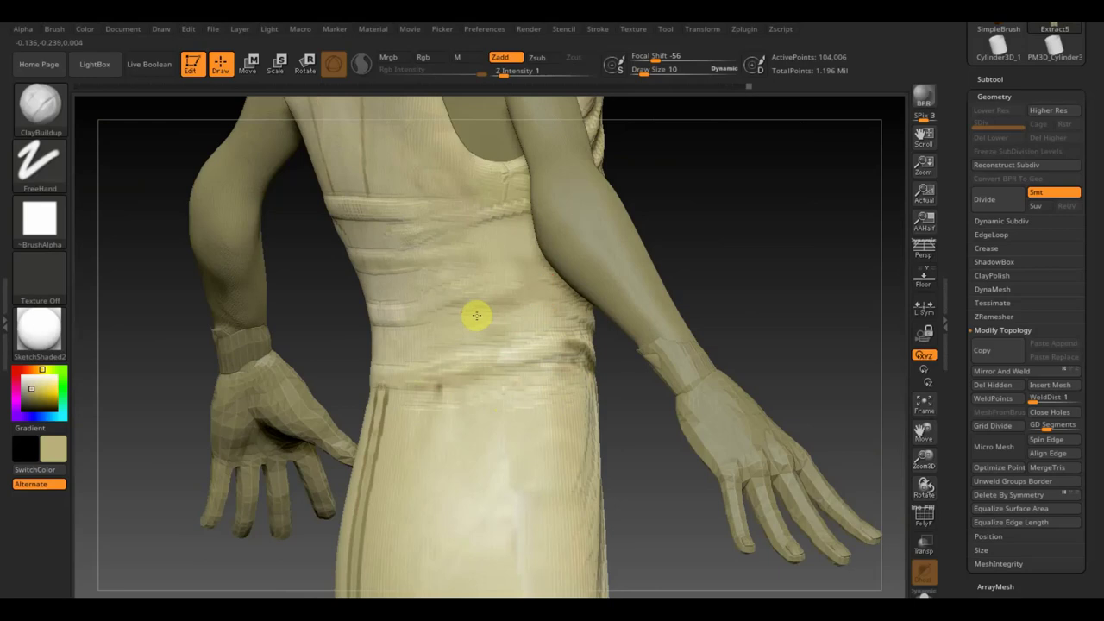
pyautogui.click(507, 242)
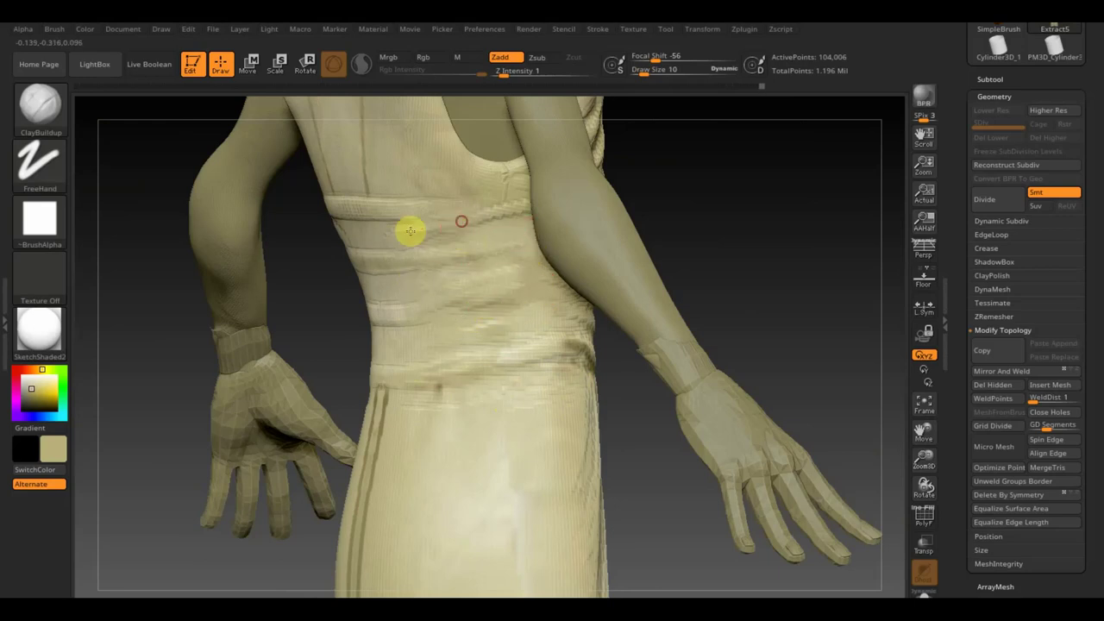
pyautogui.click(458, 320)
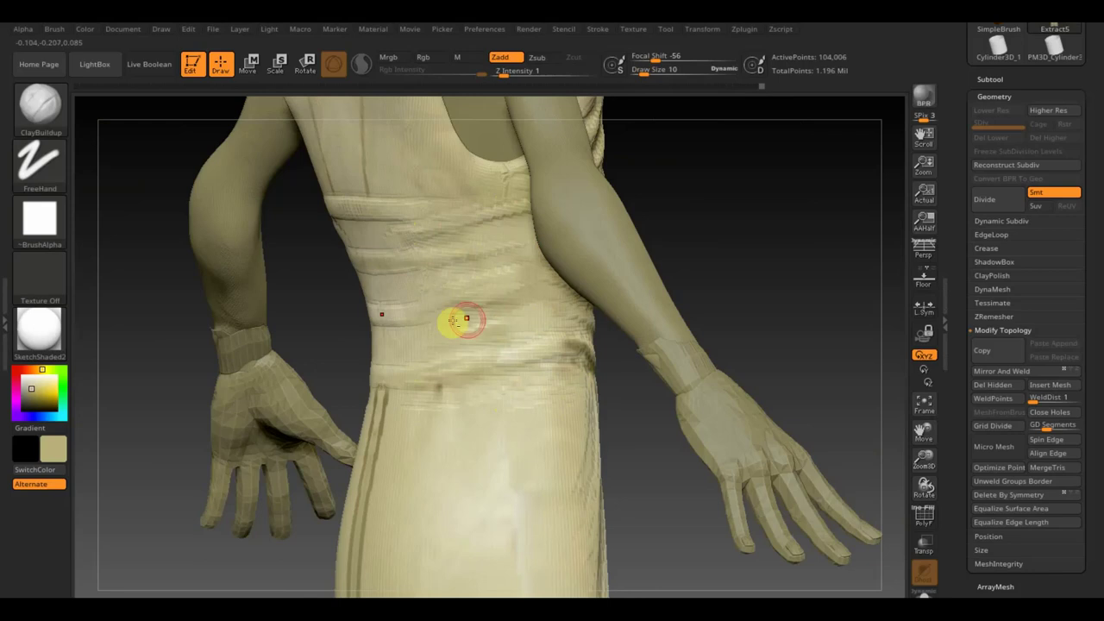
pyautogui.click(440, 336)
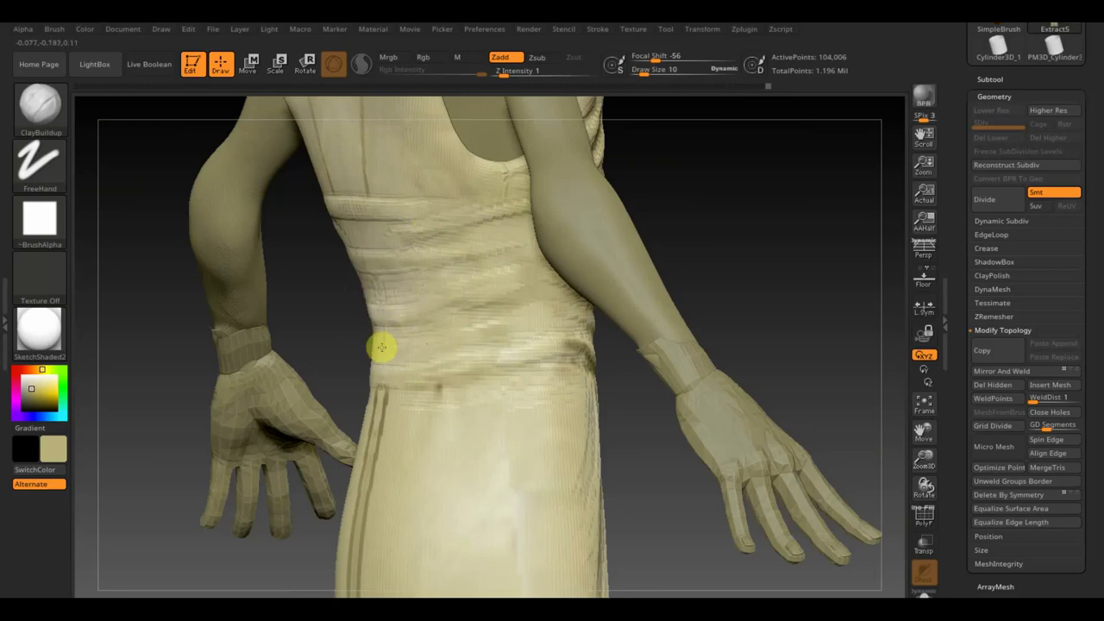
pyautogui.click(572, 319)
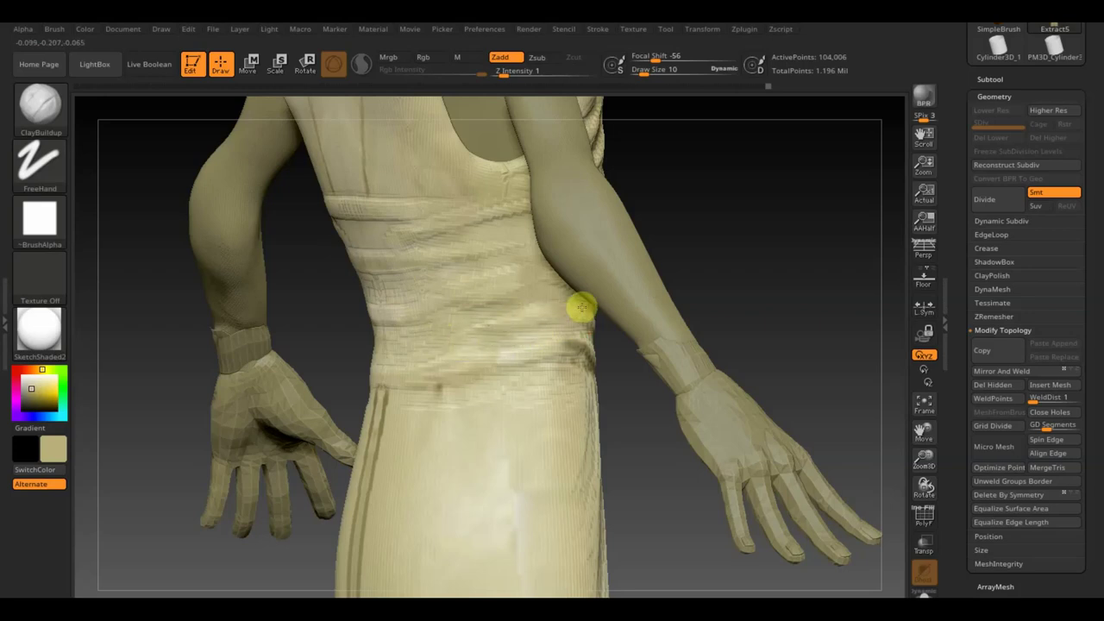
pyautogui.click(524, 357)
pyautogui.click(306, 345)
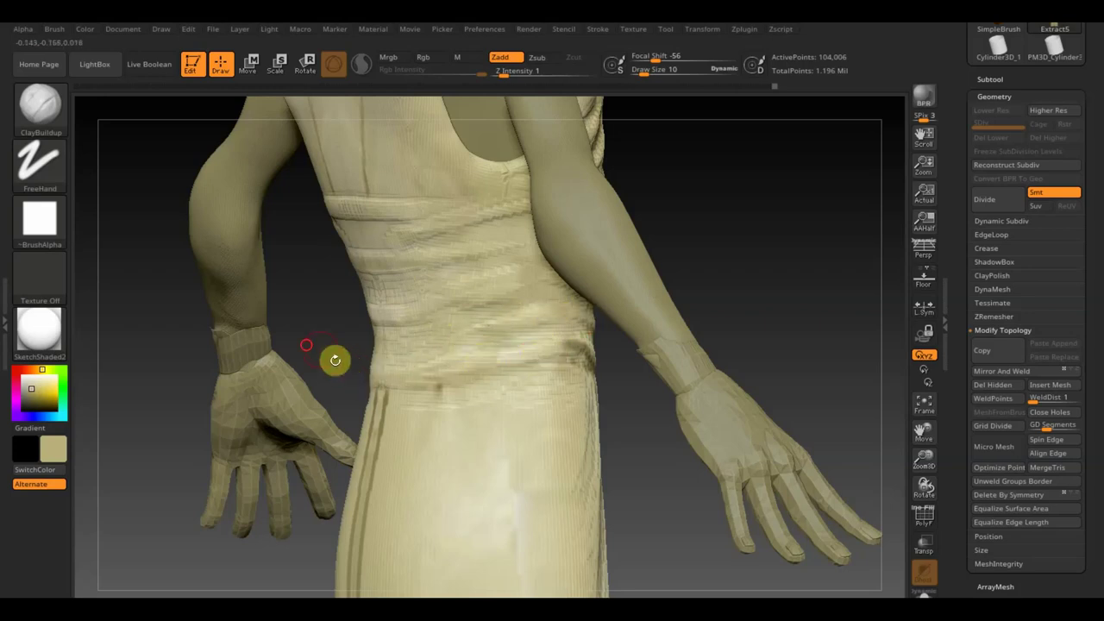
# Add clay on the front waistband and sculpt folds on the side of the sash
pyautogui.moveTo(335, 360); pyautogui.dragTo(357, 352)
pyautogui.click(434, 246)
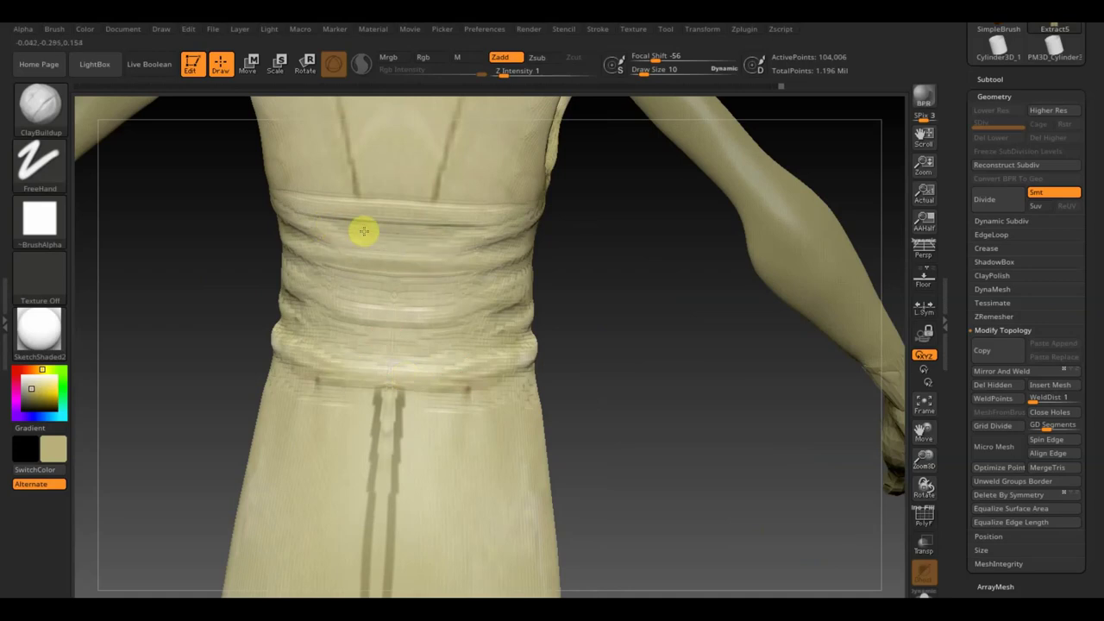
pyautogui.moveTo(219, 268); pyautogui.dragTo(264, 261)
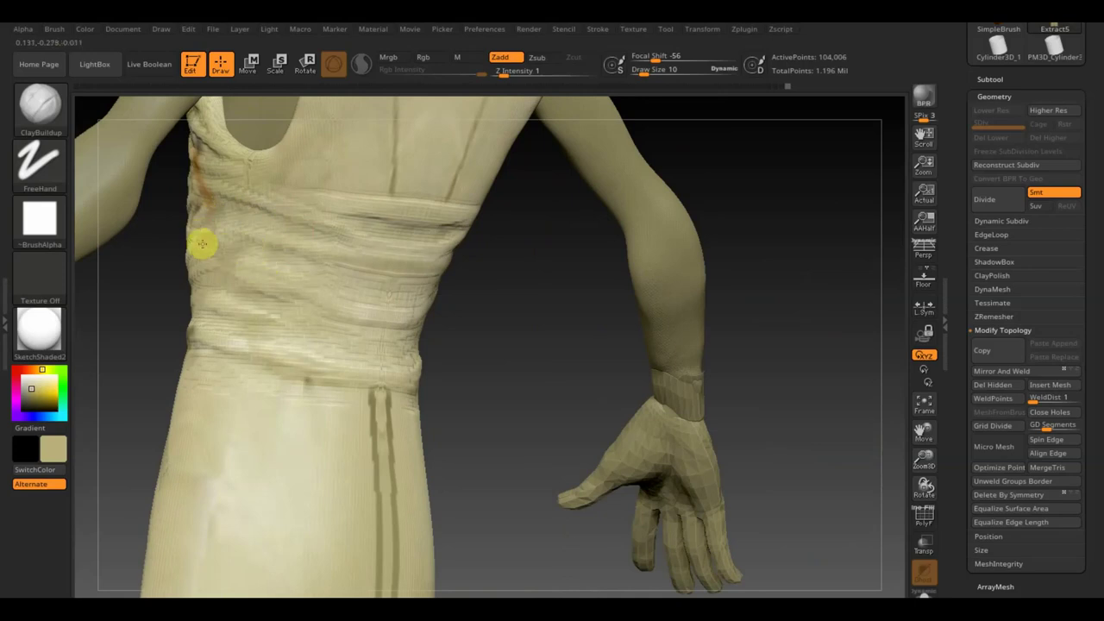
pyautogui.click(231, 272)
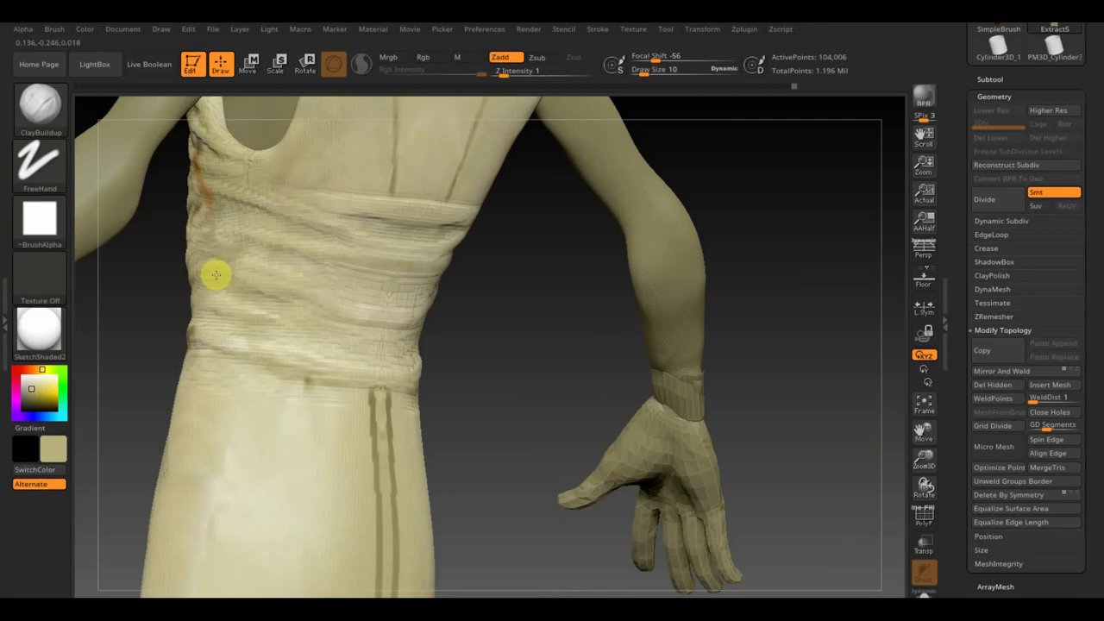
pyautogui.click(241, 314)
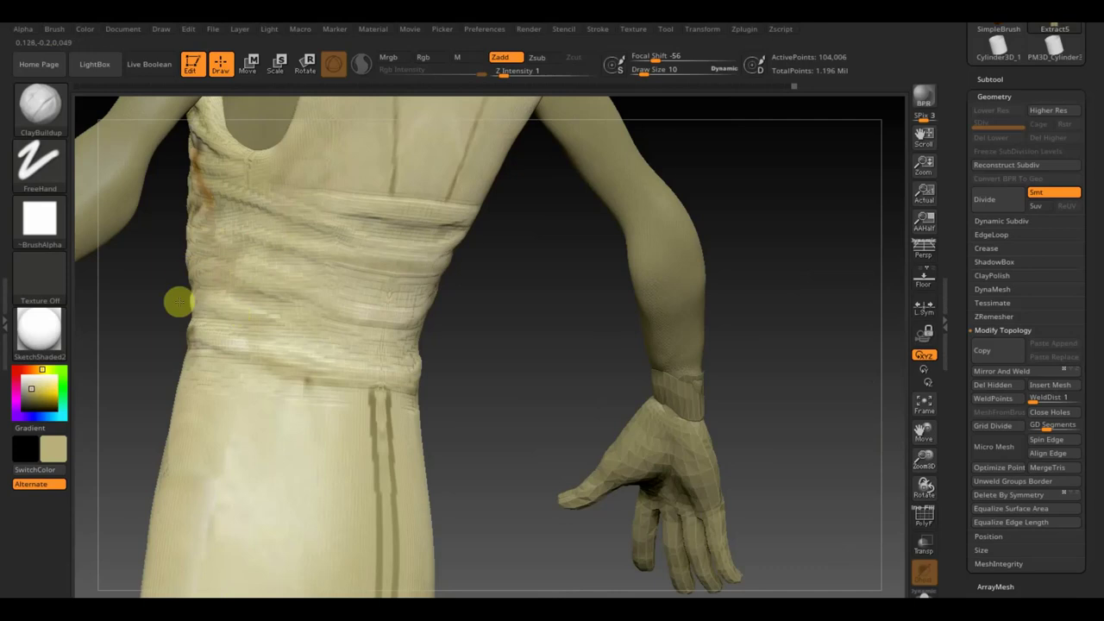
pyautogui.keyDown('shift'); pyautogui.moveTo(527, 311); pyautogui.dragTo(503, 355); pyautogui.keyUp('shift')
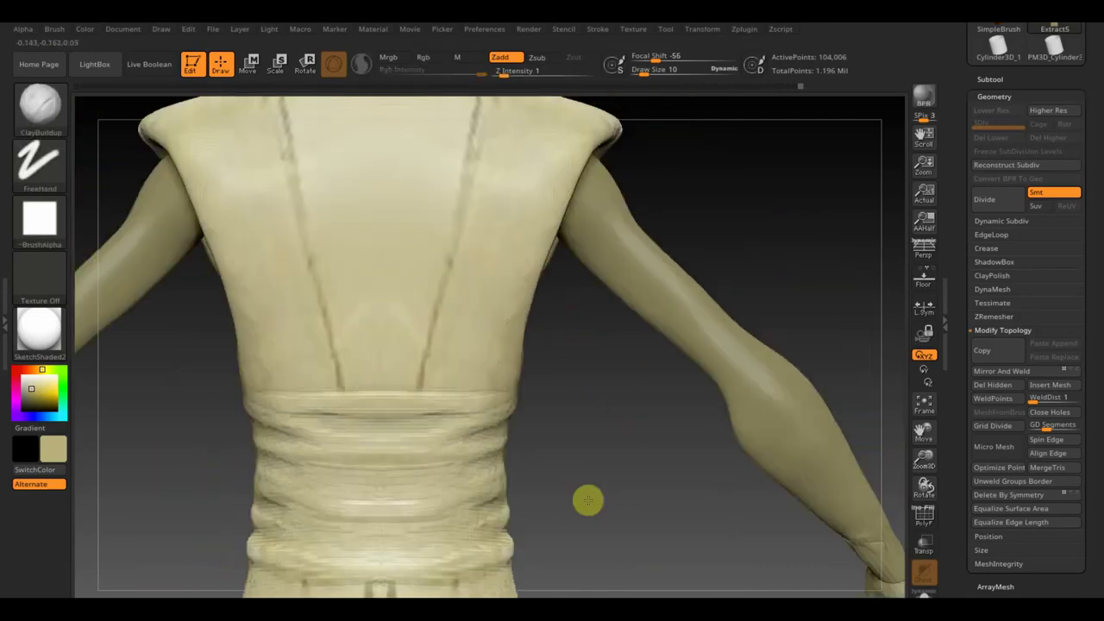
pyautogui.keyDown('alt'); pyautogui.moveTo(571, 306); pyautogui.dragTo(589, 576); pyautogui.keyUp('alt')
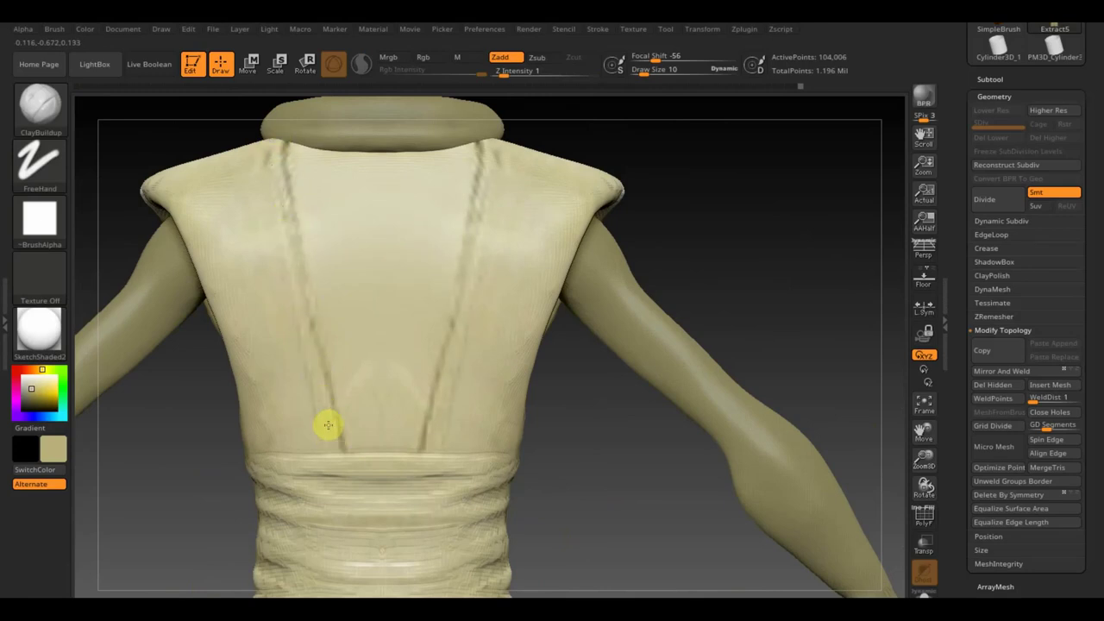
# Add faint ClayBuildup strokes on the vest's front and shoulder
pyautogui.click(261, 160)
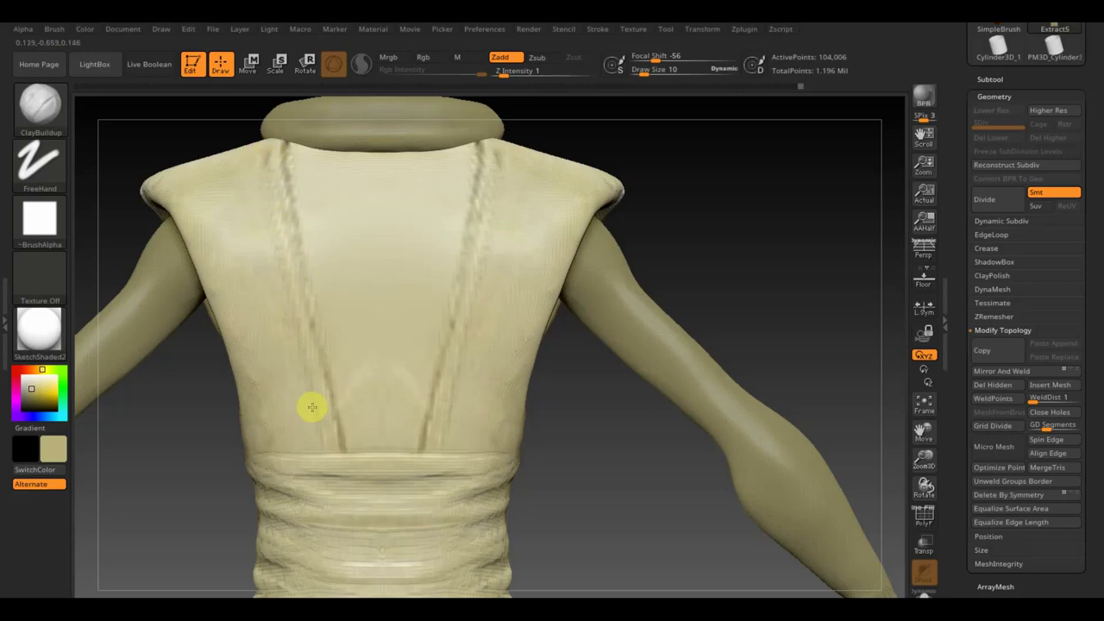
pyautogui.click(315, 442)
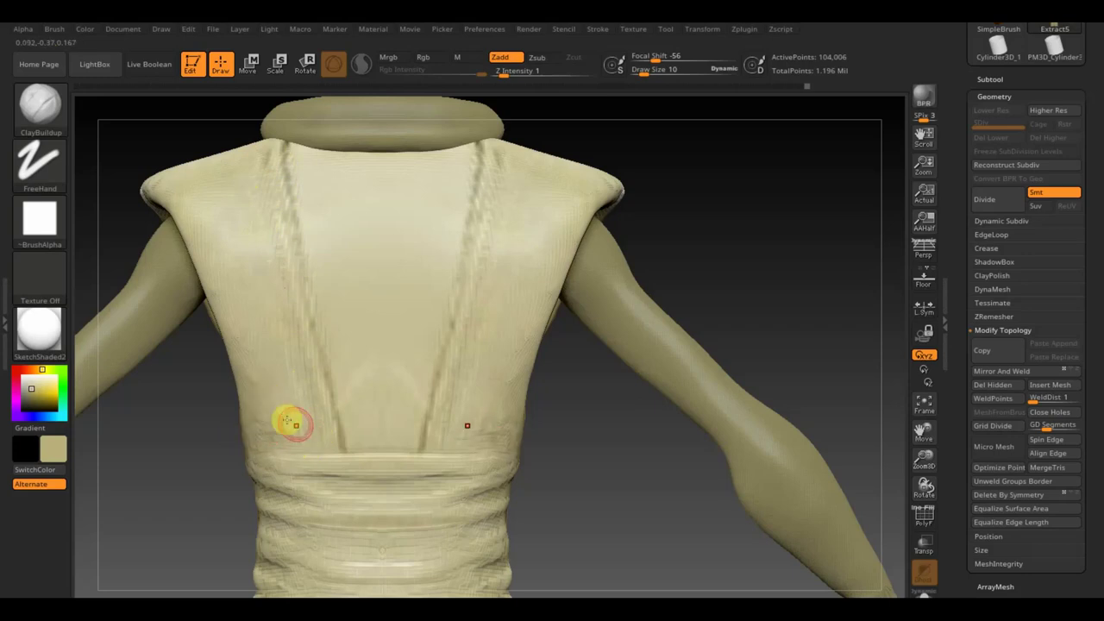
pyautogui.moveTo(567, 446); pyautogui.dragTo(479, 439)
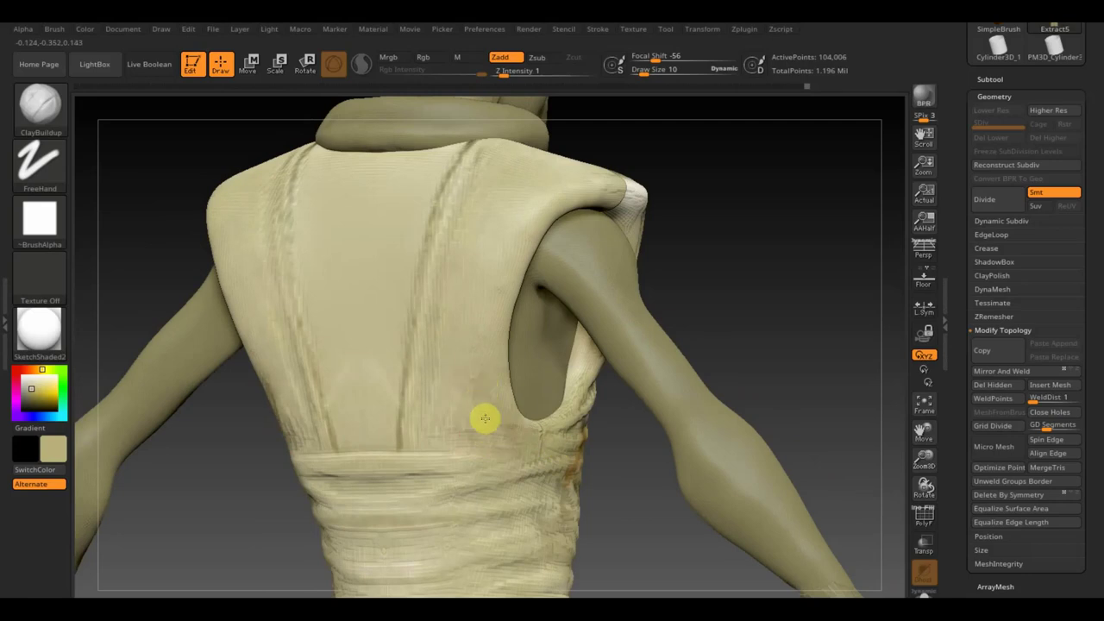
pyautogui.moveTo(537, 205); pyautogui.dragTo(519, 215)
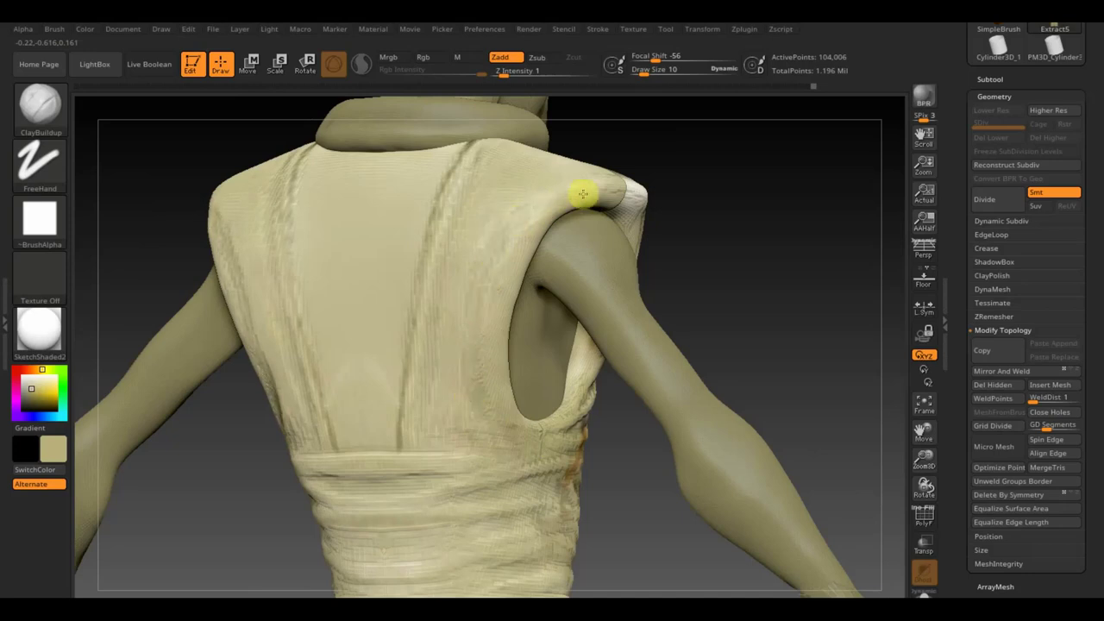
pyautogui.click(507, 260)
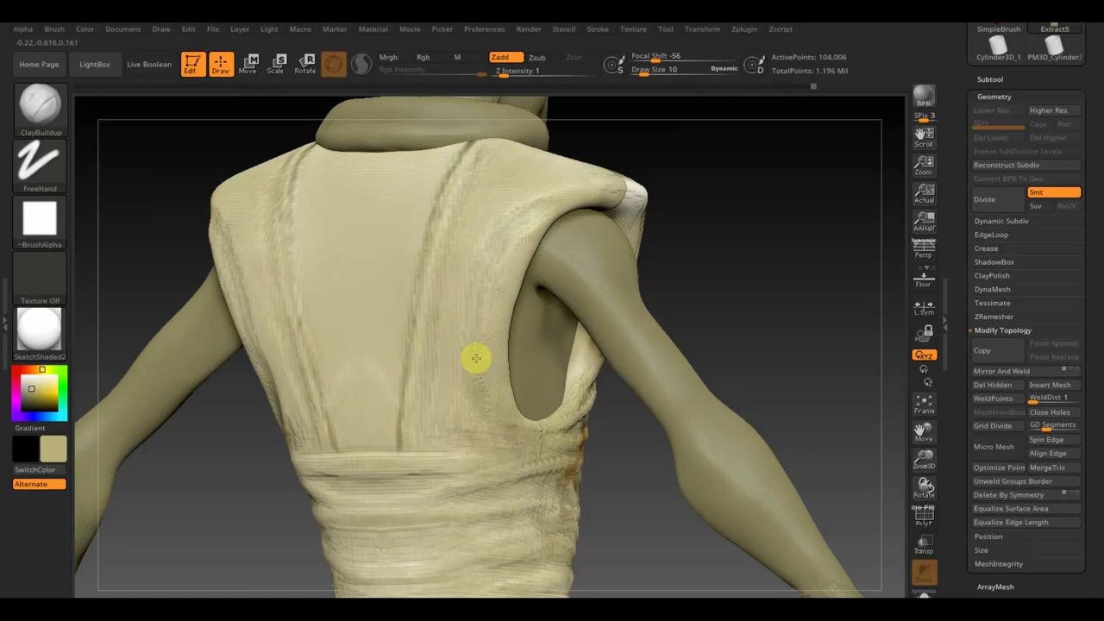
pyautogui.click(481, 202)
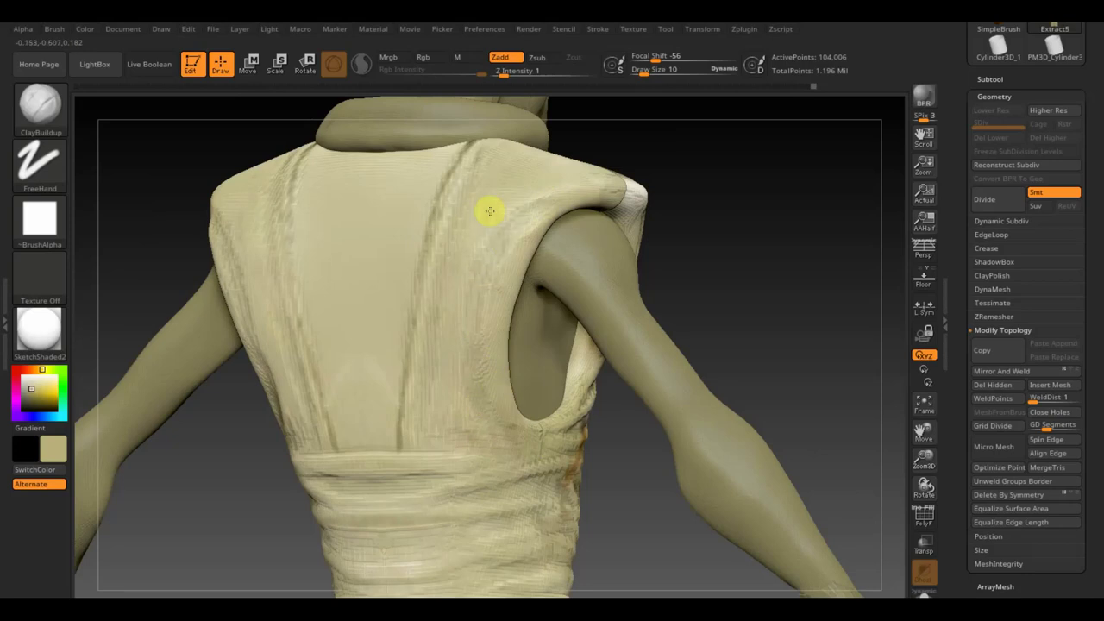
pyautogui.click(522, 194)
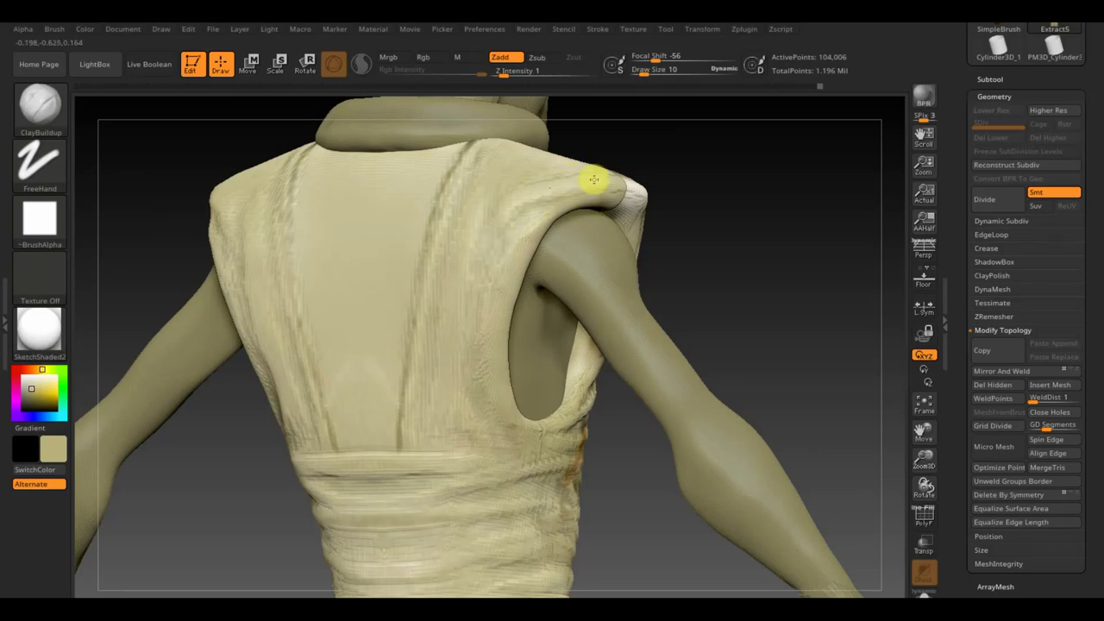
# Dab small clay folds on the vest's back near the armhole and lower back
pyautogui.click(456, 301)
pyautogui.click(448, 423)
pyautogui.click(434, 338)
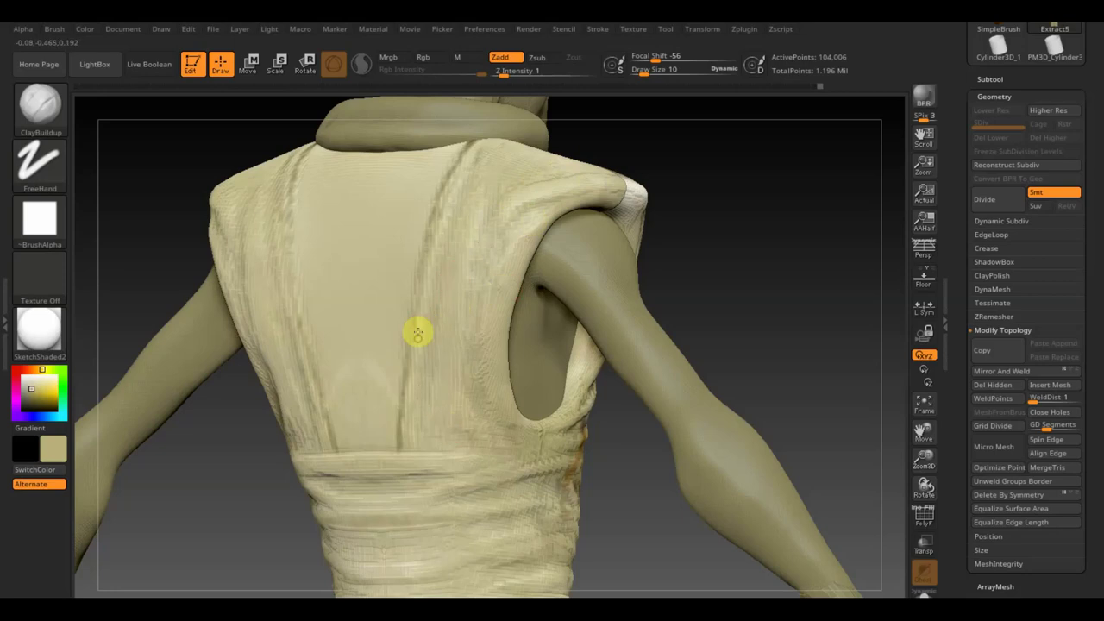
pyautogui.click(407, 416)
pyautogui.click(447, 396)
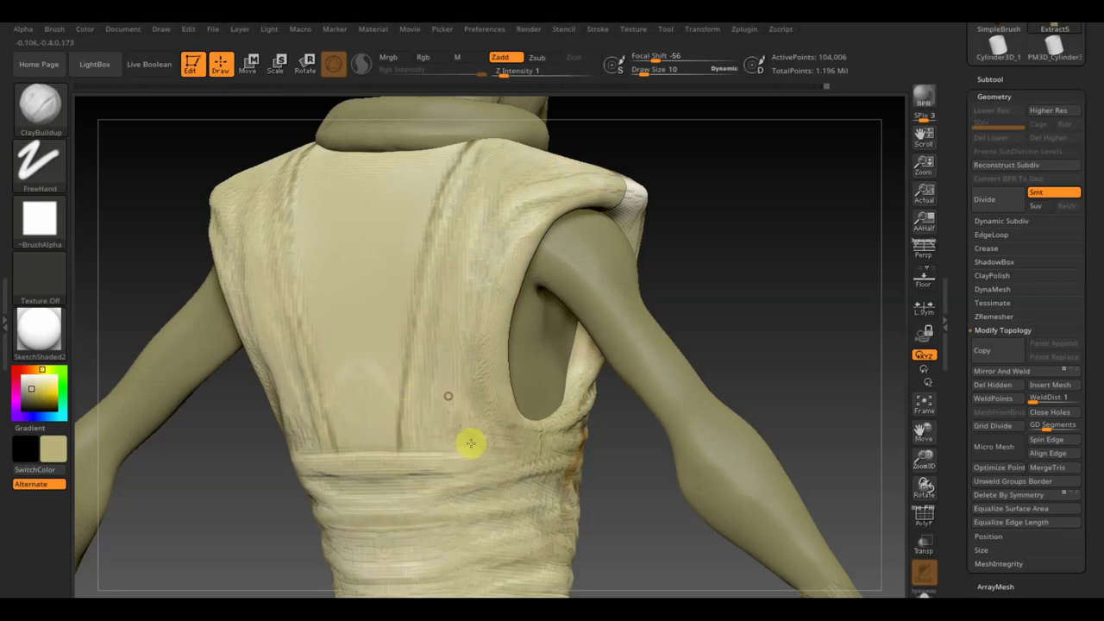
pyautogui.click(480, 400)
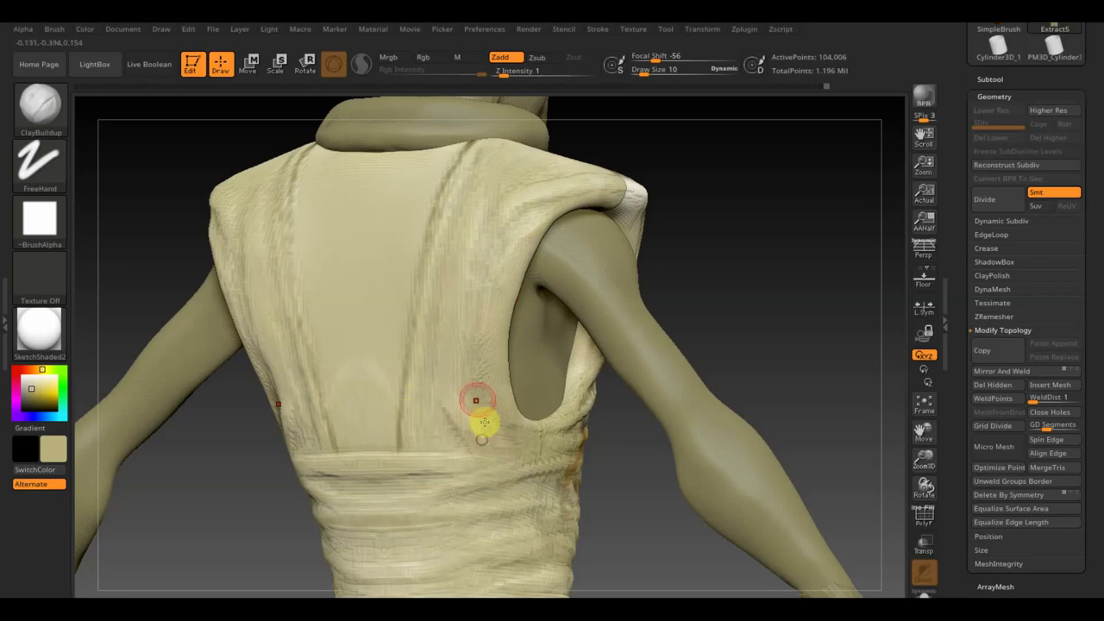
pyautogui.click(475, 447)
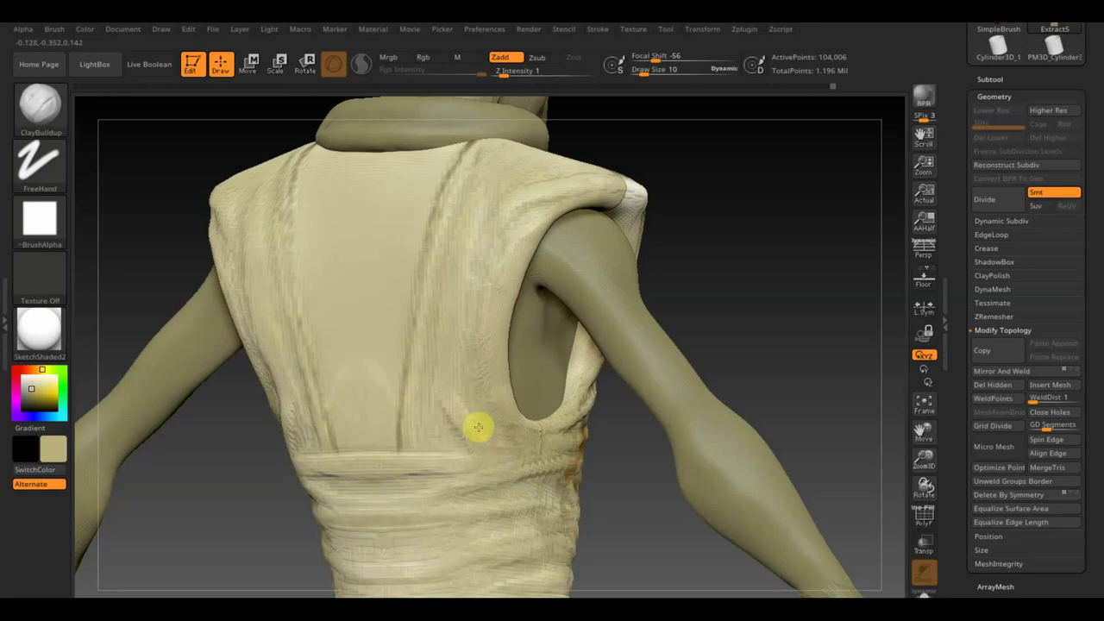
pyautogui.click(456, 297)
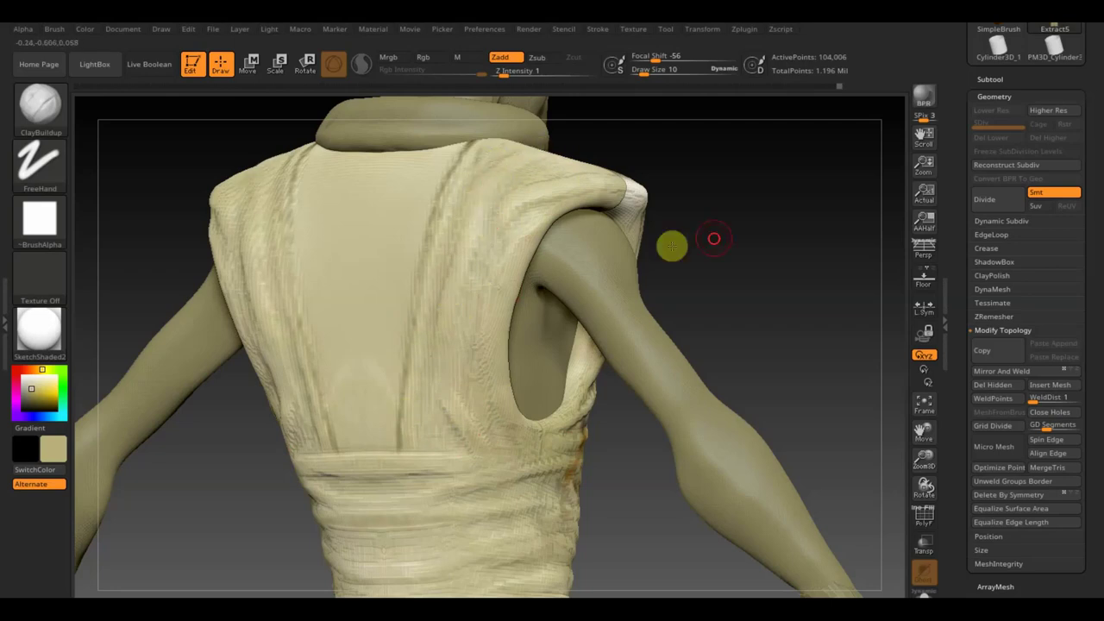
pyautogui.moveTo(673, 244); pyautogui.dragTo(743, 233)
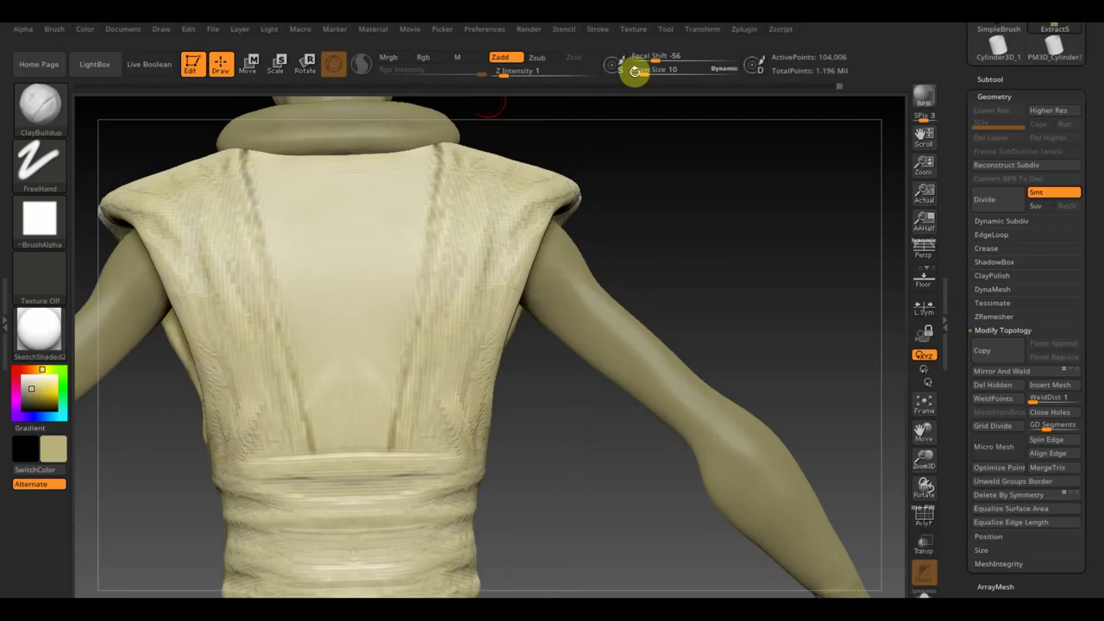
# Switch to the Standard brush with Dots stroke, Draw Size 5, Zadd on and Rgb off
pyautogui.click(45, 112)
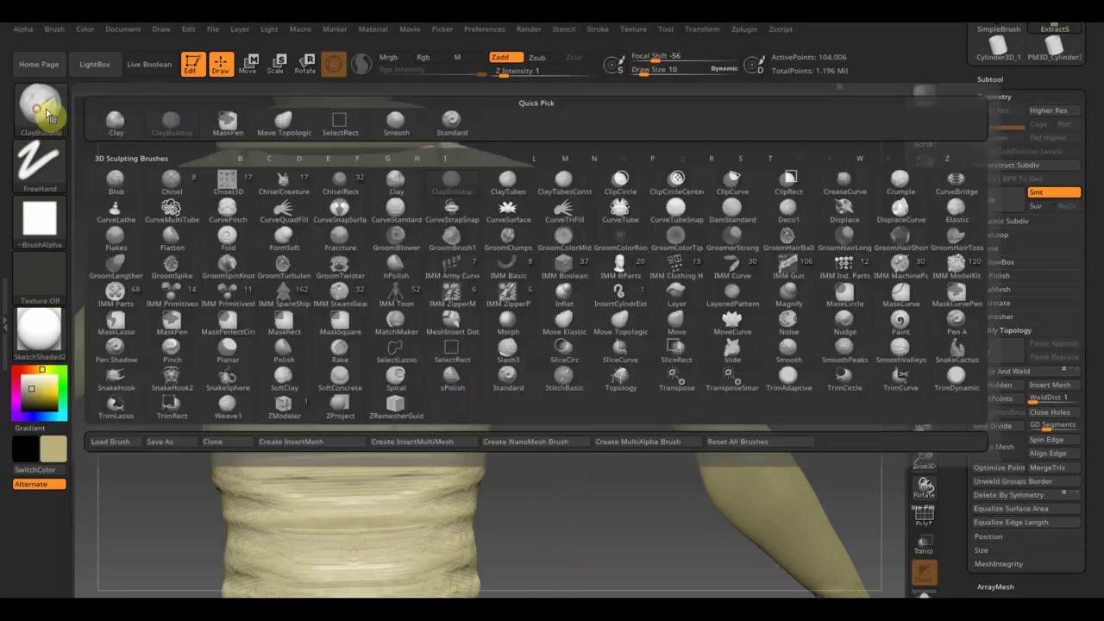
pyautogui.click(452, 123)
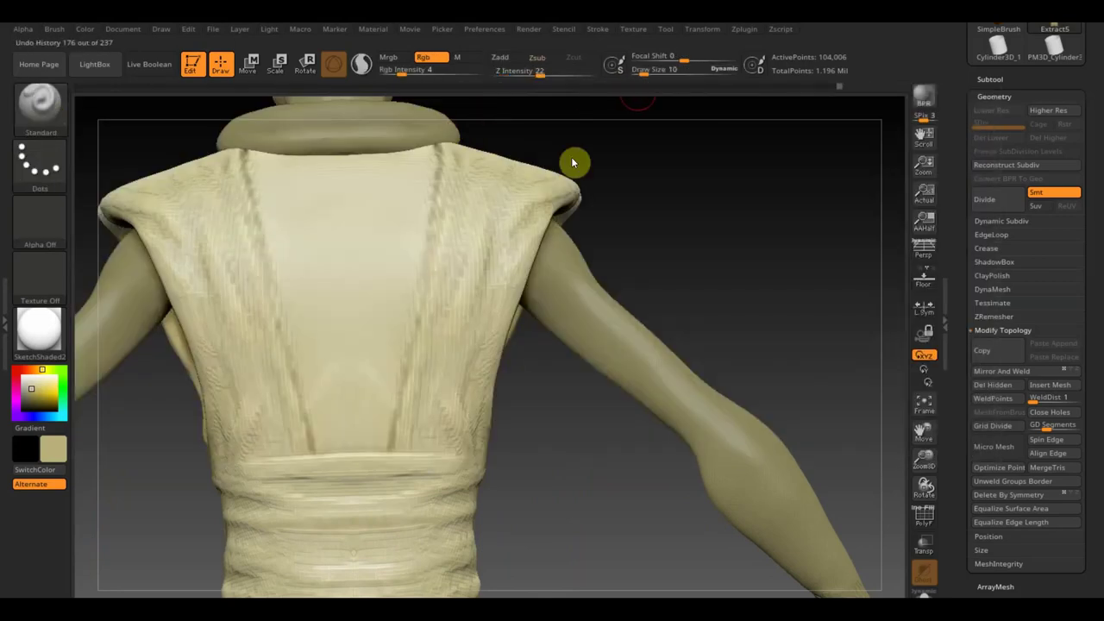
pyautogui.moveTo(642, 74); pyautogui.dragTo(637, 73)
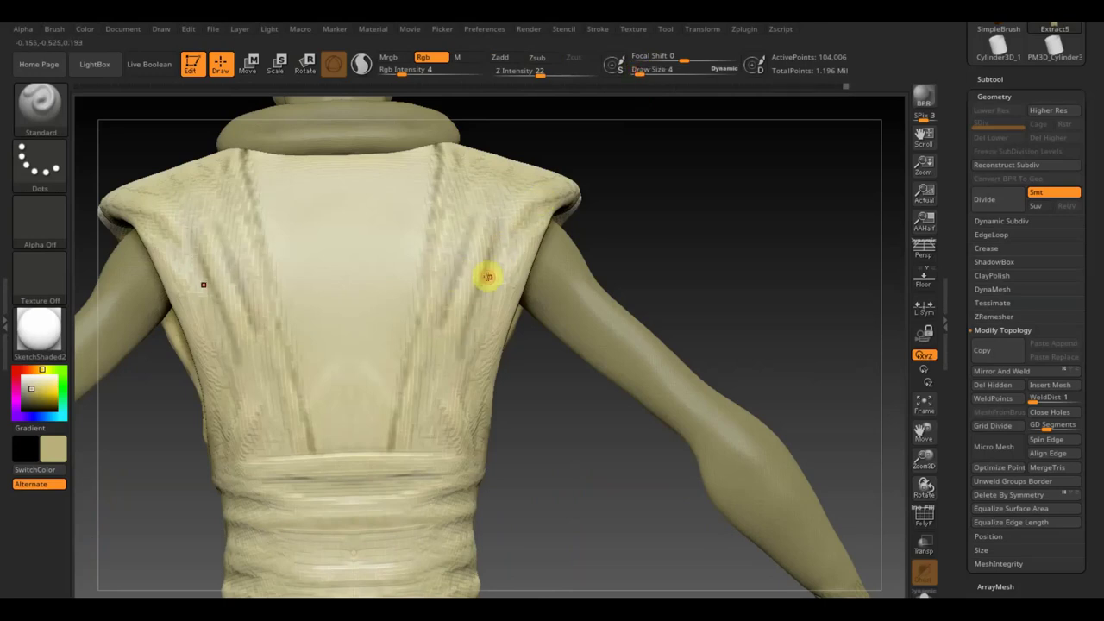
pyautogui.click(501, 57)
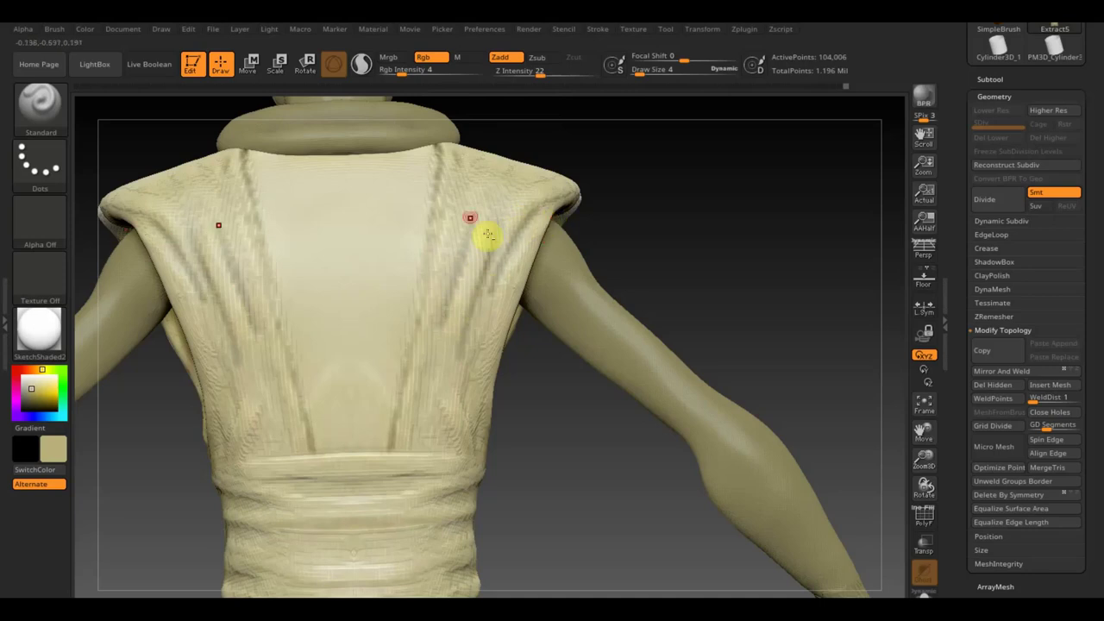
pyautogui.click(427, 57)
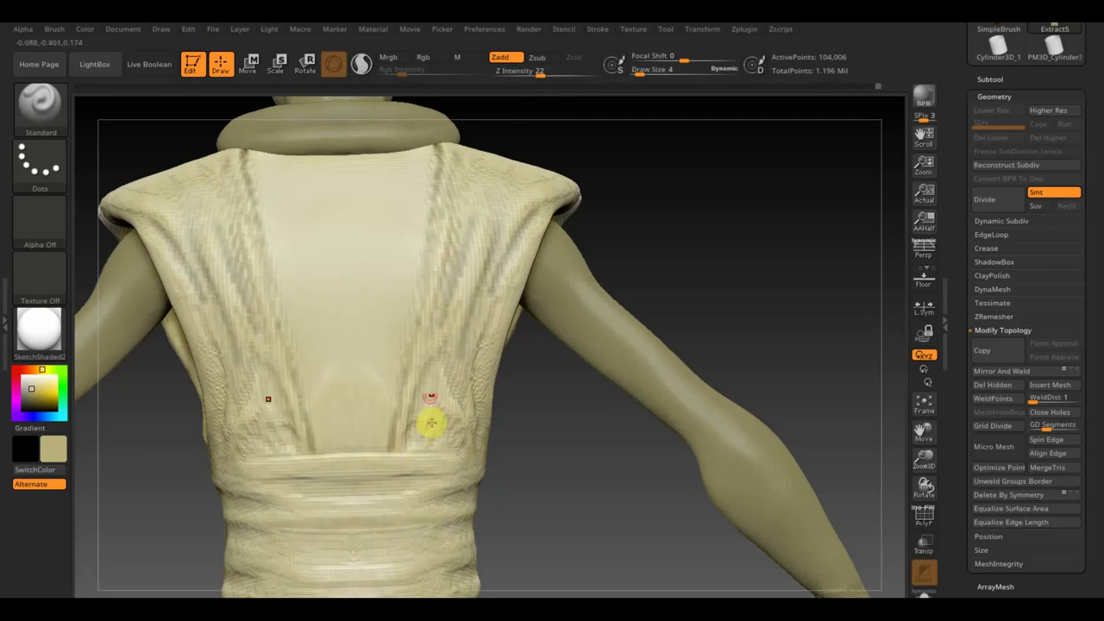
# Sculpt a thin ridge along the top of the belt, then bring the pants' waist into view
pyautogui.press('shift')
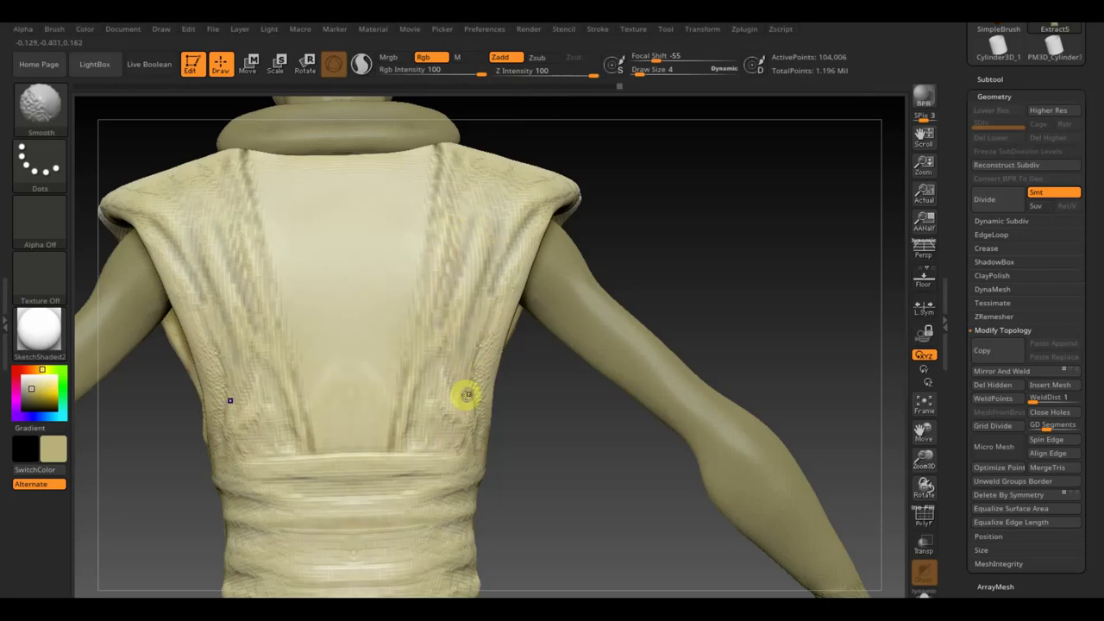
pyautogui.press('shift')
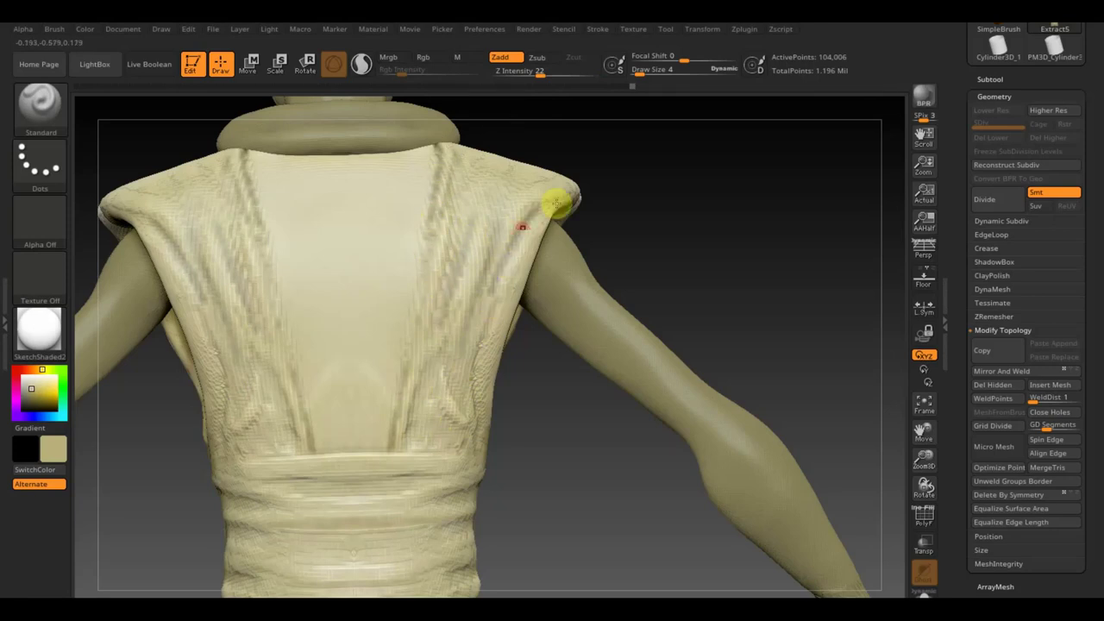
pyautogui.moveTo(451, 461); pyautogui.dragTo(204, 485)
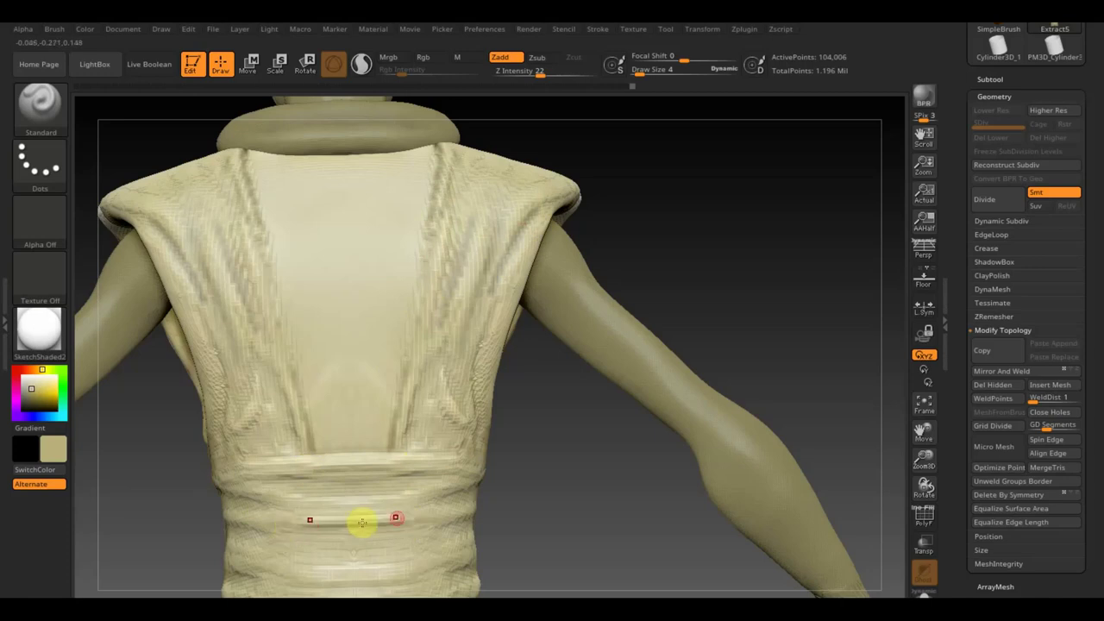
pyautogui.moveTo(540, 517)
pyautogui.mouseDown()
pyautogui.moveTo(520, 508)
pyautogui.moveTo(442, 517)
pyautogui.mouseUp()
pyautogui.keyDown('alt'); pyautogui.moveTo(575, 526); pyautogui.dragTo(521, 480); pyautogui.keyUp('alt')
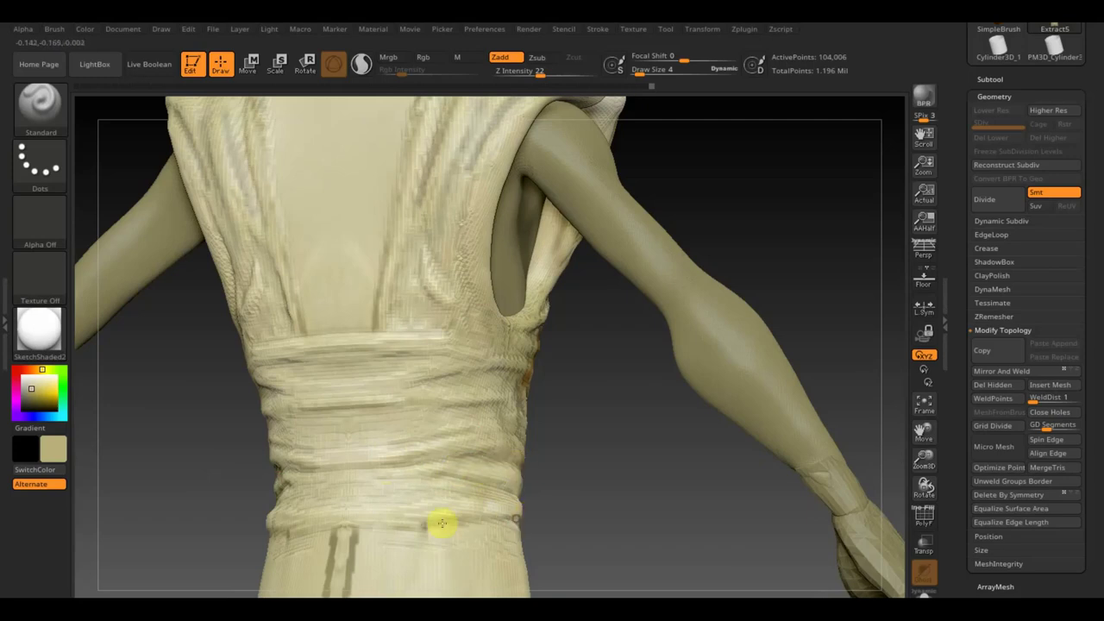
pyautogui.moveTo(574, 510)
pyautogui.keyDown('alt'); pyautogui.mouseDown()
pyautogui.moveTo(583, 390)
pyautogui.moveTo(613, 387)
pyautogui.moveTo(596, 313)
pyautogui.moveTo(473, 279)
pyautogui.moveTo(589, 274)
pyautogui.moveTo(567, 212)
pyautogui.moveTo(564, 234)
pyautogui.mouseUp(); pyautogui.keyUp('alt')
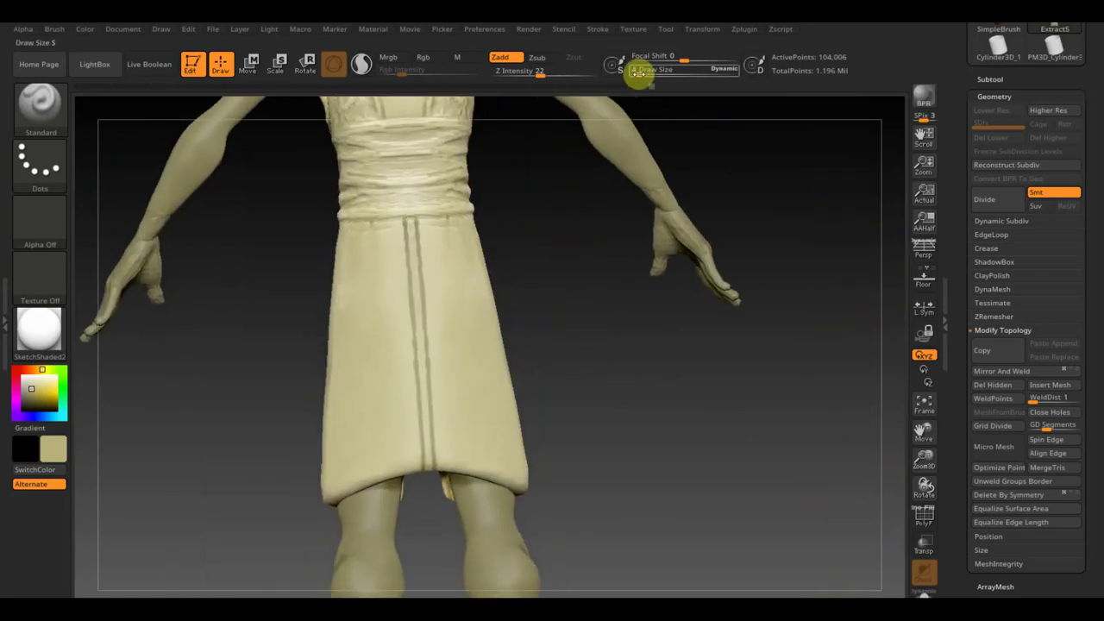
# At Draw Size 7, undo the stray mask and deepen the pants' centre seam groove
pyautogui.moveTo(643, 71); pyautogui.dragTo(638, 71)
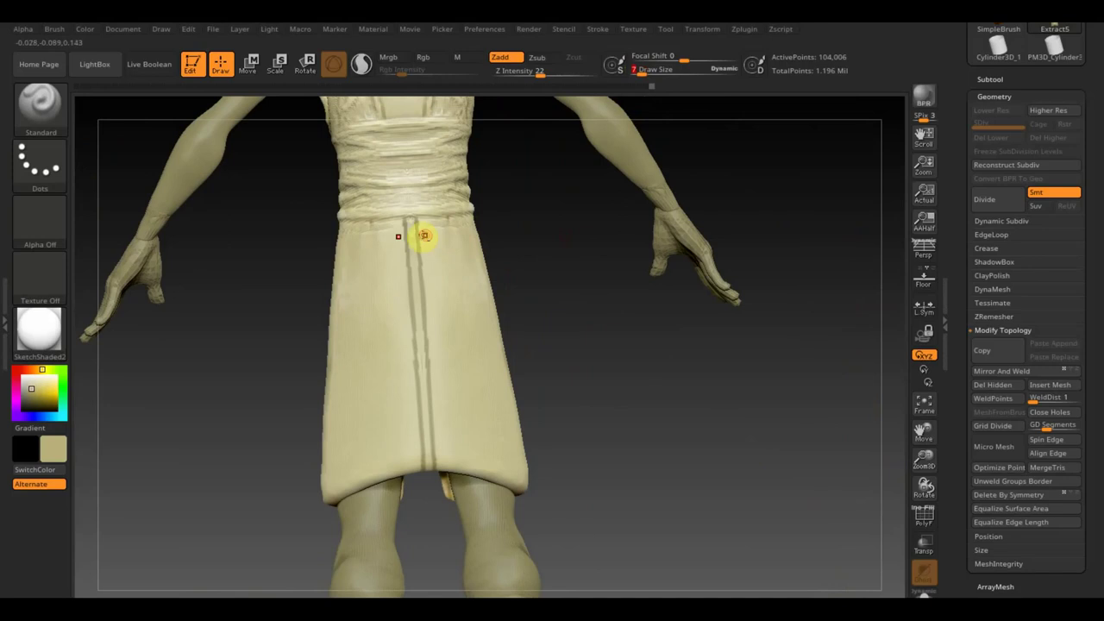
pyautogui.moveTo(565, 280); pyautogui.dragTo(575, 330)
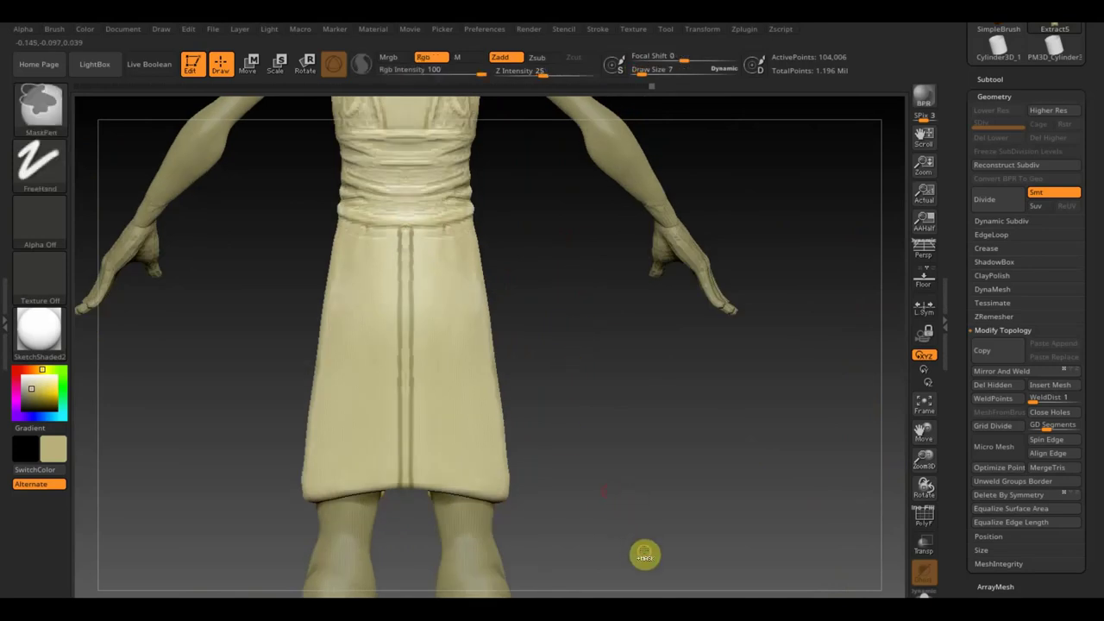
pyautogui.moveTo(639, 549)
pyautogui.keyDown('ctrl'); pyautogui.mouseDown()
pyautogui.moveTo(409, 209)
pyautogui.moveTo(410, 460)
pyautogui.mouseUp(); pyautogui.keyUp('ctrl')
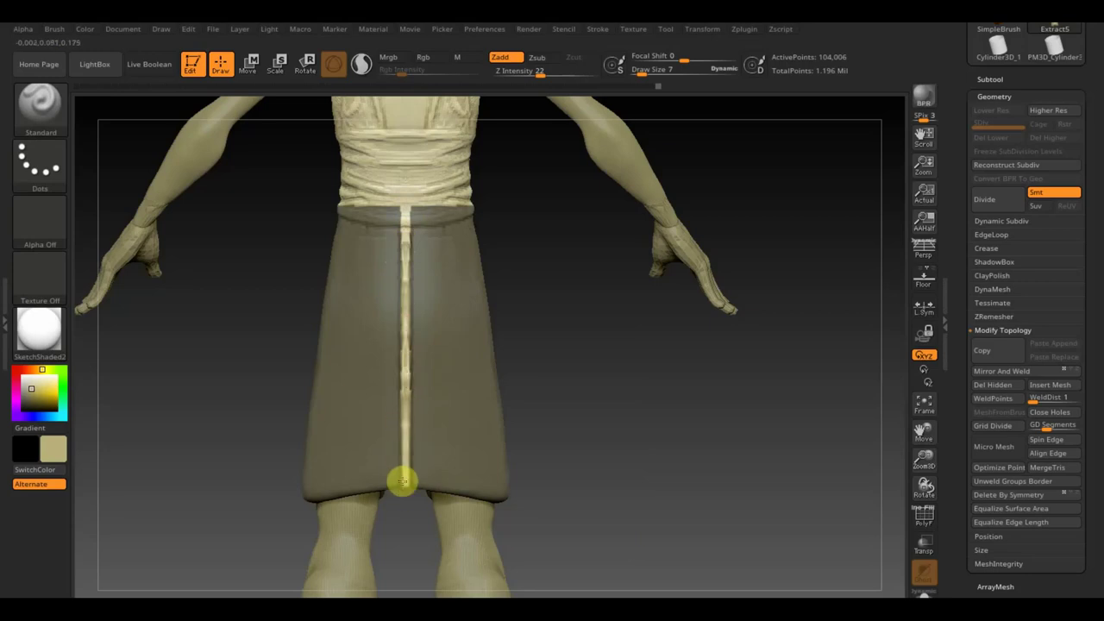
pyautogui.press('b')
pyautogui.hotkey('ctrl', 'z')
pyautogui.hotkey('ctrl', 'z')
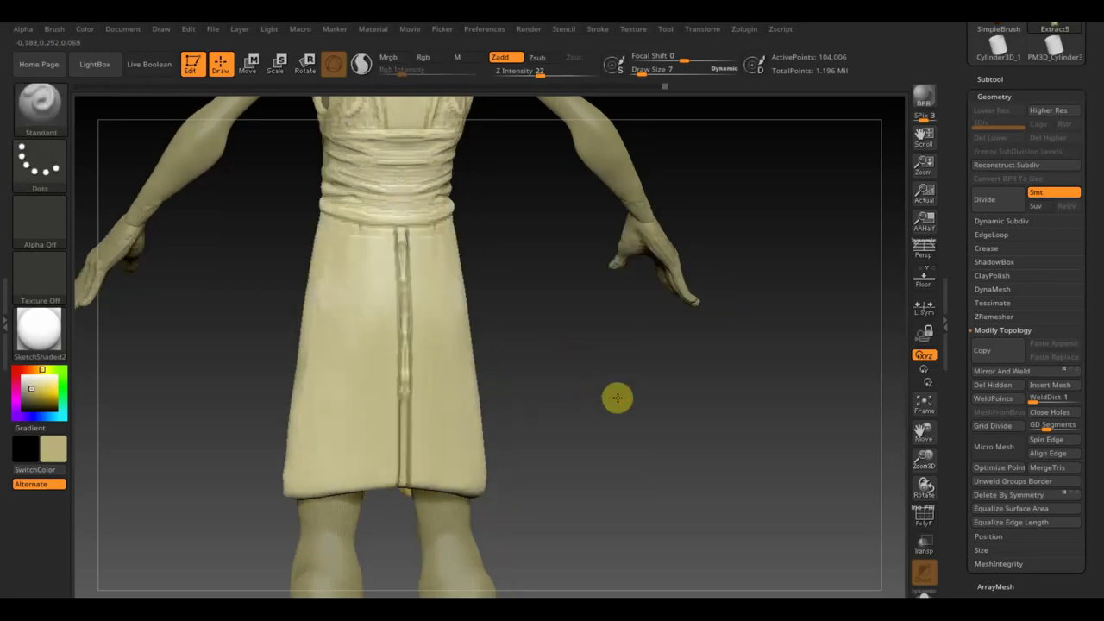
pyautogui.hotkey('ctrl', 'z')
pyautogui.hotkey('ctrl', 'z')
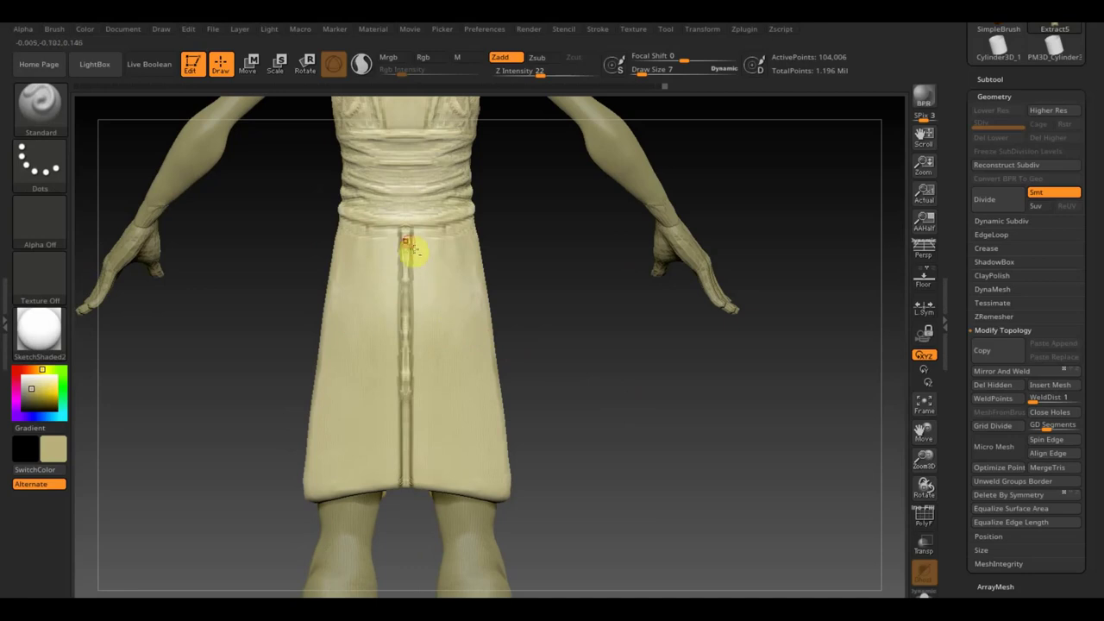
pyautogui.moveTo(404, 231); pyautogui.dragTo(412, 488)
# Carve mirrored crease lines near the hem and down from the waist along the sides
pyautogui.moveTo(552, 466)
pyautogui.mouseDown()
pyautogui.moveTo(604, 392)
pyautogui.moveTo(598, 347)
pyautogui.moveTo(595, 469)
pyautogui.moveTo(579, 468)
pyautogui.moveTo(606, 460)
pyautogui.mouseUp()
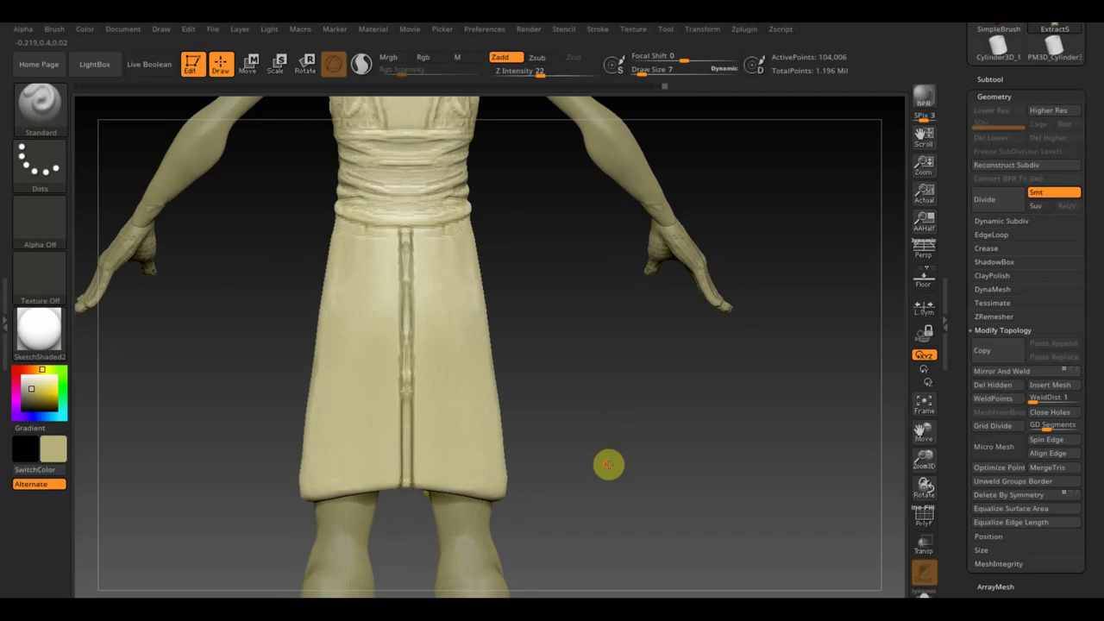
pyautogui.moveTo(456, 480); pyautogui.dragTo(414, 483)
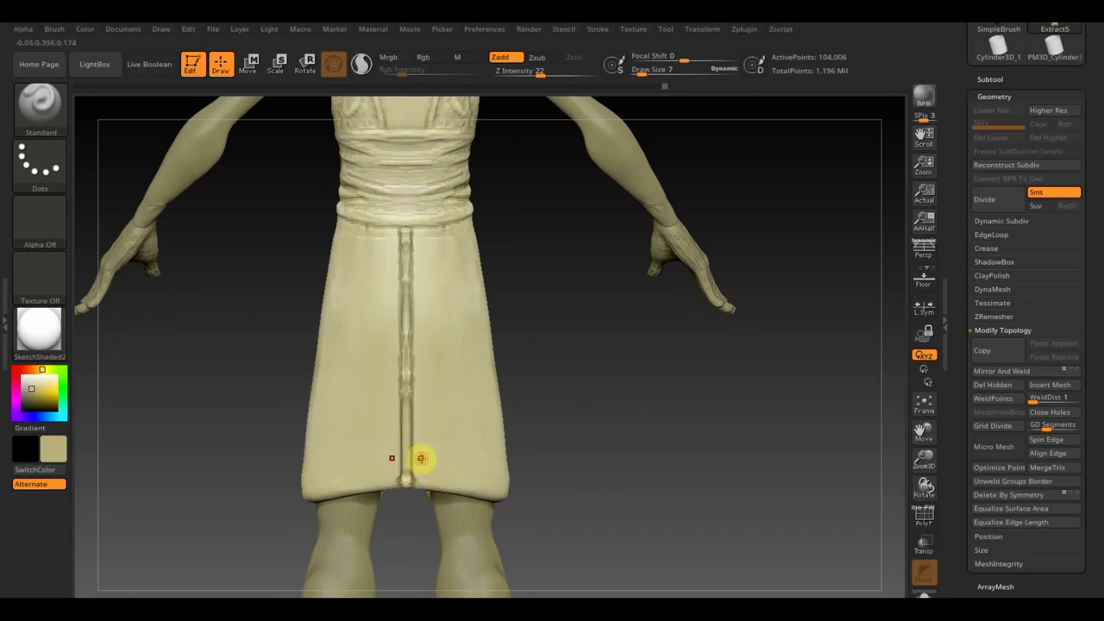
pyautogui.press('ctrl')
pyautogui.moveTo(421, 458); pyautogui.dragTo(463, 477)
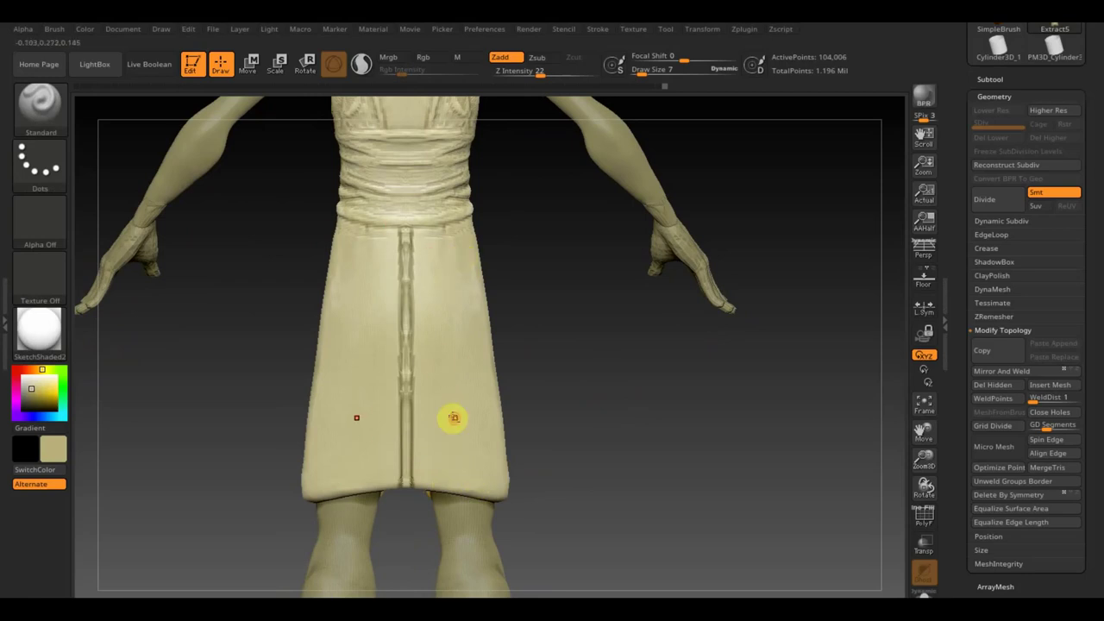
pyautogui.moveTo(432, 387); pyautogui.dragTo(500, 497)
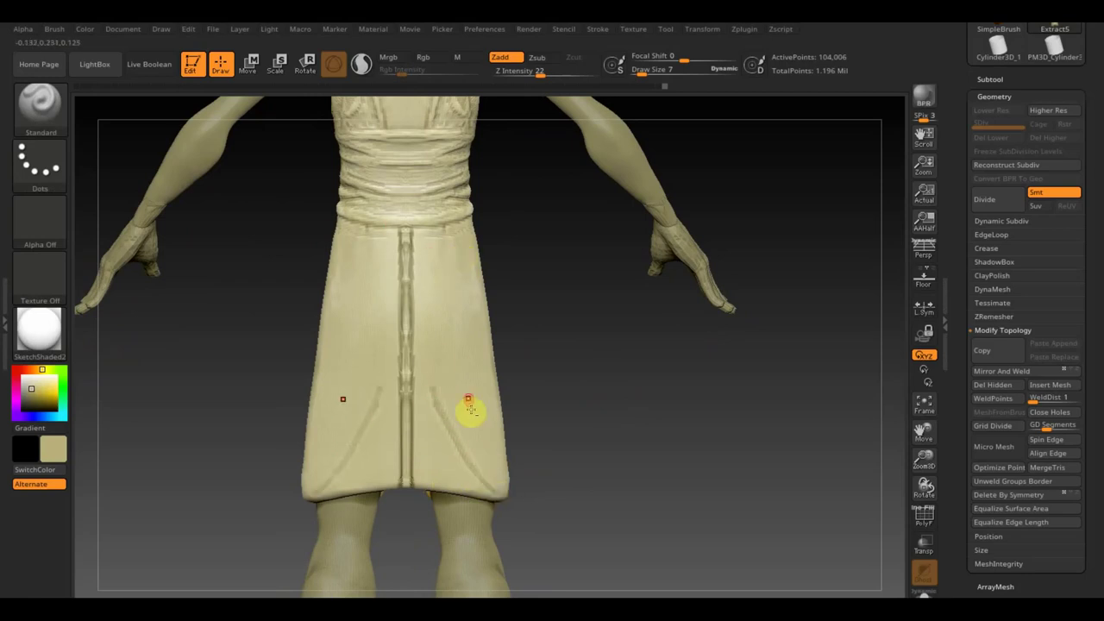
pyautogui.moveTo(469, 393); pyautogui.dragTo(502, 498)
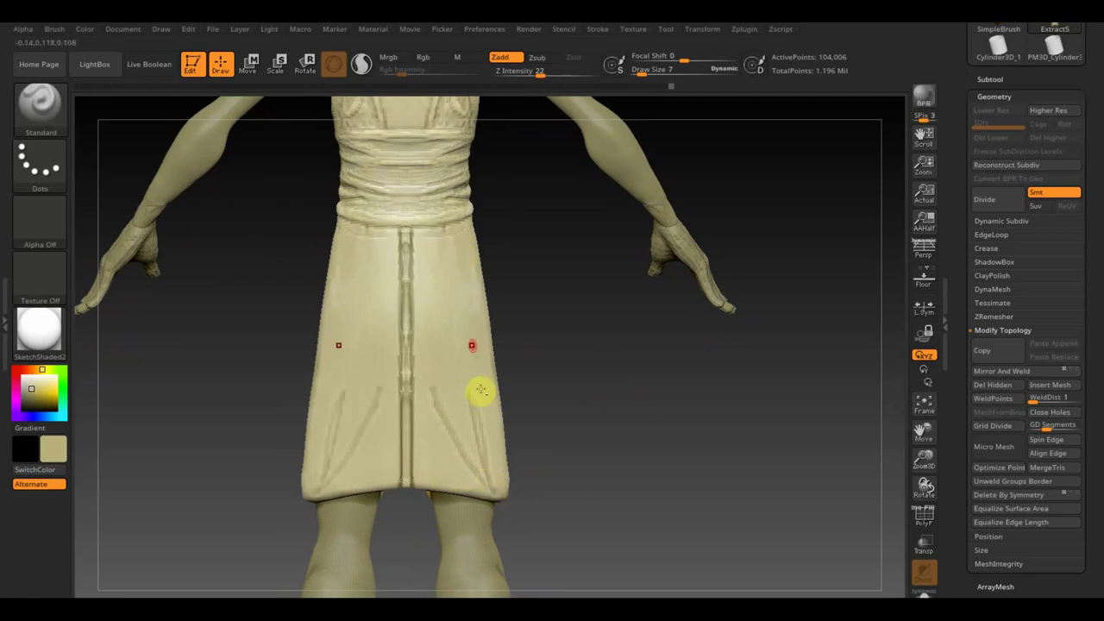
pyautogui.moveTo(439, 226); pyautogui.dragTo(441, 284)
pyautogui.moveTo(441, 231)
pyautogui.mouseDown()
pyautogui.moveTo(456, 229)
pyautogui.moveTo(491, 316)
pyautogui.mouseUp()
pyautogui.moveTo(461, 238); pyautogui.dragTo(480, 302)
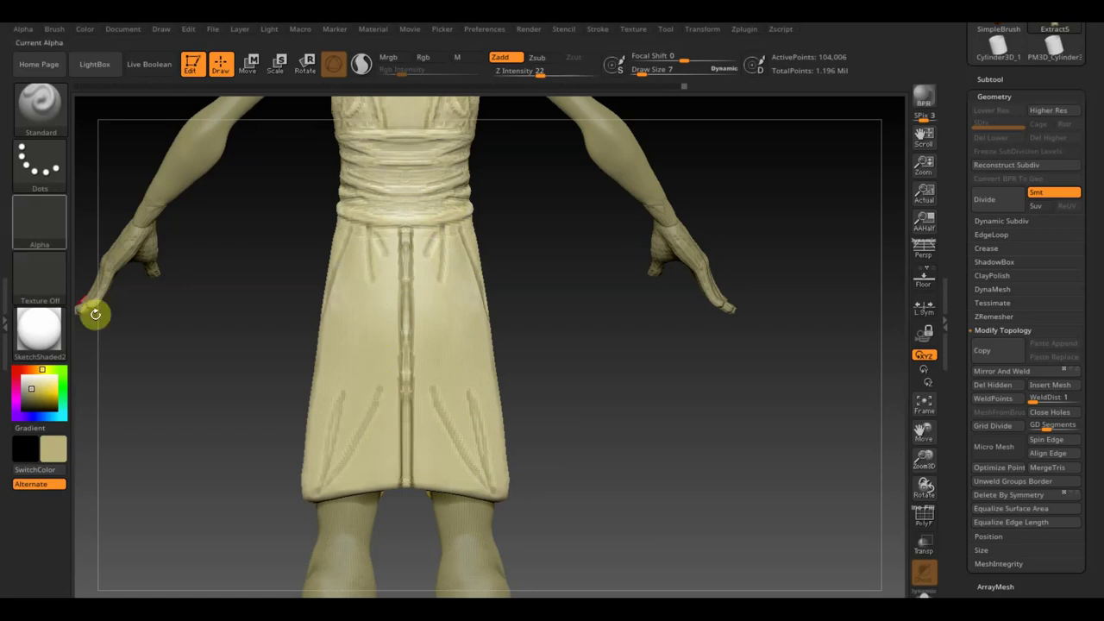
# Switch to ClayBuildup and build up clay near the skirt's hem, viewing it from the side
pyautogui.click(37, 115)
pyautogui.click(177, 126)
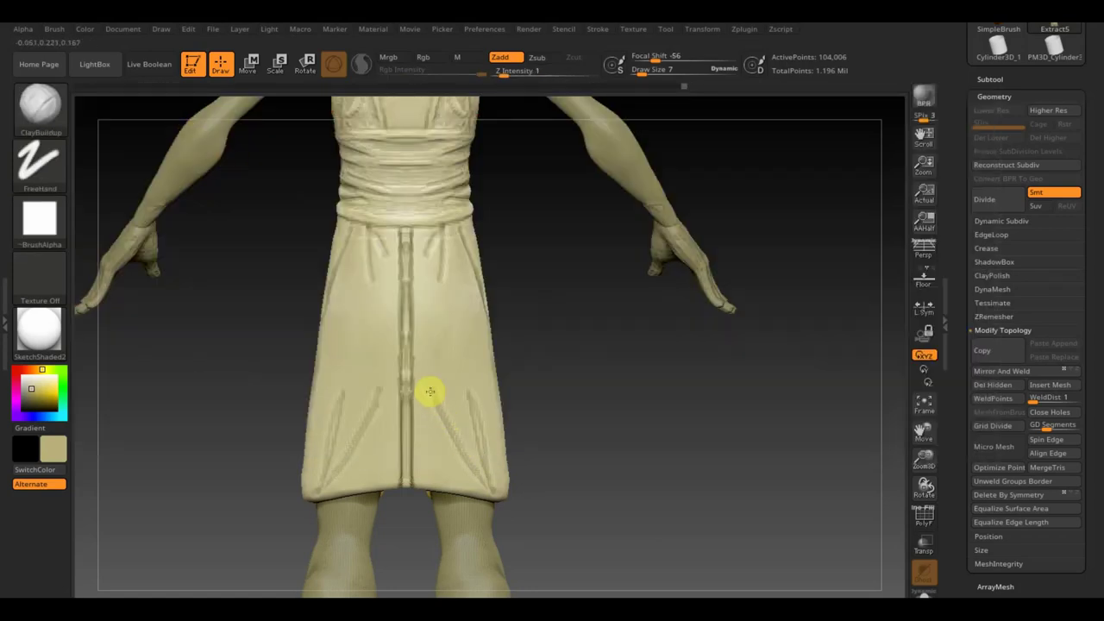
pyautogui.moveTo(477, 481); pyautogui.dragTo(479, 488)
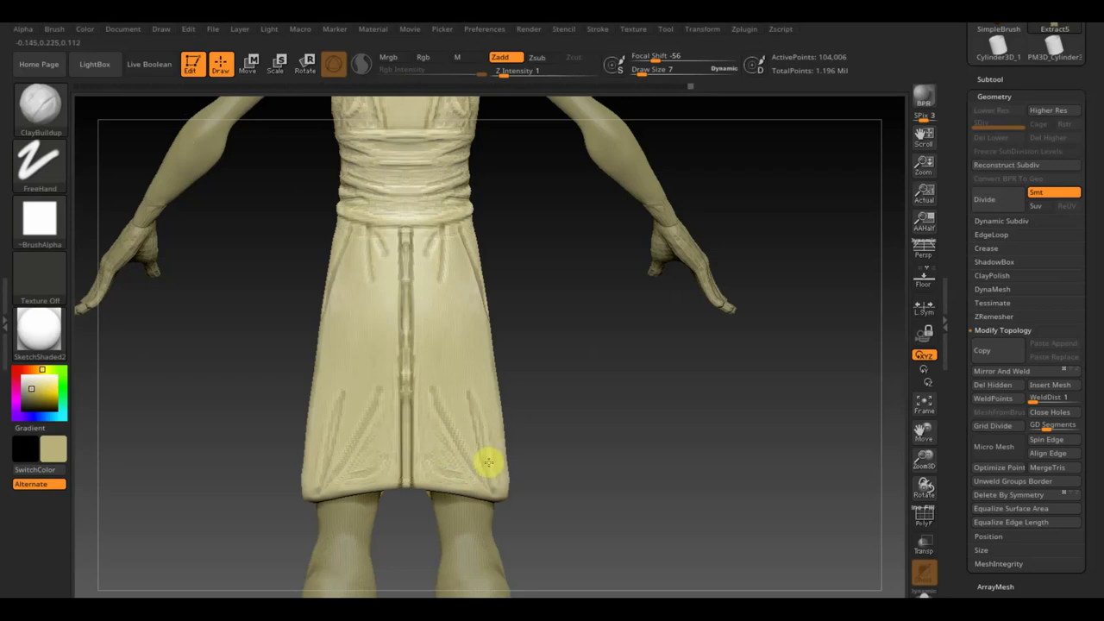
pyautogui.moveTo(516, 483)
pyautogui.mouseDown()
pyautogui.moveTo(583, 487)
pyautogui.moveTo(491, 458)
pyautogui.mouseUp()
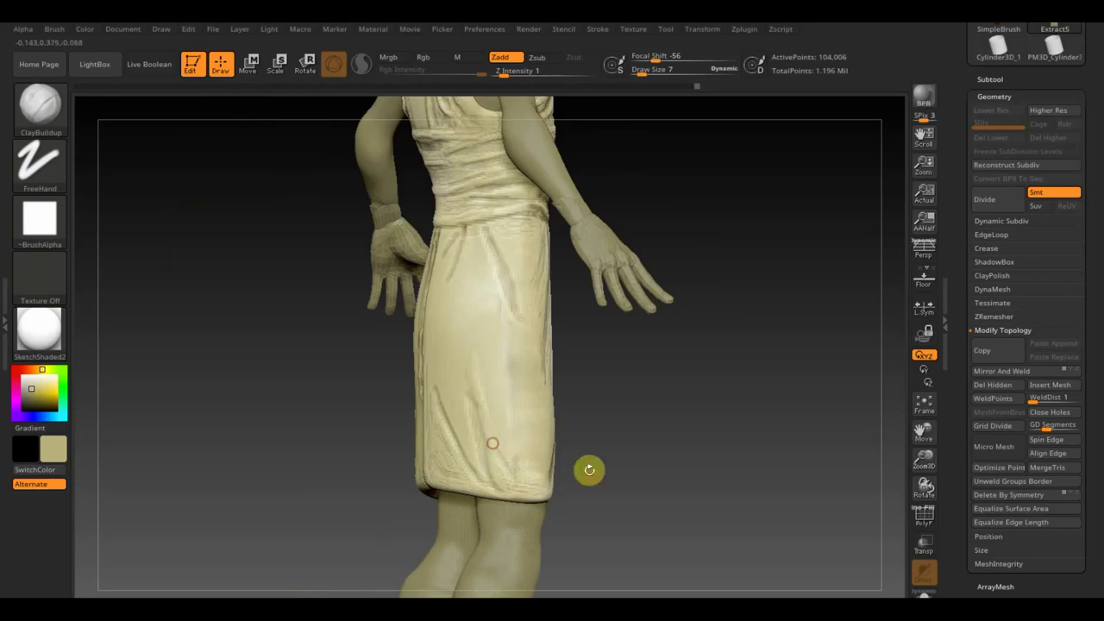
pyautogui.moveTo(586, 469); pyautogui.dragTo(550, 414)
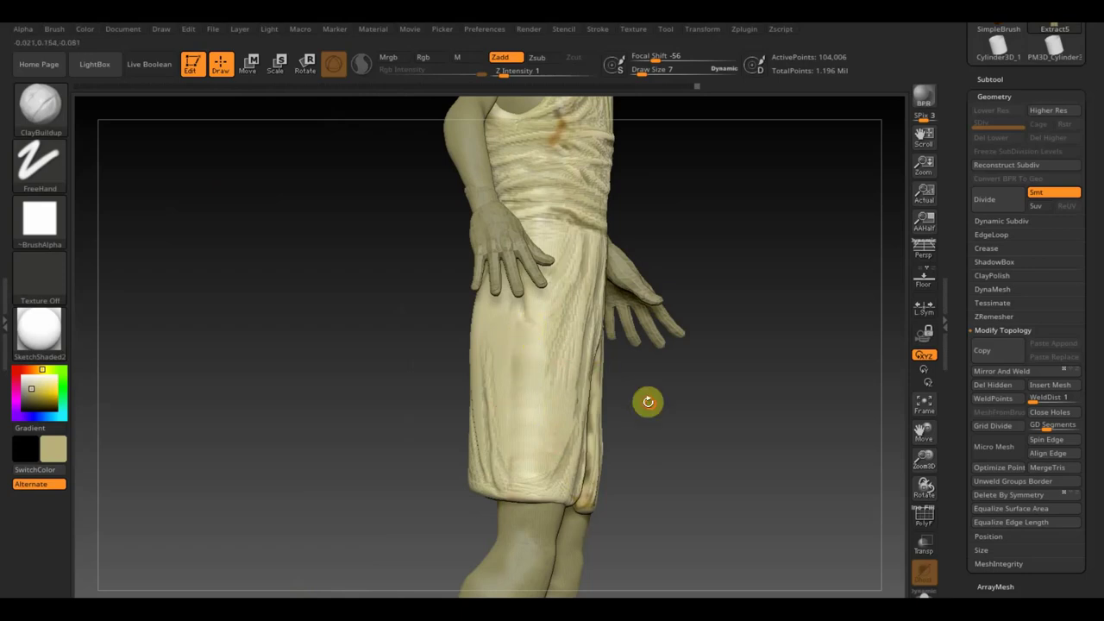
pyautogui.moveTo(646, 400); pyautogui.dragTo(665, 411)
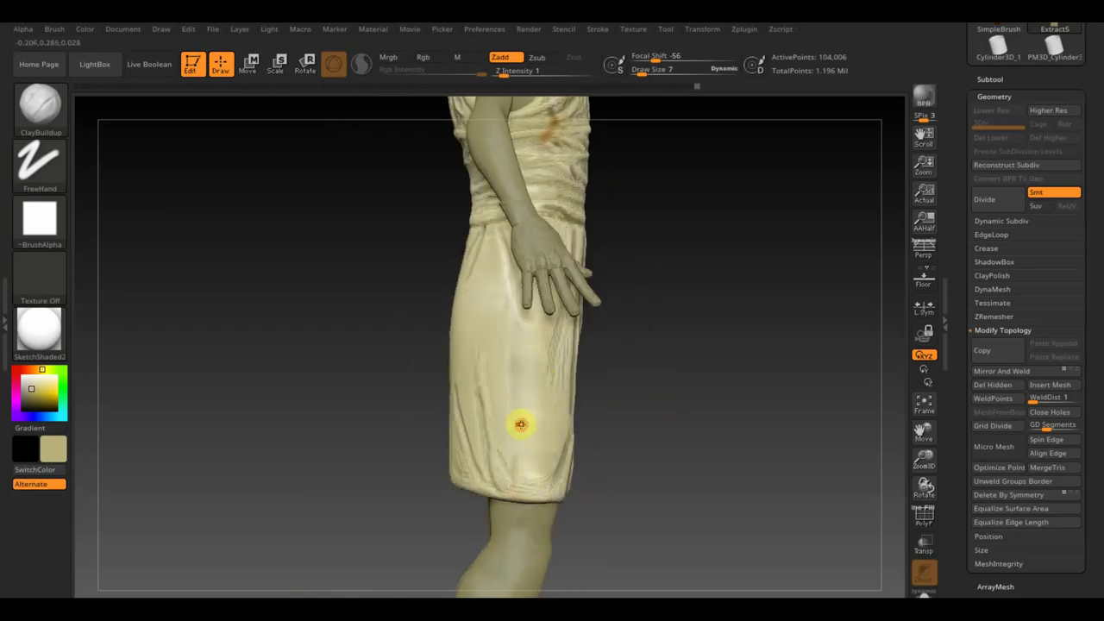
pyautogui.moveTo(571, 372); pyautogui.dragTo(661, 391)
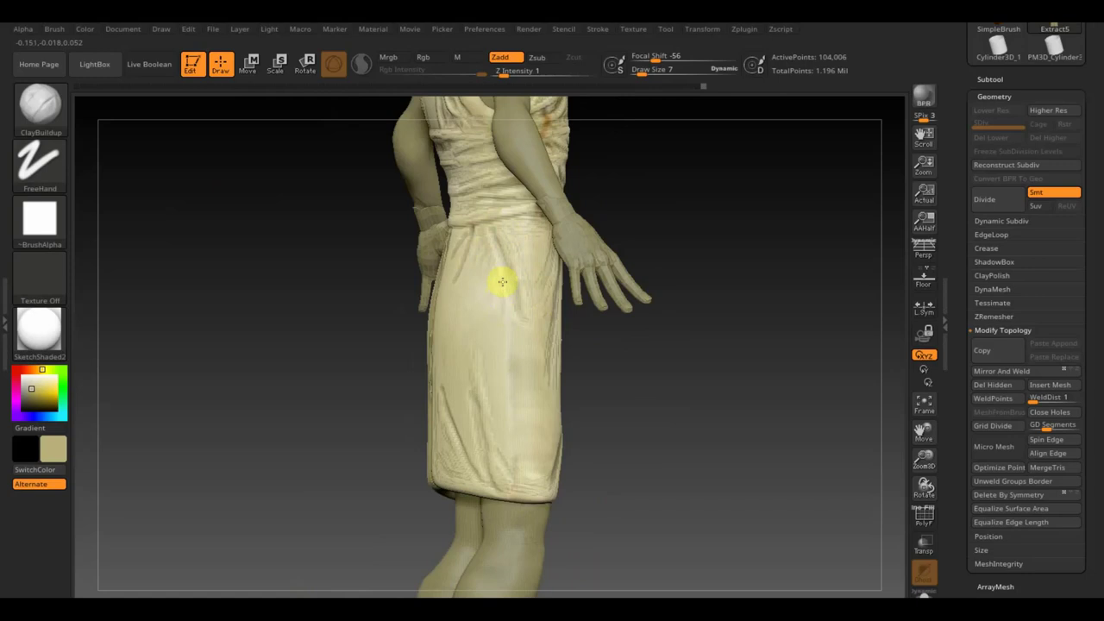
# Sculpt folds on the skirt just below the waist and soften them with Shift-smoothing
pyautogui.press('shift')
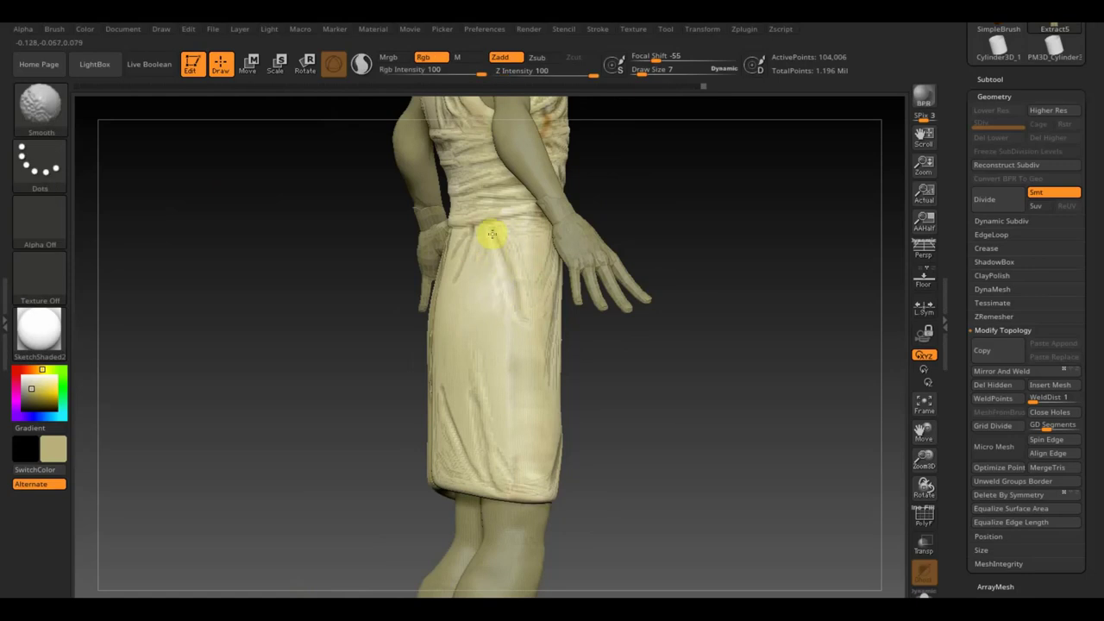
pyautogui.moveTo(357, 285); pyautogui.dragTo(450, 258)
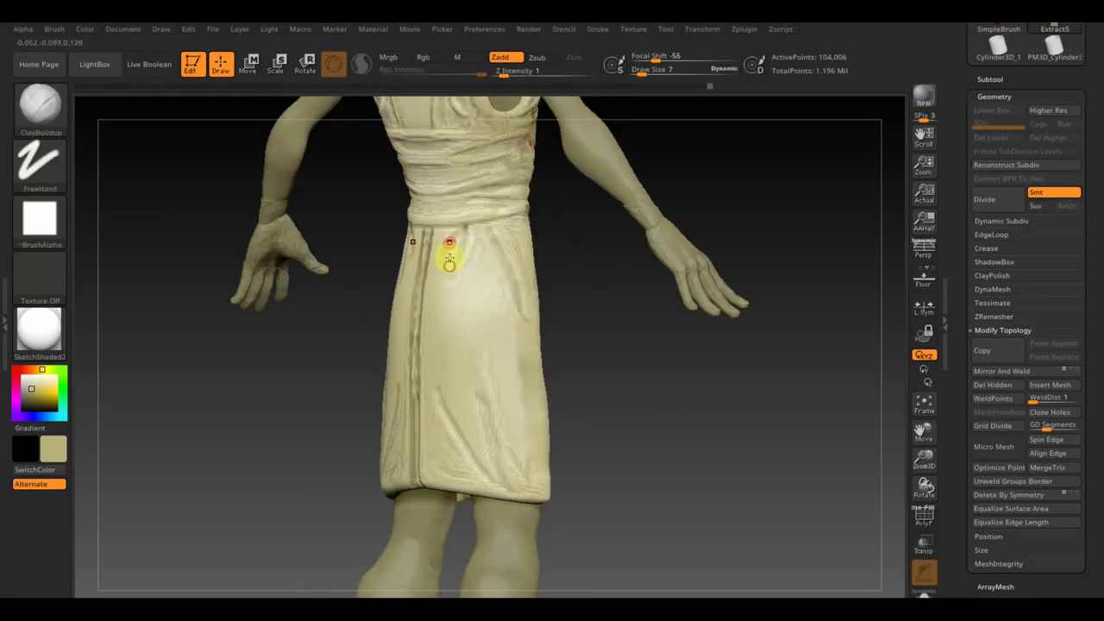
pyautogui.moveTo(449, 259)
pyautogui.mouseDown()
pyautogui.moveTo(428, 253)
pyautogui.moveTo(439, 229)
pyautogui.mouseUp()
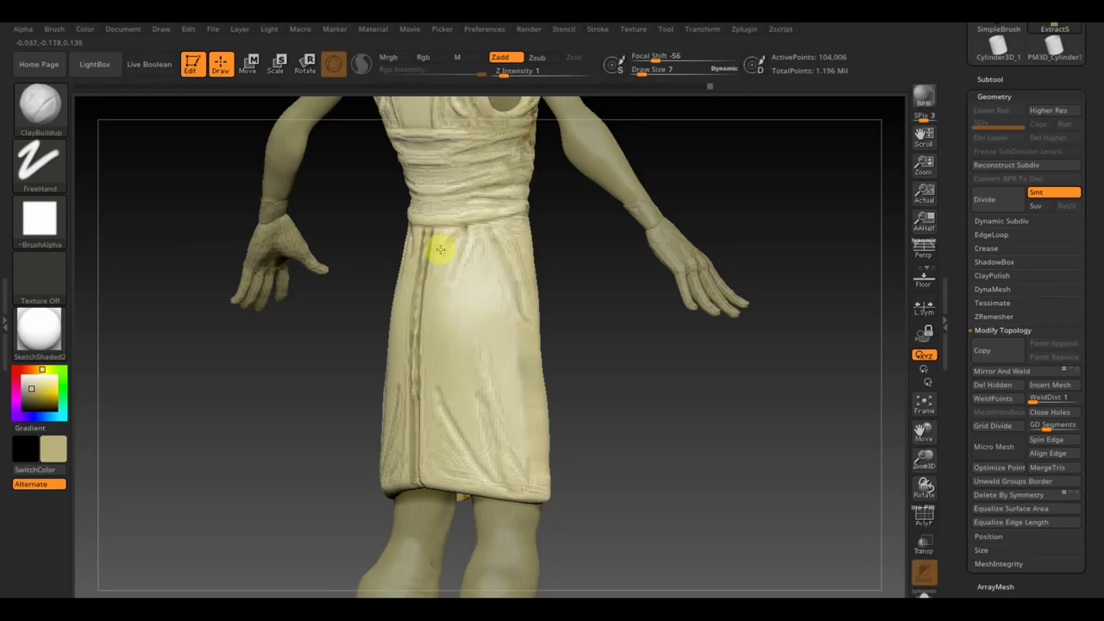
pyautogui.moveTo(433, 287); pyautogui.dragTo(438, 256)
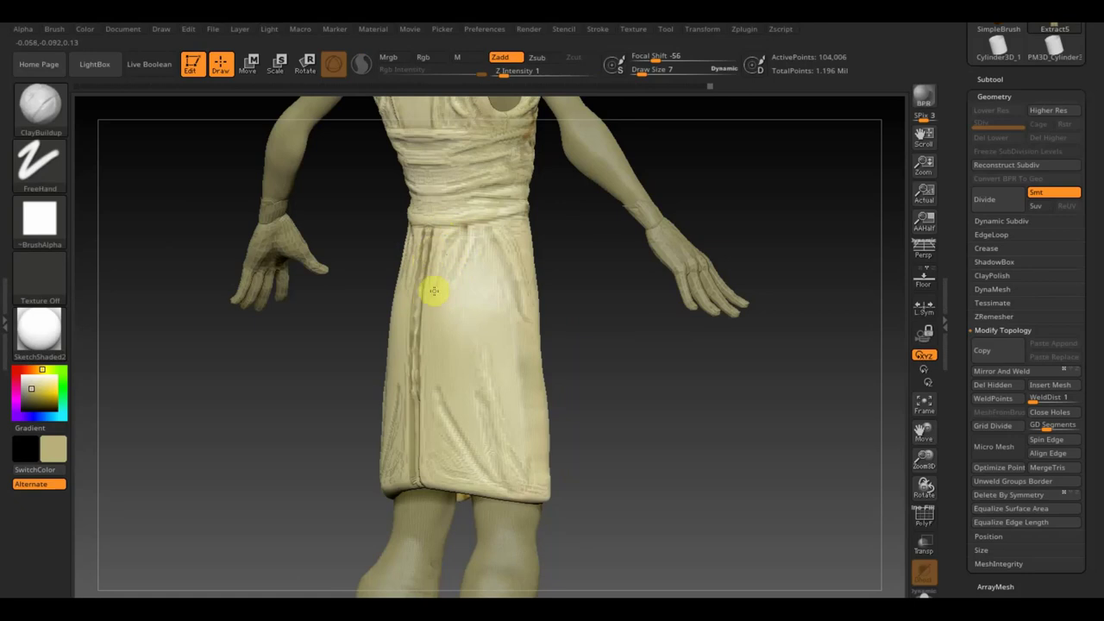
pyautogui.press('shift')
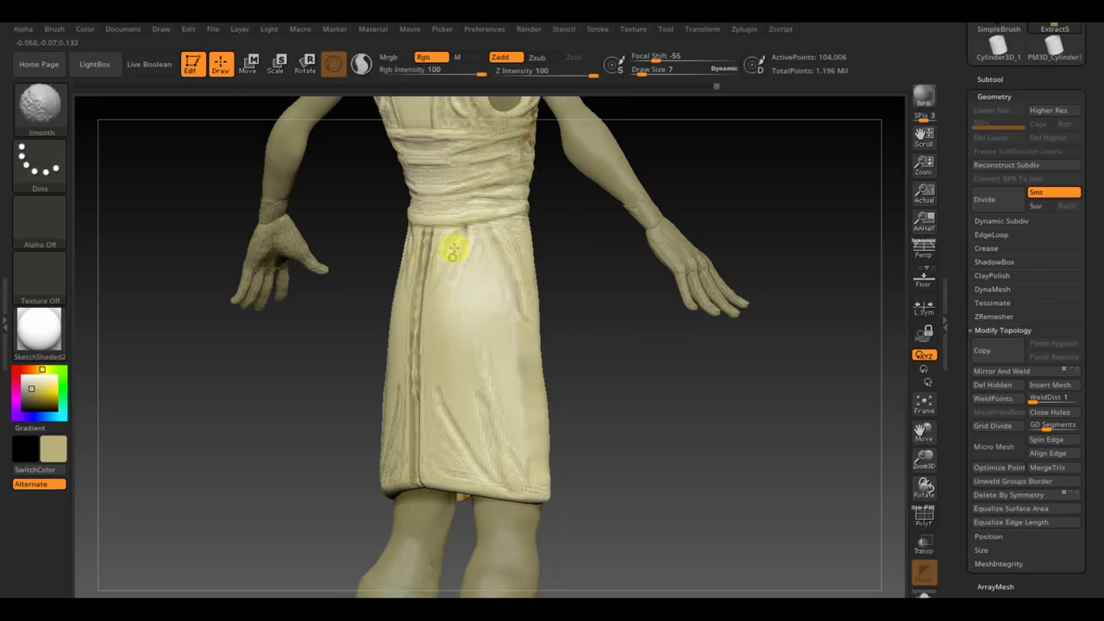
pyautogui.keyDown('shift'); pyautogui.moveTo(437, 269); pyautogui.dragTo(463, 245); pyautogui.keyUp('shift')
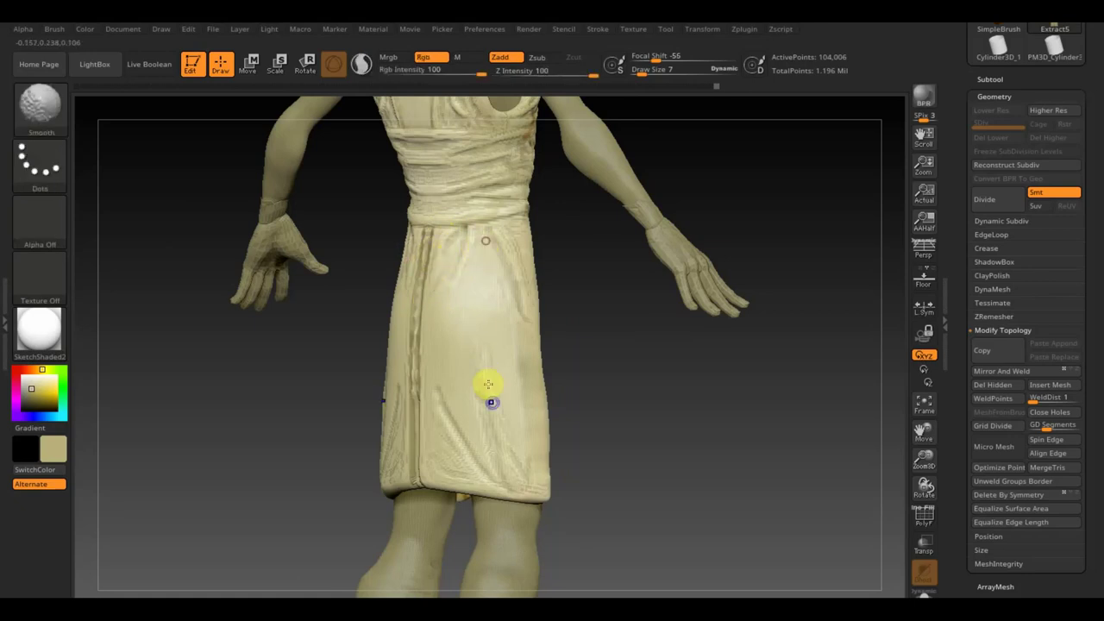
pyautogui.moveTo(481, 387)
pyautogui.keyDown('shift'); pyautogui.mouseDown()
pyautogui.moveTo(485, 462)
pyautogui.moveTo(439, 418)
pyautogui.mouseUp(); pyautogui.keyUp('shift')
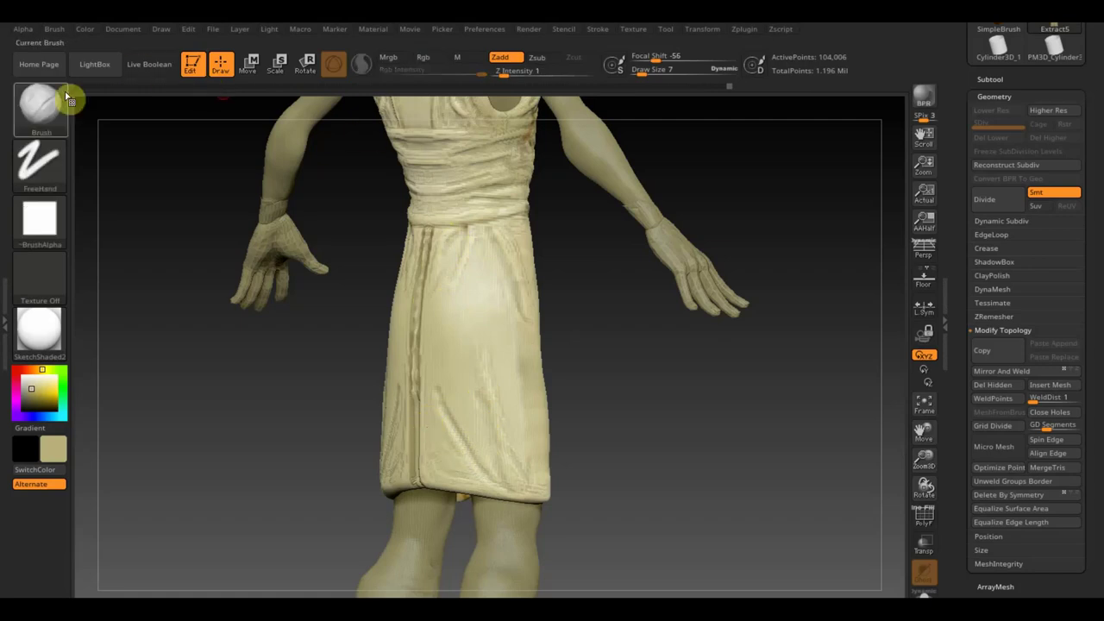
# Select the Standard brush with Rgb on and Zadd off, and turn the model to a three-quarter view
pyautogui.click(39, 104)
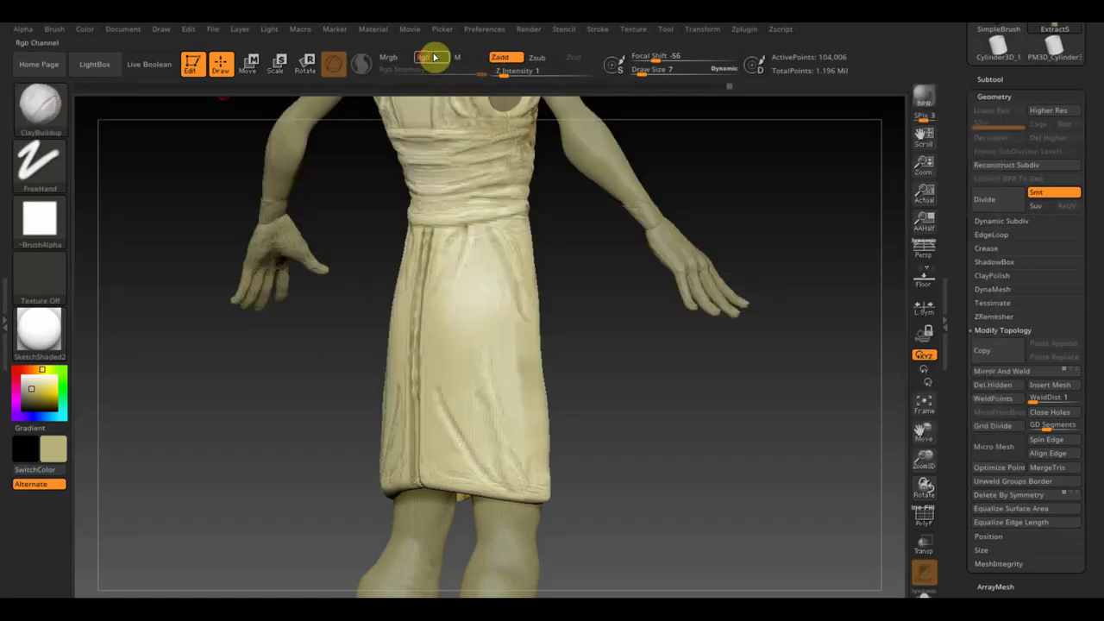
pyautogui.click(431, 57)
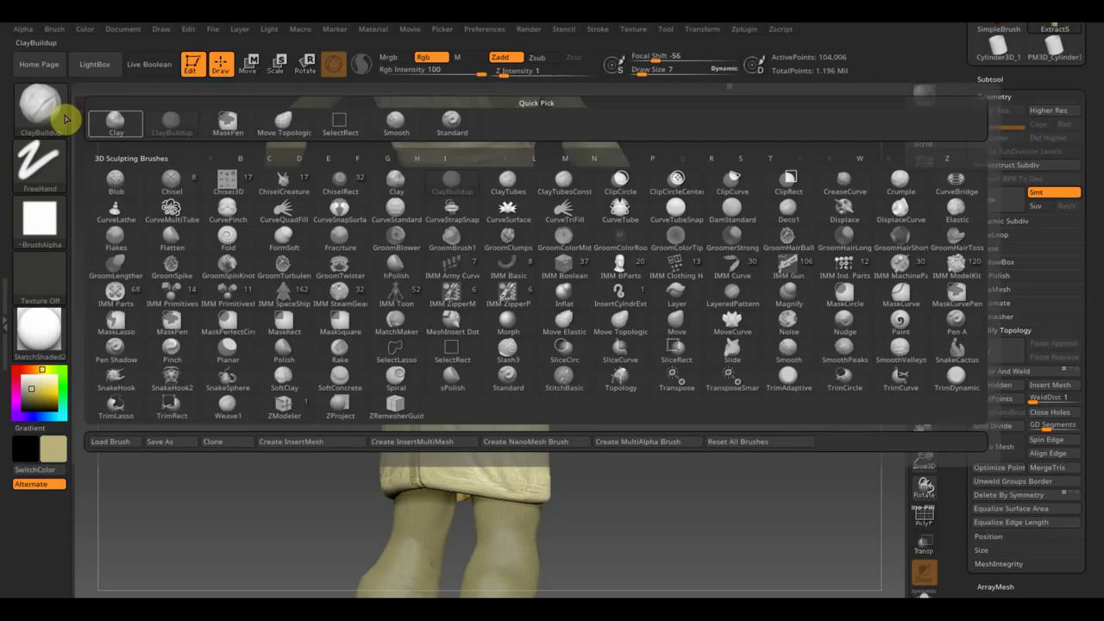
pyautogui.click(39, 110)
pyautogui.click(451, 121)
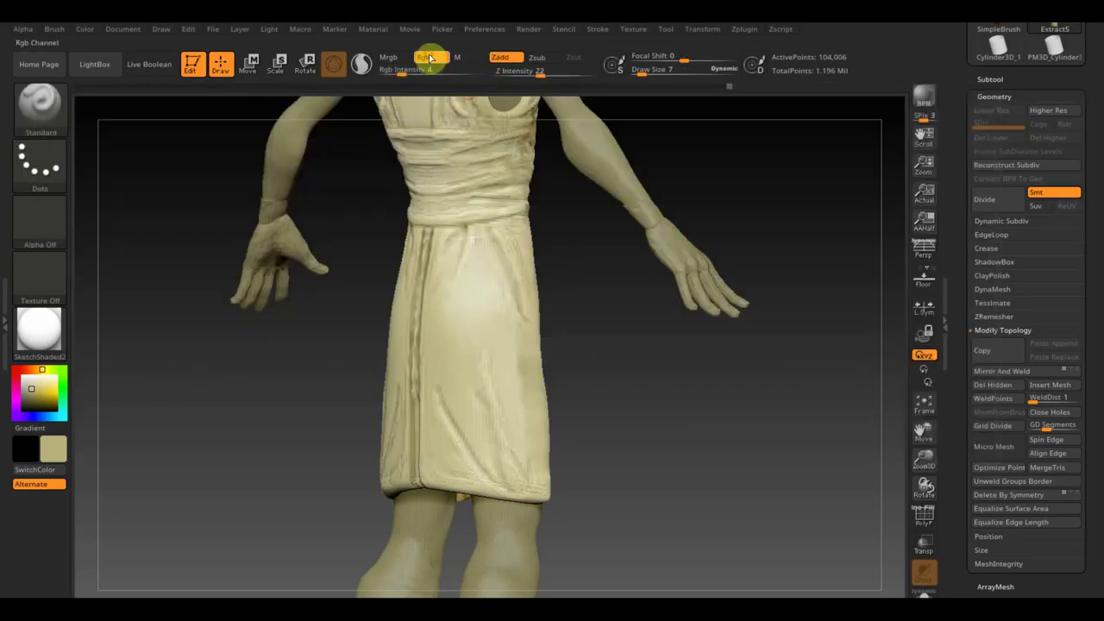
pyautogui.click(502, 57)
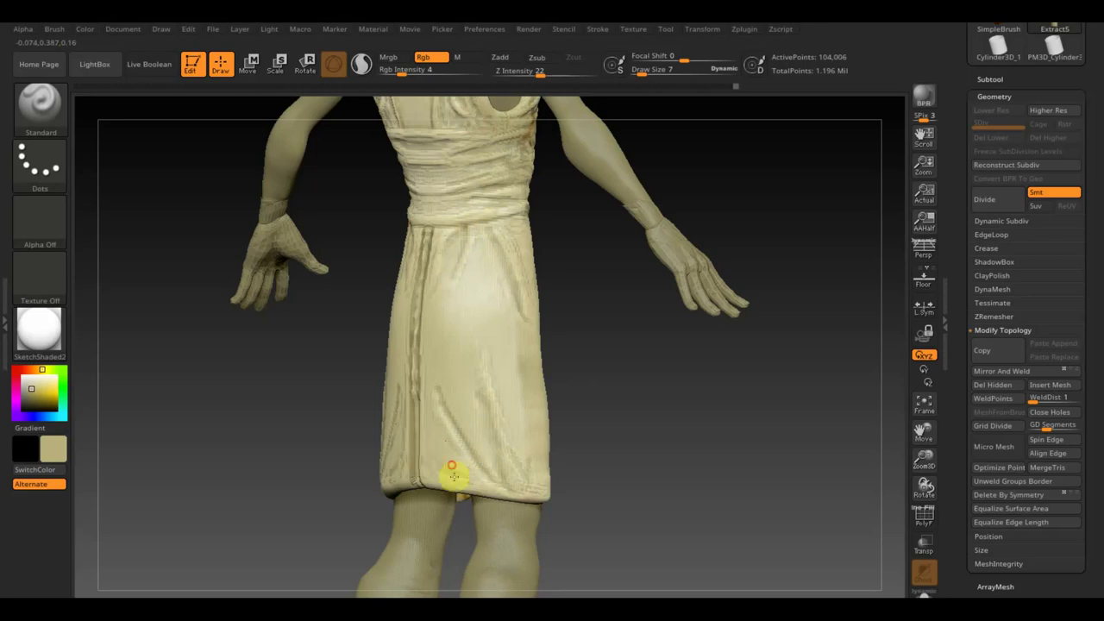
pyautogui.moveTo(451, 461)
pyautogui.mouseDown(button='right')
pyautogui.moveTo(591, 434)
pyautogui.moveTo(530, 443)
pyautogui.moveTo(595, 445)
pyautogui.moveTo(525, 446)
pyautogui.mouseUp(button='right')
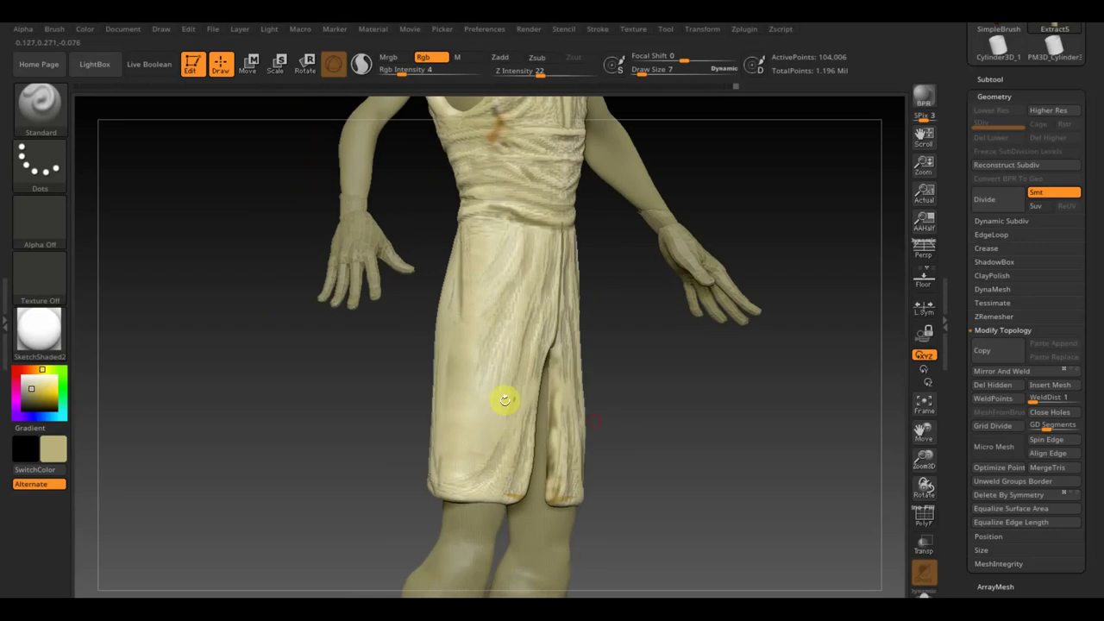
pyautogui.moveTo(661, 417); pyautogui.dragTo(632, 378, button='right')
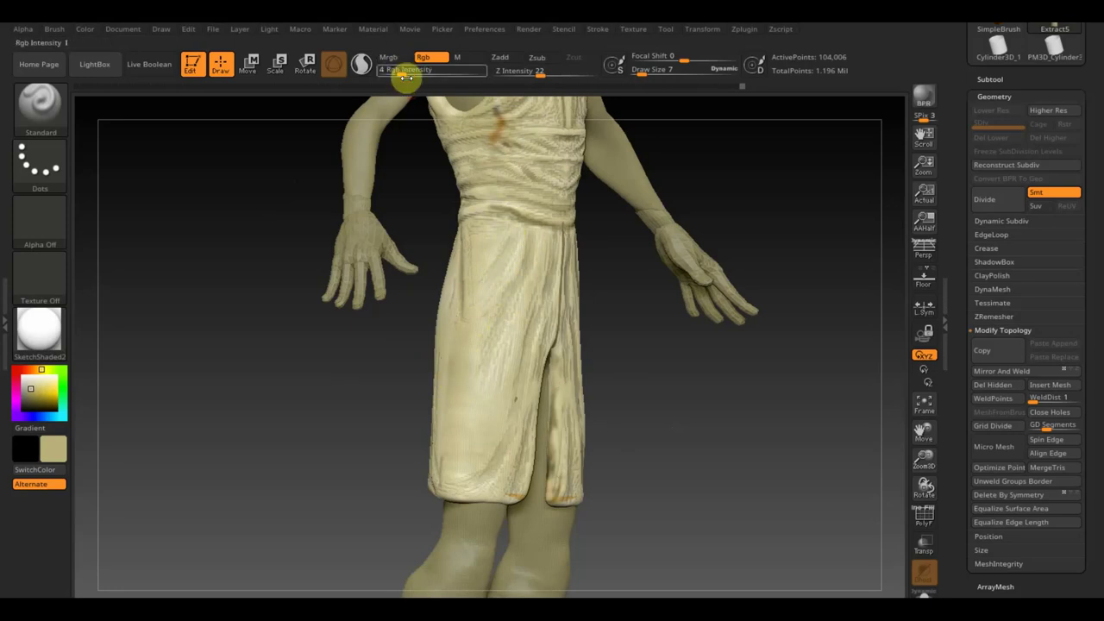
# Set Rgb Intensity to 26 and Draw Size to 36, then paint down the skirt's left side
pyautogui.moveTo(395, 71); pyautogui.dragTo(431, 76)
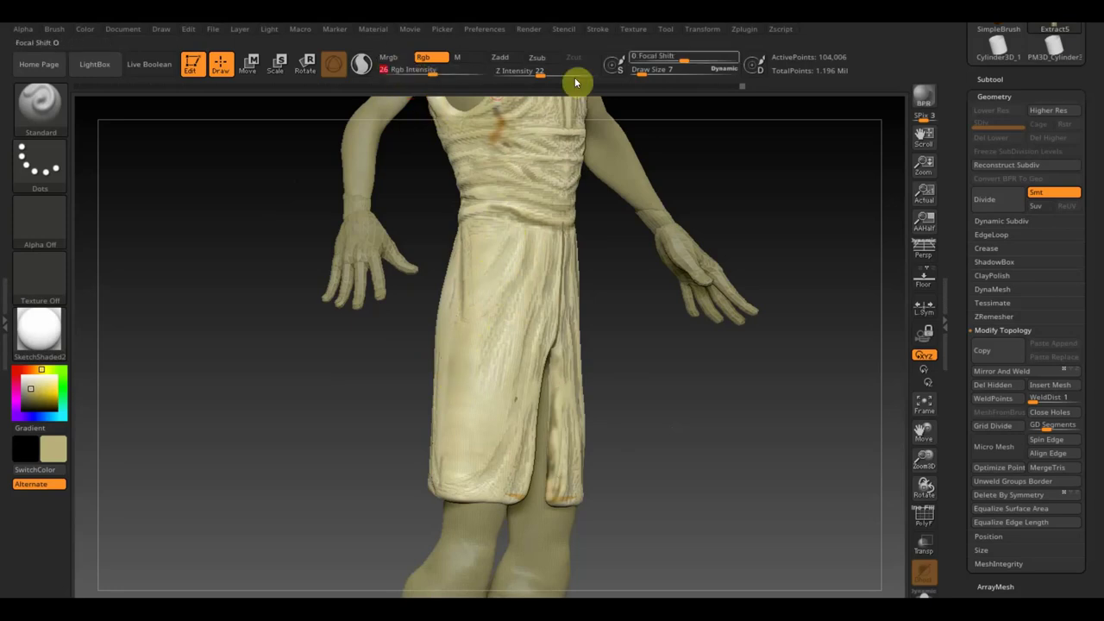
pyautogui.moveTo(646, 69); pyautogui.dragTo(652, 77)
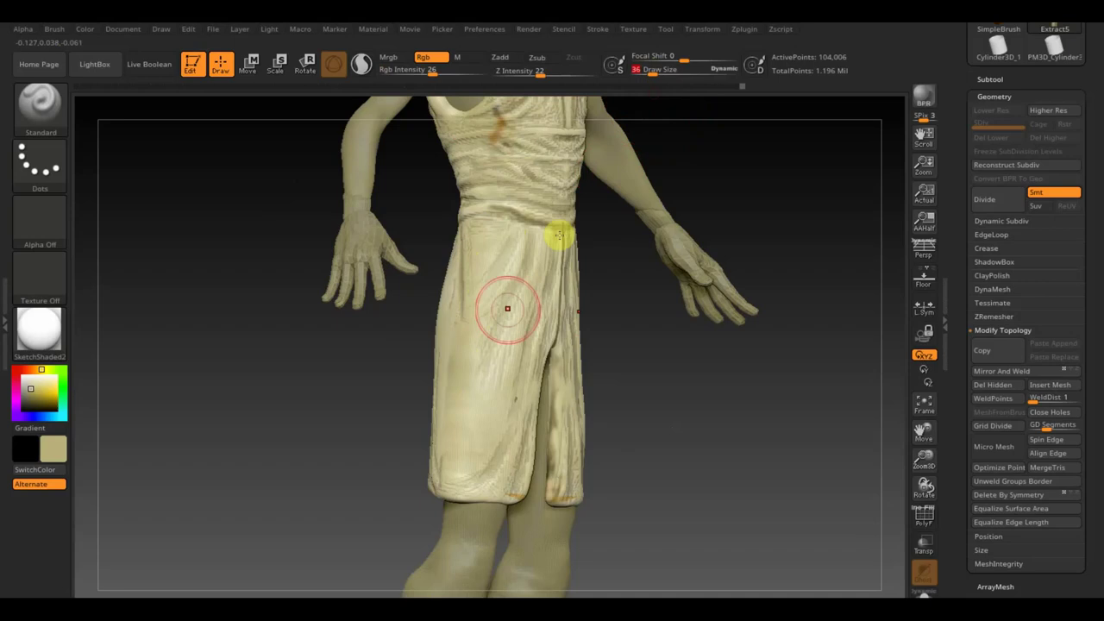
pyautogui.moveTo(492, 259); pyautogui.dragTo(488, 231)
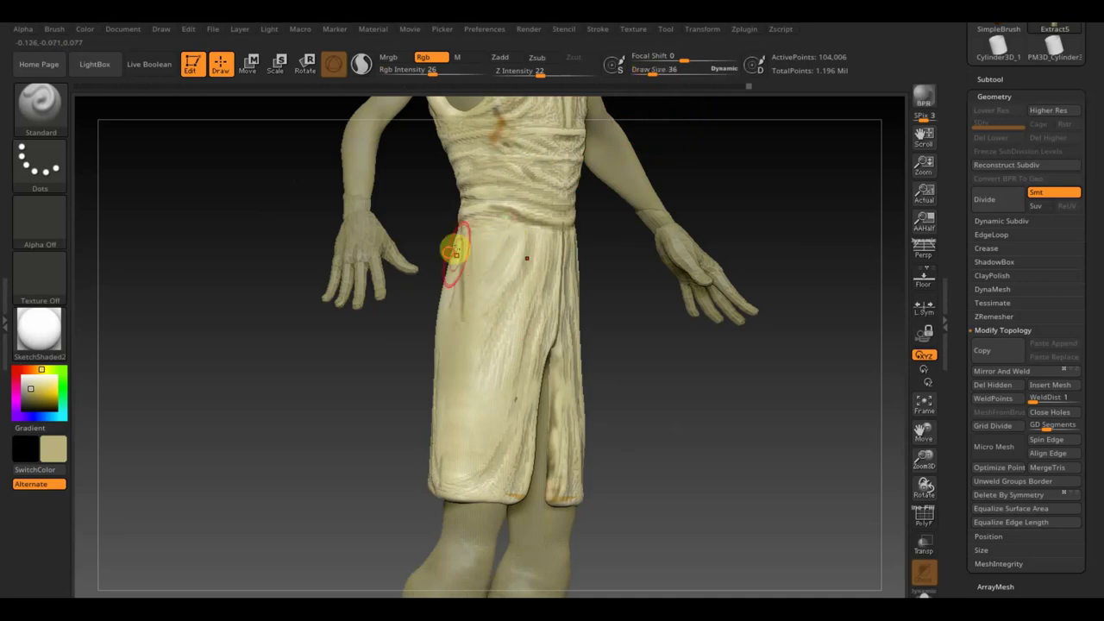
pyautogui.moveTo(476, 251); pyautogui.dragTo(486, 398)
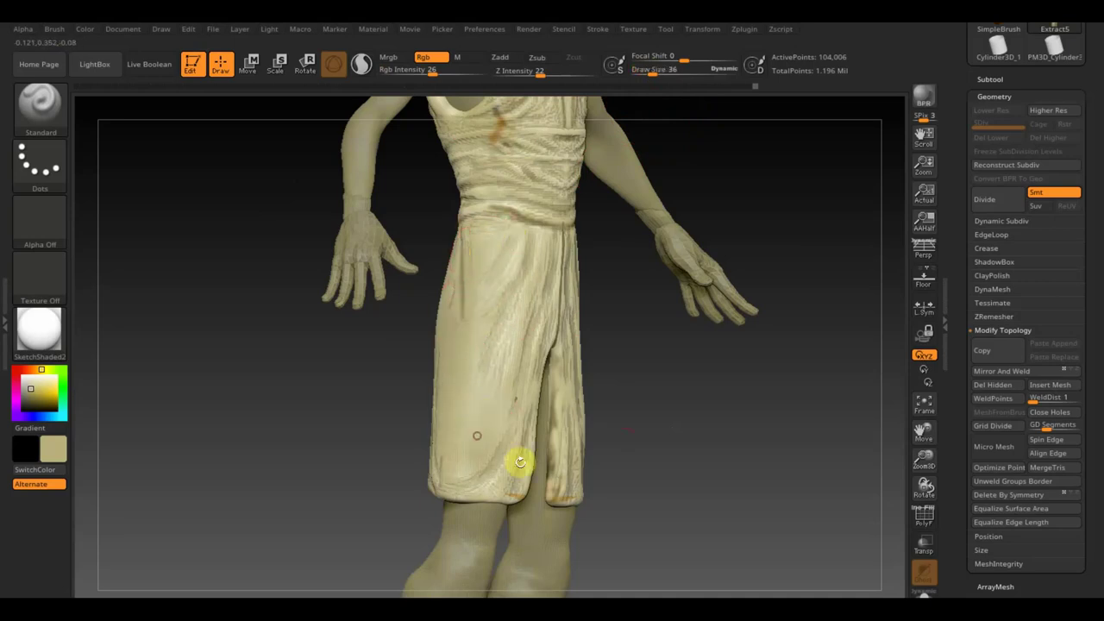
# Turn the character to a front view and paint tone around the chest V-neck
pyautogui.moveTo(632, 459)
pyautogui.mouseDown()
pyautogui.moveTo(653, 485)
pyautogui.moveTo(688, 475)
pyautogui.mouseUp()
pyautogui.moveTo(498, 123); pyautogui.dragTo(457, 126)
pyautogui.moveTo(774, 318)
pyautogui.mouseDown()
pyautogui.moveTo(759, 302)
pyautogui.moveTo(752, 486)
pyautogui.moveTo(769, 456)
pyautogui.mouseUp()
pyautogui.moveTo(638, 410); pyautogui.dragTo(660, 419)
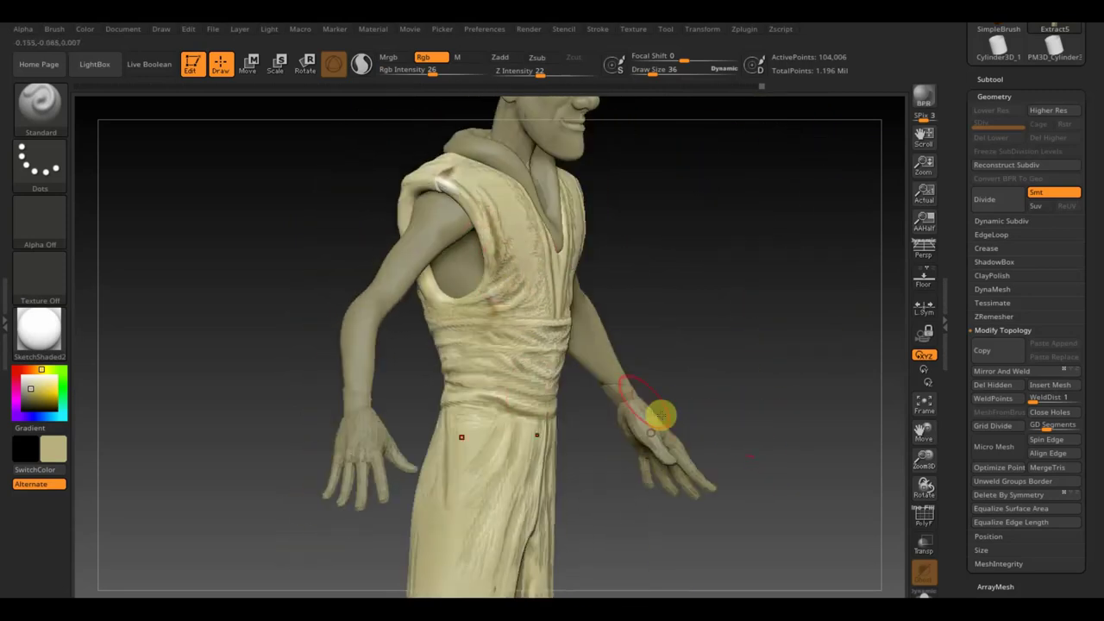
pyautogui.moveTo(443, 338)
pyautogui.mouseDown()
pyautogui.moveTo(450, 314)
pyautogui.moveTo(438, 306)
pyautogui.moveTo(461, 362)
pyautogui.moveTo(483, 355)
pyautogui.mouseUp()
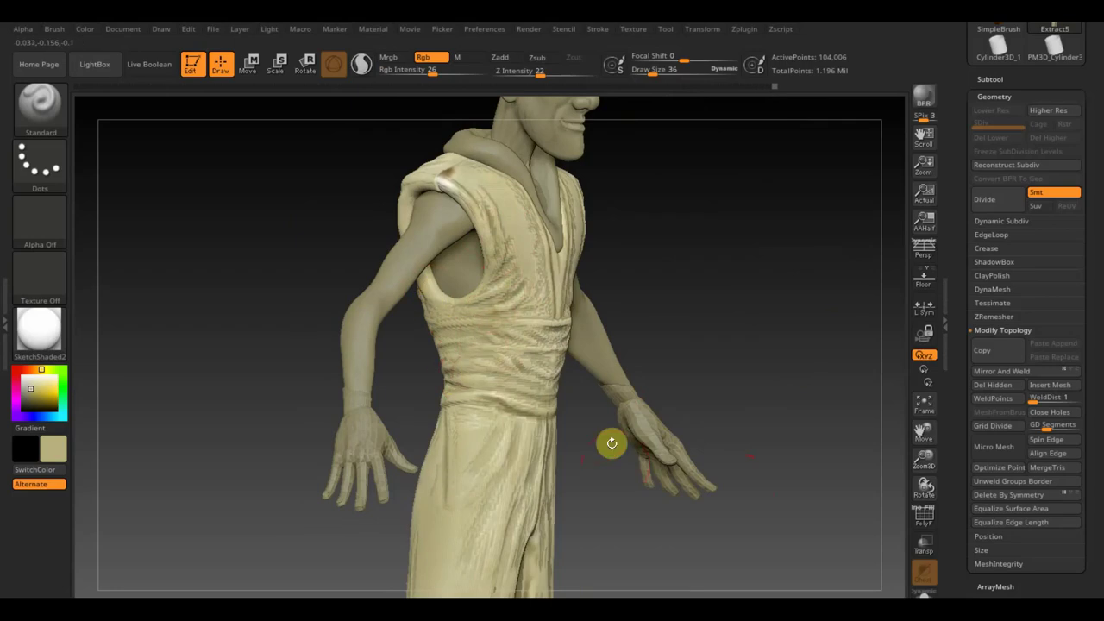
pyautogui.moveTo(611, 444); pyautogui.dragTo(565, 457)
pyautogui.moveTo(550, 271)
pyautogui.mouseDown()
pyautogui.moveTo(542, 239)
pyautogui.moveTo(557, 267)
pyautogui.moveTo(596, 249)
pyautogui.moveTo(607, 261)
pyautogui.mouseUp()
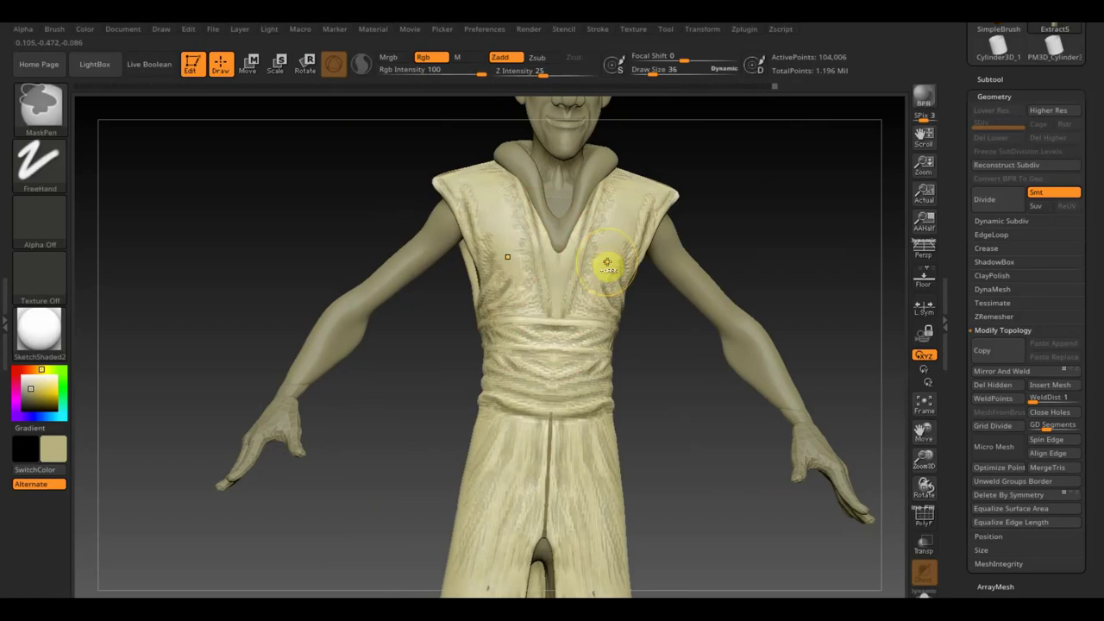
# Rework the shoulder fold and paint detail over the robe's right chest
pyautogui.moveTo(644, 121)
pyautogui.mouseDown()
pyautogui.moveTo(715, 157)
pyautogui.moveTo(756, 161)
pyautogui.moveTo(747, 163)
pyautogui.moveTo(770, 250)
pyautogui.mouseUp()
pyautogui.moveTo(431, 221); pyautogui.dragTo(452, 216)
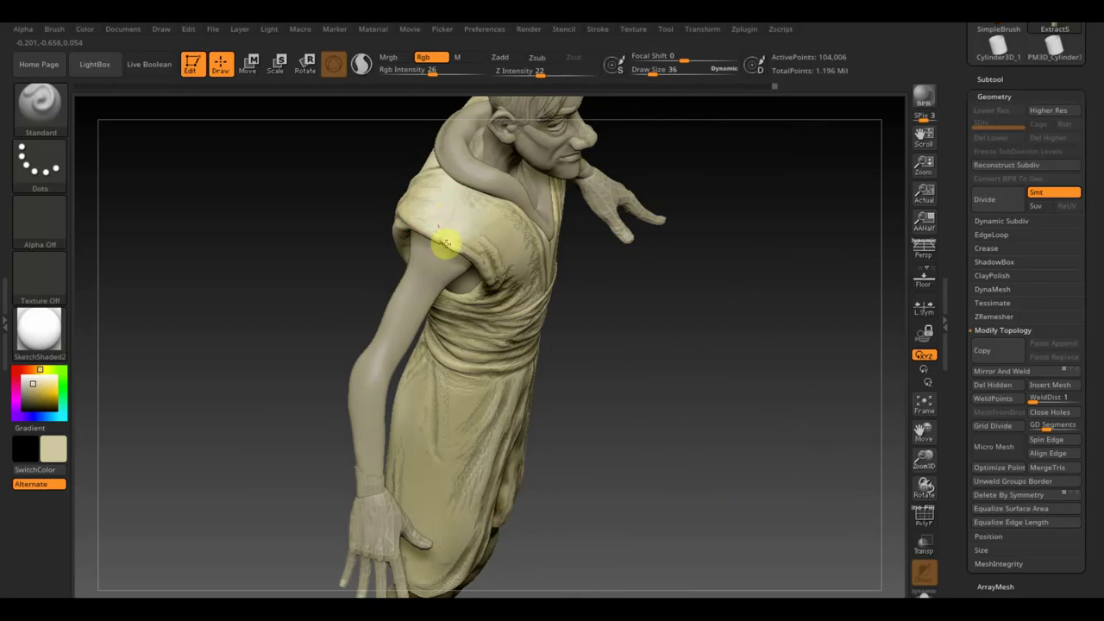
pyautogui.moveTo(719, 328); pyautogui.dragTo(630, 306)
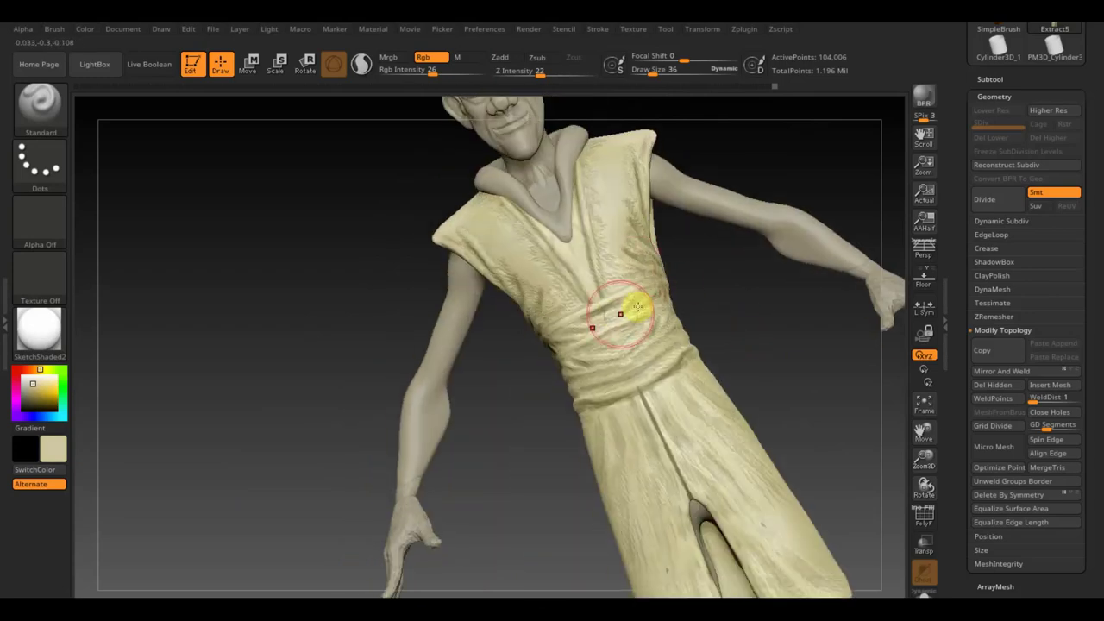
pyautogui.moveTo(626, 206)
pyautogui.mouseDown()
pyautogui.moveTo(604, 209)
pyautogui.moveTo(616, 216)
pyautogui.moveTo(599, 167)
pyautogui.moveTo(681, 297)
pyautogui.mouseUp()
# Smooth the robe's lower front, then paint dark chest shading and undo it
pyautogui.moveTo(726, 339)
pyautogui.keyDown('shift'); pyautogui.mouseDown()
pyautogui.moveTo(699, 459)
pyautogui.moveTo(662, 322)
pyautogui.mouseUp(); pyautogui.keyUp('shift')
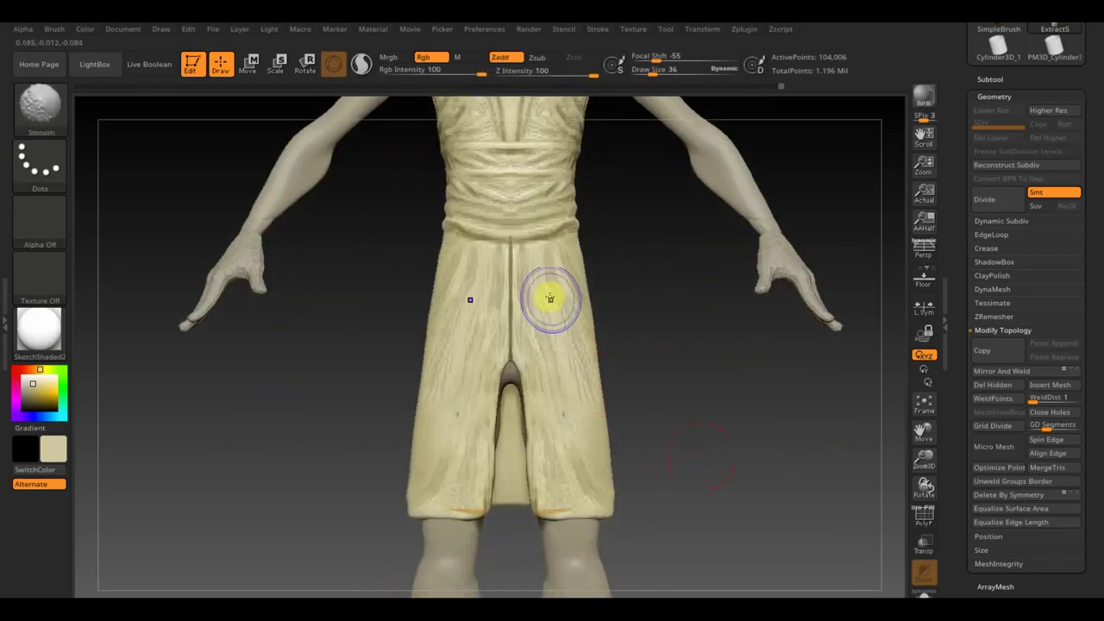
pyautogui.moveTo(547, 296)
pyautogui.keyDown('shift'); pyautogui.mouseDown()
pyautogui.moveTo(583, 412)
pyautogui.moveTo(557, 406)
pyautogui.moveTo(552, 419)
pyautogui.moveTo(564, 463)
pyautogui.moveTo(555, 437)
pyautogui.mouseUp(); pyautogui.keyUp('shift')
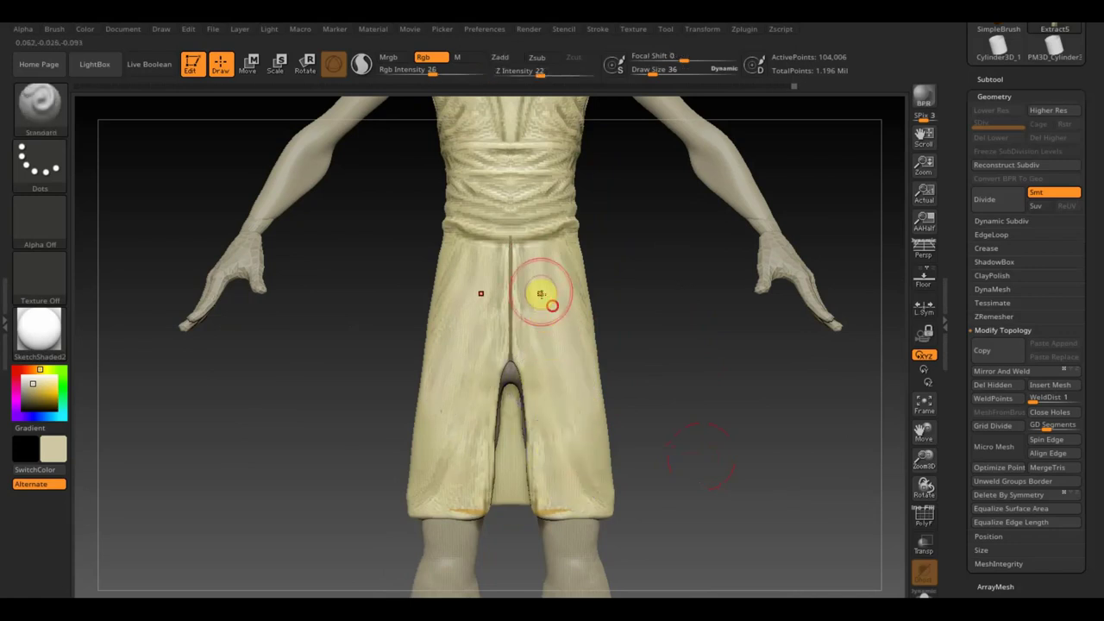
pyautogui.keyDown('alt'); pyautogui.moveTo(635, 308); pyautogui.dragTo(641, 408); pyautogui.keyUp('alt')
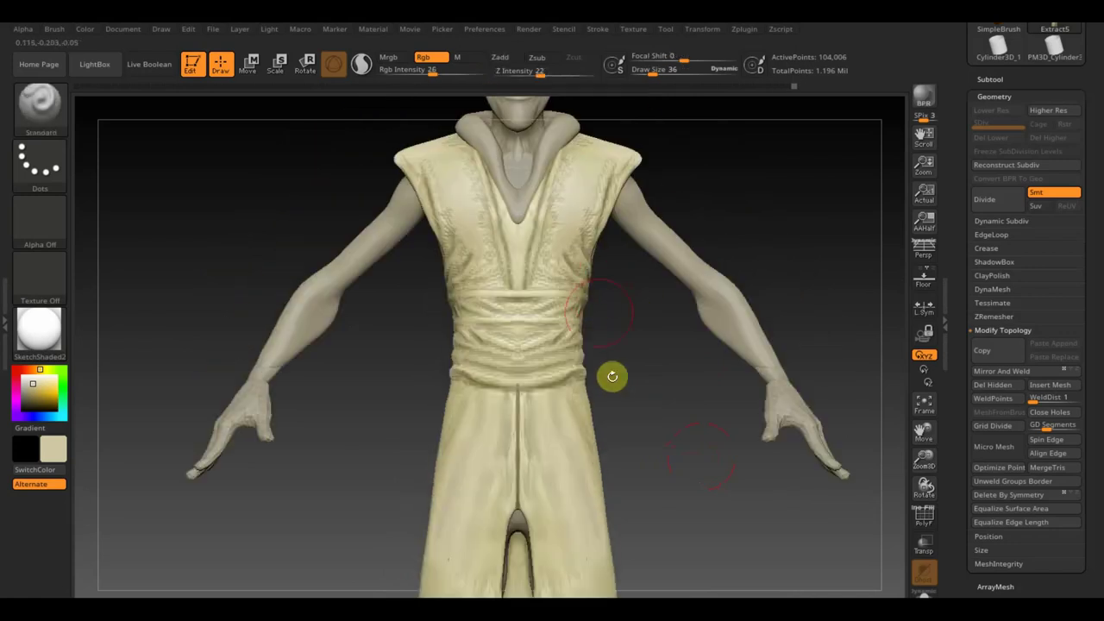
pyautogui.moveTo(564, 244)
pyautogui.mouseDown()
pyautogui.moveTo(572, 216)
pyautogui.moveTo(572, 253)
pyautogui.mouseUp()
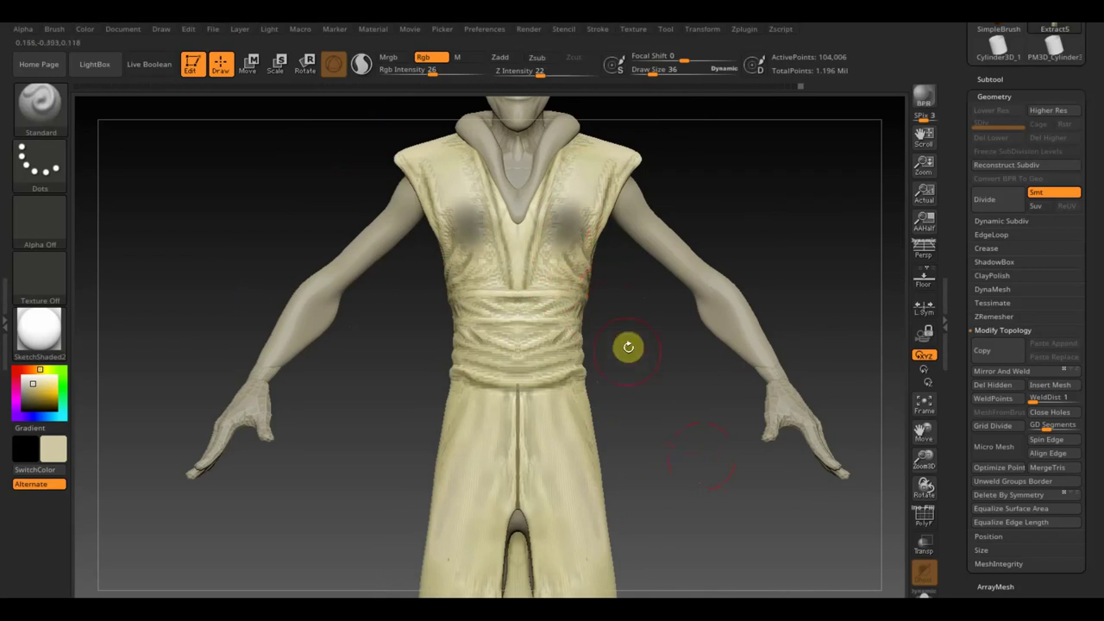
pyautogui.hotkey('ctrl', 'z')
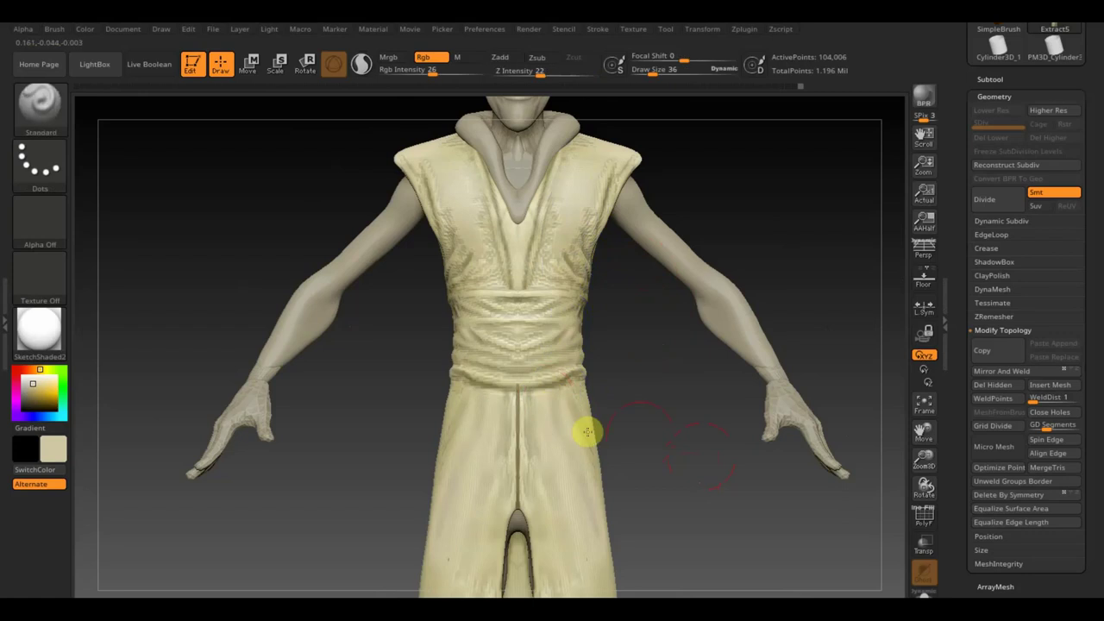
pyautogui.moveTo(673, 444); pyautogui.dragTo(776, 451)
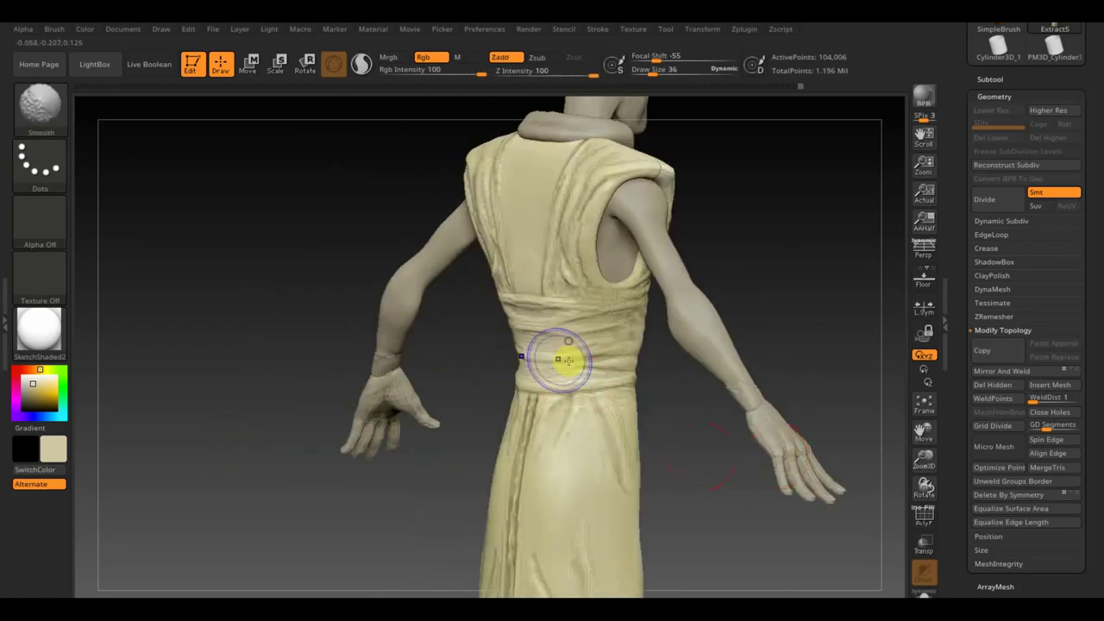
# Turn the model to its back and Shift-smooth the cloth on the upper back
pyautogui.keyDown('shift'); pyautogui.moveTo(707, 455); pyautogui.dragTo(746, 455); pyautogui.keyUp('shift')
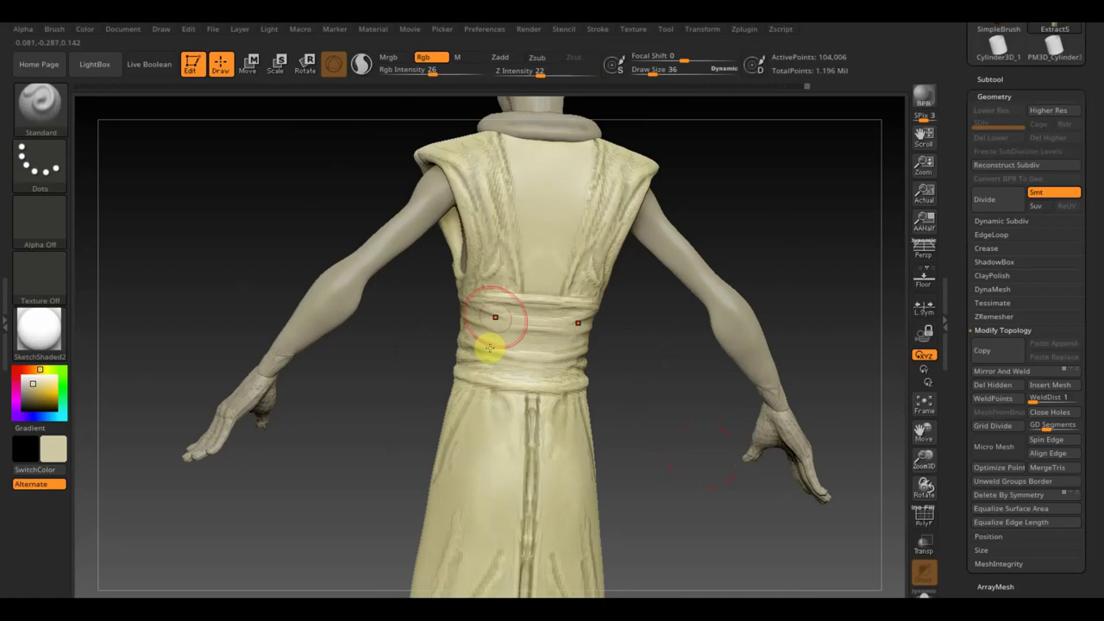
pyautogui.press('shift')
pyautogui.moveTo(480, 190)
pyautogui.keyDown('shift'); pyautogui.mouseDown()
pyautogui.moveTo(492, 284)
pyautogui.moveTo(505, 184)
pyautogui.moveTo(505, 291)
pyautogui.moveTo(499, 279)
pyautogui.mouseUp(); pyautogui.keyUp('shift')
pyautogui.moveTo(788, 249)
pyautogui.mouseDown()
pyautogui.moveTo(756, 241)
pyautogui.moveTo(801, 244)
pyautogui.mouseUp()
pyautogui.moveTo(702, 476)
pyautogui.keyDown('alt'); pyautogui.mouseDown()
pyautogui.moveTo(680, 355)
pyautogui.moveTo(628, 348)
pyautogui.mouseUp(); pyautogui.keyUp('alt')
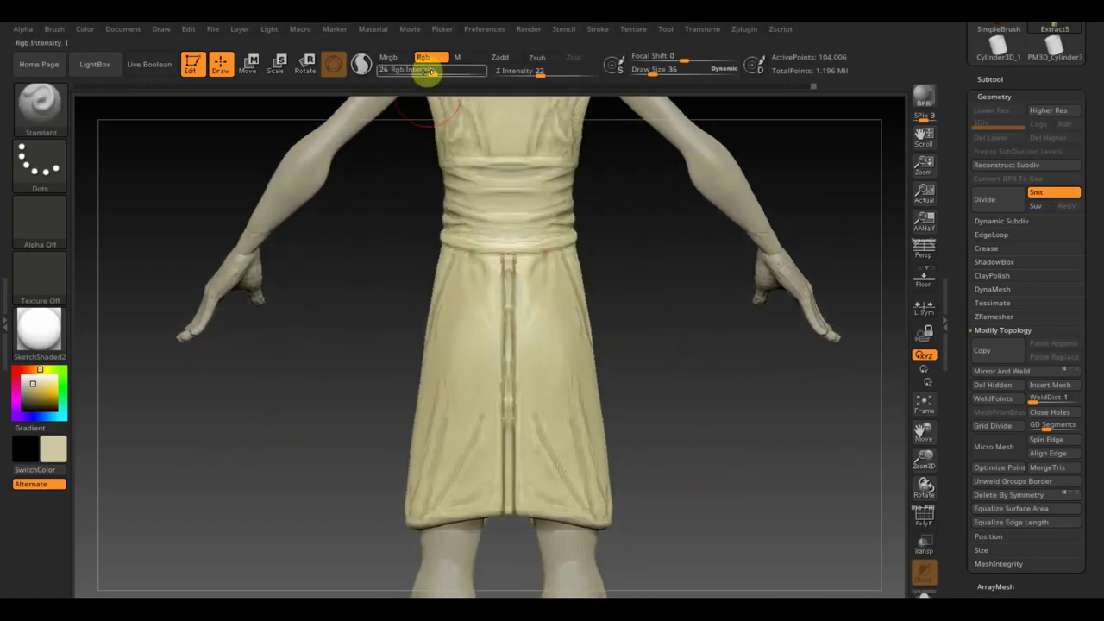
# Lower paint intensity to 23 and paint along the skirt's centre back seam
pyautogui.moveTo(431, 71); pyautogui.dragTo(394, 74)
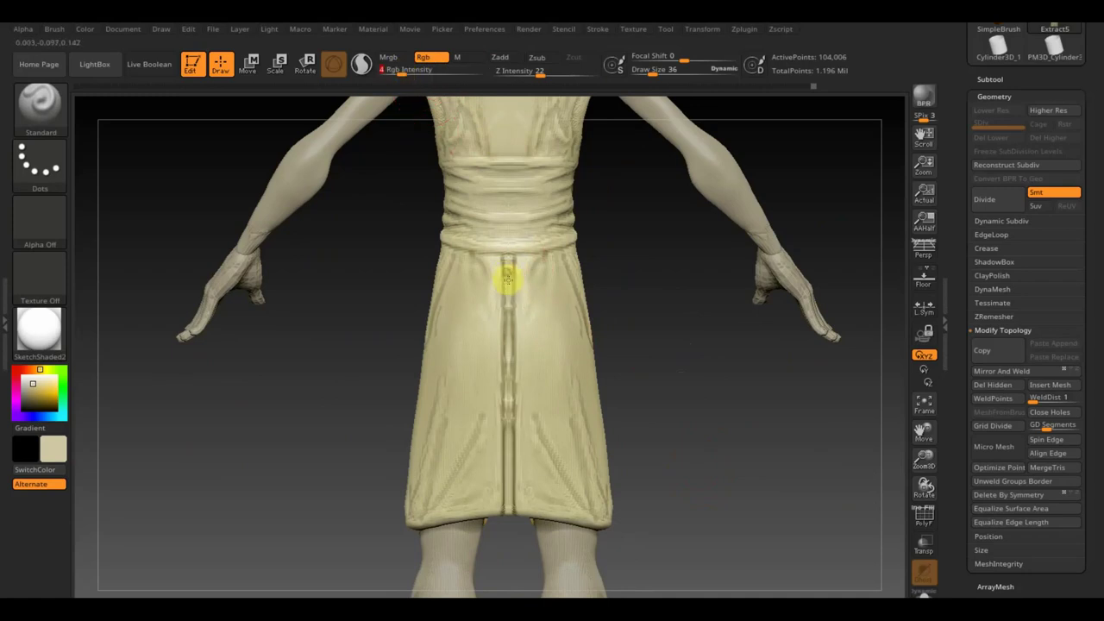
pyautogui.moveTo(507, 274); pyautogui.dragTo(497, 474)
pyautogui.moveTo(645, 471)
pyautogui.mouseDown()
pyautogui.moveTo(636, 468)
pyautogui.moveTo(657, 459)
pyautogui.moveTo(631, 424)
pyautogui.mouseUp()
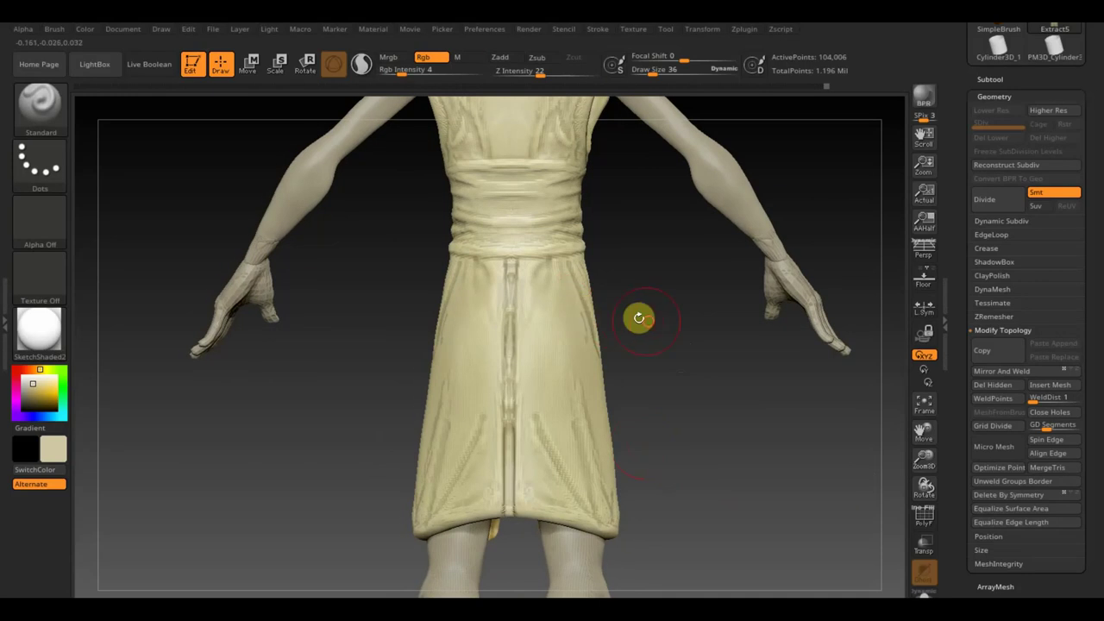
# Shrink the brush to size 5 and smooth the skirt surface, ending on a back view
pyautogui.moveTo(639, 315); pyautogui.dragTo(657, 330)
pyautogui.moveTo(653, 72); pyautogui.dragTo(647, 72)
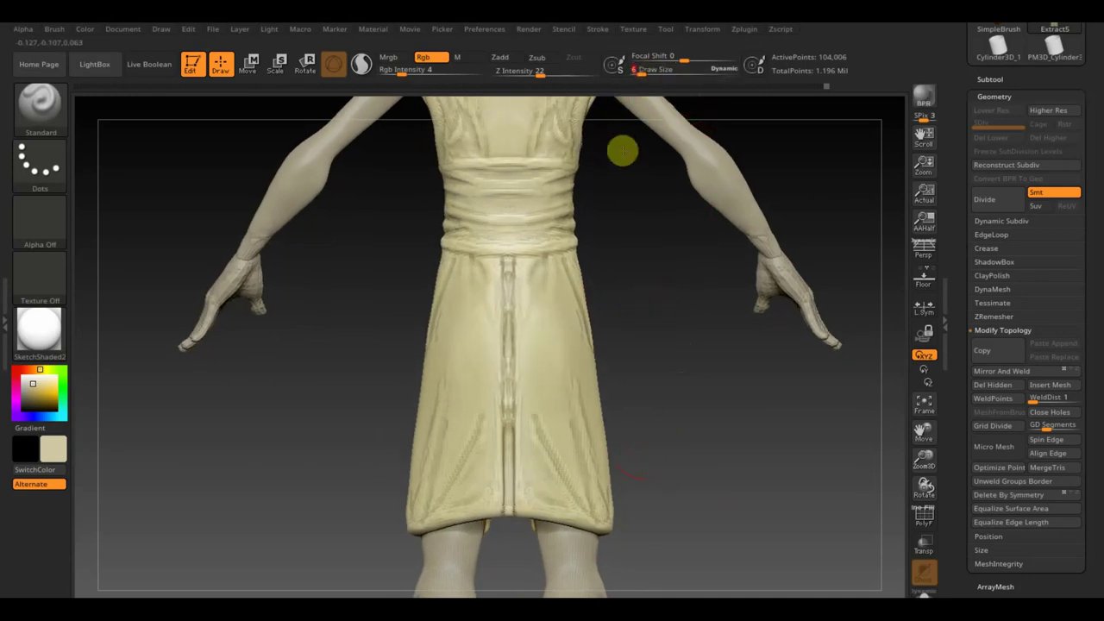
pyautogui.press('shift')
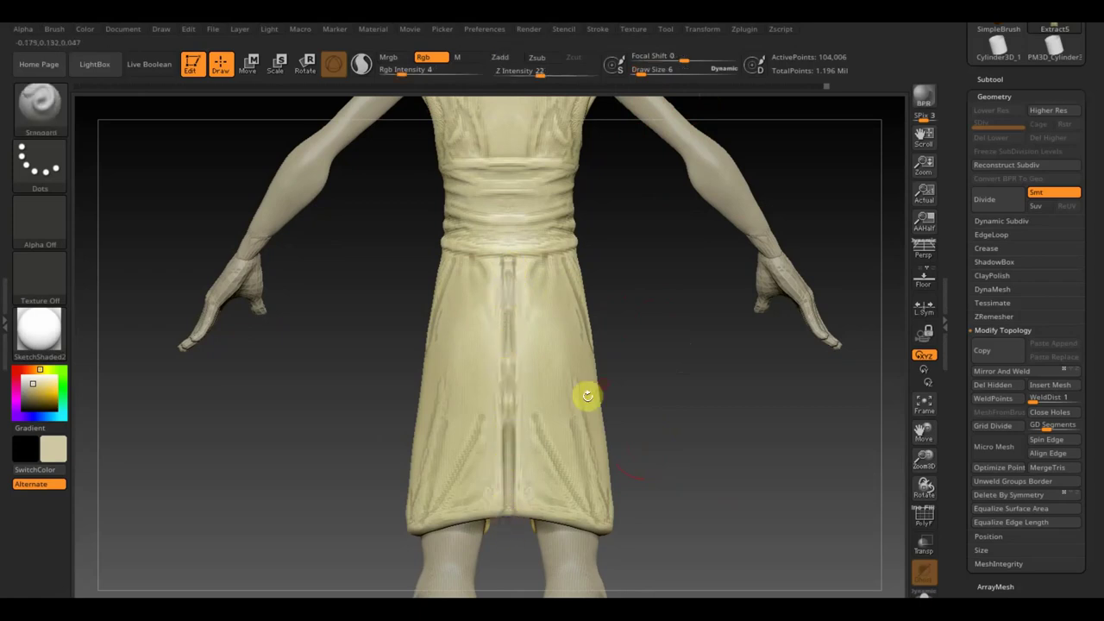
pyautogui.moveTo(587, 394)
pyautogui.mouseDown()
pyautogui.moveTo(640, 400)
pyautogui.moveTo(636, 414)
pyautogui.moveTo(646, 401)
pyautogui.mouseUp()
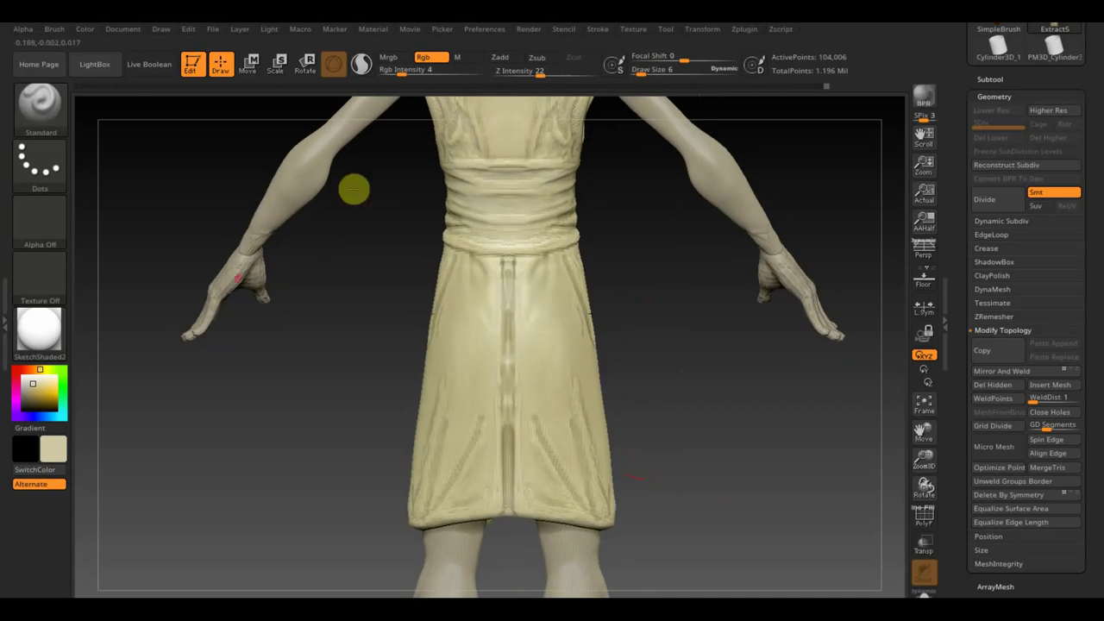
pyautogui.moveTo(641, 345); pyautogui.dragTo(601, 317)
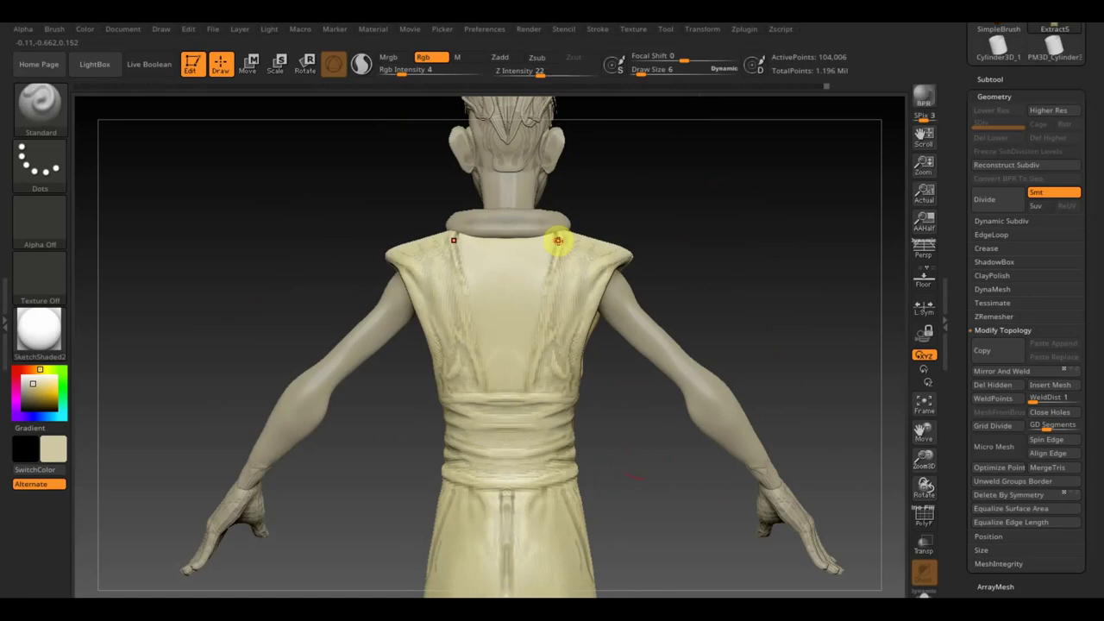
pyautogui.press('c')
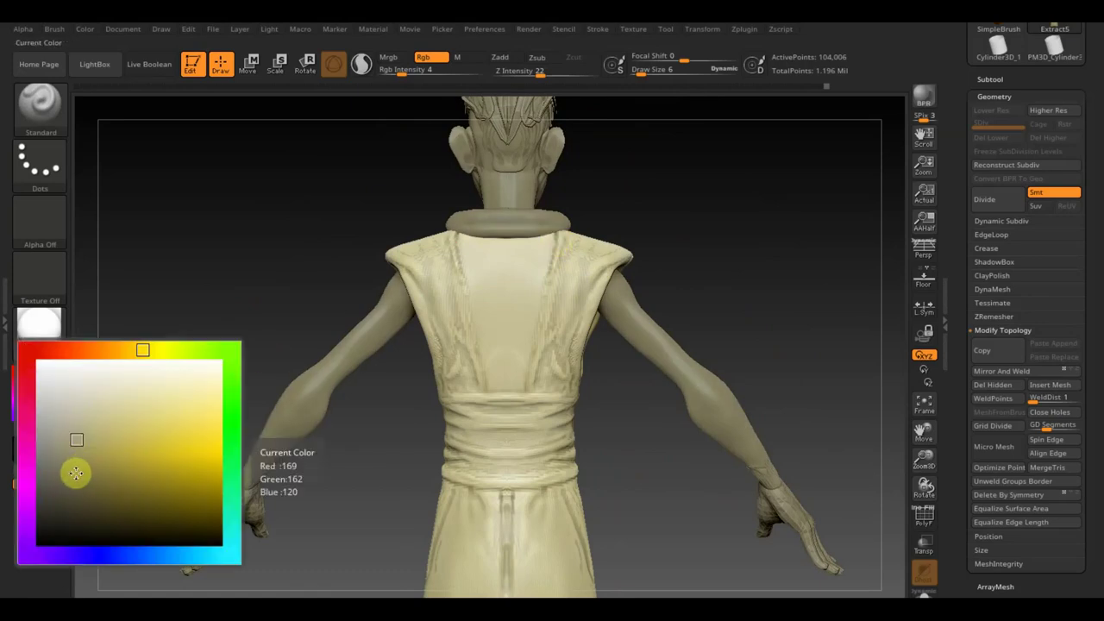
# Paint darker olive shading over the robe's back, the skirt's centre and the hem
pyautogui.click(76, 472)
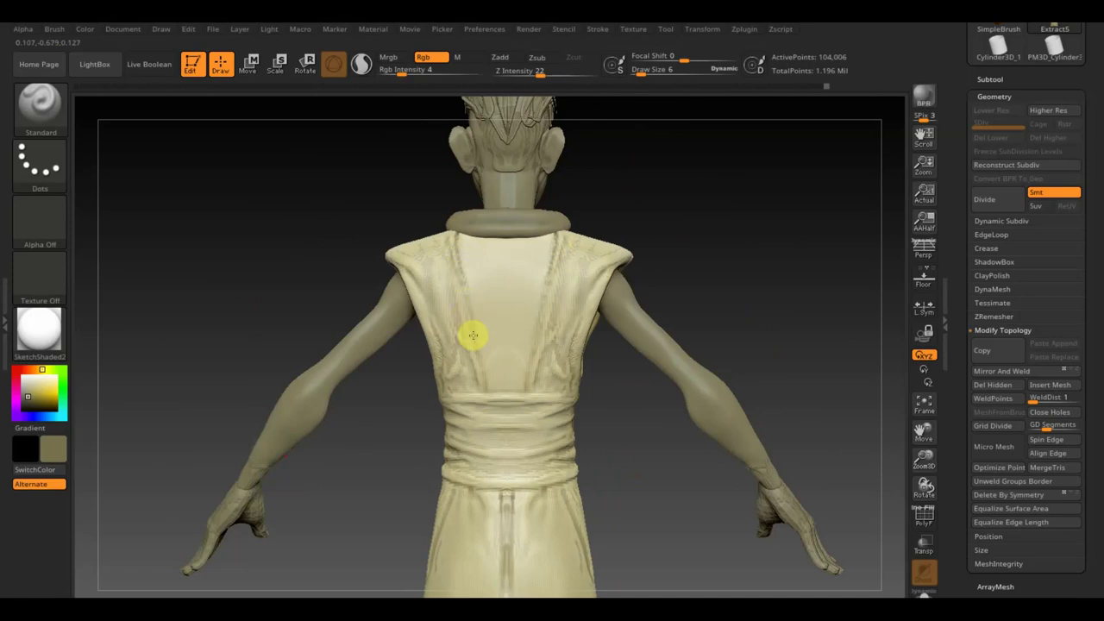
pyautogui.moveTo(485, 381)
pyautogui.mouseDown()
pyautogui.moveTo(468, 333)
pyautogui.moveTo(489, 401)
pyautogui.mouseUp()
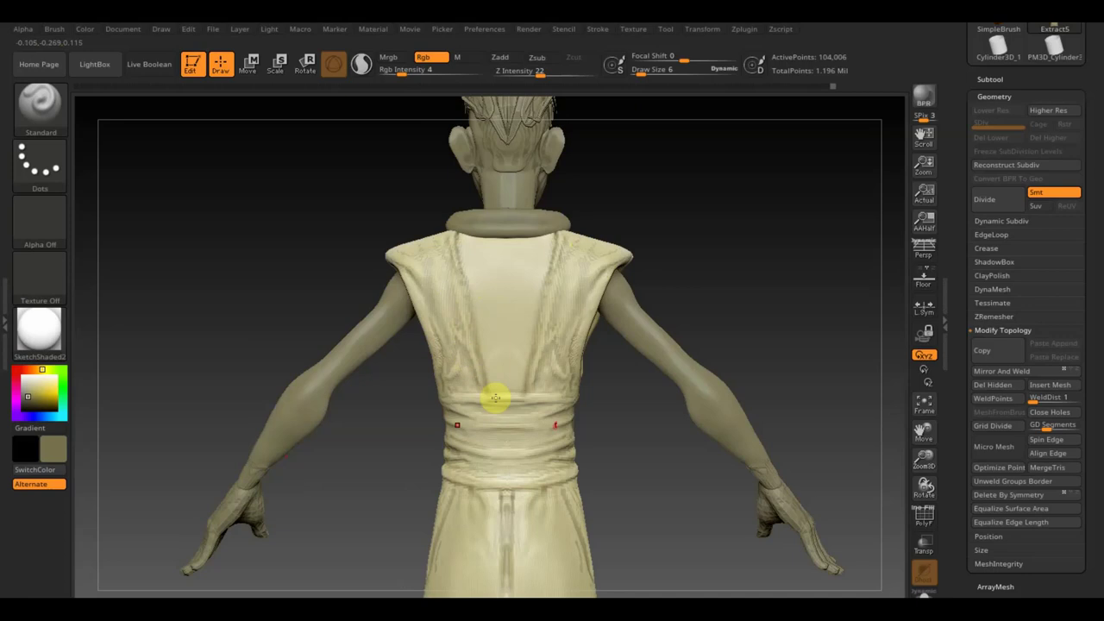
pyautogui.keyDown('alt'); pyautogui.moveTo(641, 532); pyautogui.dragTo(629, 299); pyautogui.keyUp('alt')
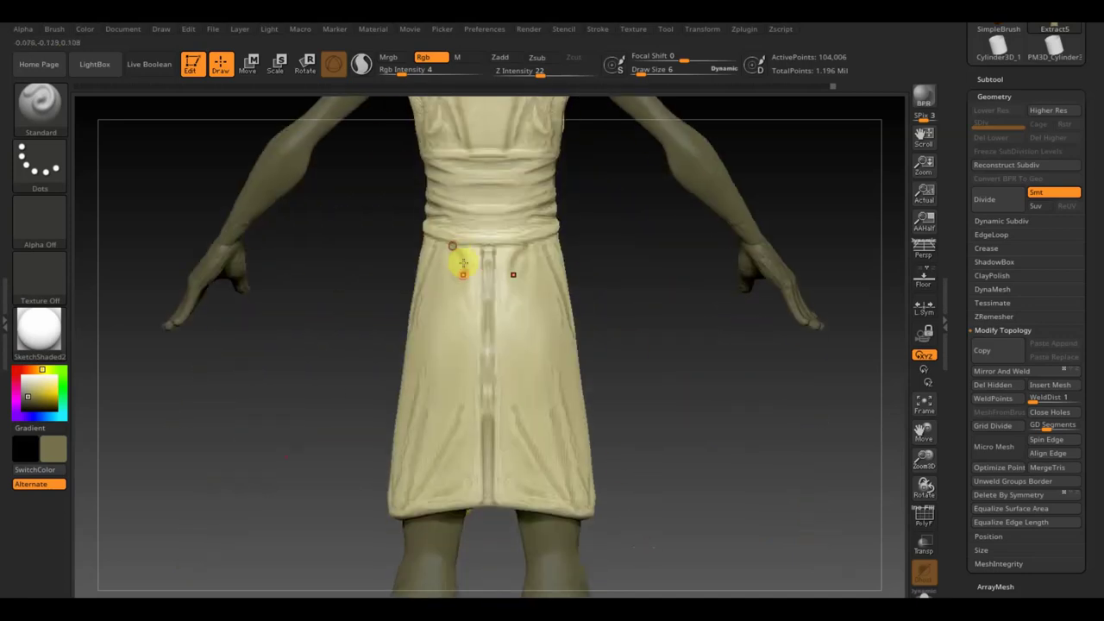
pyautogui.moveTo(441, 251)
pyautogui.mouseDown()
pyautogui.moveTo(423, 291)
pyautogui.moveTo(479, 278)
pyautogui.mouseUp()
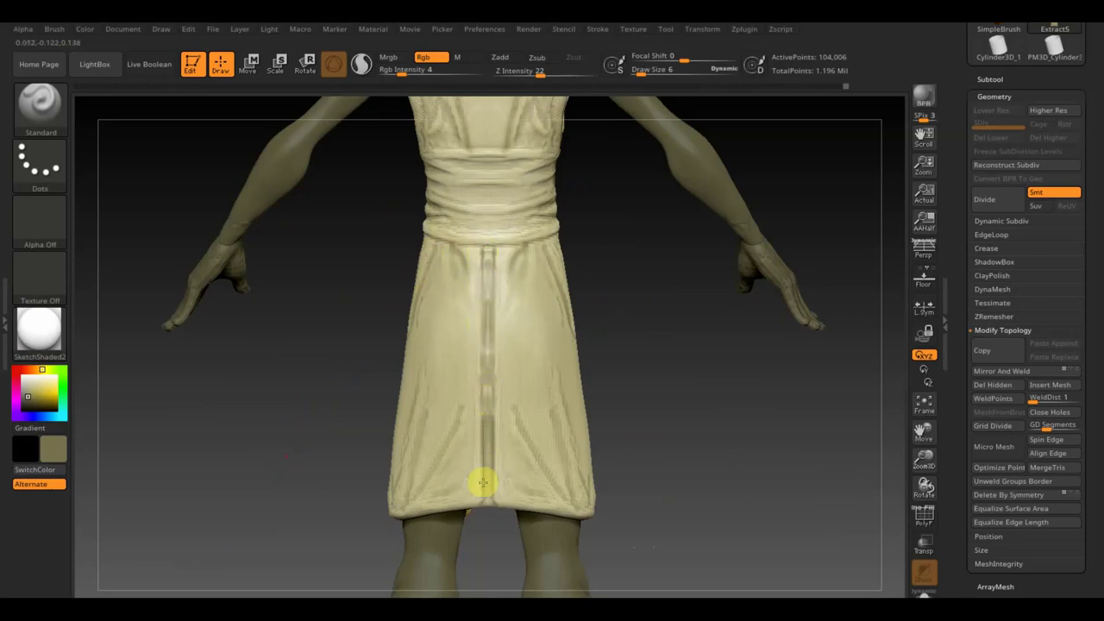
pyautogui.moveTo(480, 501); pyautogui.dragTo(413, 509)
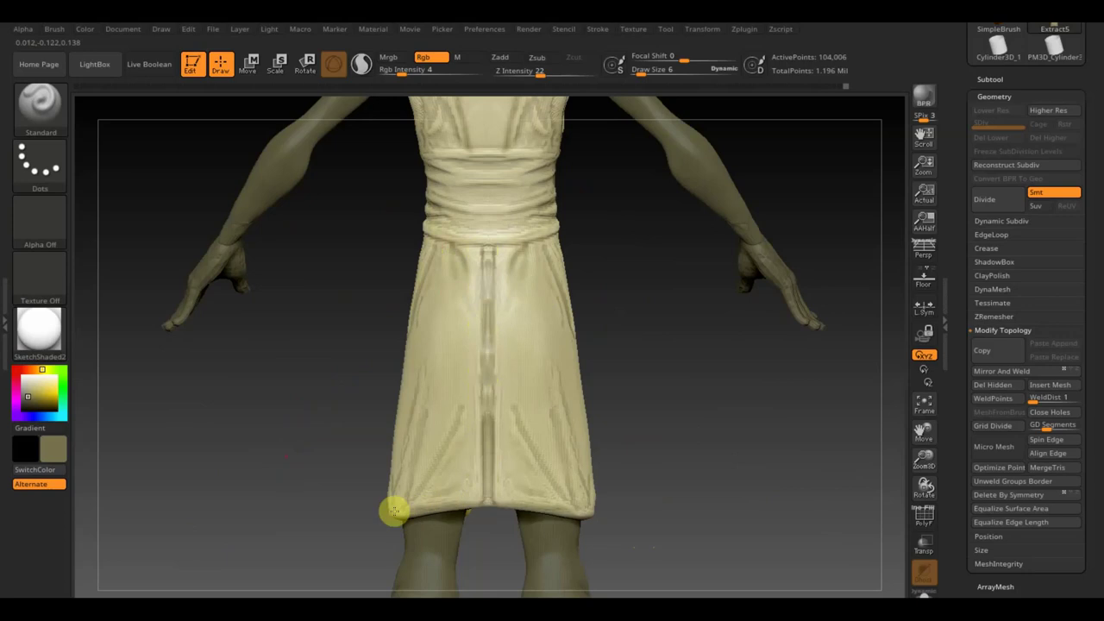
# Swap the paint colour back to cream and view the whole figure from the front
pyautogui.moveTo(320, 488); pyautogui.dragTo(443, 500)
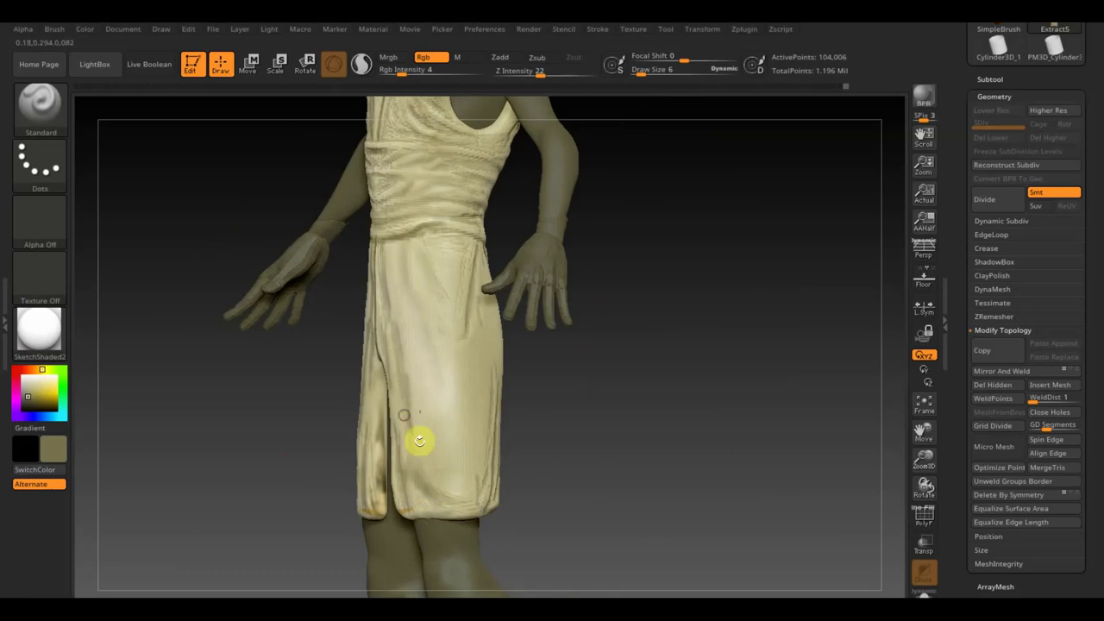
pyautogui.moveTo(419, 440)
pyautogui.mouseDown()
pyautogui.moveTo(658, 446)
pyautogui.moveTo(650, 436)
pyautogui.mouseUp()
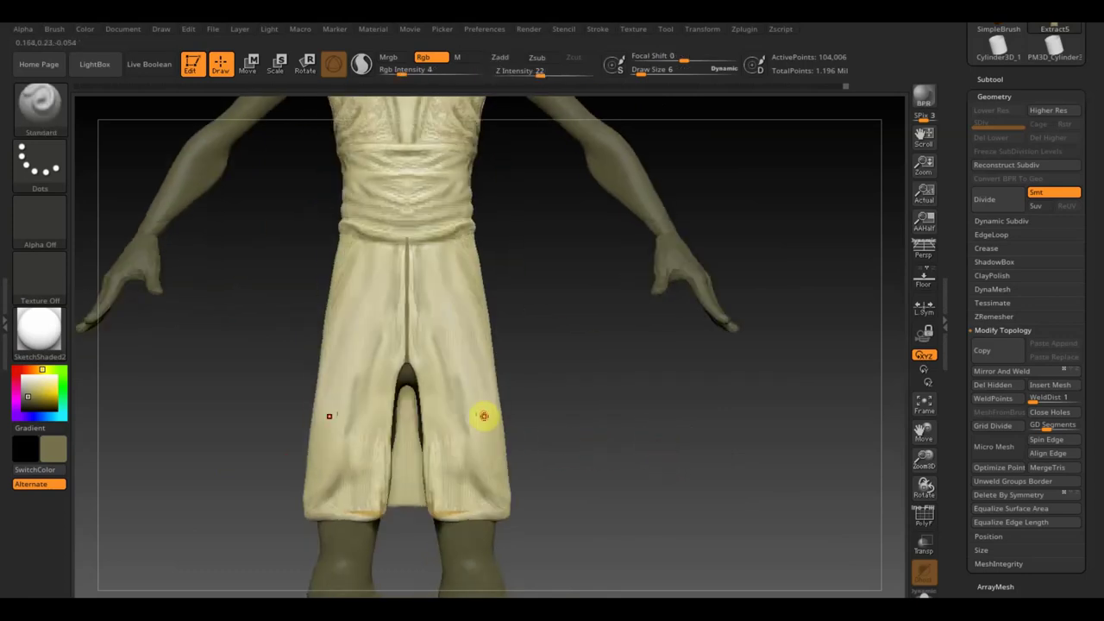
pyautogui.press('c')
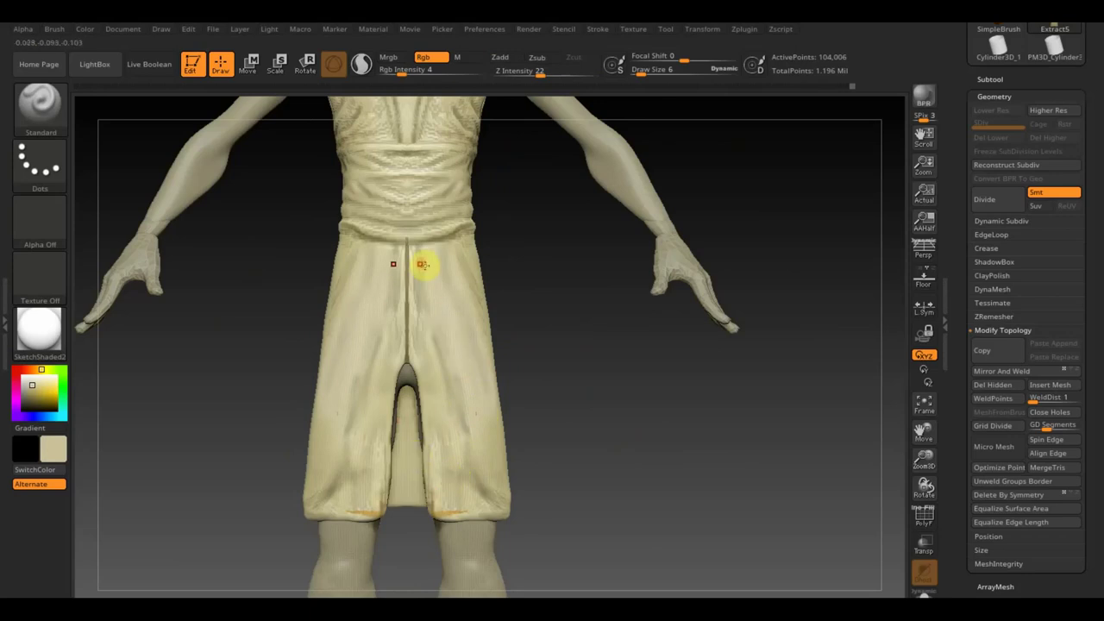
pyautogui.moveTo(520, 371)
pyautogui.keyDown('alt'); pyautogui.mouseDown()
pyautogui.moveTo(646, 271)
pyautogui.moveTo(707, 314)
pyautogui.mouseUp(); pyautogui.keyUp('alt')
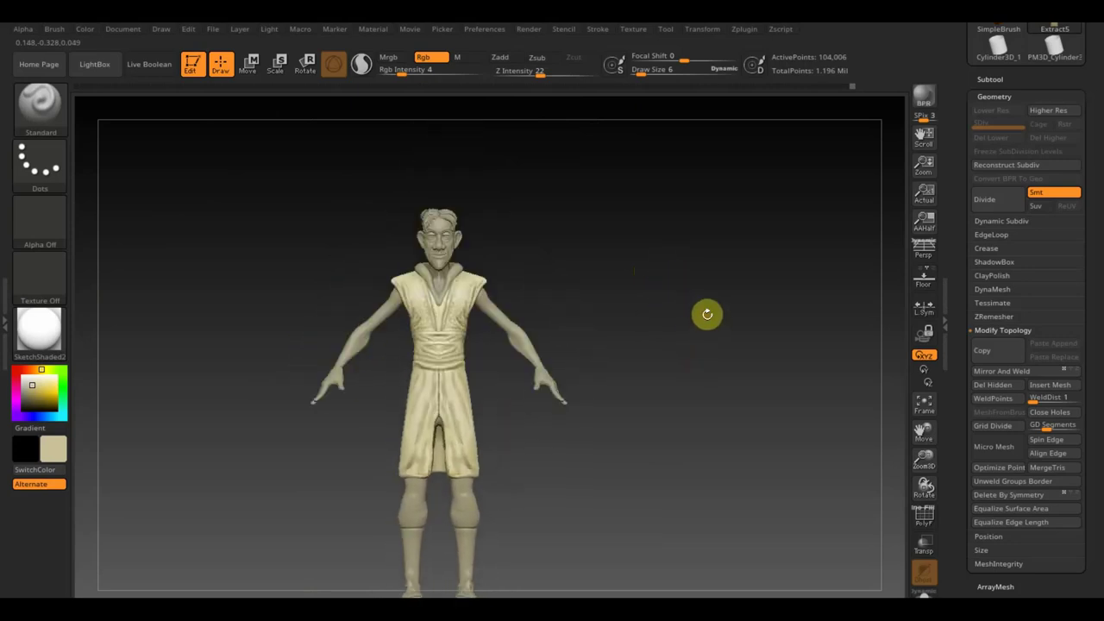
pyautogui.moveTo(724, 306)
pyautogui.keyDown('alt'); pyautogui.mouseDown()
pyautogui.moveTo(729, 320)
pyautogui.moveTo(695, 365)
pyautogui.mouseUp(); pyautogui.keyUp('alt')
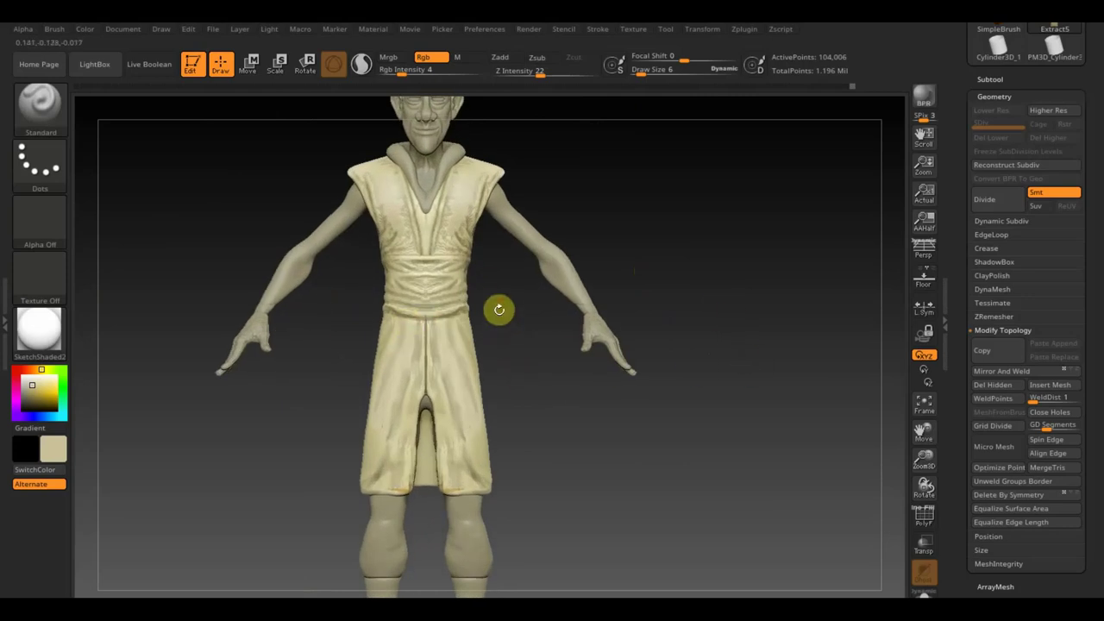
pyautogui.press('shift')
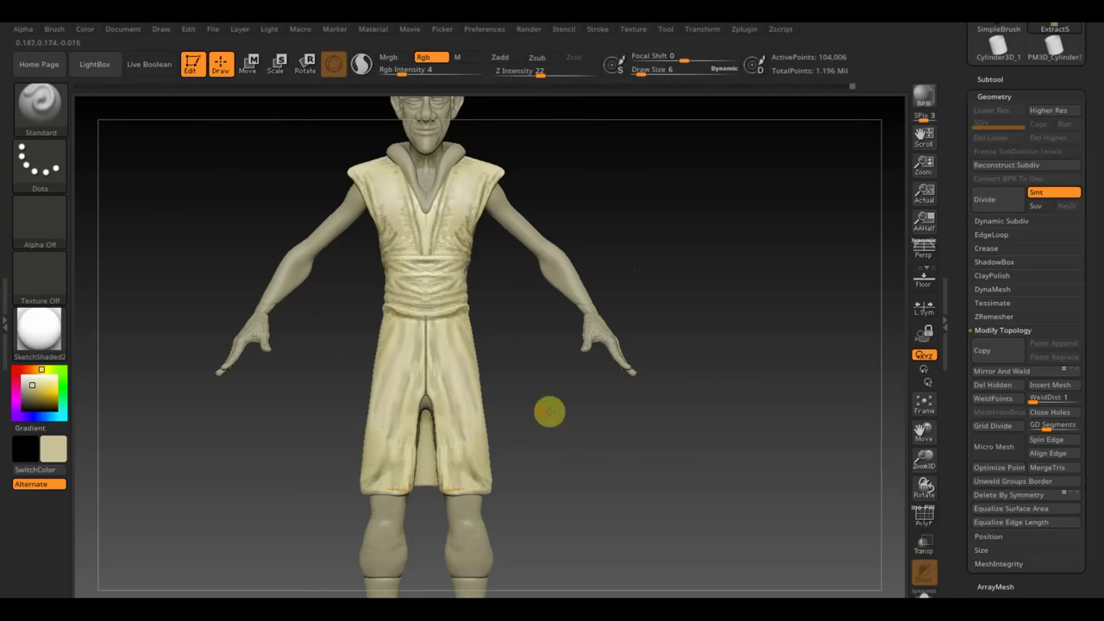
pyautogui.moveTo(547, 411)
pyautogui.mouseDown()
pyautogui.moveTo(578, 417)
pyautogui.moveTo(547, 406)
pyautogui.moveTo(545, 419)
pyautogui.moveTo(520, 423)
pyautogui.moveTo(527, 407)
pyautogui.moveTo(479, 421)
pyautogui.mouseUp()
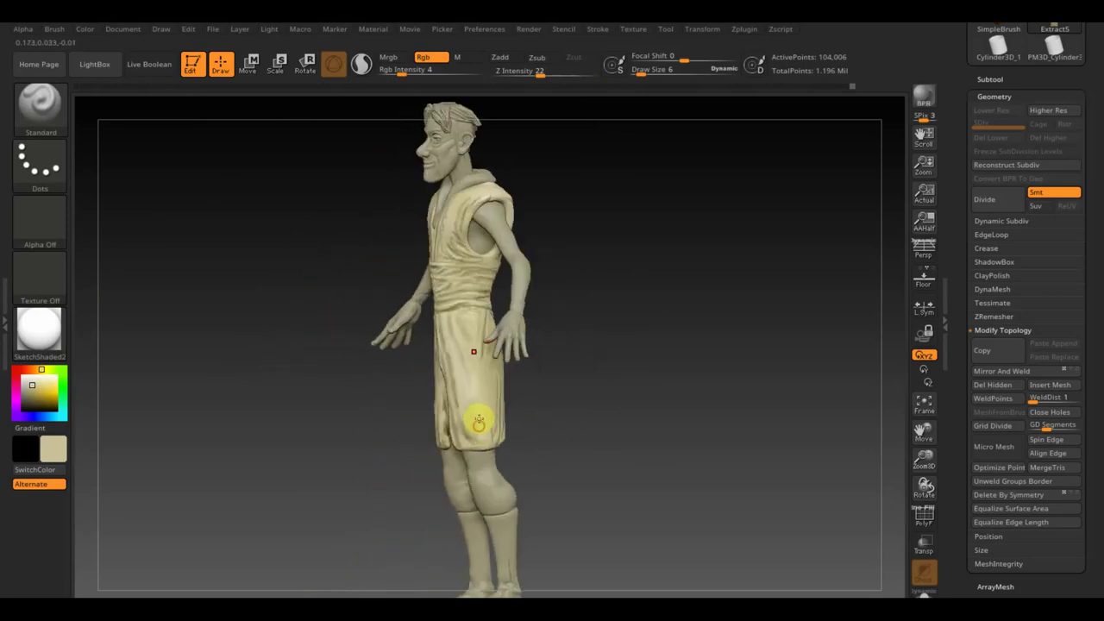
pyautogui.moveTo(564, 419); pyautogui.dragTo(480, 434)
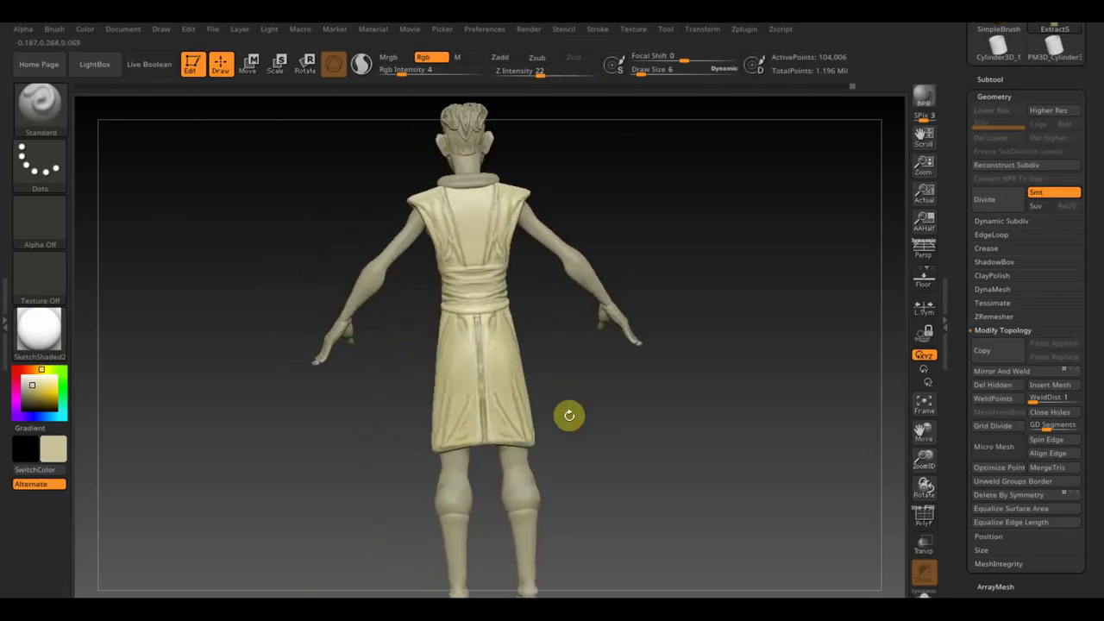
pyautogui.moveTo(569, 415); pyautogui.dragTo(578, 446)
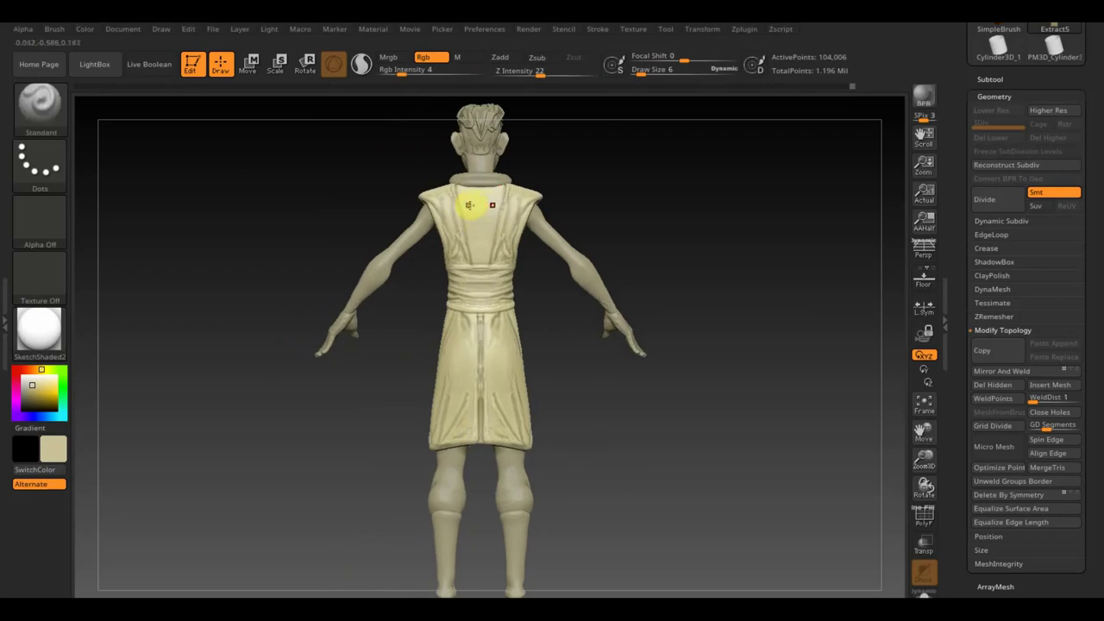
pyautogui.moveTo(597, 196); pyautogui.dragTo(601, 194)
pyautogui.moveTo(610, 227)
pyautogui.keyDown('ctrl'); pyautogui.mouseDown(button='right')
pyautogui.moveTo(592, 247)
pyautogui.moveTo(584, 363)
pyautogui.mouseUp(button='right'); pyautogui.keyUp('ctrl')
# Switch to ClayBuildup, clear the mask, turn off Rgb, and sculpt and smooth the robe's back
pyautogui.click(50, 112)
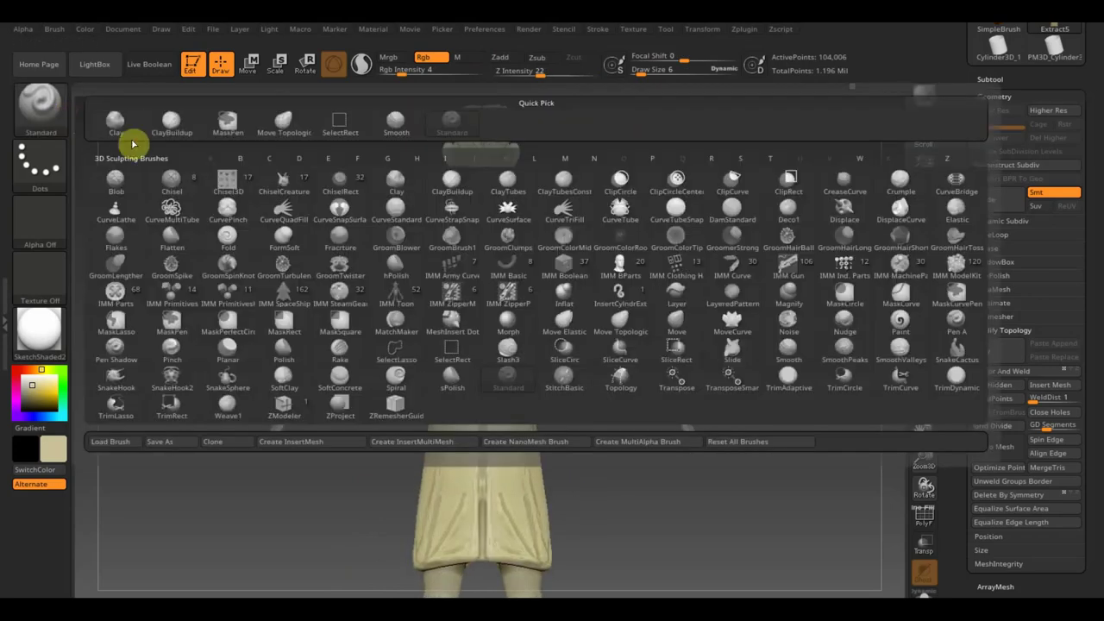
pyautogui.click(176, 127)
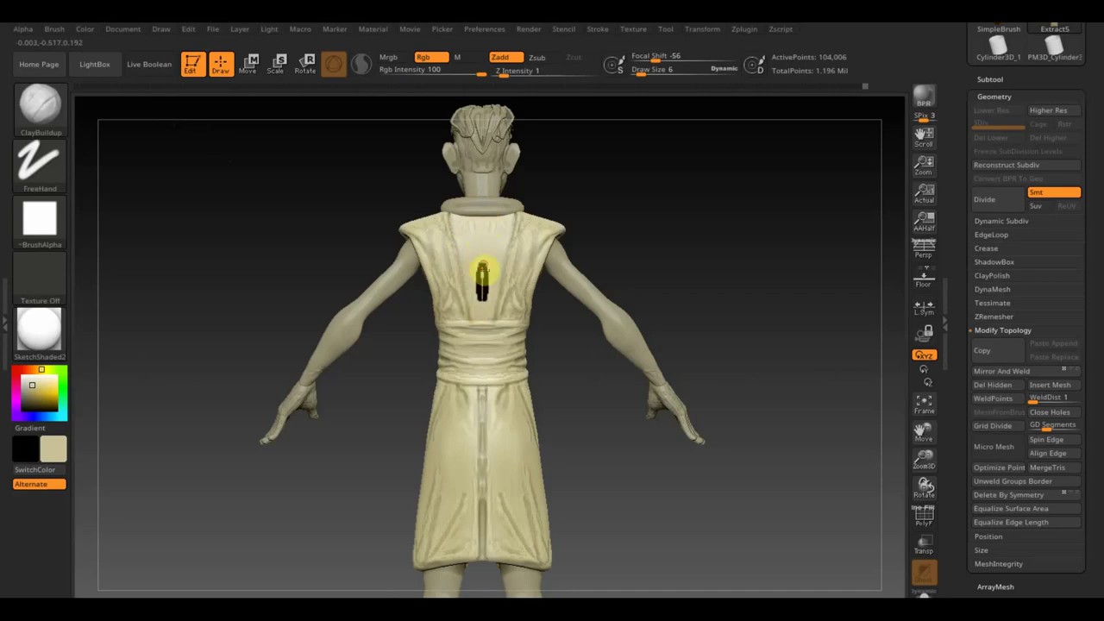
pyautogui.keyDown('ctrl'); pyautogui.click(585, 252); pyautogui.keyUp('ctrl')
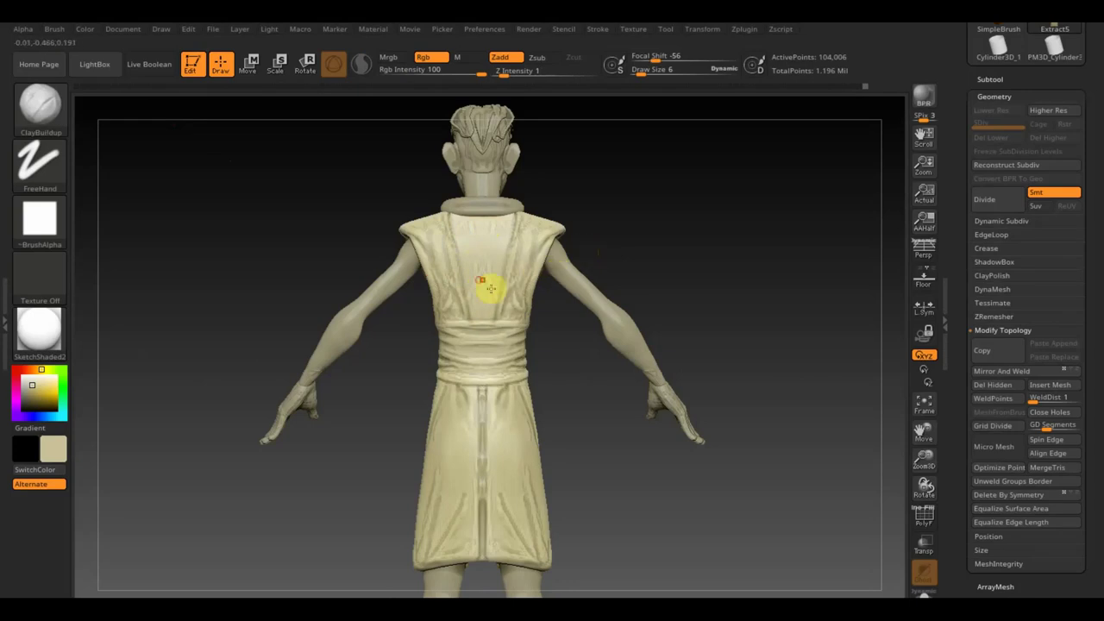
pyautogui.click(434, 57)
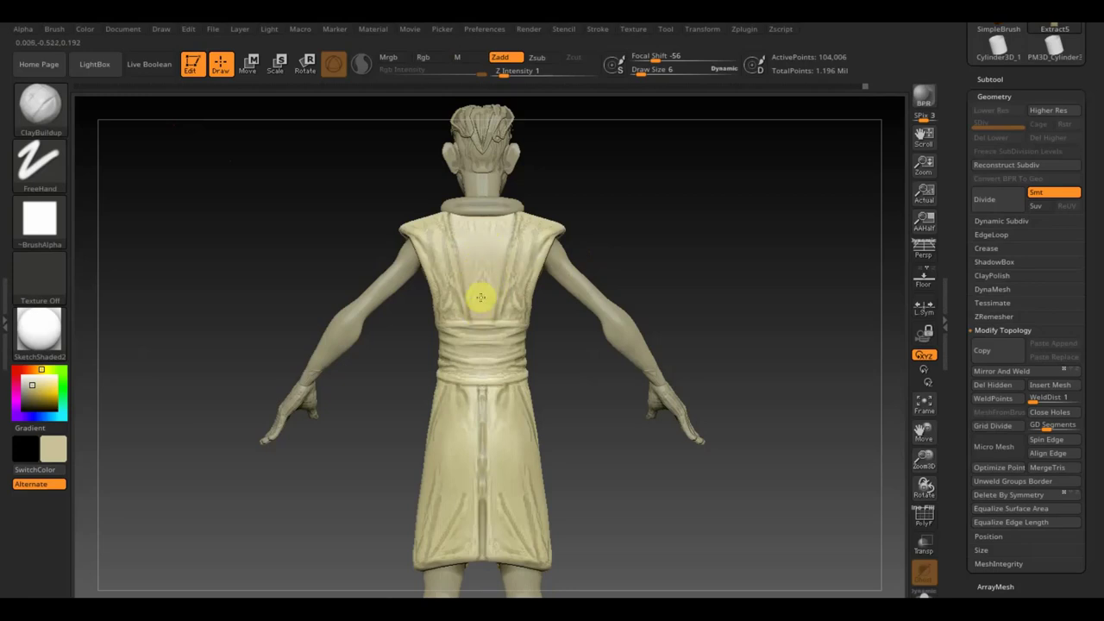
pyautogui.press('shift')
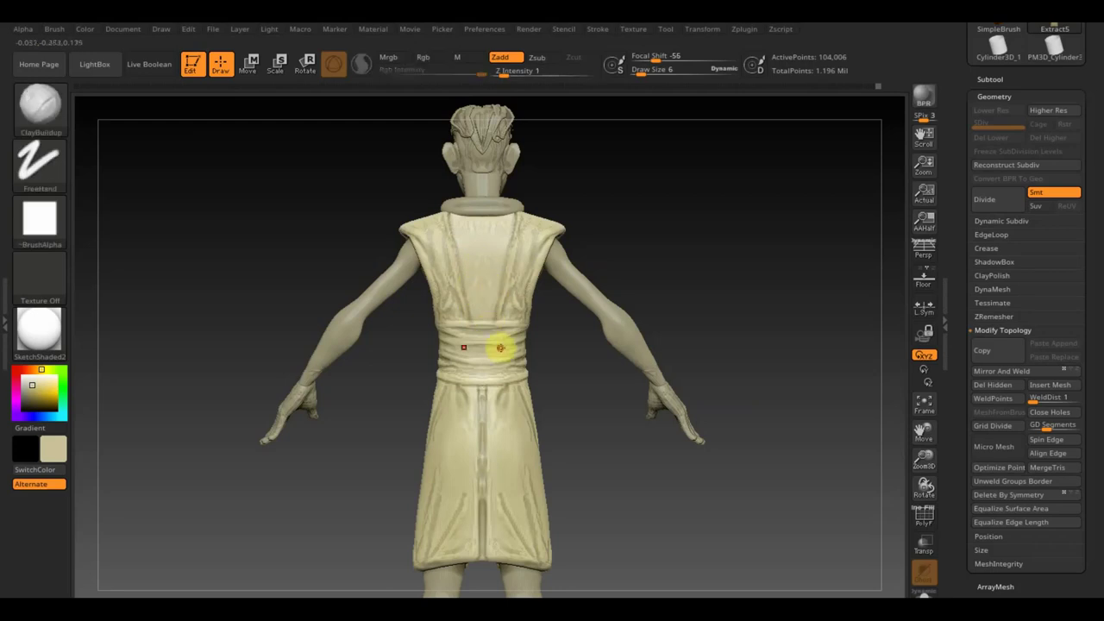
pyautogui.press('shift')
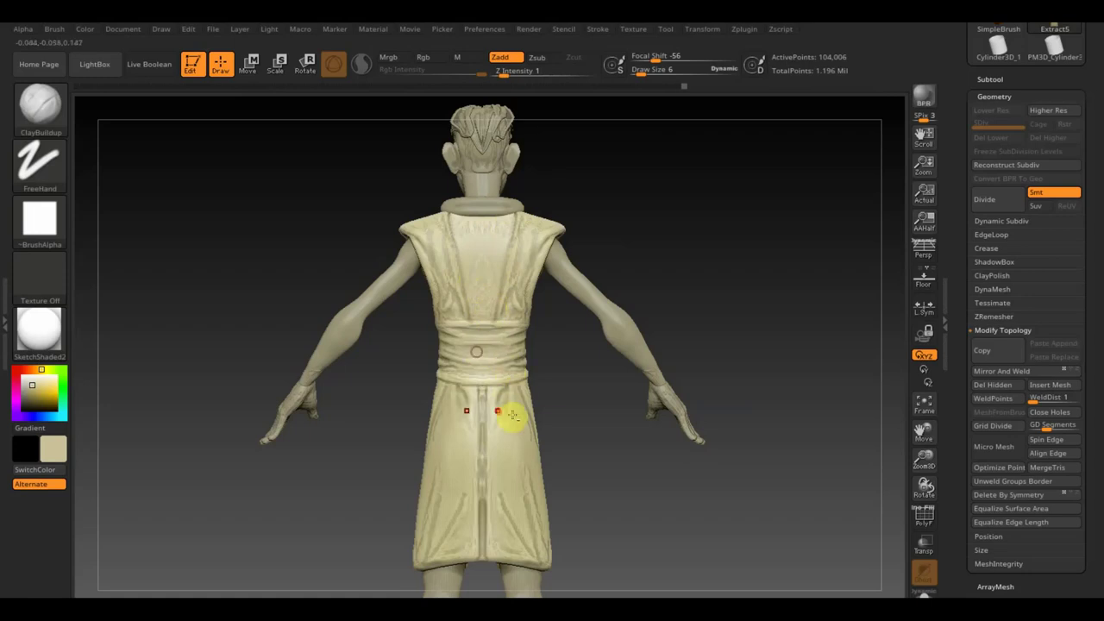
pyautogui.keyDown('shift'); pyautogui.moveTo(559, 483); pyautogui.dragTo(747, 272); pyautogui.keyUp('shift')
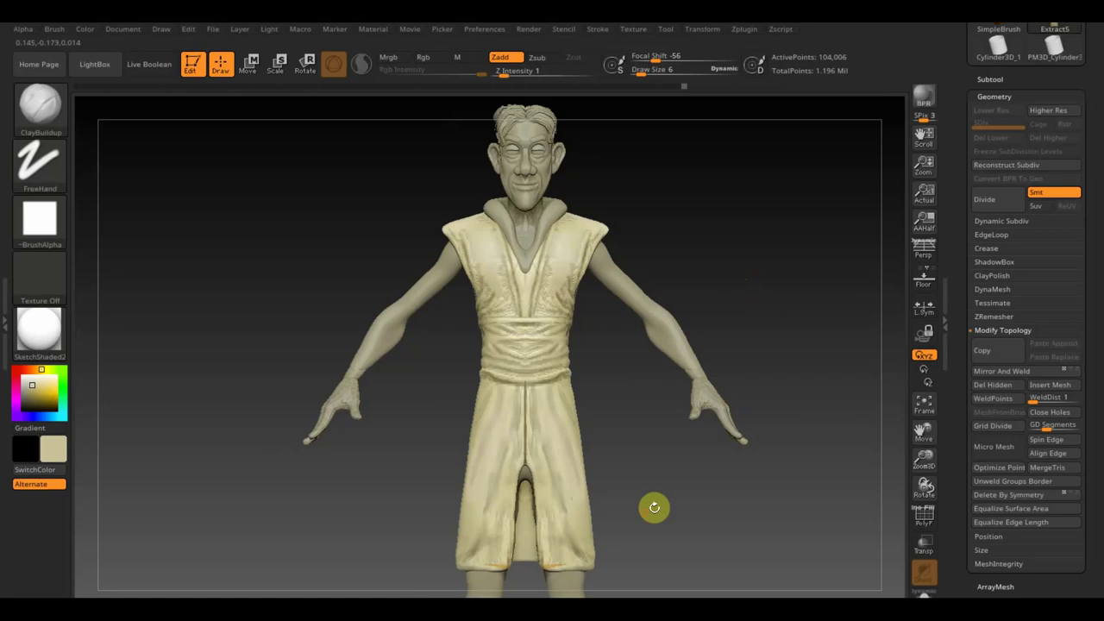
# Centre the figure and select the leg piece, Subtool 3: Extract10, as the active subtool
pyautogui.keyDown('alt'); pyautogui.moveTo(653, 508); pyautogui.dragTo(594, 446); pyautogui.keyUp('alt')
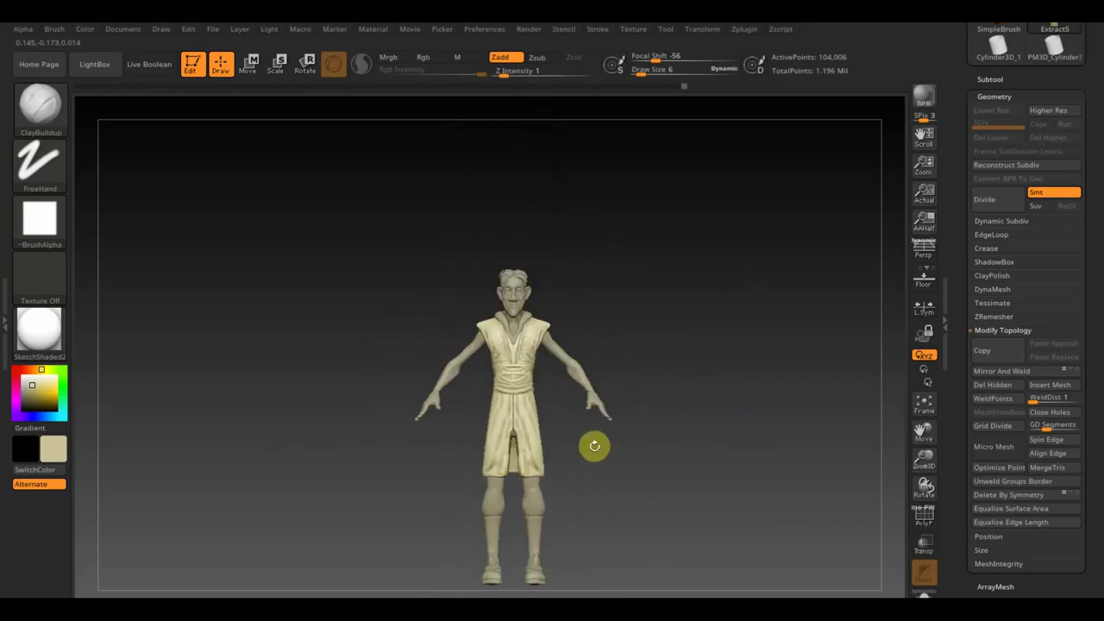
pyautogui.moveTo(647, 509)
pyautogui.keyDown('alt'); pyautogui.mouseDown()
pyautogui.moveTo(582, 417)
pyautogui.moveTo(589, 476)
pyautogui.moveTo(569, 419)
pyautogui.mouseUp(); pyautogui.keyUp('alt')
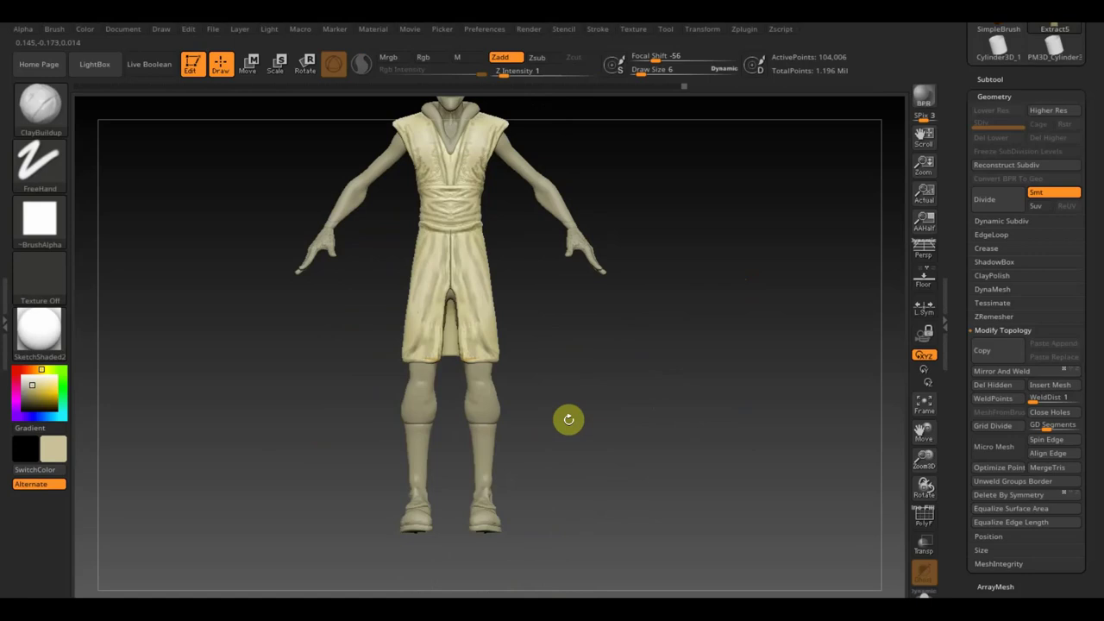
pyautogui.keyDown('alt'); pyautogui.click(491, 405); pyautogui.keyUp('alt')
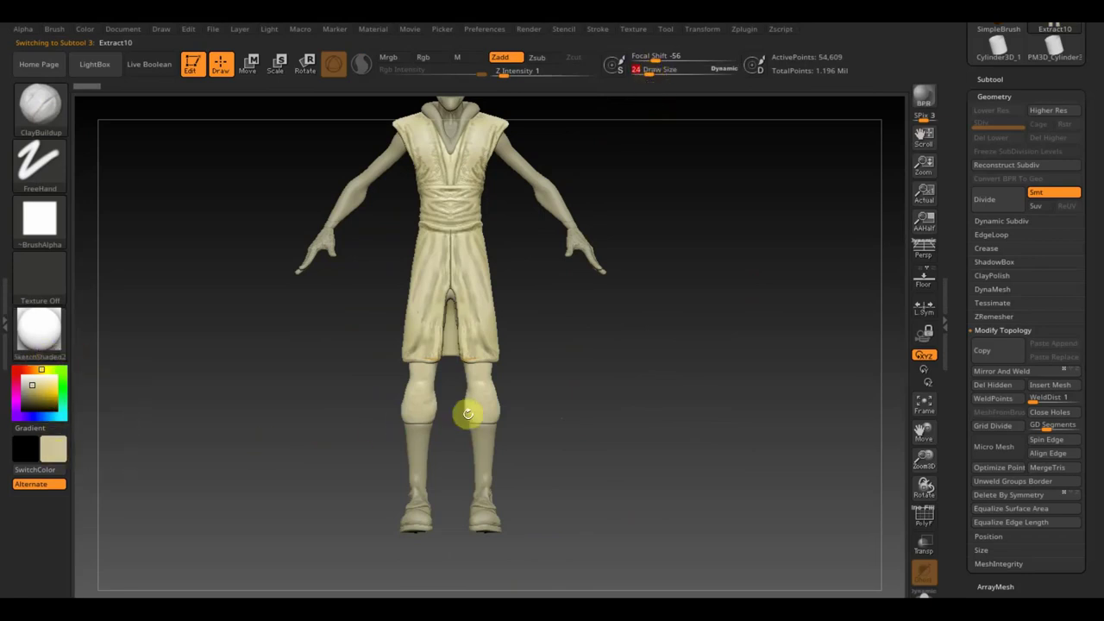
# Pick an orange-brown colour and paint over both knees with the Standard brush
pyautogui.click(59, 457)
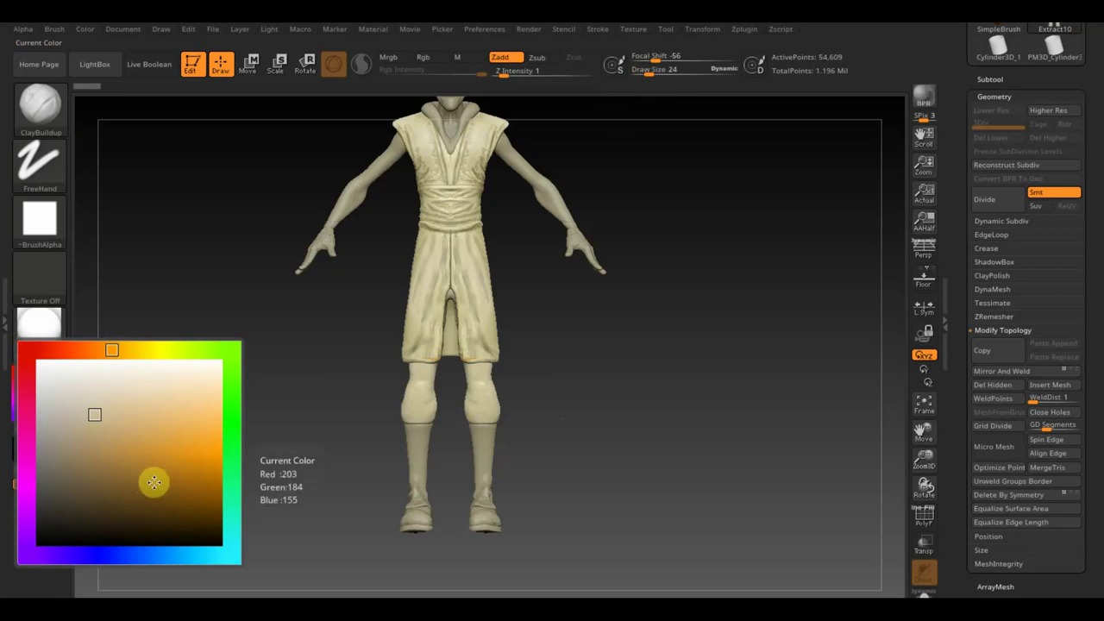
pyautogui.click(155, 480)
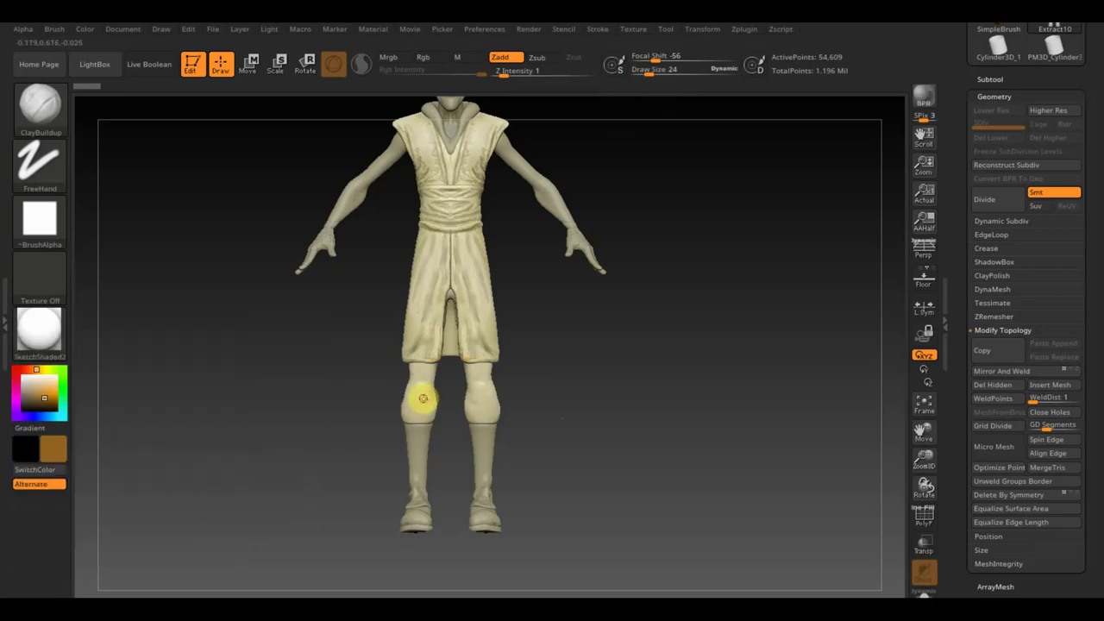
pyautogui.moveTo(422, 397); pyautogui.dragTo(412, 402)
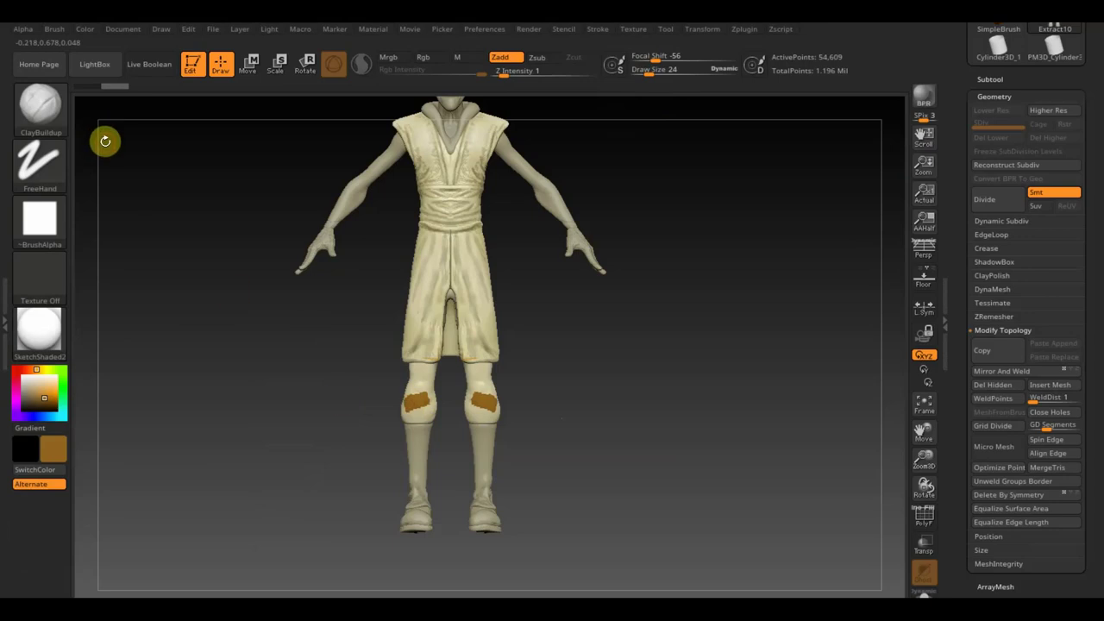
pyautogui.click(50, 121)
pyautogui.click(284, 129)
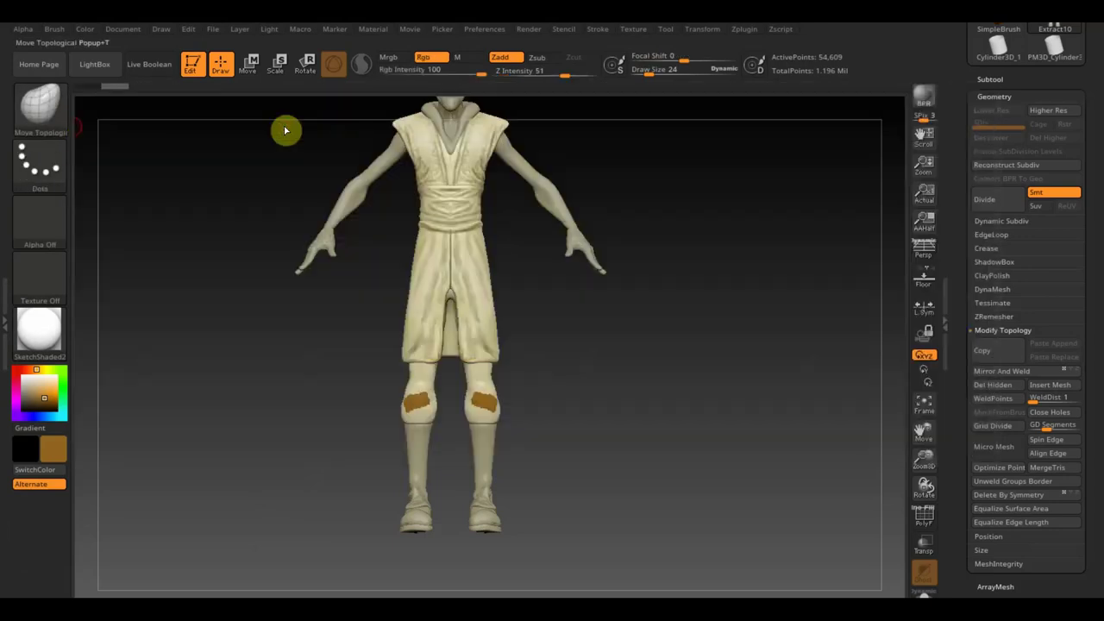
pyautogui.click(45, 108)
pyautogui.click(457, 121)
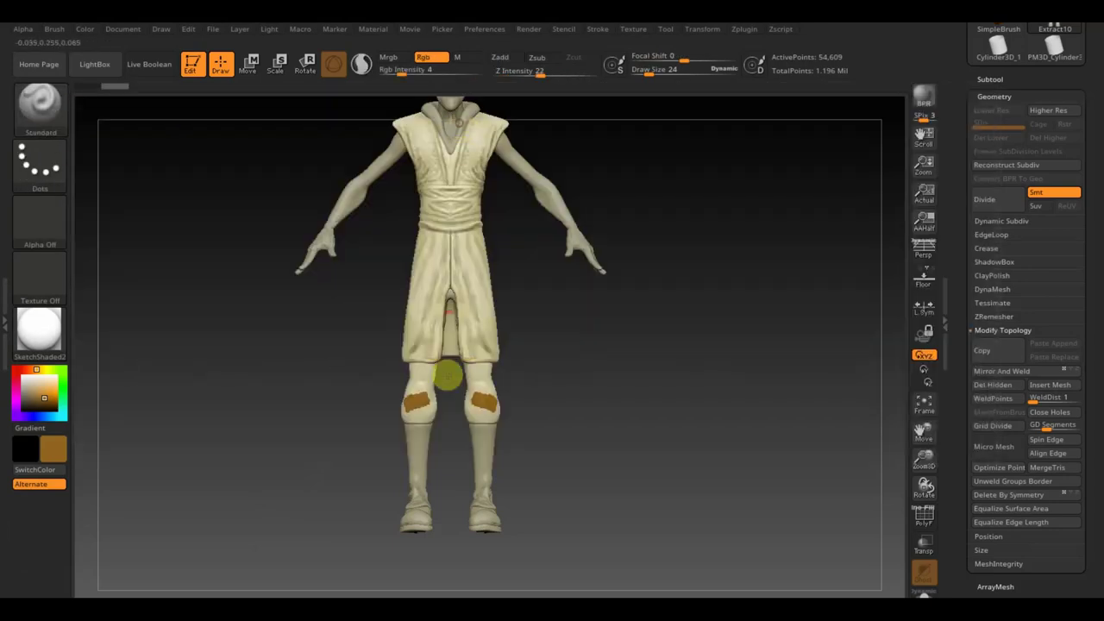
pyautogui.moveTo(418, 402); pyautogui.dragTo(389, 400)
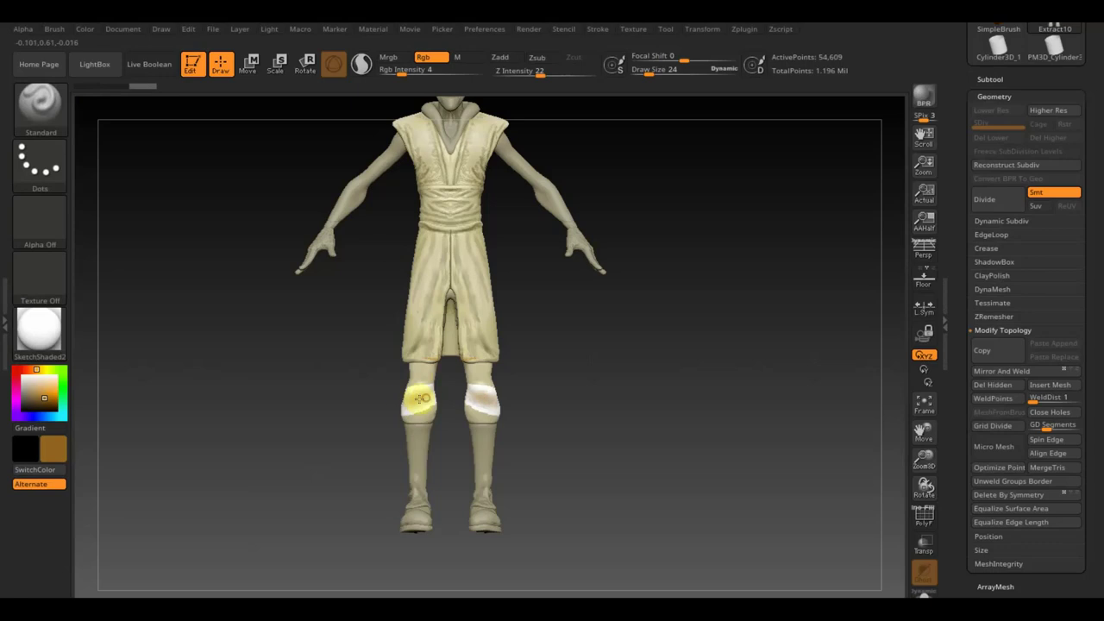
# Tint the knees at Rgb Intensity 4, then repaint them strong orange at 100
pyautogui.click(405, 69)
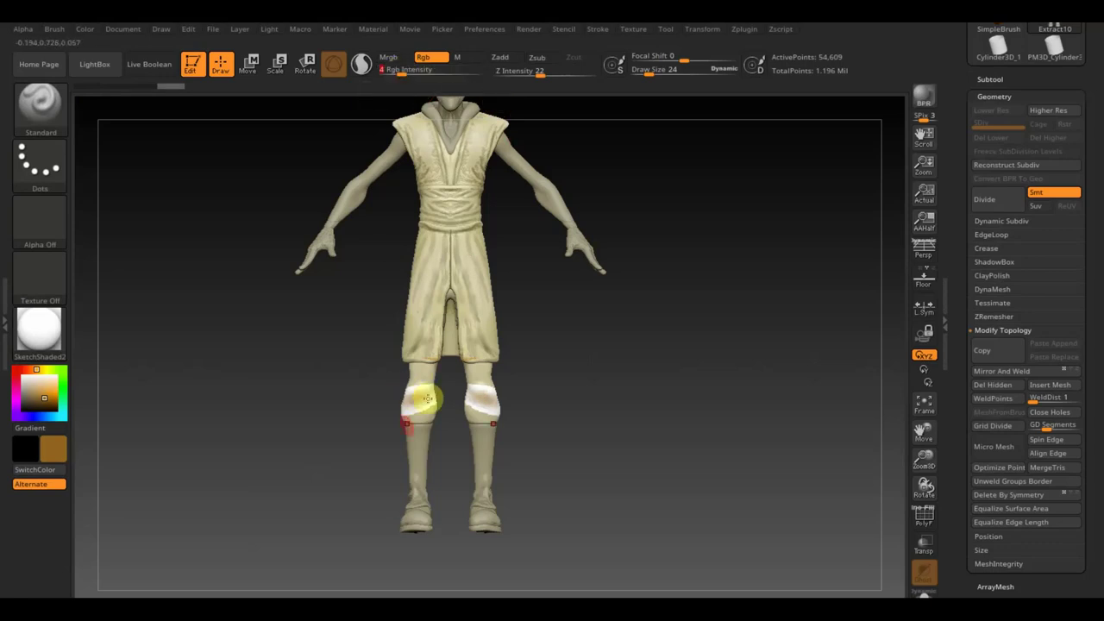
pyautogui.moveTo(428, 398); pyautogui.dragTo(415, 414)
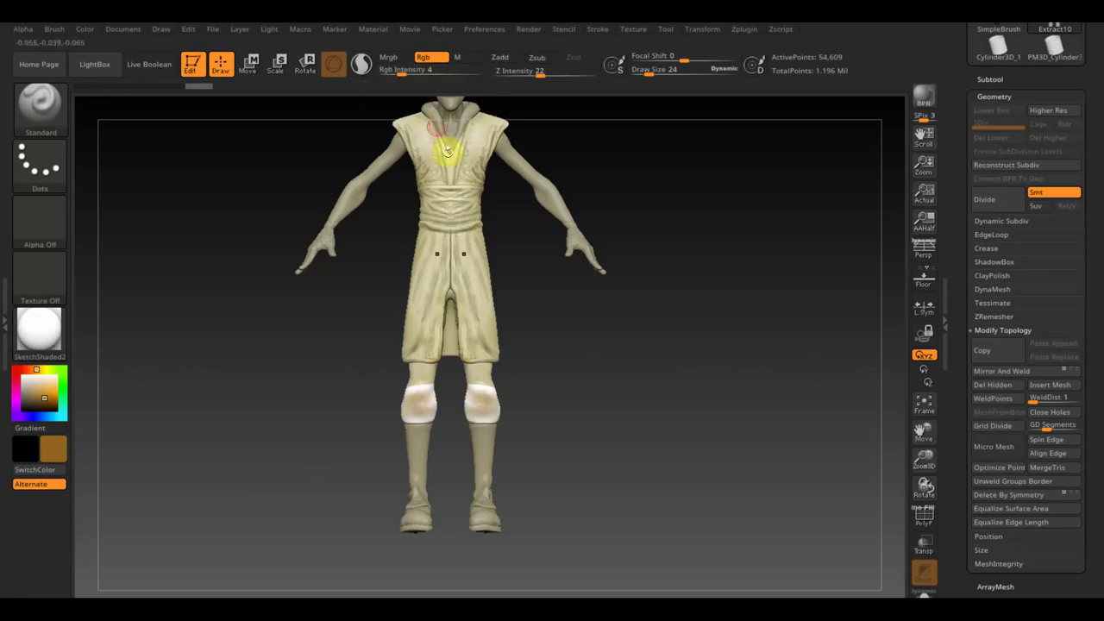
pyautogui.moveTo(402, 69); pyautogui.dragTo(493, 90)
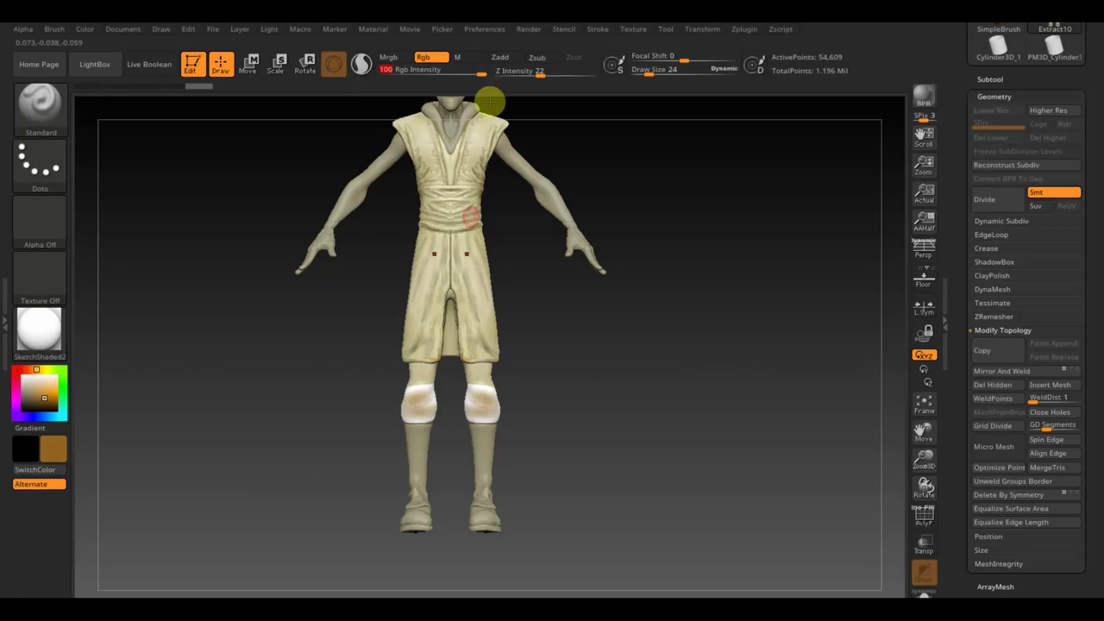
pyautogui.moveTo(425, 399)
pyautogui.mouseDown()
pyautogui.moveTo(377, 375)
pyautogui.moveTo(423, 389)
pyautogui.moveTo(419, 413)
pyautogui.moveTo(476, 394)
pyautogui.moveTo(468, 414)
pyautogui.moveTo(419, 414)
pyautogui.moveTo(427, 379)
pyautogui.mouseUp()
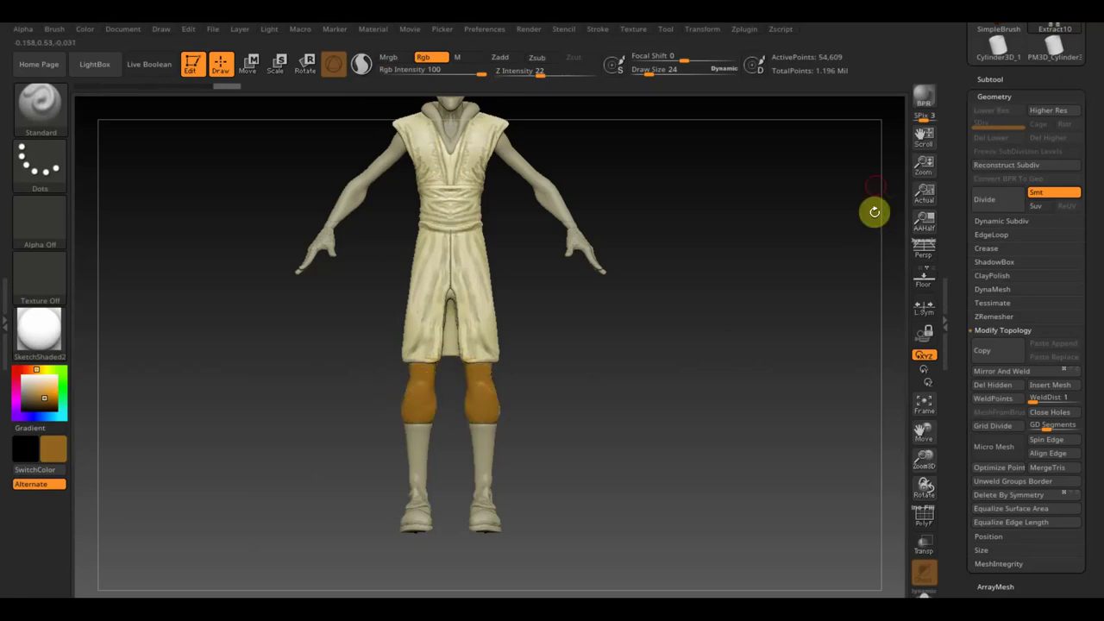
# Solo the Extract10 pants and paint them entirely orange with an enlarged brush
pyautogui.click(1002, 79)
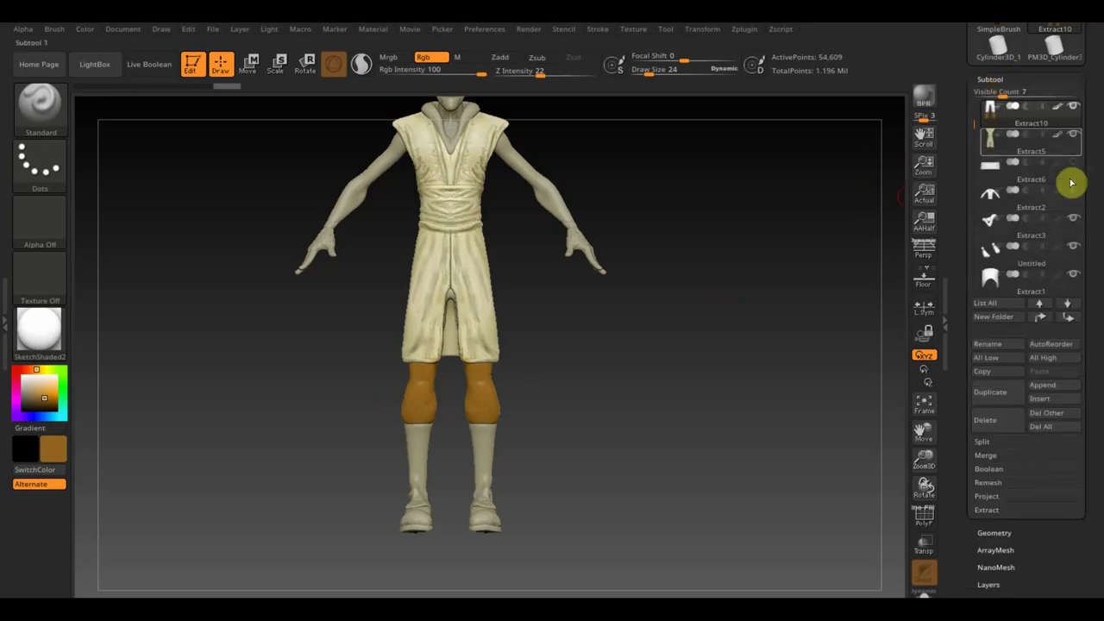
pyautogui.press('shift')
pyautogui.keyDown('shift'); pyautogui.click(1075, 105); pyautogui.keyUp('shift')
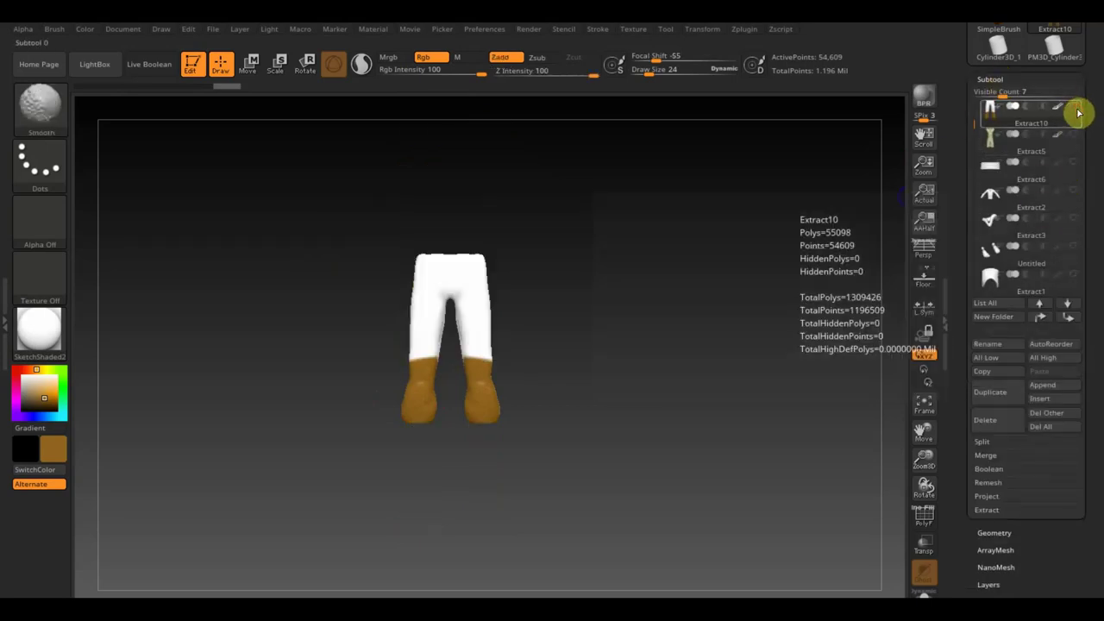
pyautogui.moveTo(656, 71); pyautogui.dragTo(666, 73)
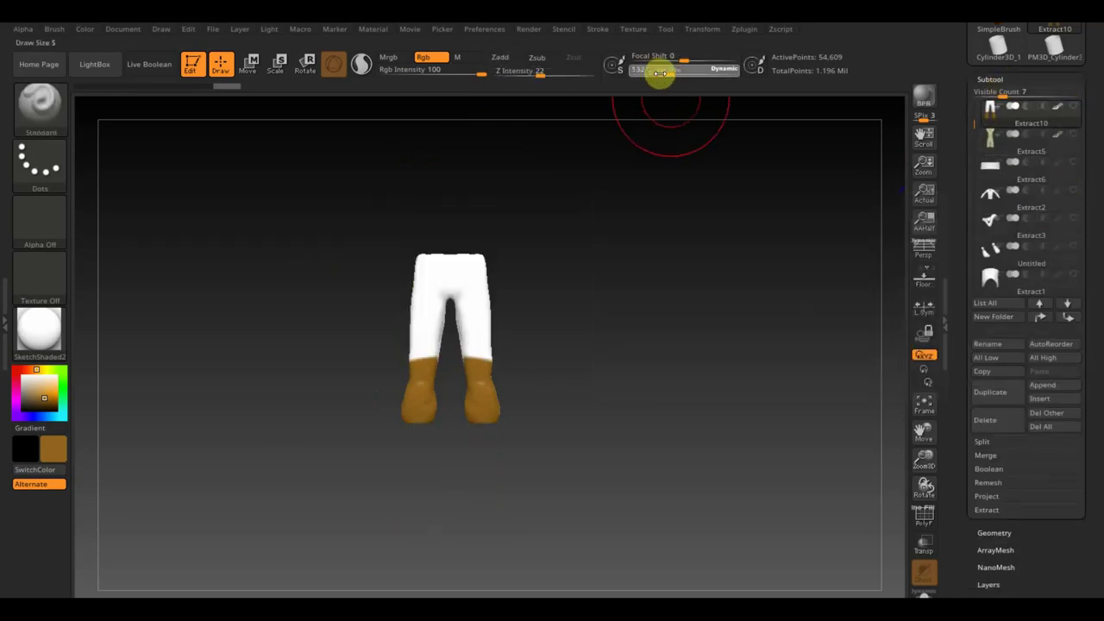
pyautogui.moveTo(454, 307)
pyautogui.mouseDown()
pyautogui.moveTo(434, 315)
pyautogui.moveTo(466, 275)
pyautogui.mouseUp()
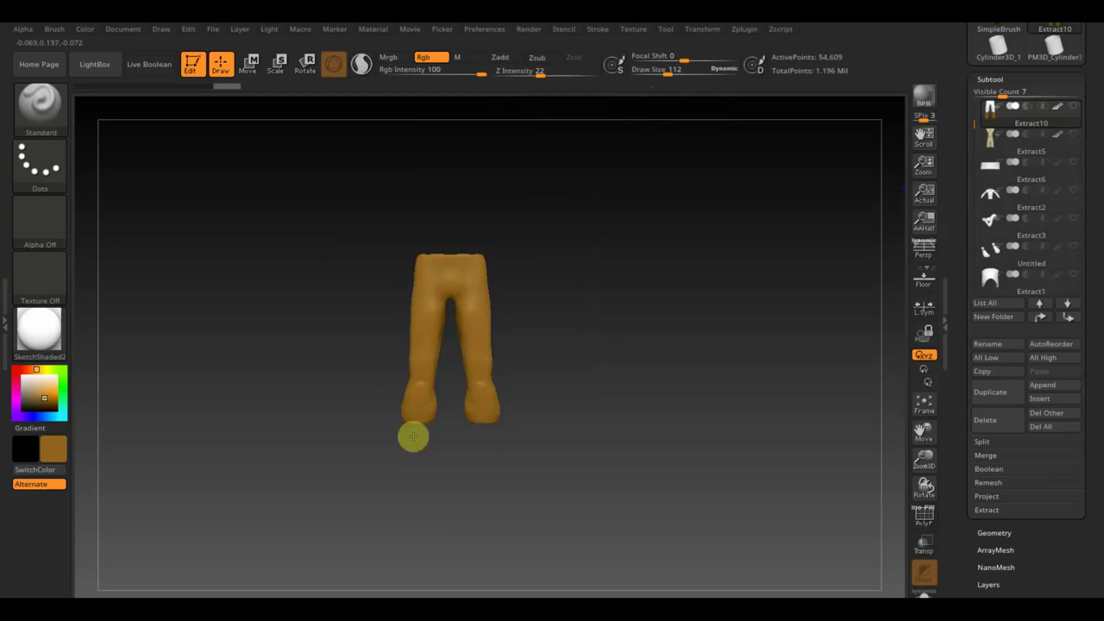
pyautogui.moveTo(574, 426); pyautogui.dragTo(498, 365)
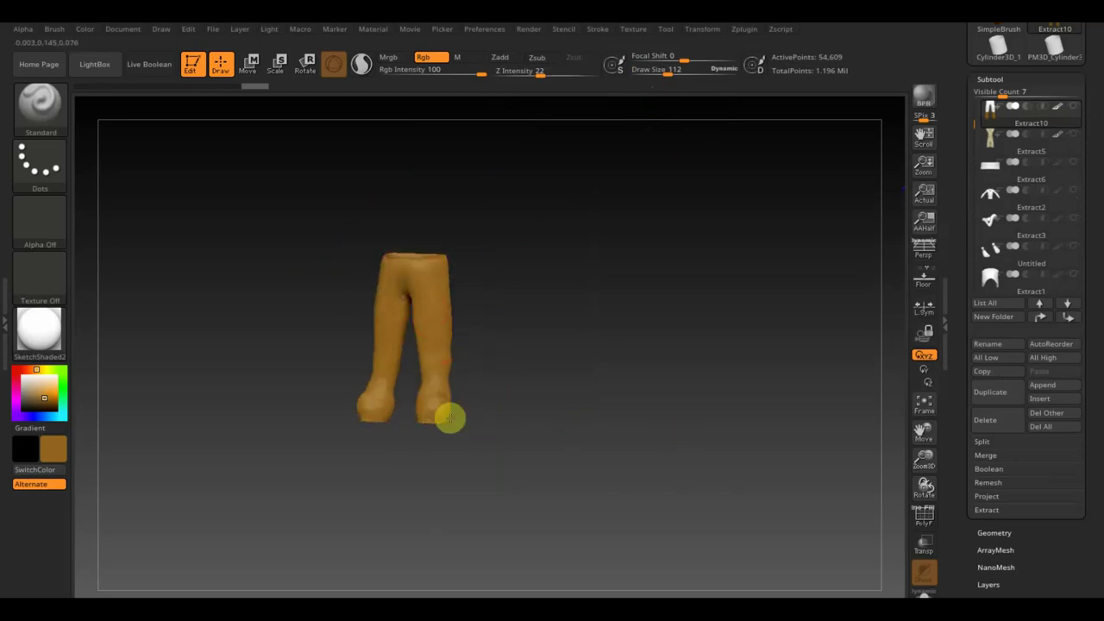
pyautogui.moveTo(370, 438); pyautogui.dragTo(606, 418)
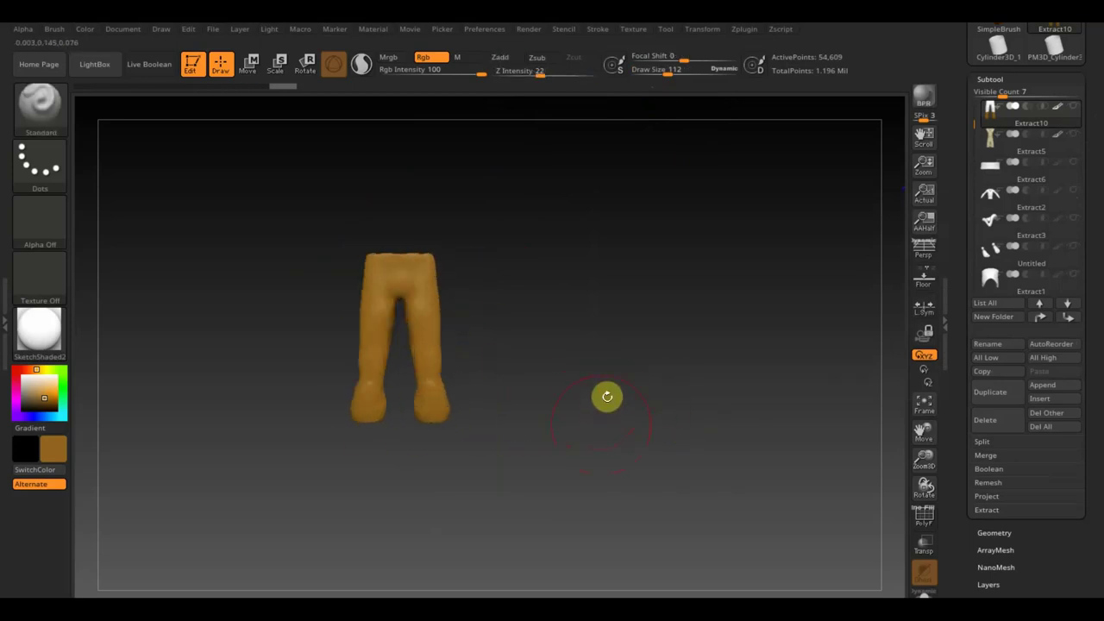
# With a smaller ClayBuildup brush, sculpt faint creases near the left ankle and lower left leg
pyautogui.scroll(5, 607, 394)
pyautogui.scroll(-2, 734, 380)
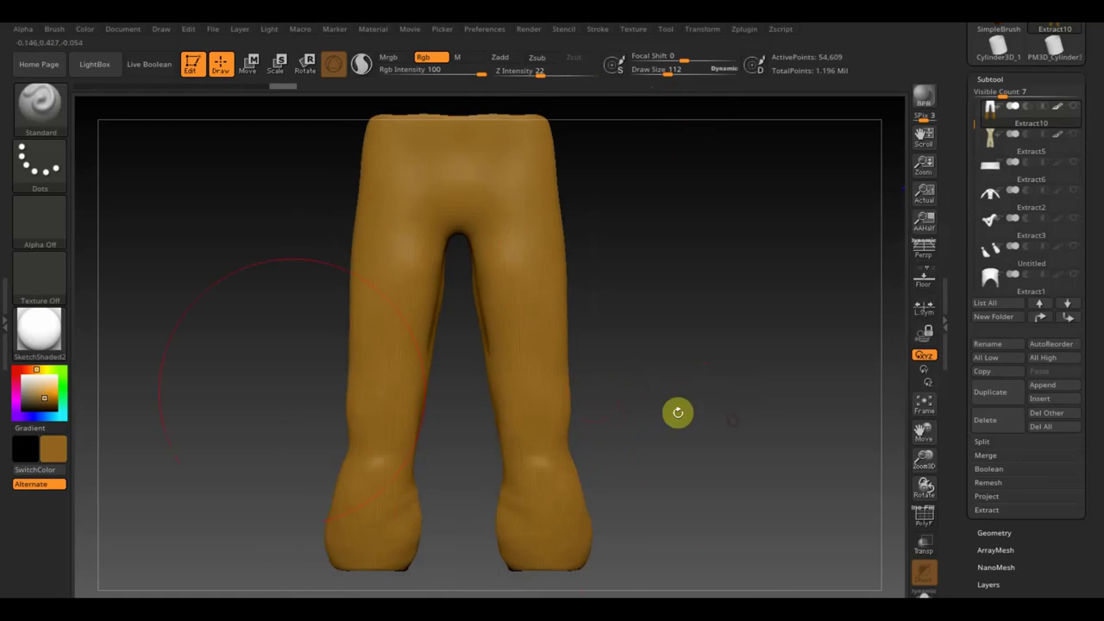
pyautogui.click(48, 108)
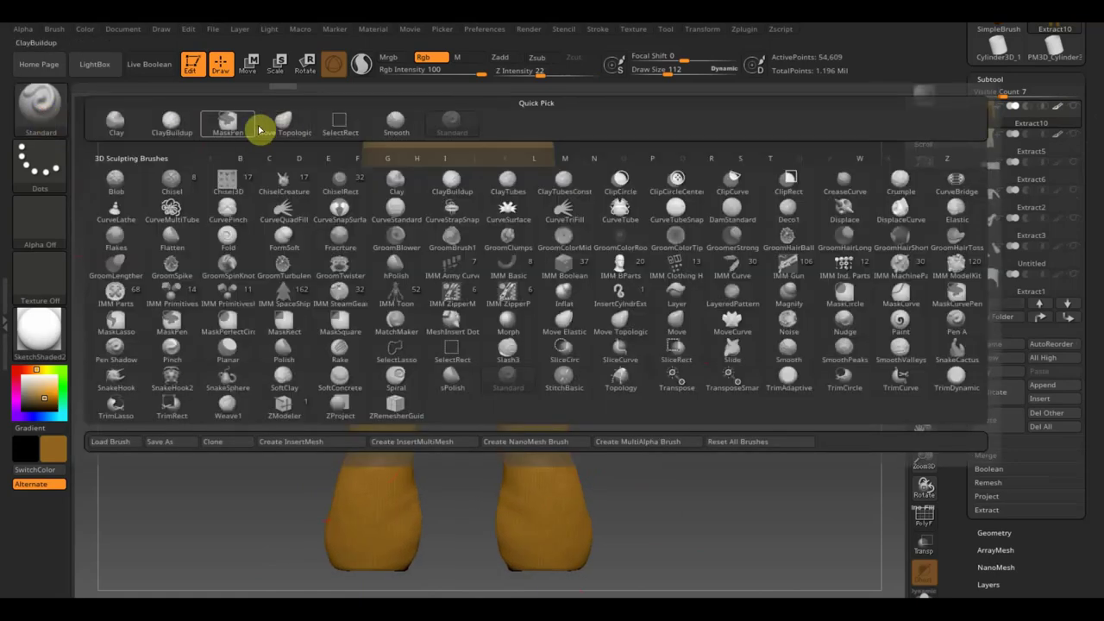
pyautogui.click(170, 122)
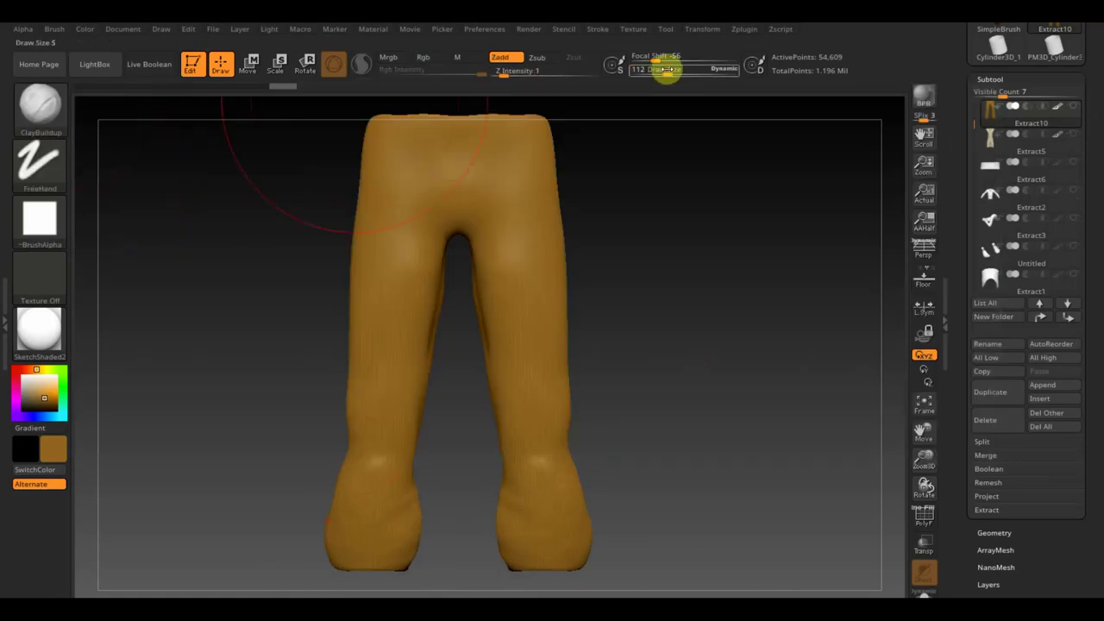
pyautogui.moveTo(665, 69); pyautogui.dragTo(645, 71)
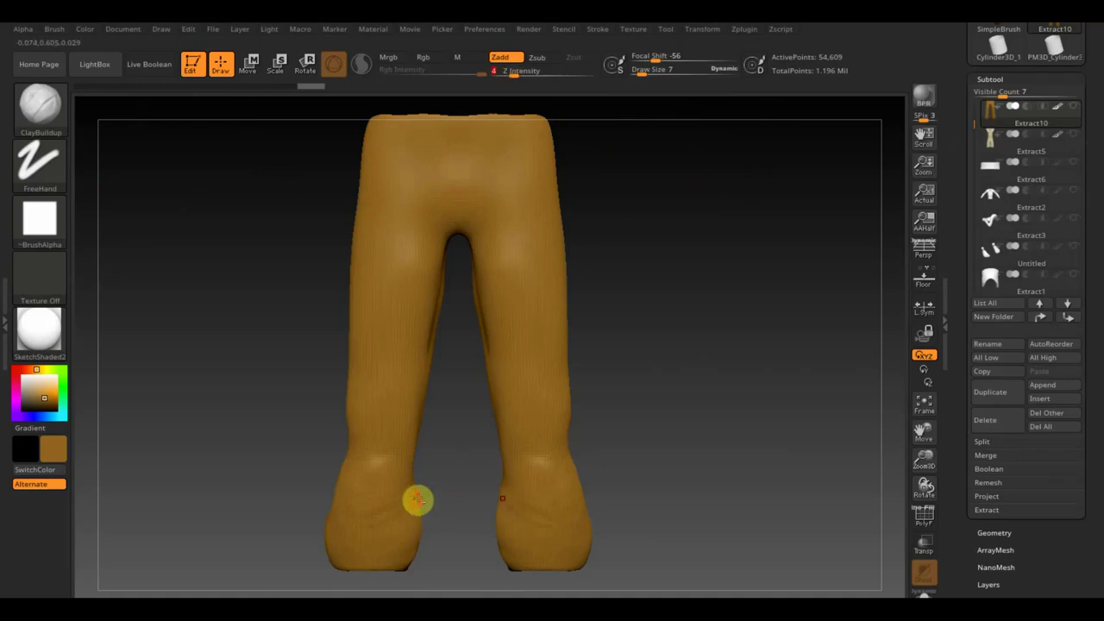
pyautogui.moveTo(376, 525); pyautogui.dragTo(426, 520)
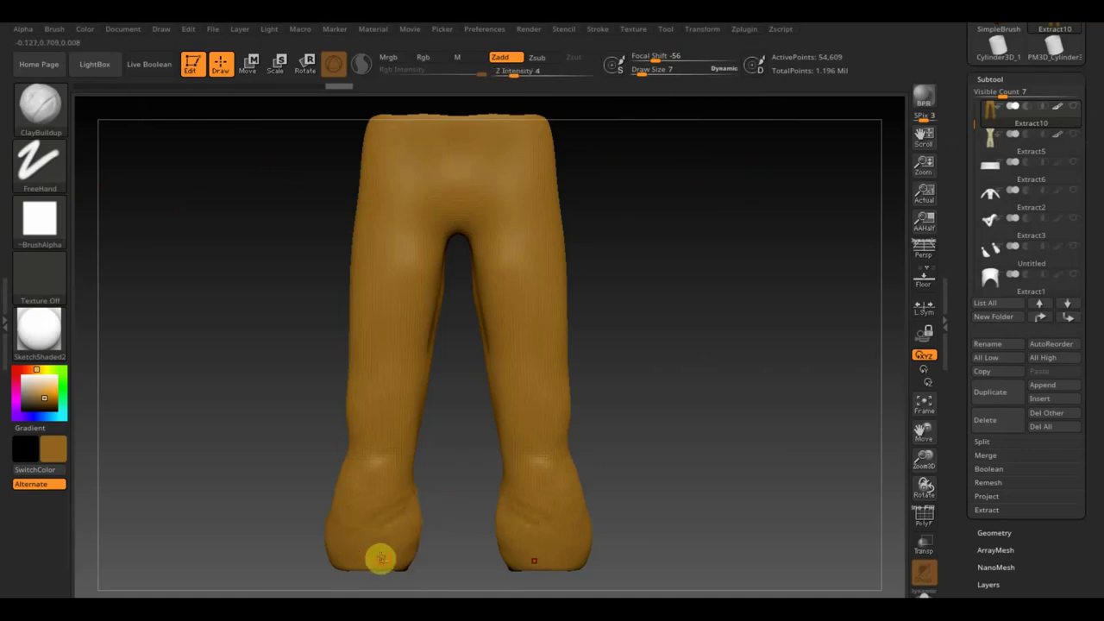
pyautogui.moveTo(324, 523)
pyautogui.mouseDown()
pyautogui.moveTo(406, 551)
pyautogui.moveTo(362, 554)
pyautogui.mouseUp()
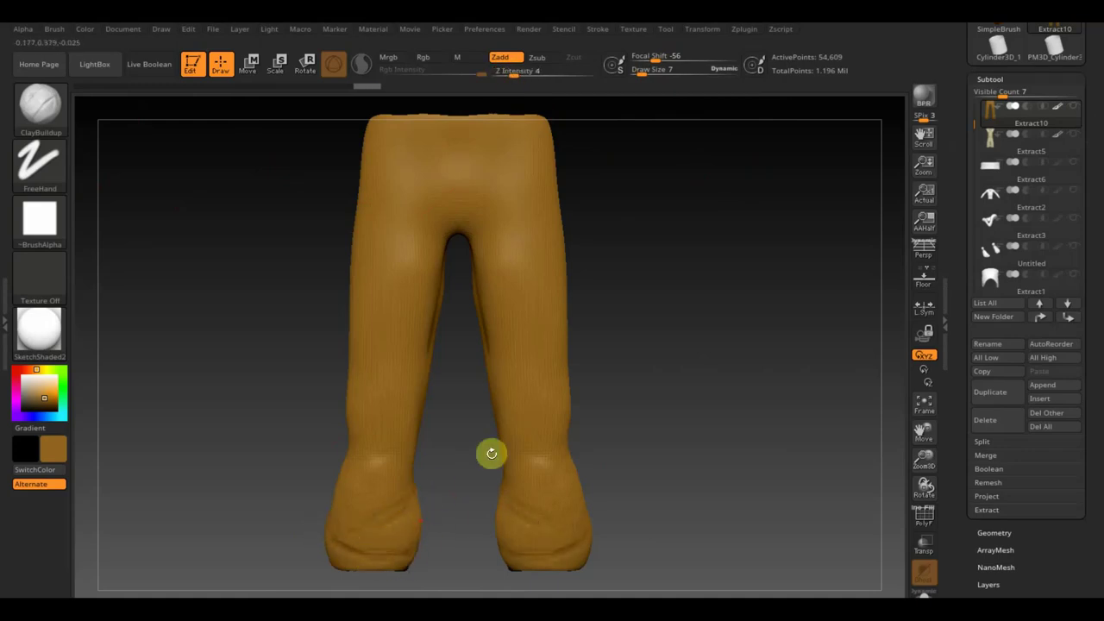
# At Draw Size 20, add a subtle crease down the right leg and Shift-smooth it
pyautogui.moveTo(644, 75); pyautogui.dragTo(642, 74)
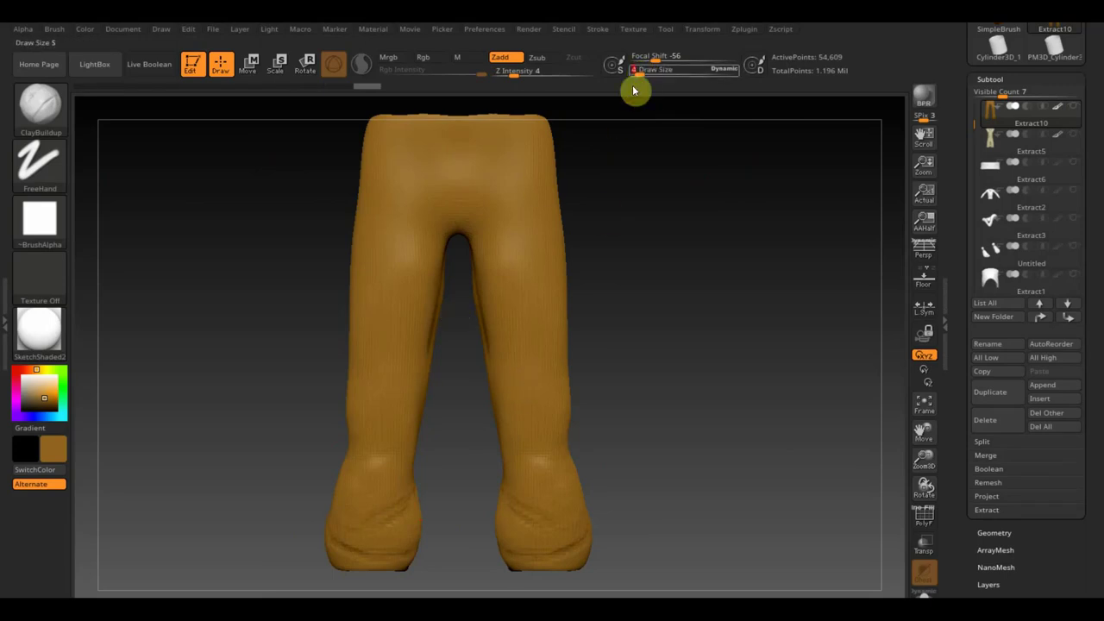
pyautogui.moveTo(640, 73); pyautogui.dragTo(647, 74)
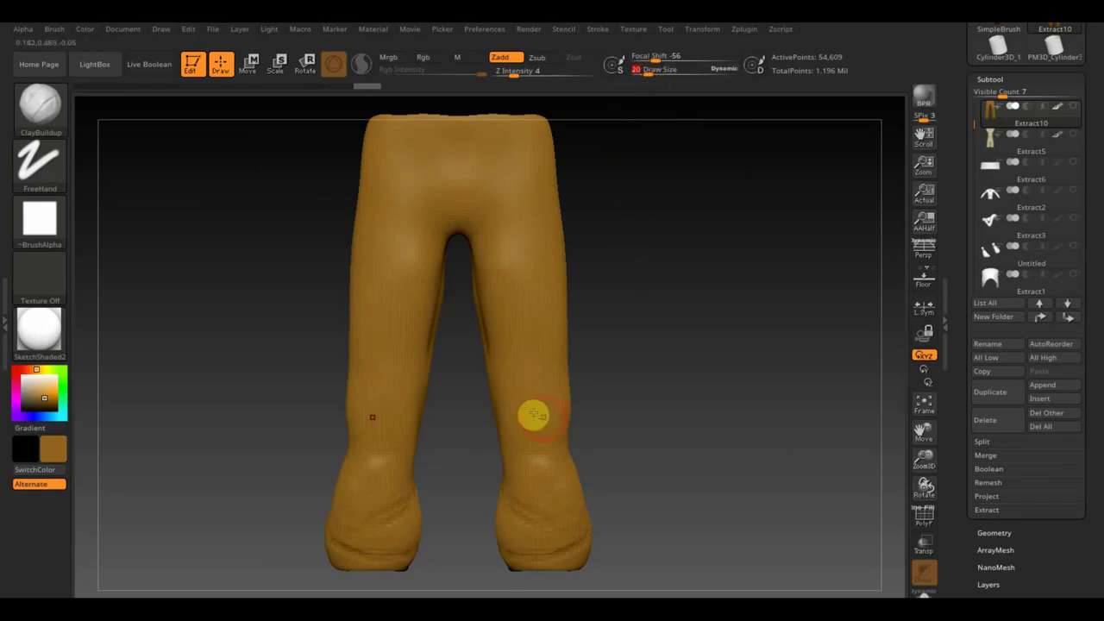
pyautogui.press('shift')
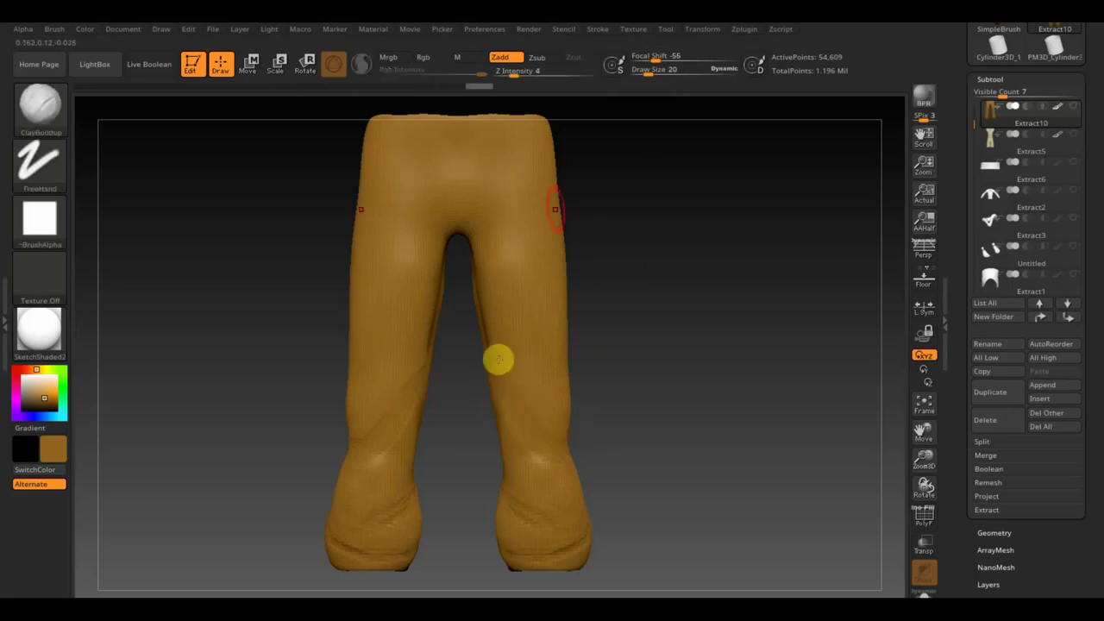
pyautogui.moveTo(511, 76); pyautogui.dragTo(505, 76)
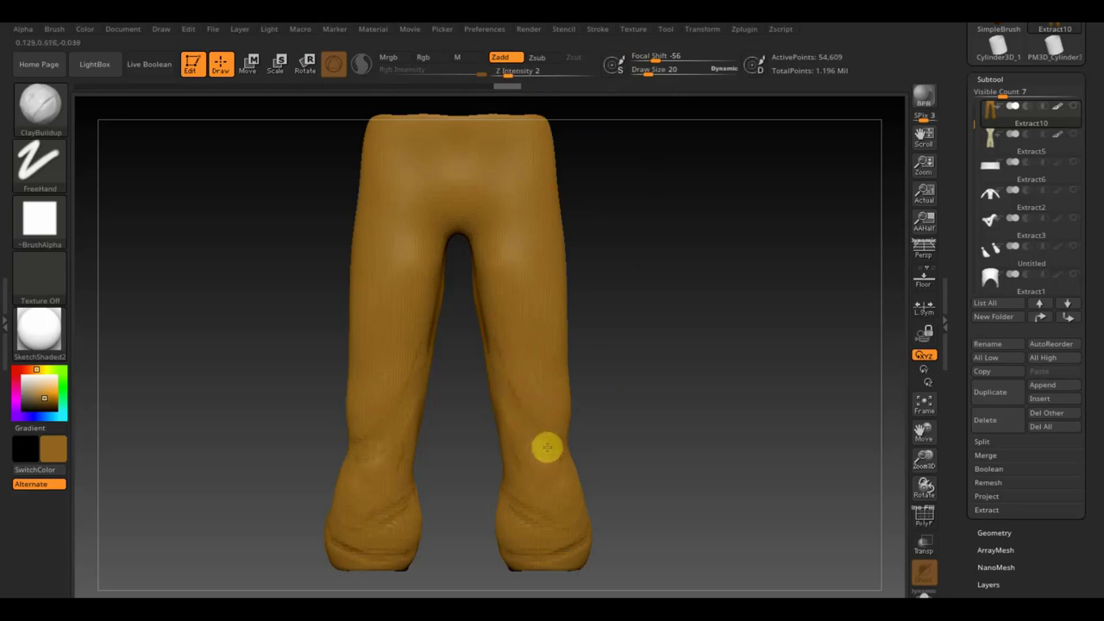
pyautogui.moveTo(525, 423); pyautogui.dragTo(536, 445)
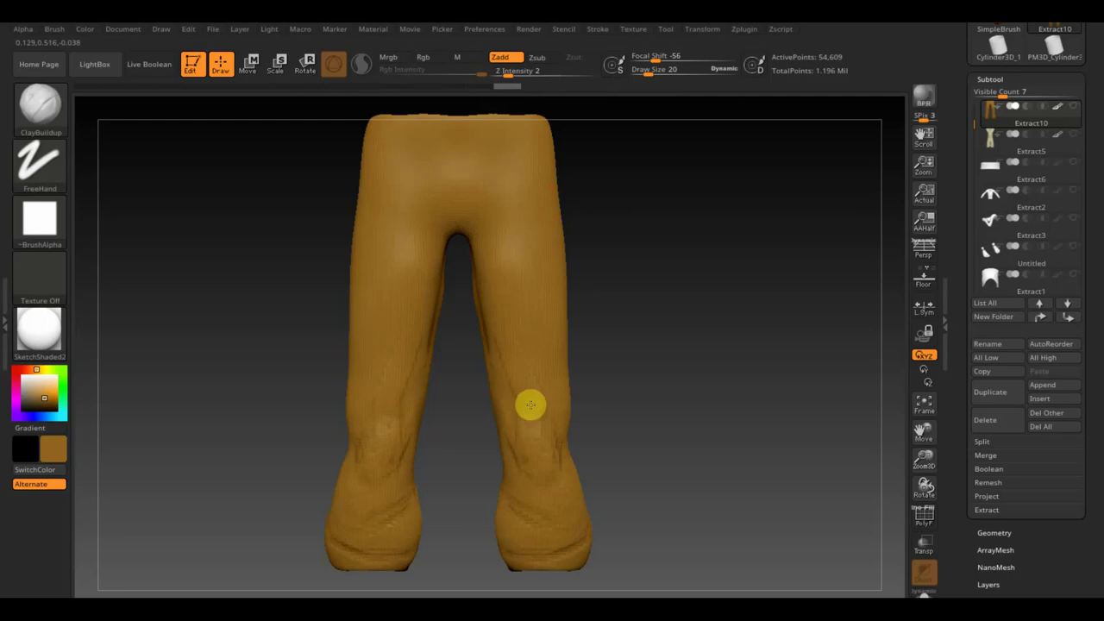
pyautogui.press('shift')
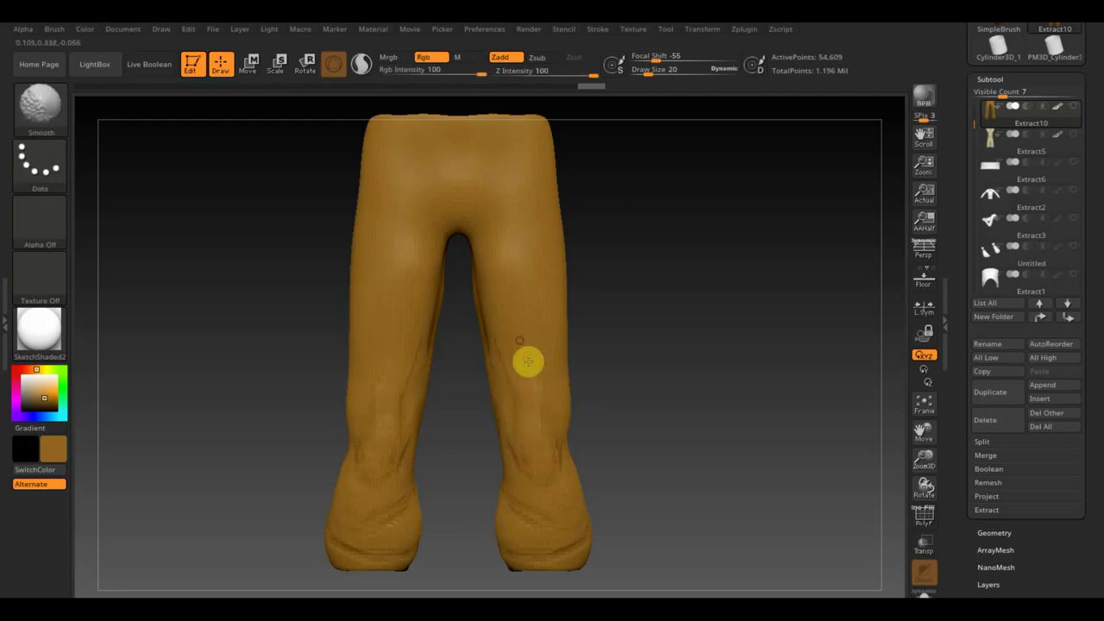
pyautogui.moveTo(668, 508)
pyautogui.mouseDown()
pyautogui.moveTo(630, 512)
pyautogui.moveTo(651, 506)
pyautogui.mouseUp()
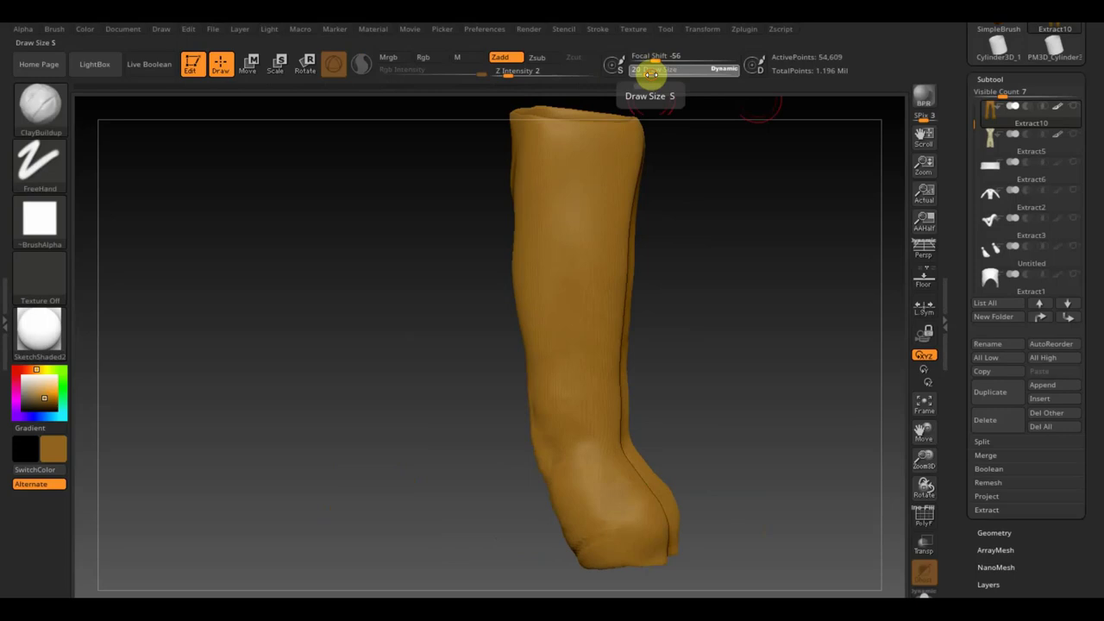
# Set Draw Size to 25 and sculpt folds onto the lower leg near the ankle
pyautogui.moveTo(651, 74); pyautogui.dragTo(648, 74)
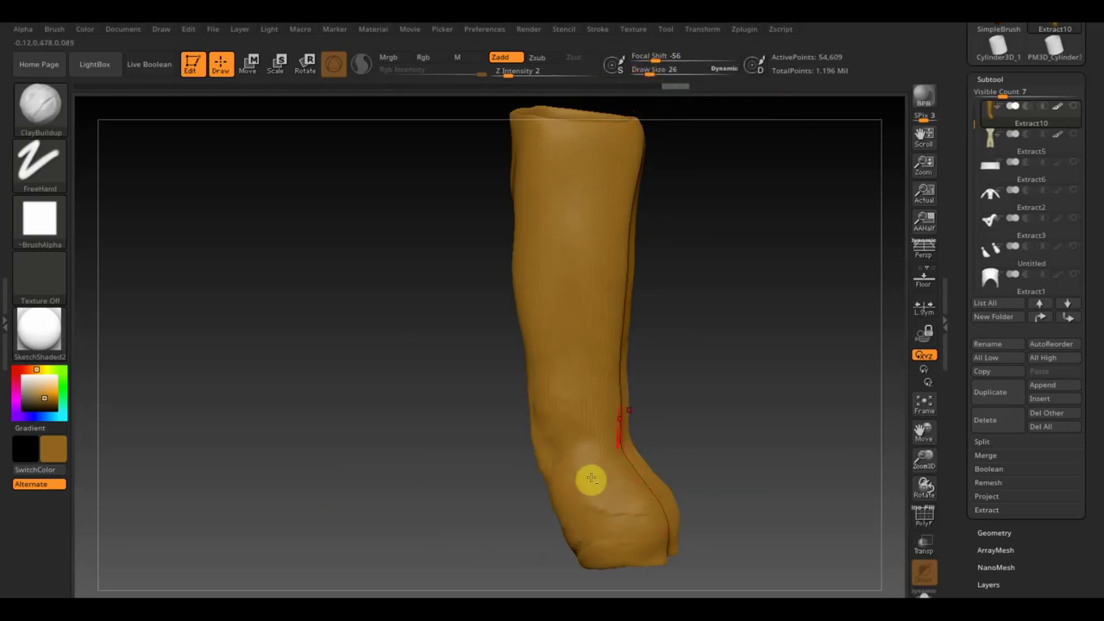
pyautogui.moveTo(660, 75); pyautogui.dragTo(647, 75)
pyautogui.moveTo(647, 524)
pyautogui.mouseDown()
pyautogui.moveTo(661, 537)
pyautogui.moveTo(574, 497)
pyautogui.mouseUp()
pyautogui.moveTo(742, 548); pyautogui.dragTo(693, 562)
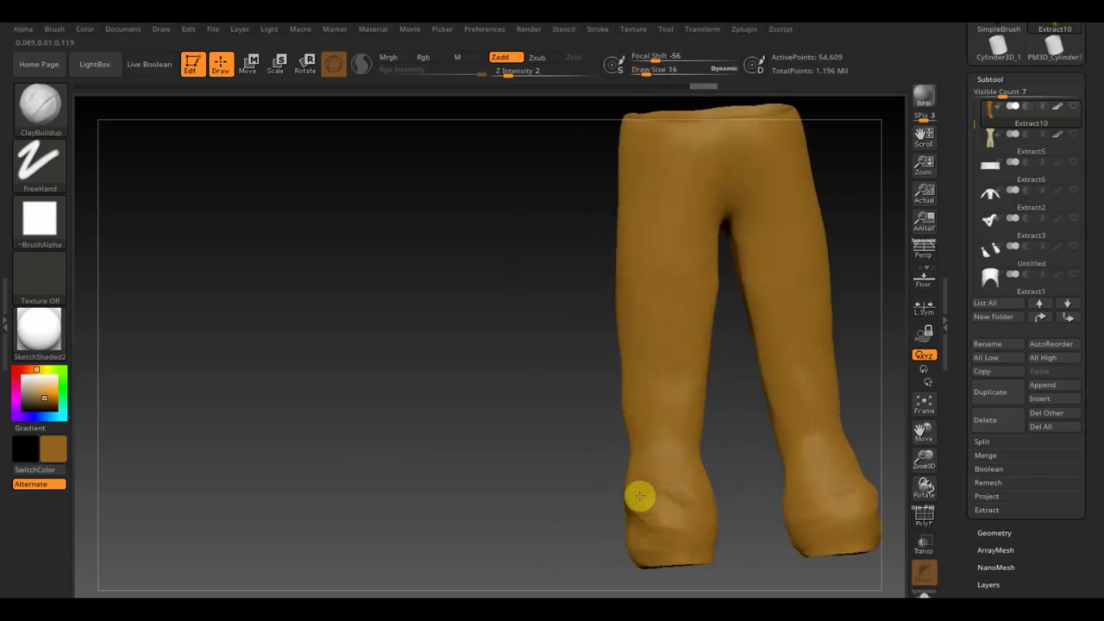
pyautogui.moveTo(741, 510); pyautogui.dragTo(687, 514)
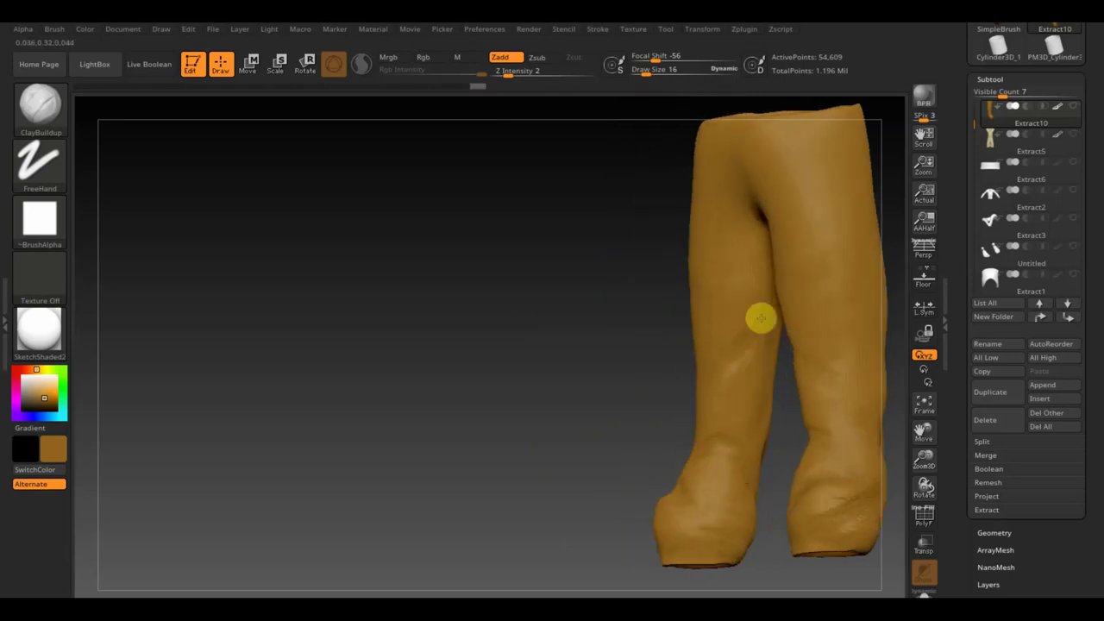
pyautogui.moveTo(616, 389); pyautogui.dragTo(649, 402)
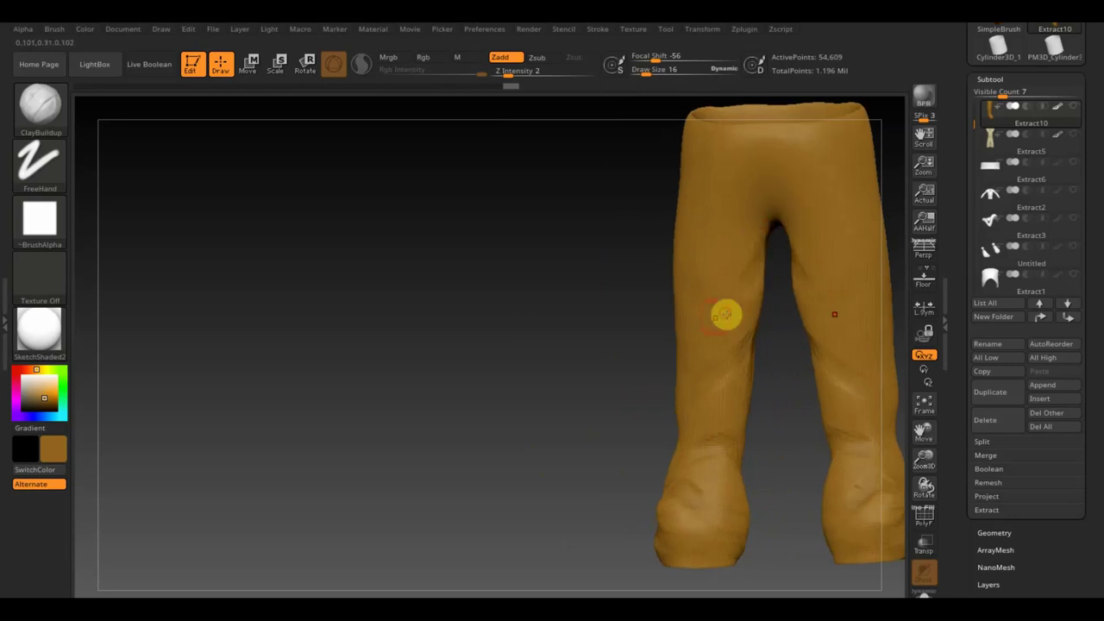
pyautogui.moveTo(638, 349); pyautogui.dragTo(652, 370)
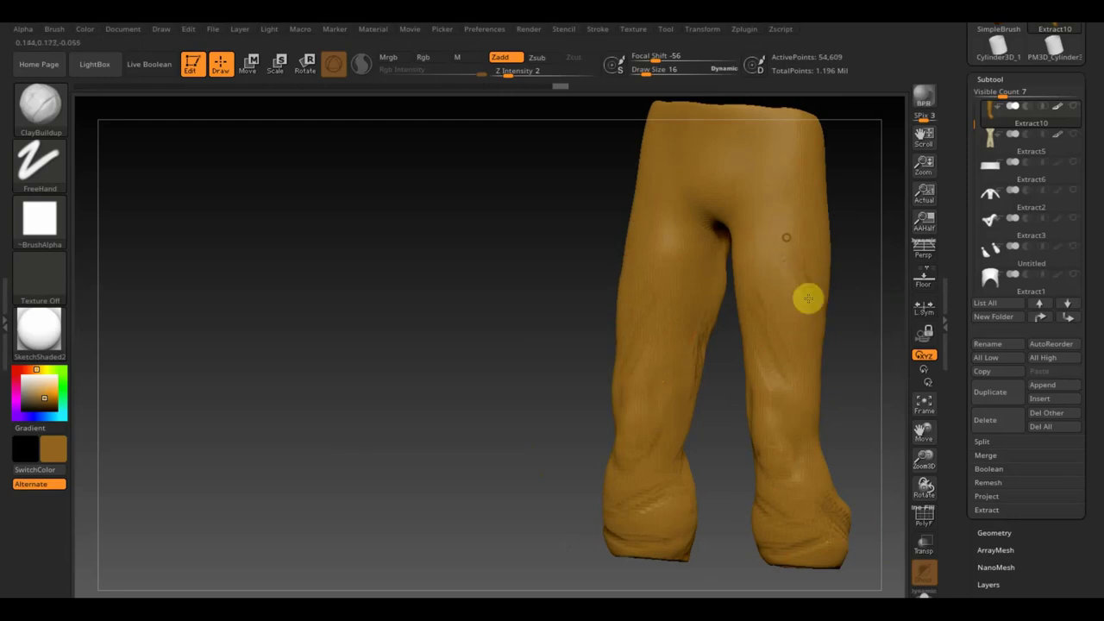
pyautogui.moveTo(832, 319); pyautogui.dragTo(837, 321)
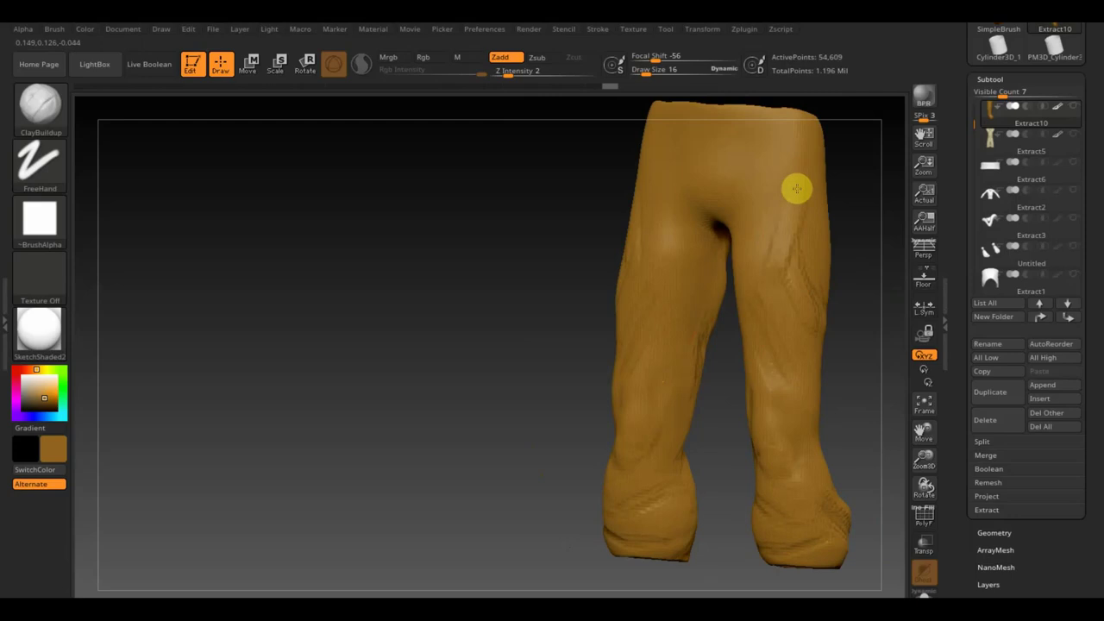
# Smooth the fold at the right hip and build up folds on the left thigh and cuff
pyautogui.moveTo(771, 256)
pyautogui.keyDown('shift'); pyautogui.mouseDown()
pyautogui.moveTo(786, 205)
pyautogui.moveTo(771, 195)
pyautogui.moveTo(731, 243)
pyautogui.mouseUp(); pyautogui.keyUp('shift')
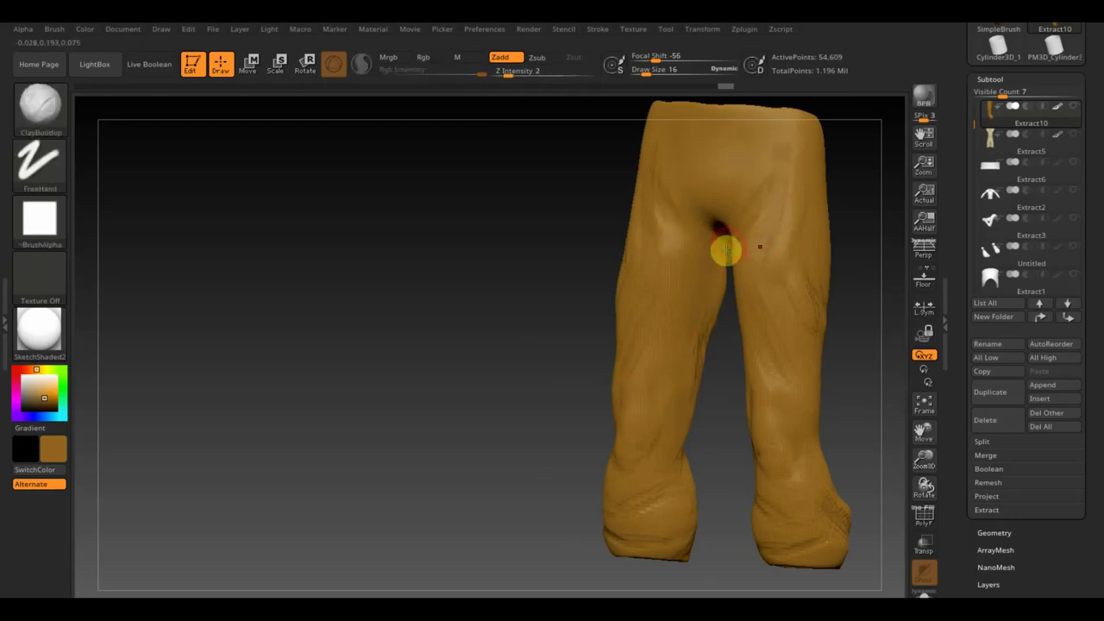
pyautogui.moveTo(739, 215)
pyautogui.keyDown('shift'); pyautogui.mouseDown()
pyautogui.moveTo(769, 176)
pyautogui.moveTo(757, 308)
pyautogui.mouseUp(); pyautogui.keyUp('shift')
pyautogui.click(751, 298)
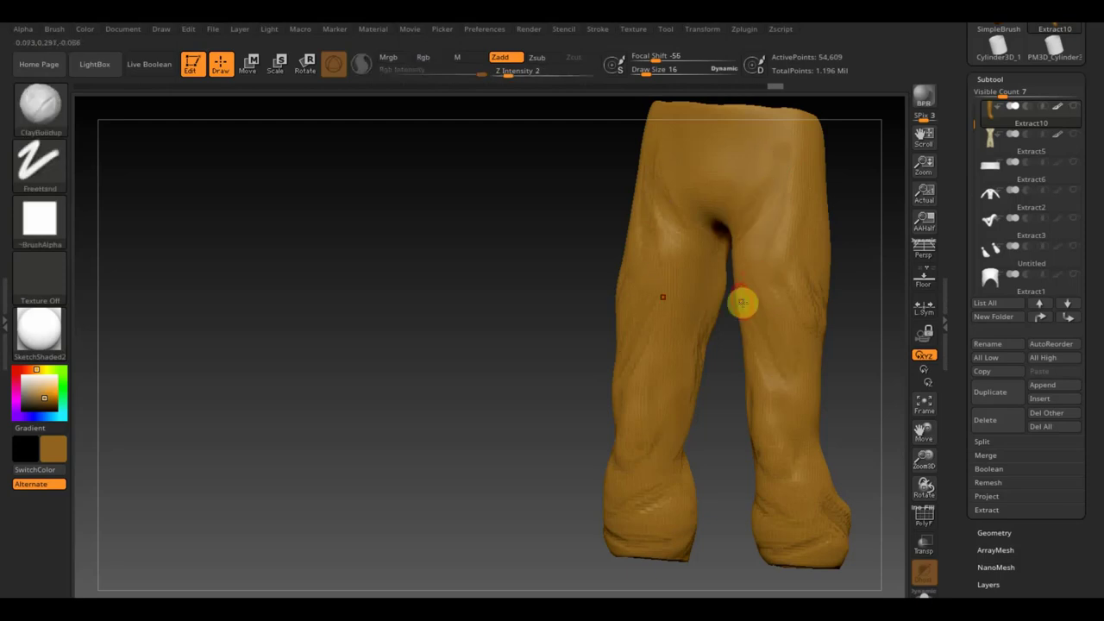
pyautogui.press('shift')
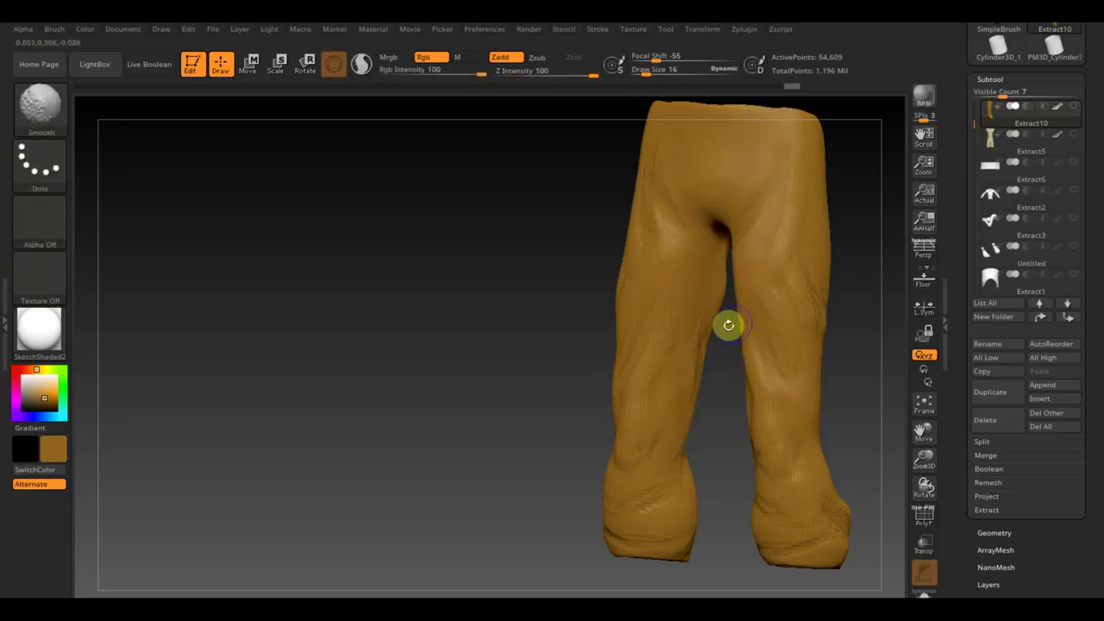
pyautogui.click(703, 366)
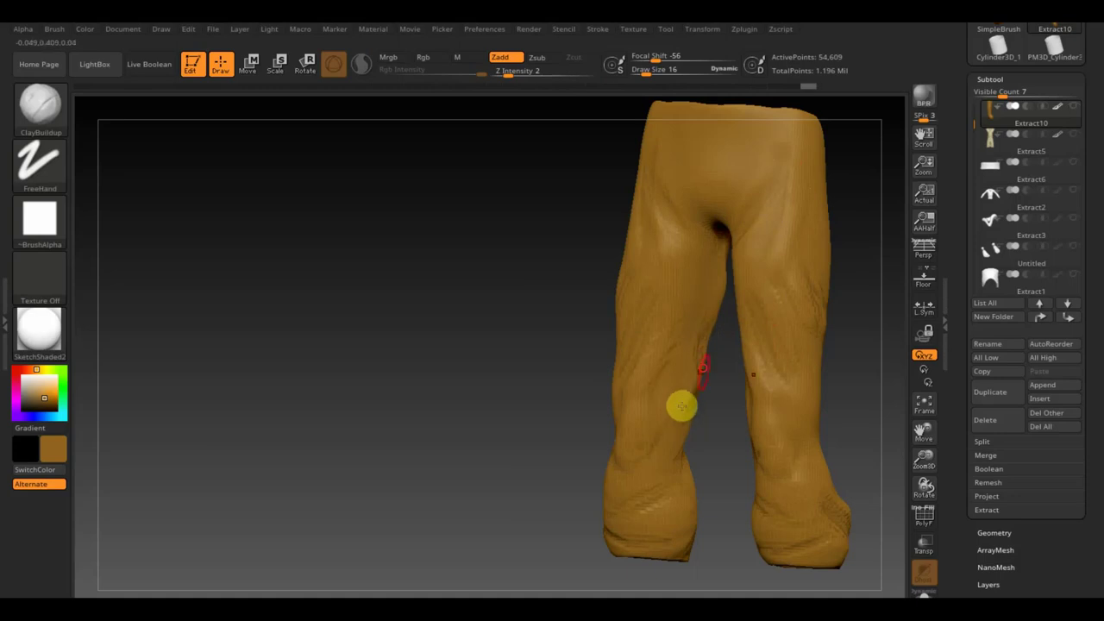
pyautogui.click(602, 532)
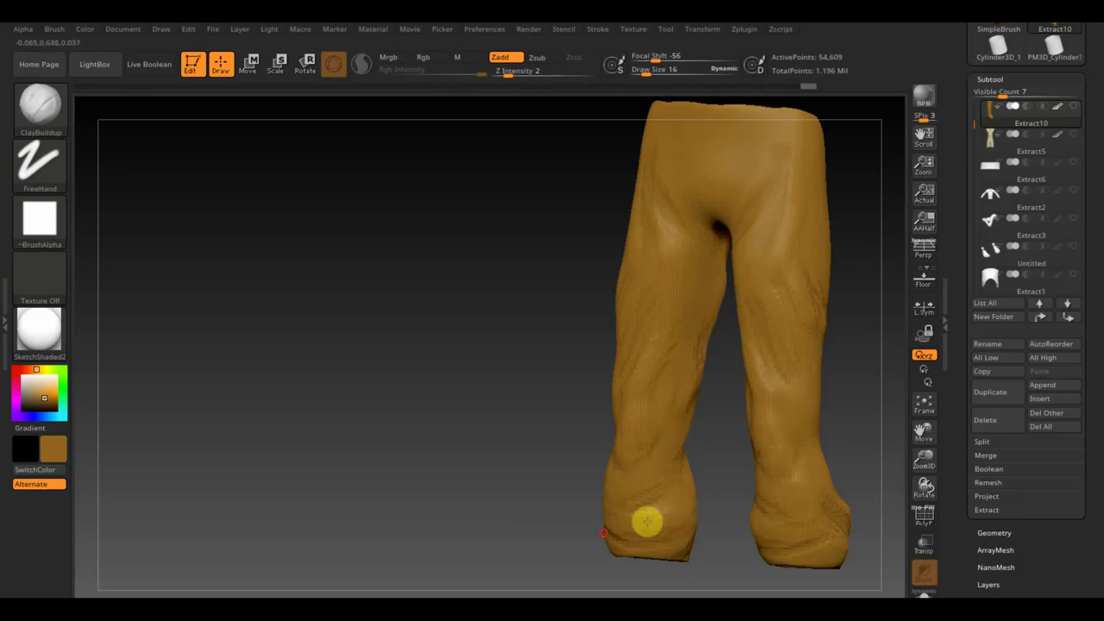
pyautogui.moveTo(647, 521); pyautogui.dragTo(624, 529)
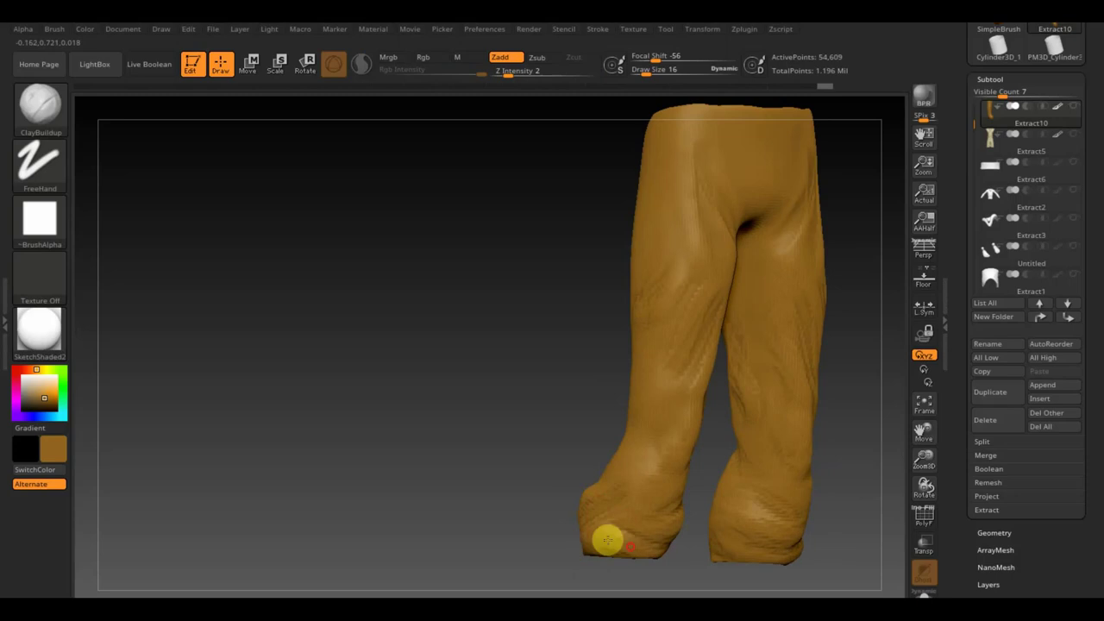
pyautogui.moveTo(511, 402); pyautogui.dragTo(550, 420)
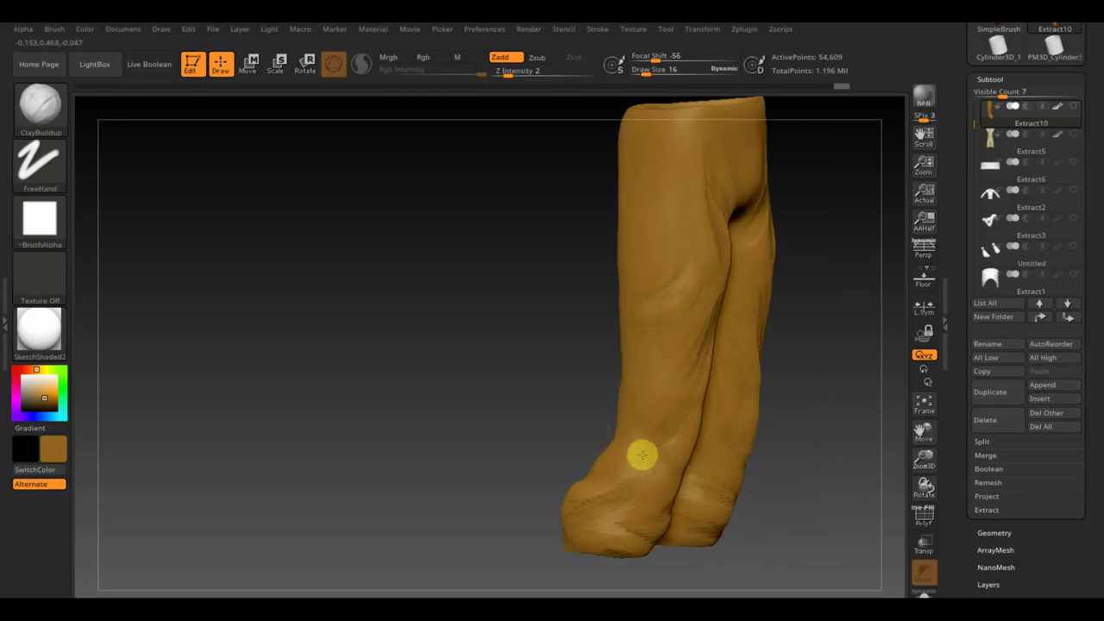
# Smooth and re-sculpt the folds along the thigh, finishing with the left thigh surface
pyautogui.press('shift')
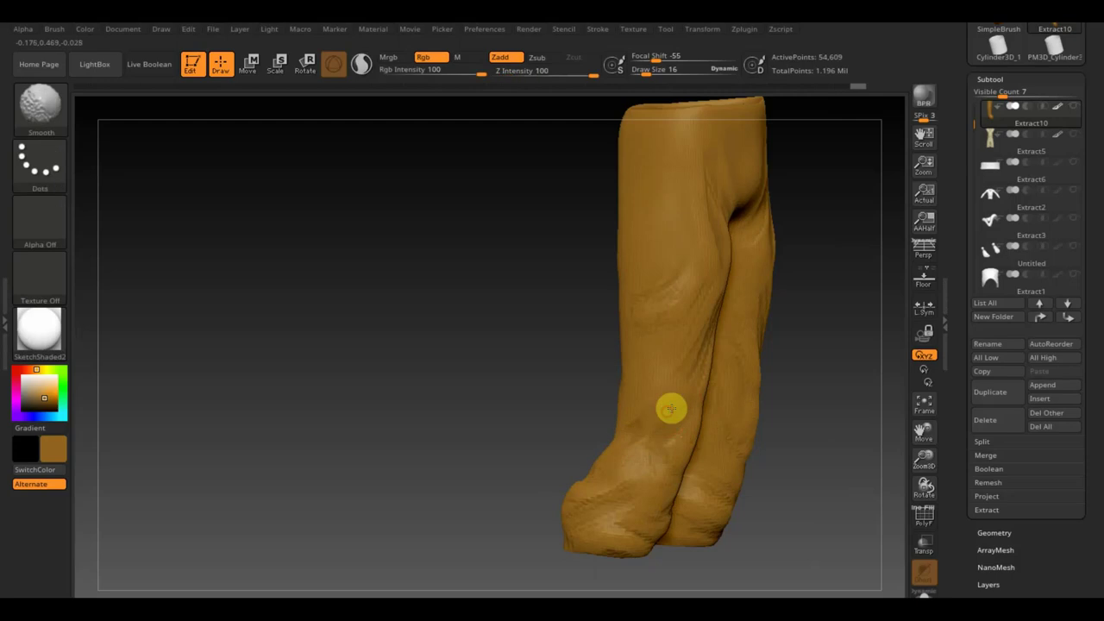
pyautogui.keyDown('shift'); pyautogui.moveTo(672, 416); pyautogui.dragTo(670, 210); pyautogui.keyUp('shift')
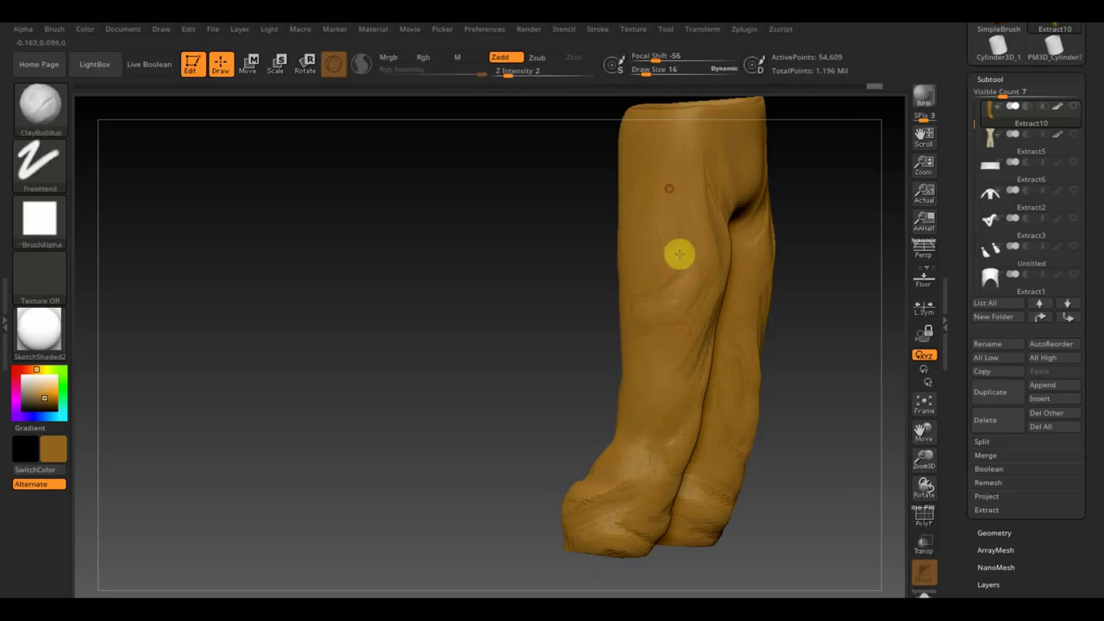
pyautogui.moveTo(681, 284)
pyautogui.mouseDown()
pyautogui.moveTo(701, 277)
pyautogui.moveTo(681, 246)
pyautogui.moveTo(651, 244)
pyautogui.moveTo(709, 161)
pyautogui.mouseUp()
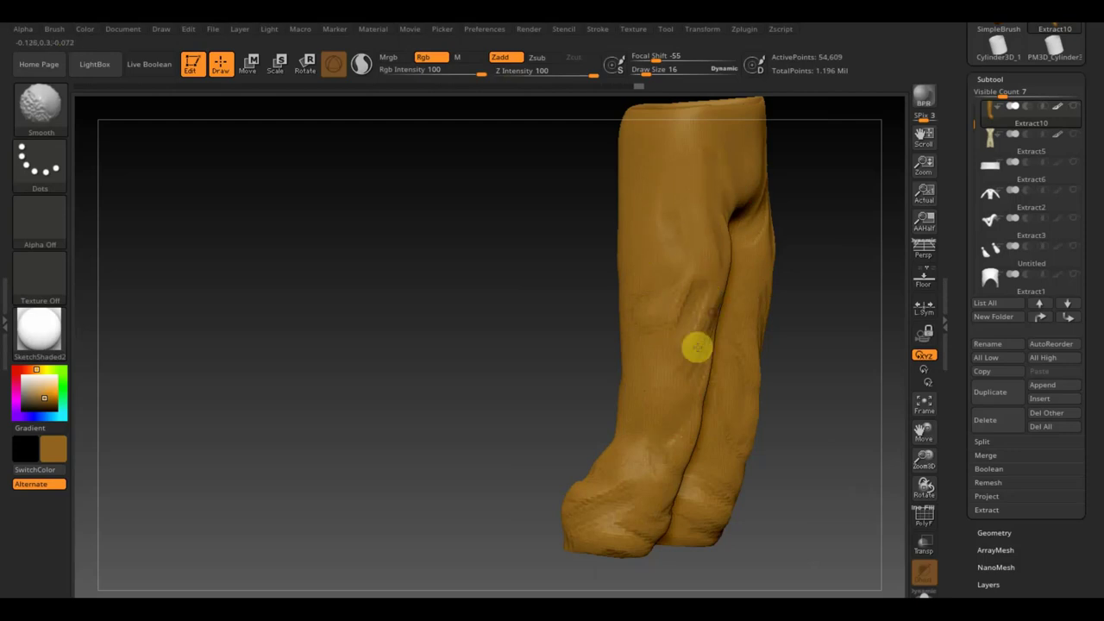
pyautogui.keyDown('shift'); pyautogui.moveTo(696, 347); pyautogui.dragTo(665, 350); pyautogui.keyUp('shift')
pyautogui.moveTo(880, 365)
pyautogui.mouseDown()
pyautogui.moveTo(827, 359)
pyautogui.moveTo(722, 276)
pyautogui.mouseUp()
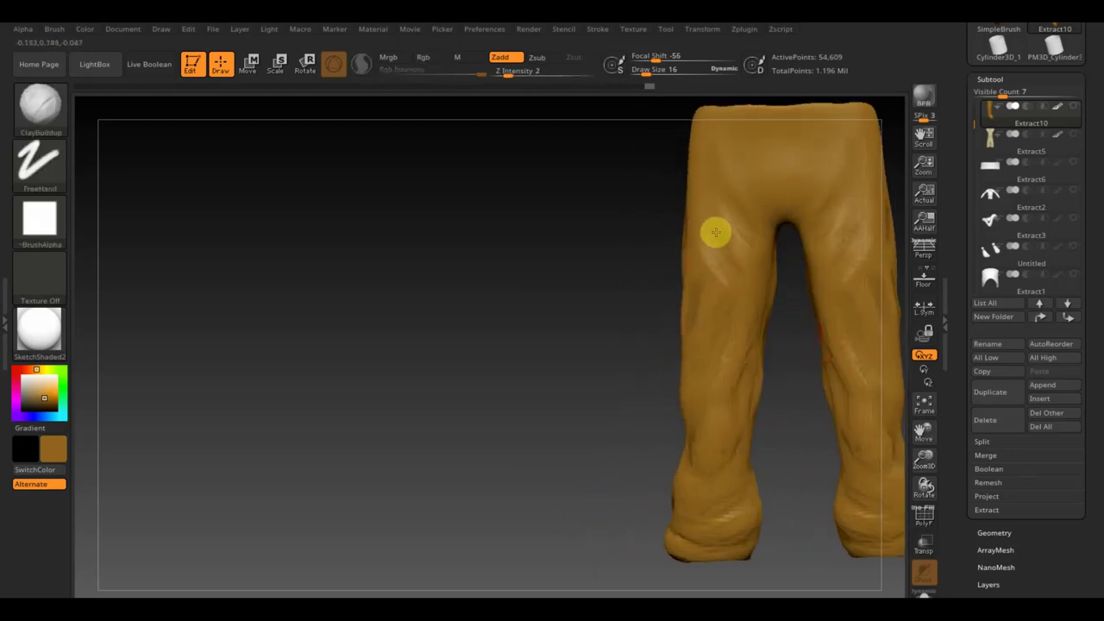
pyautogui.moveTo(716, 232)
pyautogui.keyDown('shift'); pyautogui.mouseDown()
pyautogui.moveTo(773, 301)
pyautogui.moveTo(707, 212)
pyautogui.moveTo(672, 268)
pyautogui.mouseUp(); pyautogui.keyUp('shift')
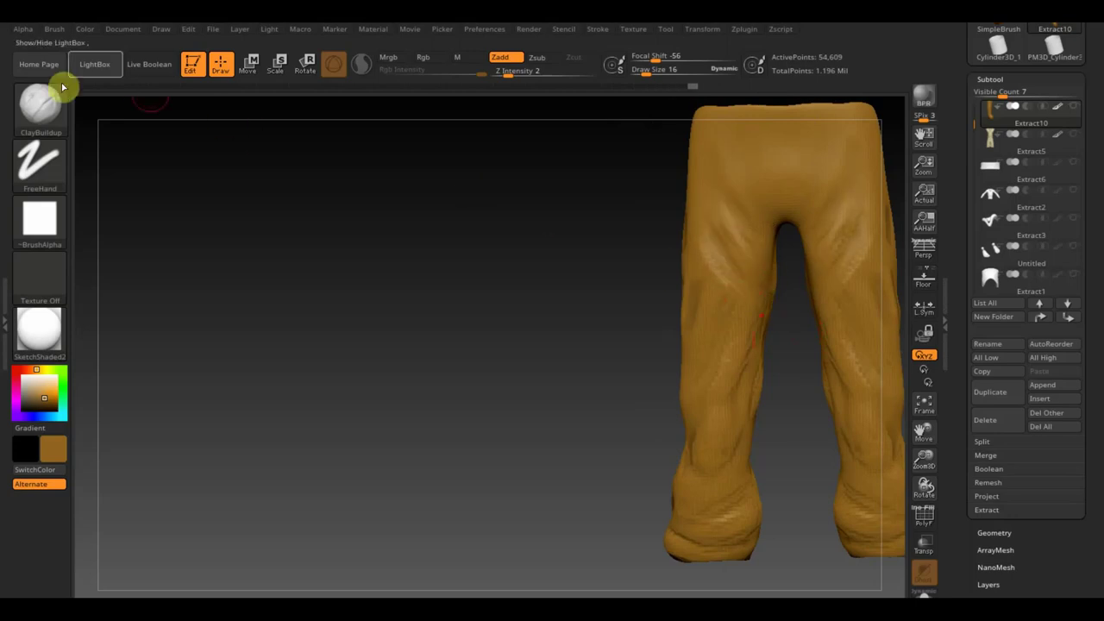
# Switch to the Standard brush with Zadd on and Rgb off, undoing the stray black guide strokes
pyautogui.click(34, 117)
pyautogui.click(433, 117)
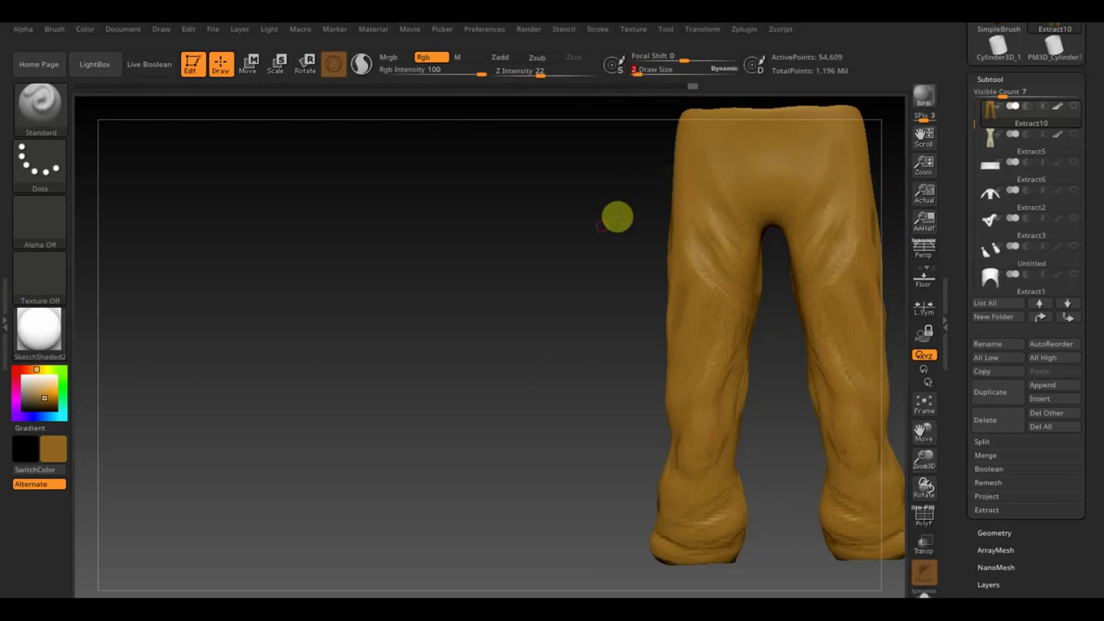
pyautogui.moveTo(616, 216)
pyautogui.keyDown('alt'); pyautogui.mouseDown()
pyautogui.moveTo(384, 247)
pyautogui.moveTo(414, 342)
pyautogui.mouseUp(); pyautogui.keyUp('alt')
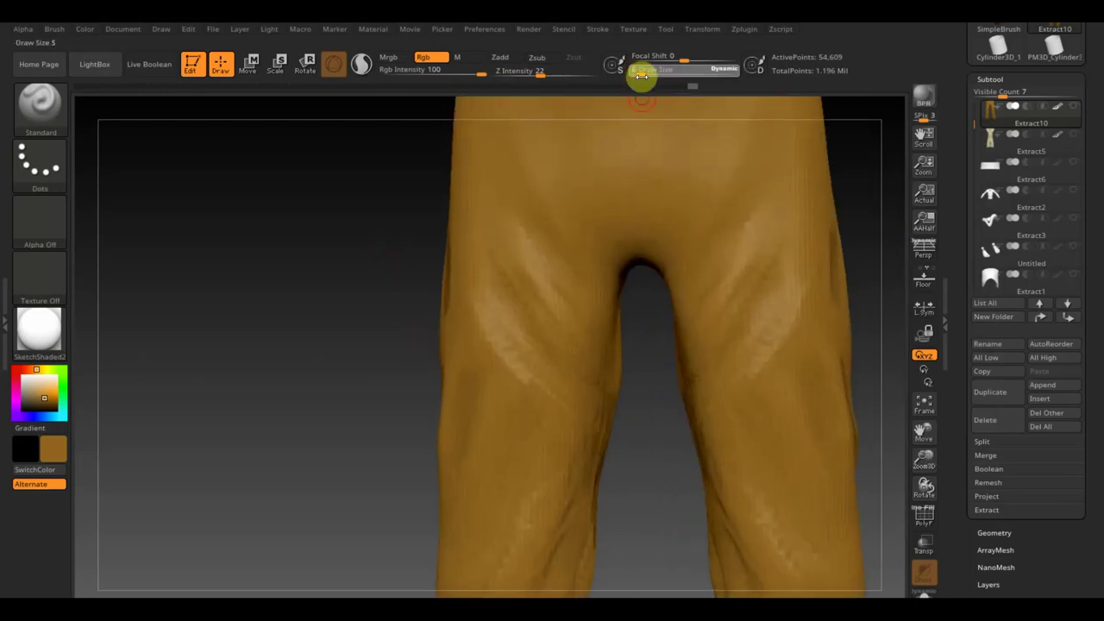
pyautogui.moveTo(495, 262); pyautogui.dragTo(571, 366)
pyautogui.click(498, 58)
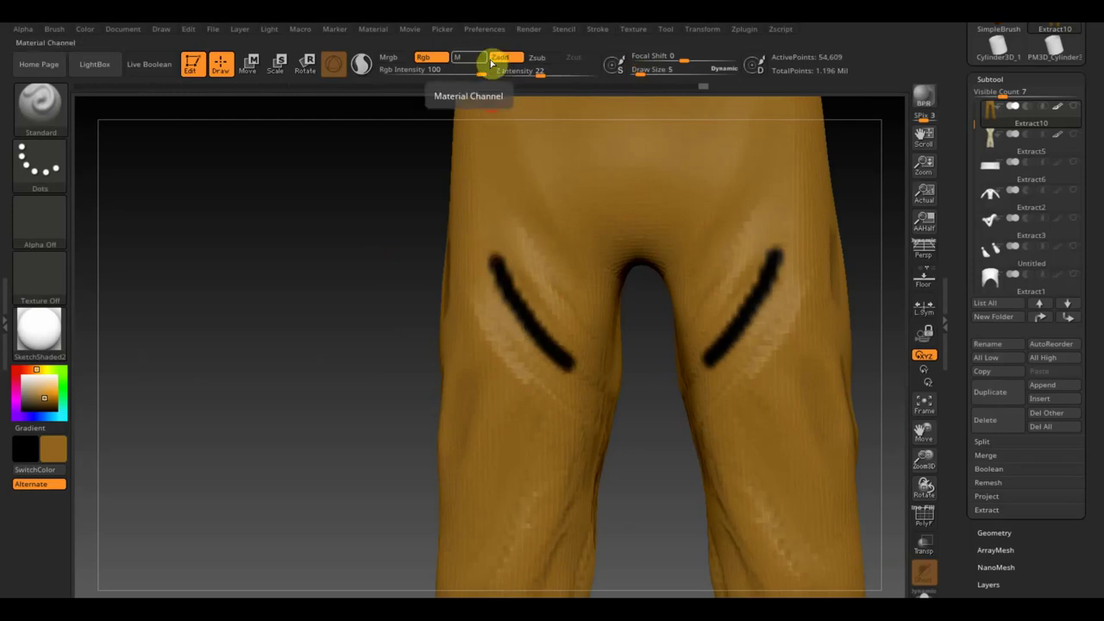
pyautogui.click(423, 57)
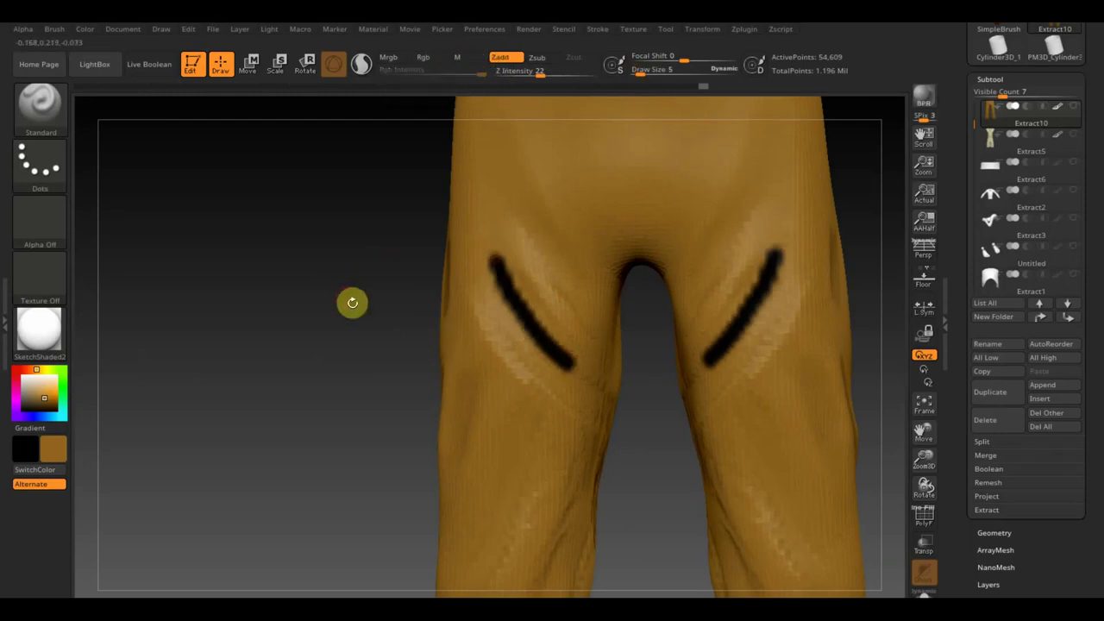
pyautogui.hotkey('ctrl', 'z')
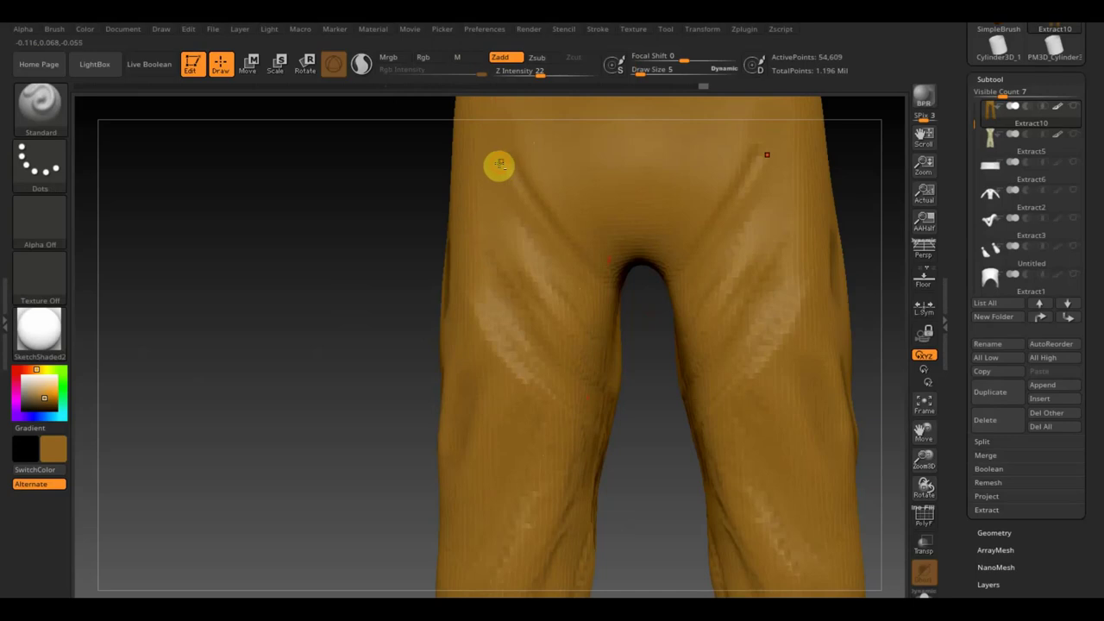
# Carve thin diagonal creases, mirrored on both legs, into the upper thighs near the crotch
pyautogui.moveTo(506, 164); pyautogui.dragTo(555, 229)
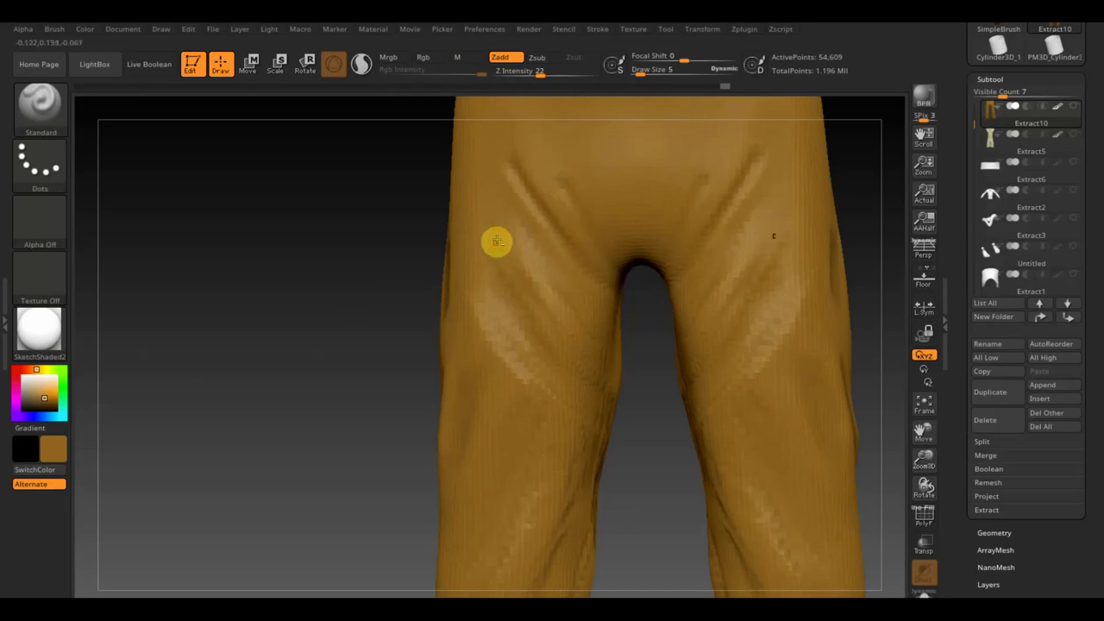
pyautogui.moveTo(496, 239); pyautogui.dragTo(551, 325)
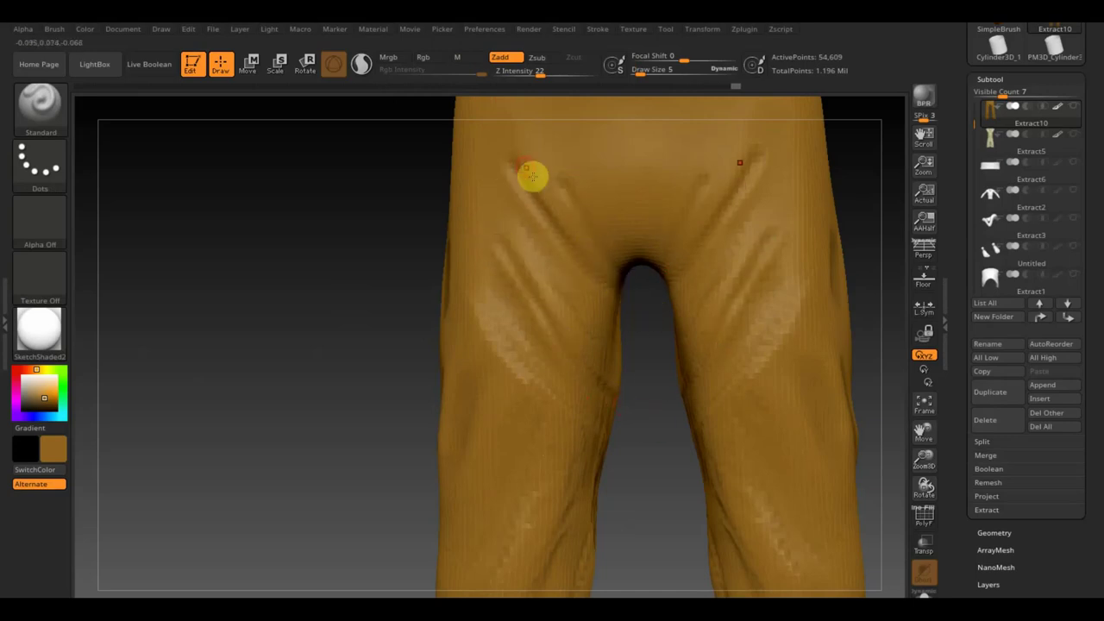
pyautogui.moveTo(512, 151); pyautogui.dragTo(548, 214)
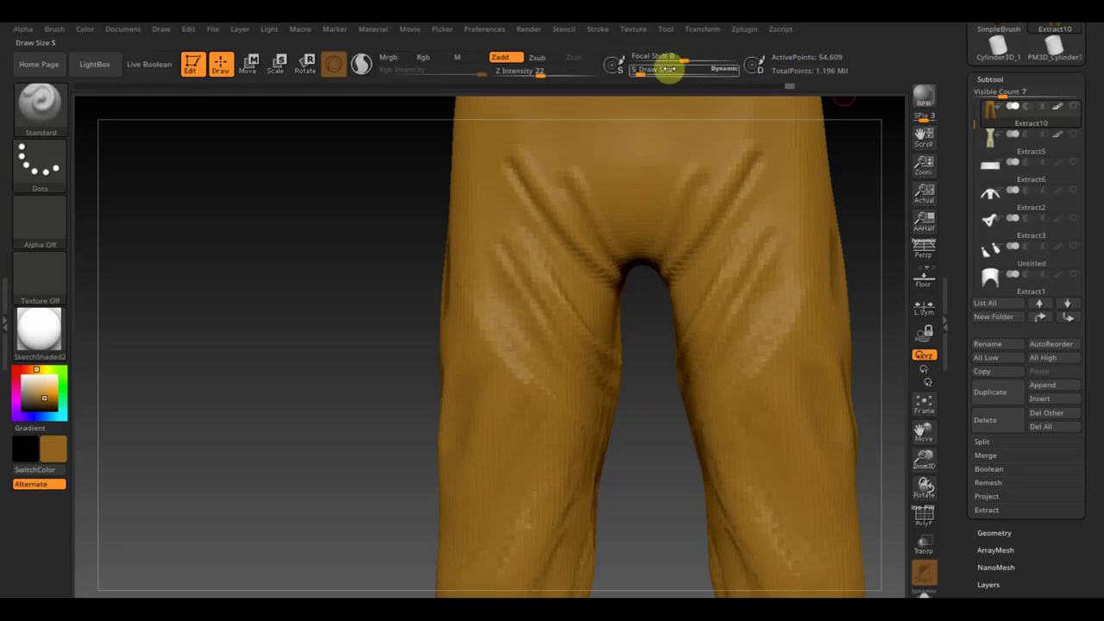
# Carve diagonal creases down the lower left leg, mirrored onto the right
pyautogui.moveTo(350, 303); pyautogui.dragTo(491, 375)
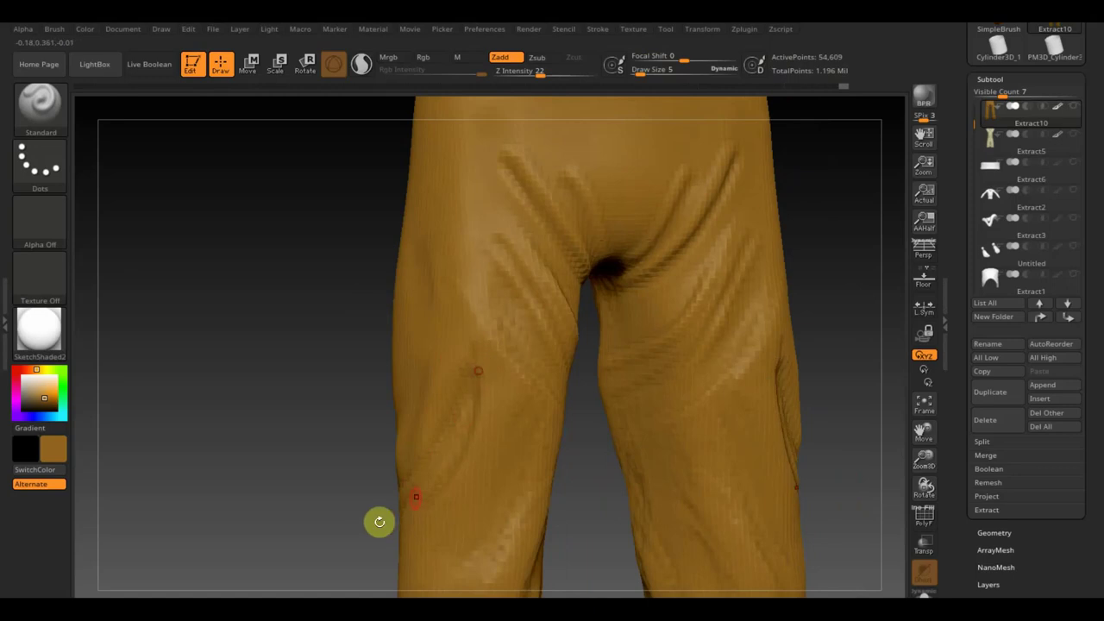
pyautogui.keyDown('alt'); pyautogui.moveTo(296, 500); pyautogui.dragTo(203, 252); pyautogui.keyUp('alt')
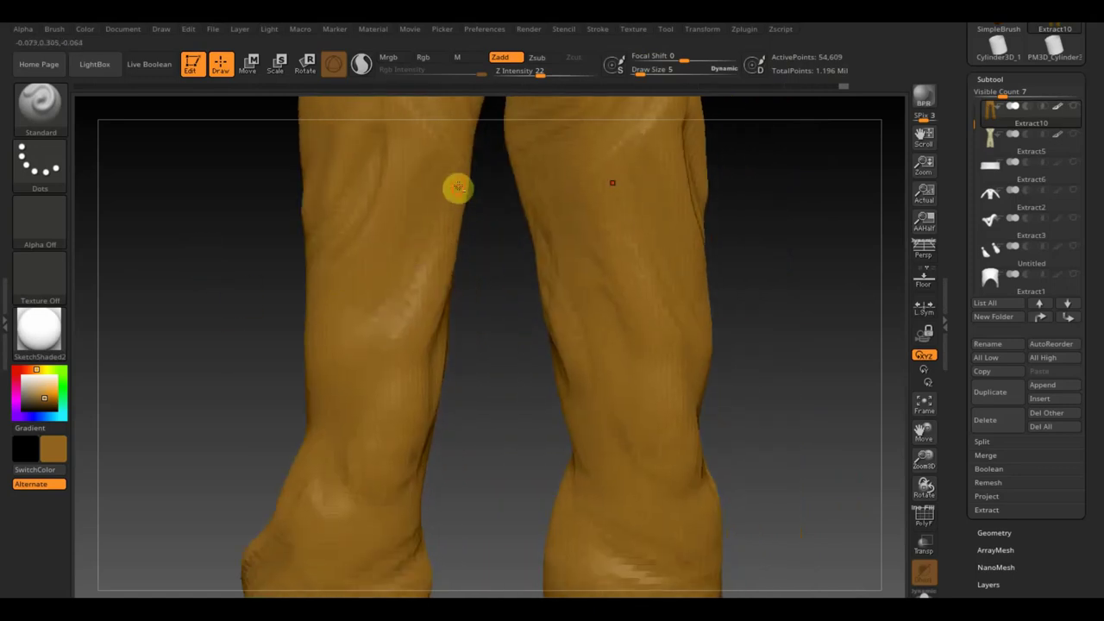
pyautogui.moveTo(418, 377)
pyautogui.mouseDown()
pyautogui.moveTo(458, 408)
pyautogui.moveTo(449, 406)
pyautogui.moveTo(559, 397)
pyautogui.mouseUp()
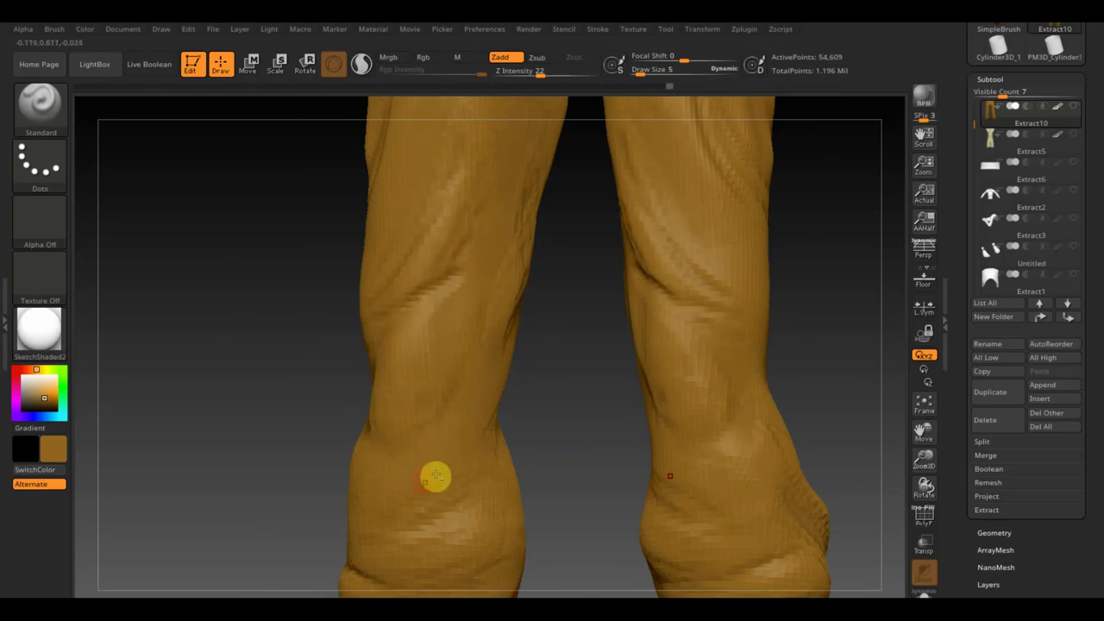
pyautogui.moveTo(437, 475); pyautogui.dragTo(468, 365)
pyautogui.moveTo(501, 433)
pyautogui.mouseDown()
pyautogui.moveTo(579, 419)
pyautogui.moveTo(577, 322)
pyautogui.mouseUp()
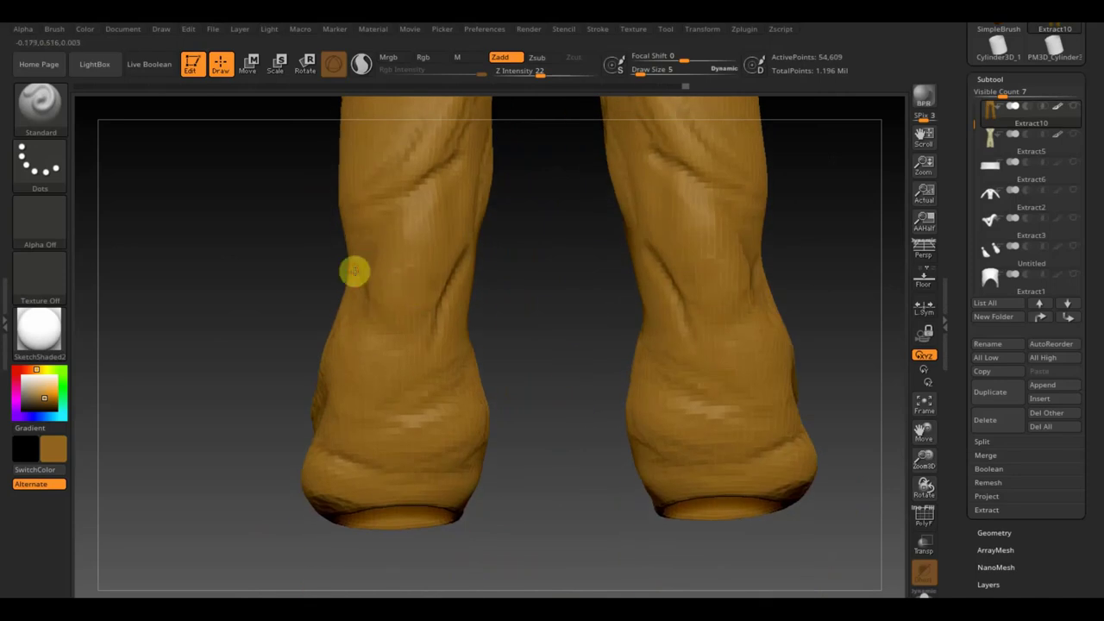
pyautogui.moveTo(355, 272); pyautogui.dragTo(370, 305)
pyautogui.moveTo(506, 354)
pyautogui.mouseDown()
pyautogui.moveTo(511, 402)
pyautogui.moveTo(451, 332)
pyautogui.mouseUp()
# Add and deepen symmetric creases across the ankles, cuffs and lower legs
pyautogui.moveTo(337, 353); pyautogui.dragTo(390, 351)
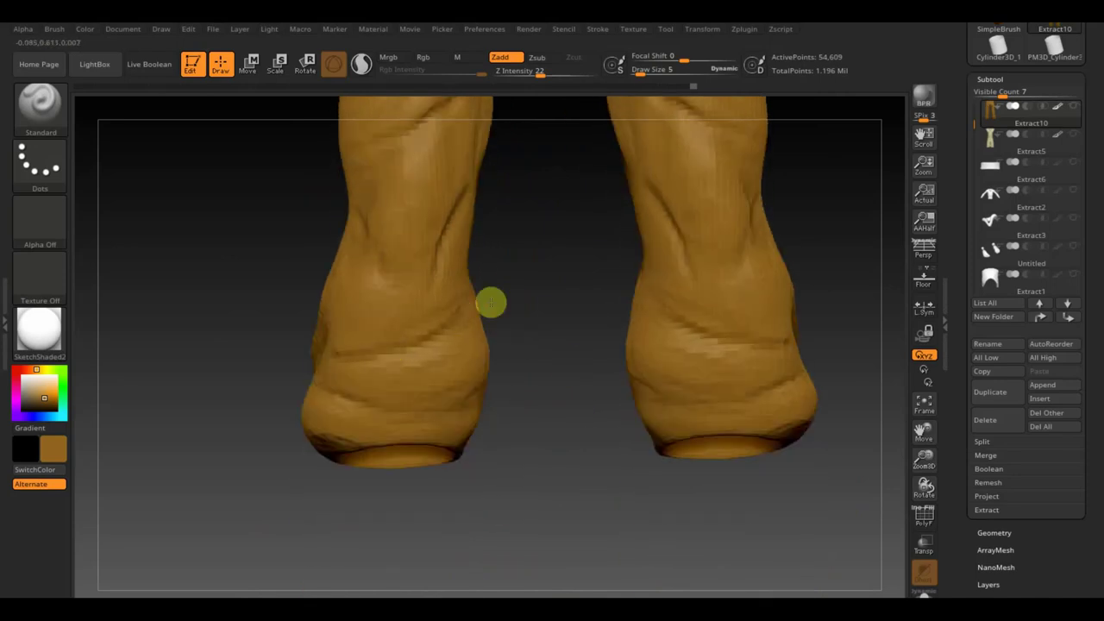
pyautogui.moveTo(491, 302); pyautogui.dragTo(320, 352)
pyautogui.moveTo(473, 298); pyautogui.dragTo(327, 345)
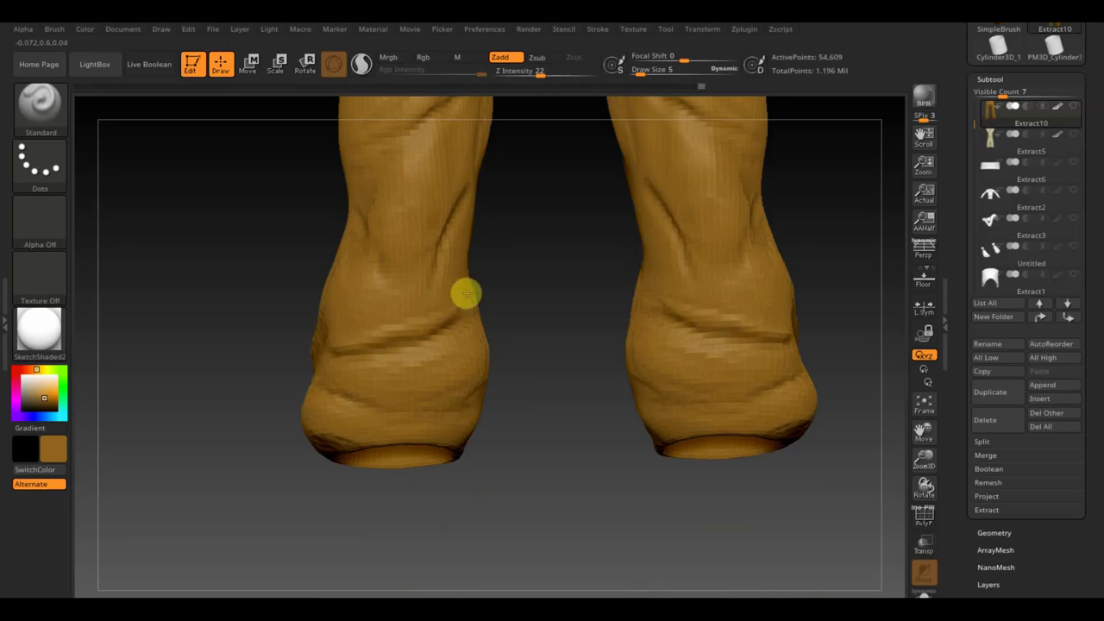
pyautogui.moveTo(464, 294); pyautogui.dragTo(394, 333)
pyautogui.moveTo(463, 250)
pyautogui.mouseDown()
pyautogui.moveTo(453, 254)
pyautogui.moveTo(476, 354)
pyautogui.moveTo(436, 402)
pyautogui.moveTo(387, 367)
pyautogui.moveTo(413, 360)
pyautogui.moveTo(337, 291)
pyautogui.mouseUp()
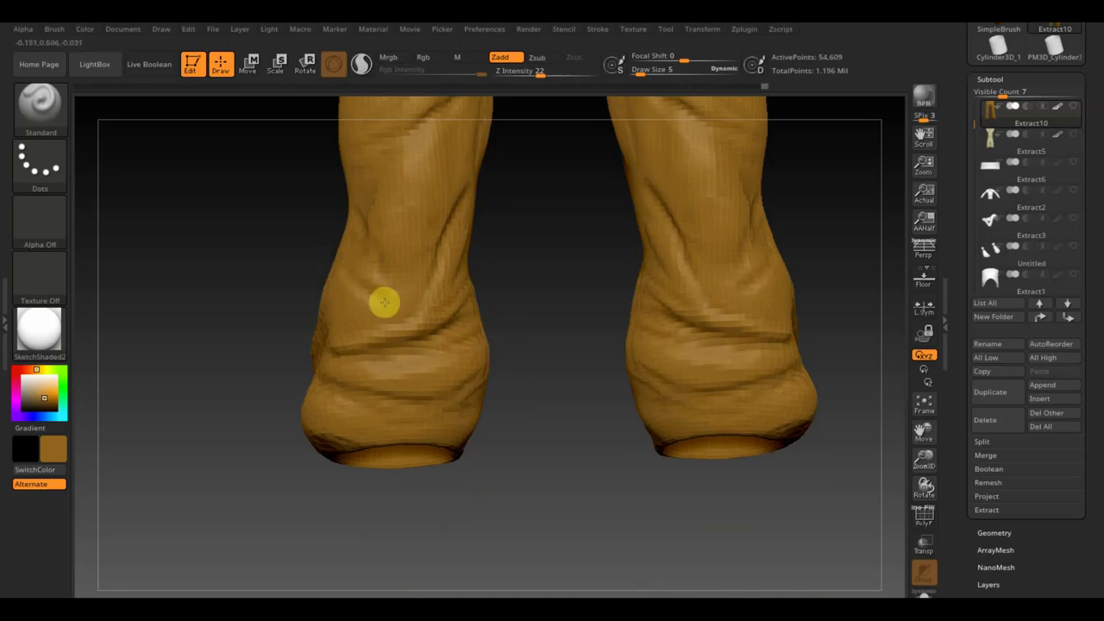
pyautogui.moveTo(388, 439)
pyautogui.mouseDown()
pyautogui.moveTo(340, 419)
pyautogui.moveTo(377, 433)
pyautogui.moveTo(170, 412)
pyautogui.moveTo(213, 423)
pyautogui.mouseUp()
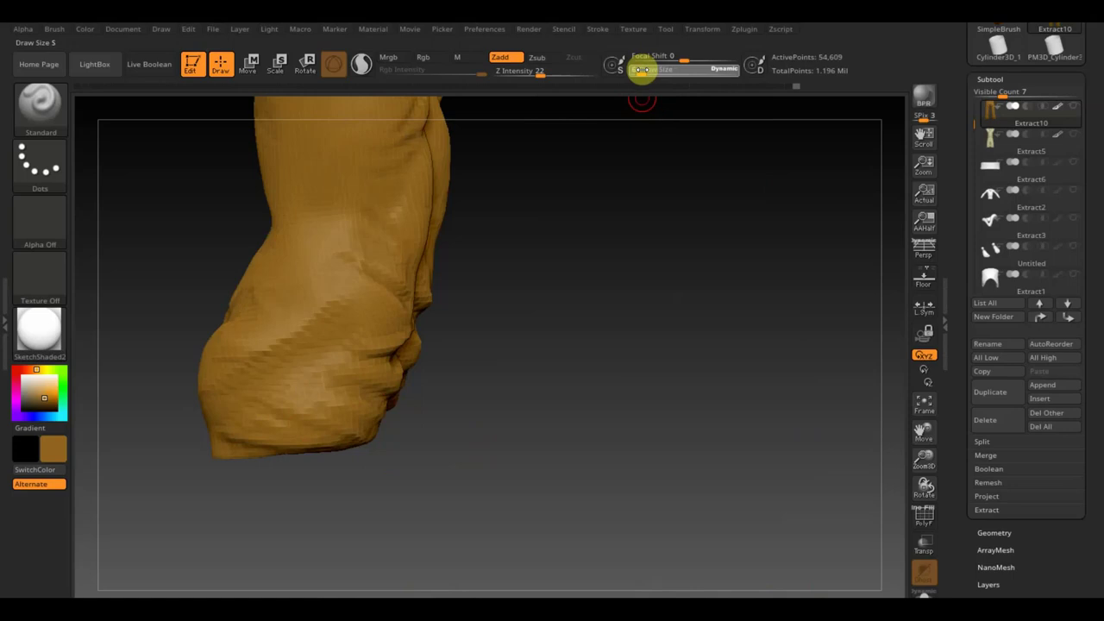
# At Draw Size 6, dab small dents and folds along the side and bottom of the leg
pyautogui.click(642, 70)
pyautogui.moveTo(206, 370)
pyautogui.mouseDown()
pyautogui.moveTo(167, 345)
pyautogui.moveTo(249, 373)
pyautogui.mouseUp()
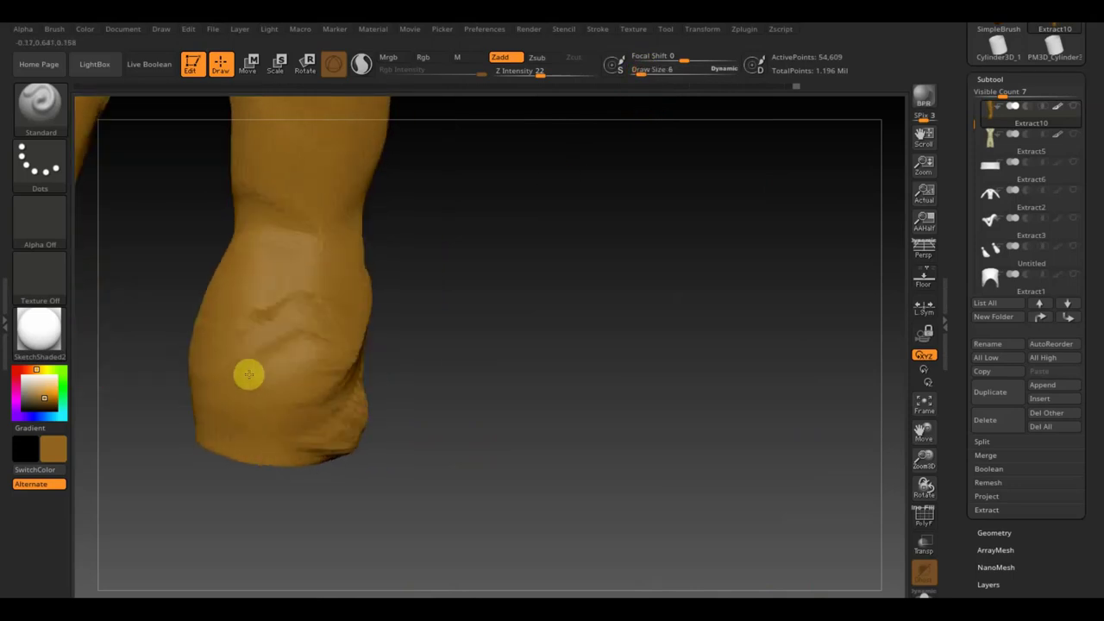
pyautogui.click(333, 362)
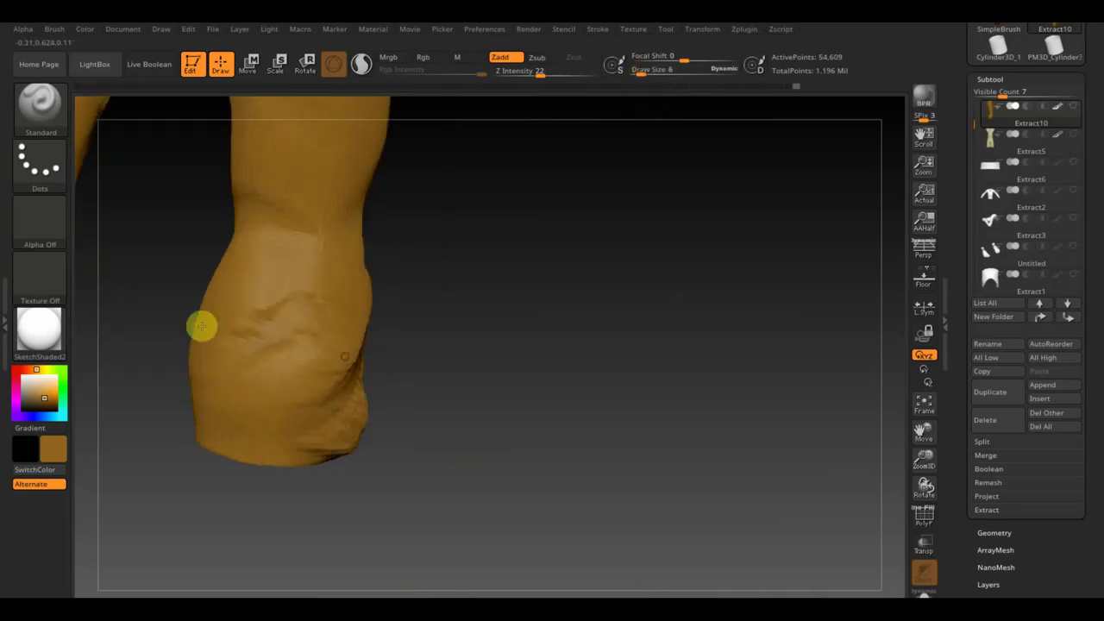
pyautogui.click(307, 362)
pyautogui.click(233, 325)
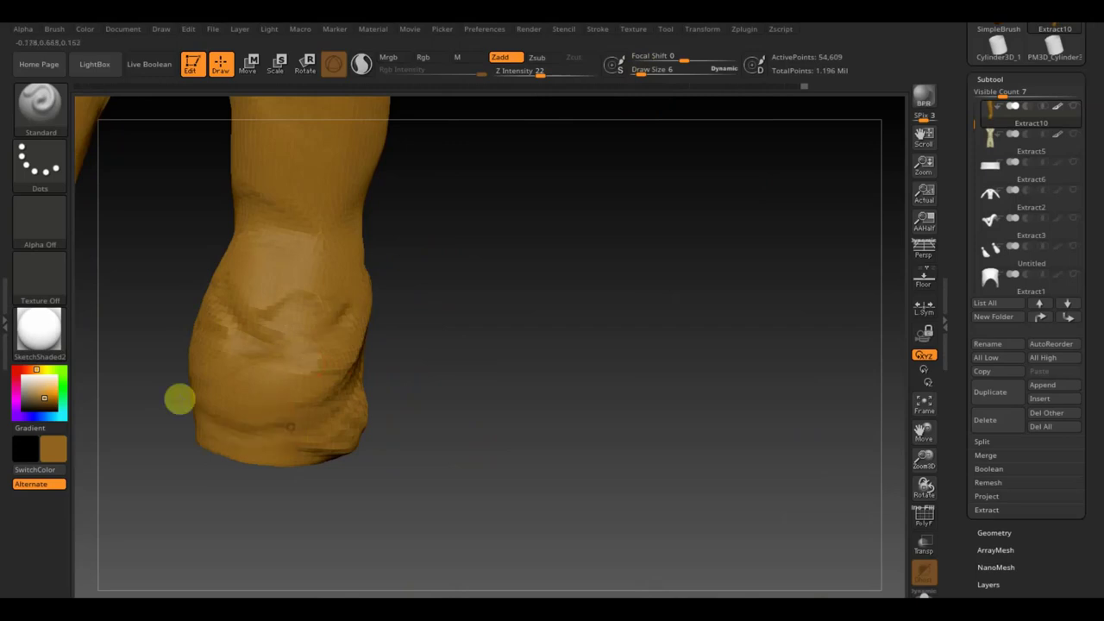
pyautogui.click(270, 409)
pyautogui.click(303, 377)
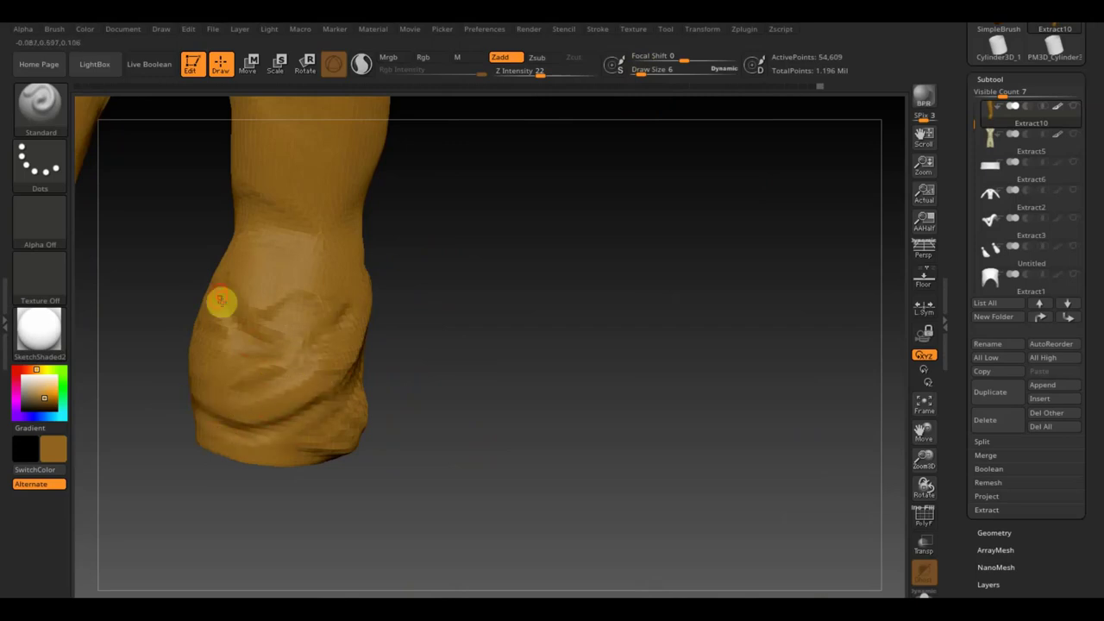
pyautogui.click(281, 323)
pyautogui.click(293, 336)
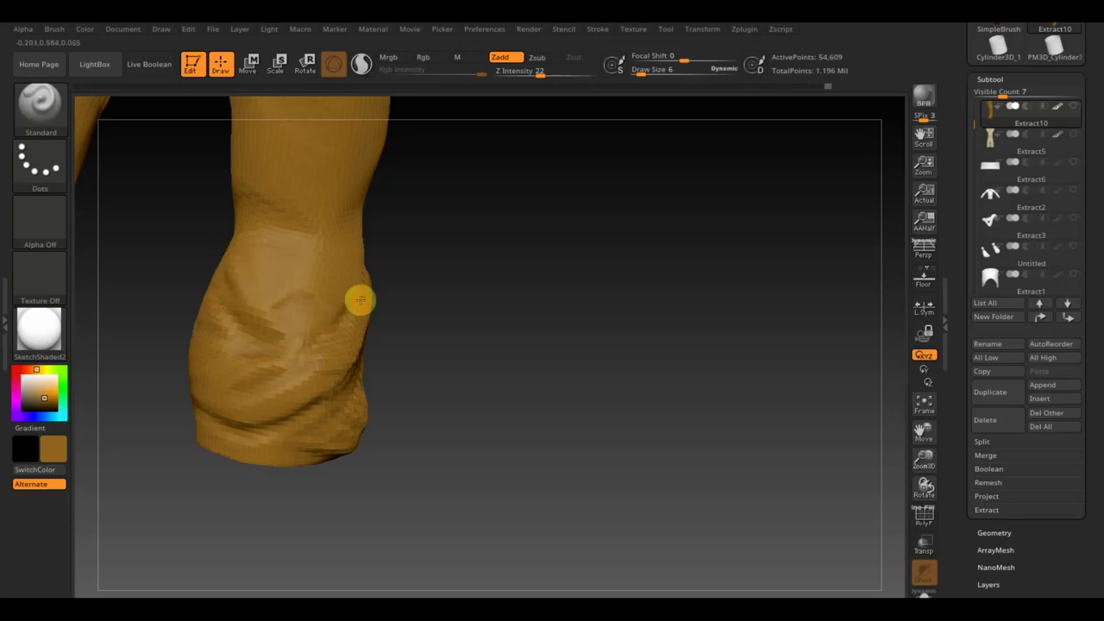
pyautogui.click(216, 413)
pyautogui.click(356, 344)
pyautogui.click(320, 451)
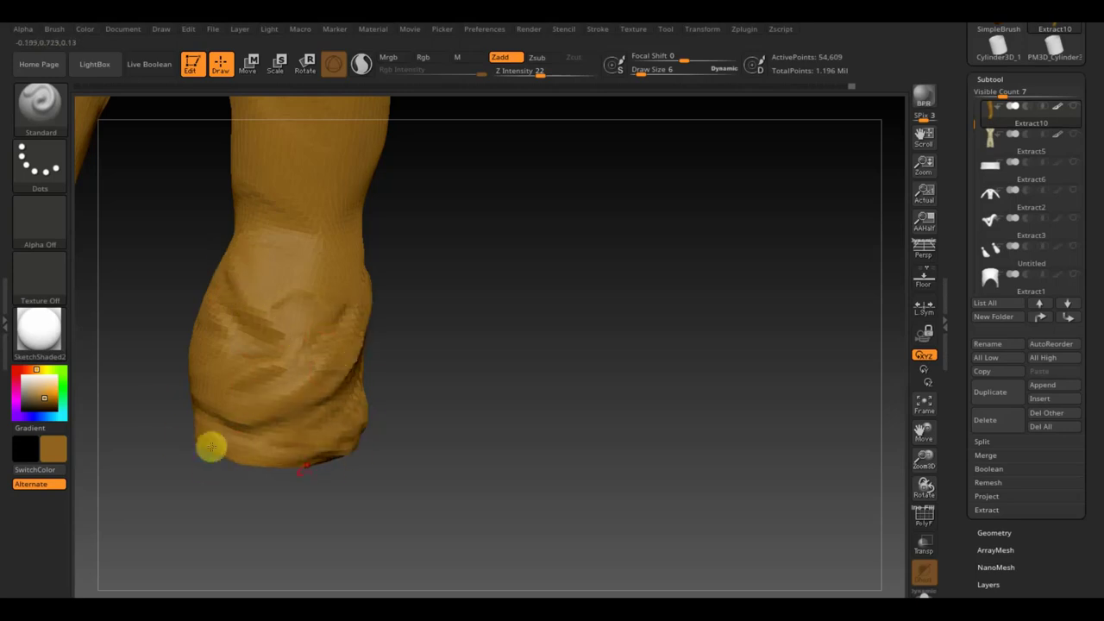
# Sculpt bunched creases around the first cuff's ankle opening
pyautogui.moveTo(358, 444)
pyautogui.mouseDown()
pyautogui.moveTo(481, 439)
pyautogui.moveTo(433, 444)
pyautogui.mouseUp()
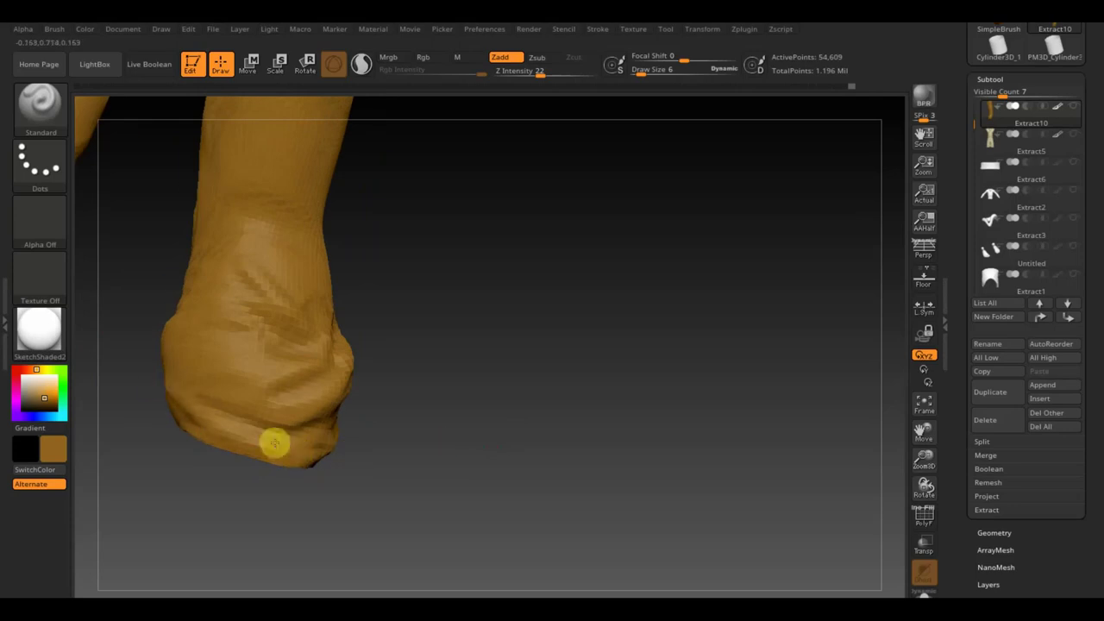
pyautogui.moveTo(321, 458)
pyautogui.mouseDown()
pyautogui.moveTo(409, 459)
pyautogui.moveTo(446, 335)
pyautogui.moveTo(461, 210)
pyautogui.moveTo(445, 407)
pyautogui.moveTo(244, 367)
pyautogui.mouseUp()
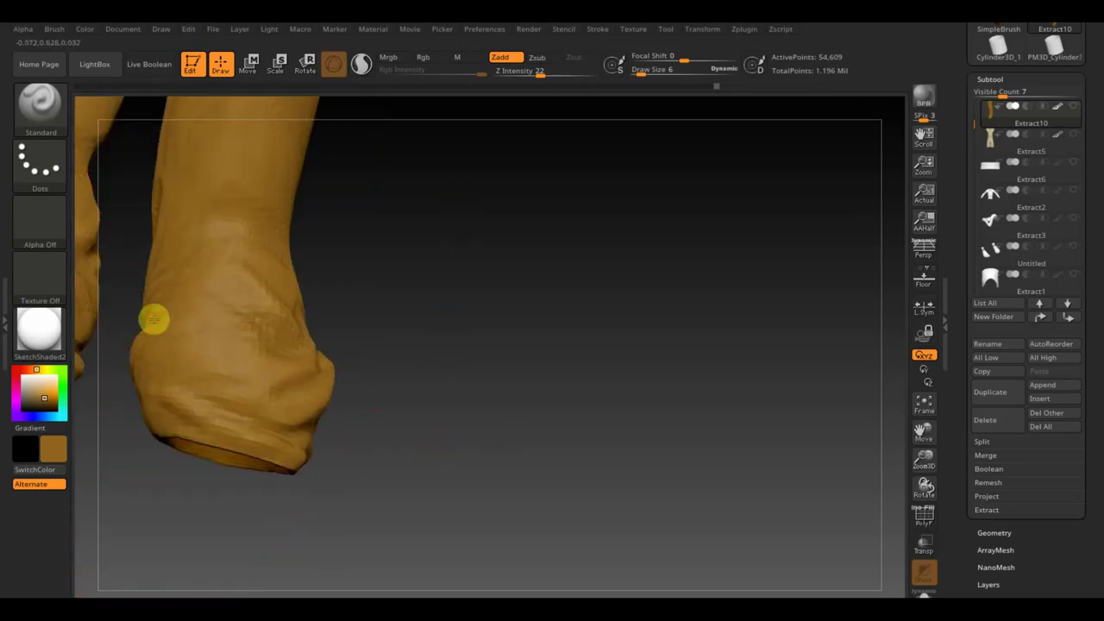
pyautogui.moveTo(182, 336)
pyautogui.mouseDown()
pyautogui.moveTo(250, 374)
pyautogui.moveTo(176, 325)
pyautogui.moveTo(267, 402)
pyautogui.moveTo(184, 348)
pyautogui.moveTo(247, 406)
pyautogui.moveTo(161, 340)
pyautogui.moveTo(156, 364)
pyautogui.moveTo(269, 418)
pyautogui.mouseUp()
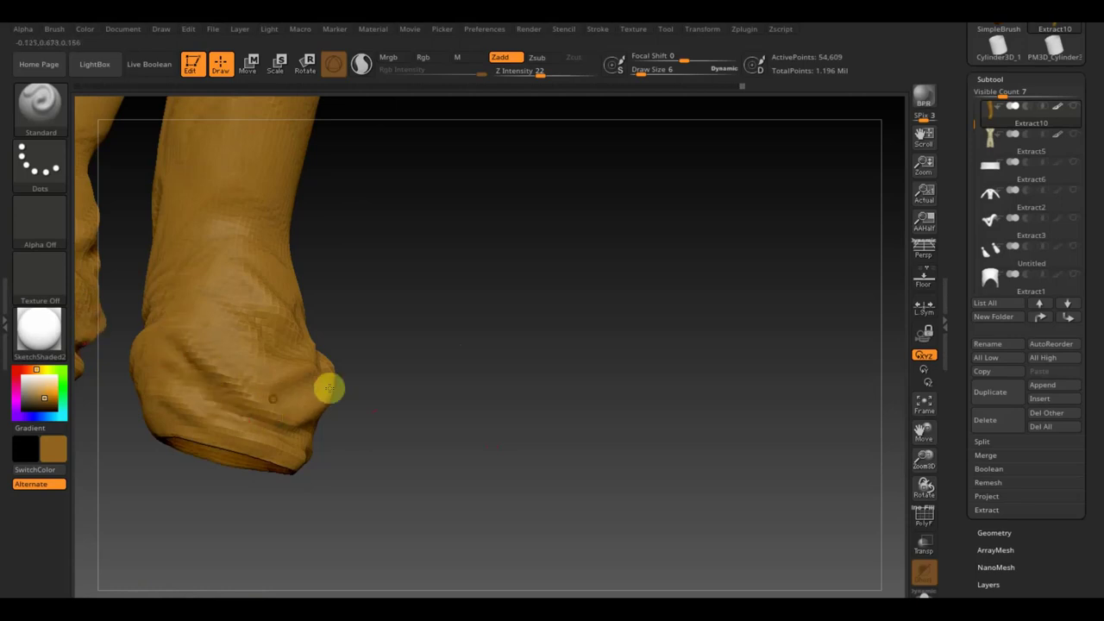
pyautogui.moveTo(330, 389)
pyautogui.mouseDown()
pyautogui.moveTo(234, 371)
pyautogui.moveTo(242, 367)
pyautogui.mouseUp()
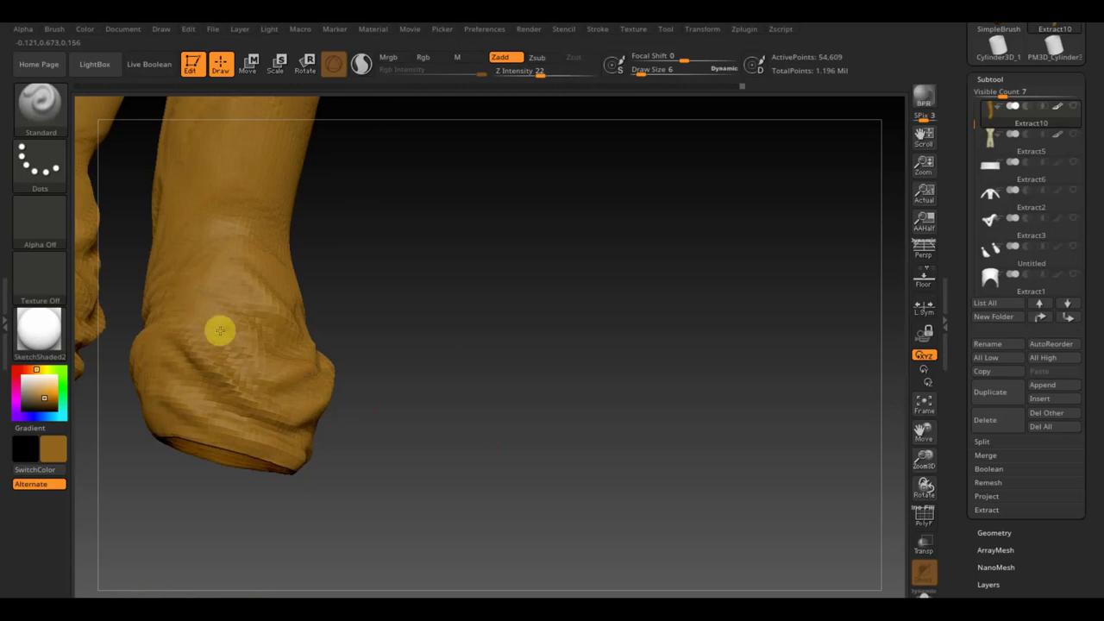
# Carve and smooth wrinkles into the other cuff, ending on a front view of both
pyautogui.moveTo(431, 431)
pyautogui.mouseDown()
pyautogui.moveTo(439, 471)
pyautogui.moveTo(302, 433)
pyautogui.moveTo(296, 420)
pyautogui.moveTo(353, 339)
pyautogui.mouseUp()
pyautogui.moveTo(272, 390)
pyautogui.mouseDown()
pyautogui.moveTo(353, 421)
pyautogui.moveTo(364, 414)
pyautogui.moveTo(315, 421)
pyautogui.mouseUp()
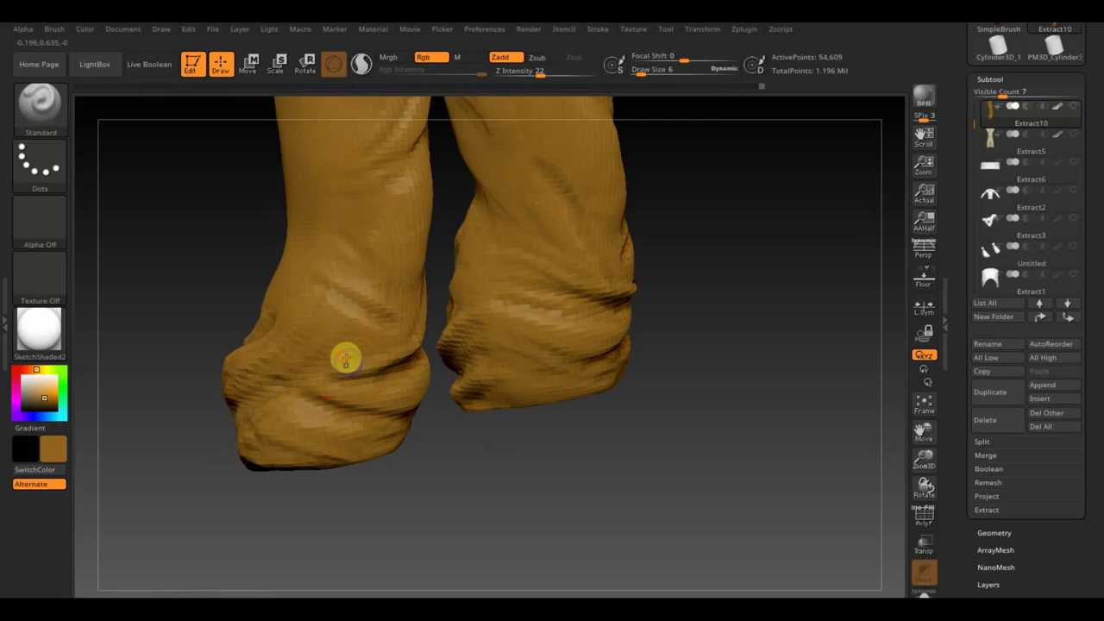
pyautogui.keyDown('shift'); pyautogui.moveTo(345, 357); pyautogui.dragTo(321, 371); pyautogui.keyUp('shift')
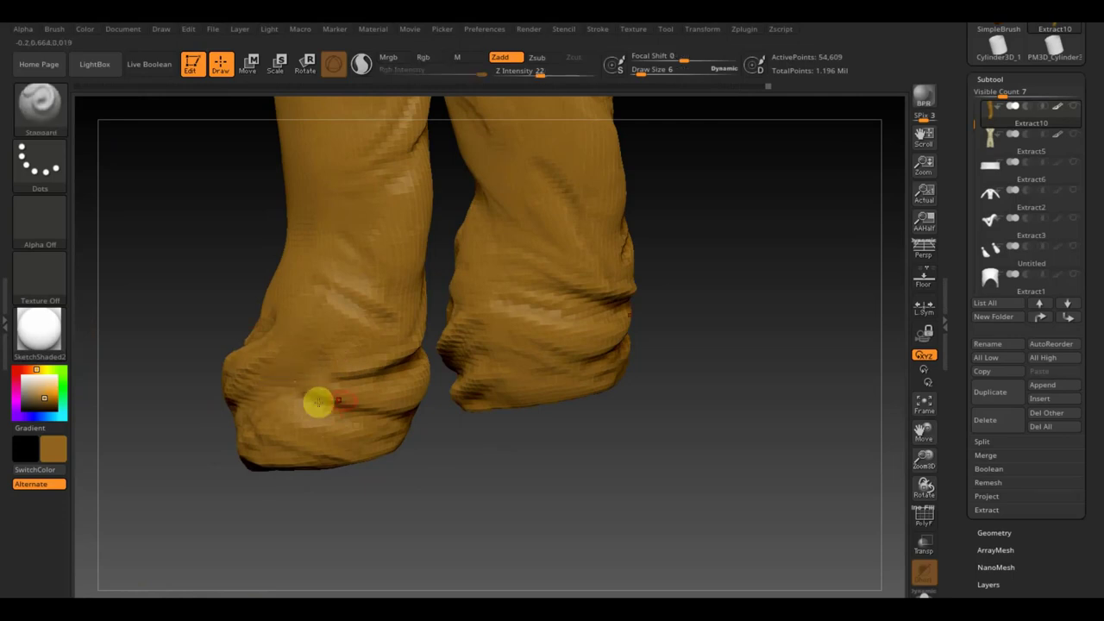
pyautogui.moveTo(370, 408); pyautogui.dragTo(646, 525)
pyautogui.moveTo(683, 486)
pyautogui.mouseDown()
pyautogui.moveTo(584, 493)
pyautogui.moveTo(633, 495)
pyautogui.moveTo(560, 463)
pyautogui.moveTo(457, 311)
pyautogui.moveTo(587, 365)
pyautogui.moveTo(609, 576)
pyautogui.moveTo(569, 564)
pyautogui.moveTo(520, 437)
pyautogui.moveTo(626, 461)
pyautogui.mouseUp()
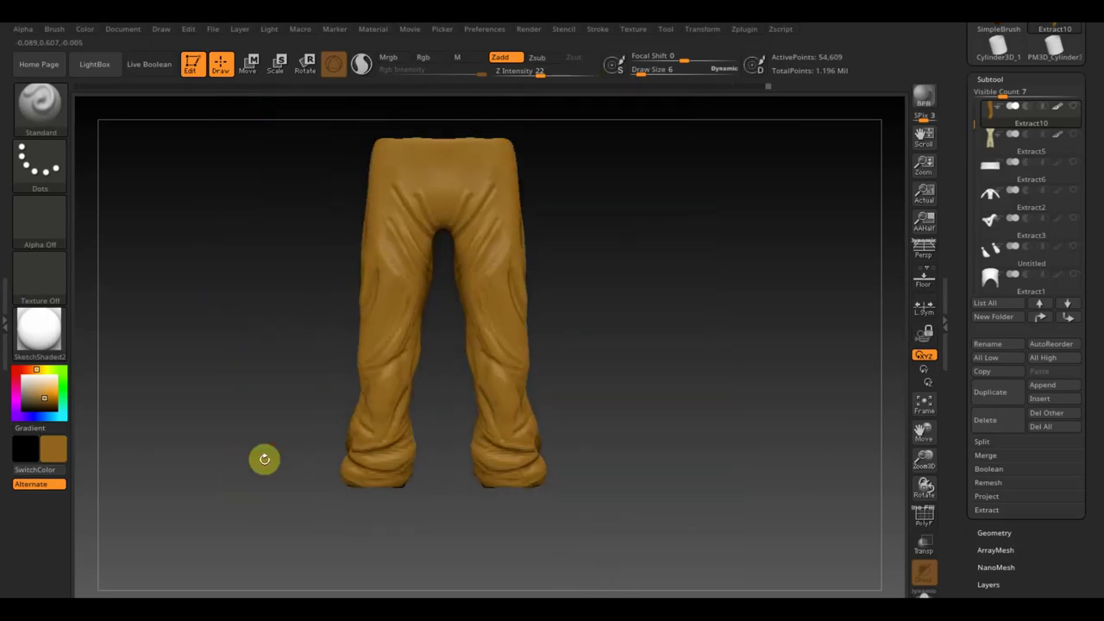
# Set up colour-only painting: light tan colour, Rgb on, Zadd off, Rgb Intensity 14
pyautogui.click(57, 447)
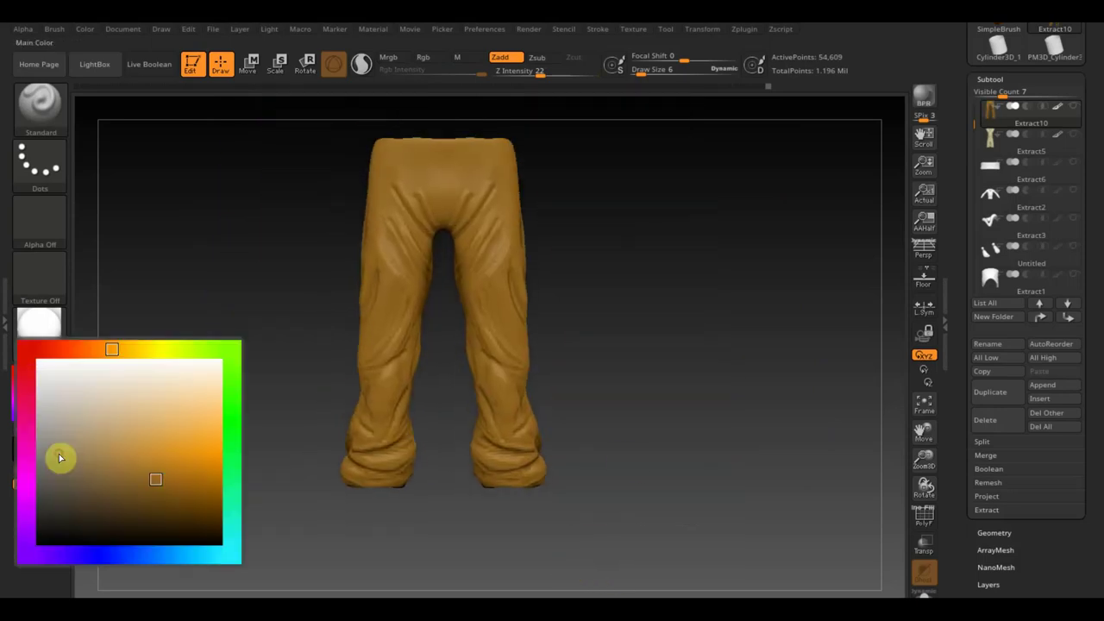
pyautogui.click(134, 460)
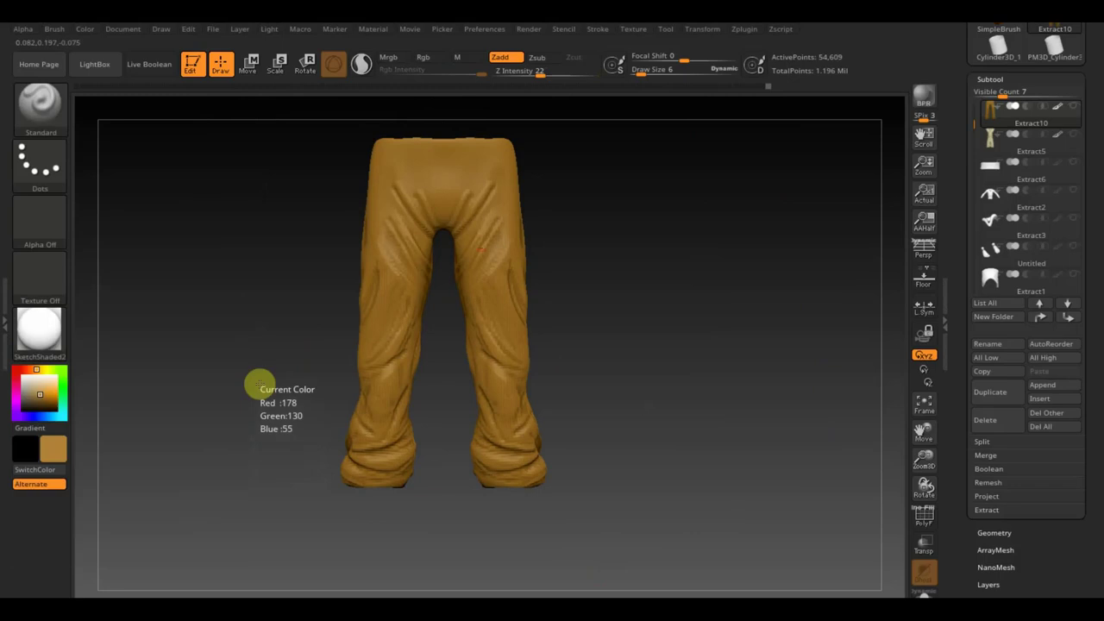
pyautogui.click(422, 55)
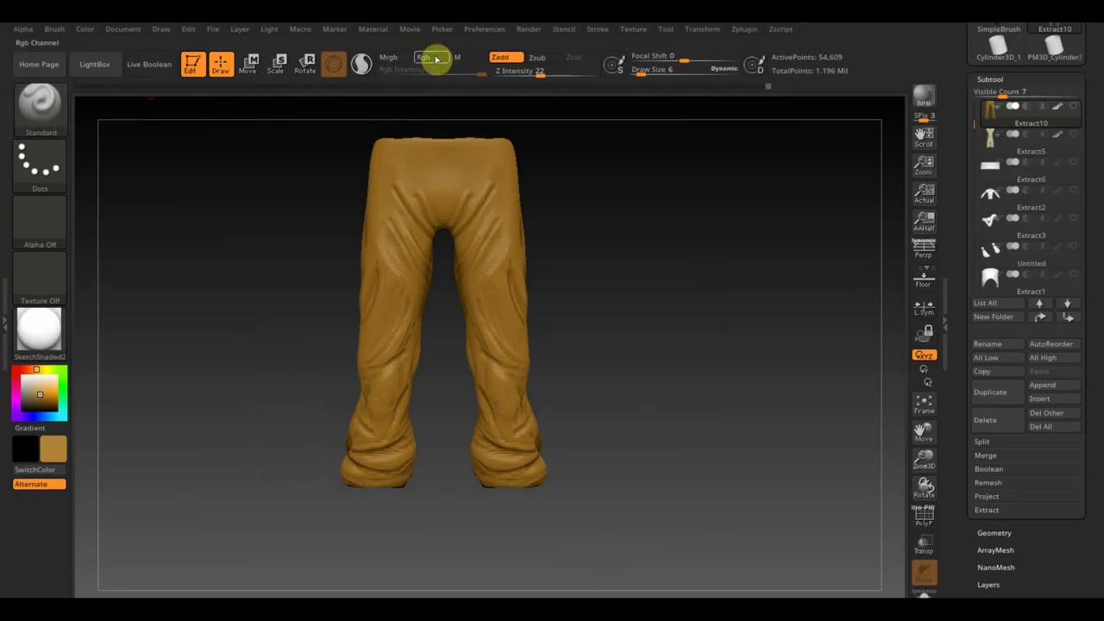
pyautogui.click(514, 61)
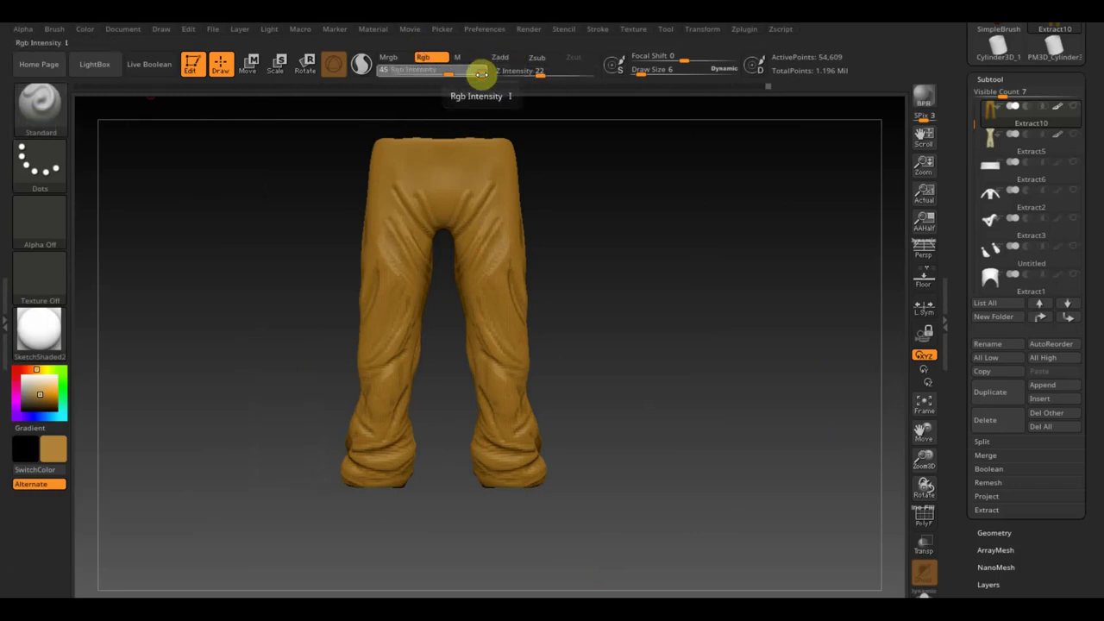
pyautogui.moveTo(480, 72); pyautogui.dragTo(423, 92)
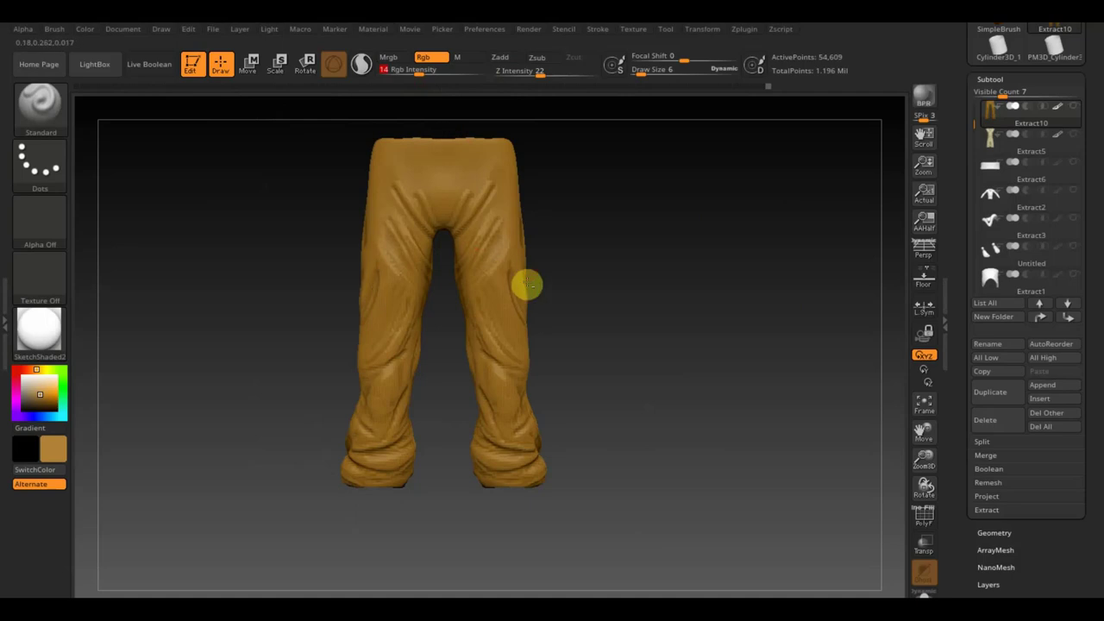
# With Draw Size 26, polypaint the tan tone over the thighs, crotch, lower legs and cuffs
pyautogui.moveTo(524, 284)
pyautogui.keyDown('ctrl'); pyautogui.mouseDown(button='right')
pyautogui.moveTo(577, 278)
pyautogui.moveTo(656, 426)
pyautogui.moveTo(555, 256)
pyautogui.mouseUp(button='right'); pyautogui.keyUp('ctrl')
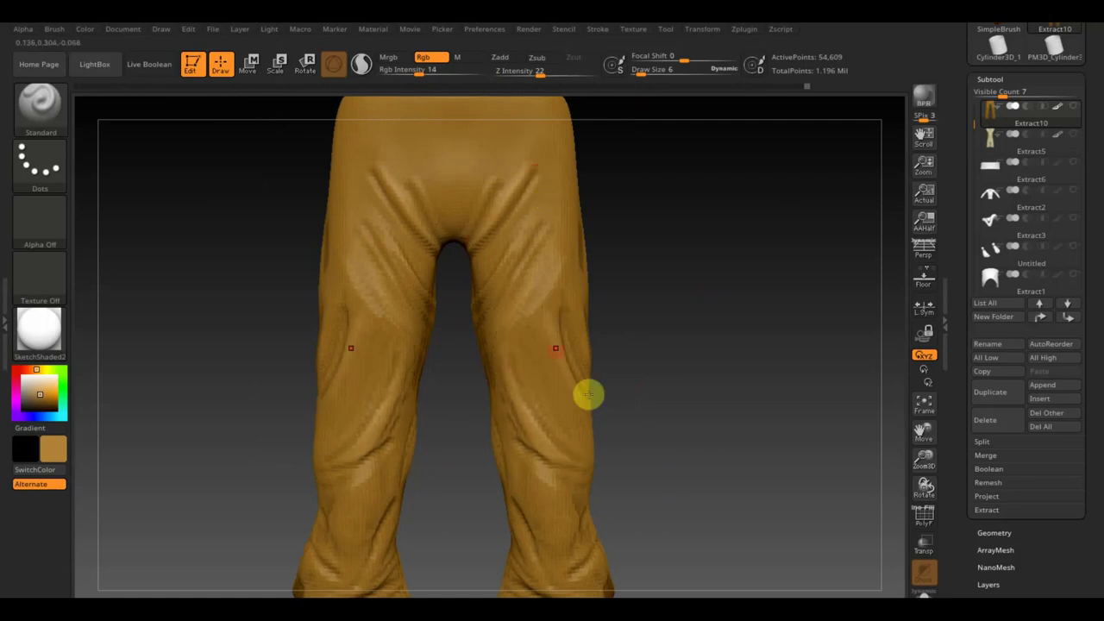
pyautogui.keyDown('alt'); pyautogui.moveTo(639, 440); pyautogui.dragTo(601, 333); pyautogui.keyUp('alt')
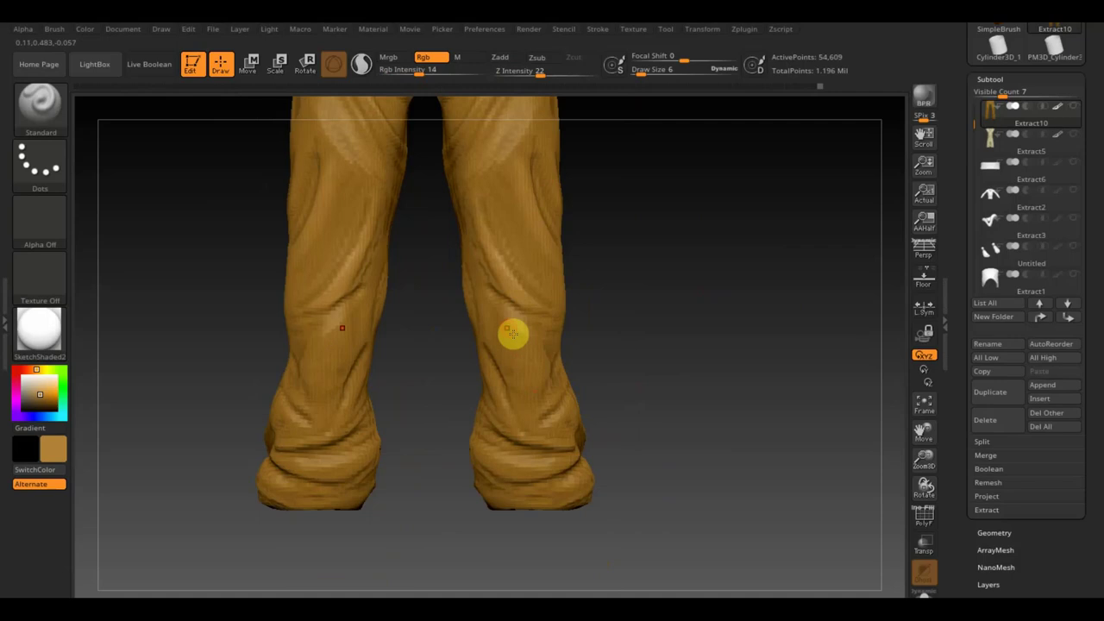
pyautogui.moveTo(647, 82); pyautogui.dragTo(654, 76)
pyautogui.moveTo(567, 333); pyautogui.dragTo(544, 414)
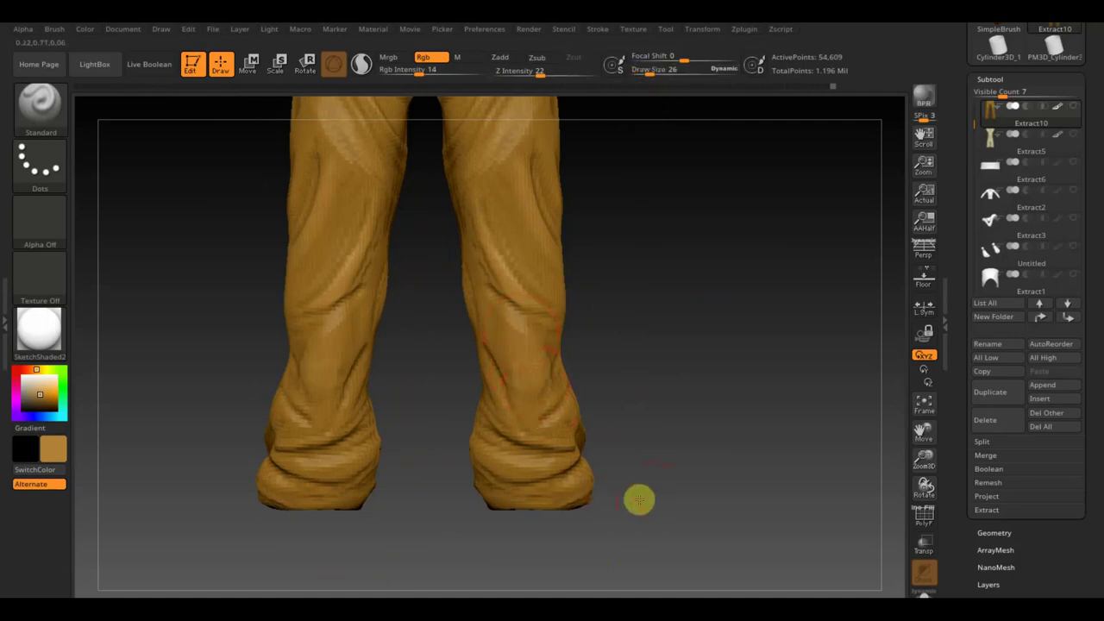
pyautogui.moveTo(639, 499); pyautogui.dragTo(581, 497)
pyautogui.moveTo(671, 445); pyautogui.dragTo(646, 467)
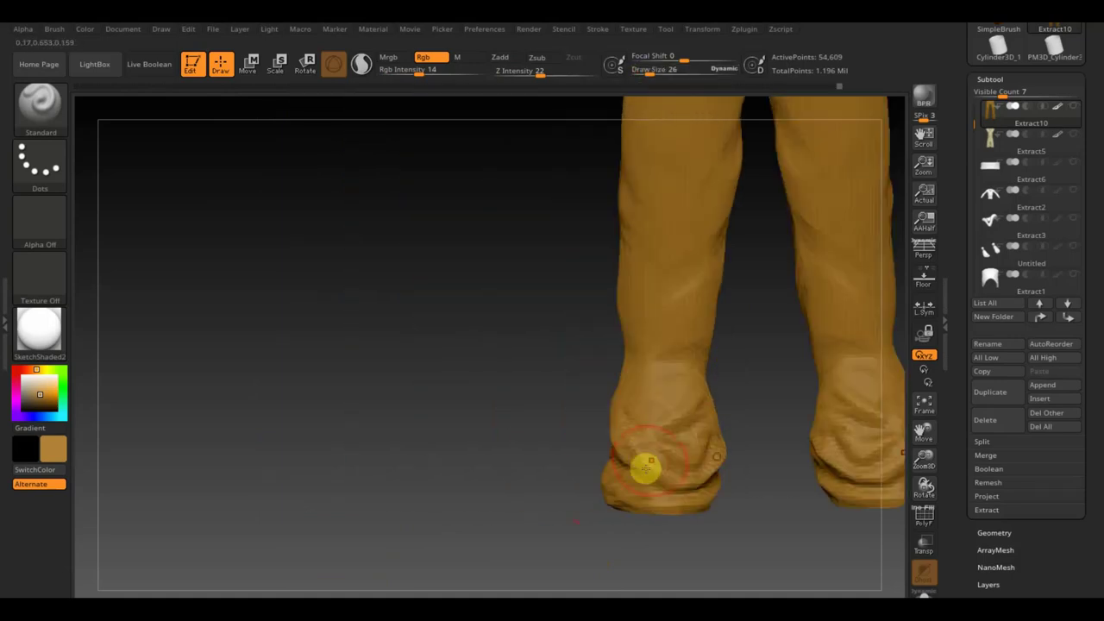
pyautogui.keyDown('alt'); pyautogui.moveTo(491, 391); pyautogui.dragTo(621, 318); pyautogui.keyUp('alt')
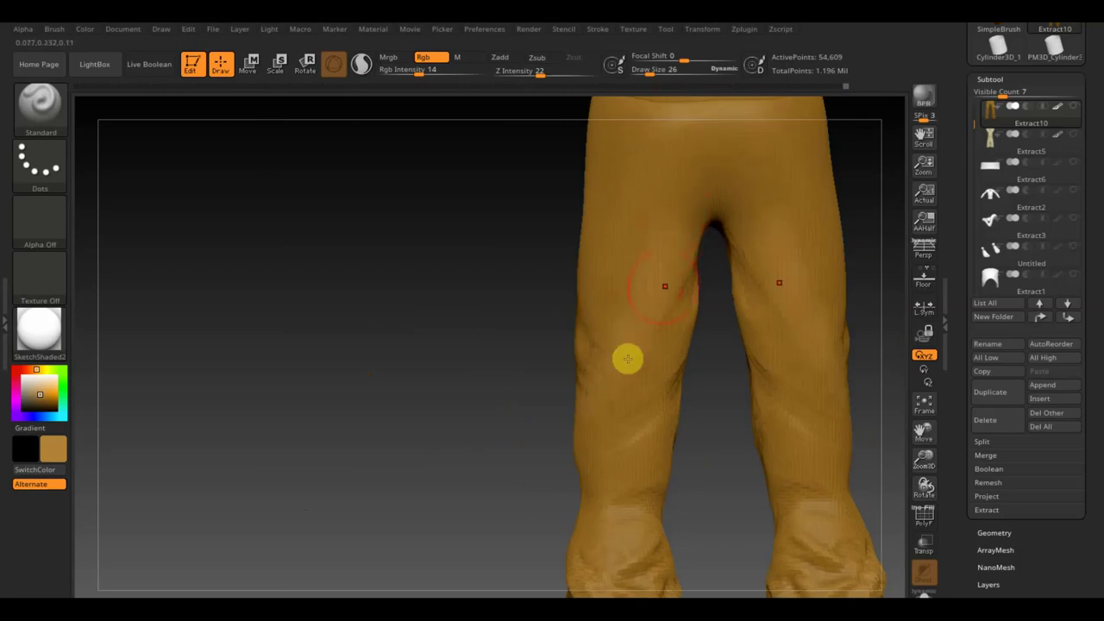
pyautogui.keyDown('alt'); pyautogui.moveTo(475, 316); pyautogui.dragTo(370, 259); pyautogui.keyUp('alt')
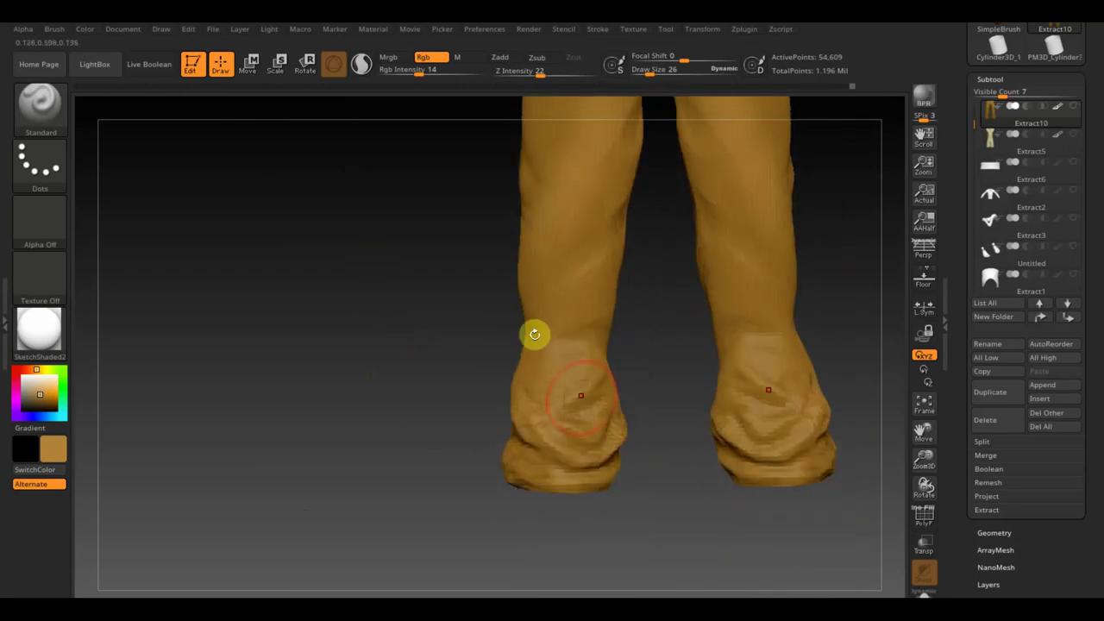
pyautogui.keyDown('alt'); pyautogui.moveTo(605, 358); pyautogui.dragTo(488, 408); pyautogui.keyUp('alt')
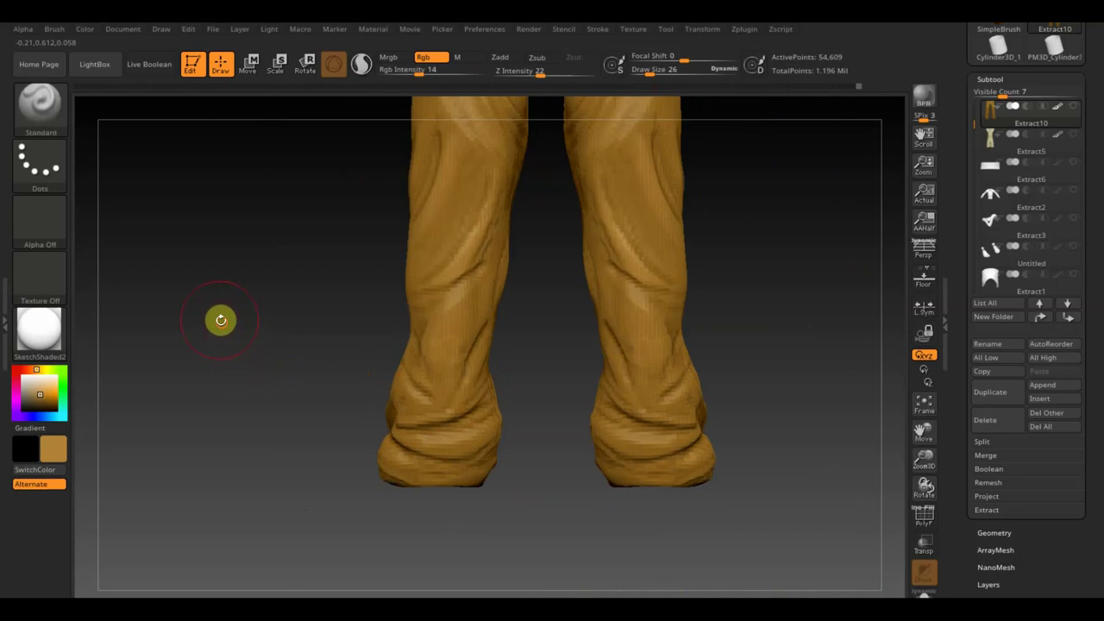
pyautogui.keyDown('alt'); pyautogui.moveTo(221, 320); pyautogui.dragTo(266, 463); pyautogui.keyUp('alt')
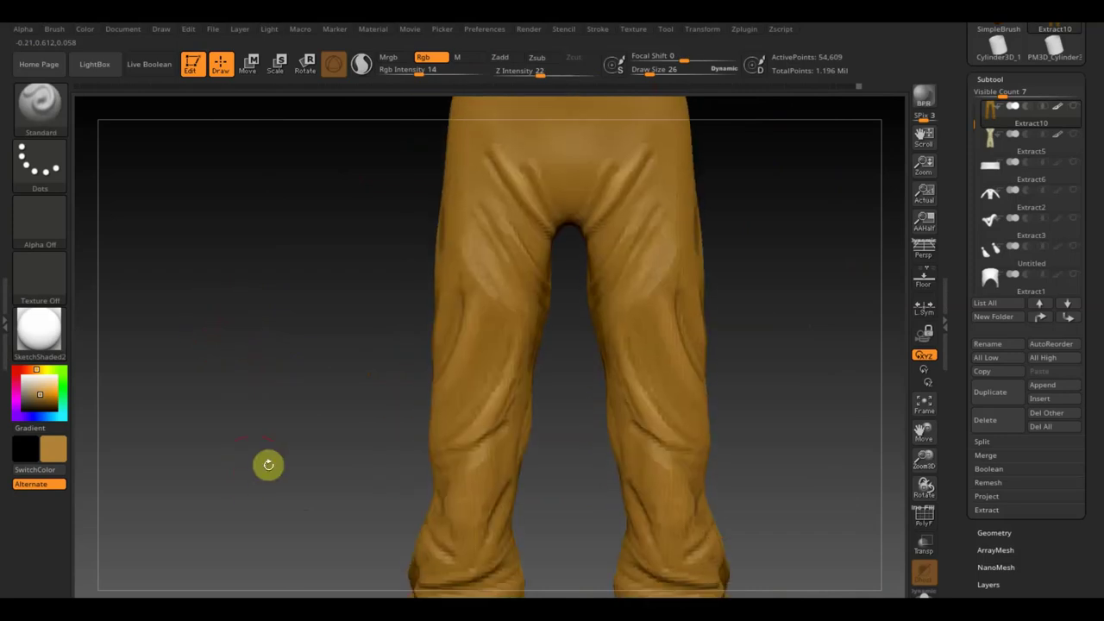
pyautogui.moveTo(711, 429)
pyautogui.keyDown('alt'); pyautogui.mouseDown()
pyautogui.moveTo(725, 436)
pyautogui.moveTo(730, 397)
pyautogui.mouseUp(); pyautogui.keyUp('alt')
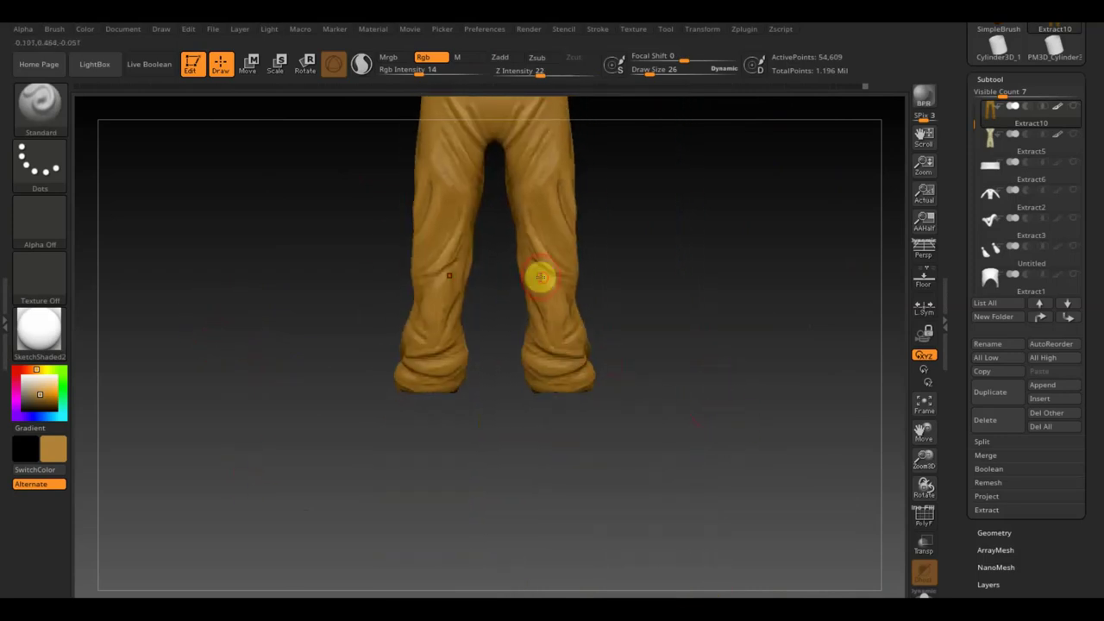
pyautogui.moveTo(673, 320)
pyautogui.mouseDown()
pyautogui.moveTo(669, 332)
pyautogui.moveTo(650, 301)
pyautogui.moveTo(652, 416)
pyautogui.moveTo(680, 492)
pyautogui.mouseUp()
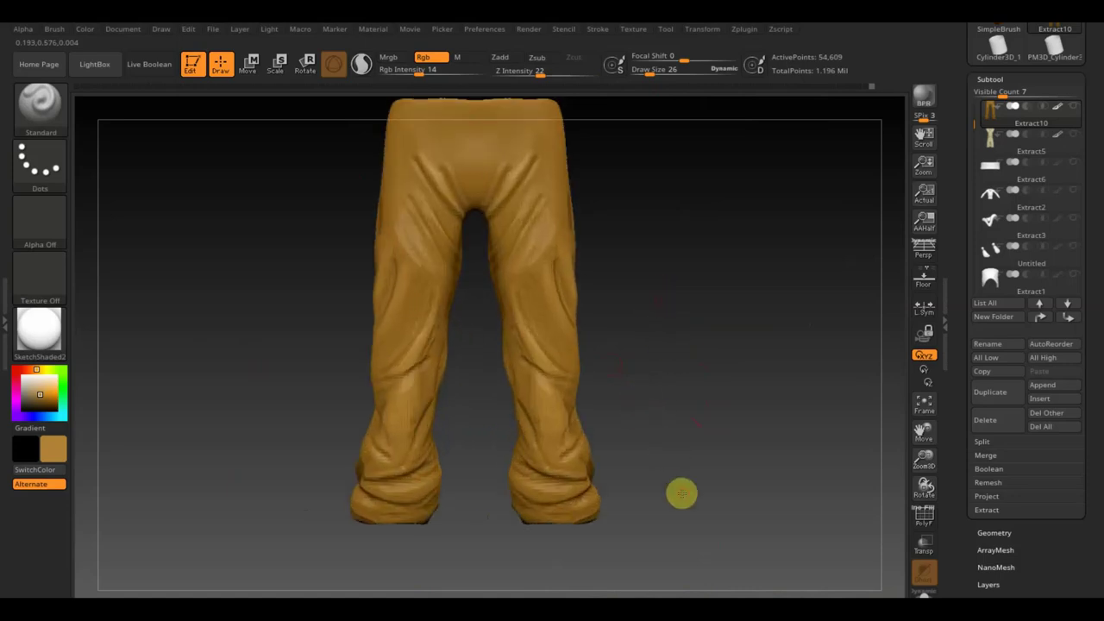
pyautogui.click(61, 457)
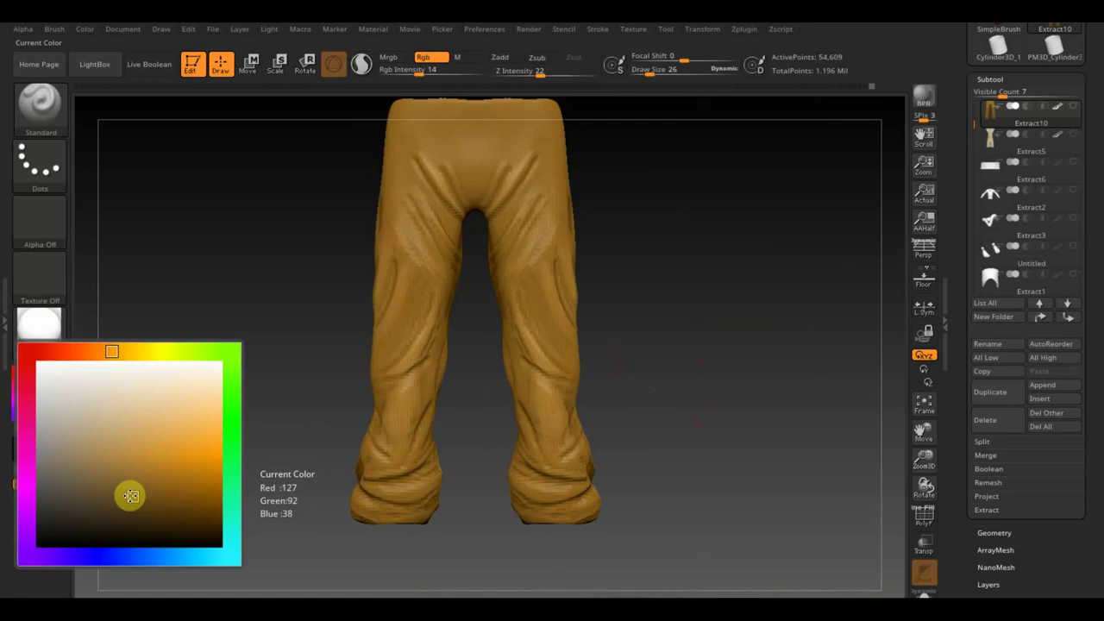
# Choose a darker brown at Rgb Intensity 4 and Draw Size 6, then quick-save the project
pyautogui.moveTo(131, 495); pyautogui.dragTo(136, 494)
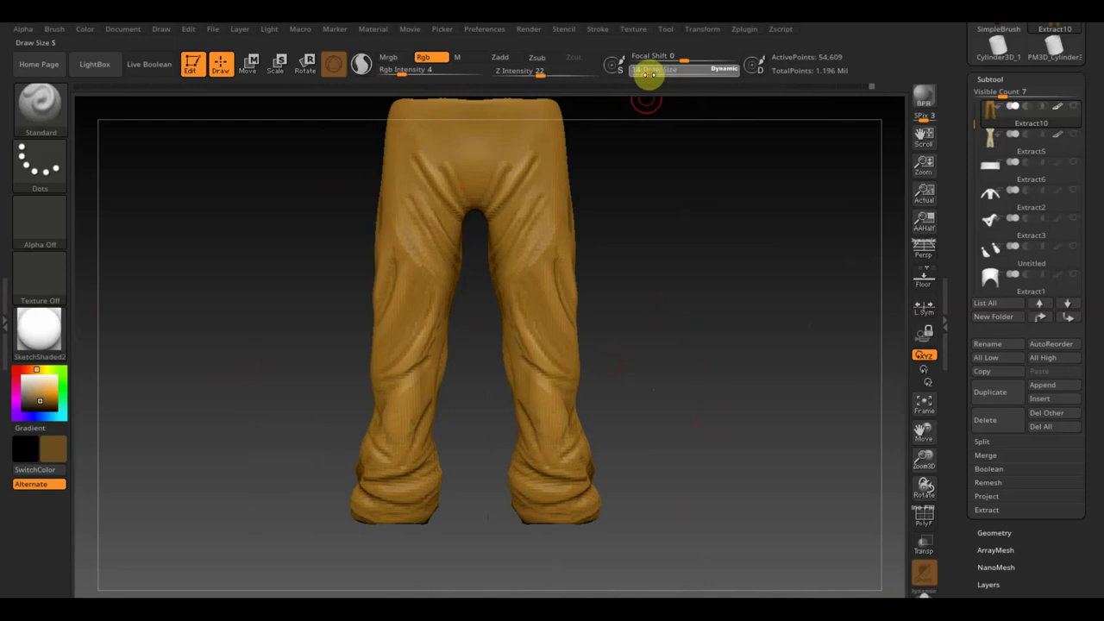
pyautogui.moveTo(642, 76); pyautogui.dragTo(639, 77)
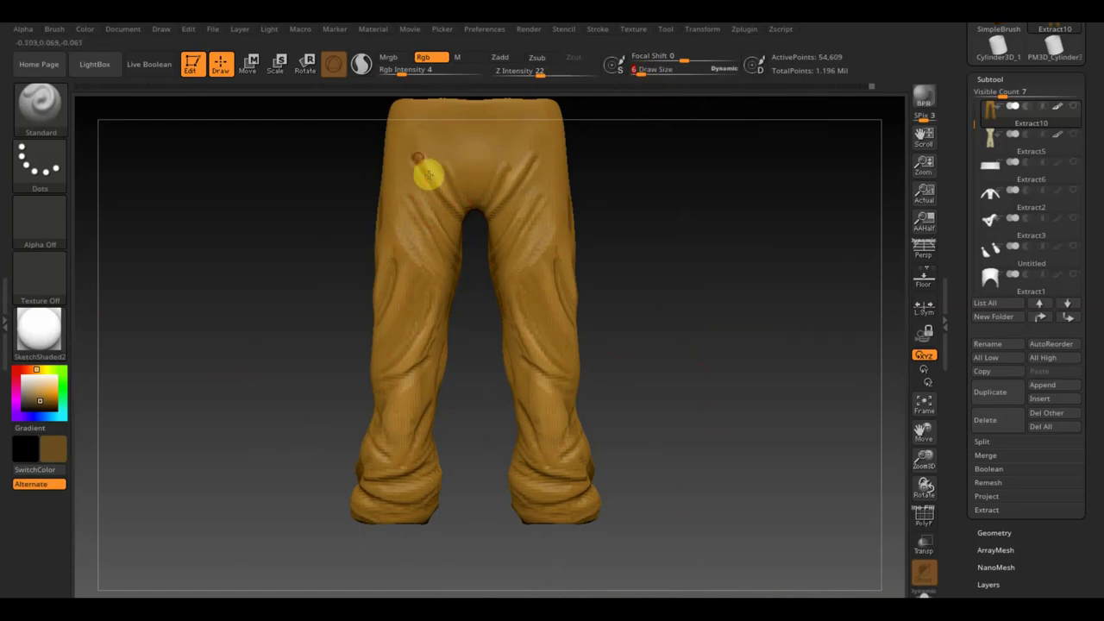
pyautogui.moveTo(428, 175); pyautogui.dragTo(471, 301)
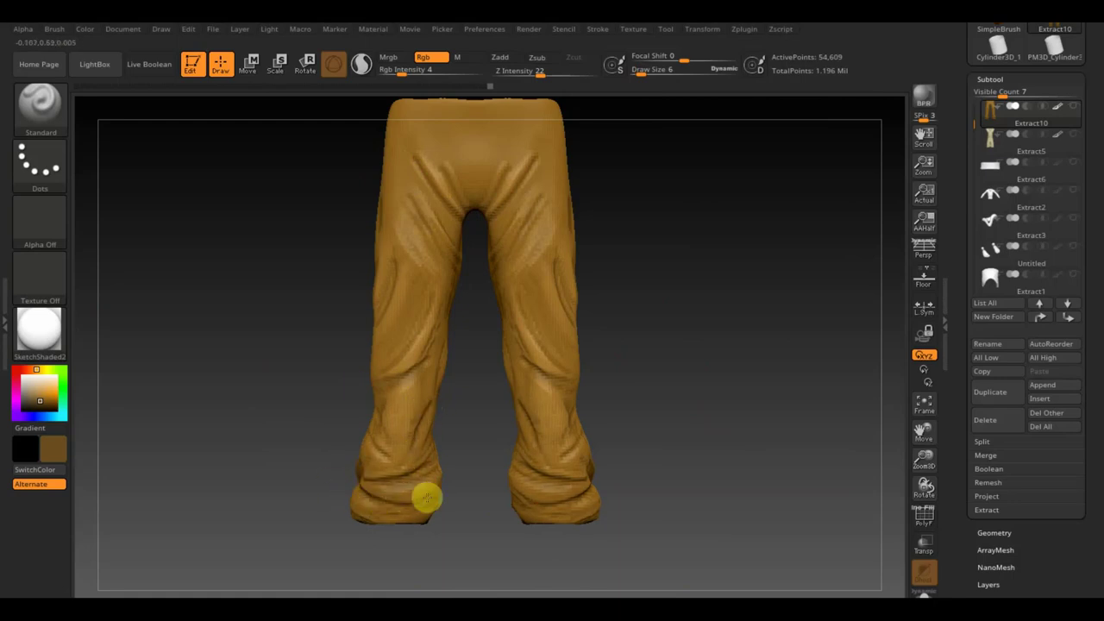
pyautogui.hotkey('ctrl', 's')
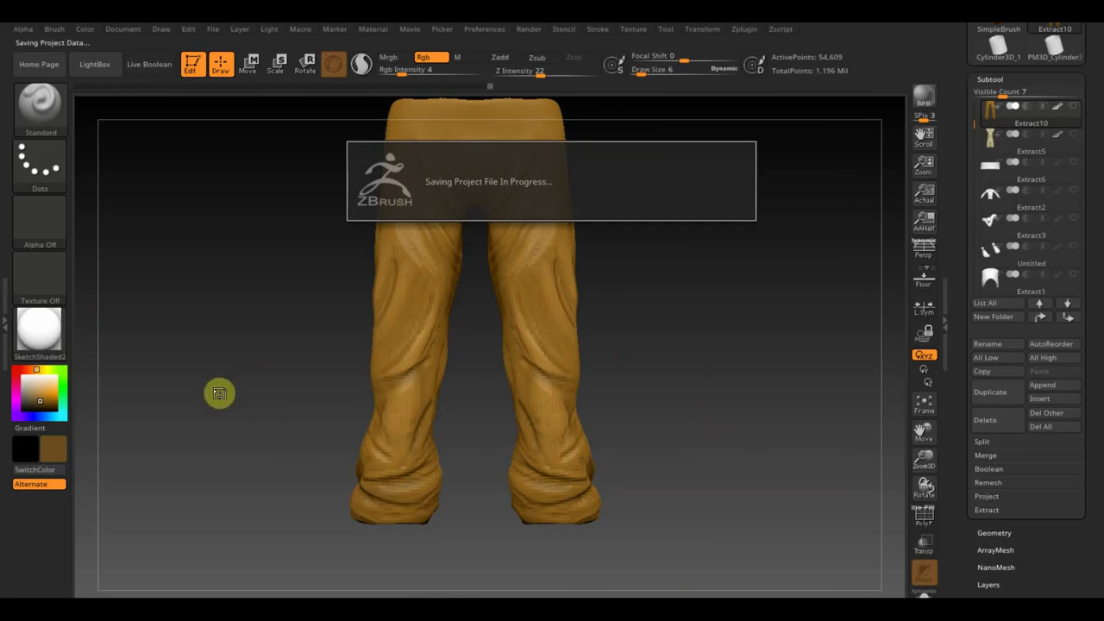
pyautogui.moveTo(215, 402); pyautogui.dragTo(247, 399)
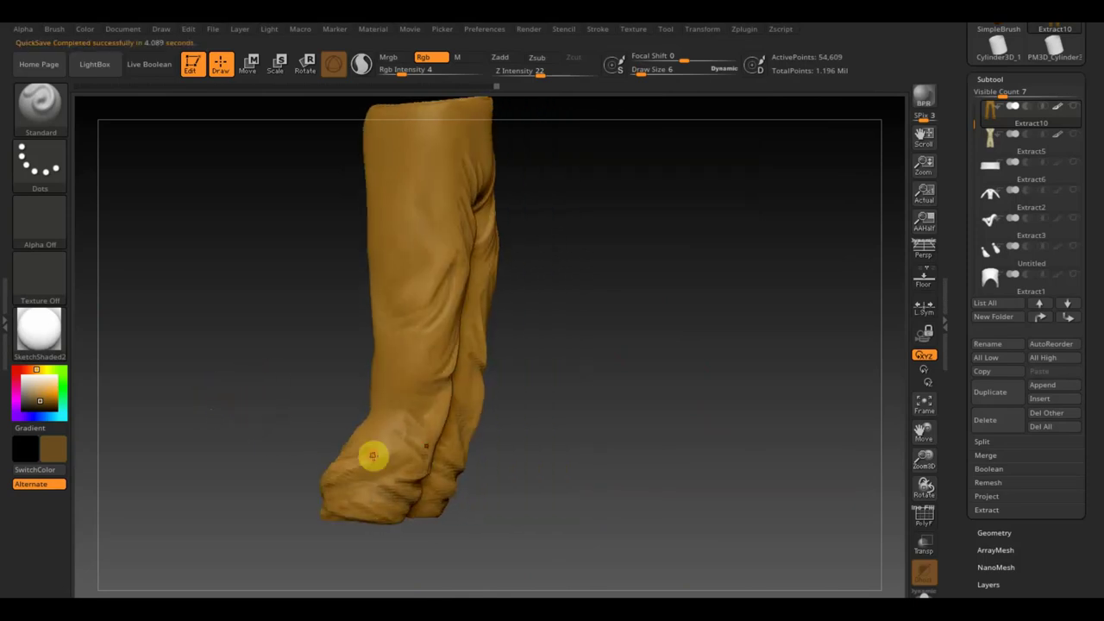
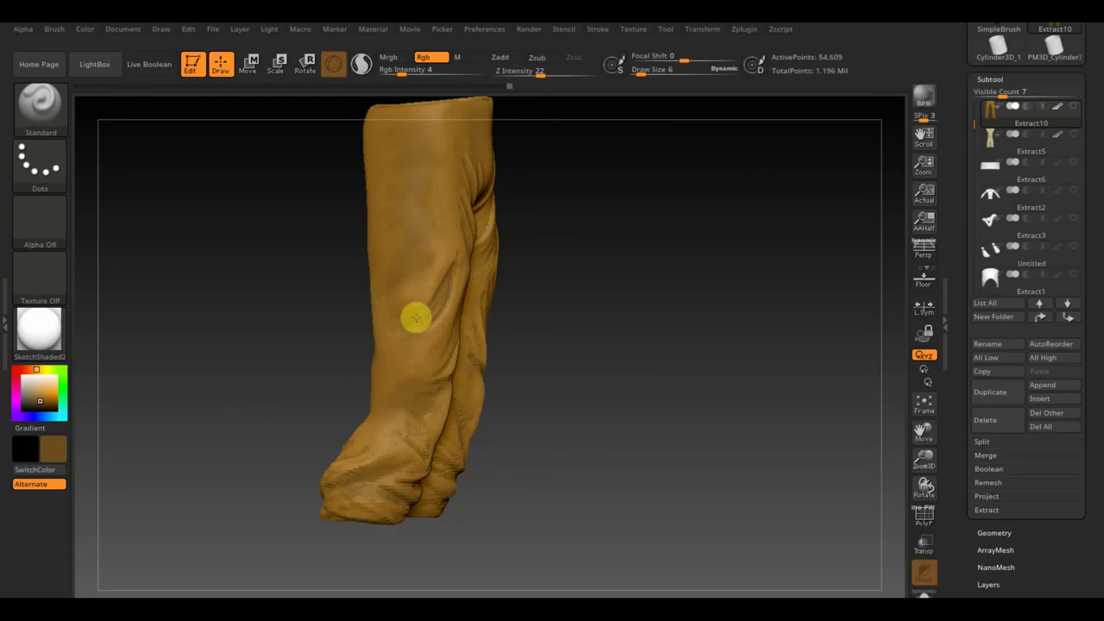
# Smooth out the cloth folds down the trouser thighs with the Smooth brush
pyautogui.keyDown('alt'); pyautogui.moveTo(627, 379); pyautogui.dragTo(624, 467); pyautogui.keyUp('alt')
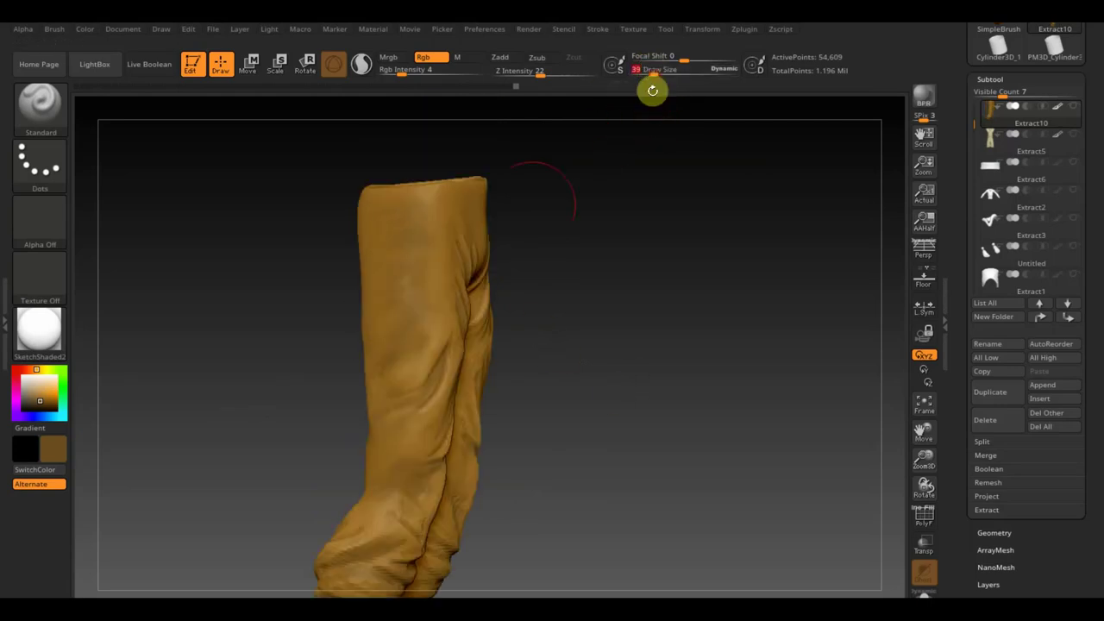
pyautogui.press('shift')
pyautogui.keyDown('shift'); pyautogui.moveTo(388, 216); pyautogui.dragTo(399, 213); pyautogui.keyUp('shift')
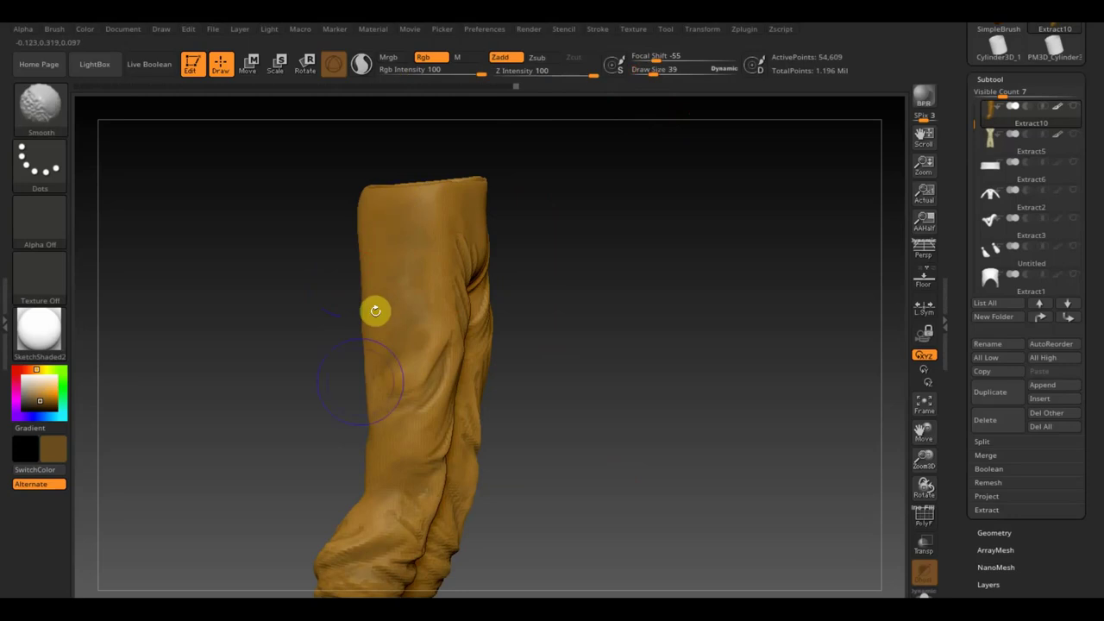
pyautogui.keyDown('shift'); pyautogui.moveTo(374, 311); pyautogui.dragTo(389, 333); pyautogui.keyUp('shift')
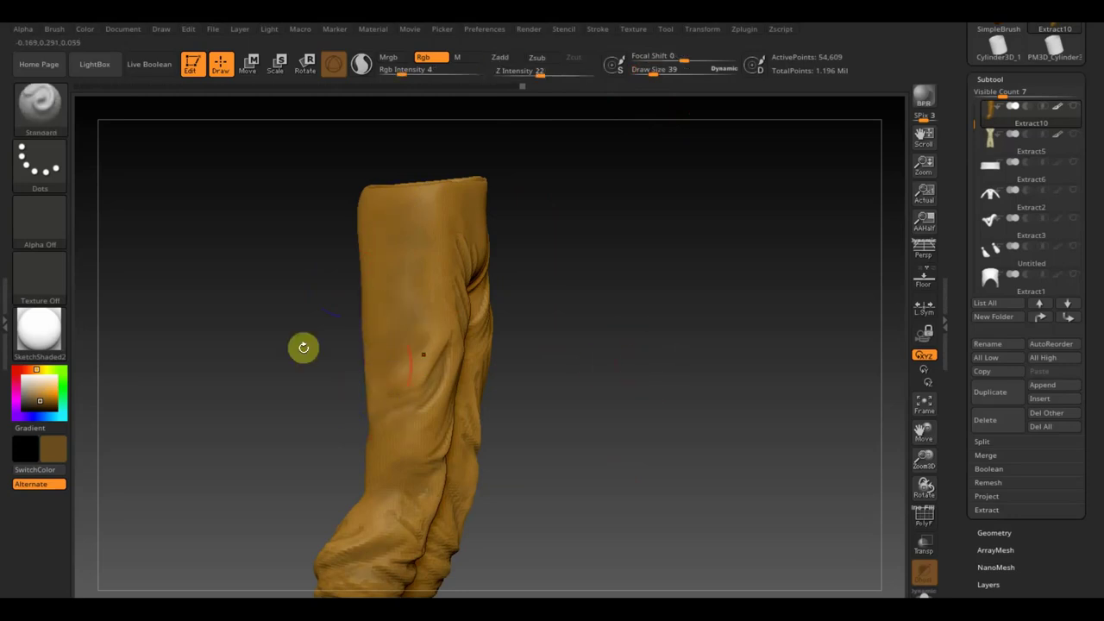
pyautogui.keyDown('shift'); pyautogui.moveTo(486, 397); pyautogui.dragTo(424, 381); pyautogui.keyUp('shift')
# From a front view, smooth the bunched wrinkles along both trouser hems
pyautogui.keyDown('shift'); pyautogui.moveTo(402, 464); pyautogui.dragTo(532, 460); pyautogui.keyUp('shift')
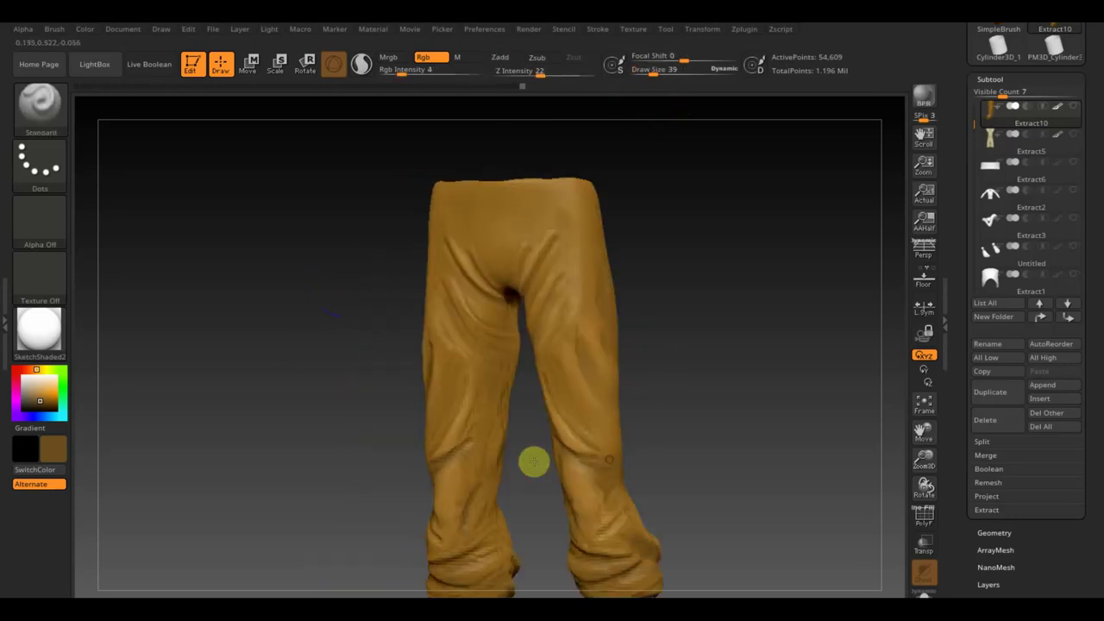
pyautogui.moveTo(699, 377); pyautogui.dragTo(707, 383)
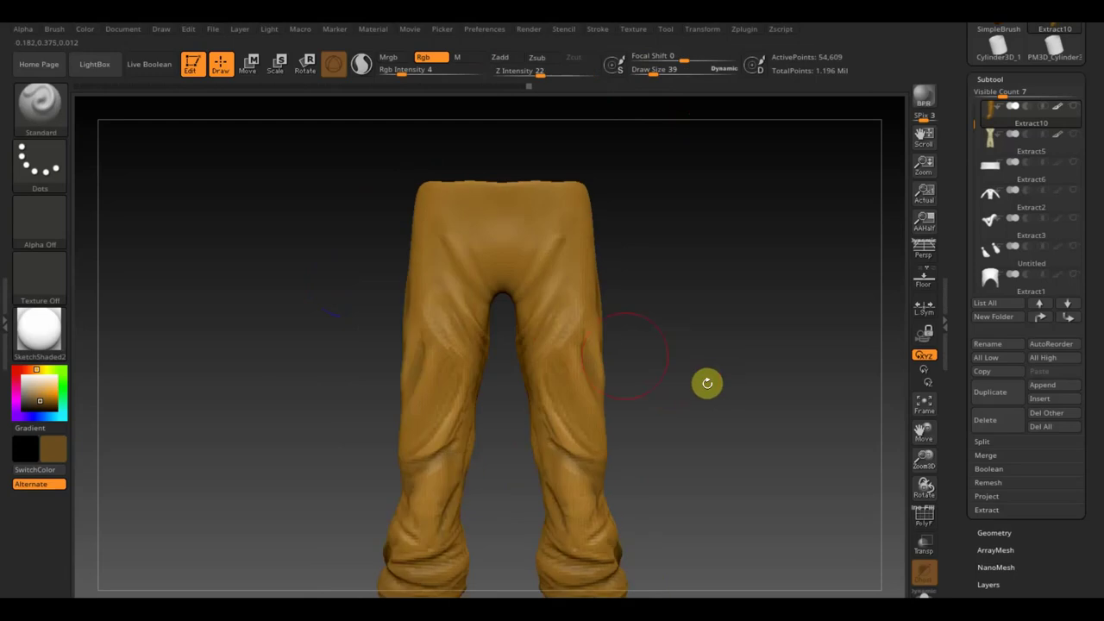
pyautogui.keyDown('alt'); pyautogui.moveTo(668, 444); pyautogui.dragTo(638, 310); pyautogui.keyUp('alt')
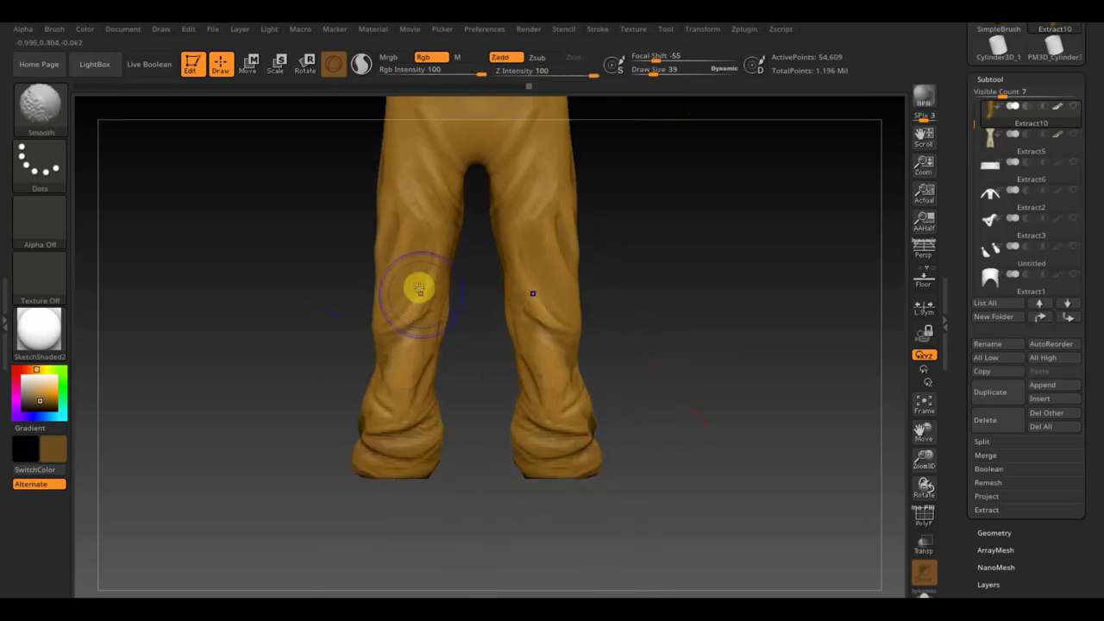
pyautogui.press('shift')
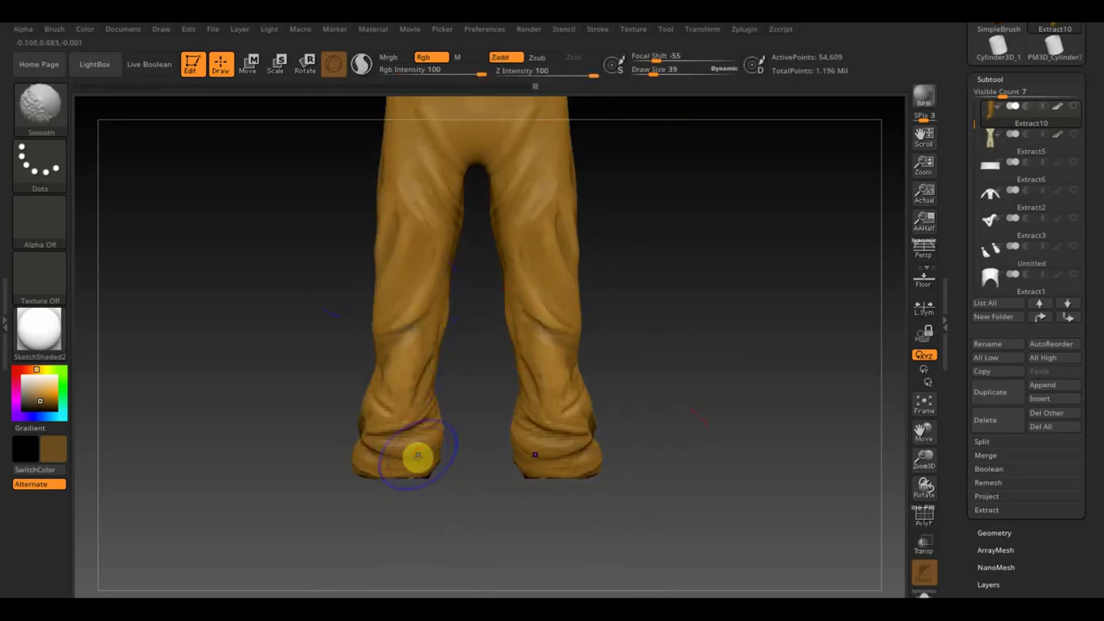
pyautogui.keyDown('shift'); pyautogui.moveTo(416, 456); pyautogui.dragTo(405, 432); pyautogui.keyUp('shift')
pyautogui.moveTo(296, 508); pyautogui.dragTo(300, 494)
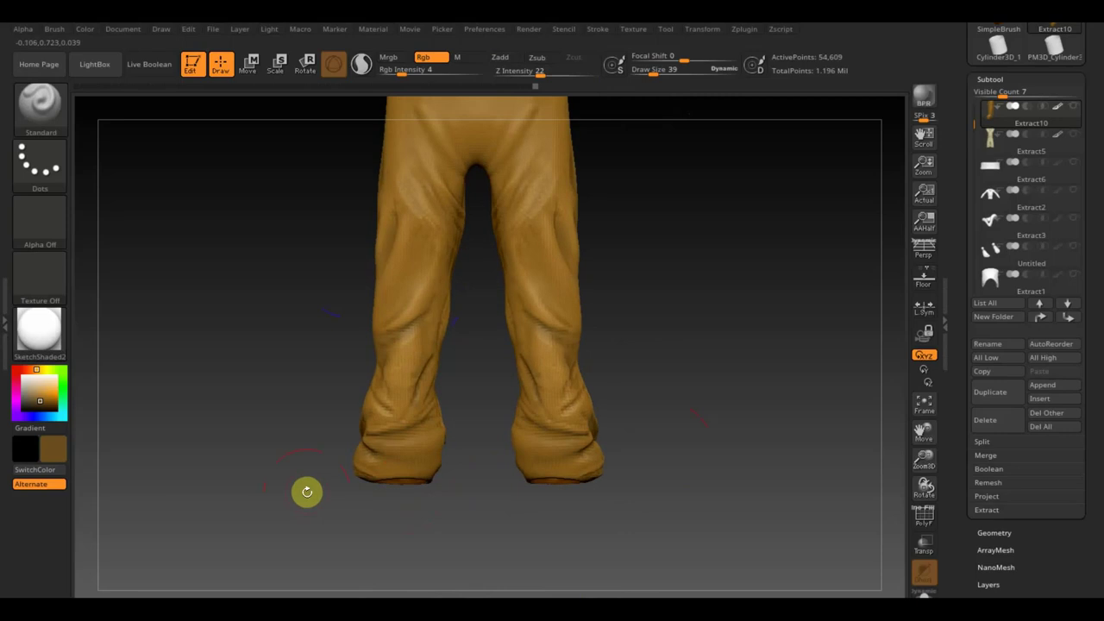
pyautogui.press('shift')
pyautogui.press('shift')
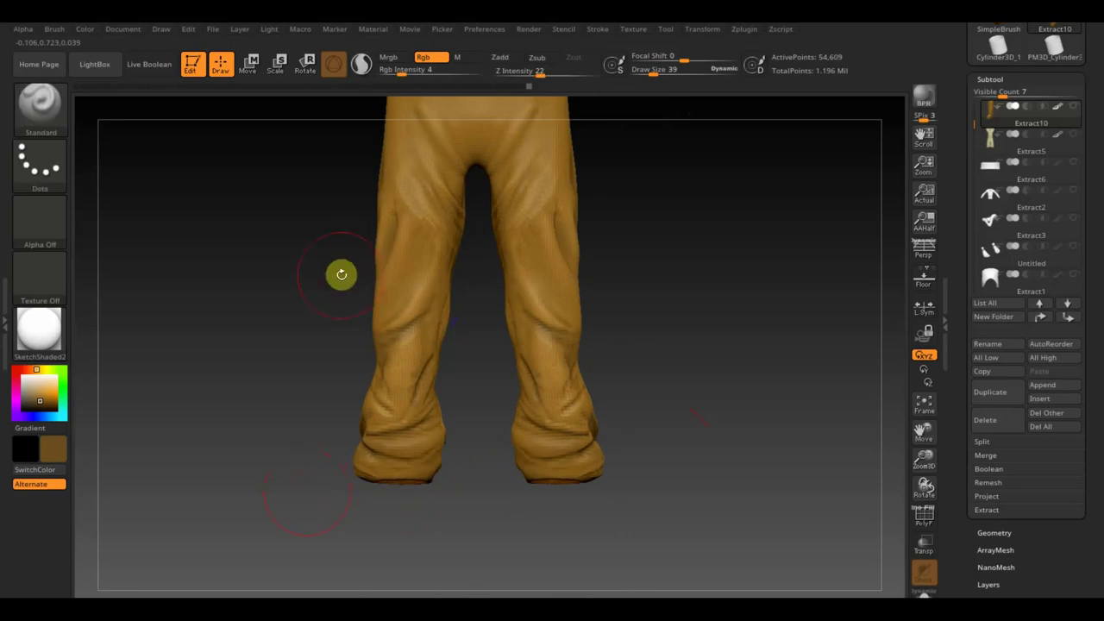
pyautogui.press('shift')
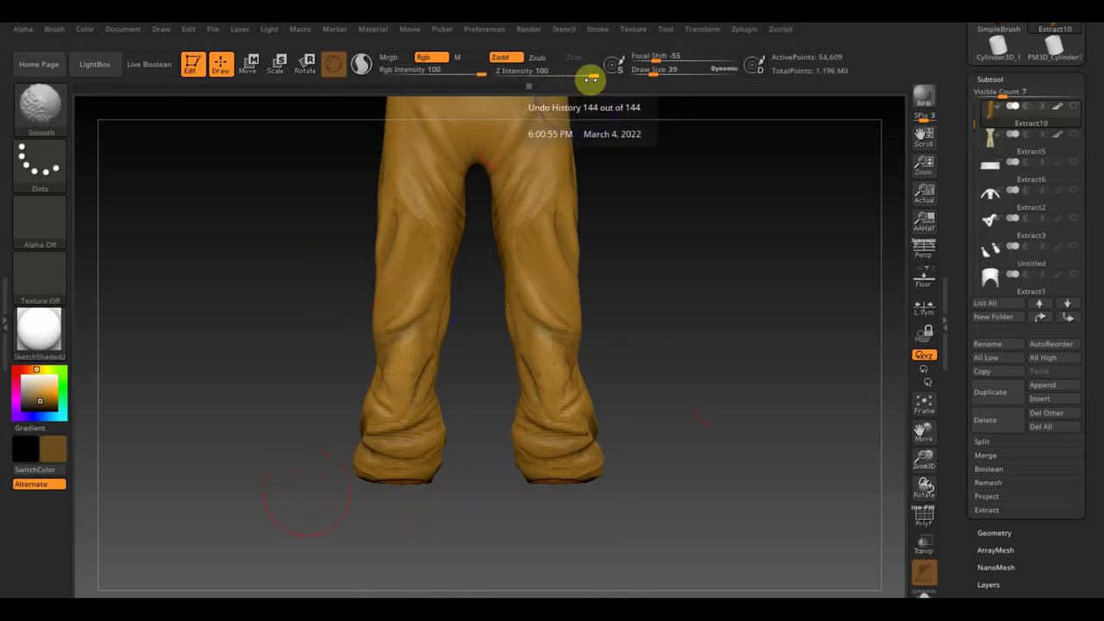
# Undo a few strokes in Undo History, re-smooth the right cuff, and raise Z Intensity to 69
pyautogui.moveTo(593, 78)
pyautogui.mouseDown()
pyautogui.moveTo(492, 81)
pyautogui.moveTo(546, 82)
pyautogui.moveTo(521, 86)
pyautogui.mouseUp()
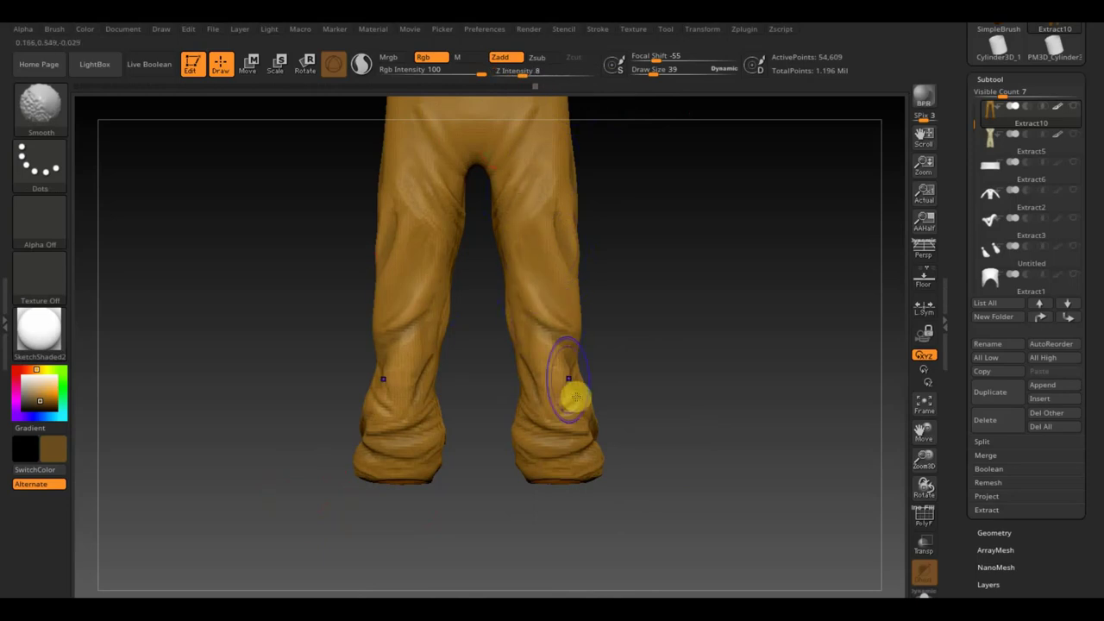
pyautogui.moveTo(575, 397)
pyautogui.mouseDown()
pyautogui.moveTo(557, 389)
pyautogui.moveTo(538, 466)
pyautogui.moveTo(448, 353)
pyautogui.moveTo(466, 180)
pyautogui.moveTo(480, 229)
pyautogui.mouseUp()
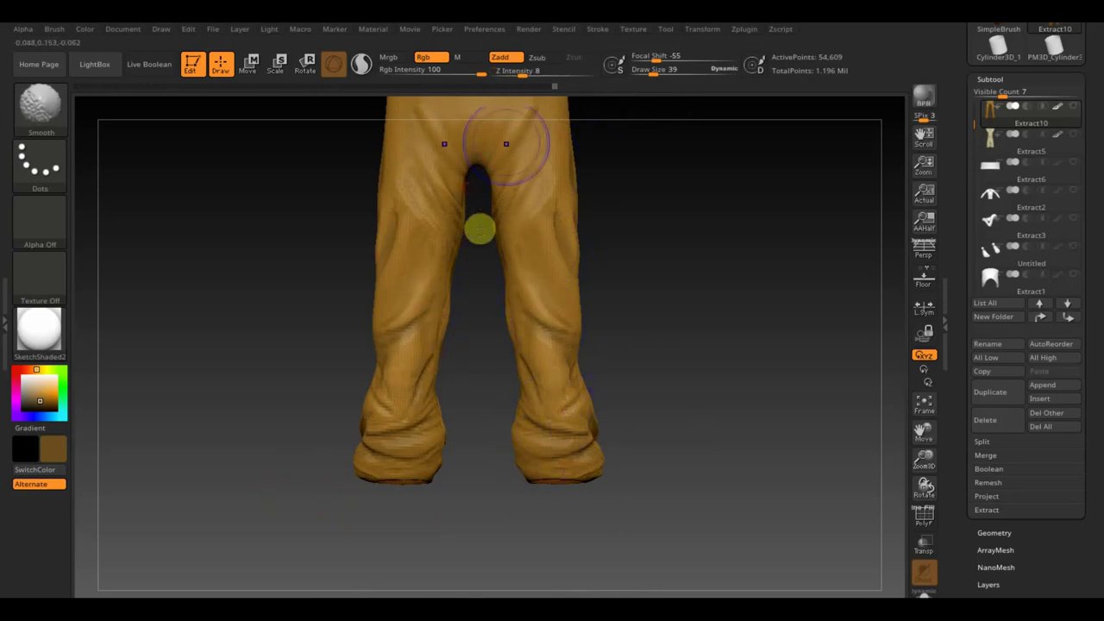
pyautogui.moveTo(522, 74); pyautogui.dragTo(593, 106)
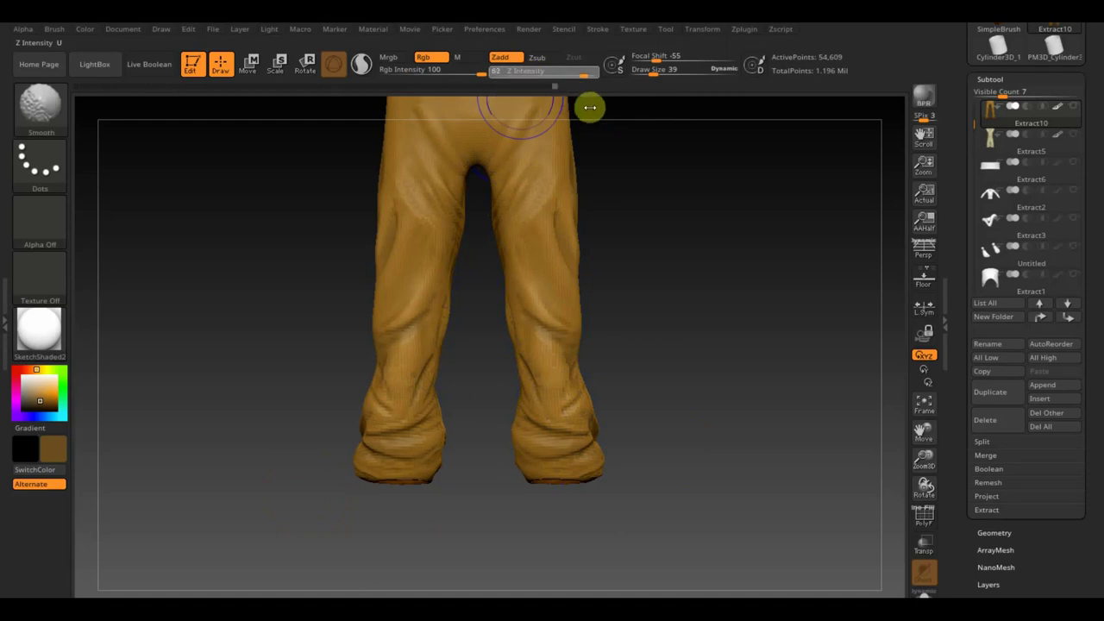
pyautogui.moveTo(699, 279); pyautogui.dragTo(609, 310)
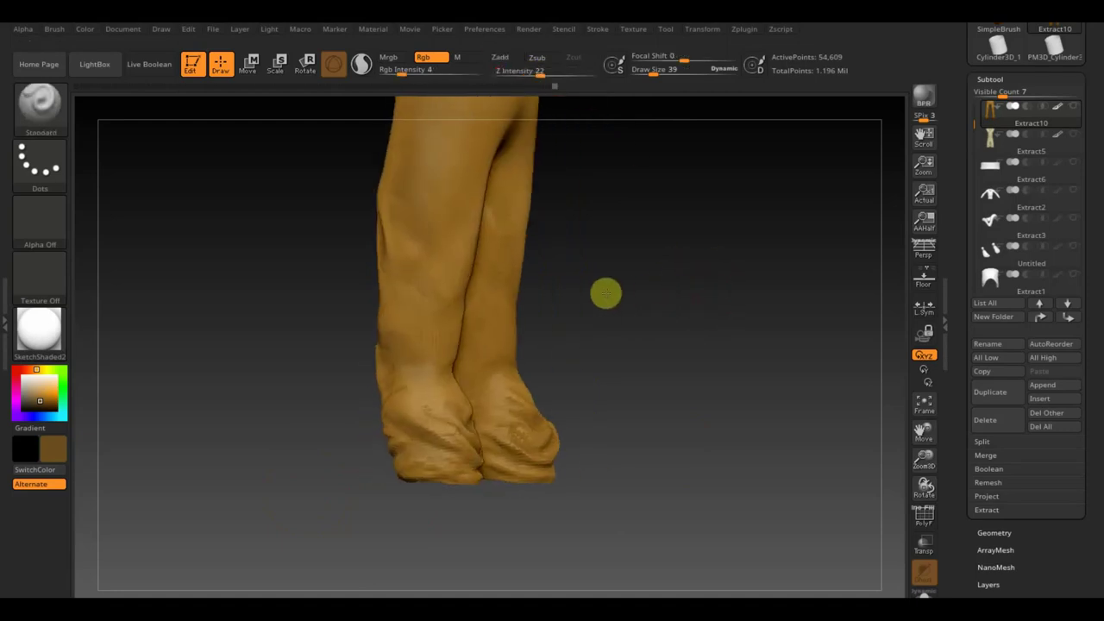
pyautogui.moveTo(690, 290)
pyautogui.keyDown('alt'); pyautogui.mouseDown()
pyautogui.moveTo(675, 276)
pyautogui.moveTo(663, 299)
pyautogui.moveTo(781, 311)
pyautogui.moveTo(729, 311)
pyautogui.moveTo(679, 267)
pyautogui.moveTo(696, 380)
pyautogui.mouseUp(); pyautogui.keyUp('alt')
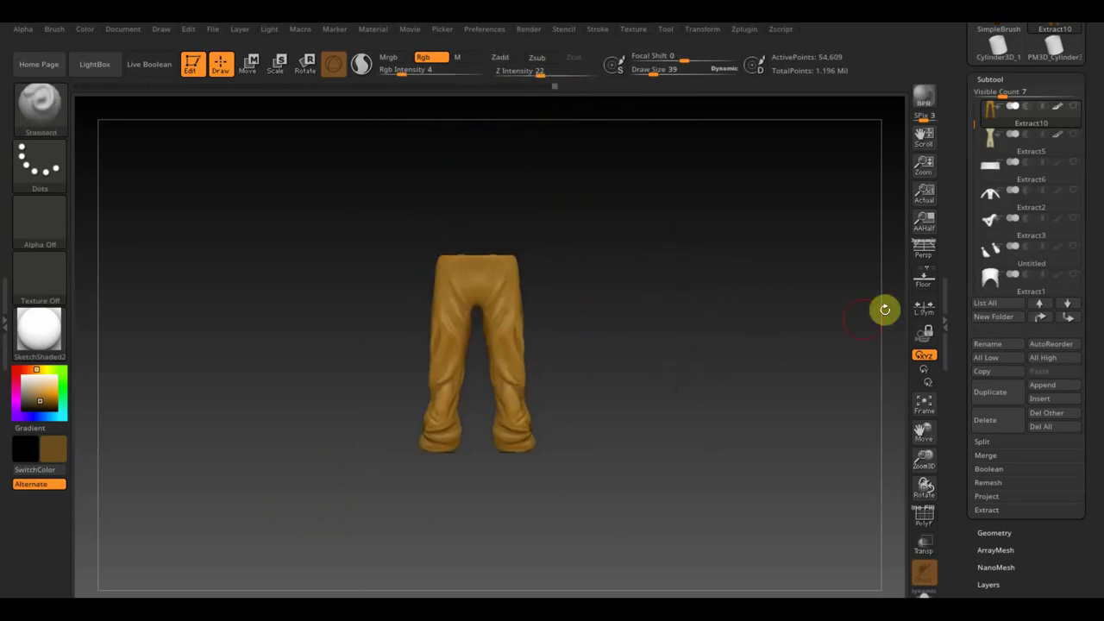
# Make all subtools visible, select the Extract12 robe subtool, and frame the whole hooded figure
pyautogui.keyDown('shift'); pyautogui.click(1074, 109); pyautogui.keyUp('shift')
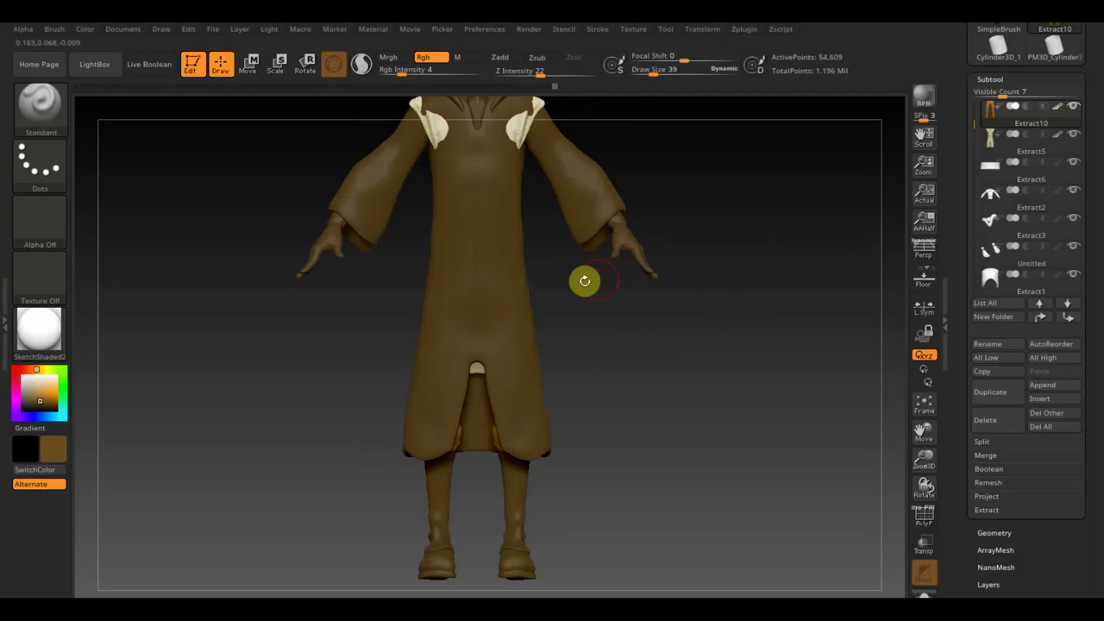
pyautogui.click(1069, 211)
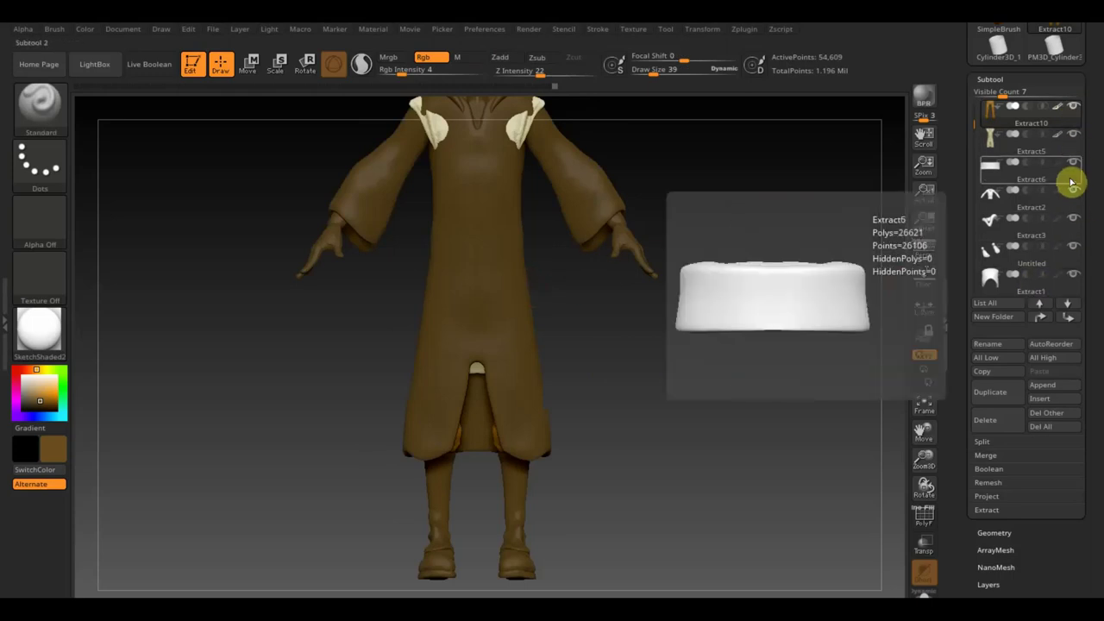
pyautogui.click(1073, 235)
pyautogui.click(1071, 247)
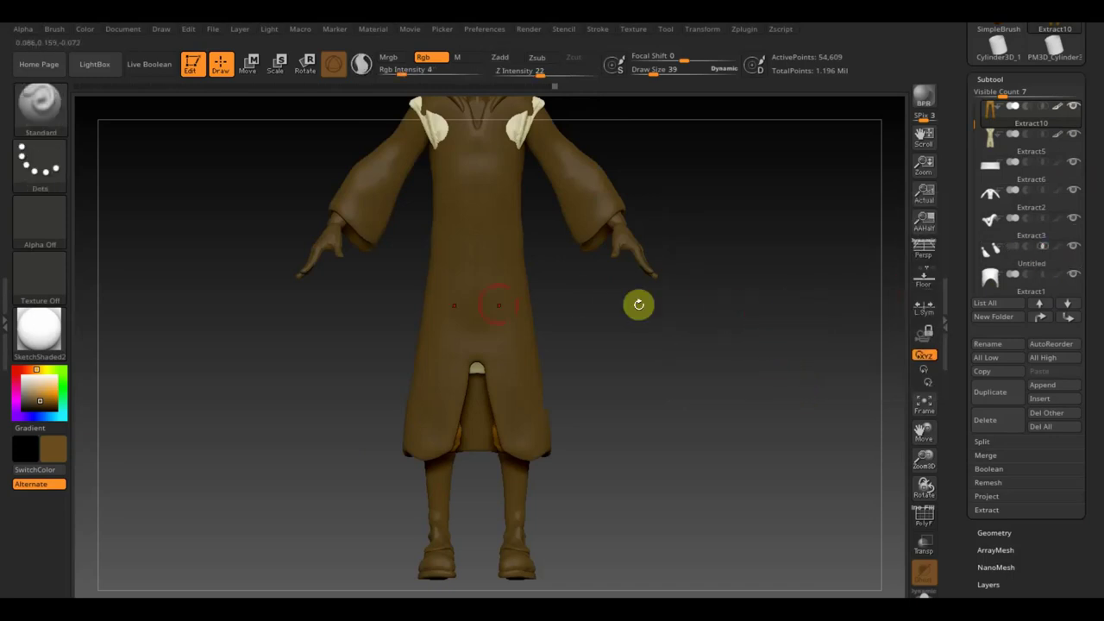
pyautogui.keyDown('alt'); pyautogui.click(482, 261); pyautogui.keyUp('alt')
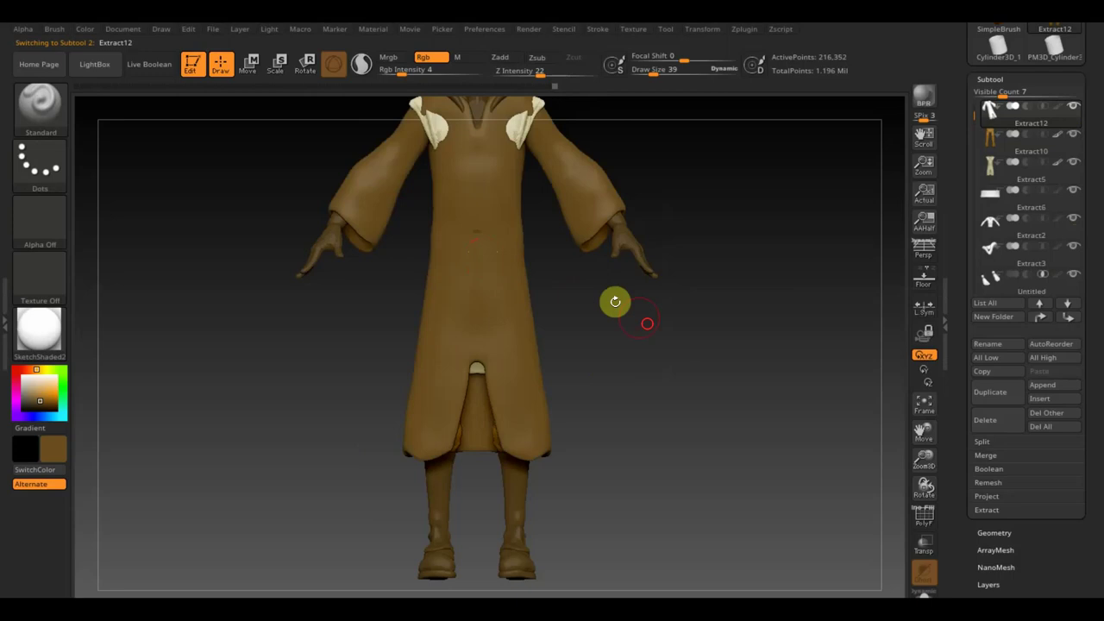
pyautogui.moveTo(616, 301)
pyautogui.mouseDown()
pyautogui.moveTo(645, 428)
pyautogui.moveTo(633, 402)
pyautogui.moveTo(626, 412)
pyautogui.moveTo(565, 374)
pyautogui.mouseUp()
pyautogui.click(447, 377)
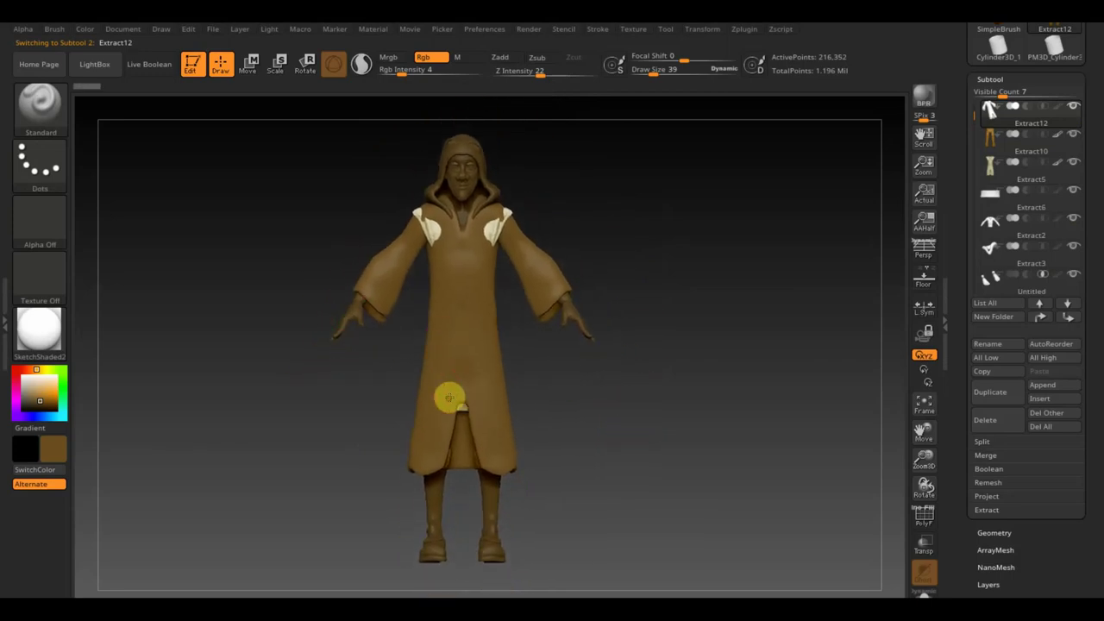
pyautogui.moveTo(462, 392); pyautogui.dragTo(464, 423)
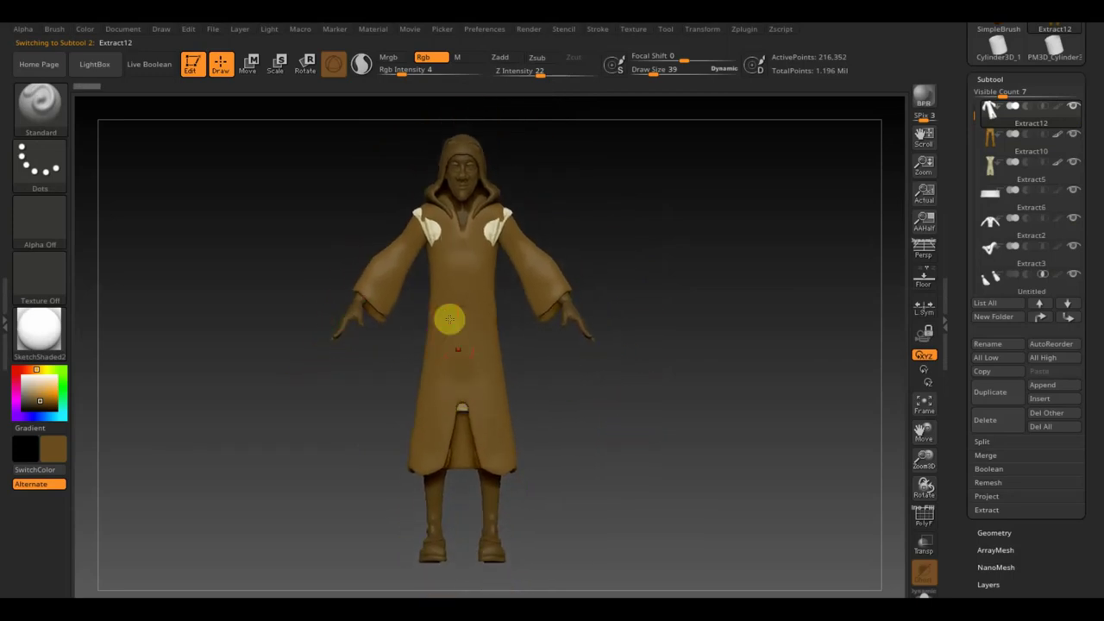
pyautogui.click(639, 33)
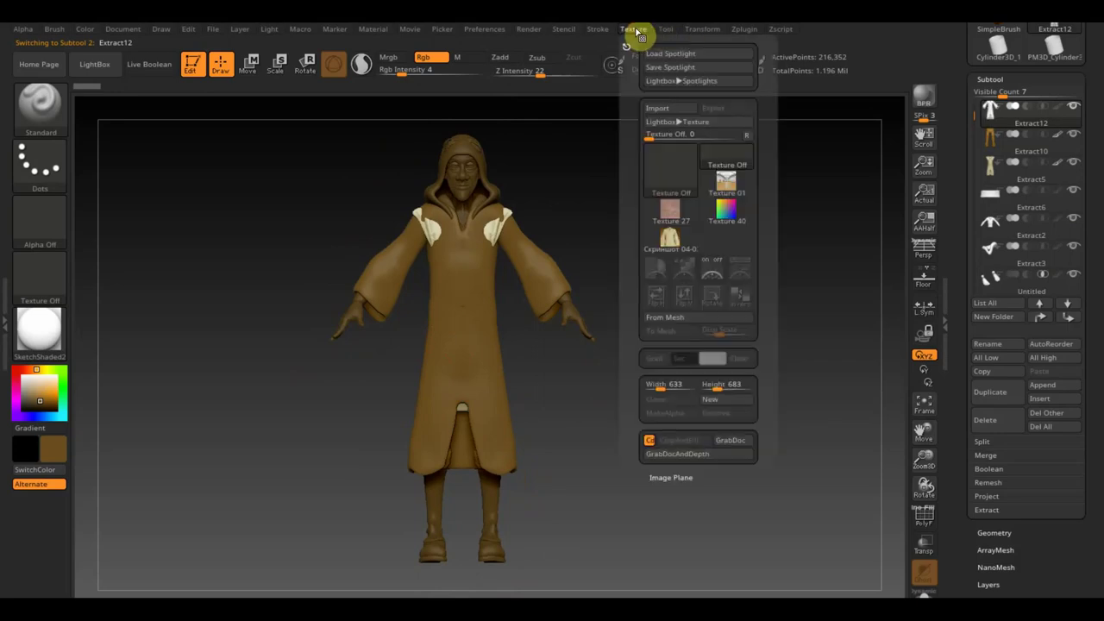
pyautogui.click(669, 118)
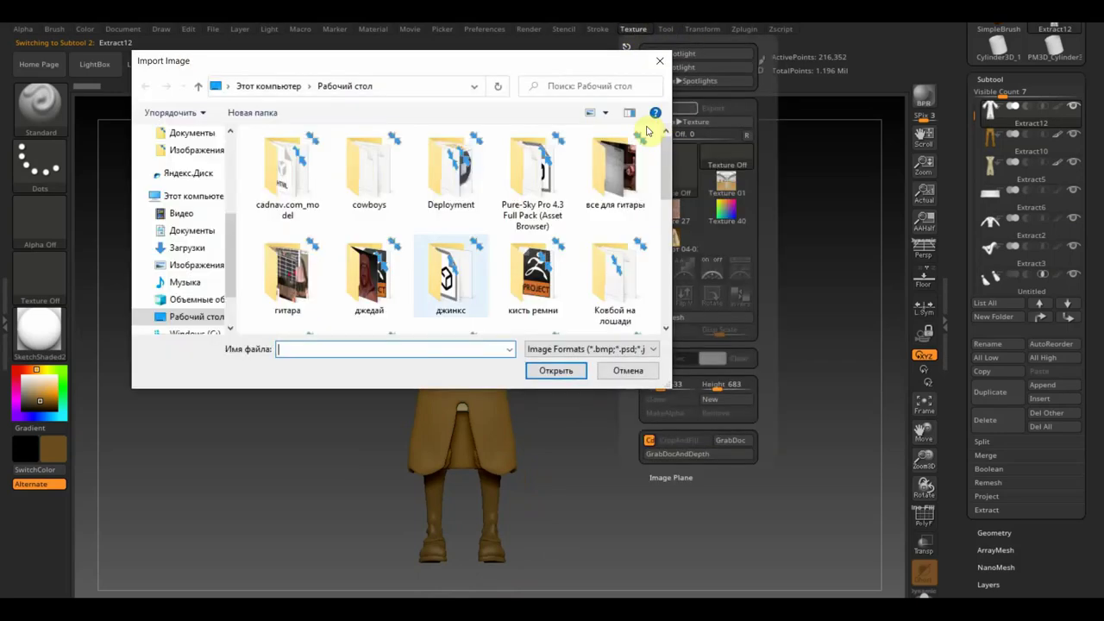
pyautogui.click(379, 297)
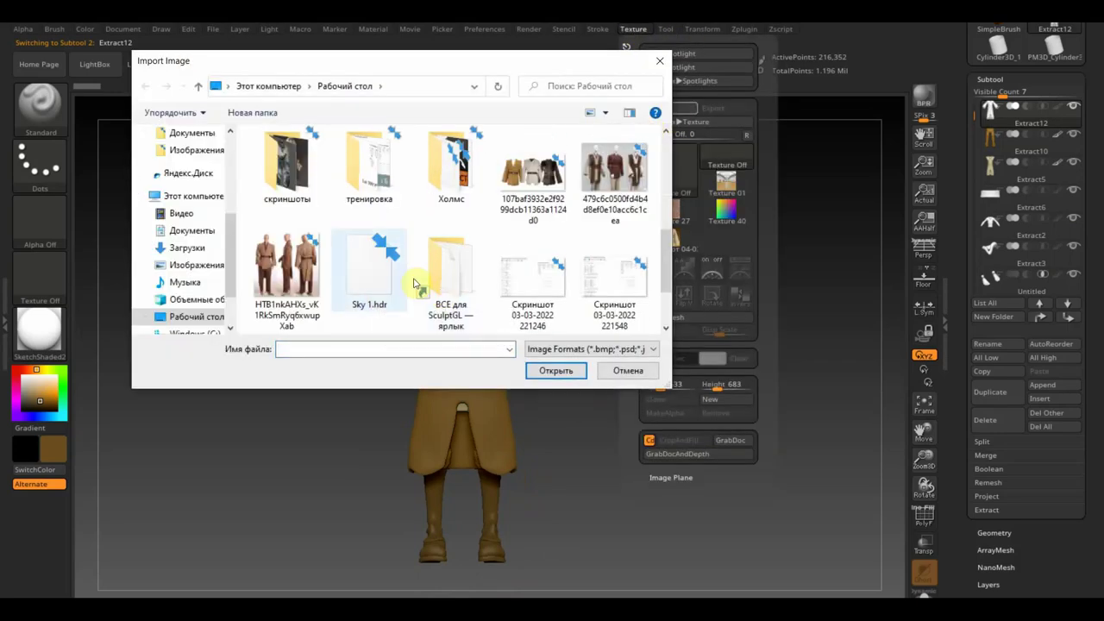
pyautogui.scroll(-2, 617, 179)
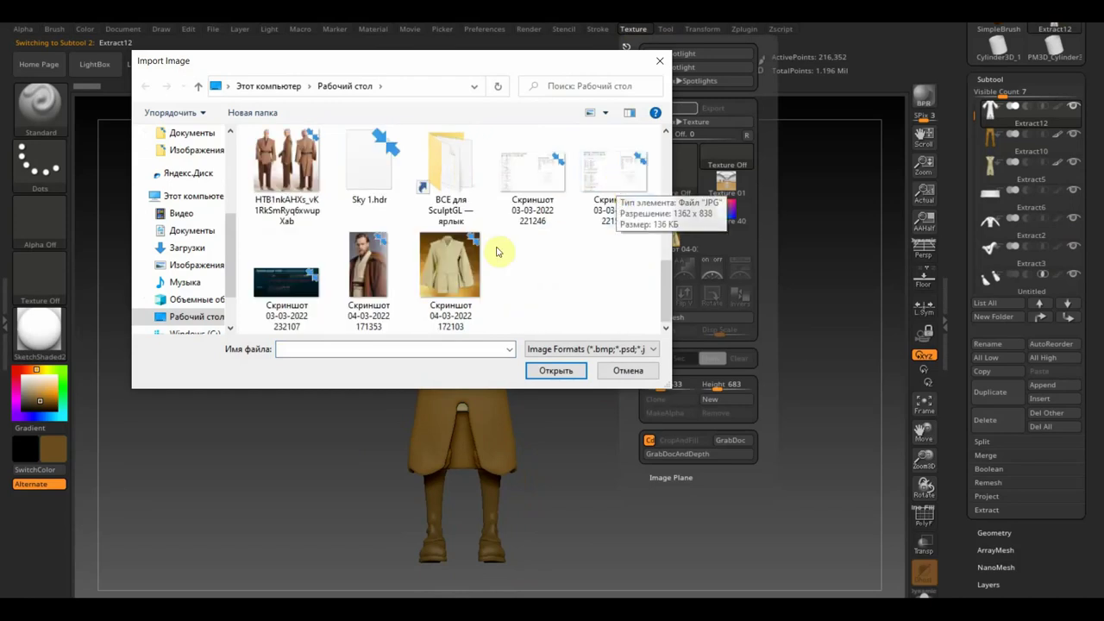
pyautogui.click(375, 287)
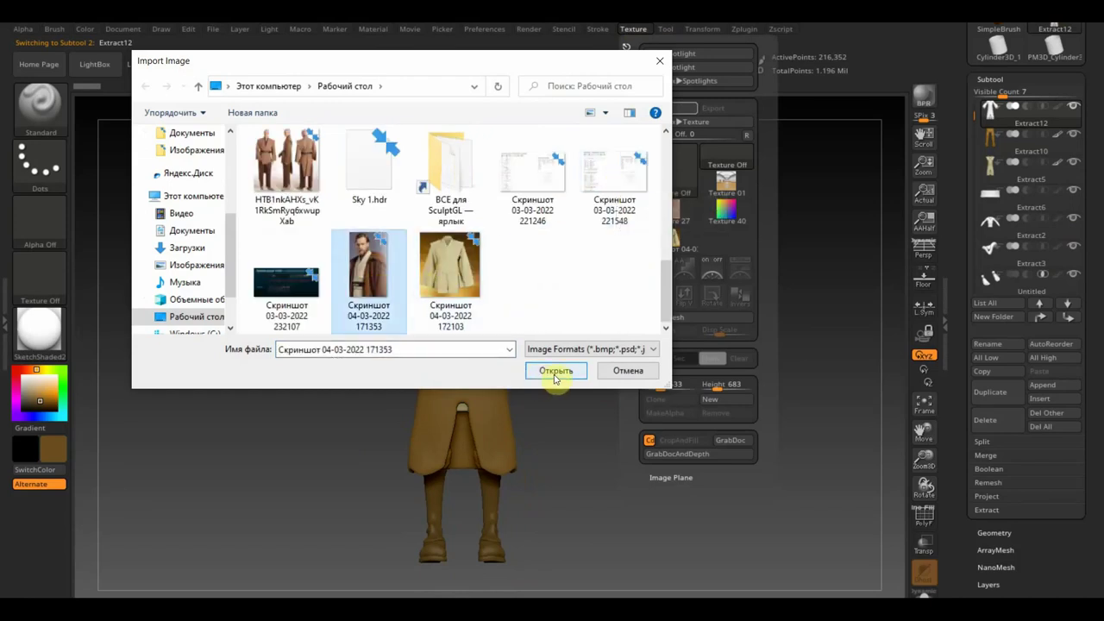
pyautogui.click(555, 375)
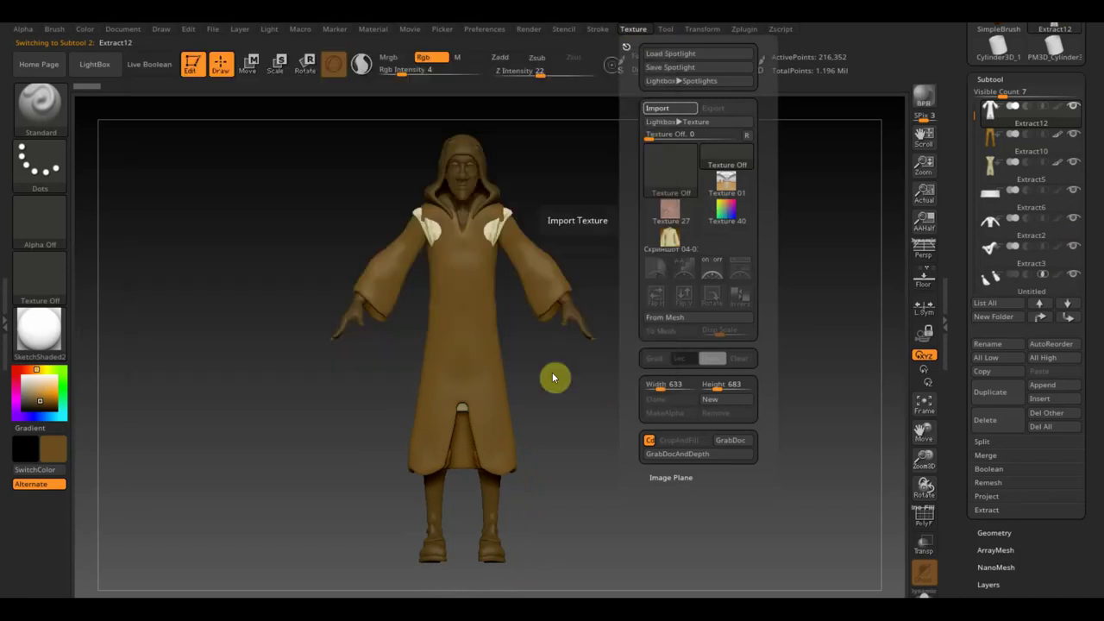
# Open the imported screenshot as a SpotLight overlay on the canvas
pyautogui.click(635, 30)
pyautogui.click(726, 238)
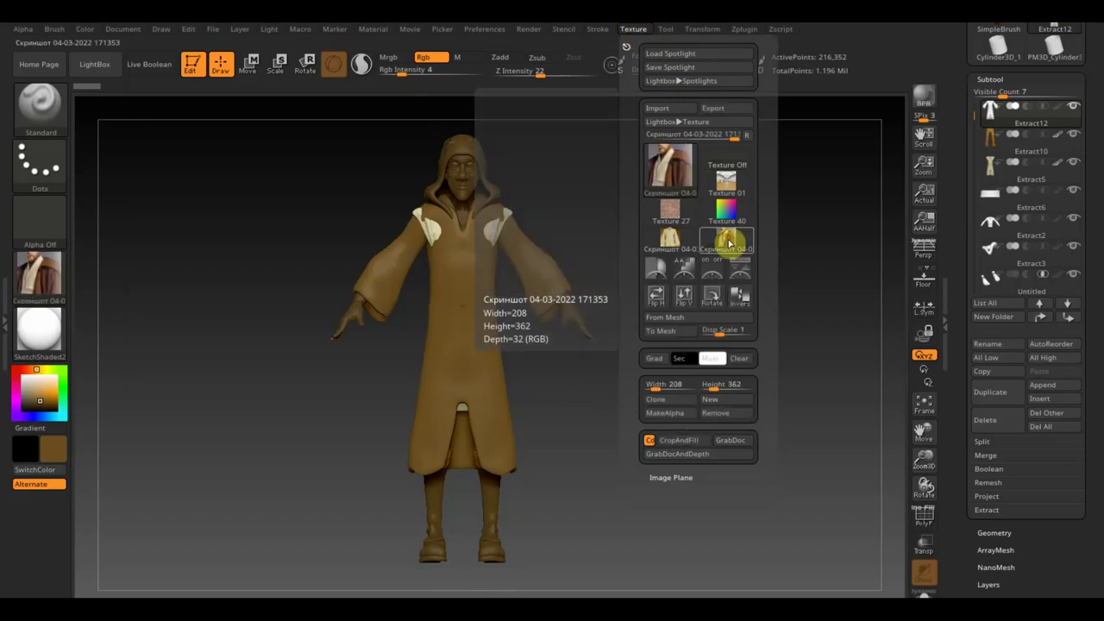
pyautogui.click(741, 276)
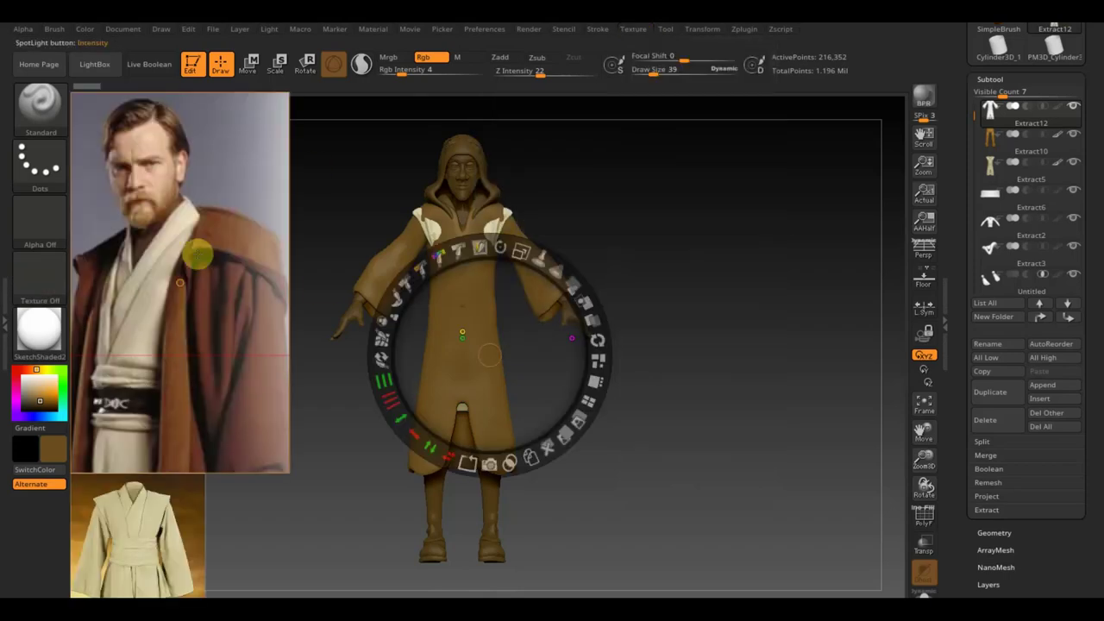
# Enlarge the reference photo over the model and mirror it horizontally with Flip H
pyautogui.moveTo(521, 255); pyautogui.dragTo(758, 349)
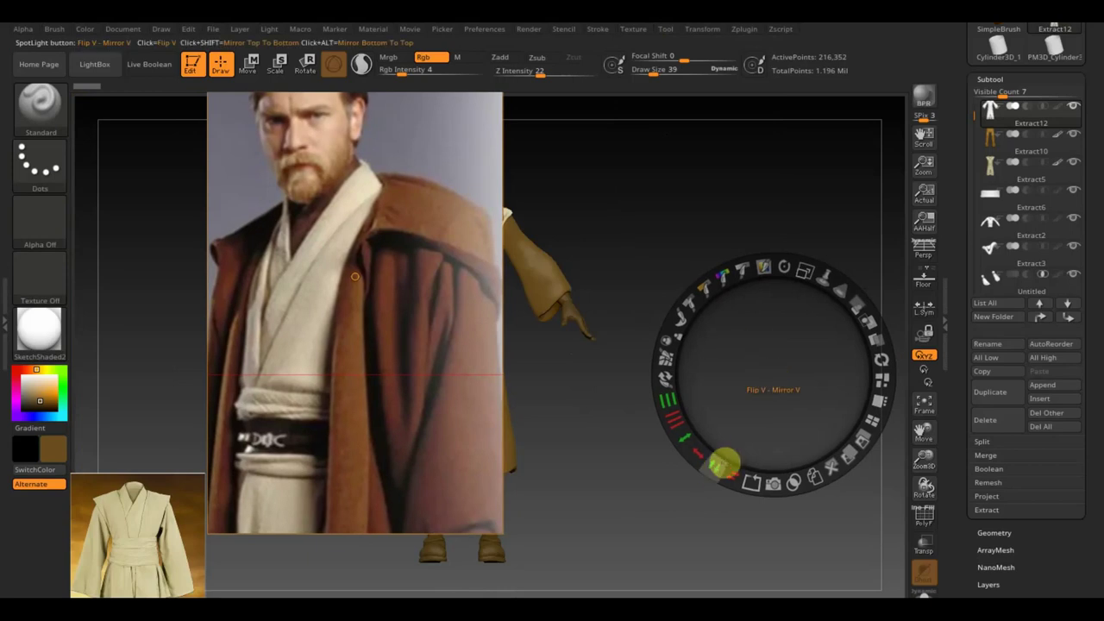
pyautogui.click(714, 470)
pyautogui.click(714, 470)
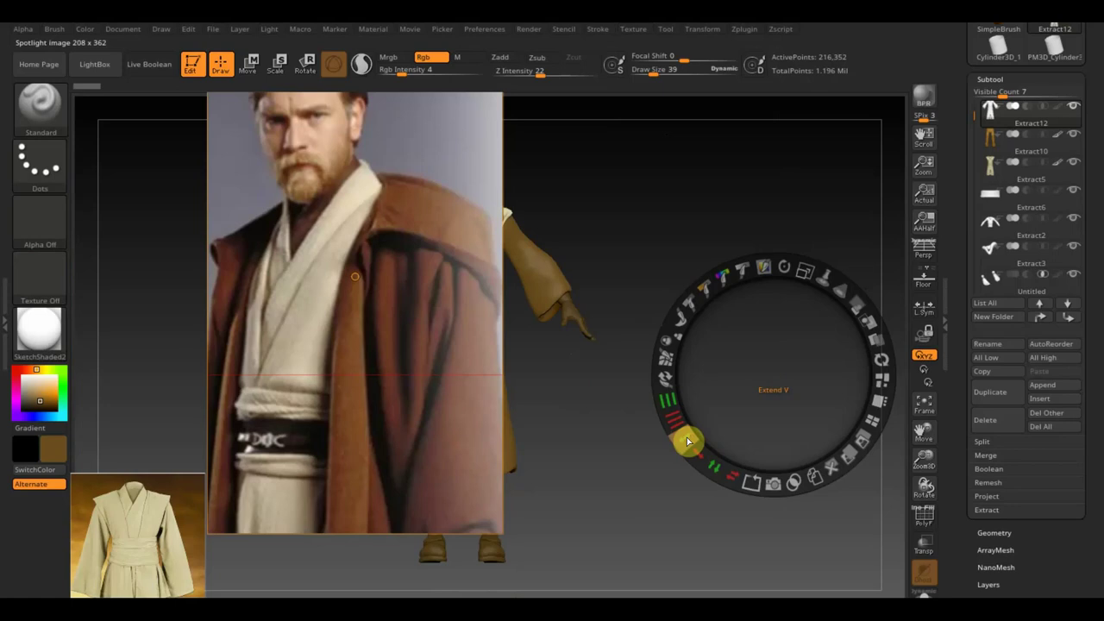
pyautogui.click(738, 477)
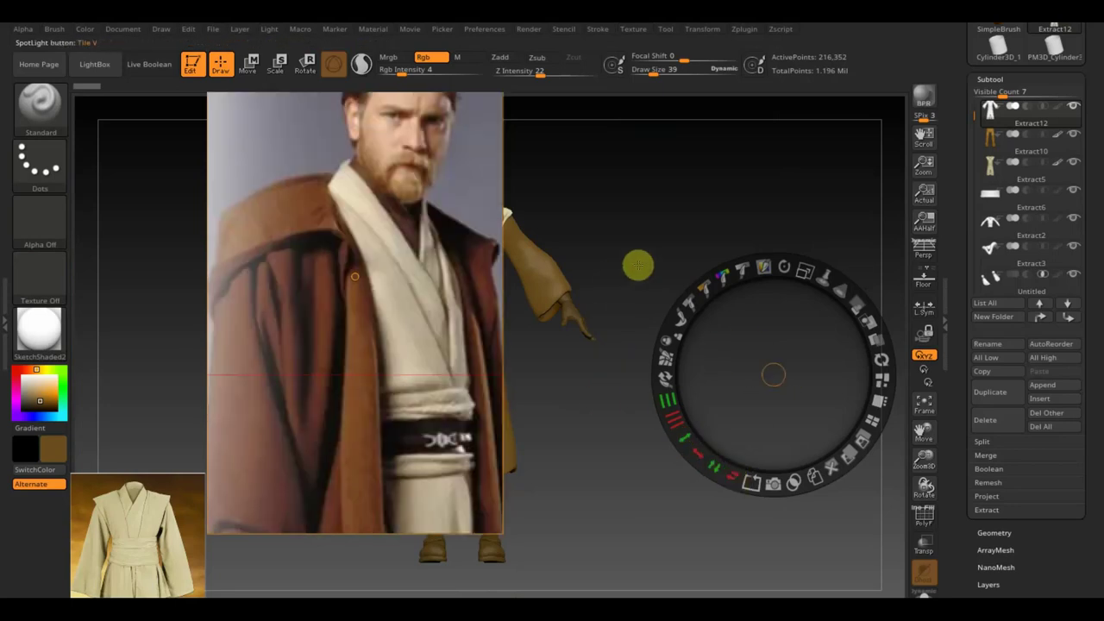
# Lower the photo's opacity to line up the model beneath it, then restore full opacity
pyautogui.click(860, 306)
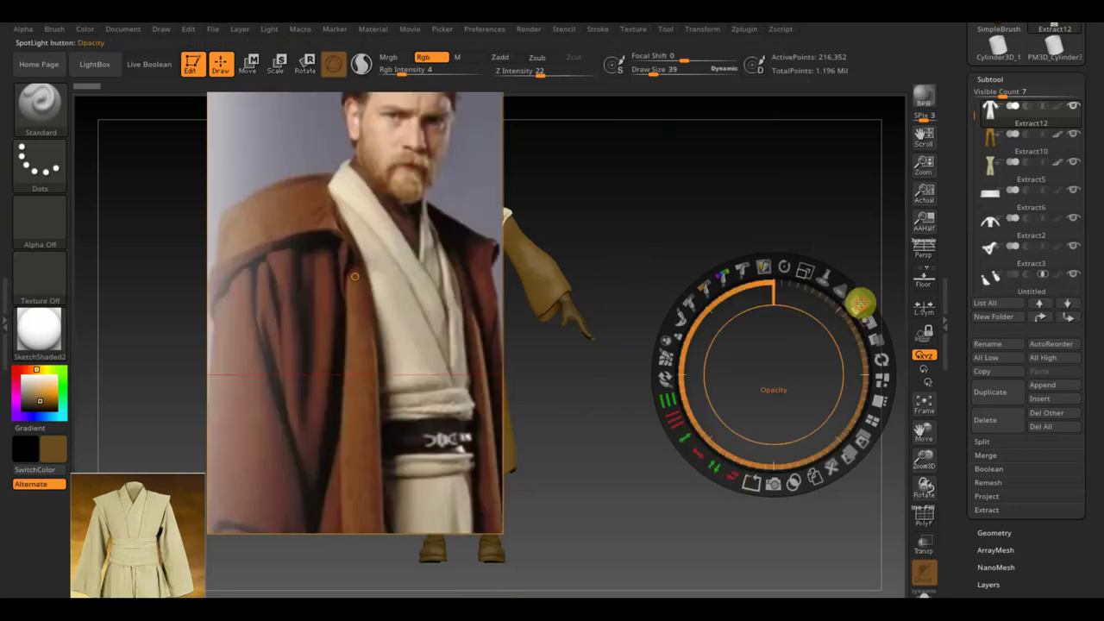
pyautogui.moveTo(861, 304); pyautogui.dragTo(751, 235)
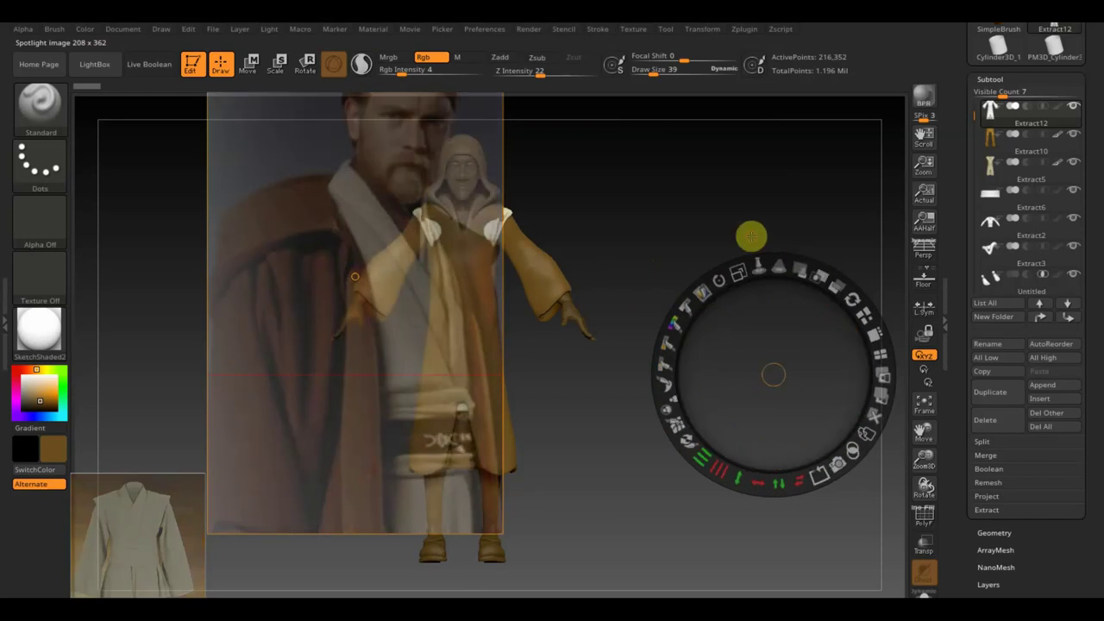
pyautogui.press('z')
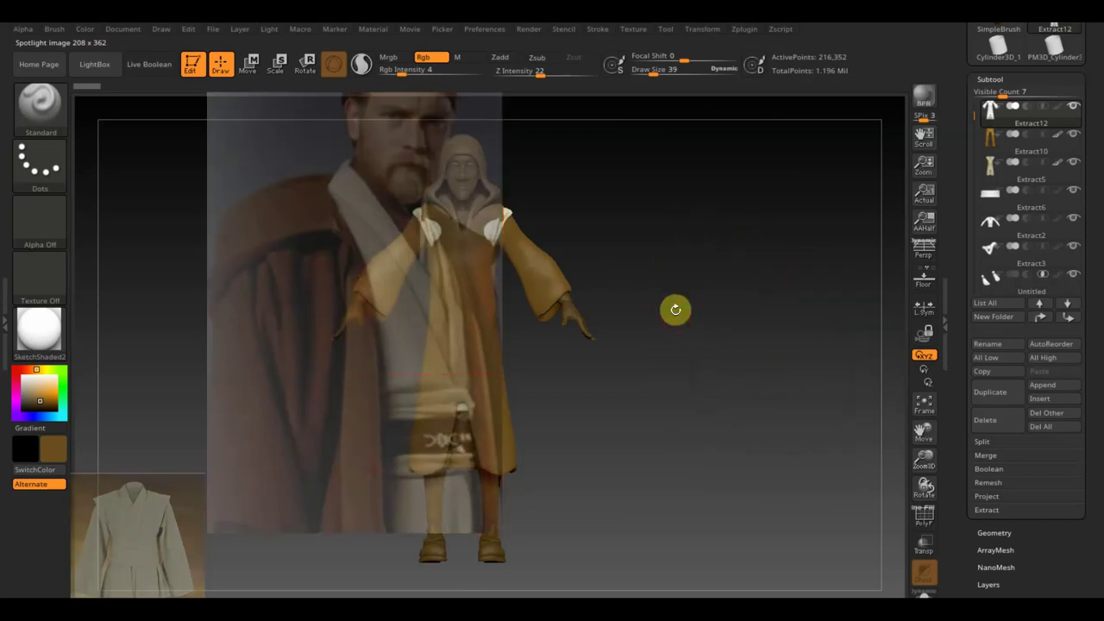
pyautogui.moveTo(673, 308)
pyautogui.keyDown('ctrl'); pyautogui.mouseDown(button='right')
pyautogui.moveTo(762, 384)
pyautogui.moveTo(747, 542)
pyautogui.mouseUp(button='right'); pyautogui.keyUp('ctrl')
pyautogui.moveTo(781, 424)
pyautogui.mouseDown(button='right')
pyautogui.moveTo(696, 414)
pyautogui.moveTo(787, 406)
pyautogui.moveTo(765, 417)
pyautogui.mouseUp(button='right')
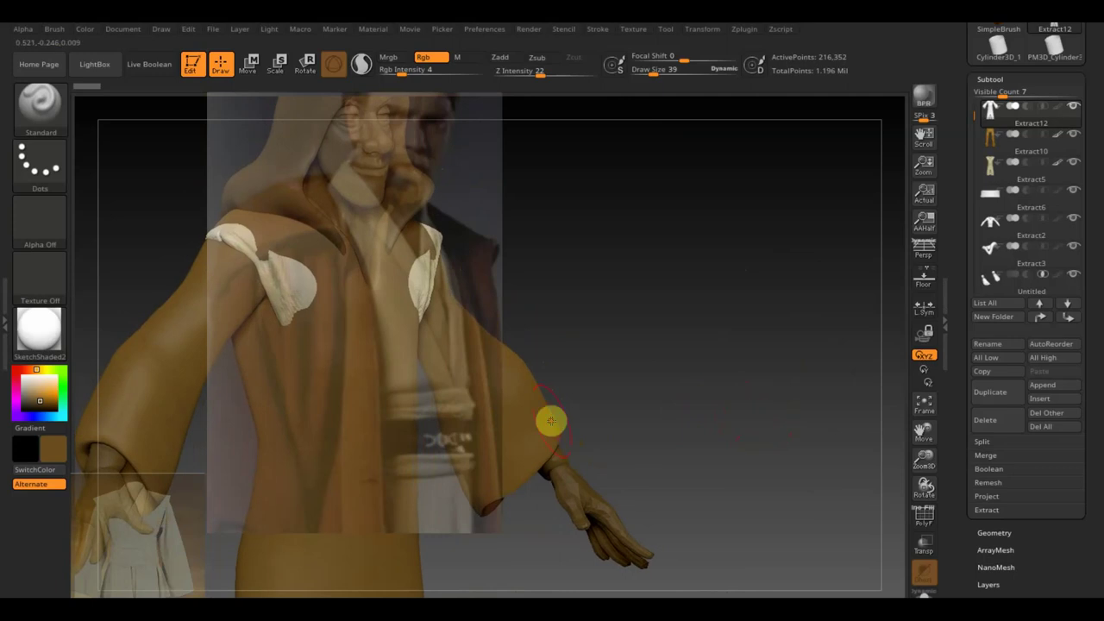
pyautogui.press('z')
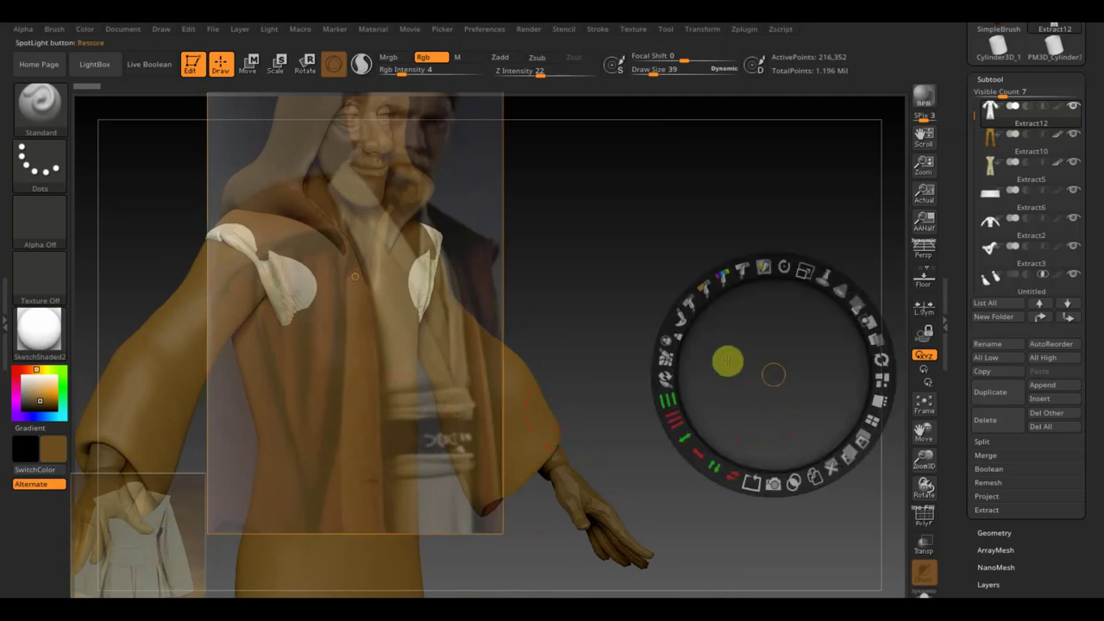
pyautogui.moveTo(859, 302); pyautogui.dragTo(879, 394)
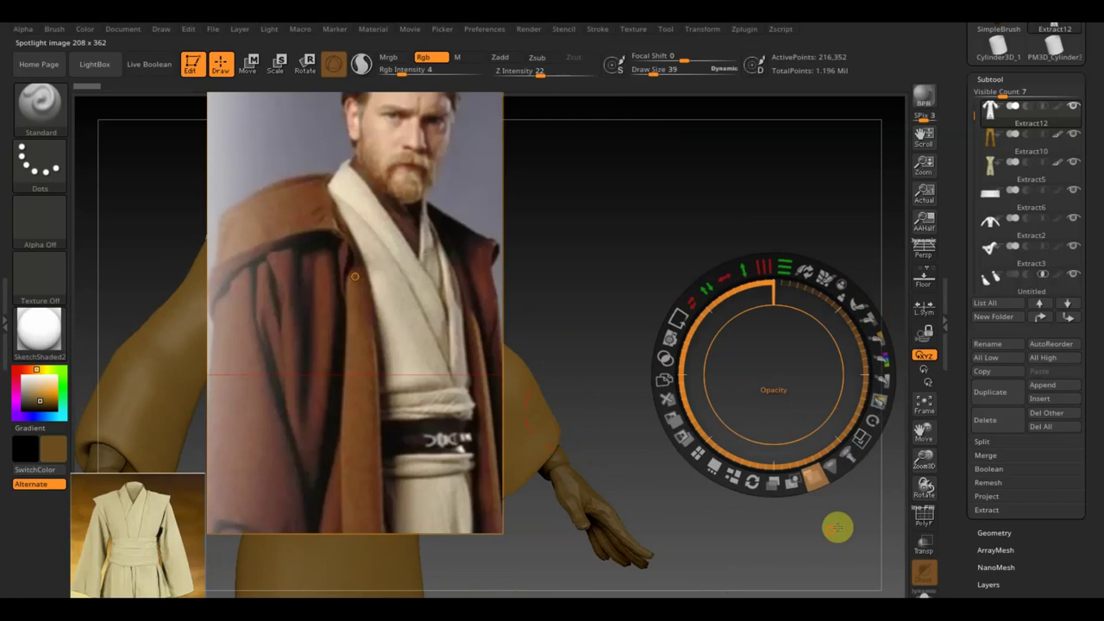
pyautogui.press('z')
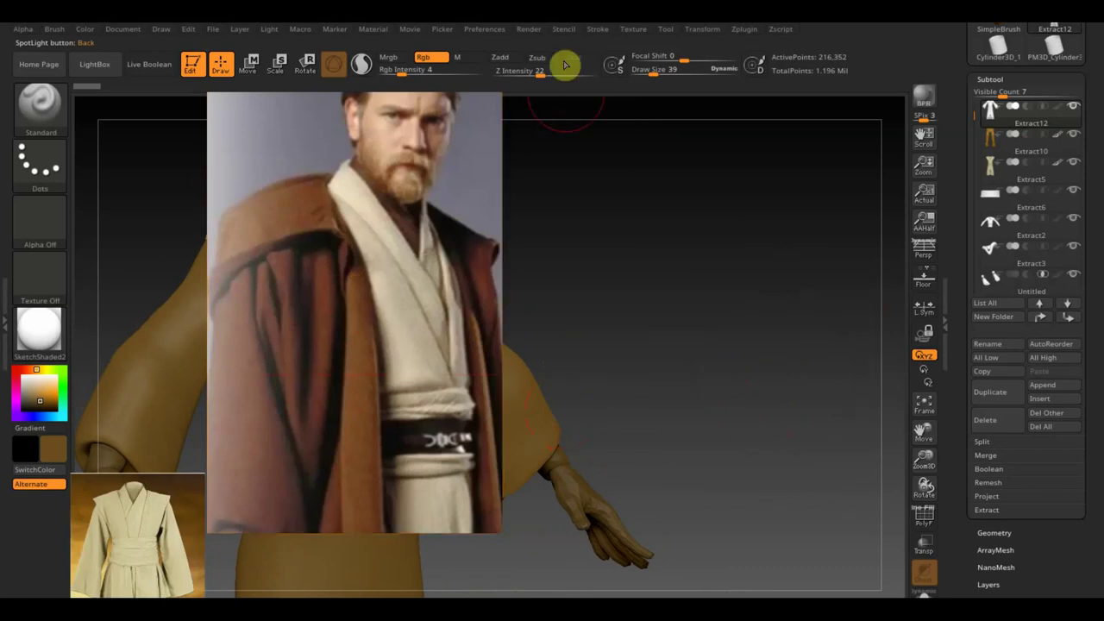
# At Draw Size 122, paint the photo's colours onto the robe front through SpotLight
pyautogui.moveTo(659, 69); pyautogui.dragTo(664, 69)
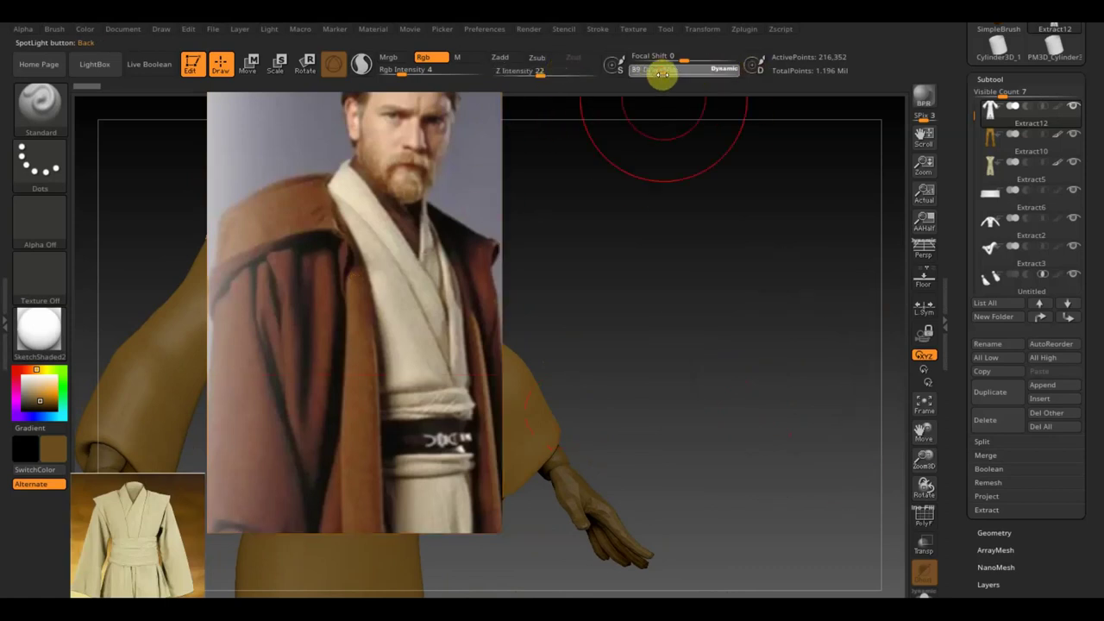
pyautogui.moveTo(333, 295); pyautogui.dragTo(243, 502)
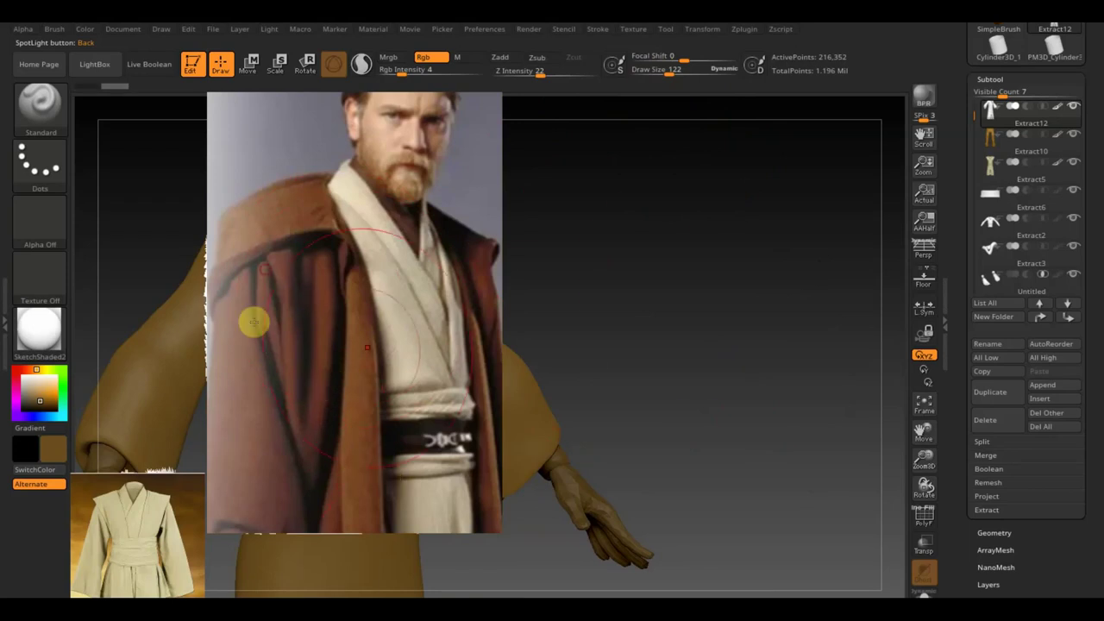
pyautogui.hotkey('shift', 'z')
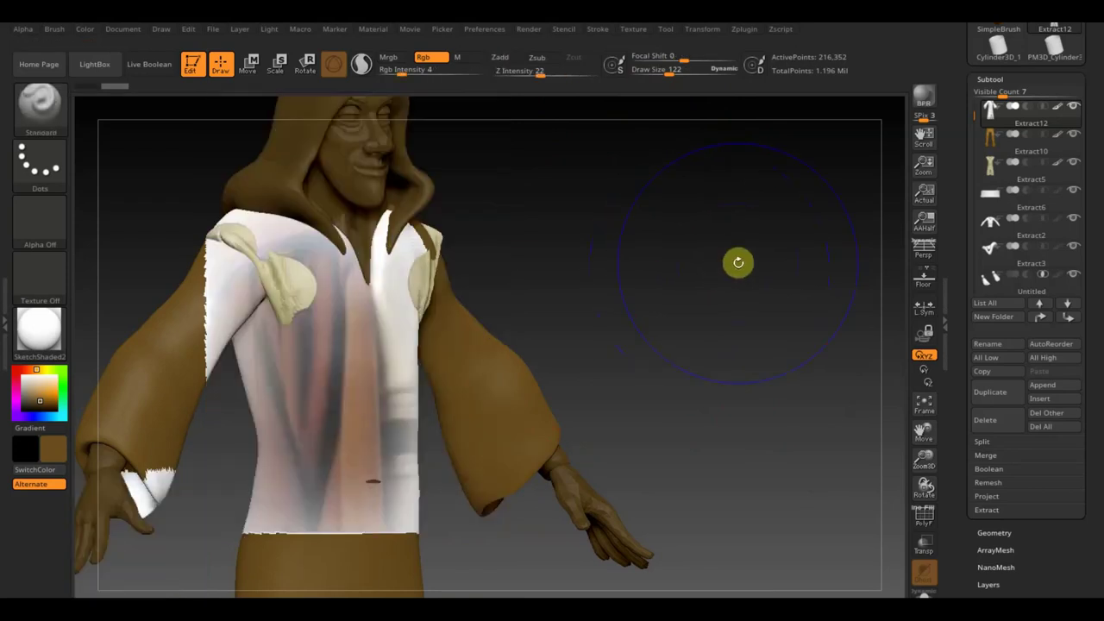
pyautogui.hotkey('shift', 'z')
# Raise Rgb Intensity to 100 and compare the painted robe with the reference shown and hidden
pyautogui.moveTo(382, 70); pyautogui.dragTo(406, 69)
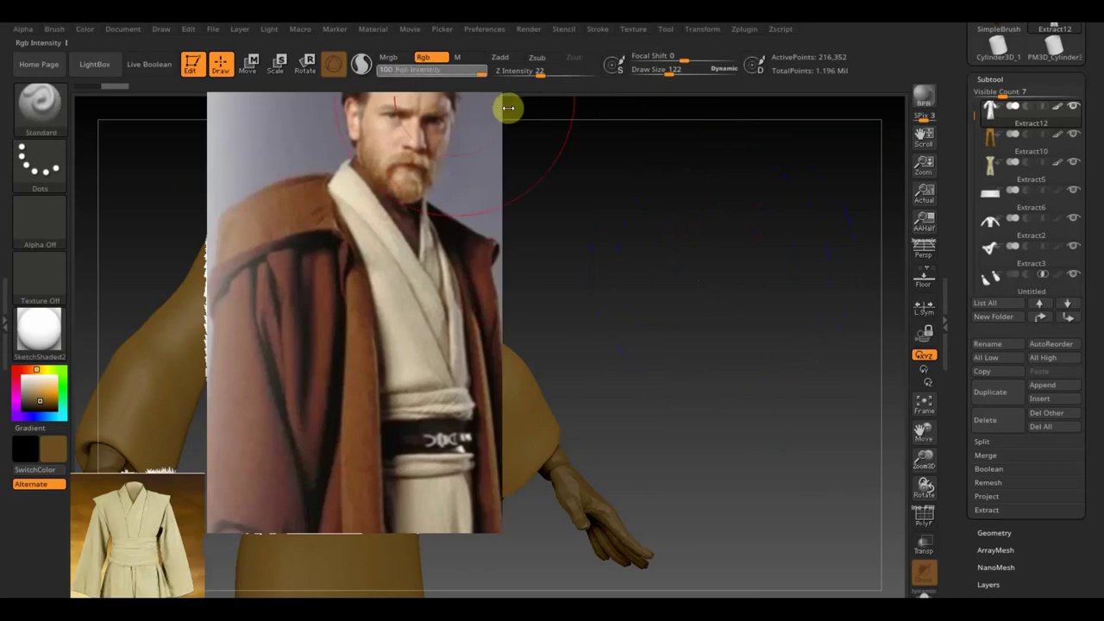
pyautogui.press('Escape')
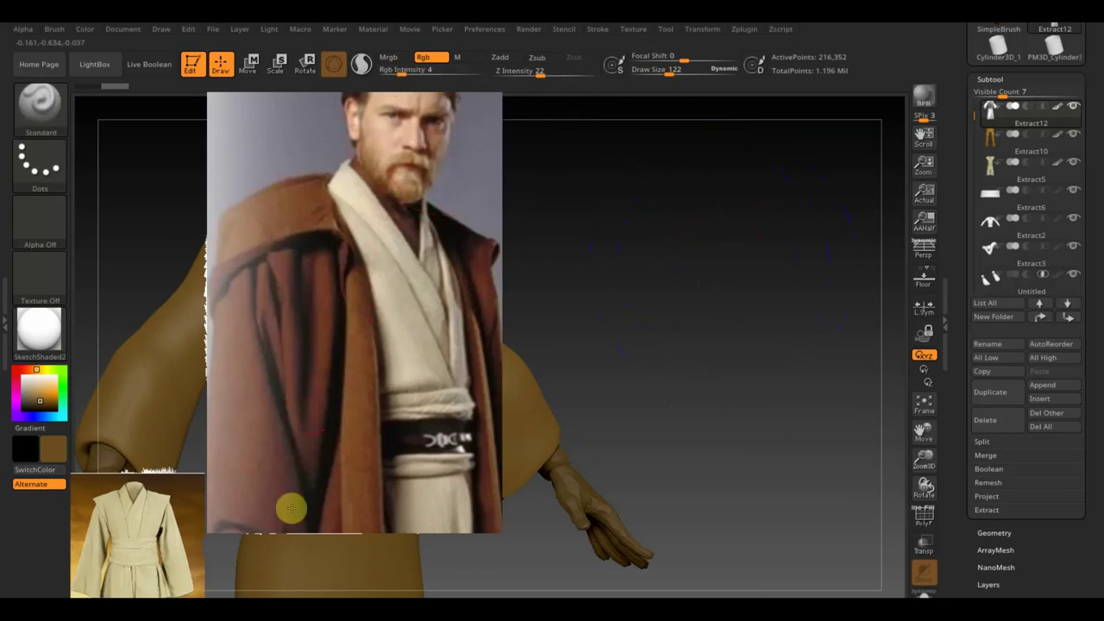
pyautogui.press('shift')
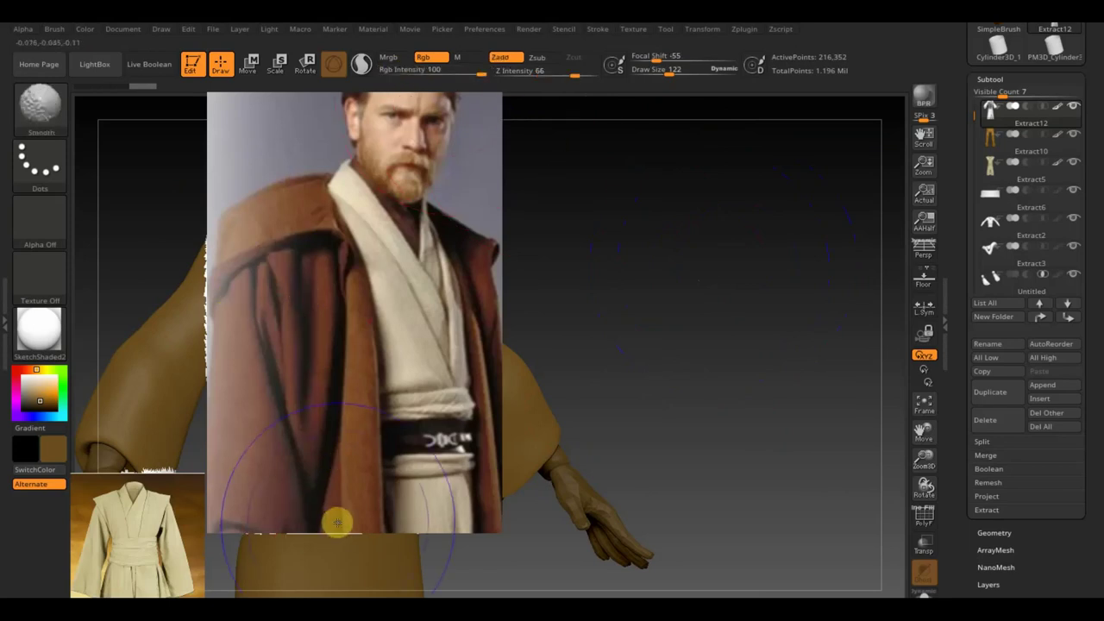
pyautogui.hotkey('shift', 'z')
pyautogui.moveTo(714, 430)
pyautogui.mouseDown()
pyautogui.moveTo(691, 433)
pyautogui.moveTo(747, 405)
pyautogui.moveTo(737, 402)
pyautogui.mouseUp()
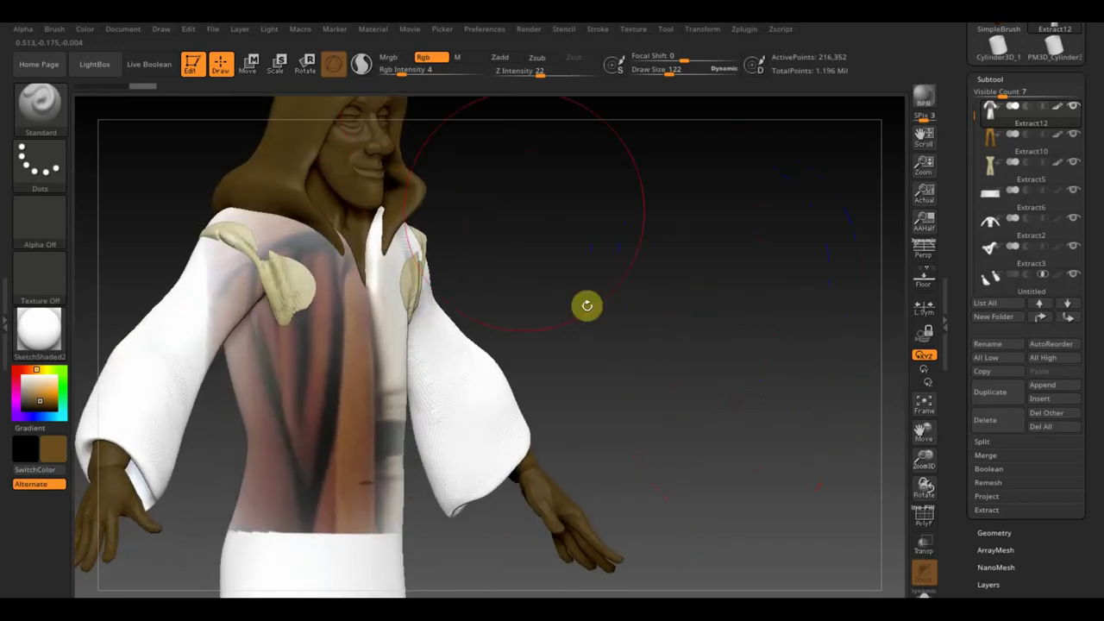
pyautogui.moveTo(415, 75); pyautogui.dragTo(482, 87)
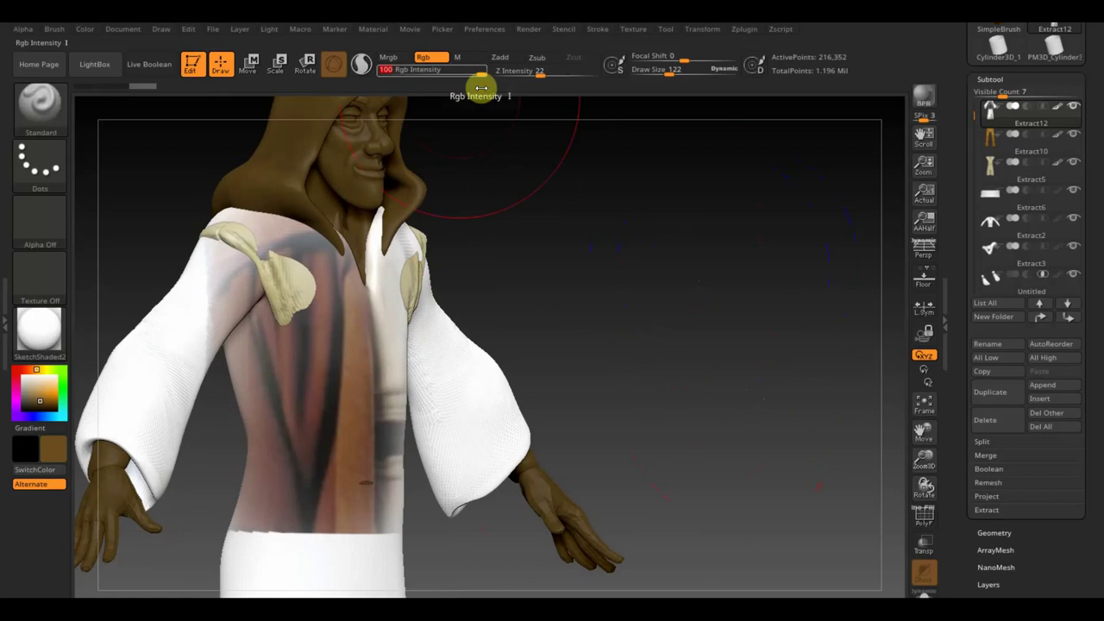
pyautogui.hotkey('shift', 'z')
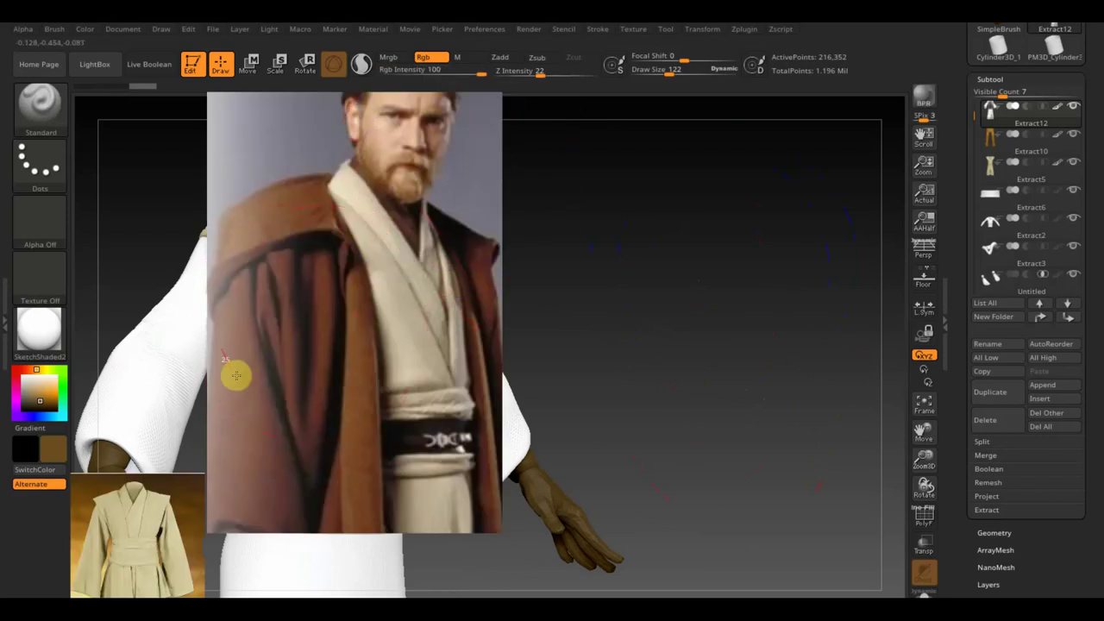
pyautogui.hotkey('shift', 'z')
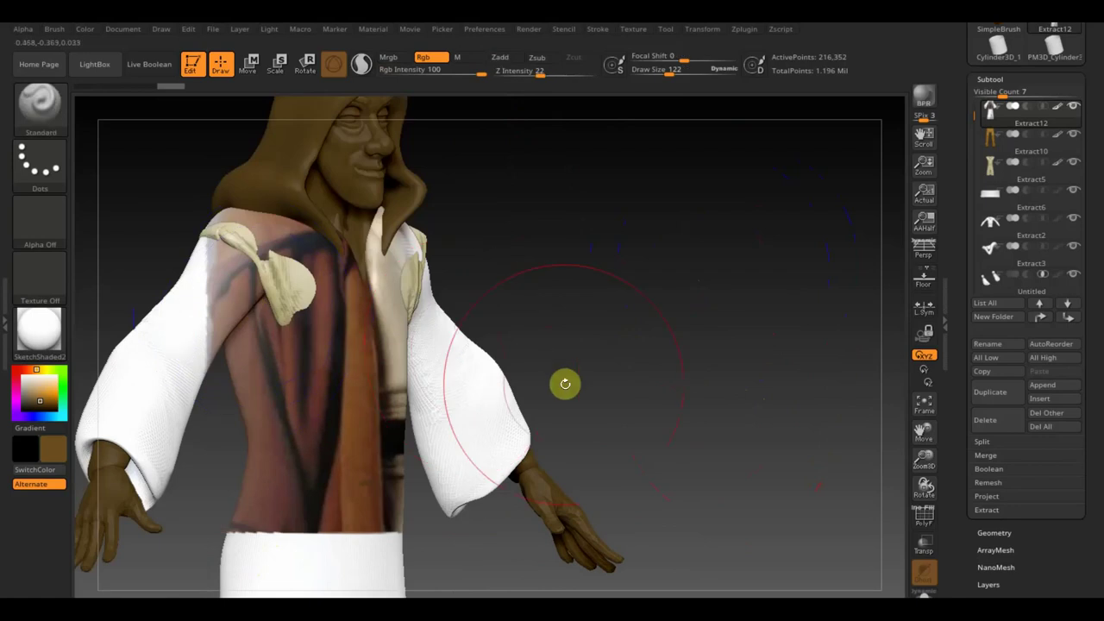
pyautogui.moveTo(629, 369); pyautogui.dragTo(607, 374)
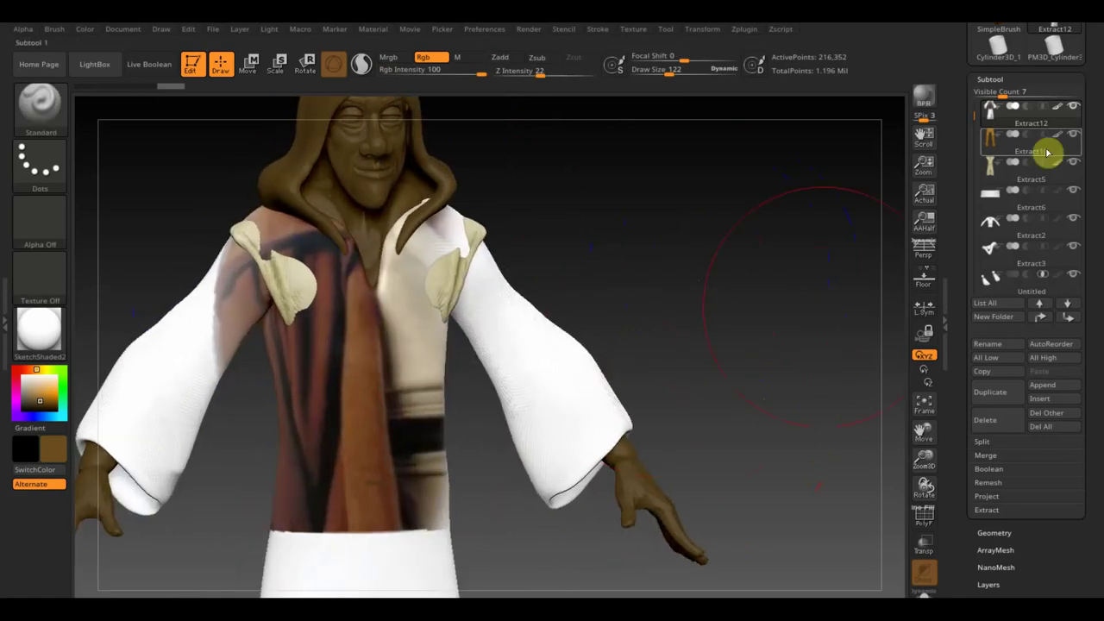
# Hide the cream shoulder pads and mirror the painted robe onto the other side
pyautogui.click(1074, 162)
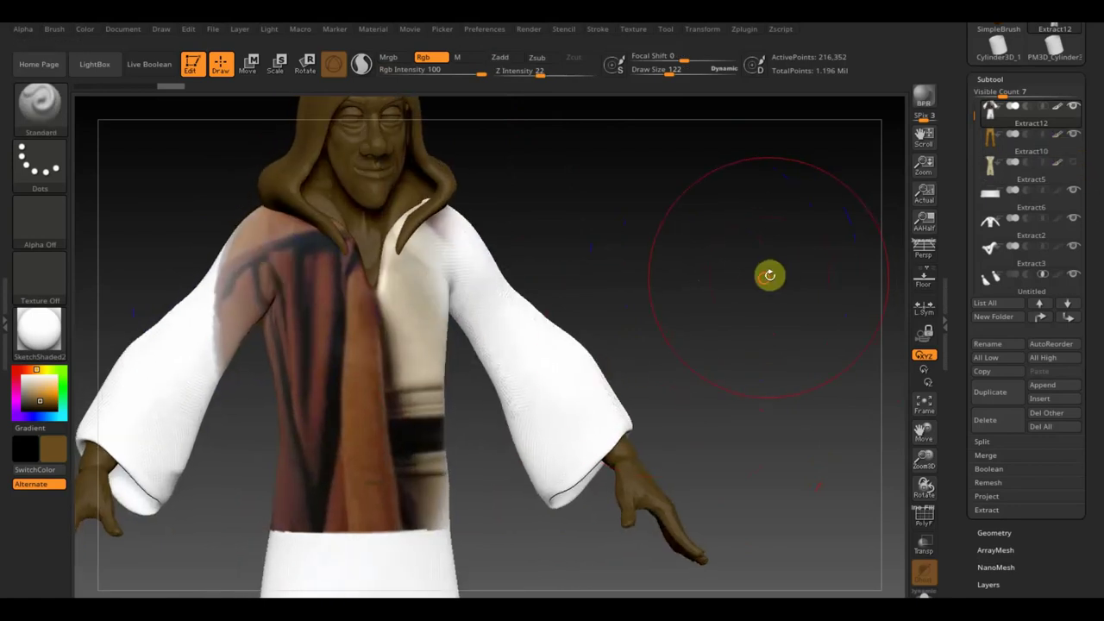
pyautogui.moveTo(769, 276); pyautogui.dragTo(747, 268)
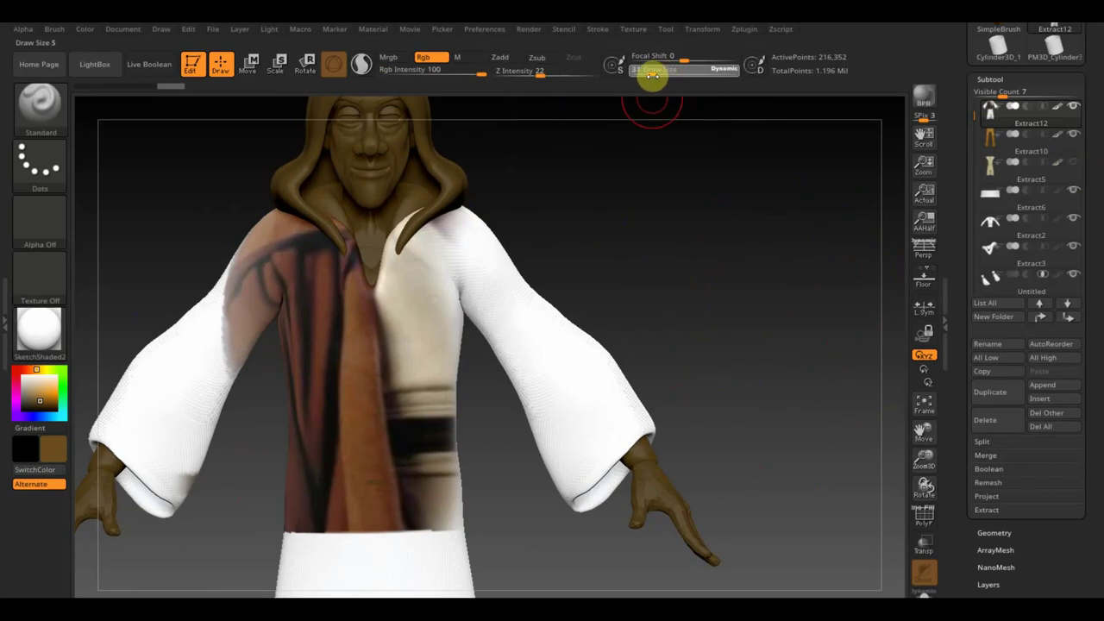
pyautogui.moveTo(1074, 552); pyautogui.dragTo(1015, 454)
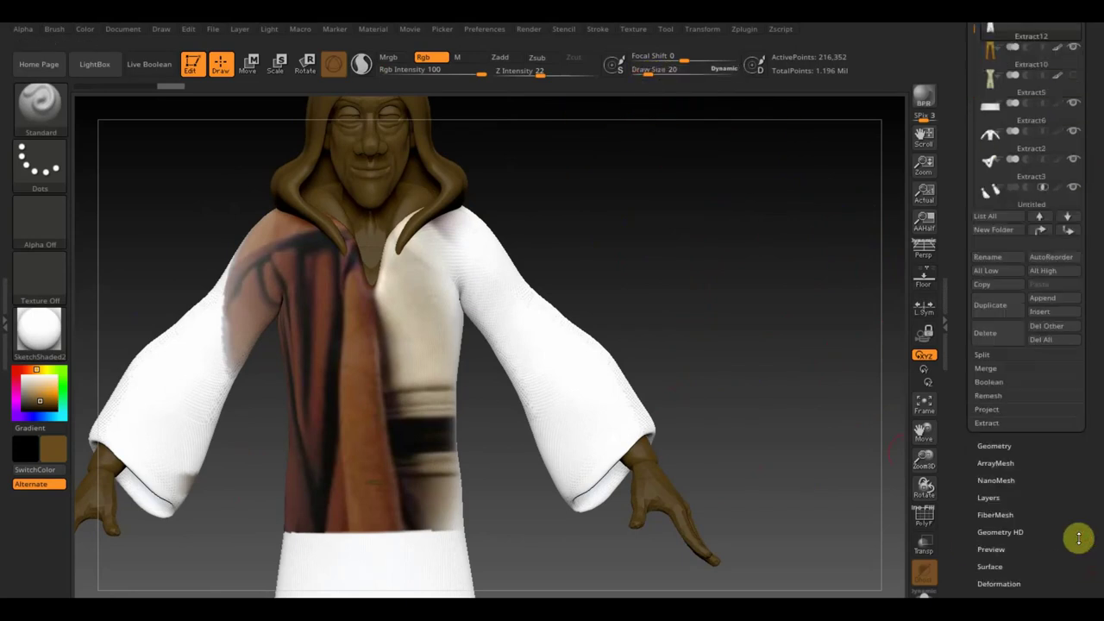
pyautogui.click(1000, 429)
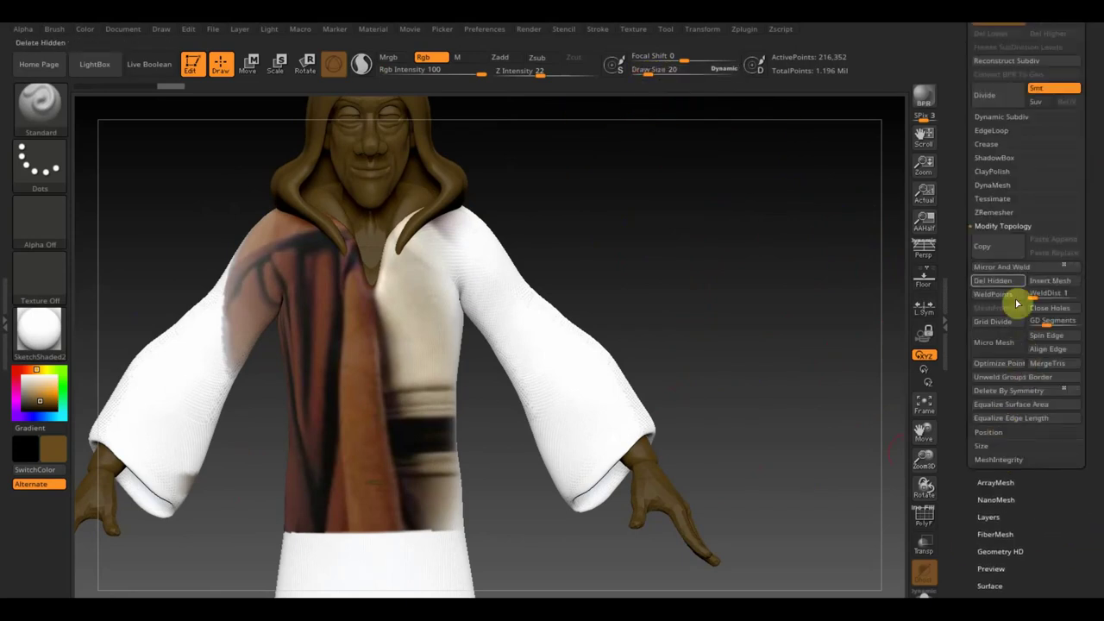
pyautogui.click(1018, 267)
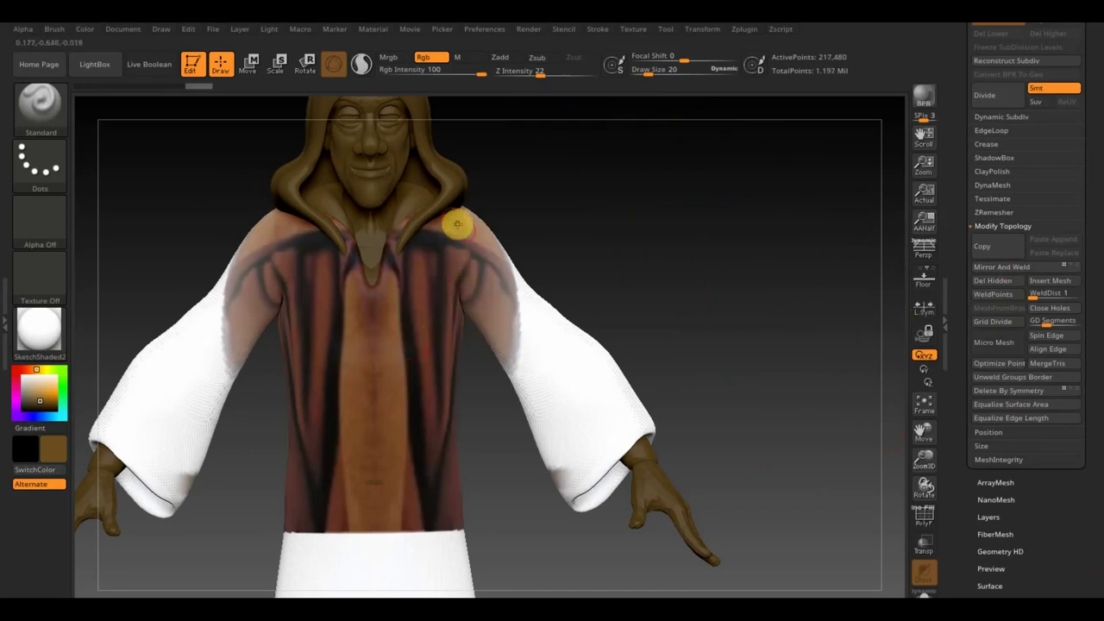
# Pick a reddish brown colour, inspect the robe's back, and open the sculpting brush list
pyautogui.press('c')
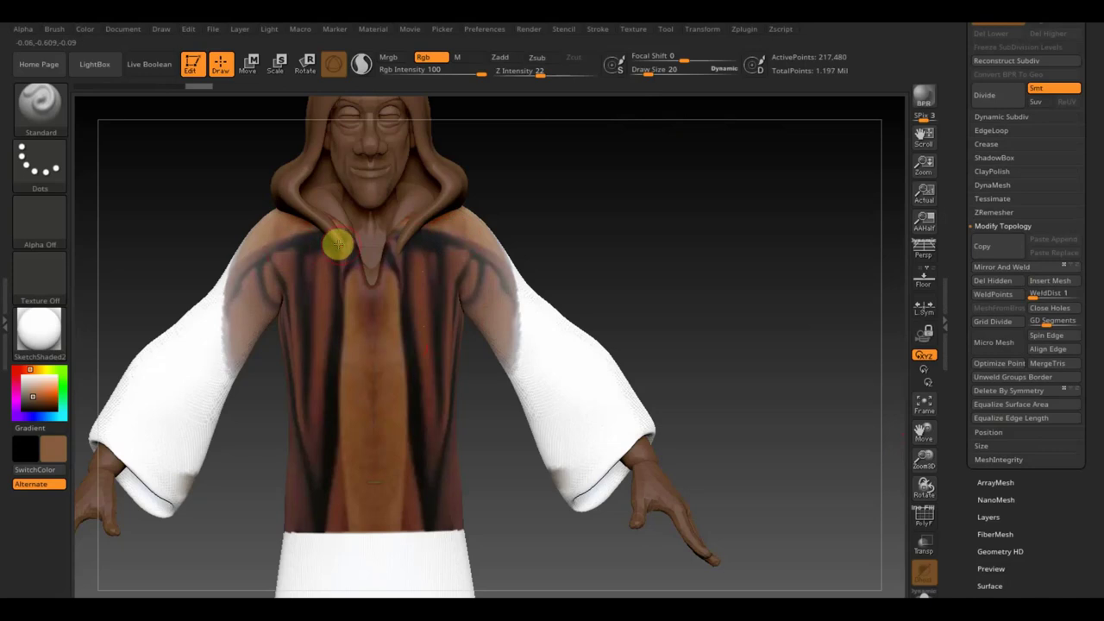
pyautogui.click(516, 284)
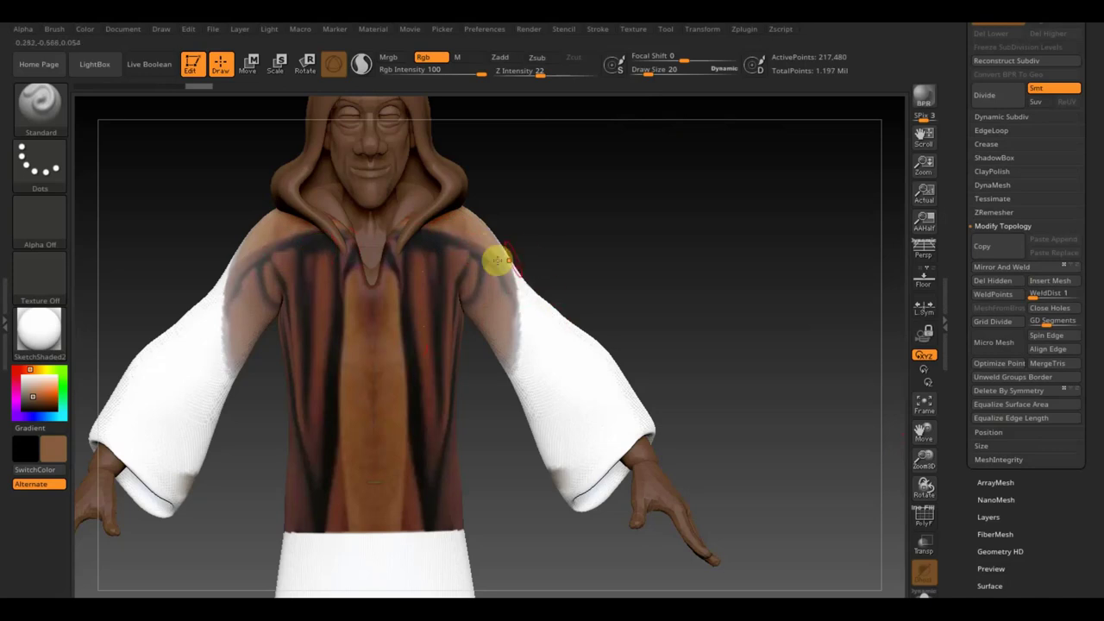
pyautogui.moveTo(569, 256)
pyautogui.mouseDown()
pyautogui.moveTo(492, 274)
pyautogui.moveTo(546, 276)
pyautogui.moveTo(631, 234)
pyautogui.moveTo(632, 257)
pyautogui.mouseUp()
pyautogui.moveTo(528, 349); pyautogui.dragTo(620, 288)
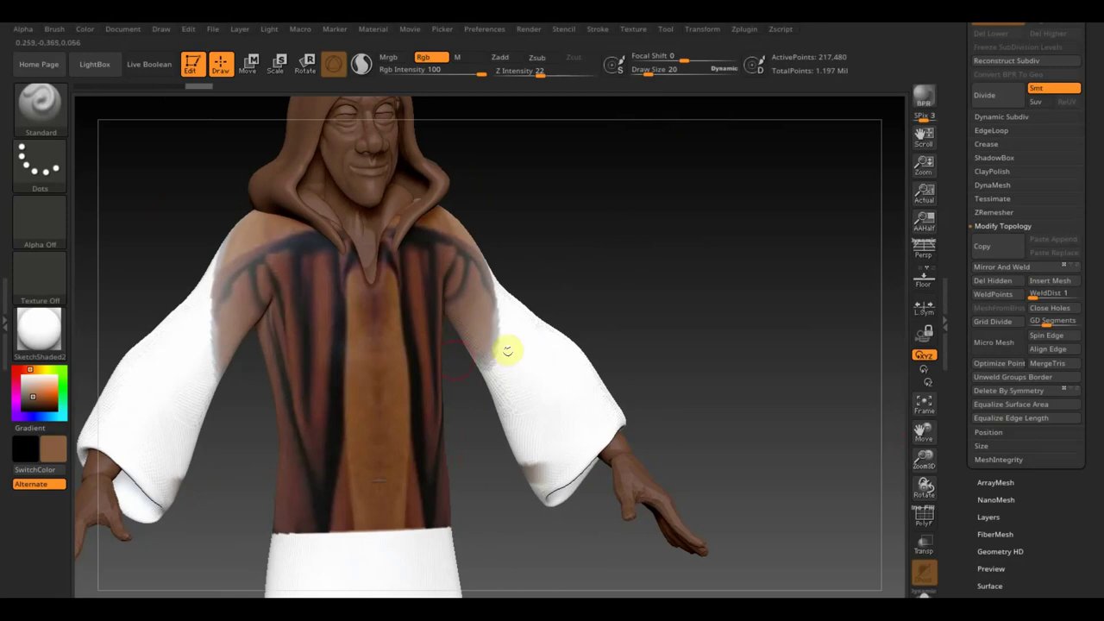
pyautogui.click(38, 102)
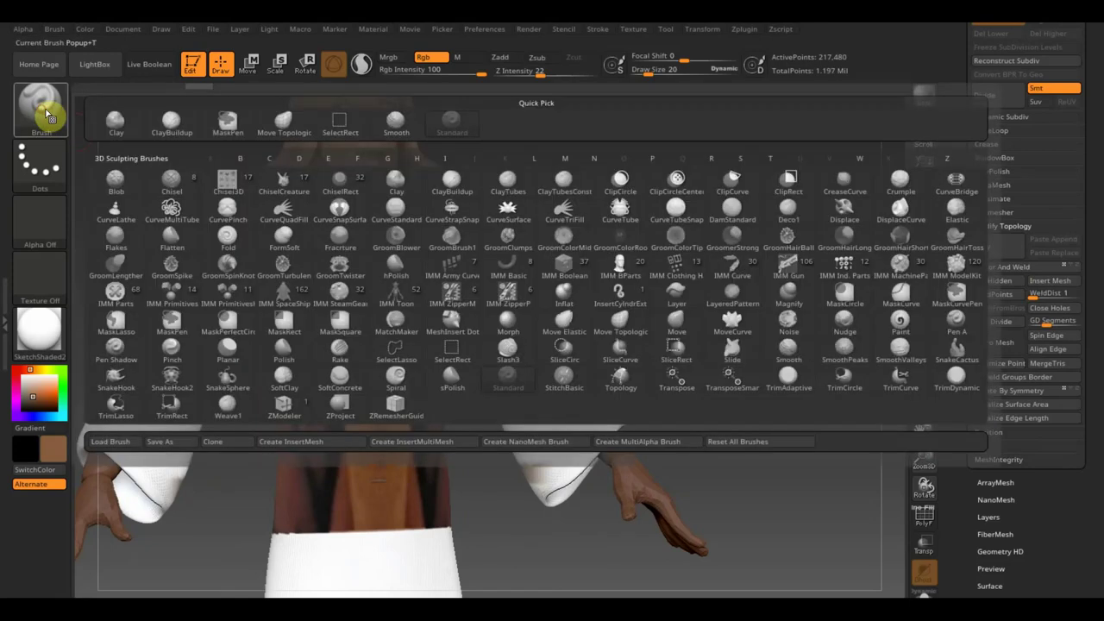
# With ClayBuildup, build a fold ridge down the robe's chest and over the left shoulder
pyautogui.click(187, 132)
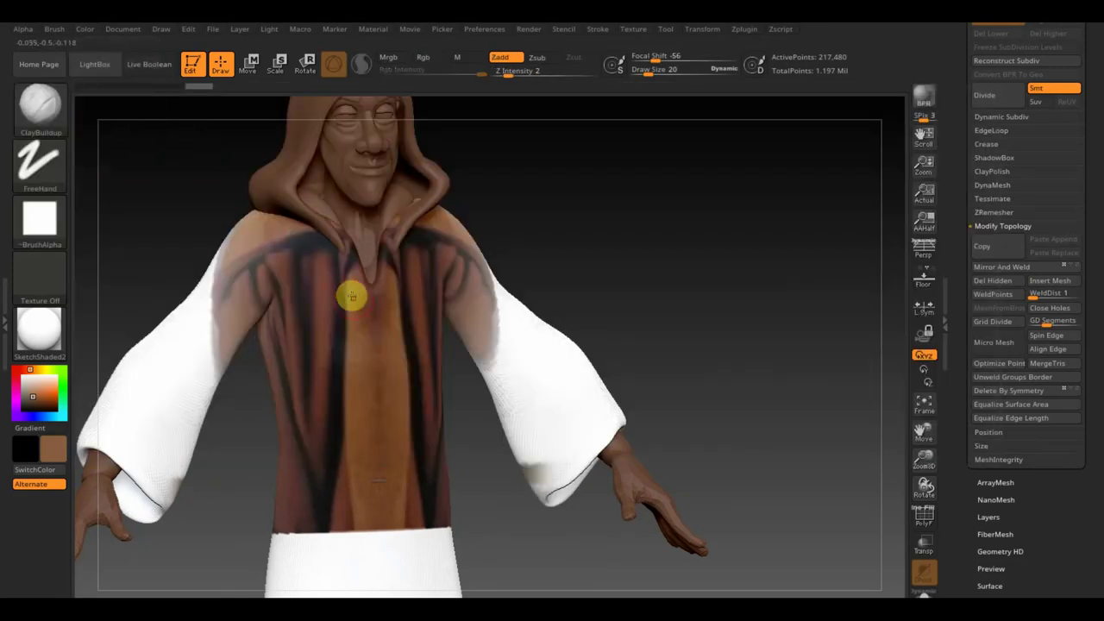
pyautogui.moveTo(342, 276)
pyautogui.mouseDown()
pyautogui.moveTo(333, 483)
pyautogui.moveTo(336, 371)
pyautogui.moveTo(321, 233)
pyautogui.mouseUp()
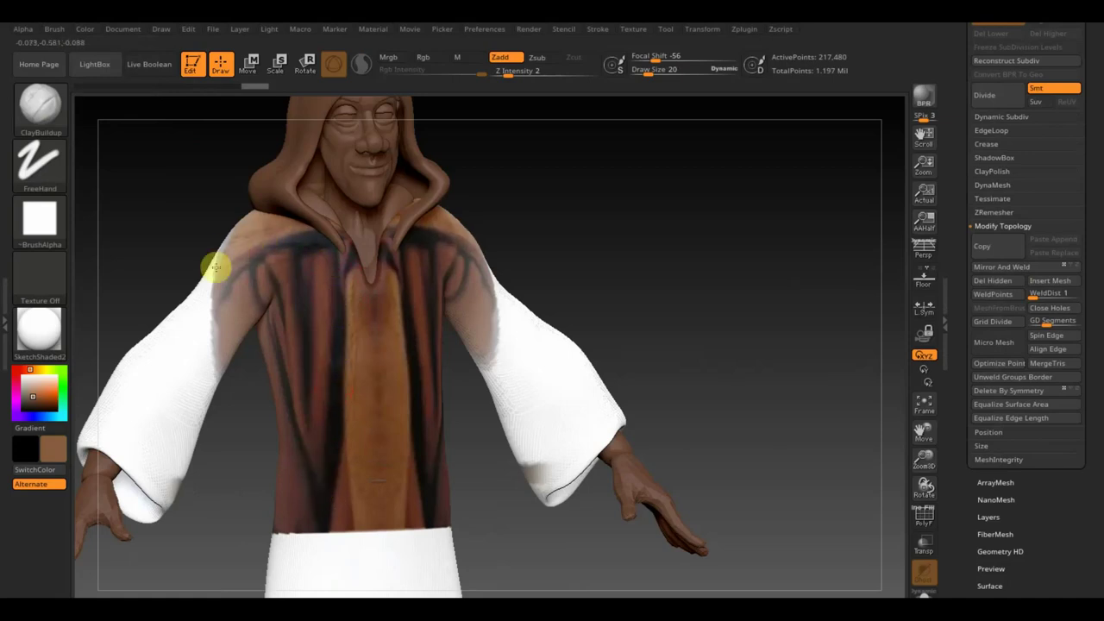
pyautogui.moveTo(262, 223)
pyautogui.mouseDown()
pyautogui.moveTo(259, 210)
pyautogui.moveTo(306, 234)
pyautogui.moveTo(205, 271)
pyautogui.moveTo(265, 276)
pyautogui.mouseUp()
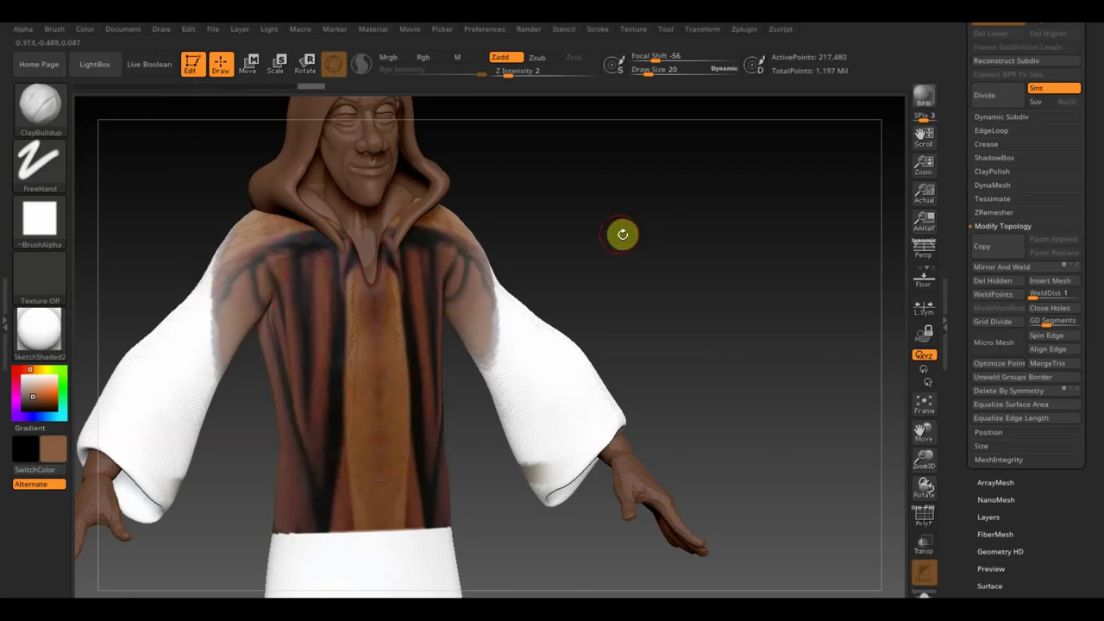
pyautogui.moveTo(641, 215)
pyautogui.mouseDown()
pyautogui.moveTo(776, 247)
pyautogui.moveTo(771, 305)
pyautogui.mouseUp()
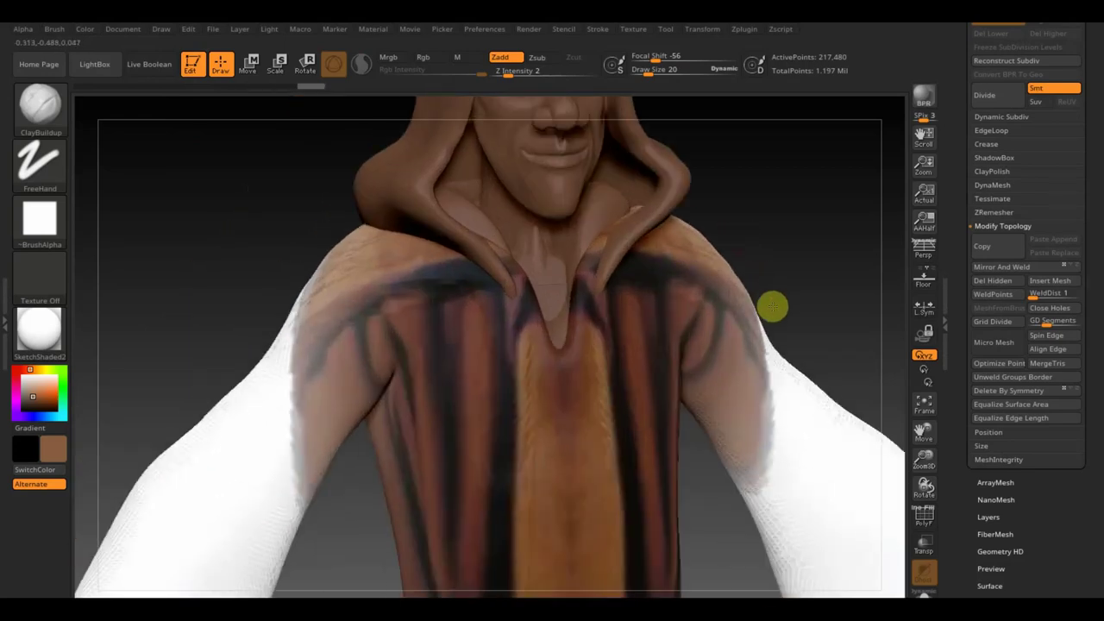
# Shrink the brush and sculpt fine folds along the collar and up the chest
pyautogui.moveTo(650, 69); pyautogui.dragTo(643, 73)
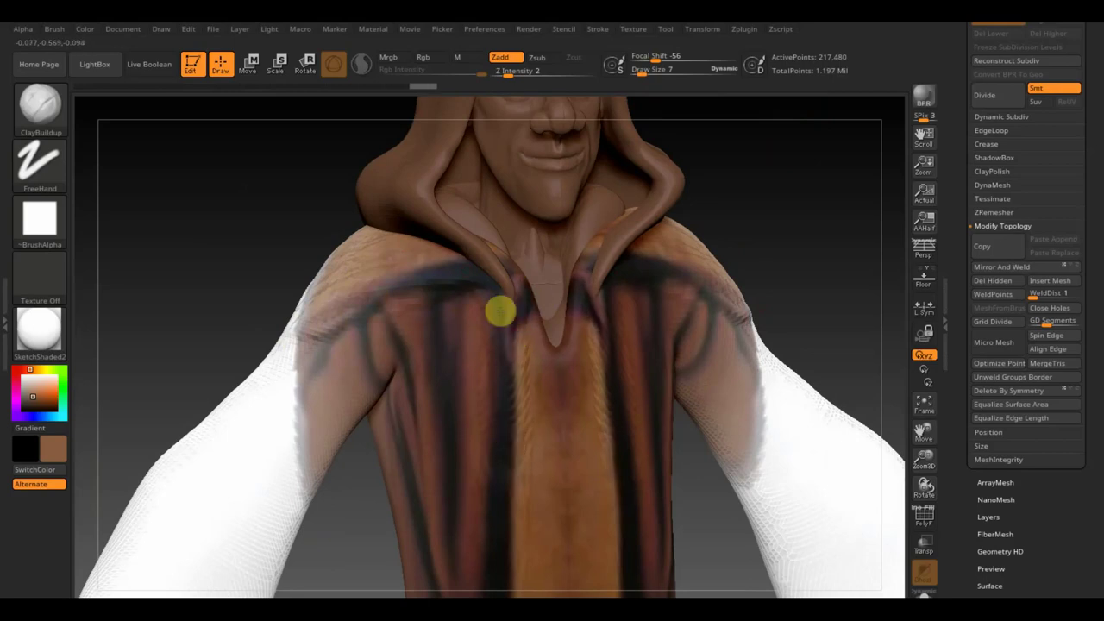
pyautogui.moveTo(492, 310); pyautogui.dragTo(500, 341)
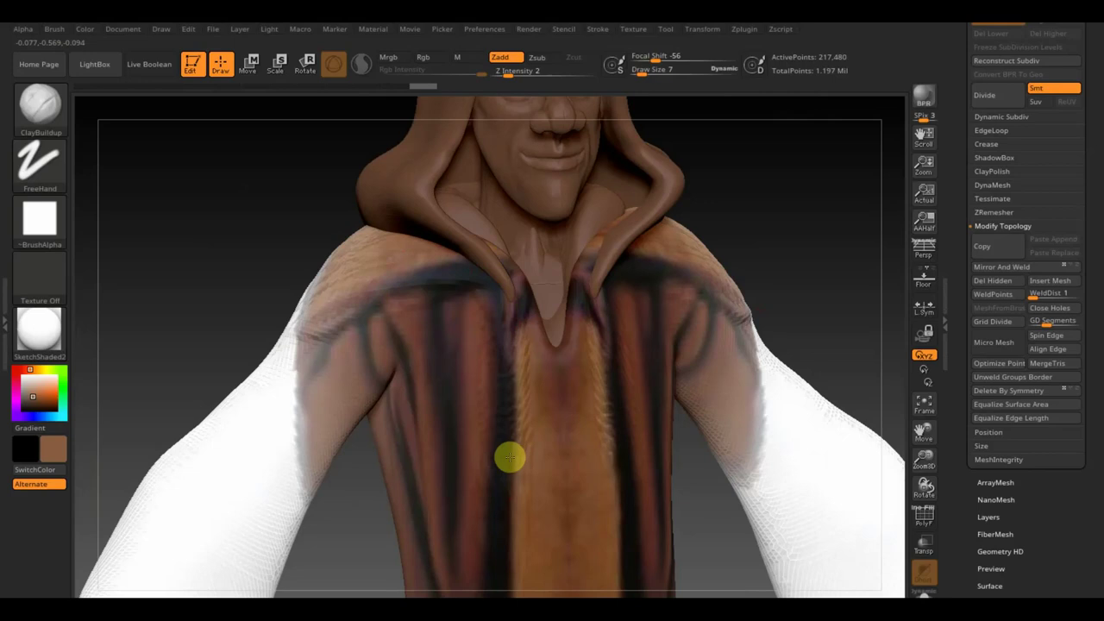
pyautogui.moveTo(509, 503); pyautogui.dragTo(477, 293)
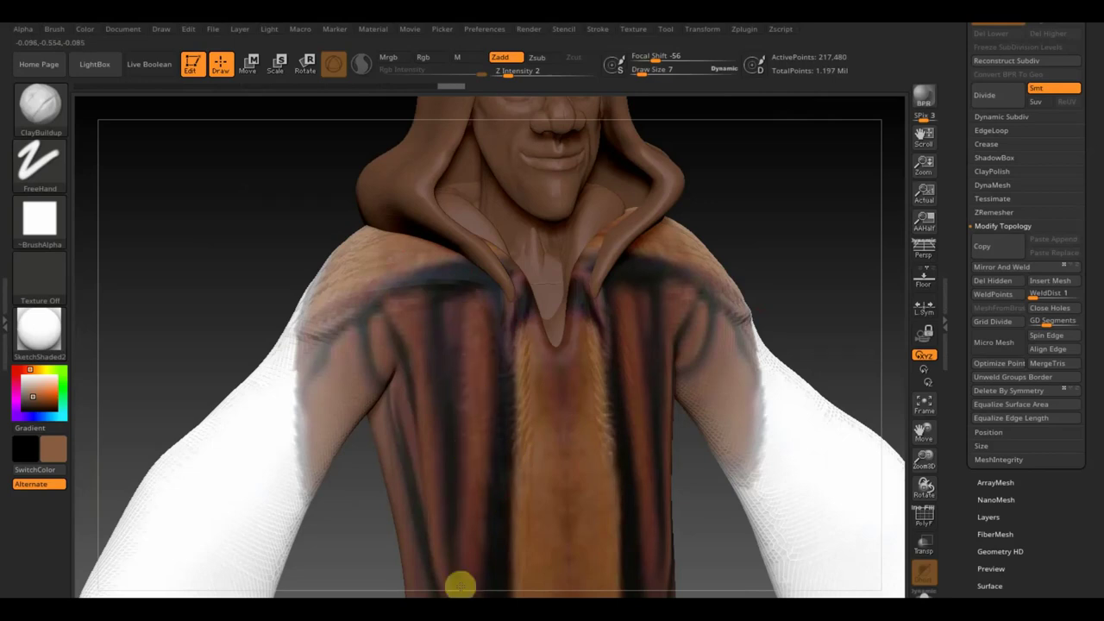
pyautogui.moveTo(468, 520); pyautogui.dragTo(420, 328)
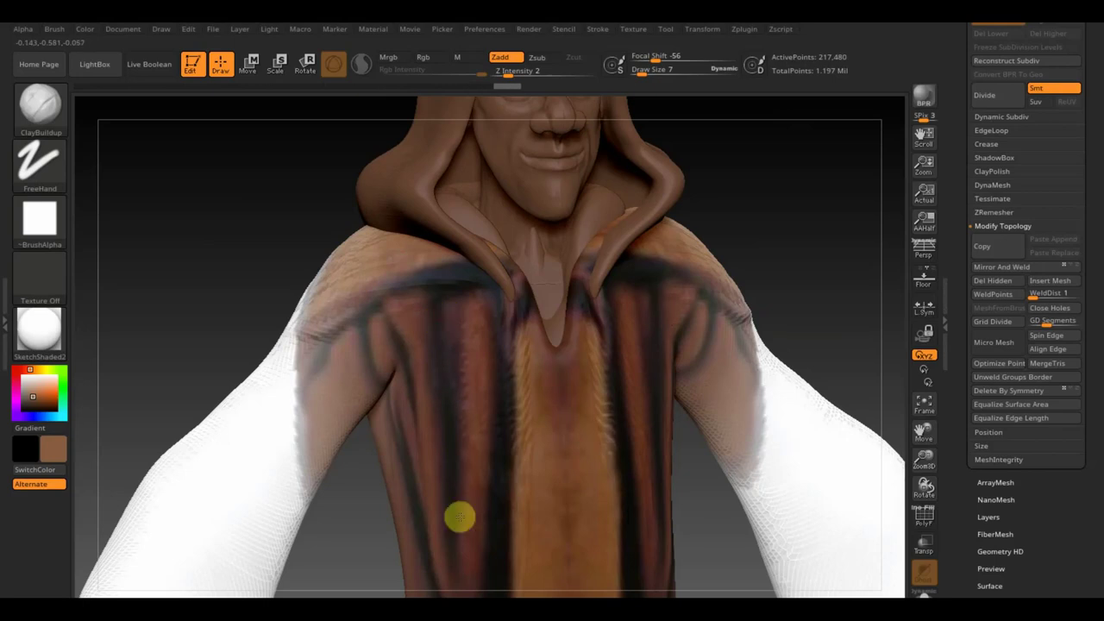
pyautogui.moveTo(444, 543); pyautogui.dragTo(420, 335)
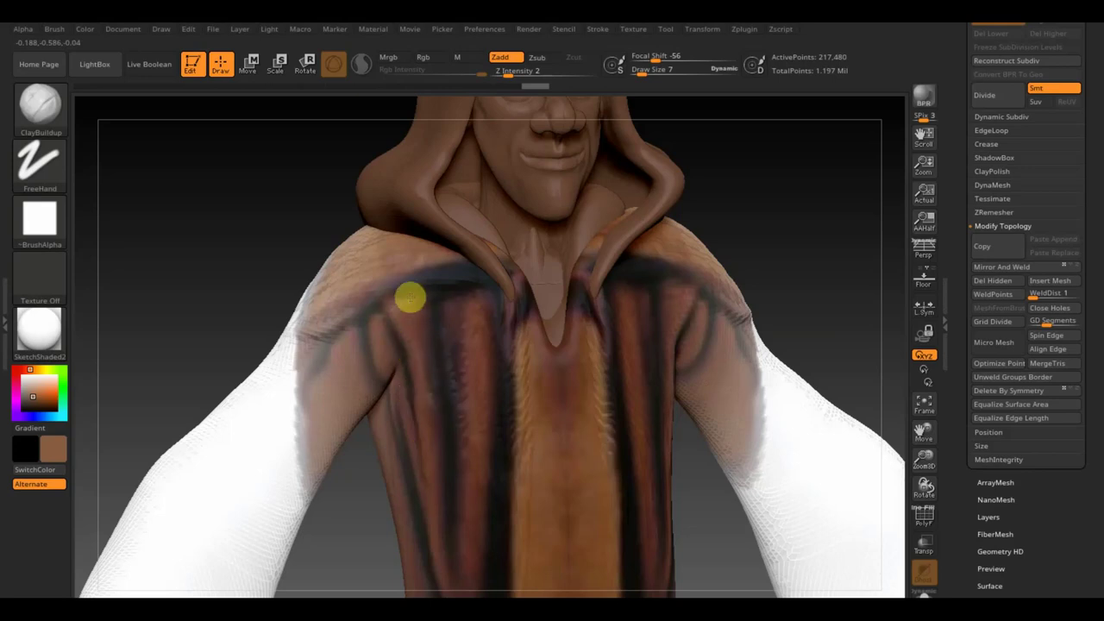
pyautogui.moveTo(410, 298); pyautogui.dragTo(445, 295)
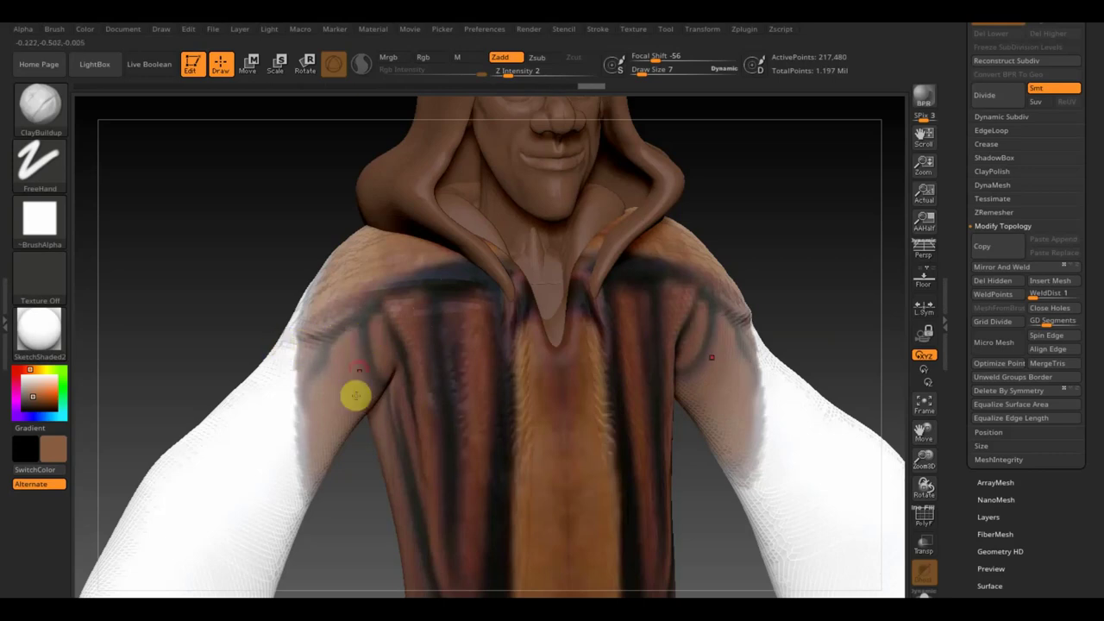
pyautogui.moveTo(914, 372)
pyautogui.mouseDown()
pyautogui.moveTo(677, 377)
pyautogui.moveTo(668, 439)
pyautogui.moveTo(607, 439)
pyautogui.mouseUp()
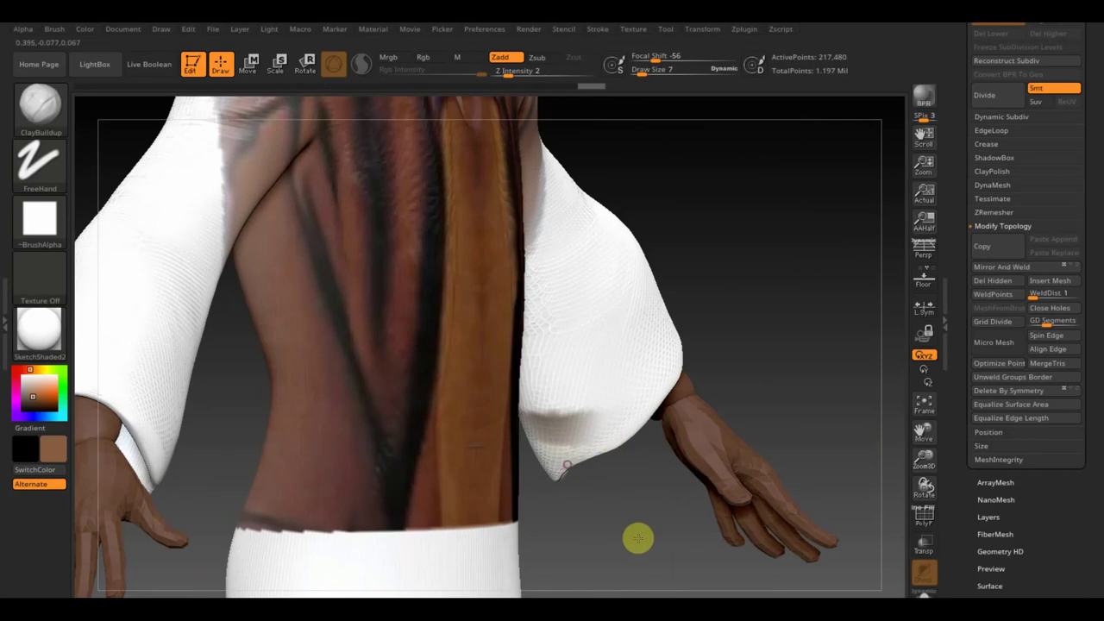
# Smooth the robe's dark shading across the upper back so it fades into the sleeves
pyautogui.moveTo(638, 538); pyautogui.dragTo(449, 299)
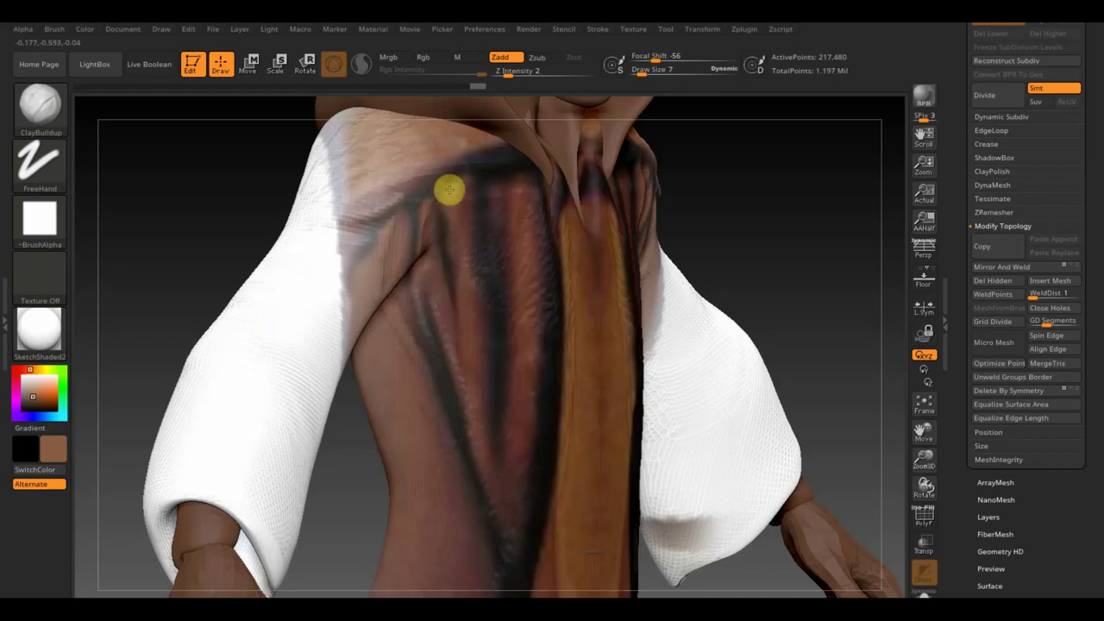
pyautogui.click(445, 268)
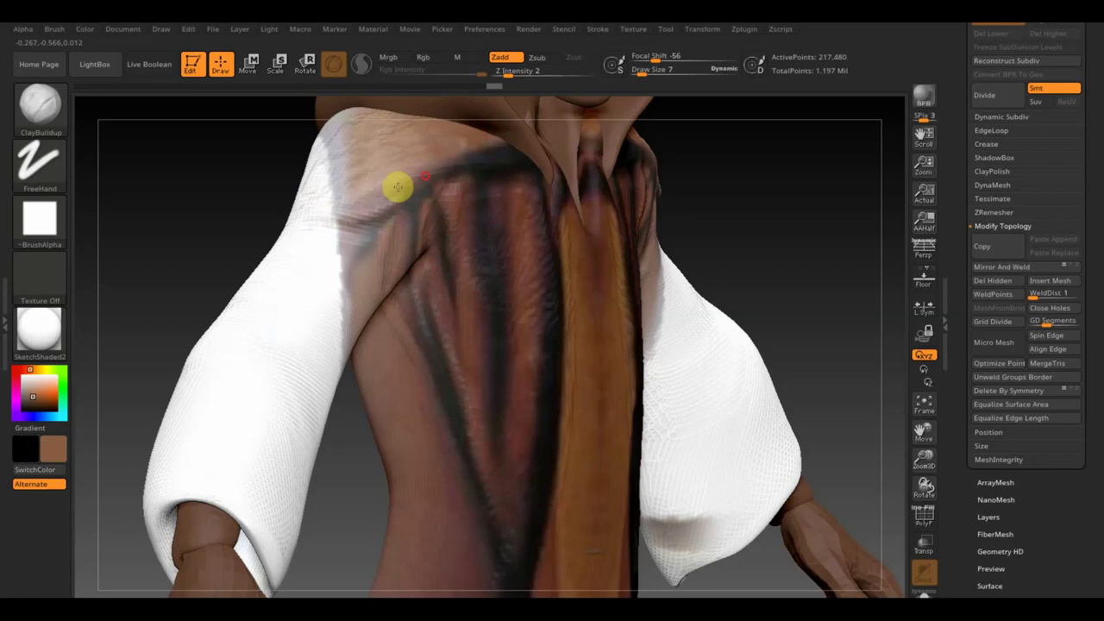
pyautogui.moveTo(776, 231)
pyautogui.mouseDown(button='right')
pyautogui.moveTo(744, 231)
pyautogui.moveTo(713, 273)
pyautogui.mouseUp(button='right')
pyautogui.keyDown('shift'); pyautogui.moveTo(802, 461); pyautogui.dragTo(792, 515); pyautogui.keyUp('shift')
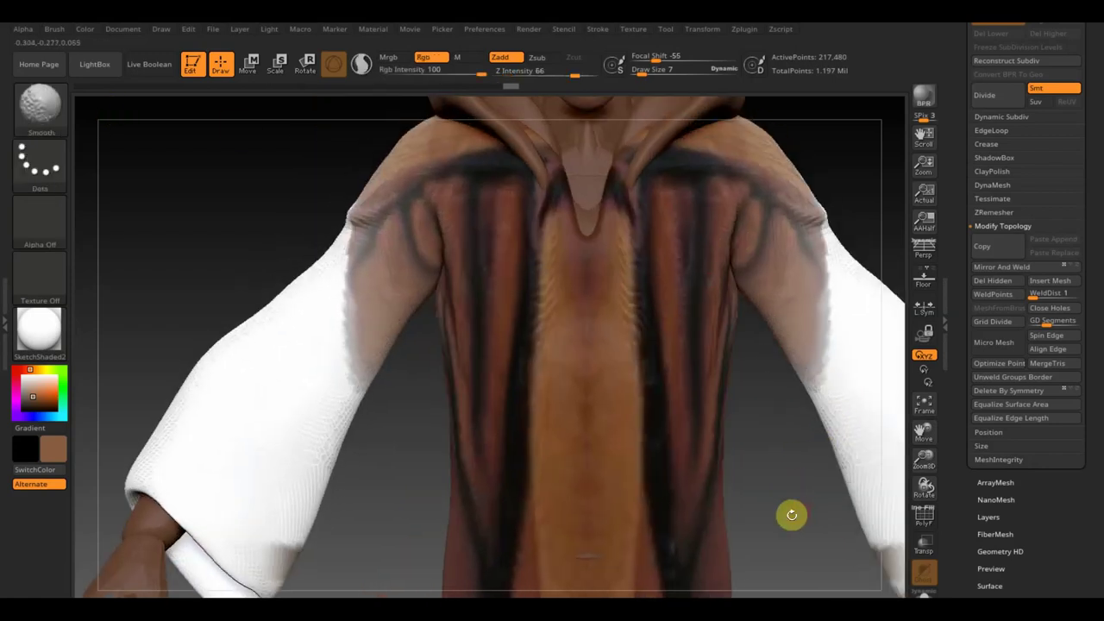
pyautogui.moveTo(759, 518)
pyautogui.mouseDown(button='right')
pyautogui.moveTo(682, 308)
pyautogui.moveTo(665, 476)
pyautogui.moveTo(679, 531)
pyautogui.moveTo(631, 394)
pyautogui.moveTo(713, 489)
pyautogui.moveTo(500, 328)
pyautogui.mouseUp(button='right')
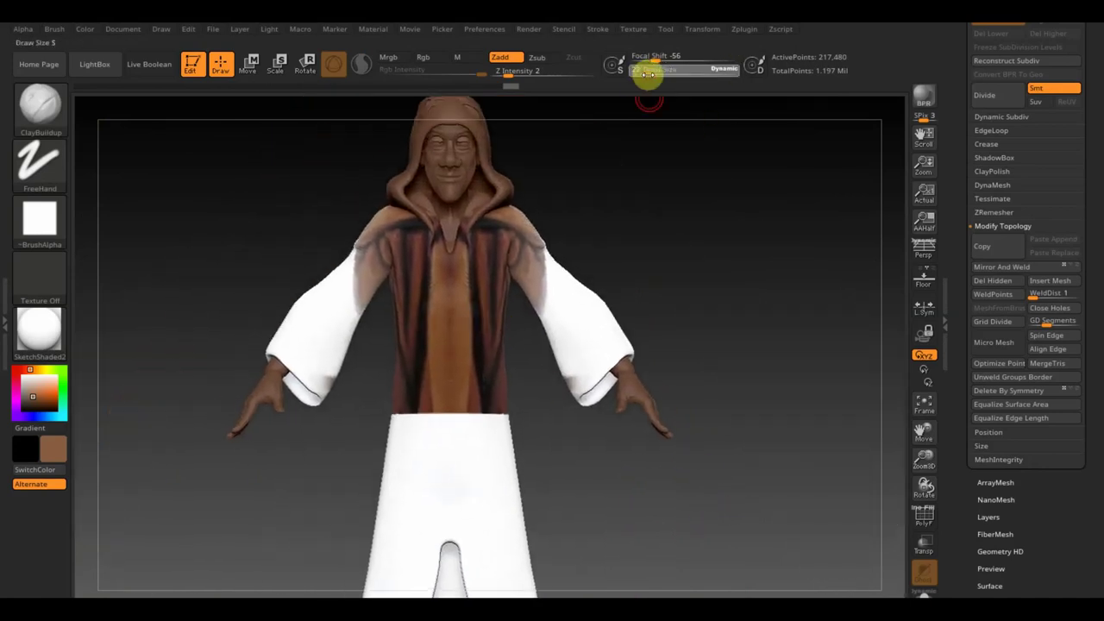
# Build up a square buckle-like patch at the robe's waist with Draw Size 34
pyautogui.moveTo(651, 75); pyautogui.dragTo(653, 75)
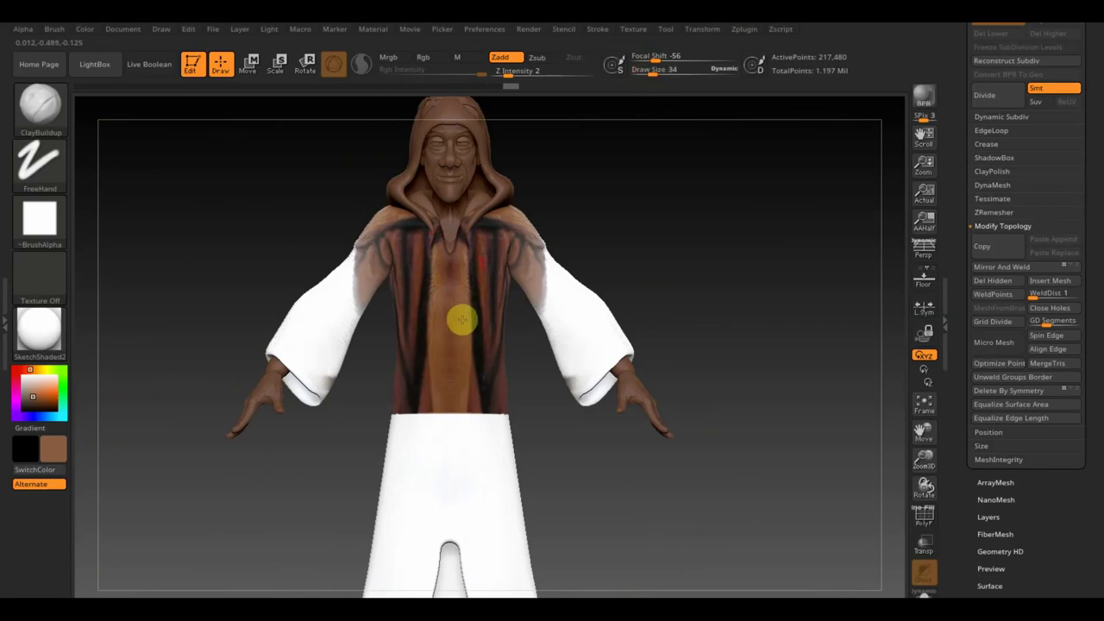
pyautogui.moveTo(451, 354); pyautogui.dragTo(444, 405)
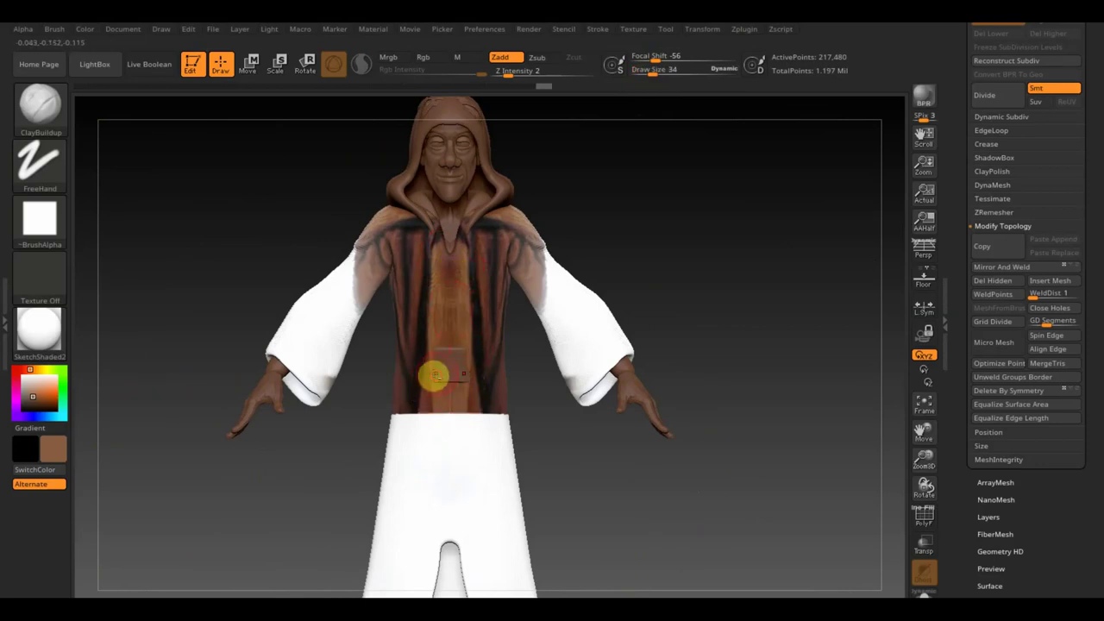
pyautogui.click(445, 405)
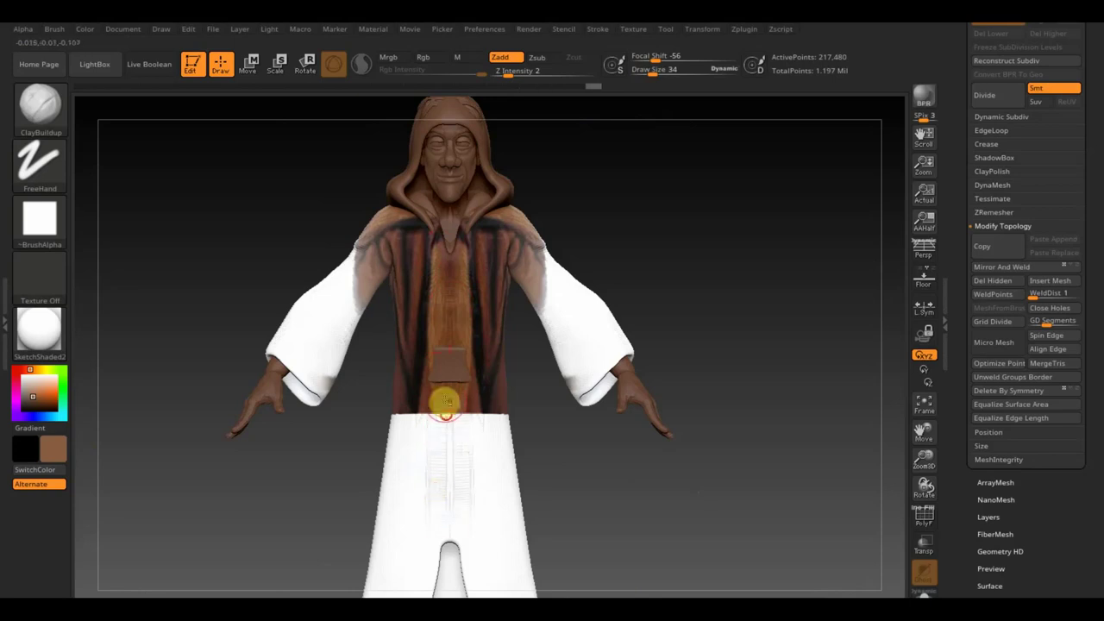
# Return to a front view showing the whole hooded head and open the brush list
pyautogui.moveTo(578, 478)
pyautogui.mouseDown()
pyautogui.moveTo(530, 451)
pyautogui.moveTo(440, 432)
pyautogui.moveTo(474, 544)
pyautogui.mouseUp()
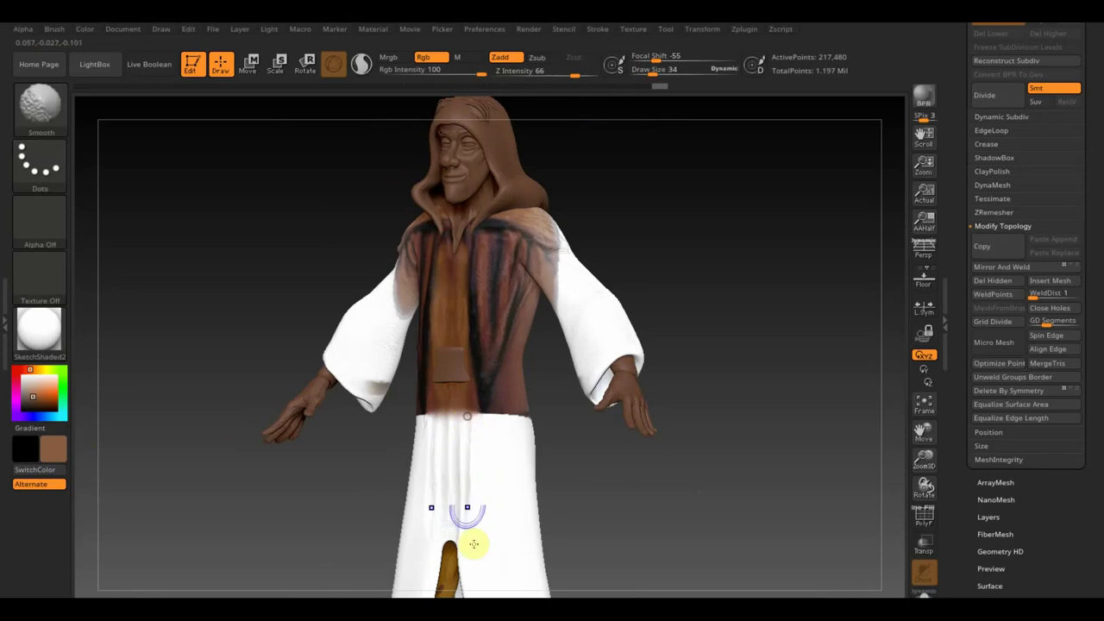
pyautogui.moveTo(573, 519)
pyautogui.mouseDown()
pyautogui.moveTo(599, 508)
pyautogui.moveTo(628, 522)
pyautogui.moveTo(620, 526)
pyautogui.moveTo(613, 377)
pyautogui.moveTo(631, 478)
pyautogui.mouseUp()
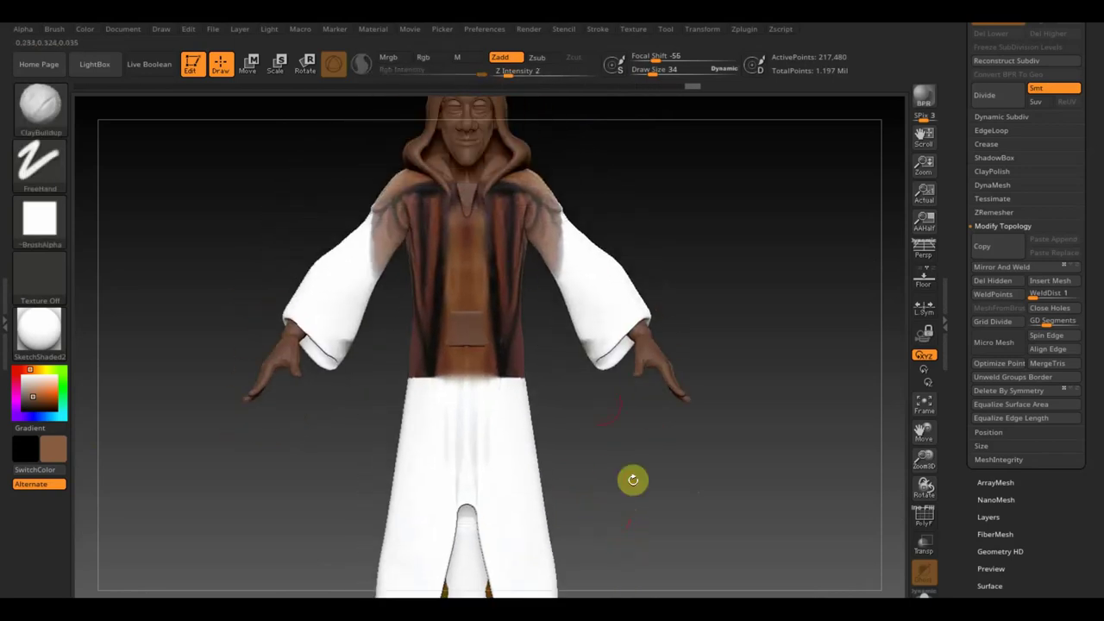
pyautogui.moveTo(431, 231)
pyautogui.mouseDown()
pyautogui.moveTo(216, 184)
pyautogui.moveTo(226, 261)
pyautogui.mouseUp()
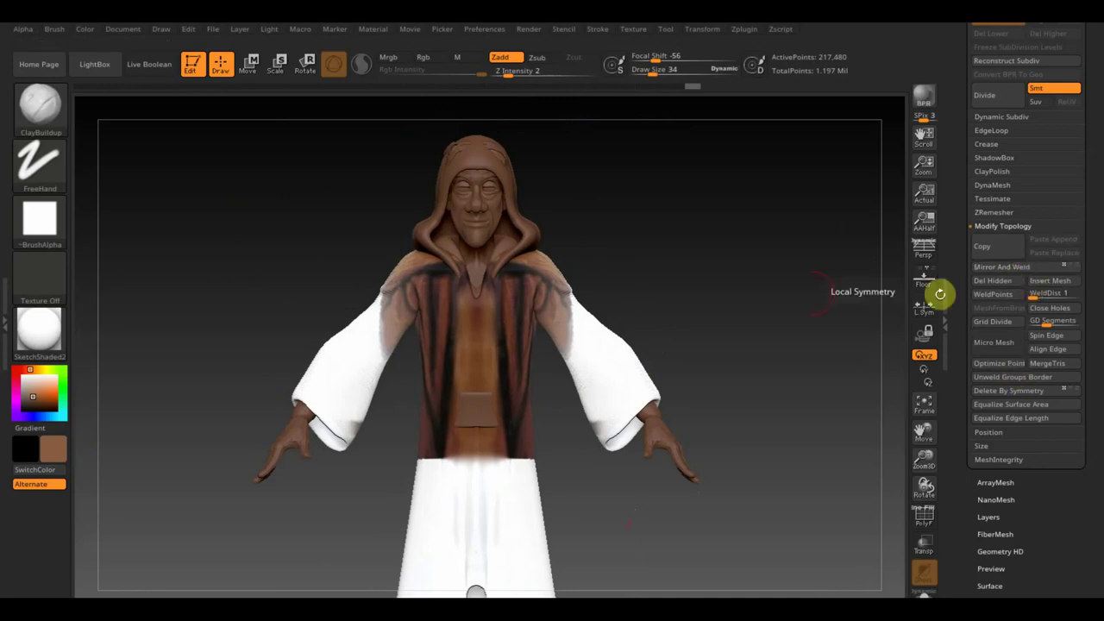
pyautogui.click(38, 105)
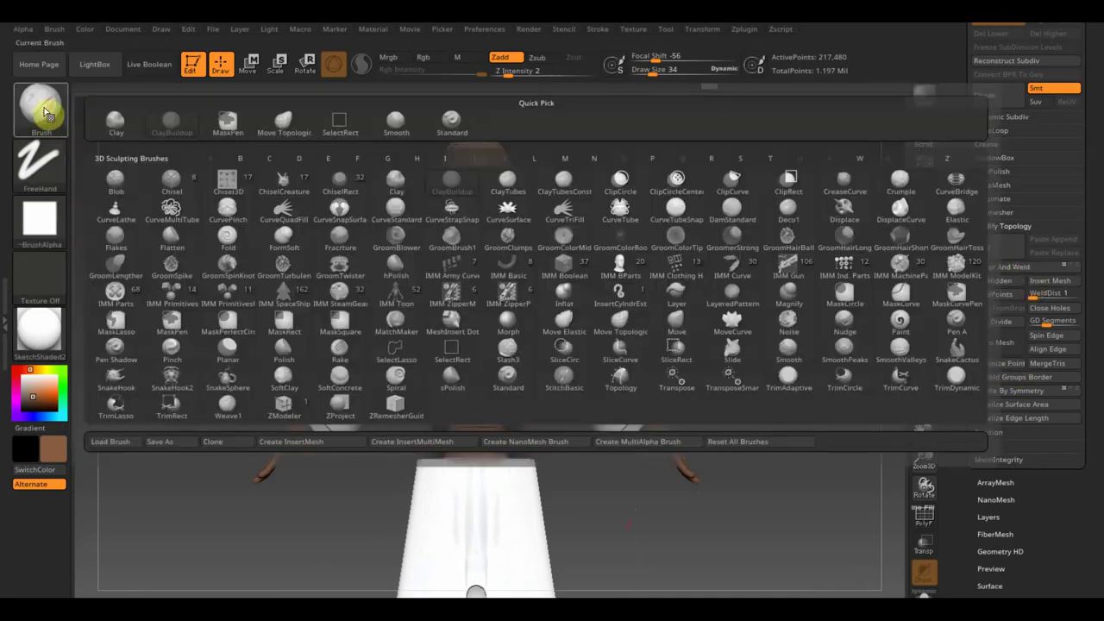
# With the Standard brush and dark red-brown colour, paint the lower robe brown at size 160
pyautogui.click(453, 121)
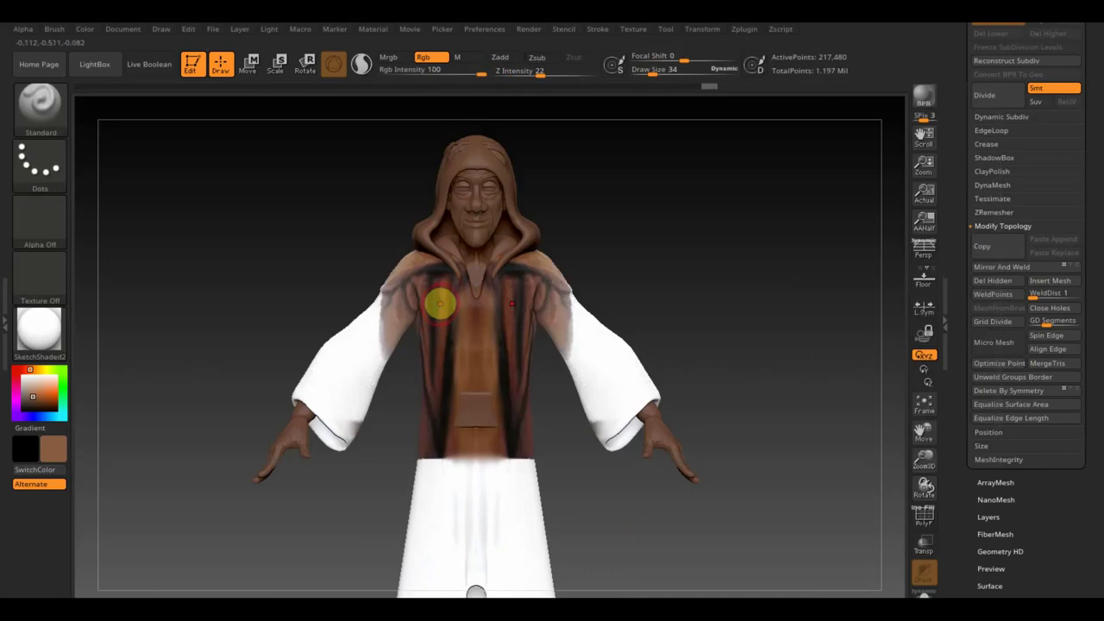
pyautogui.press('c')
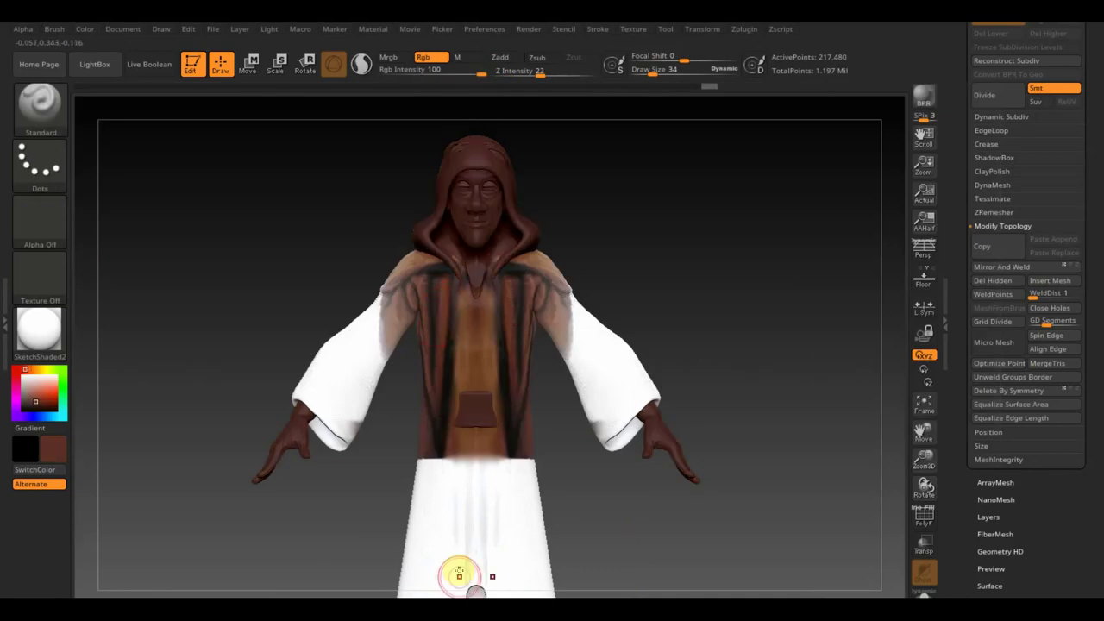
pyautogui.moveTo(444, 464)
pyautogui.mouseDown()
pyautogui.moveTo(434, 547)
pyautogui.moveTo(430, 470)
pyautogui.moveTo(458, 492)
pyautogui.moveTo(477, 456)
pyautogui.moveTo(460, 486)
pyautogui.mouseUp()
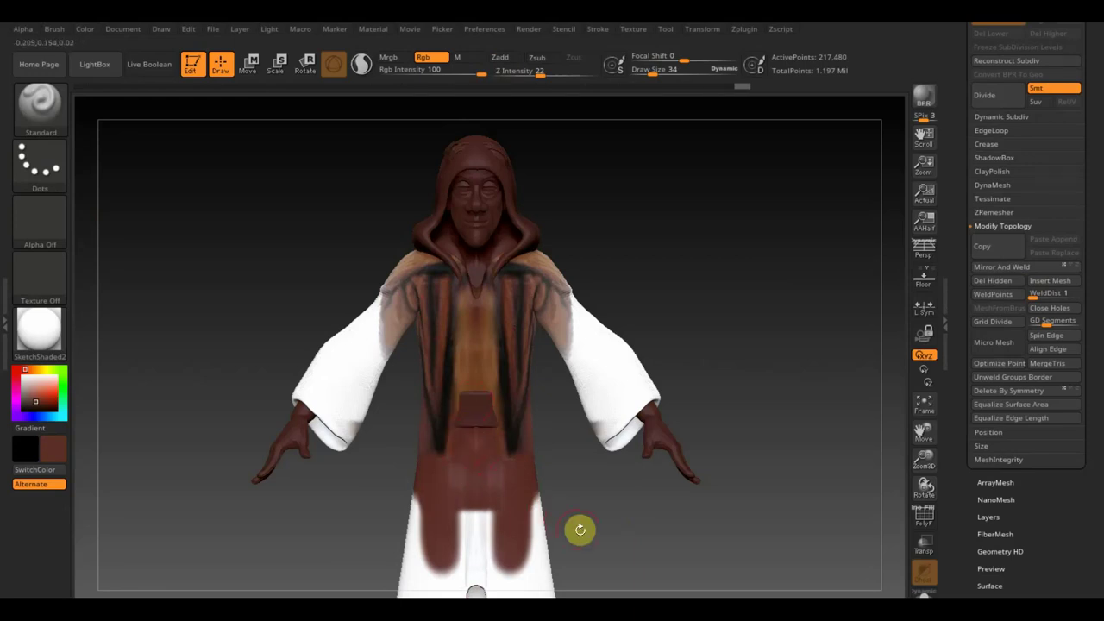
pyautogui.keyDown('alt'); pyautogui.moveTo(578, 531); pyautogui.dragTo(564, 382); pyautogui.keyUp('alt')
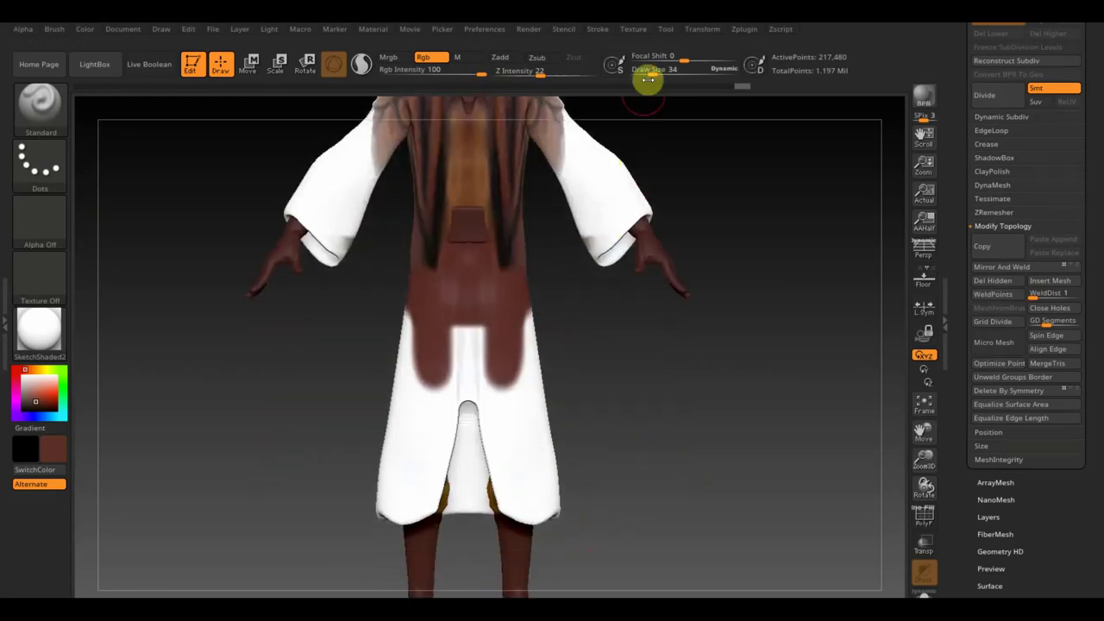
pyautogui.moveTo(655, 69); pyautogui.dragTo(675, 70)
pyautogui.moveTo(469, 451)
pyautogui.mouseDown()
pyautogui.moveTo(491, 365)
pyautogui.moveTo(549, 405)
pyautogui.moveTo(434, 451)
pyautogui.mouseUp()
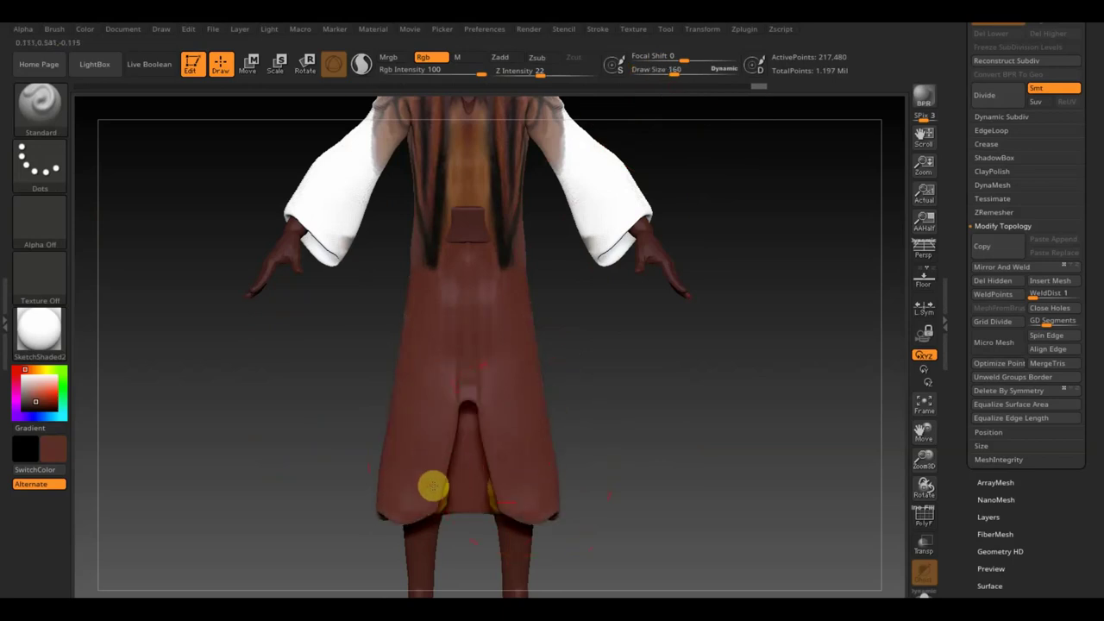
pyautogui.moveTo(656, 516)
pyautogui.mouseDown()
pyautogui.moveTo(592, 524)
pyautogui.moveTo(522, 470)
pyautogui.moveTo(555, 241)
pyautogui.moveTo(510, 100)
pyautogui.moveTo(432, 330)
pyautogui.moveTo(394, 365)
pyautogui.moveTo(424, 354)
pyautogui.mouseUp()
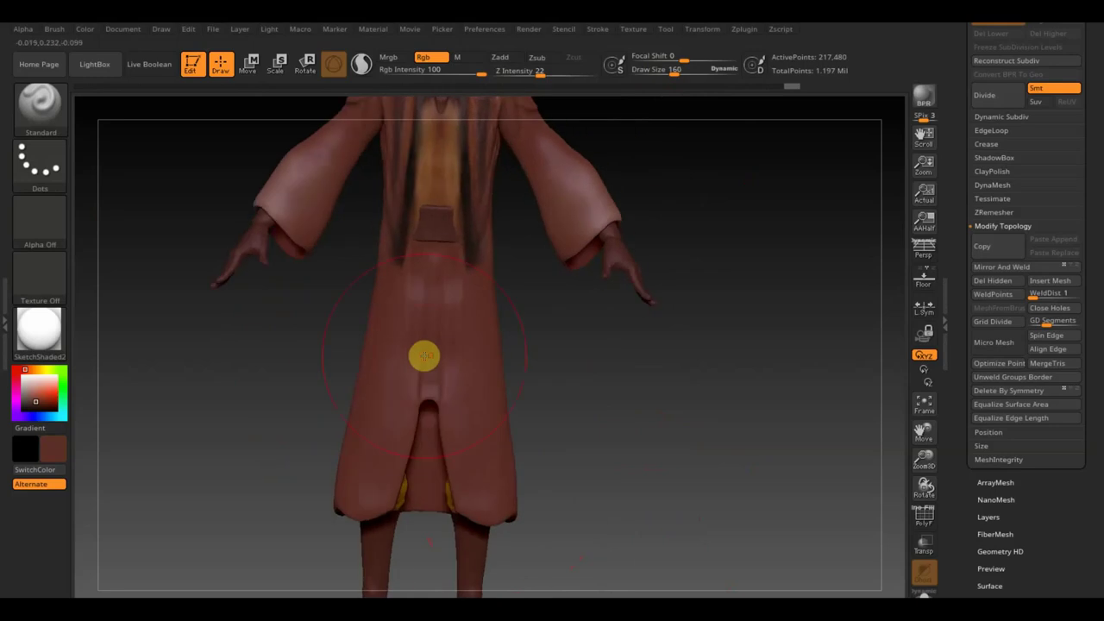
pyautogui.moveTo(631, 386); pyautogui.dragTo(658, 554)
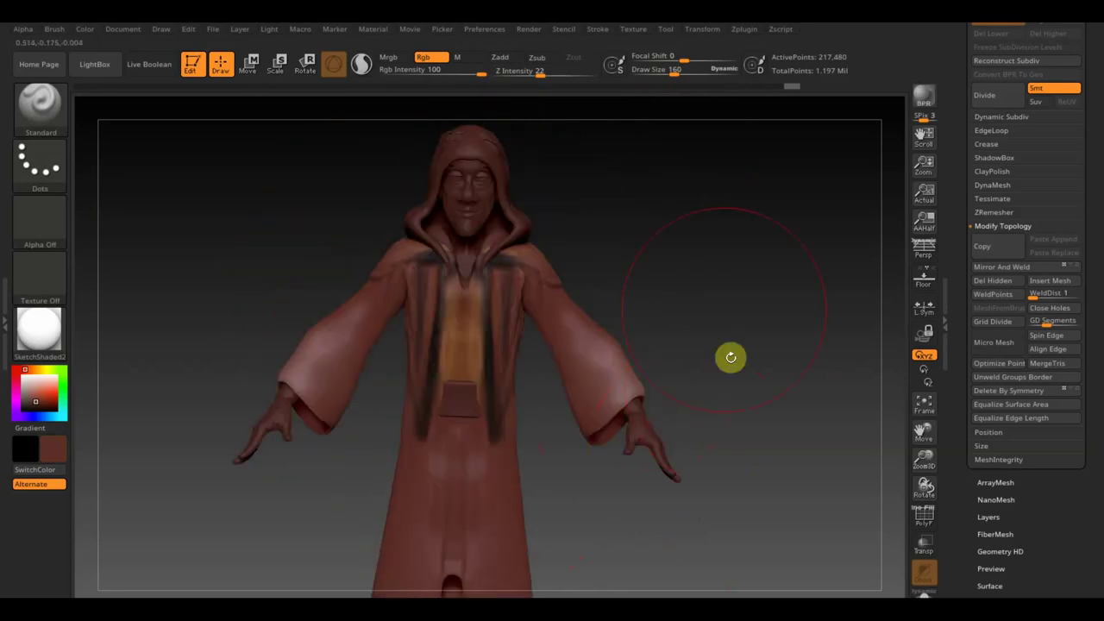
pyautogui.moveTo(730, 357); pyautogui.dragTo(744, 313)
# Undo the last stroke, then drop Rgb Intensity to 1 and Draw Size to 20
pyautogui.hotkey('ctrl', 'z')
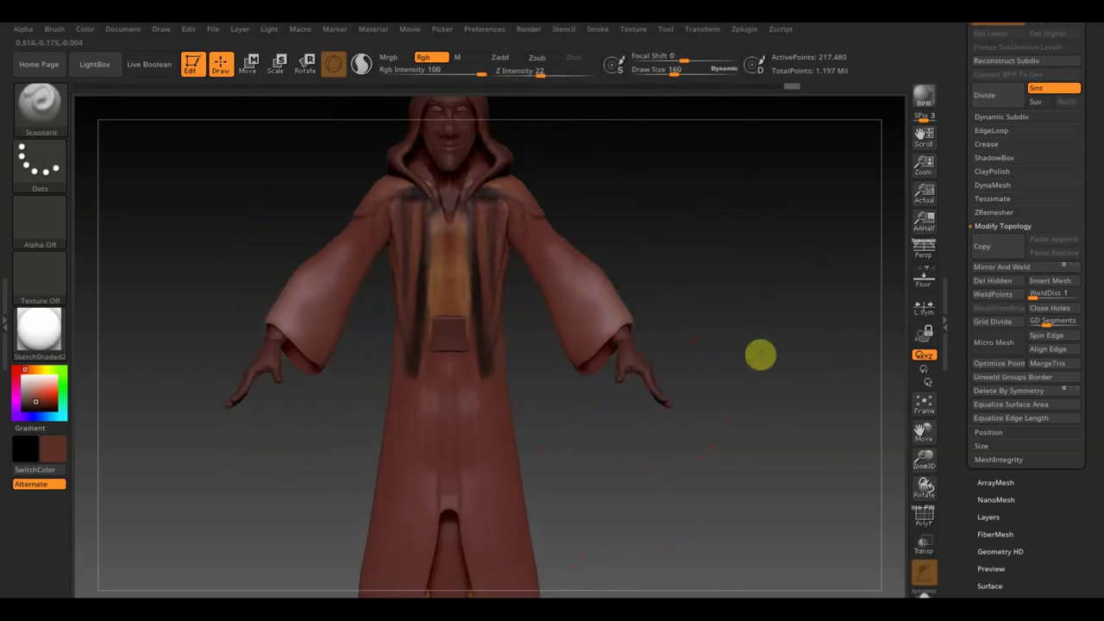
pyautogui.moveTo(422, 74)
pyautogui.mouseDown()
pyautogui.moveTo(481, 74)
pyautogui.moveTo(406, 82)
pyautogui.mouseUp()
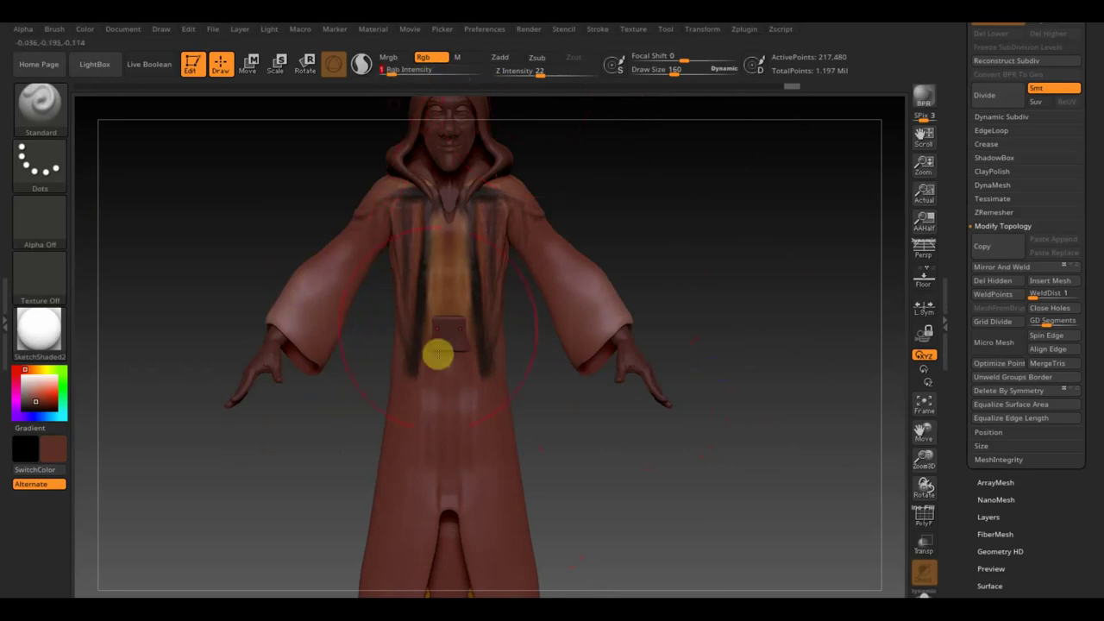
pyautogui.moveTo(678, 71); pyautogui.dragTo(648, 73)
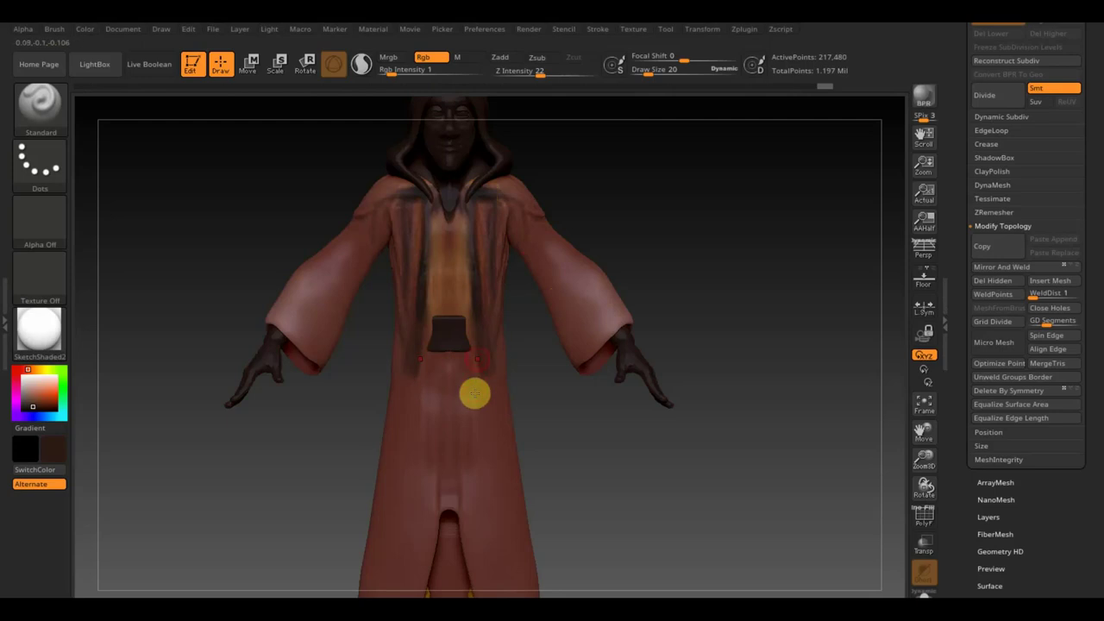
pyautogui.keyDown('alt'); pyautogui.moveTo(555, 473); pyautogui.dragTo(543, 408); pyautogui.keyUp('alt')
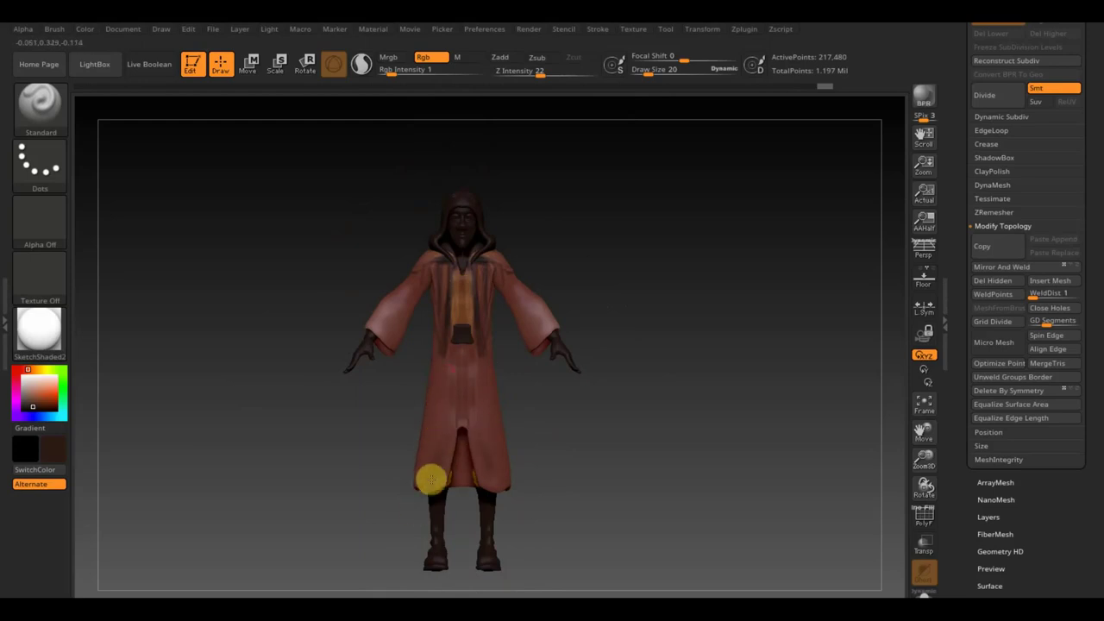
# Polypaint faint dark brown shading across the robe's back at Rgb Intensity 4
pyautogui.moveTo(428, 481)
pyautogui.mouseDown()
pyautogui.moveTo(552, 424)
pyautogui.moveTo(520, 439)
pyautogui.moveTo(500, 387)
pyautogui.mouseUp()
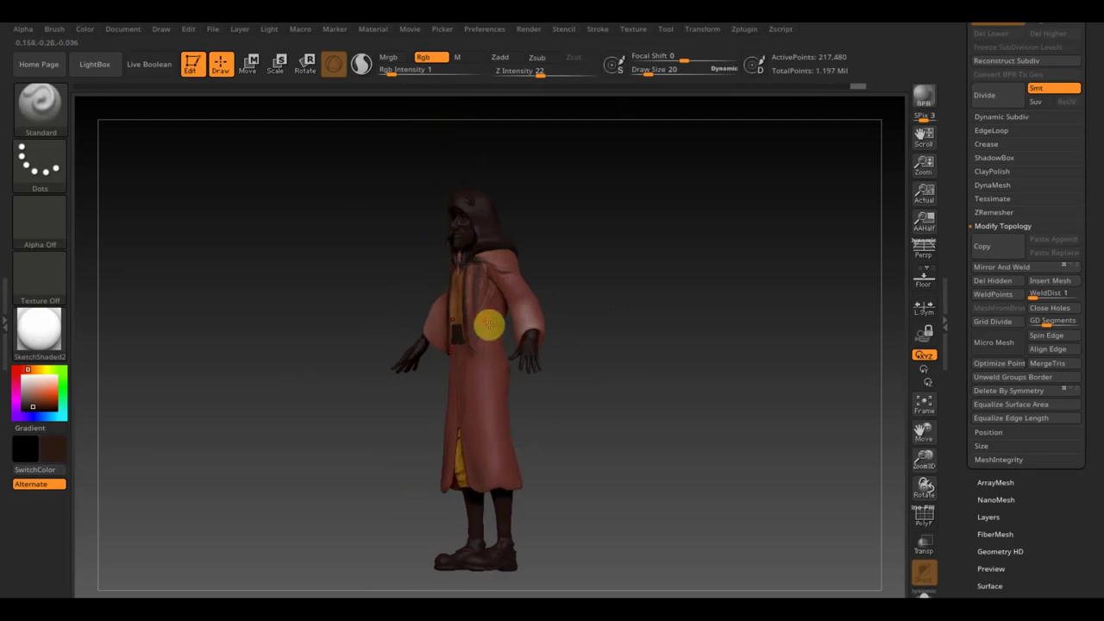
pyautogui.moveTo(490, 300)
pyautogui.mouseDown()
pyautogui.moveTo(650, 352)
pyautogui.moveTo(567, 355)
pyautogui.moveTo(552, 374)
pyautogui.mouseUp()
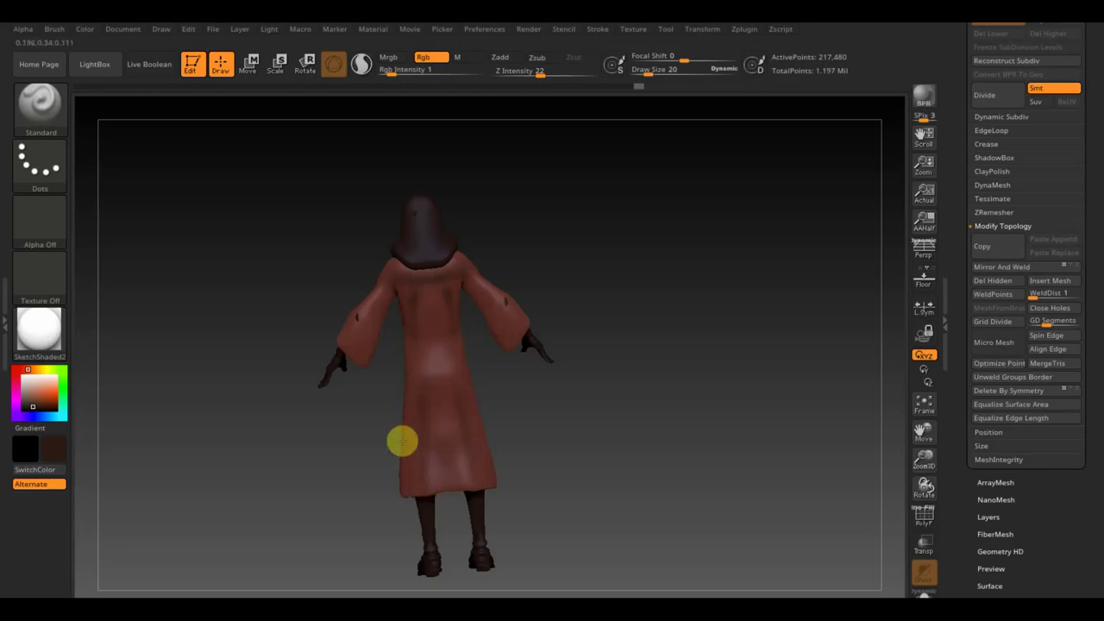
pyautogui.moveTo(361, 504); pyautogui.dragTo(394, 498)
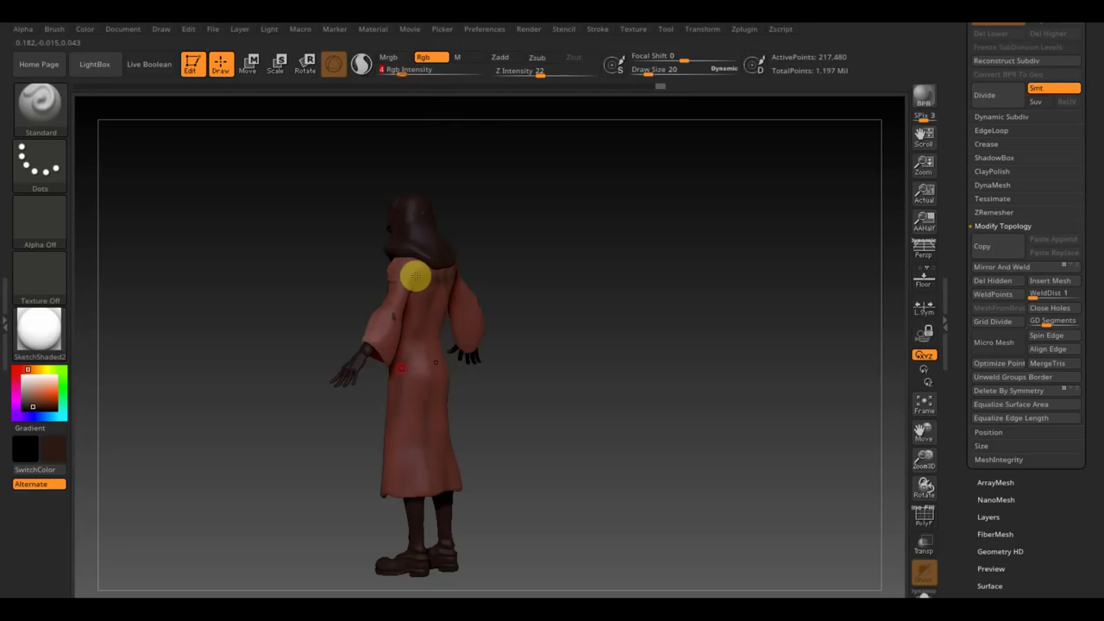
pyautogui.moveTo(406, 359); pyautogui.dragTo(406, 354)
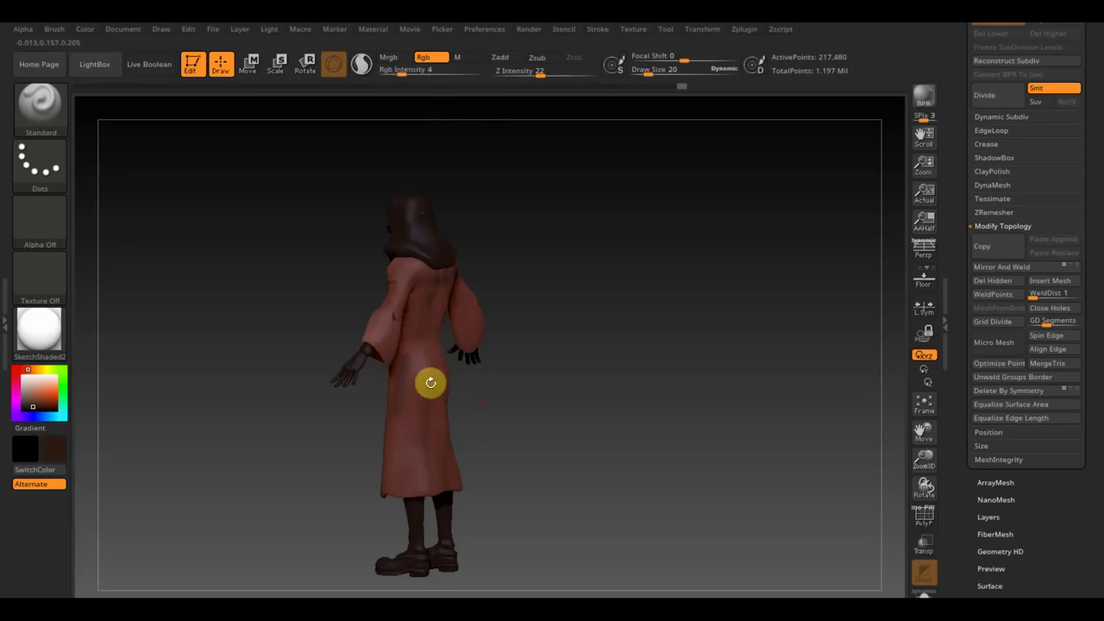
pyautogui.keyDown('shift'); pyautogui.moveTo(511, 409); pyautogui.dragTo(518, 411); pyautogui.keyUp('shift')
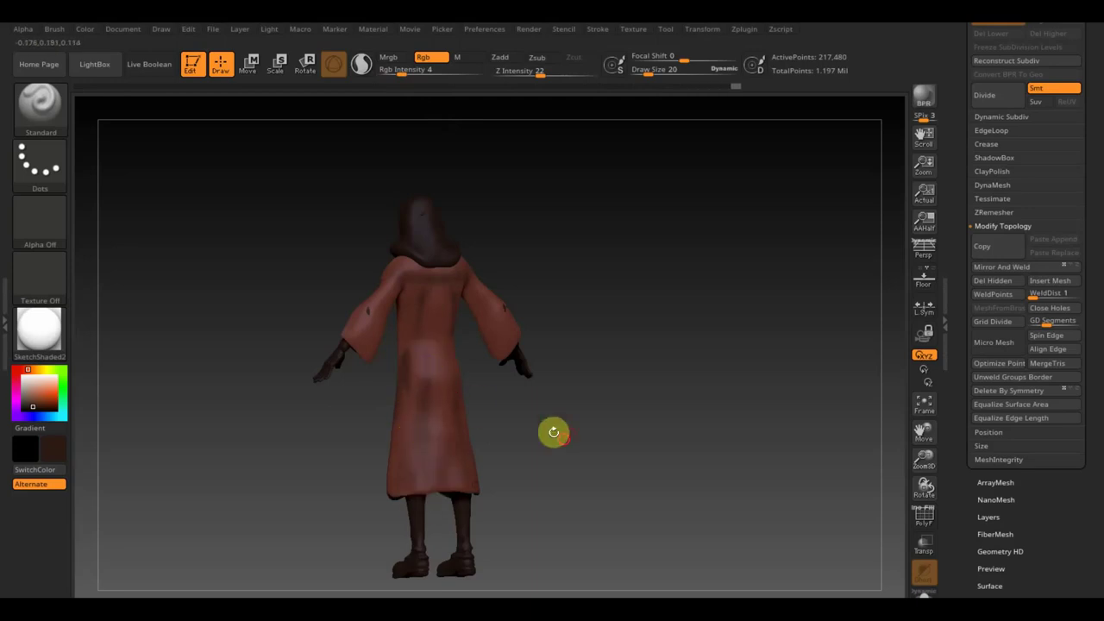
# Undo the stray change on the arm and zoom in on the chest and arms
pyautogui.moveTo(552, 428); pyautogui.dragTo(525, 441)
pyautogui.hotkey('ctrl', 'z')
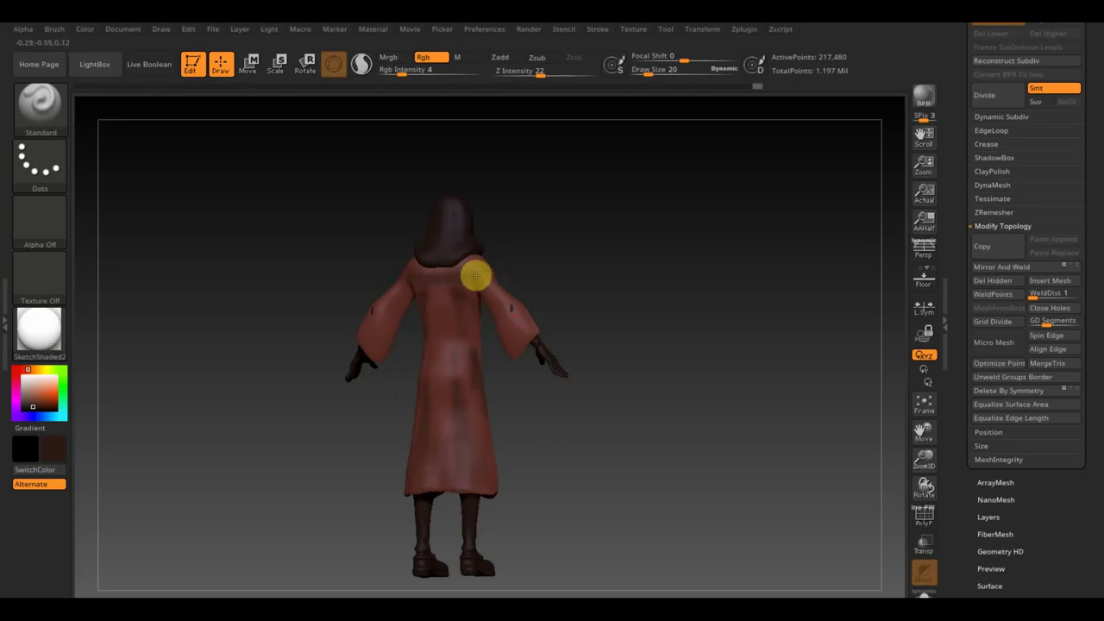
pyautogui.moveTo(483, 262)
pyautogui.mouseDown()
pyautogui.moveTo(540, 281)
pyautogui.moveTo(469, 295)
pyautogui.moveTo(352, 288)
pyautogui.moveTo(460, 268)
pyautogui.moveTo(515, 280)
pyautogui.mouseUp()
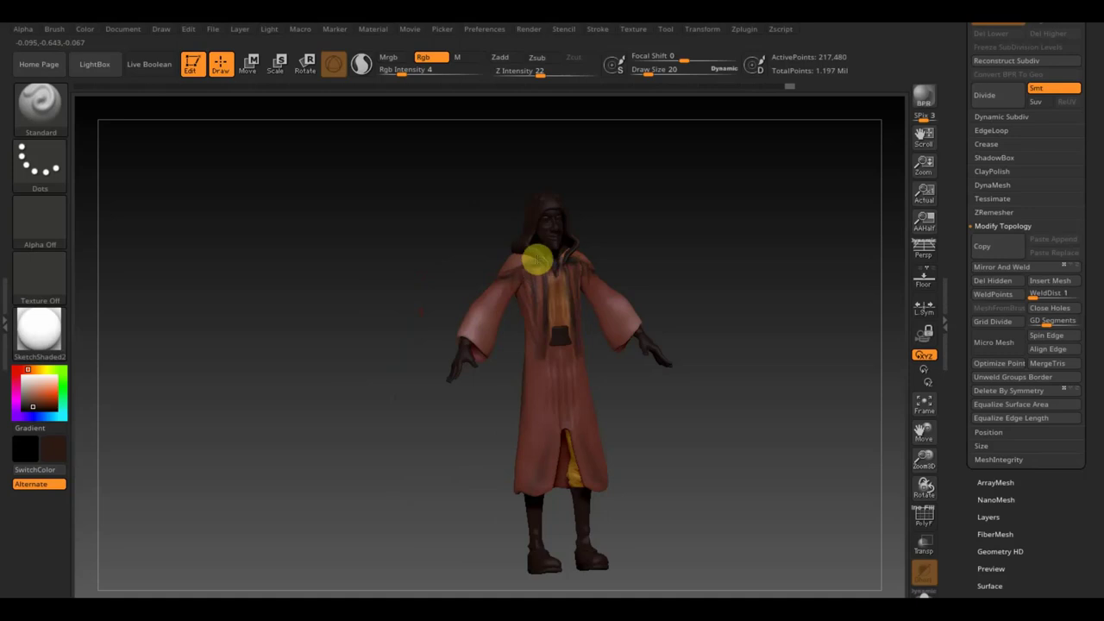
pyautogui.keyDown('ctrl'); pyautogui.moveTo(660, 251); pyautogui.dragTo(711, 486, button='right'); pyautogui.keyUp('ctrl')
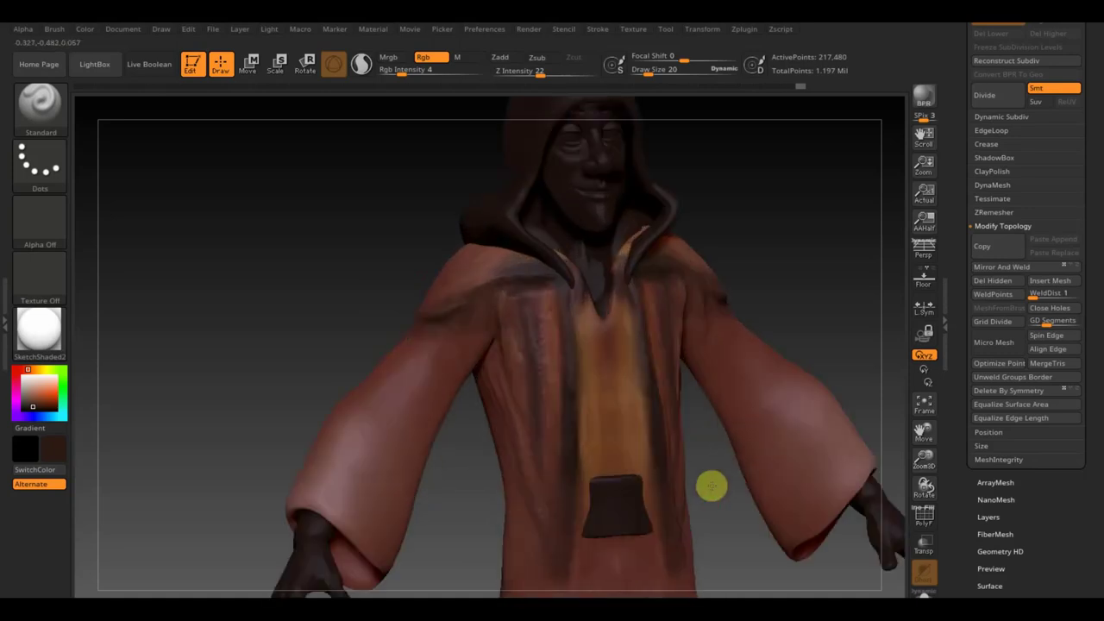
# Compare with and without the darker hood shading, then dab dark paint onto the left sleeve
pyautogui.hotkey('ctrl', 'shift', 'a')
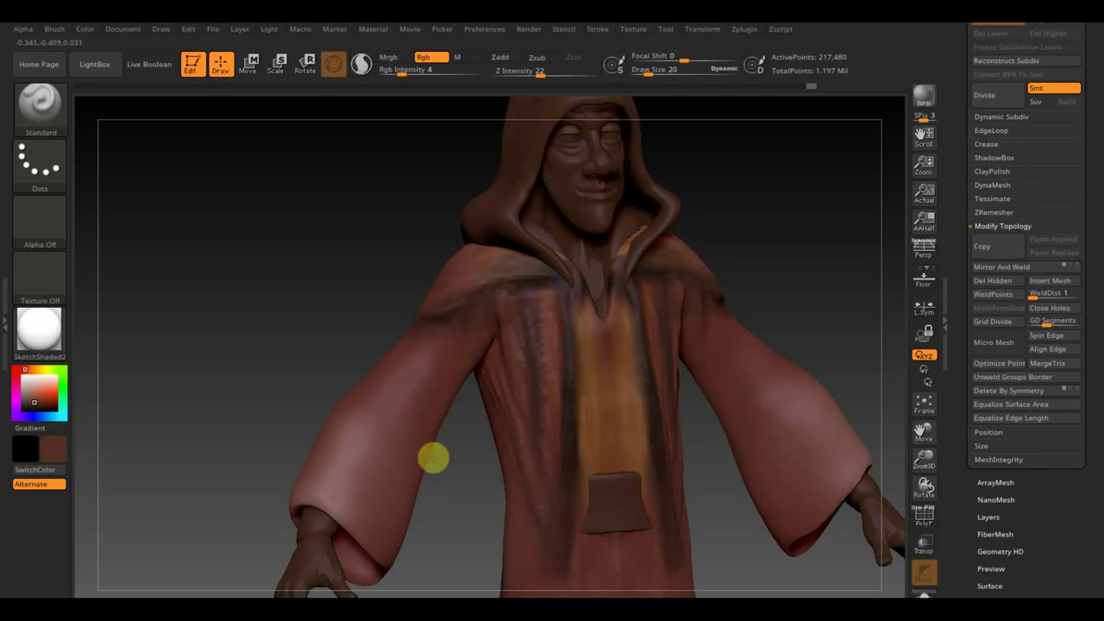
pyautogui.hotkey('ctrl', 'z')
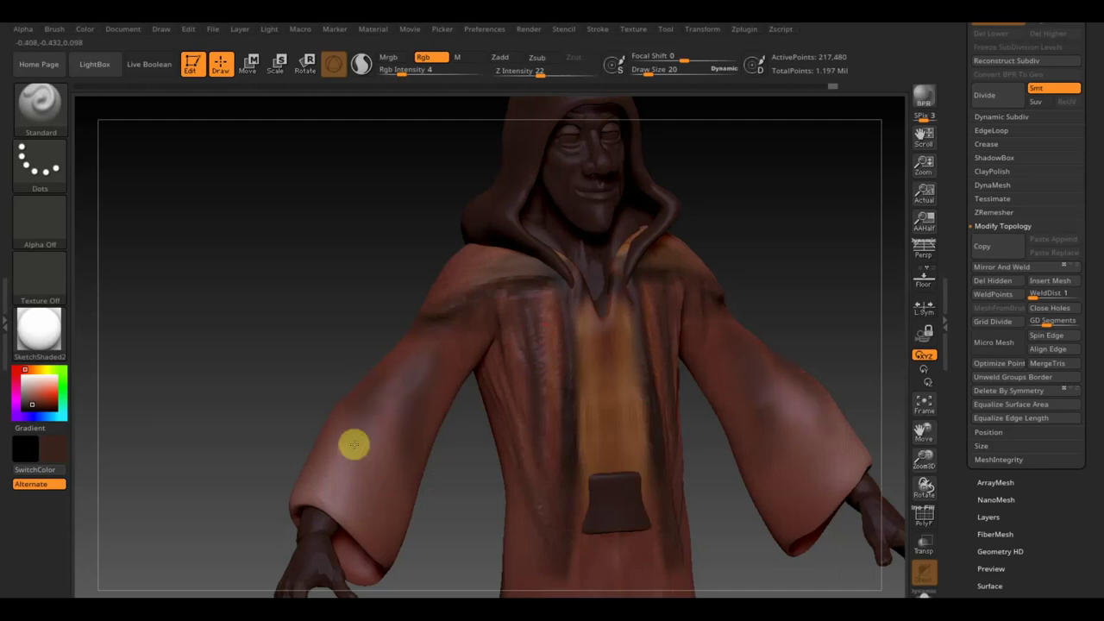
pyautogui.click(487, 365)
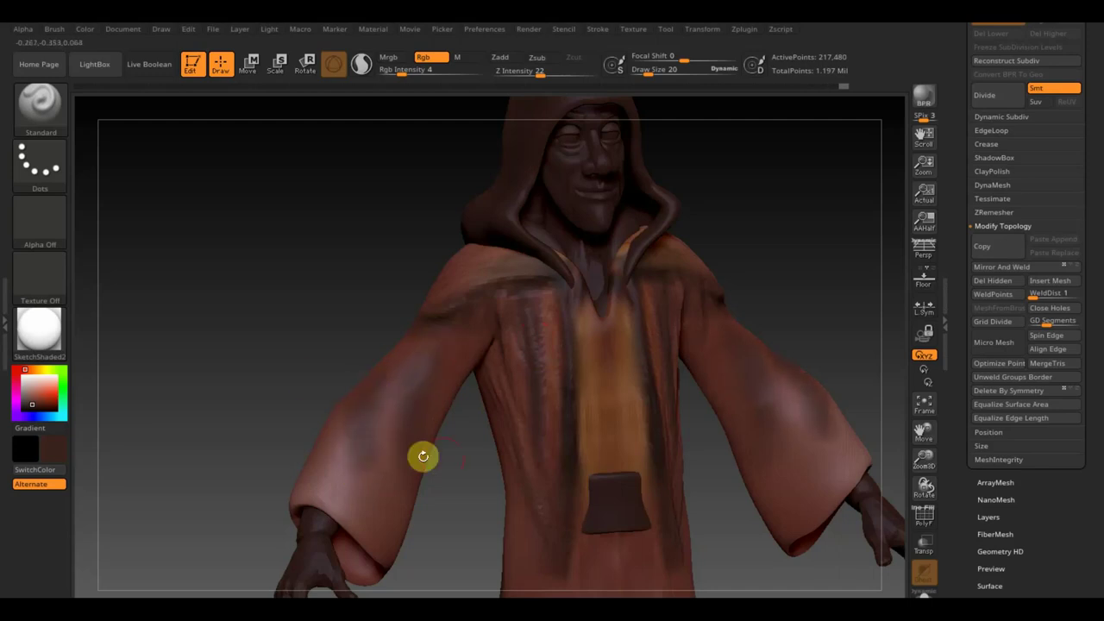
pyautogui.moveTo(299, 354); pyautogui.dragTo(291, 312)
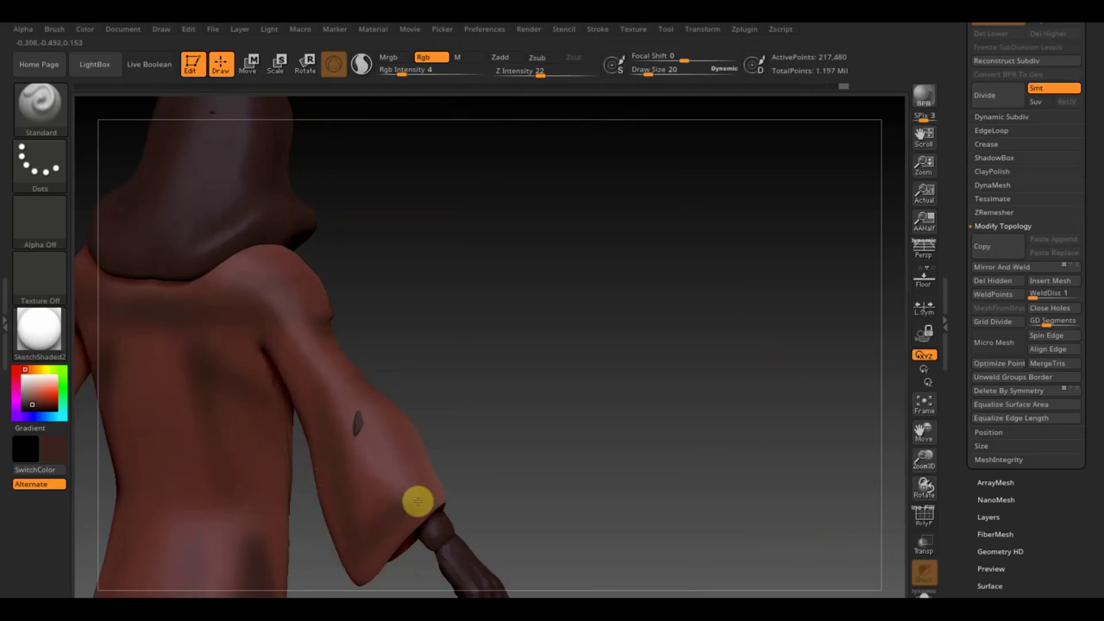
pyautogui.moveTo(519, 481); pyautogui.dragTo(548, 461)
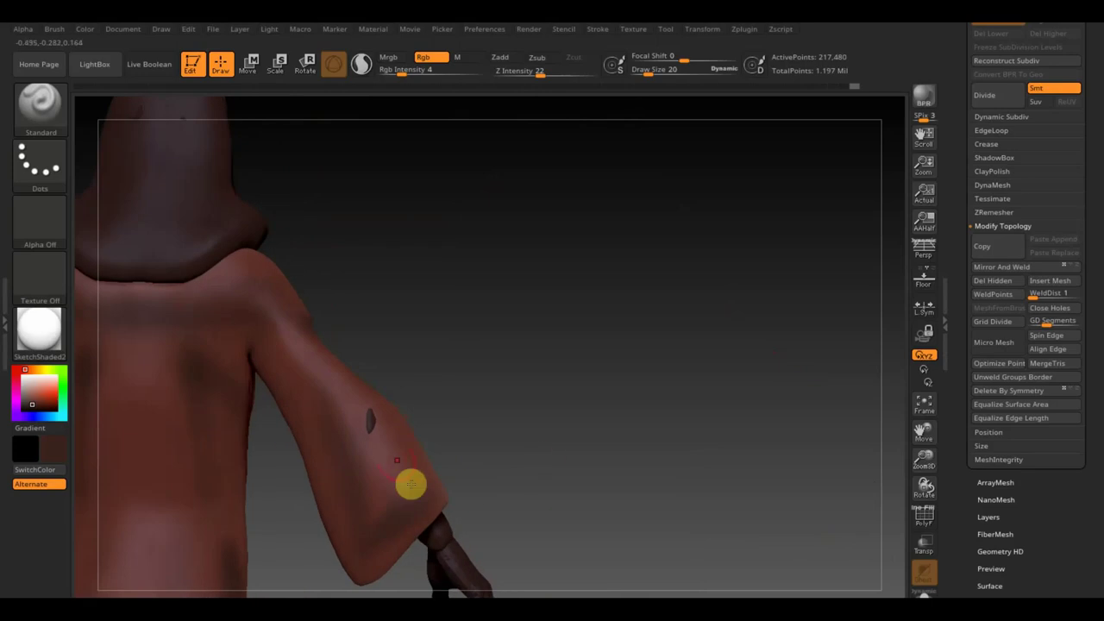
# Switch the brush from Rgb painting to Zadd sculpting and frame the whole hooded figure
pyautogui.click(498, 61)
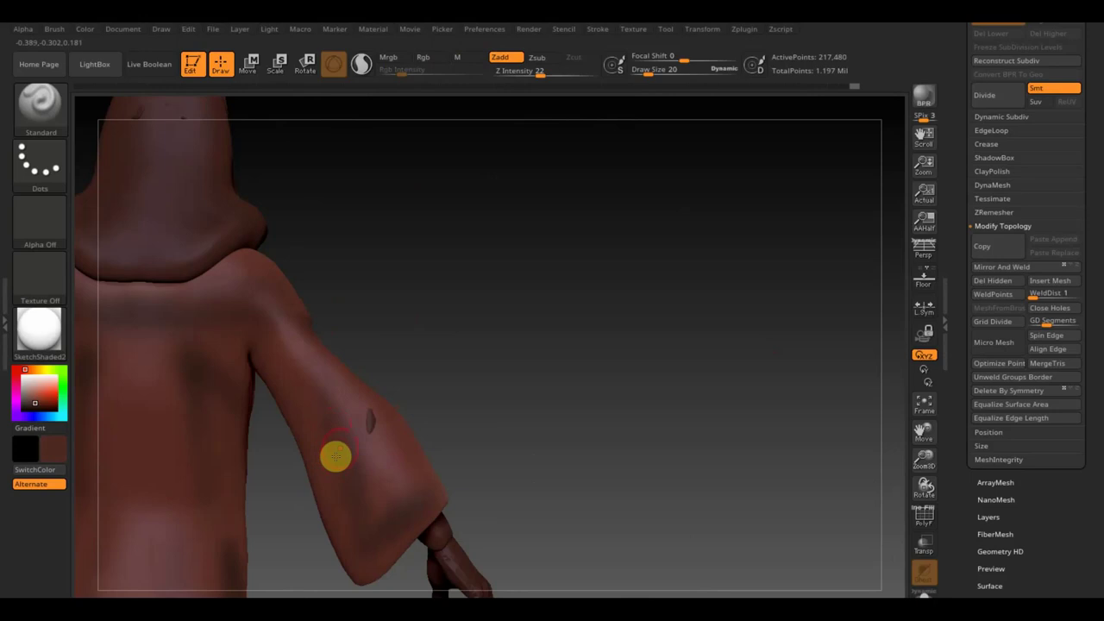
pyautogui.click(367, 548)
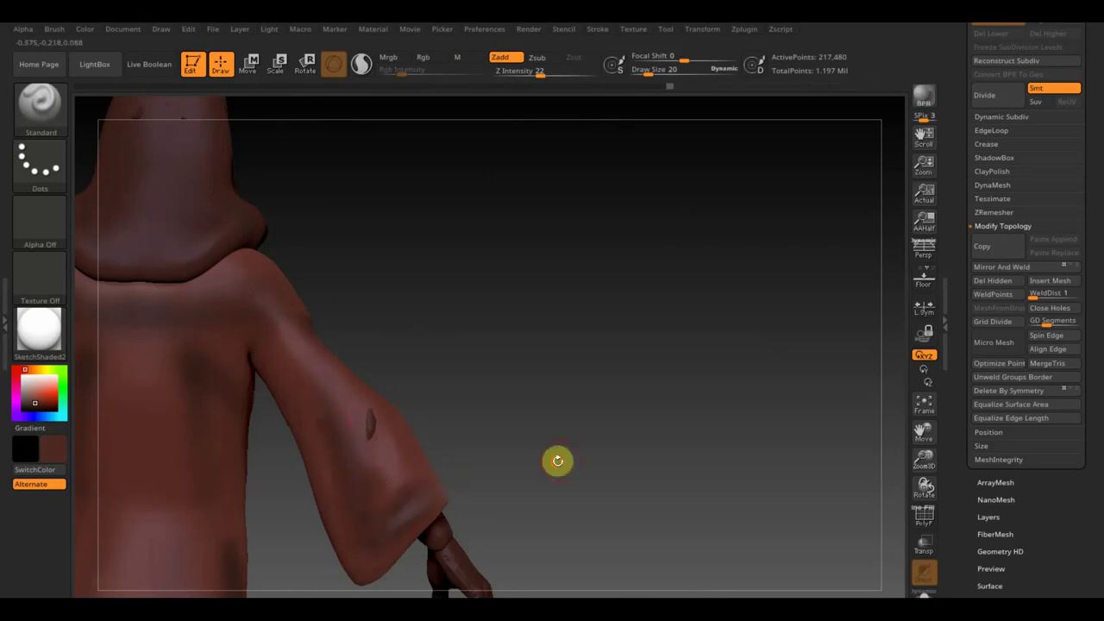
pyautogui.moveTo(557, 461); pyautogui.dragTo(414, 436)
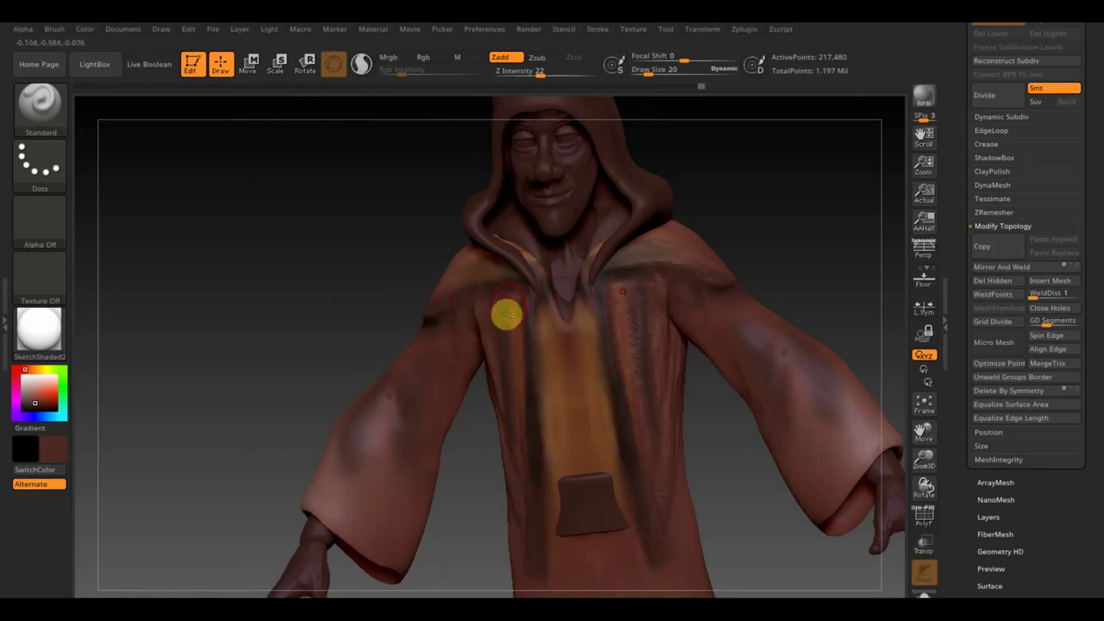
pyautogui.moveTo(382, 370); pyautogui.dragTo(335, 293)
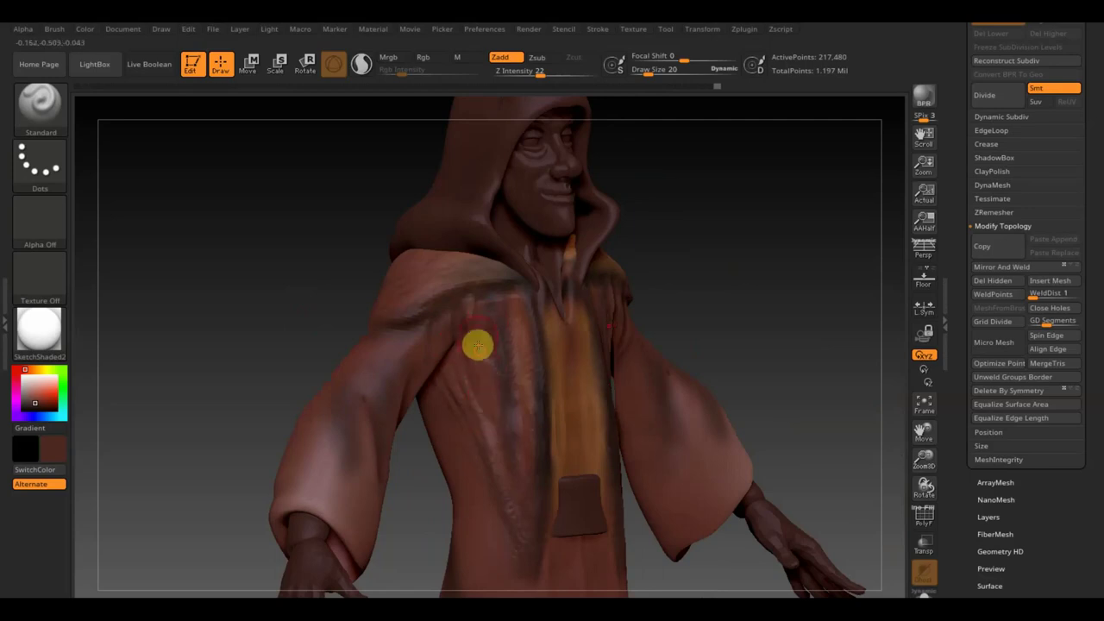
# Sculpt a raised fold down the robe front and Shift-smooth it
pyautogui.moveTo(468, 308); pyautogui.dragTo(486, 422)
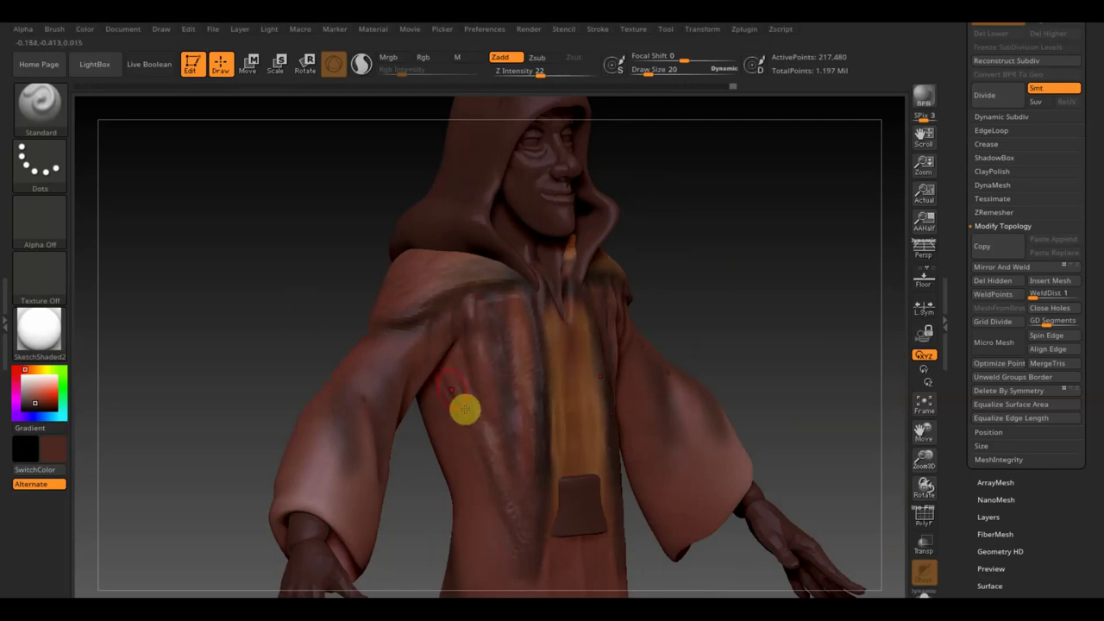
pyautogui.press('shift')
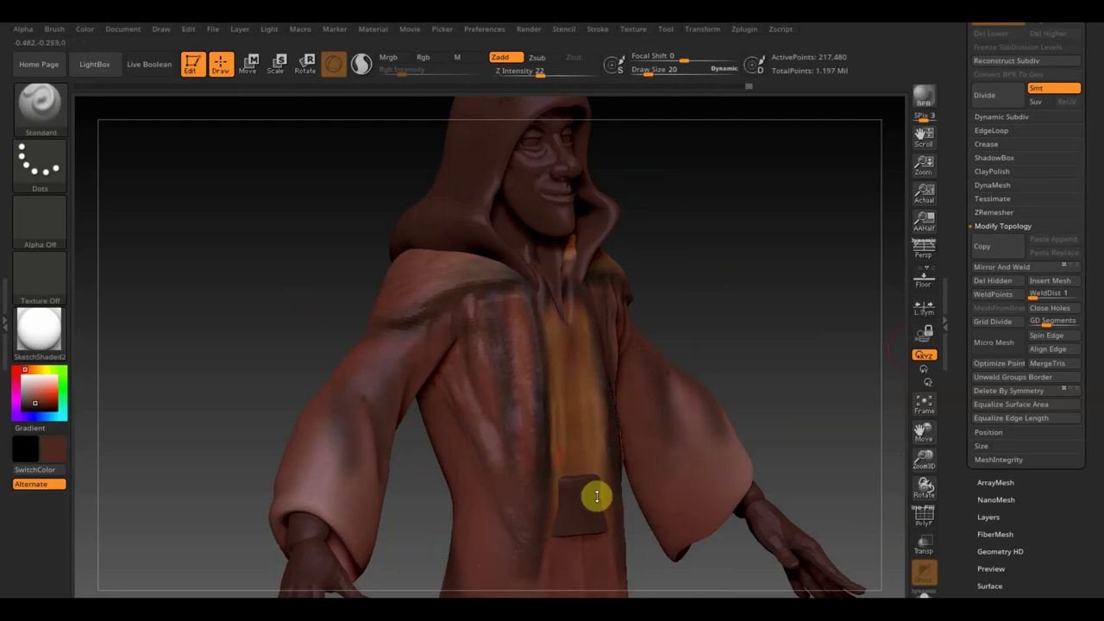
pyautogui.click(1054, 27)
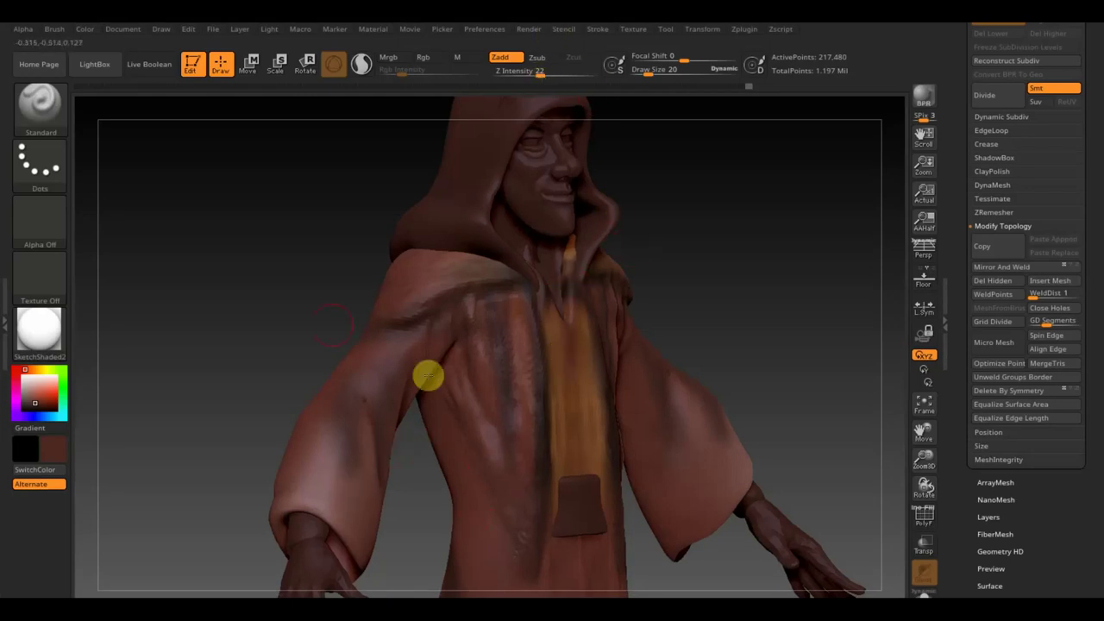
pyautogui.moveTo(317, 316)
pyautogui.mouseDown()
pyautogui.moveTo(251, 298)
pyautogui.moveTo(298, 479)
pyautogui.mouseUp()
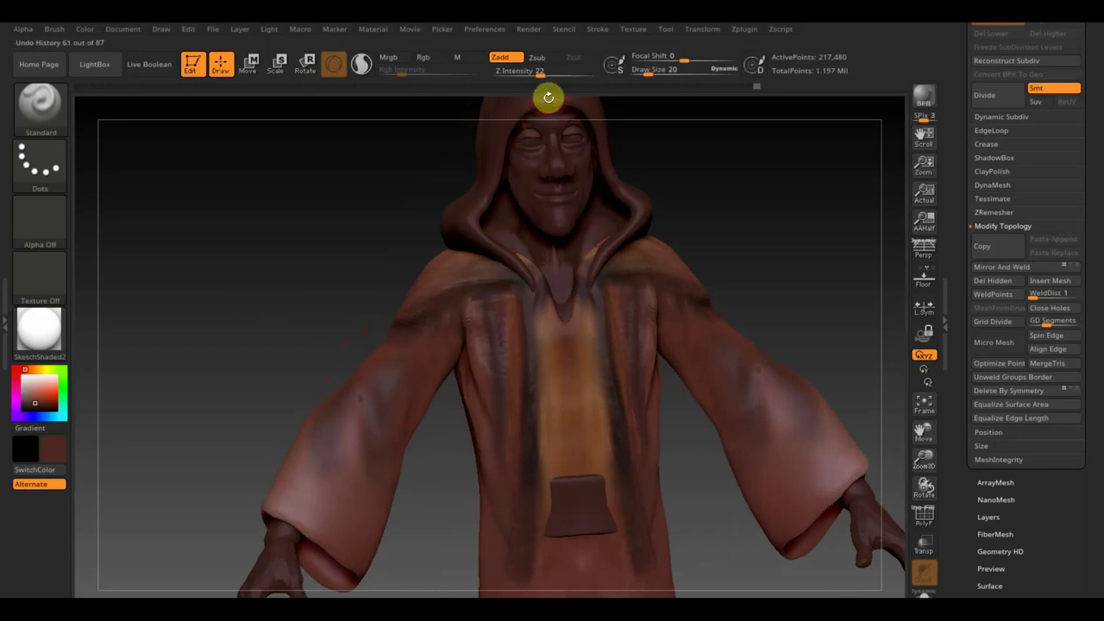
# Select ClayBuildup and undo the chest emblem from a goblet back to an hourglass
pyautogui.click(41, 108)
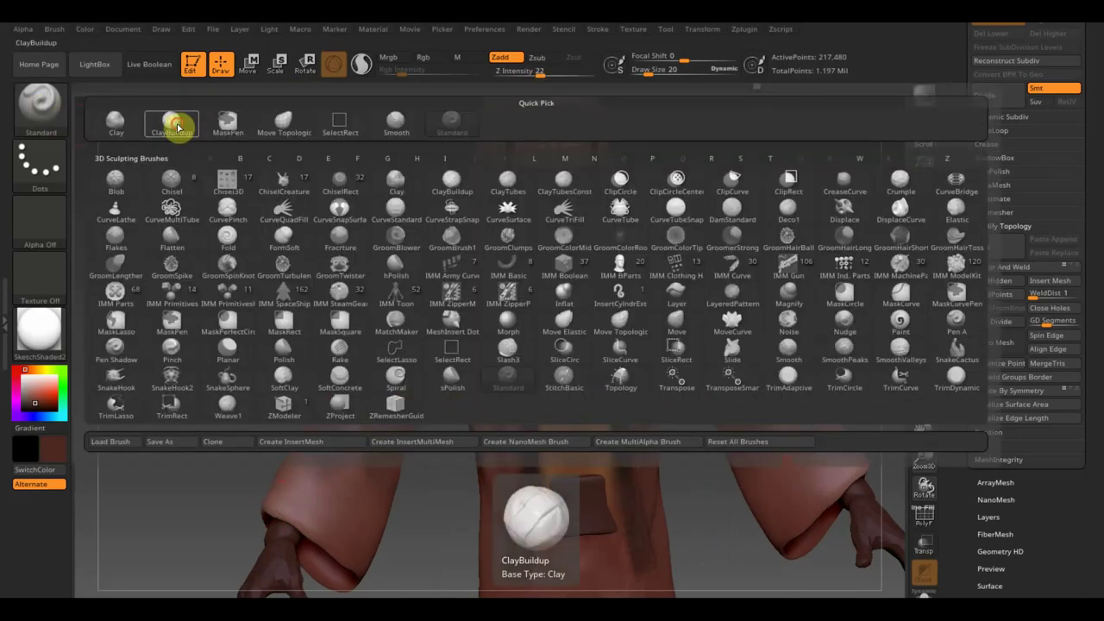
pyautogui.click(176, 120)
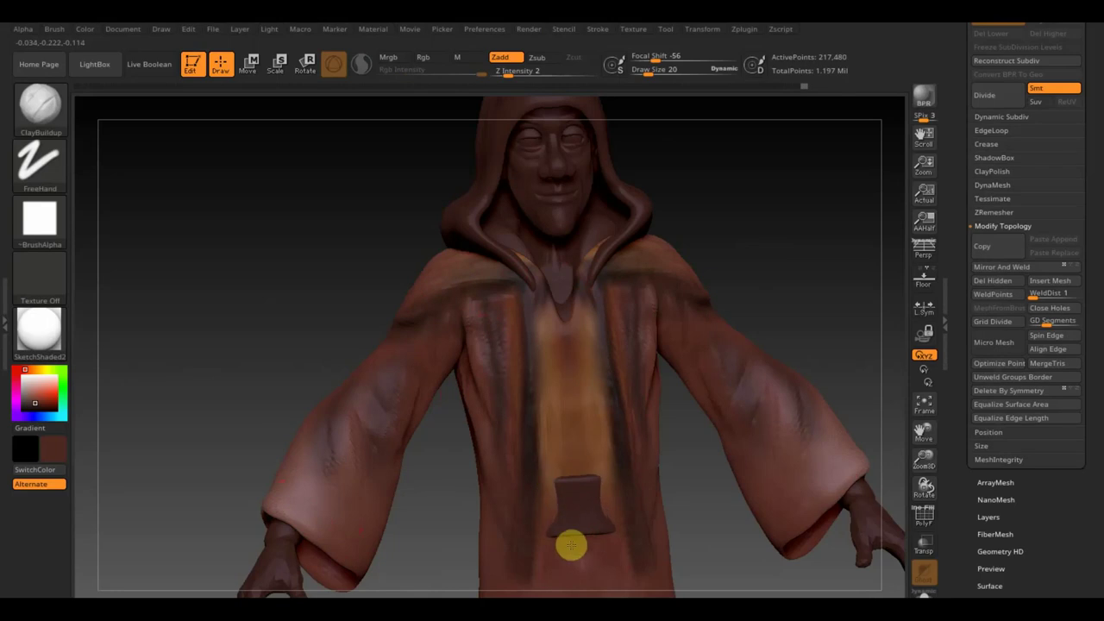
pyautogui.hotkey('ctrl', 'z')
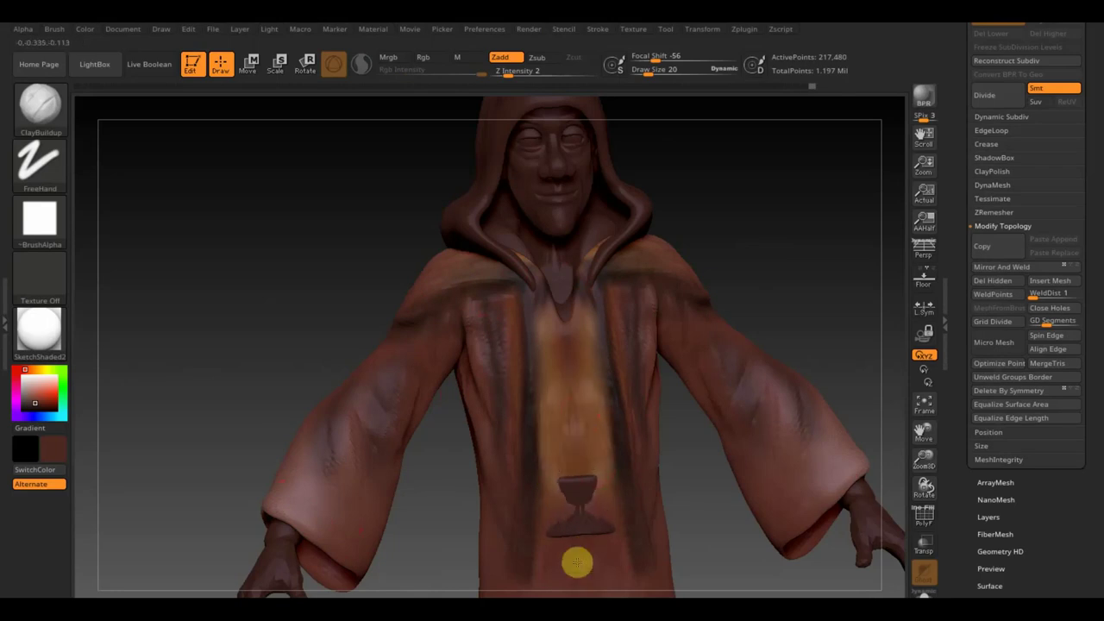
pyautogui.hotkey('ctrl', 'z')
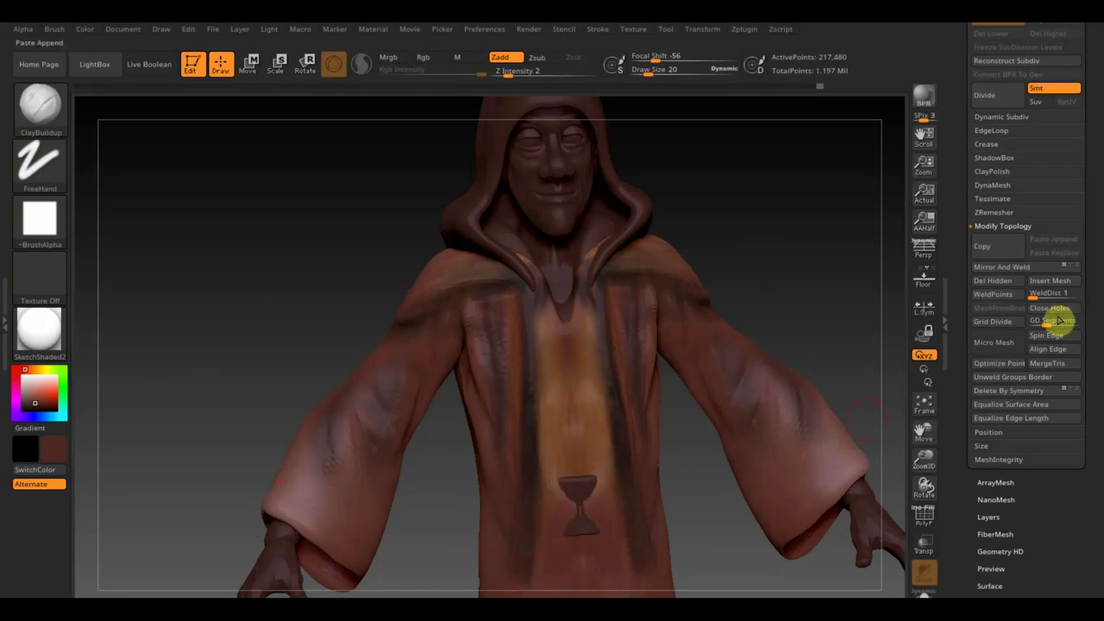
pyautogui.moveTo(822, 267)
pyautogui.mouseDown()
pyautogui.moveTo(779, 288)
pyautogui.moveTo(833, 320)
pyautogui.moveTo(845, 290)
pyautogui.moveTo(786, 393)
pyautogui.mouseUp()
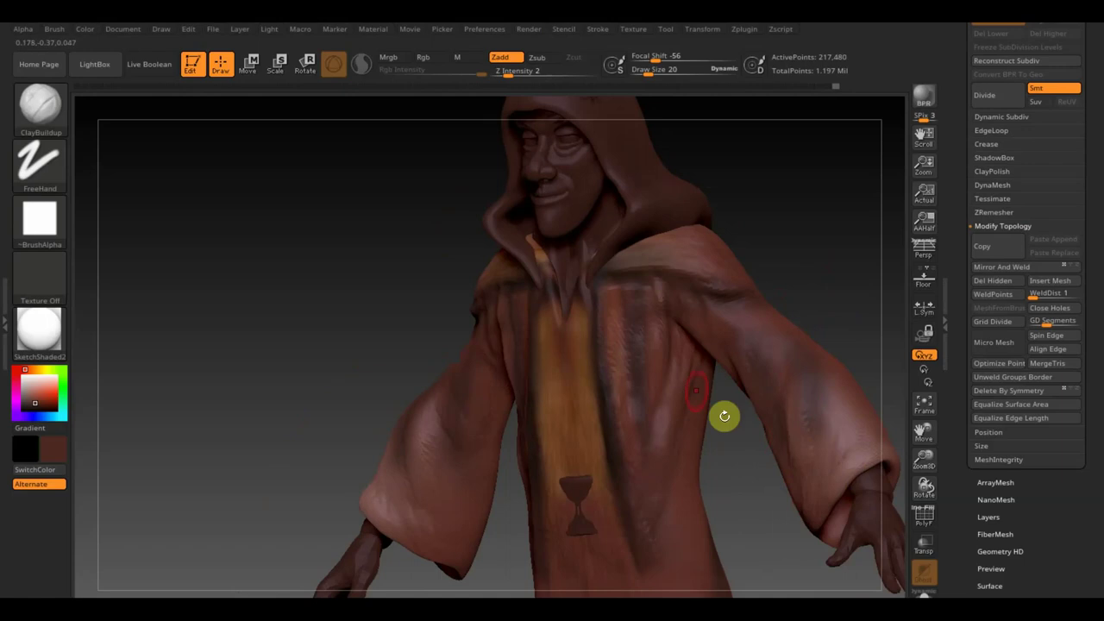
# Build up a ClayBuildup fold along the back collar under the hood
pyautogui.moveTo(692, 465)
pyautogui.mouseDown(button='right')
pyautogui.moveTo(698, 497)
pyautogui.moveTo(756, 443)
pyautogui.mouseUp(button='right')
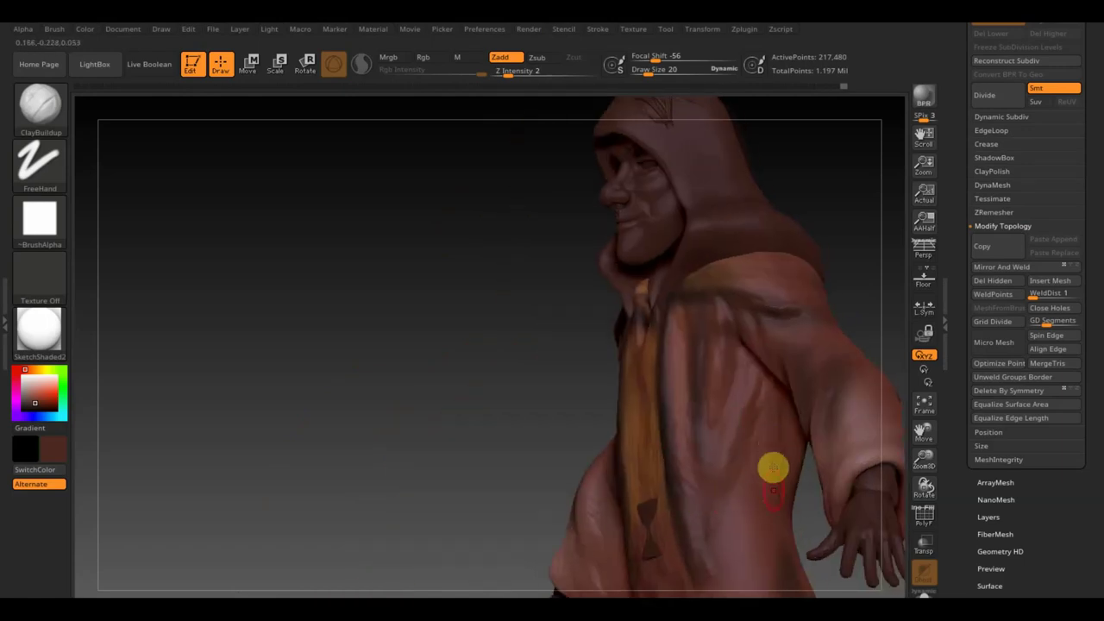
pyautogui.moveTo(532, 429)
pyautogui.mouseDown()
pyautogui.moveTo(512, 389)
pyautogui.moveTo(609, 367)
pyautogui.mouseUp()
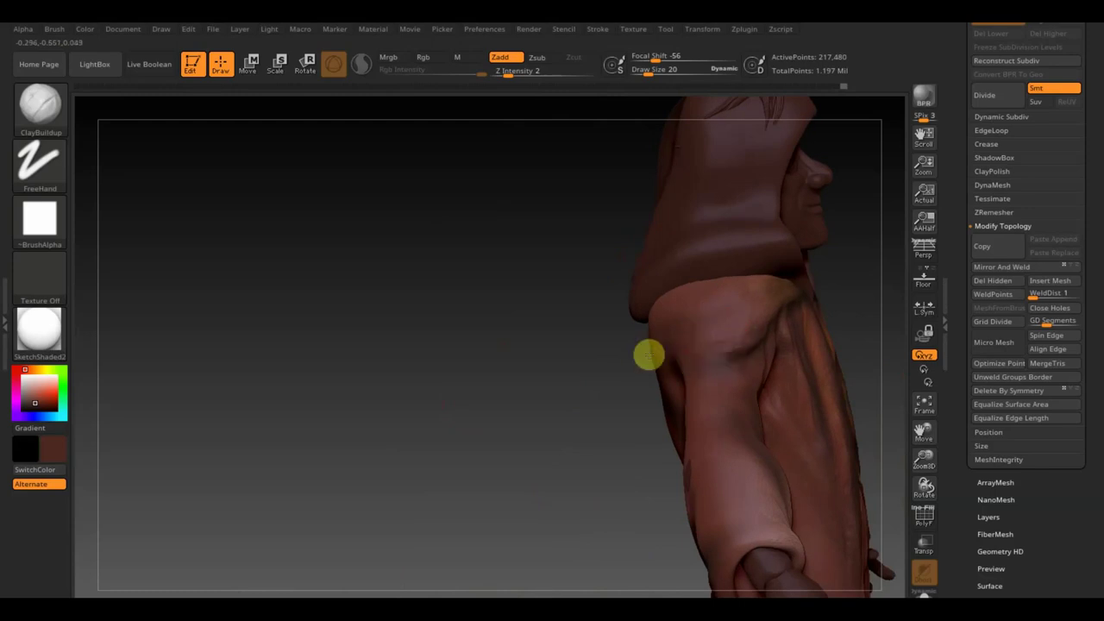
pyautogui.moveTo(732, 357)
pyautogui.mouseDown(button='right')
pyautogui.moveTo(512, 374)
pyautogui.moveTo(651, 359)
pyautogui.mouseUp(button='right')
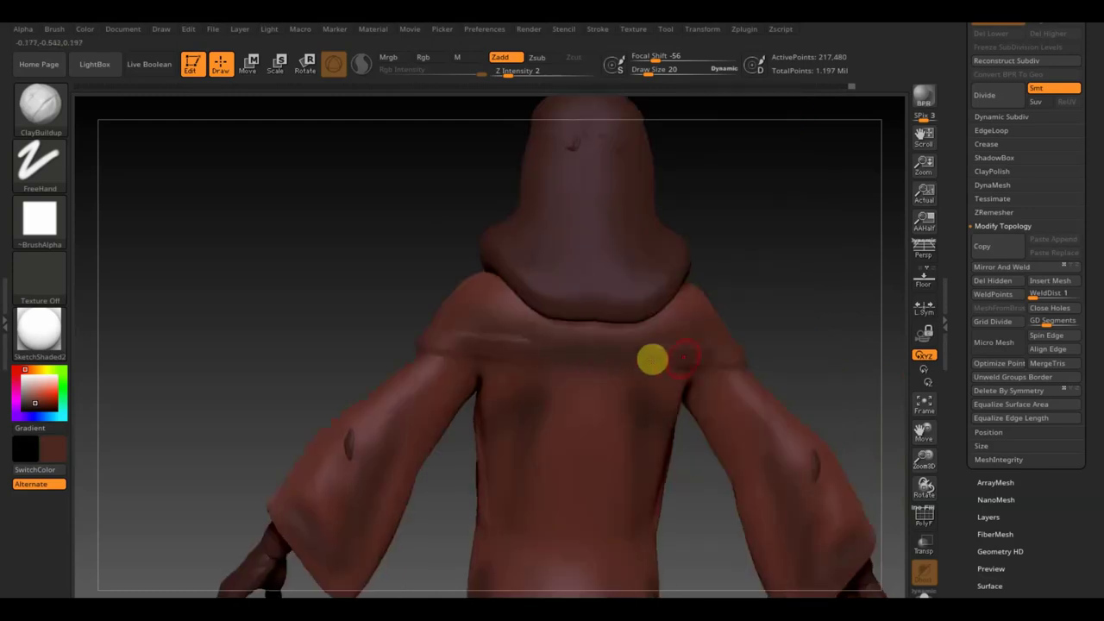
pyautogui.moveTo(690, 347); pyautogui.dragTo(426, 348)
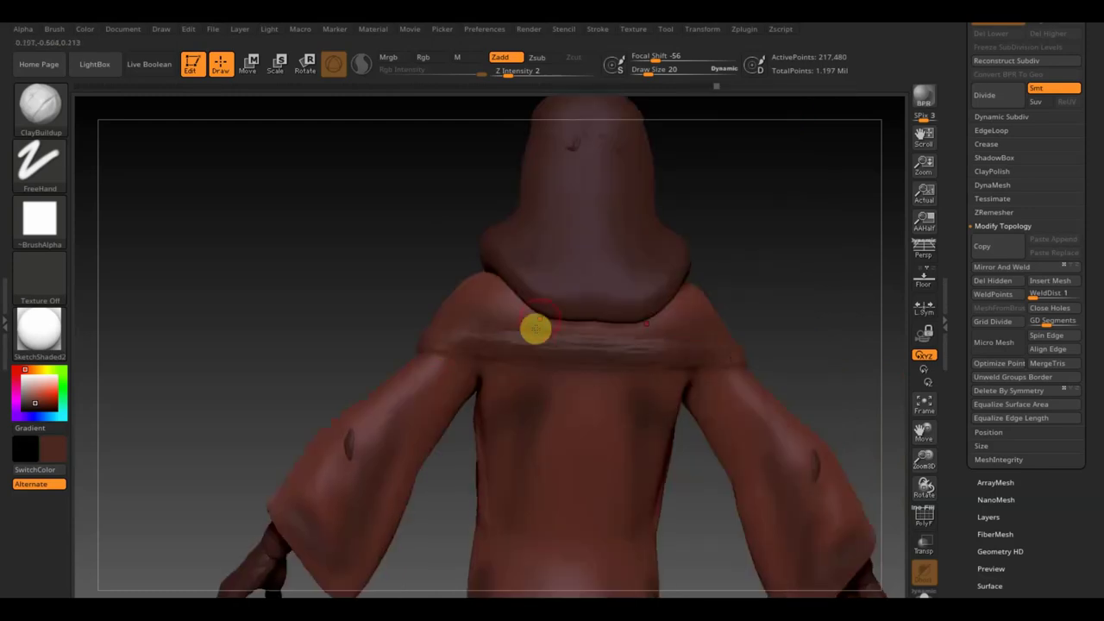
pyautogui.moveTo(536, 328); pyautogui.dragTo(517, 310)
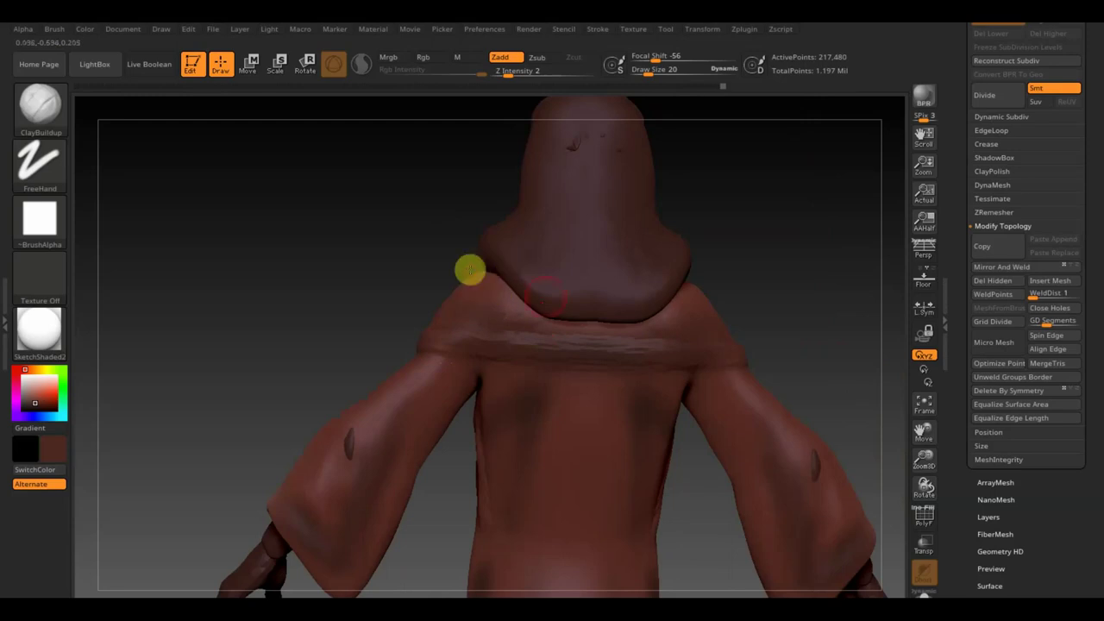
pyautogui.moveTo(591, 313); pyautogui.dragTo(559, 318)
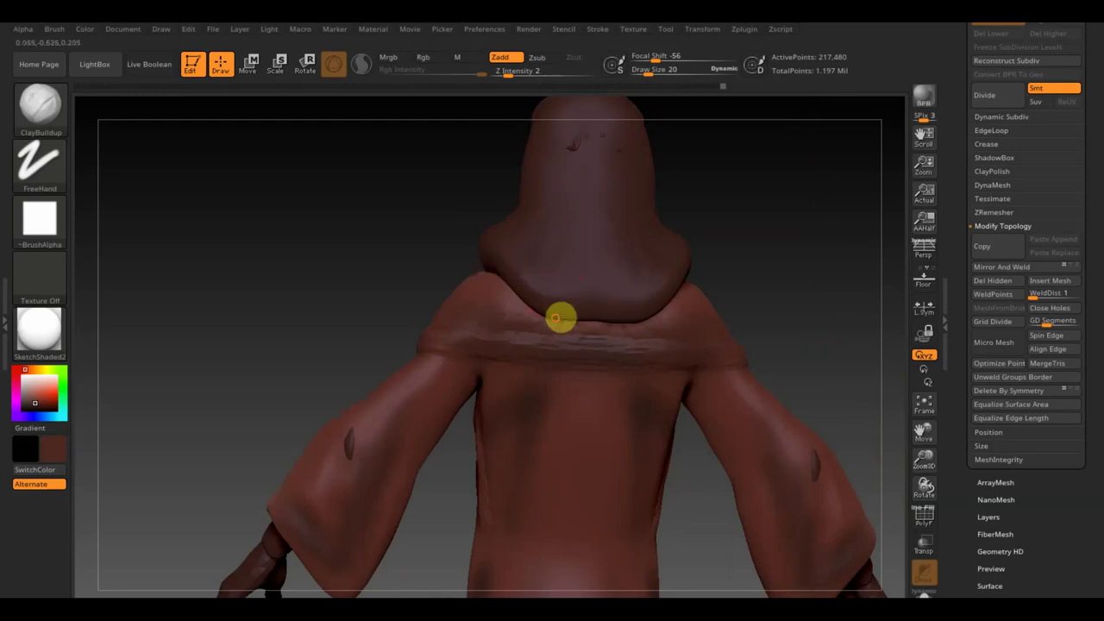
# Shift-smooth the folds along the shoulder strap
pyautogui.moveTo(724, 293); pyautogui.dragTo(672, 296)
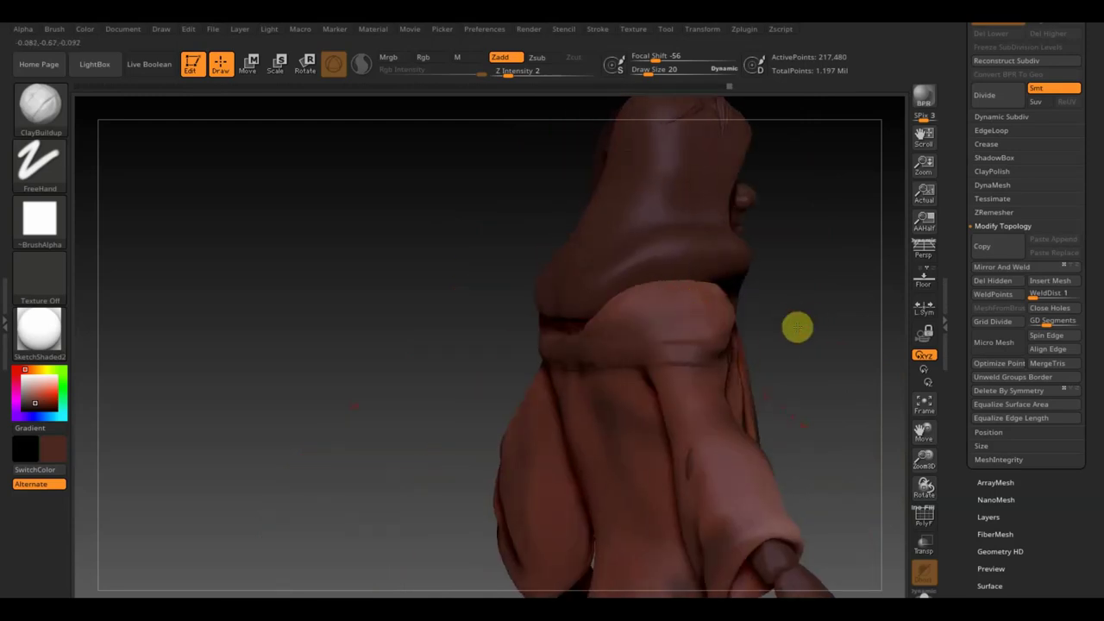
pyautogui.moveTo(796, 325); pyautogui.dragTo(692, 353)
pyautogui.moveTo(557, 362); pyautogui.dragTo(446, 367)
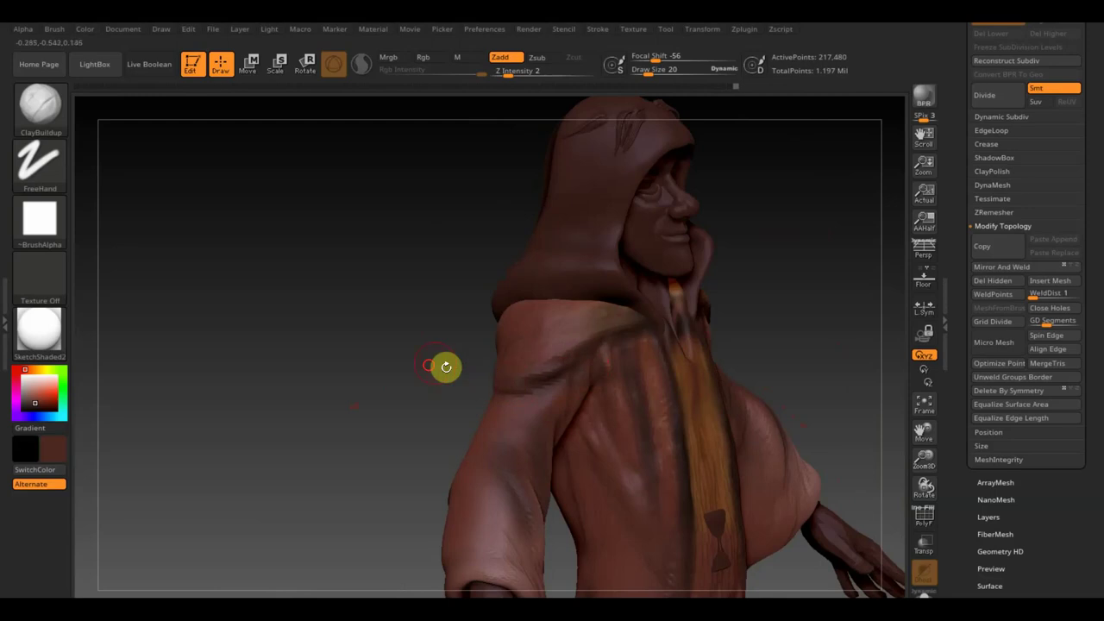
pyautogui.moveTo(389, 334); pyautogui.dragTo(532, 319)
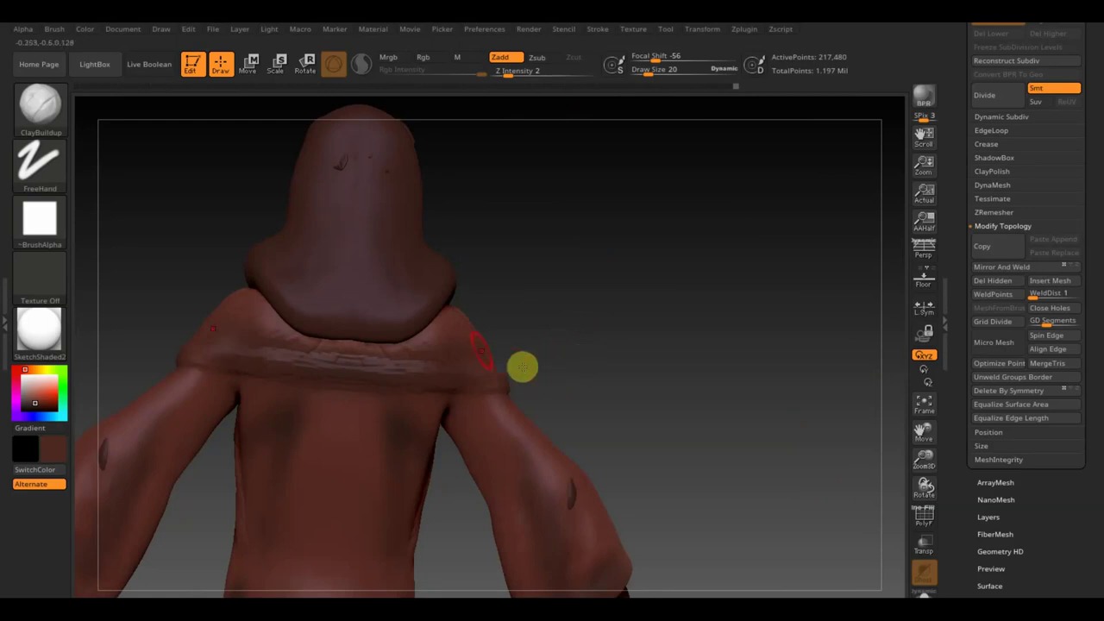
pyautogui.press('shift')
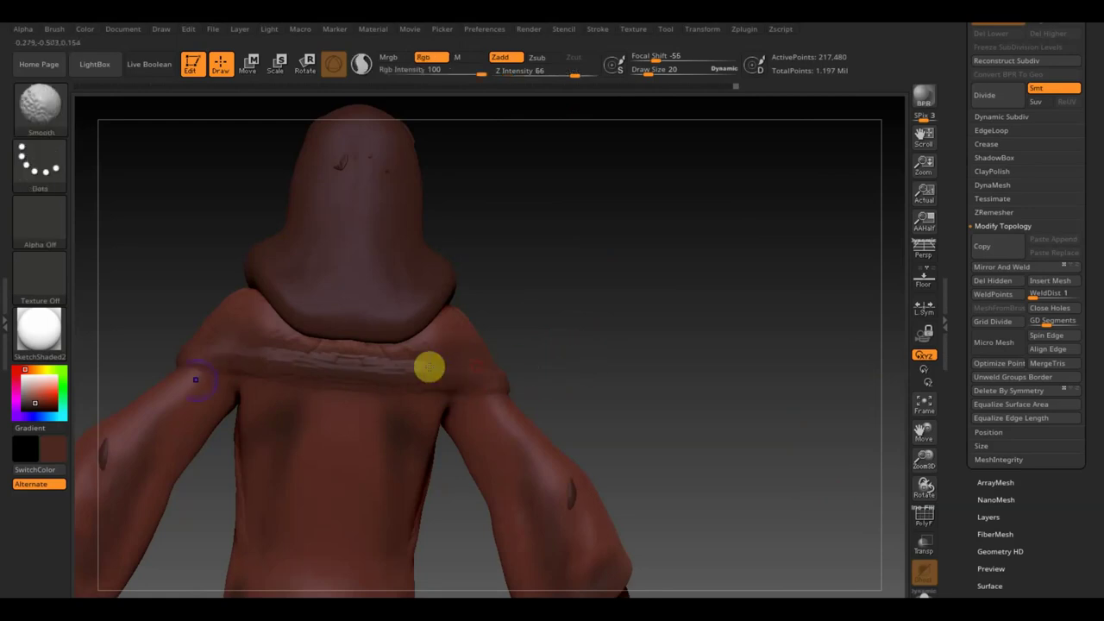
pyautogui.moveTo(415, 372)
pyautogui.keyDown('shift'); pyautogui.mouseDown()
pyautogui.moveTo(180, 337)
pyautogui.moveTo(221, 381)
pyautogui.moveTo(399, 399)
pyautogui.mouseUp(); pyautogui.keyUp('shift')
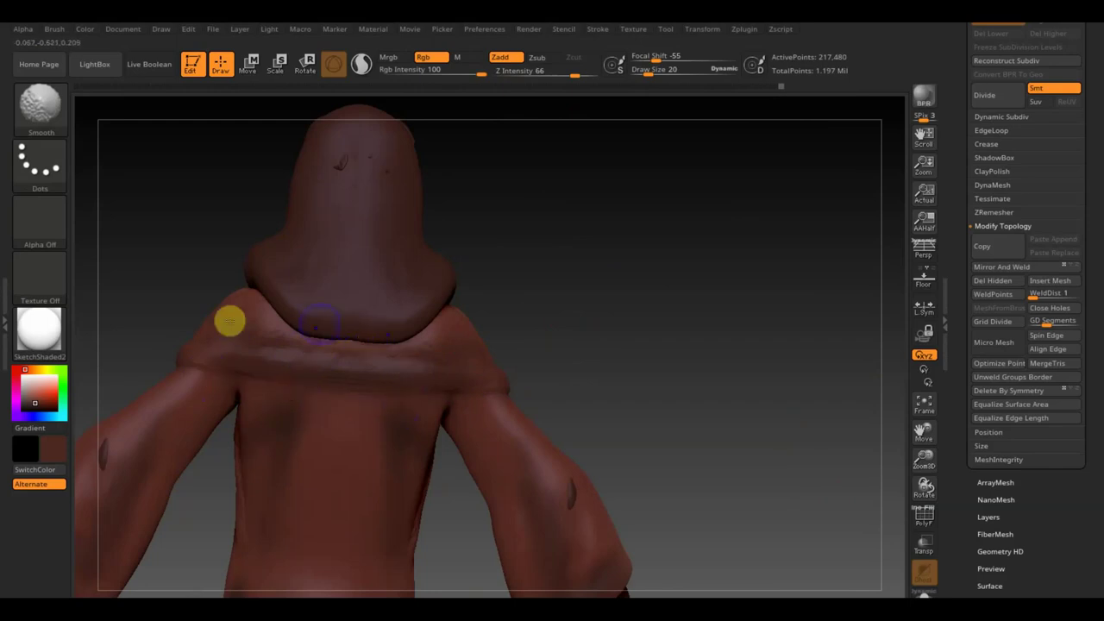
# Smooth along the left sleeve and reframe the whole robed figure from the front
pyautogui.moveTo(562, 336); pyautogui.dragTo(564, 416)
pyautogui.press('shift')
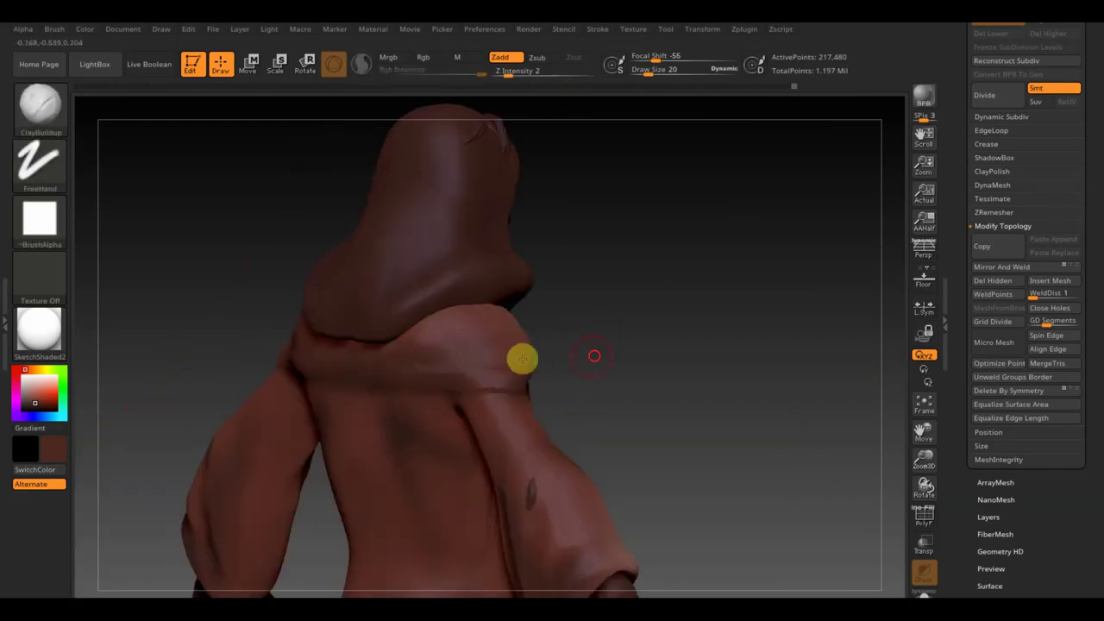
pyautogui.moveTo(522, 357)
pyautogui.mouseDown()
pyautogui.moveTo(497, 353)
pyautogui.moveTo(522, 379)
pyautogui.mouseUp()
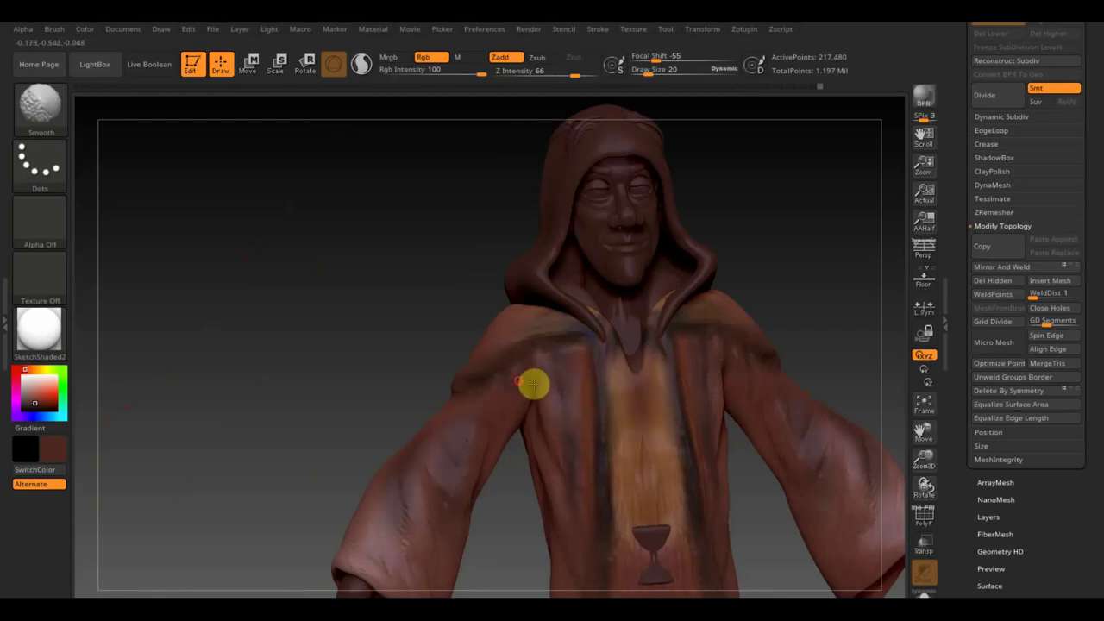
pyautogui.keyDown('shift'); pyautogui.moveTo(533, 384); pyautogui.dragTo(380, 470); pyautogui.keyUp('shift')
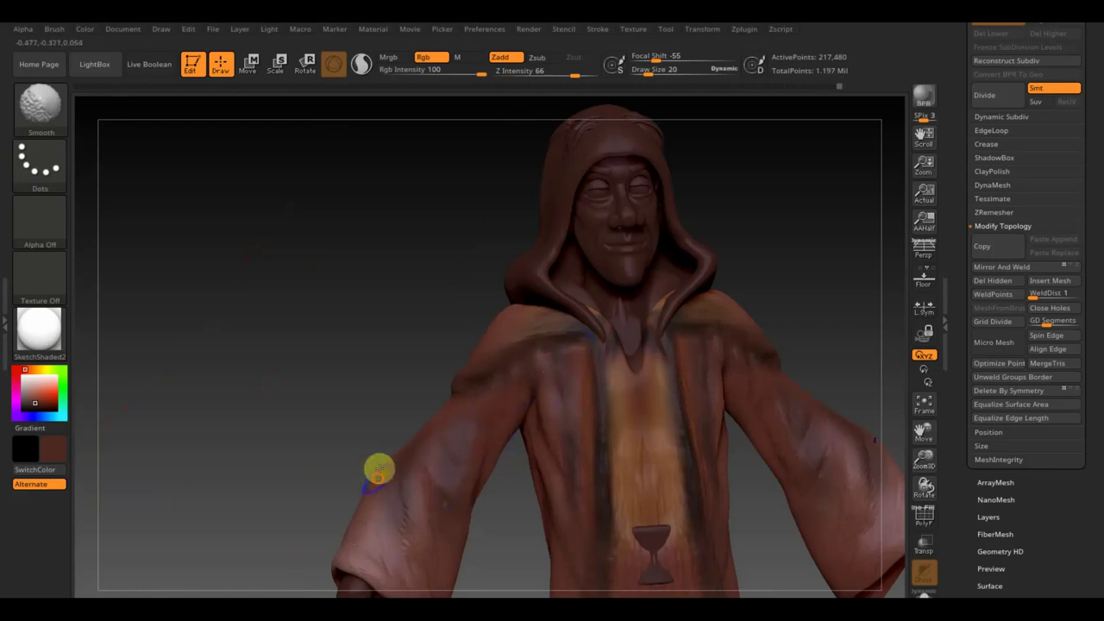
pyautogui.keyDown('shift'); pyautogui.moveTo(322, 389); pyautogui.dragTo(249, 201); pyautogui.keyUp('shift')
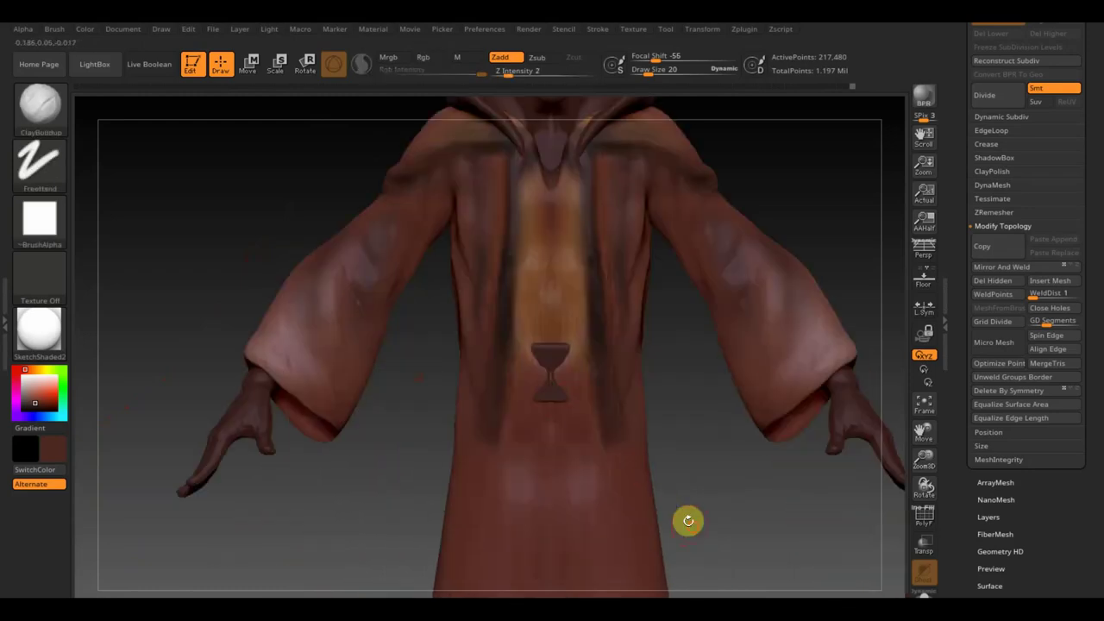
pyautogui.moveTo(688, 520)
pyautogui.mouseDown()
pyautogui.moveTo(635, 399)
pyautogui.moveTo(725, 461)
pyautogui.mouseUp()
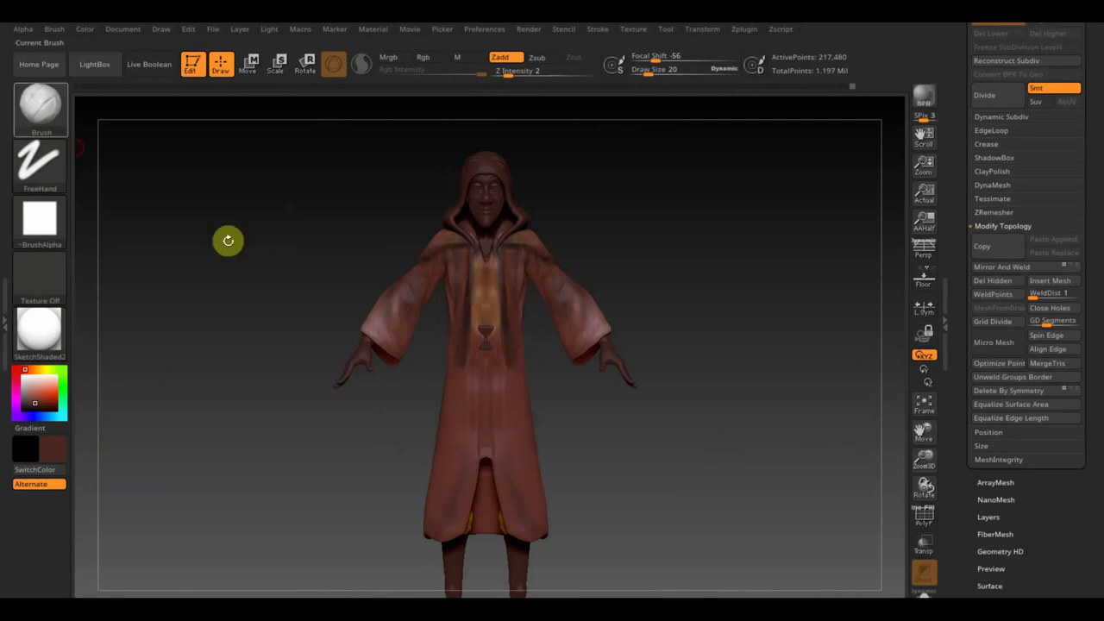
# Raise a ridge down the chest centre with the Standard brush and Dots stroke
pyautogui.click(39, 104)
pyautogui.click(456, 122)
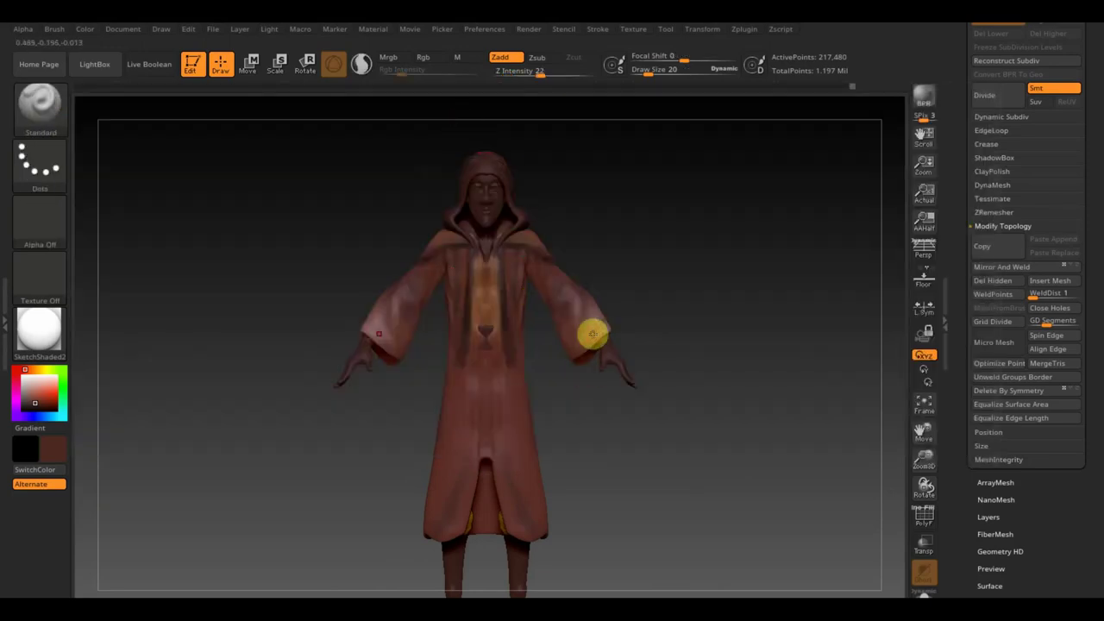
pyautogui.moveTo(504, 309); pyautogui.dragTo(484, 269)
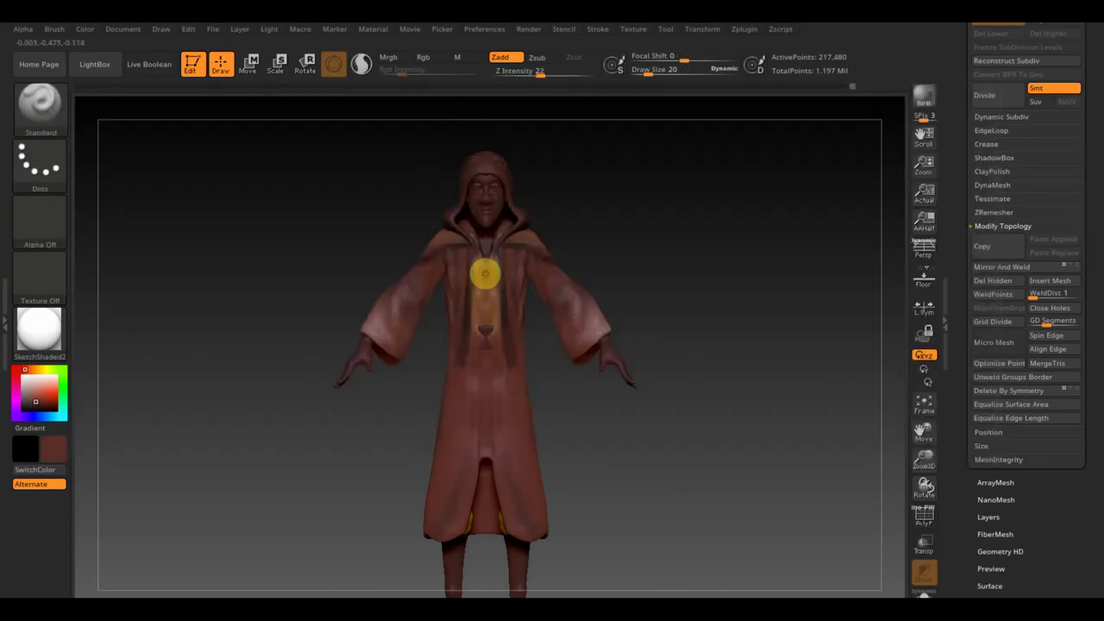
pyautogui.press('c')
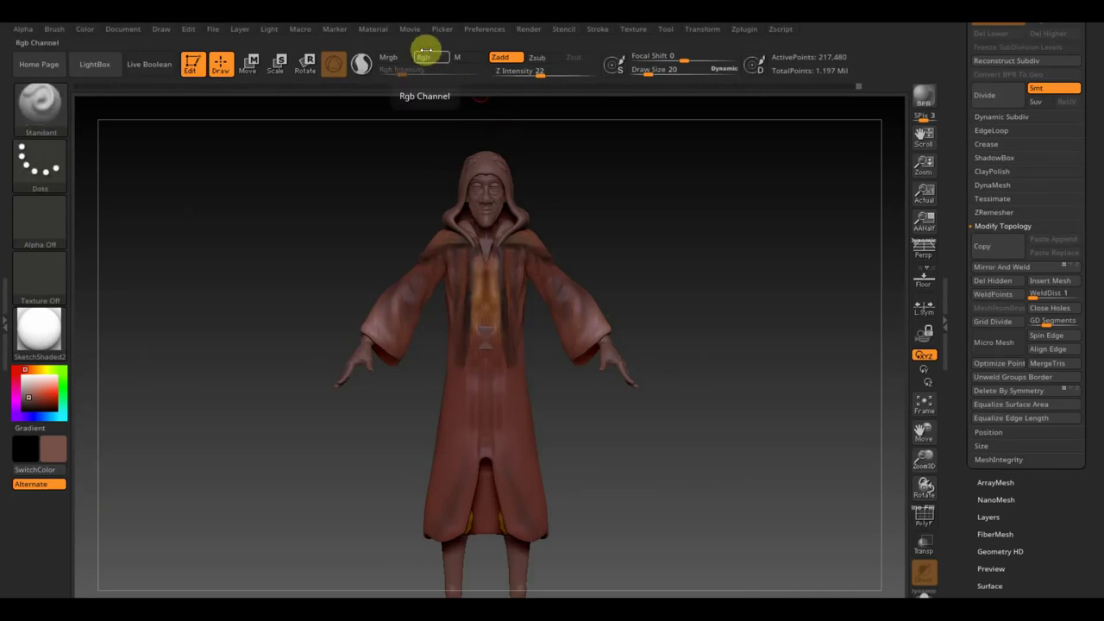
# Paint darker shading over the upper chest near the collar, Rgb only at intensity 35
pyautogui.click(426, 53)
pyautogui.click(498, 60)
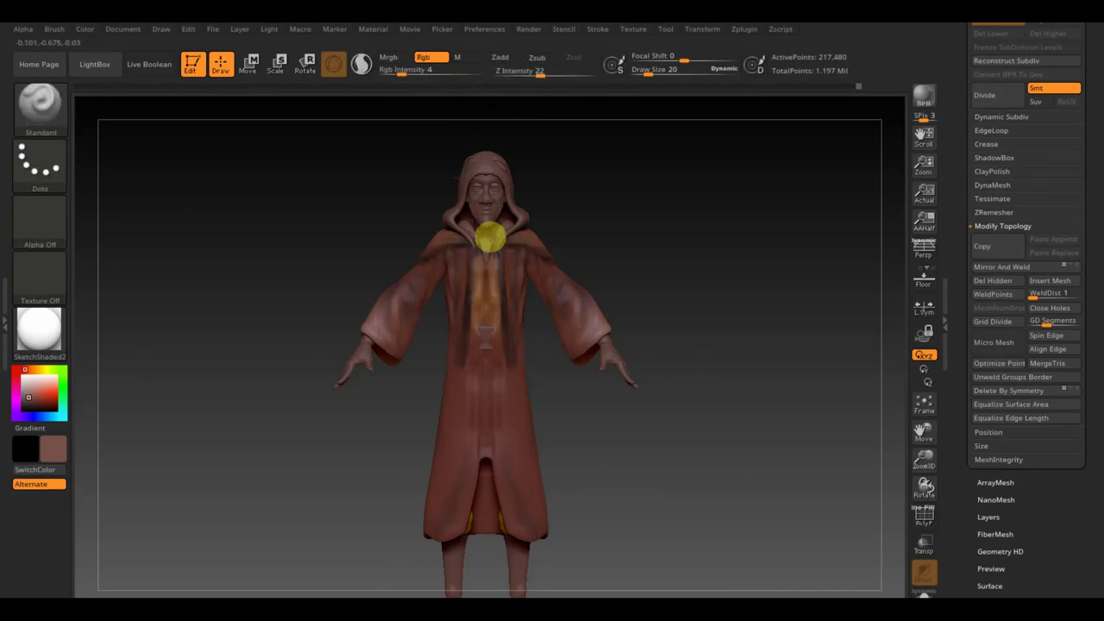
pyautogui.moveTo(412, 74); pyautogui.dragTo(438, 77)
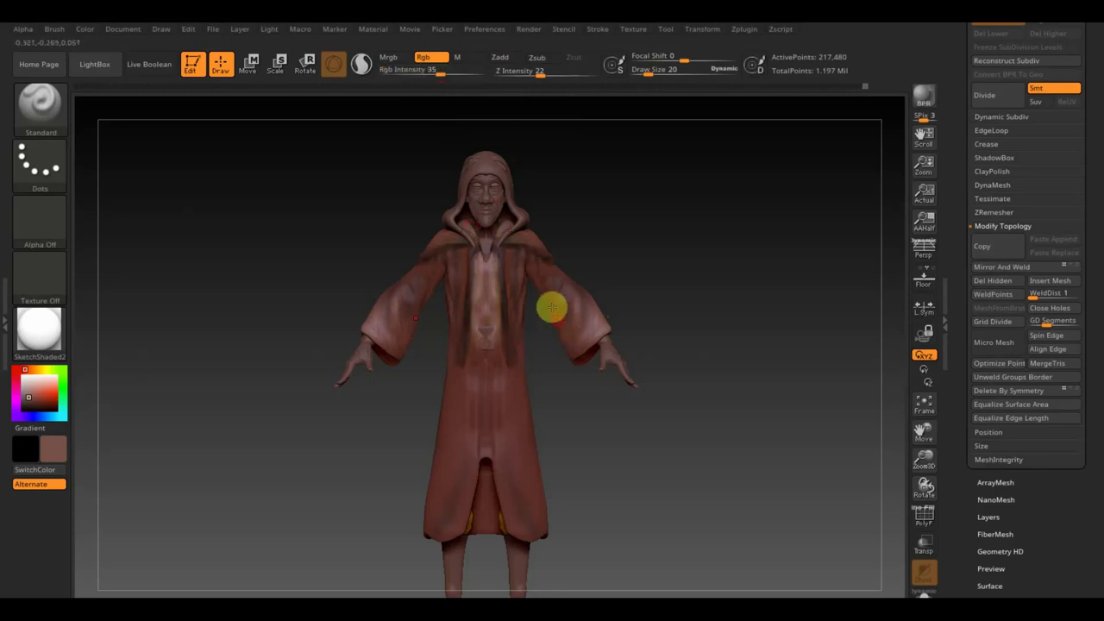
pyautogui.moveTo(543, 287)
pyautogui.mouseDown()
pyautogui.moveTo(500, 276)
pyautogui.moveTo(475, 355)
pyautogui.moveTo(483, 397)
pyautogui.mouseUp()
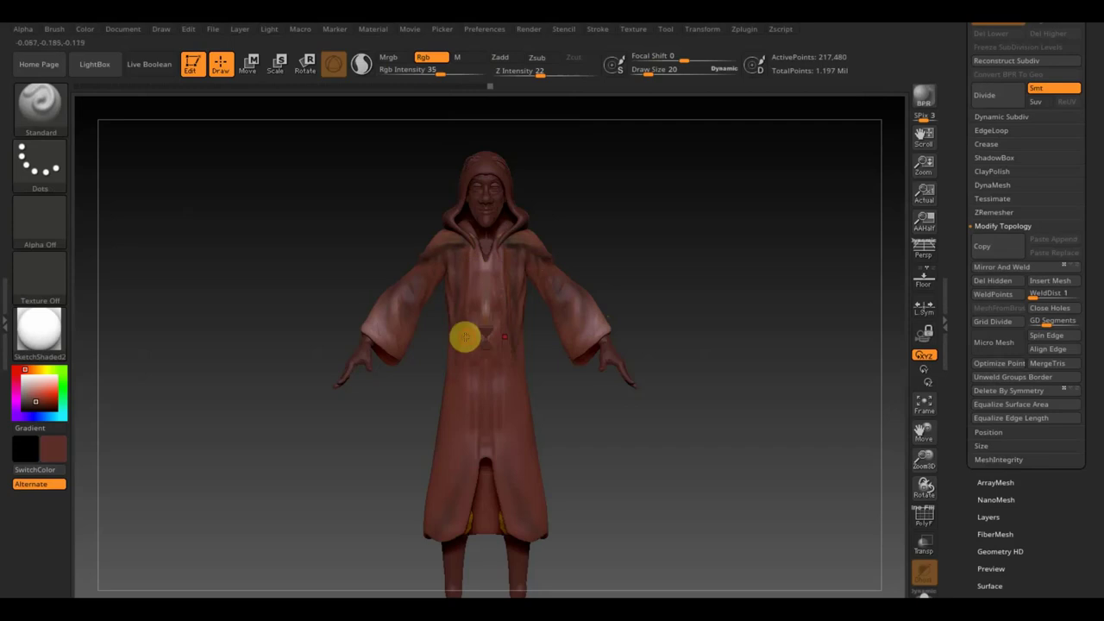
# Expand the subtool list and orbit the figure back to a front view
pyautogui.moveTo(1101, 98); pyautogui.dragTo(1092, 192)
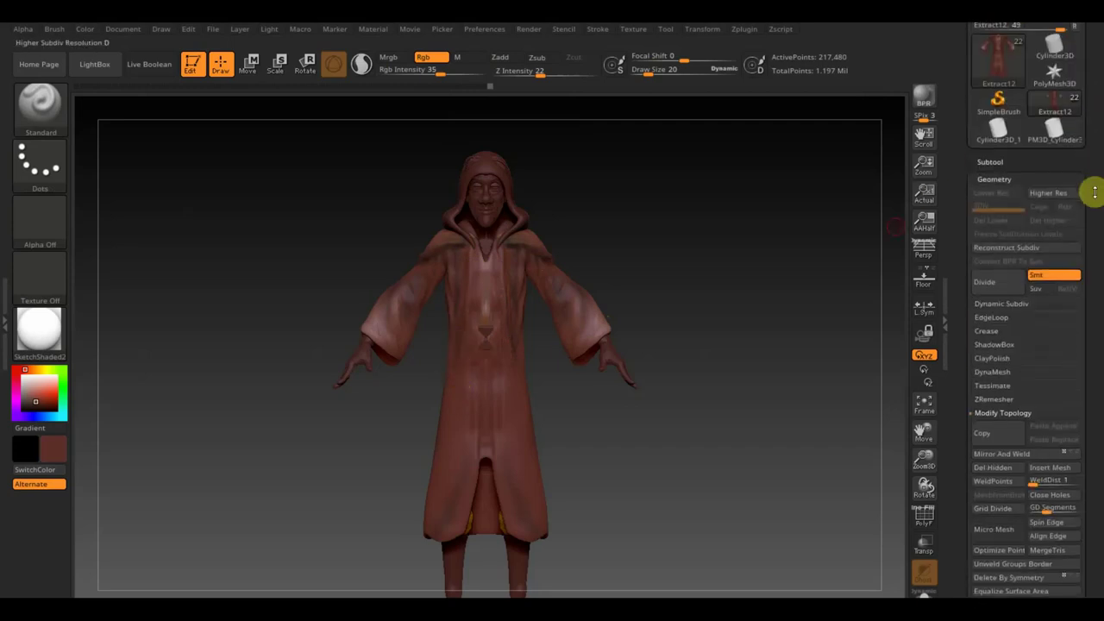
pyautogui.click(1003, 163)
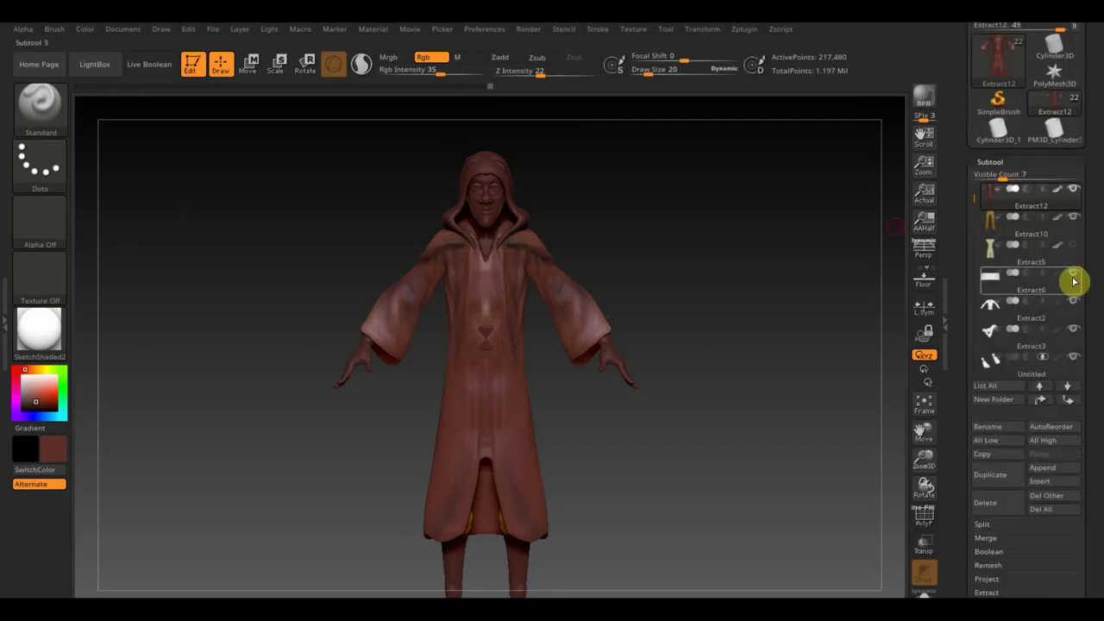
pyautogui.moveTo(586, 402); pyautogui.dragTo(641, 411)
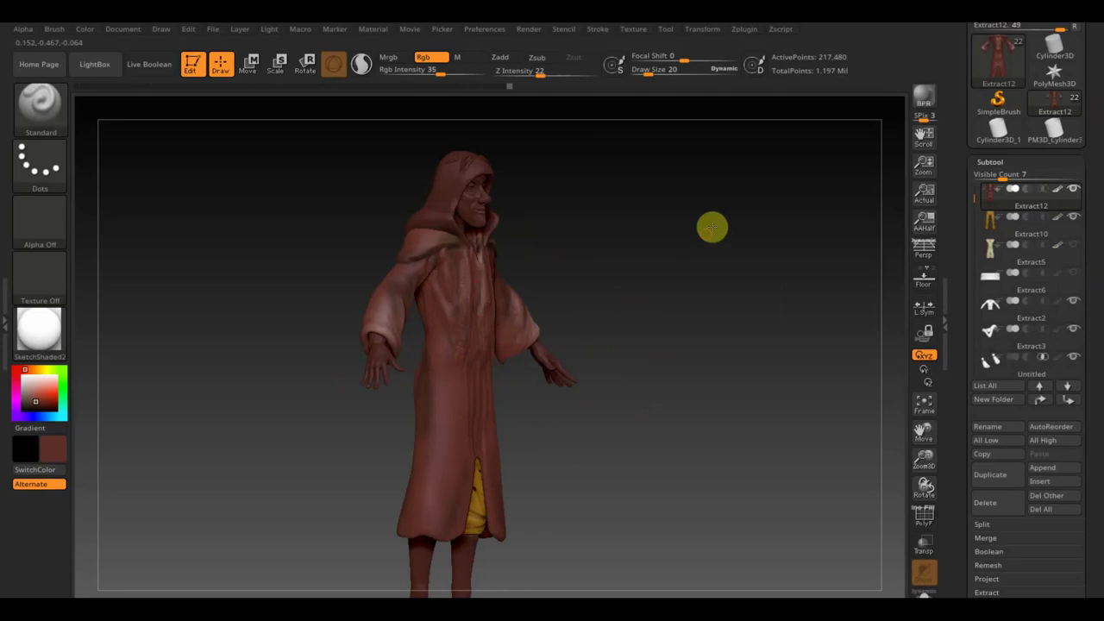
pyautogui.moveTo(712, 227)
pyautogui.mouseDown()
pyautogui.moveTo(673, 227)
pyautogui.moveTo(710, 256)
pyautogui.mouseUp()
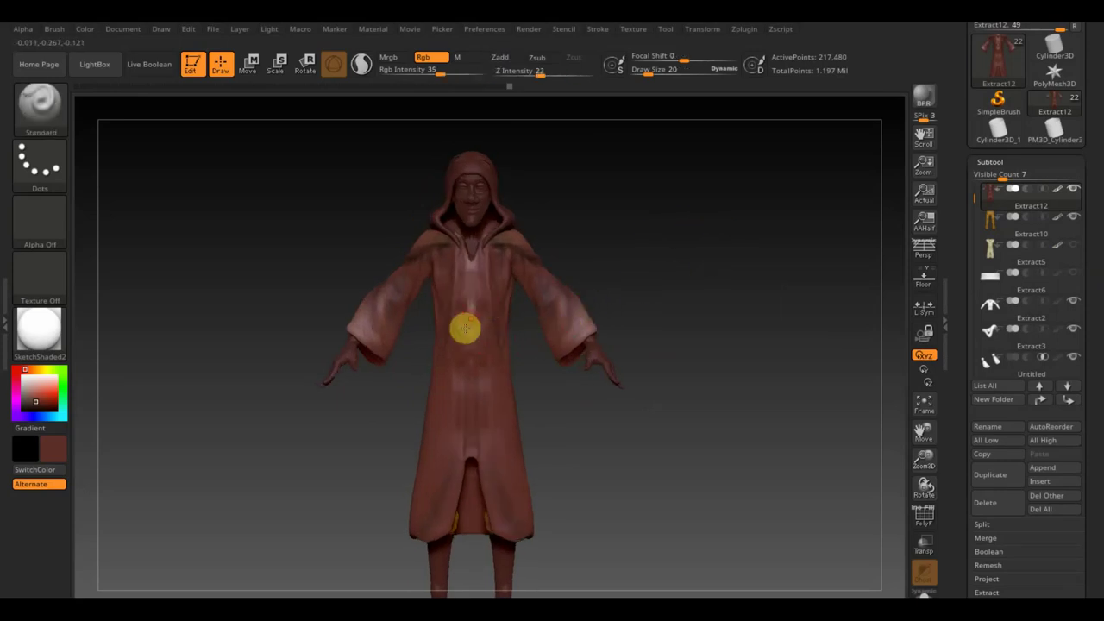
# Smooth the robe's chest and front at Draw Size 45, then check the back
pyautogui.click(647, 71)
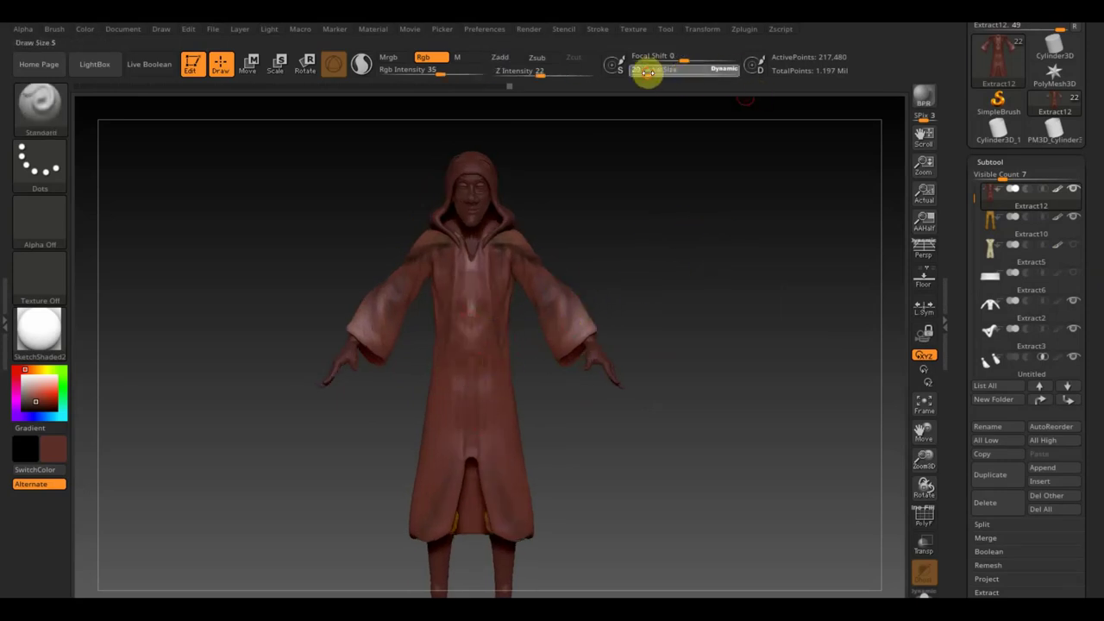
pyautogui.write('42')
pyautogui.press('Return')
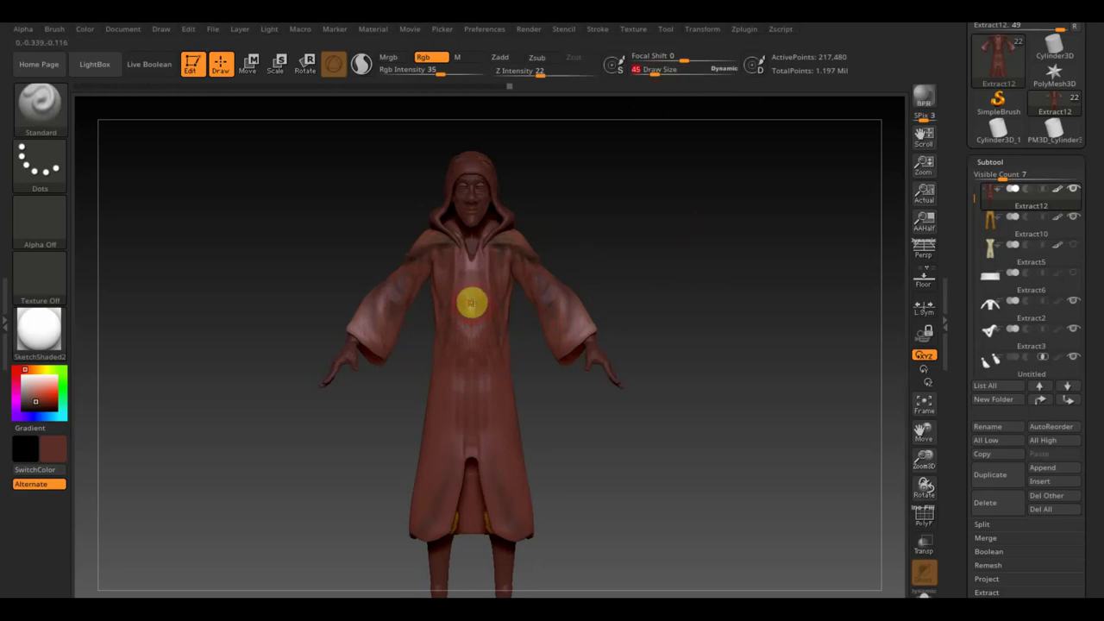
pyautogui.press('shift')
pyautogui.keyDown('shift'); pyautogui.moveTo(466, 276); pyautogui.dragTo(448, 441); pyautogui.keyUp('shift')
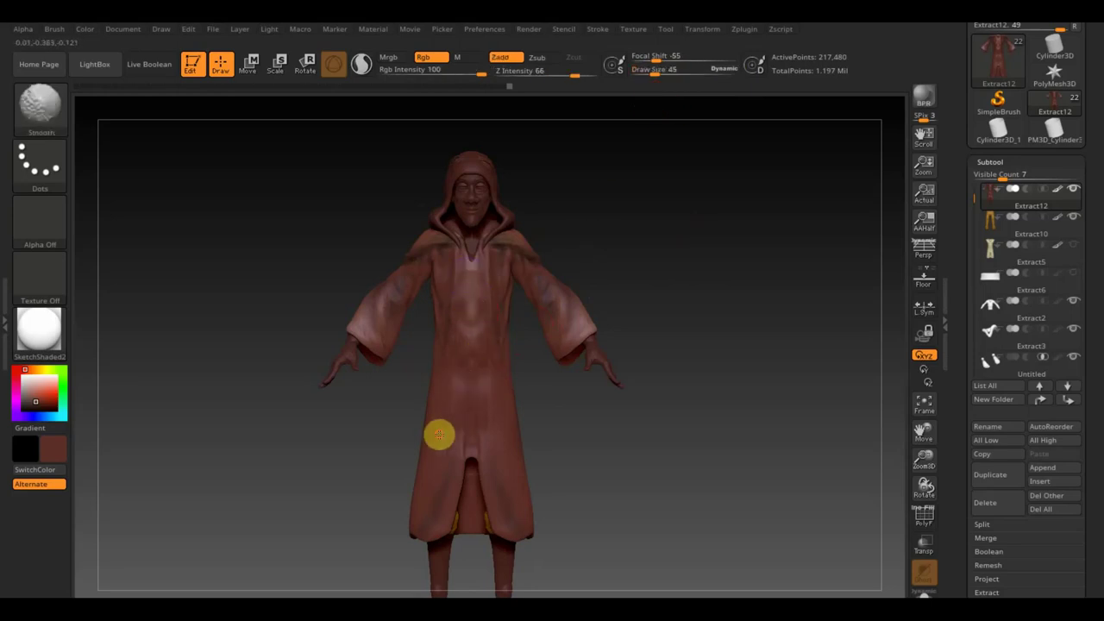
pyautogui.moveTo(370, 414); pyautogui.dragTo(392, 429)
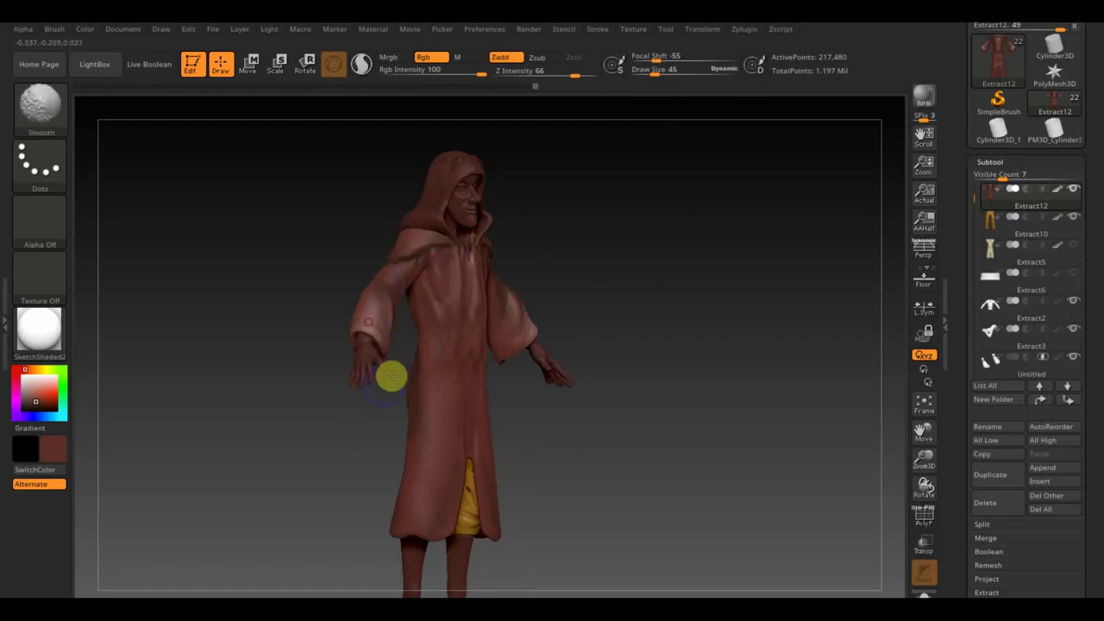
pyautogui.moveTo(389, 374)
pyautogui.mouseDown()
pyautogui.moveTo(279, 347)
pyautogui.moveTo(329, 316)
pyautogui.mouseUp()
pyautogui.moveTo(424, 298)
pyautogui.keyDown('shift'); pyautogui.mouseDown()
pyautogui.moveTo(456, 288)
pyautogui.moveTo(490, 311)
pyautogui.moveTo(621, 293)
pyautogui.moveTo(665, 303)
pyautogui.moveTo(686, 356)
pyautogui.moveTo(451, 245)
pyautogui.mouseUp(); pyautogui.keyUp('shift')
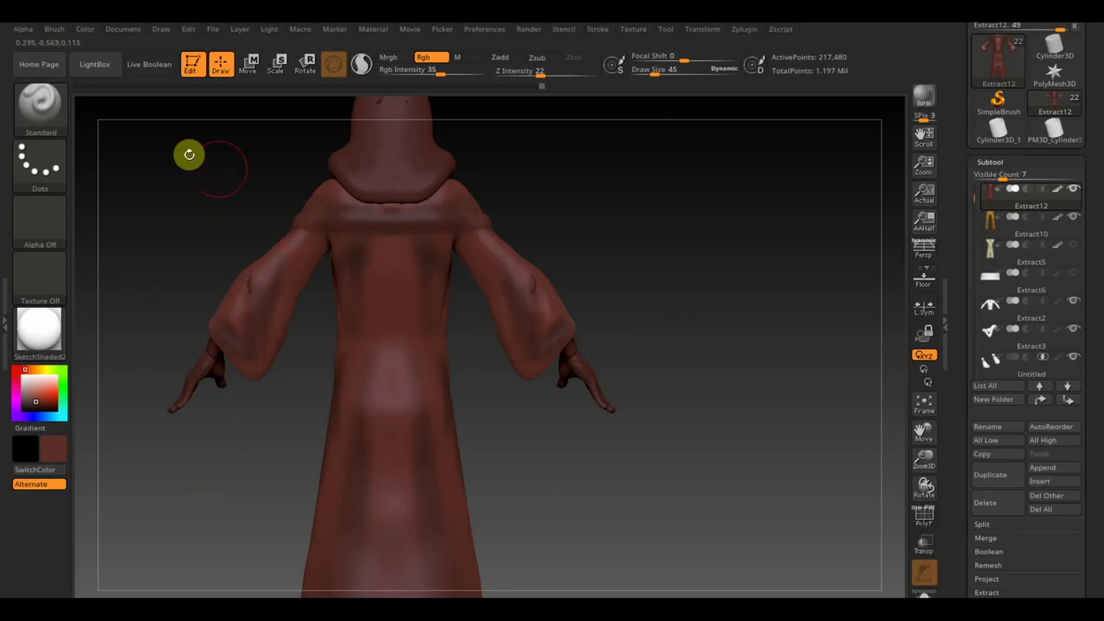
pyautogui.click(62, 112)
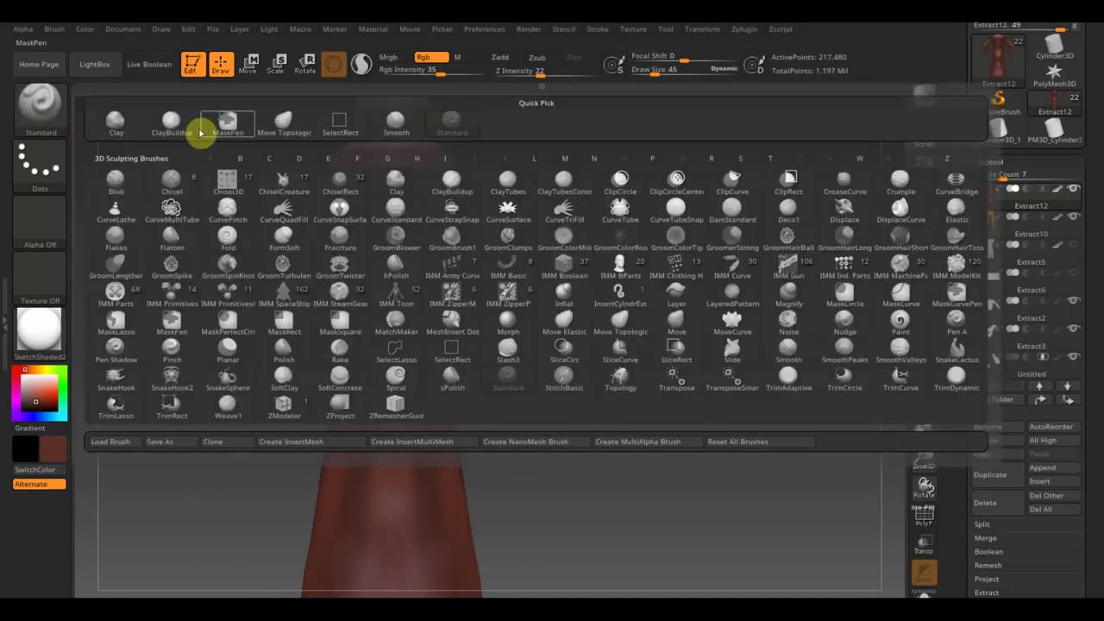
# Try the Move Topological brush at Draw Size 94 and rotate the model to front
pyautogui.click(293, 123)
pyautogui.moveTo(655, 73); pyautogui.dragTo(664, 73)
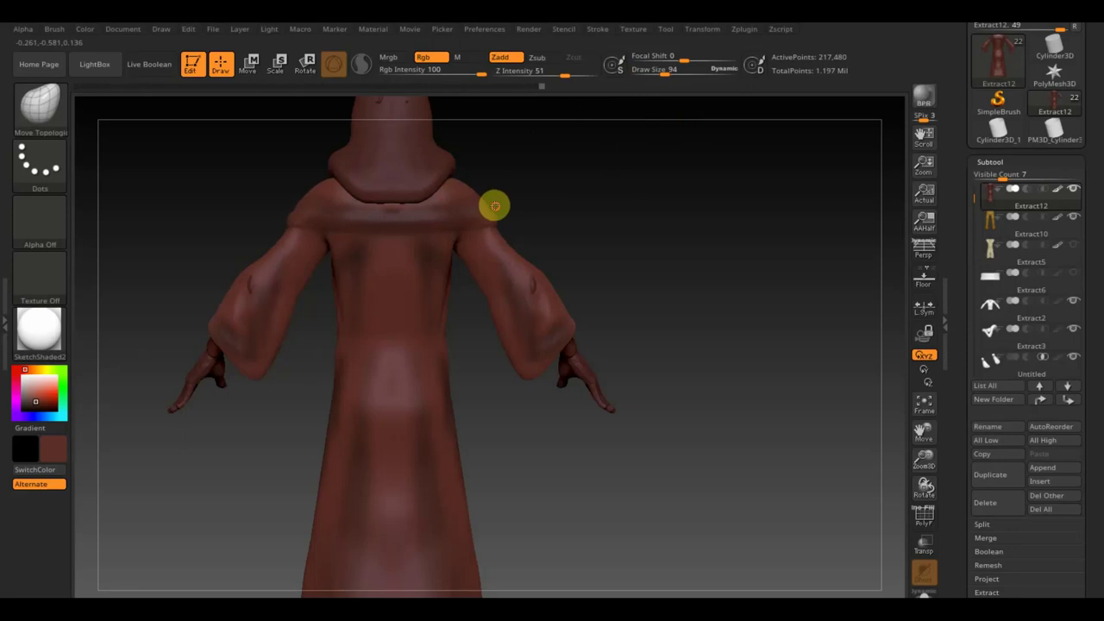
pyautogui.moveTo(624, 216)
pyautogui.mouseDown()
pyautogui.moveTo(694, 189)
pyautogui.moveTo(761, 219)
pyautogui.mouseUp()
pyautogui.moveTo(799, 264)
pyautogui.mouseDown()
pyautogui.moveTo(683, 337)
pyautogui.moveTo(791, 298)
pyautogui.moveTo(853, 249)
pyautogui.mouseUp()
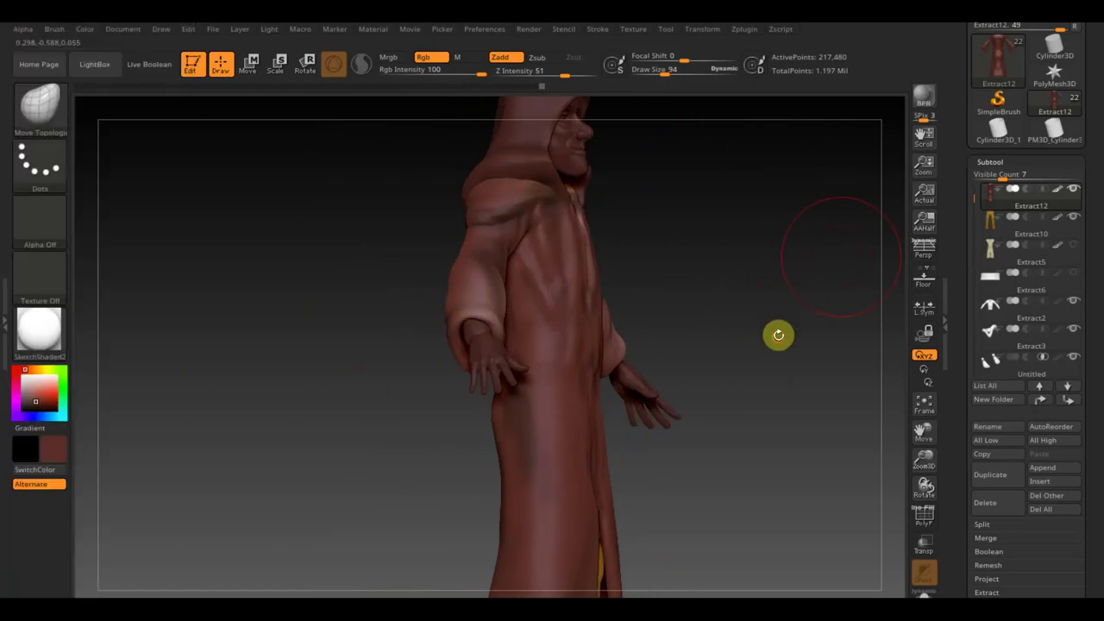
pyautogui.moveTo(778, 335); pyautogui.dragTo(744, 387)
pyautogui.keyDown('shift'); pyautogui.moveTo(771, 436); pyautogui.dragTo(751, 481); pyautogui.keyUp('shift')
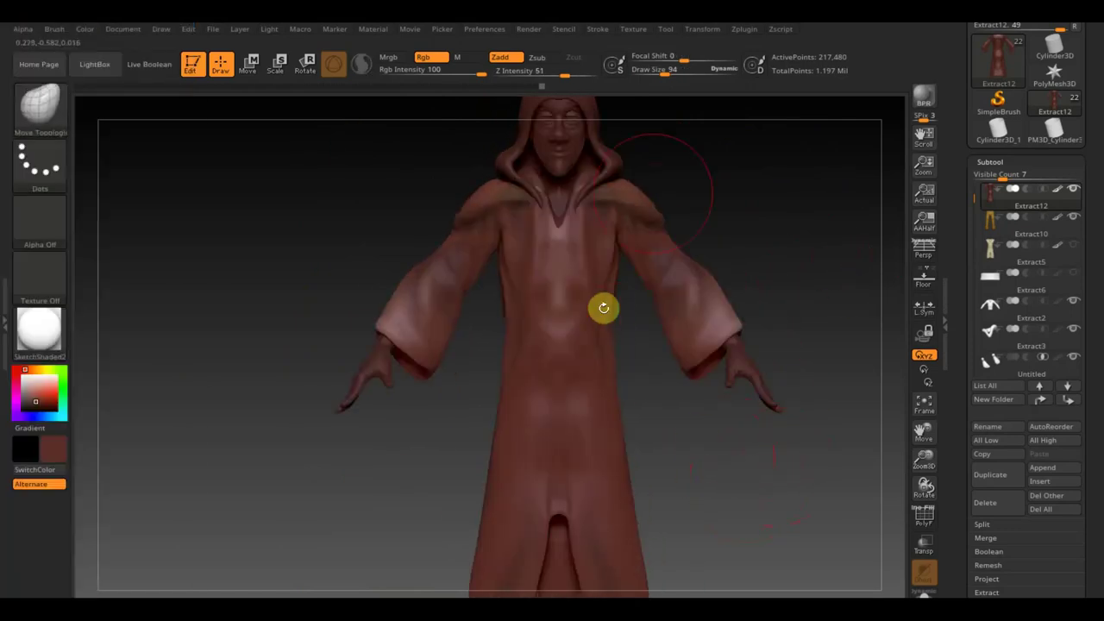
# Shrink the Draw Size to 22 and return to the Standard brush
pyautogui.moveTo(662, 72); pyautogui.dragTo(658, 72)
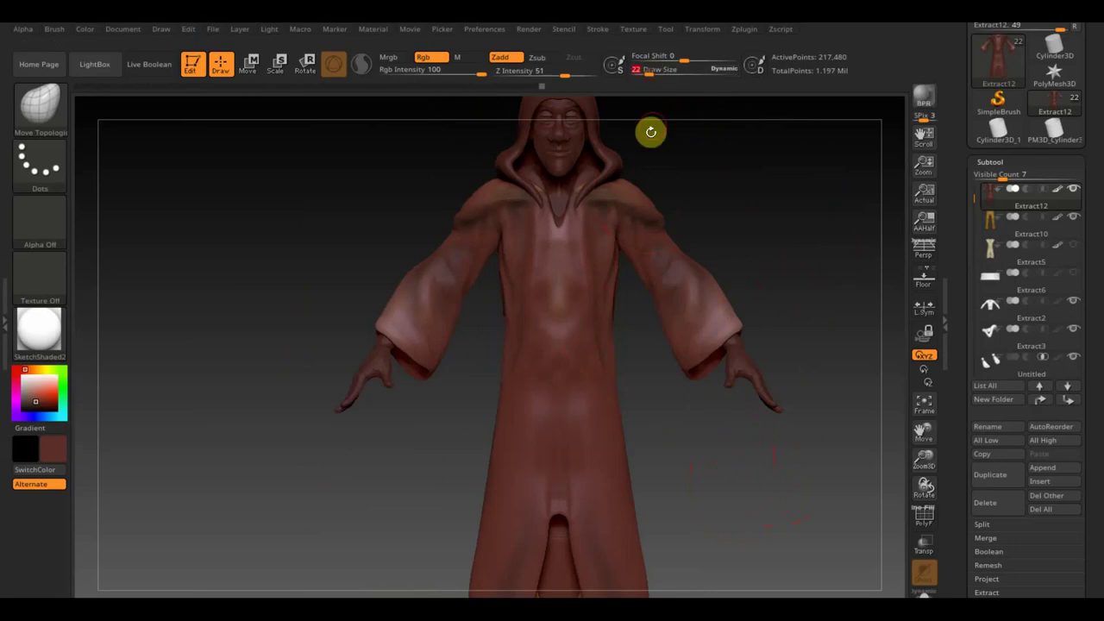
pyautogui.click(38, 103)
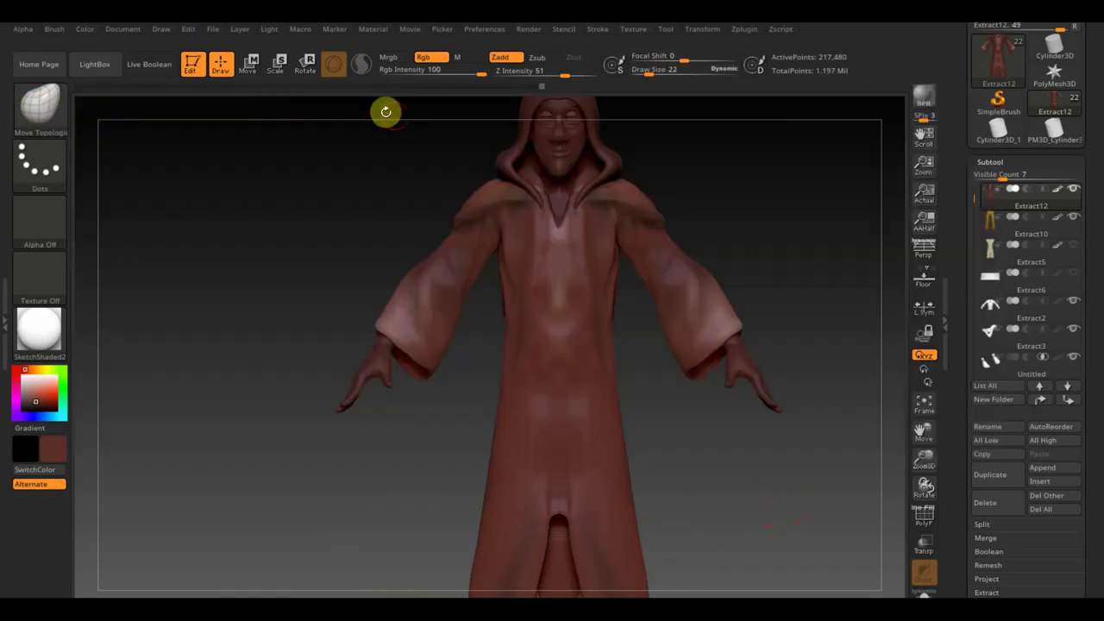
pyautogui.click(41, 105)
pyautogui.click(440, 134)
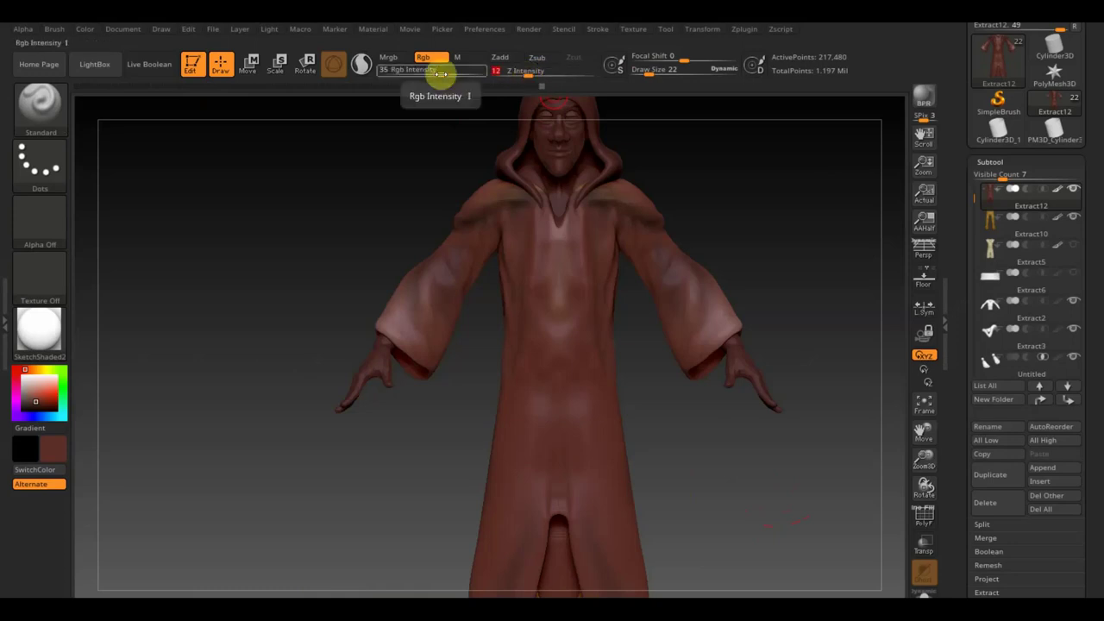
# Set the Standard brush to sculpt Zadd depth only, with Rgb painting off
pyautogui.click(502, 57)
pyautogui.click(434, 58)
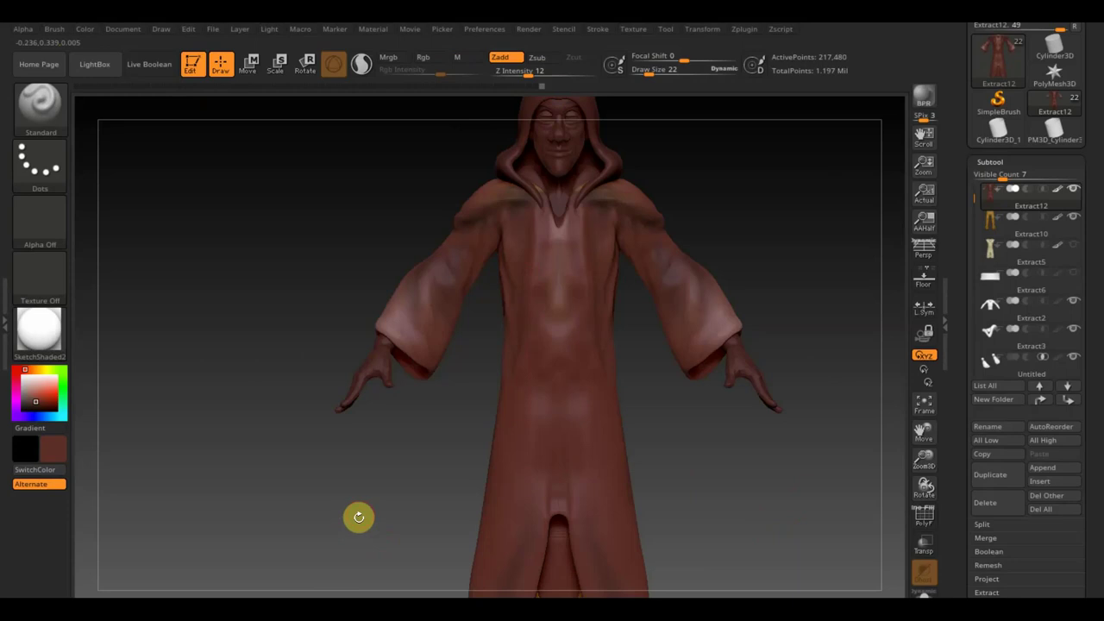
pyautogui.keyDown('alt'); pyautogui.moveTo(359, 516); pyautogui.dragTo(355, 409); pyautogui.keyUp('alt')
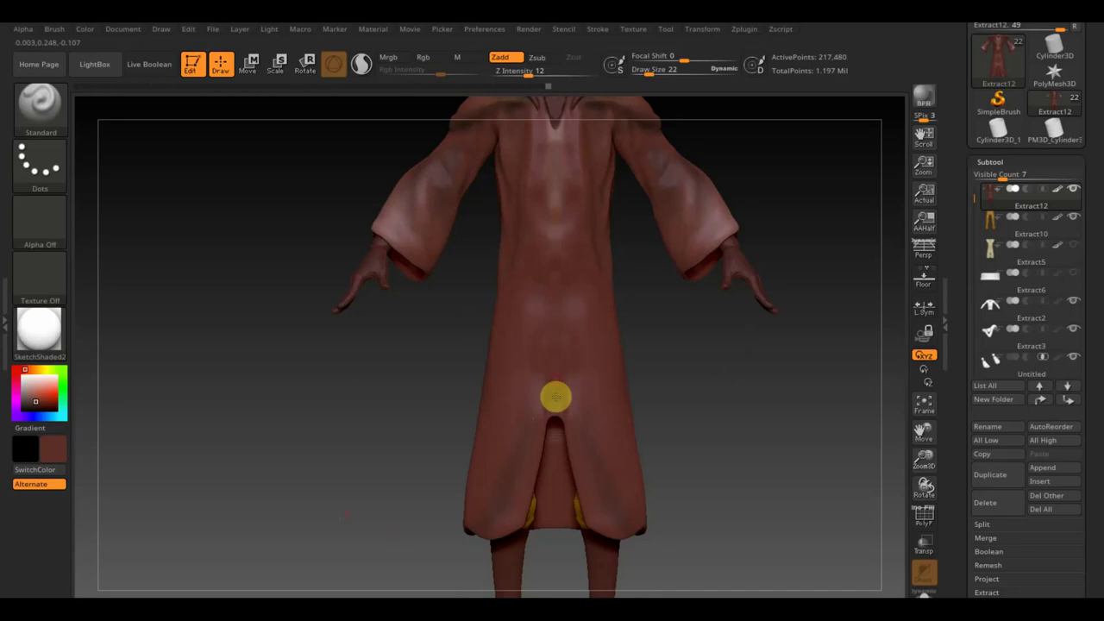
# Smooth the robe front at Draw Size 85, hiding the yellow inner garment
pyautogui.press('shift')
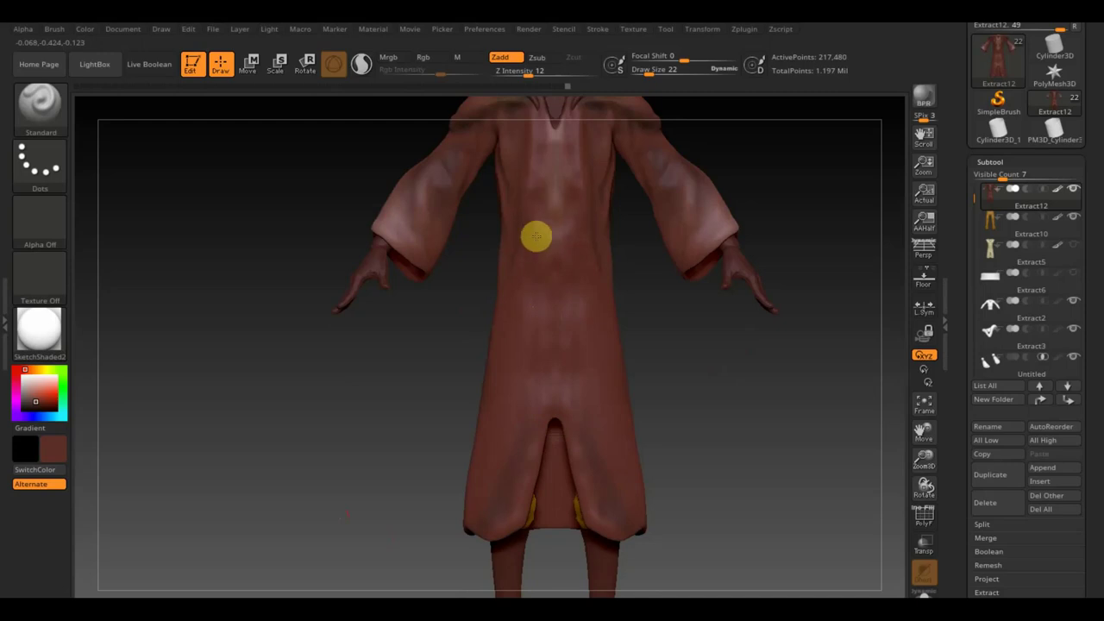
pyautogui.moveTo(669, 355); pyautogui.dragTo(696, 363)
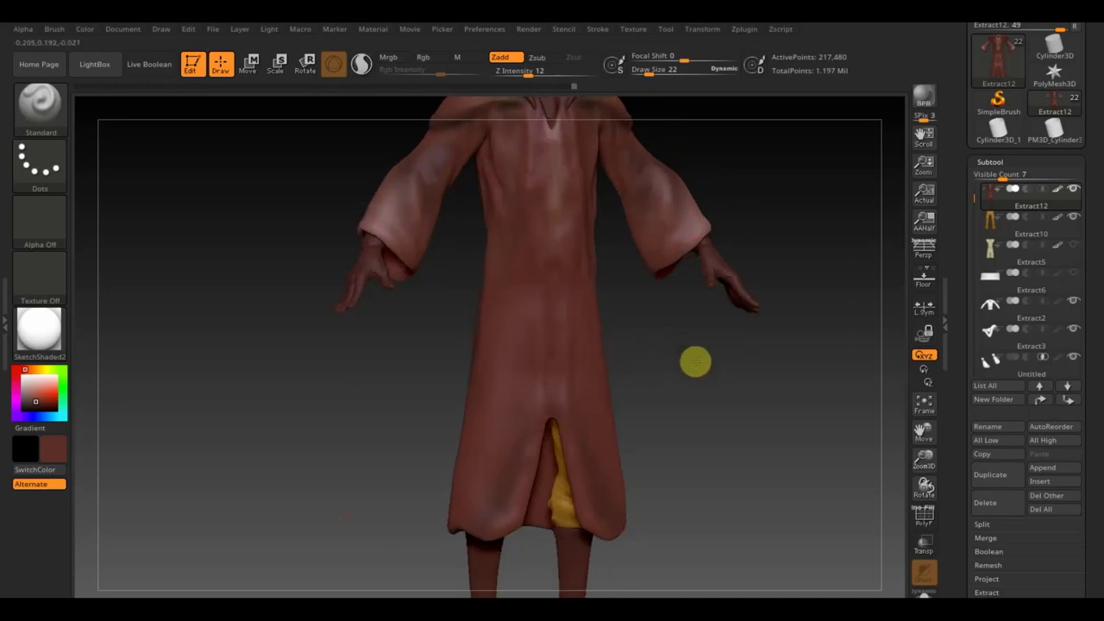
pyautogui.moveTo(648, 74); pyautogui.dragTo(662, 75)
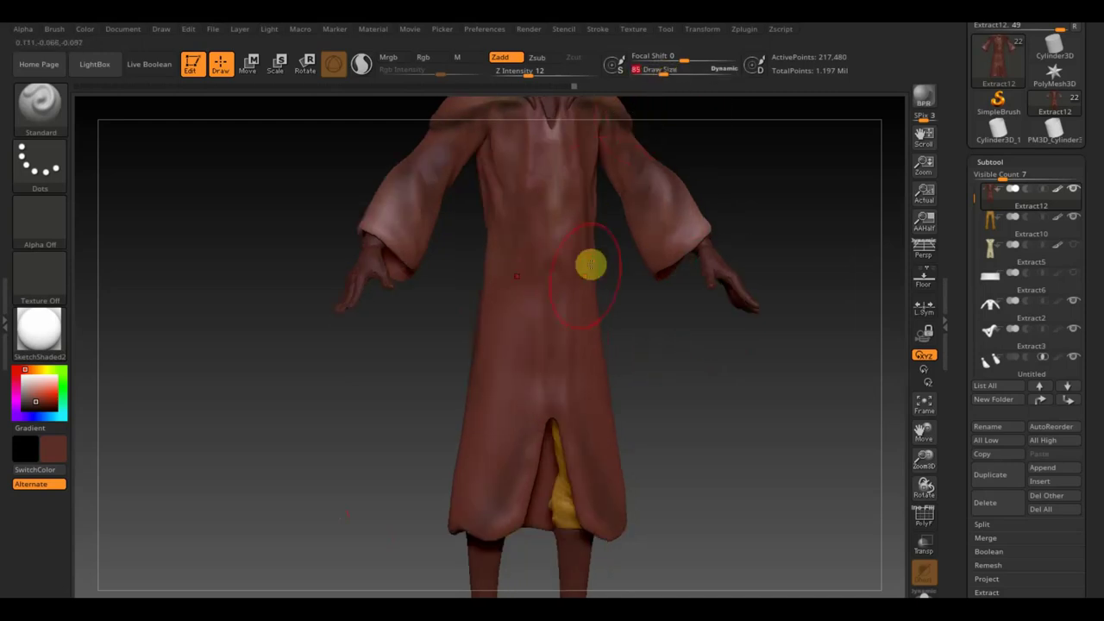
pyautogui.press('shift')
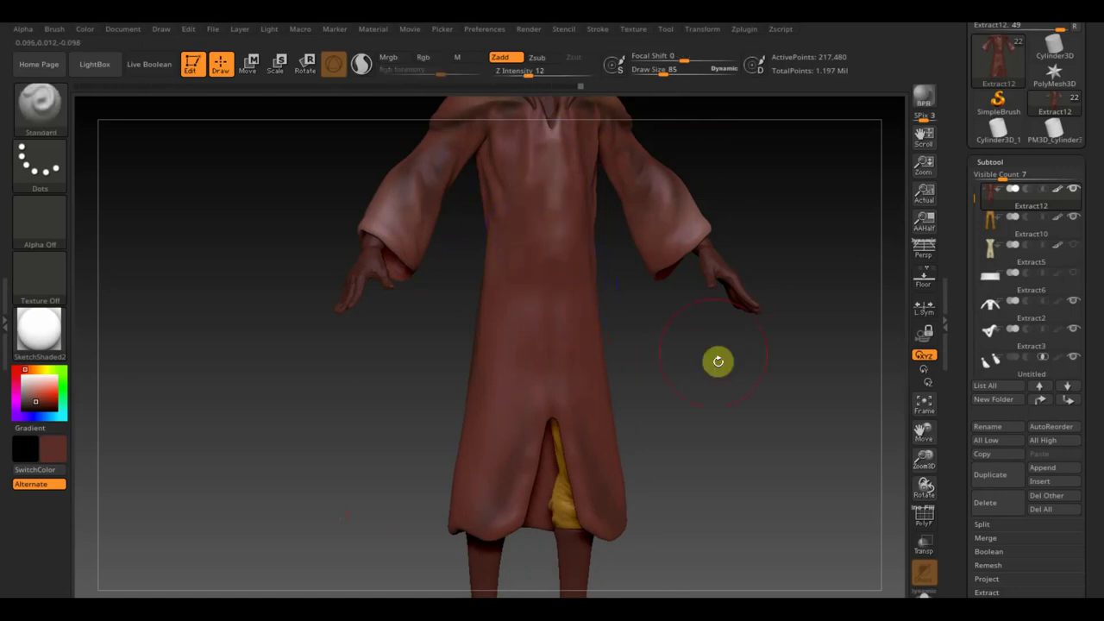
pyautogui.moveTo(716, 359); pyautogui.dragTo(707, 436)
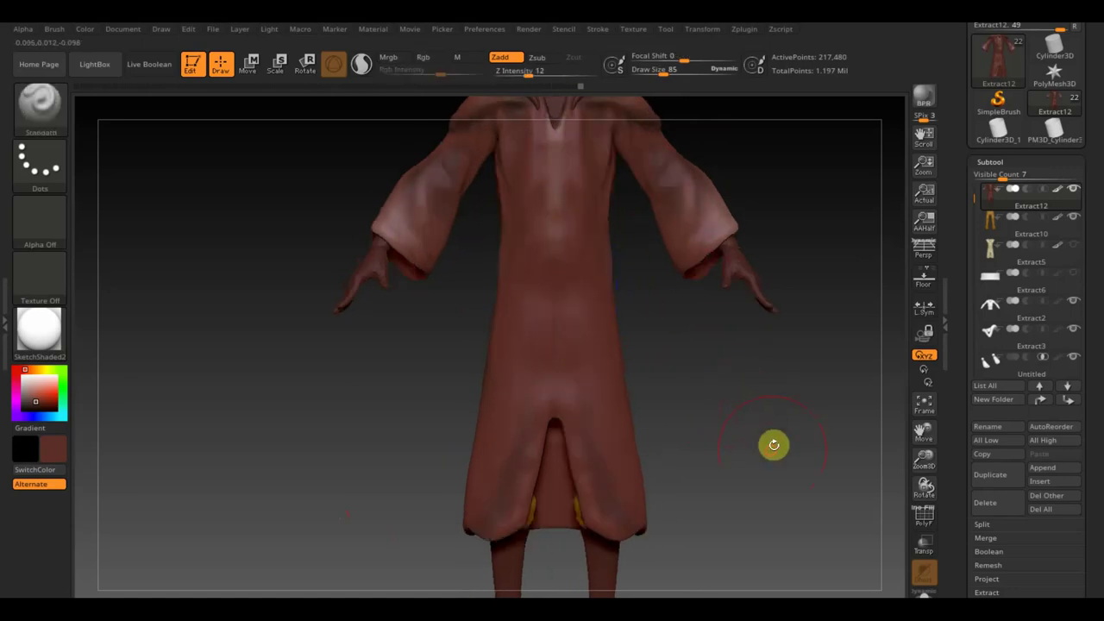
pyautogui.moveTo(774, 444)
pyautogui.mouseDown()
pyautogui.moveTo(724, 461)
pyautogui.moveTo(699, 451)
pyautogui.moveTo(636, 483)
pyautogui.moveTo(643, 540)
pyautogui.moveTo(653, 246)
pyautogui.mouseUp()
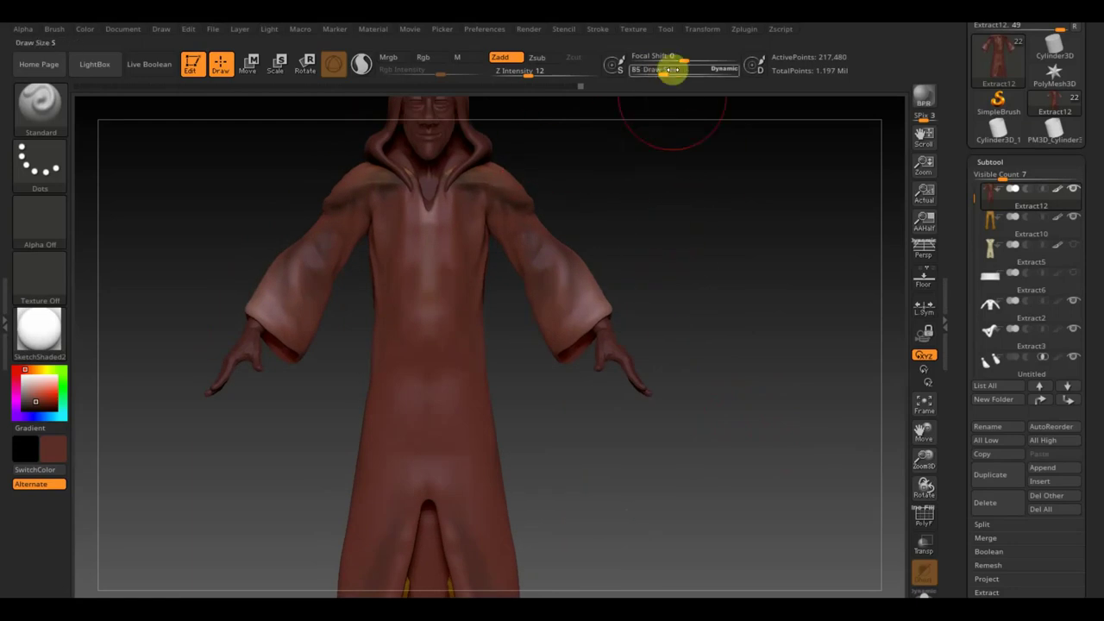
# Reduce the brush size and sculpt faint folds up the lower and upper robe back
pyautogui.moveTo(672, 69); pyautogui.dragTo(654, 71)
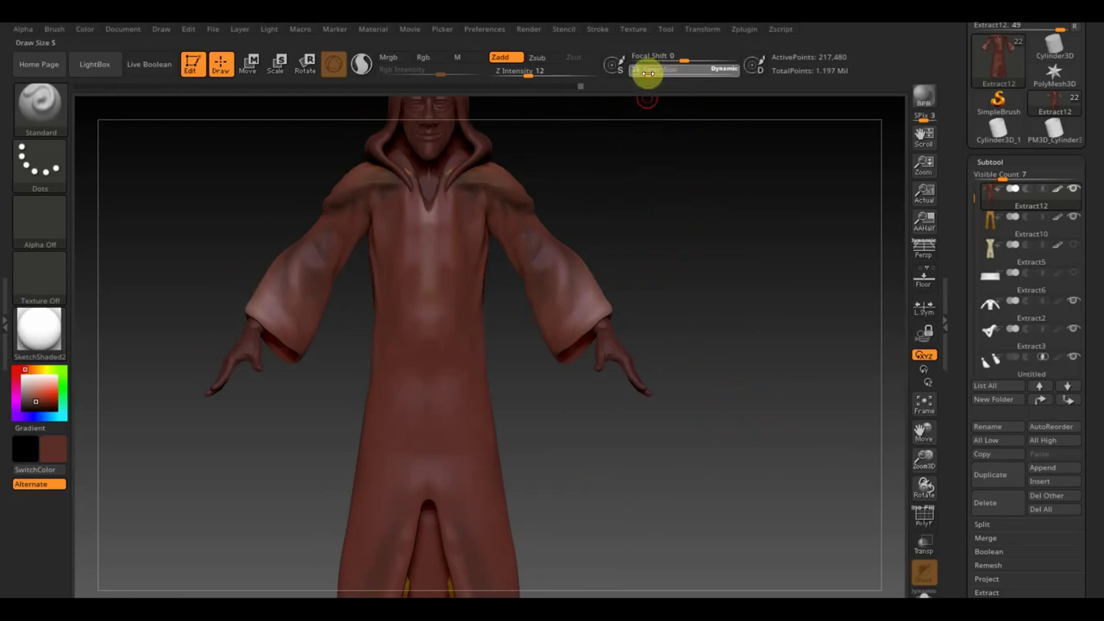
pyautogui.moveTo(654, 211)
pyautogui.mouseDown()
pyautogui.moveTo(612, 217)
pyautogui.moveTo(636, 262)
pyautogui.mouseUp()
pyautogui.moveTo(646, 313)
pyautogui.mouseDown()
pyautogui.moveTo(647, 254)
pyautogui.moveTo(579, 331)
pyautogui.moveTo(535, 345)
pyautogui.mouseUp()
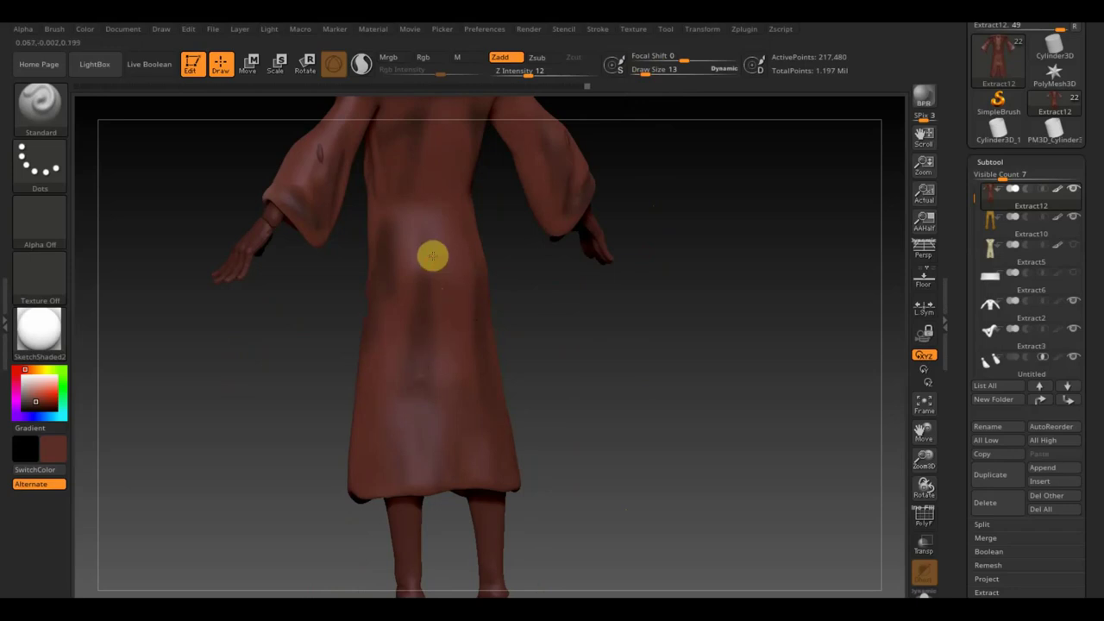
pyautogui.moveTo(414, 362); pyautogui.dragTo(420, 340)
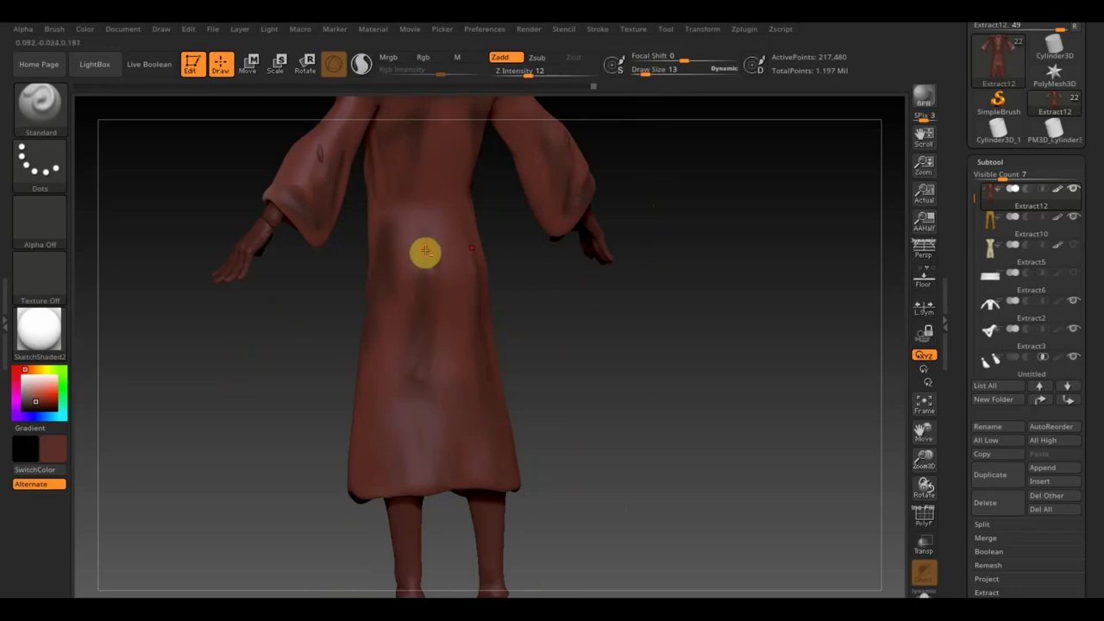
pyautogui.moveTo(399, 382); pyautogui.dragTo(421, 266)
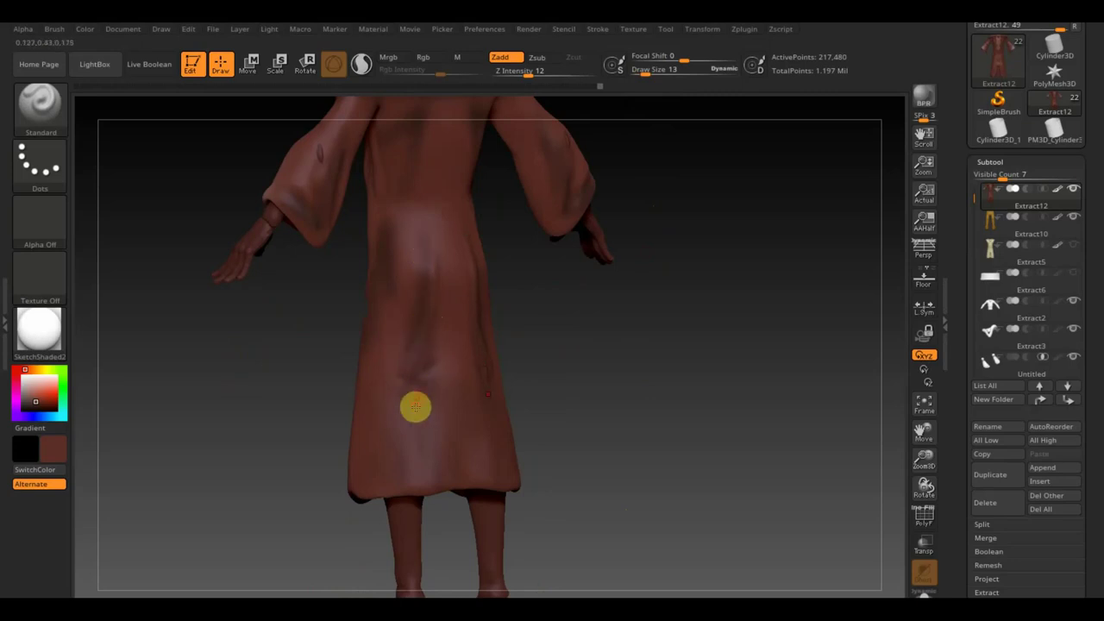
pyautogui.moveTo(414, 407); pyautogui.dragTo(405, 370)
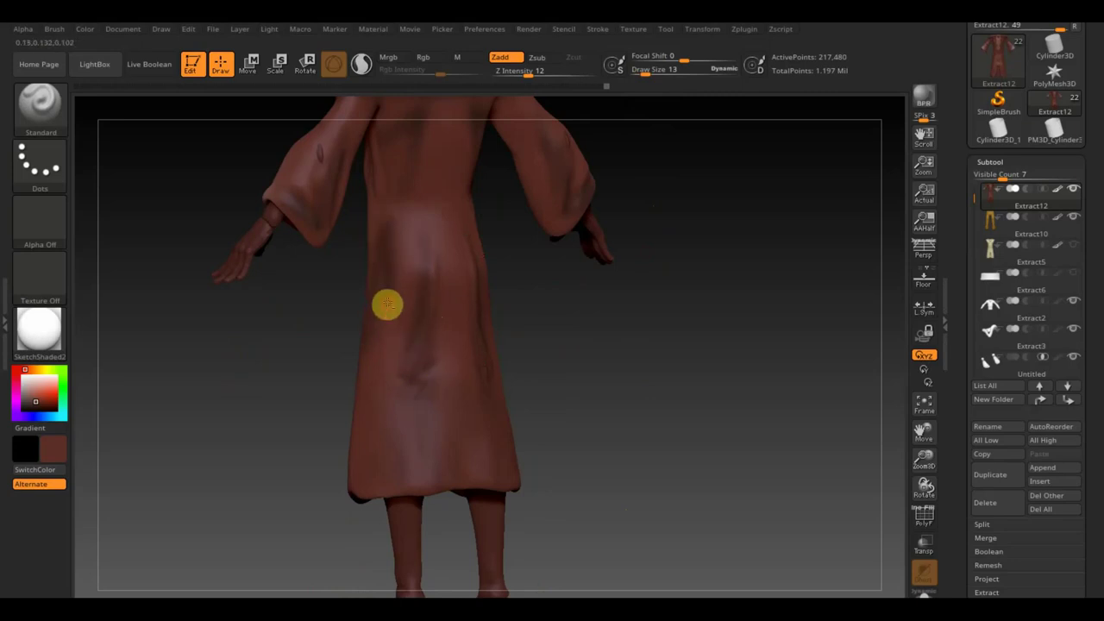
pyautogui.moveTo(360, 392); pyautogui.dragTo(383, 251)
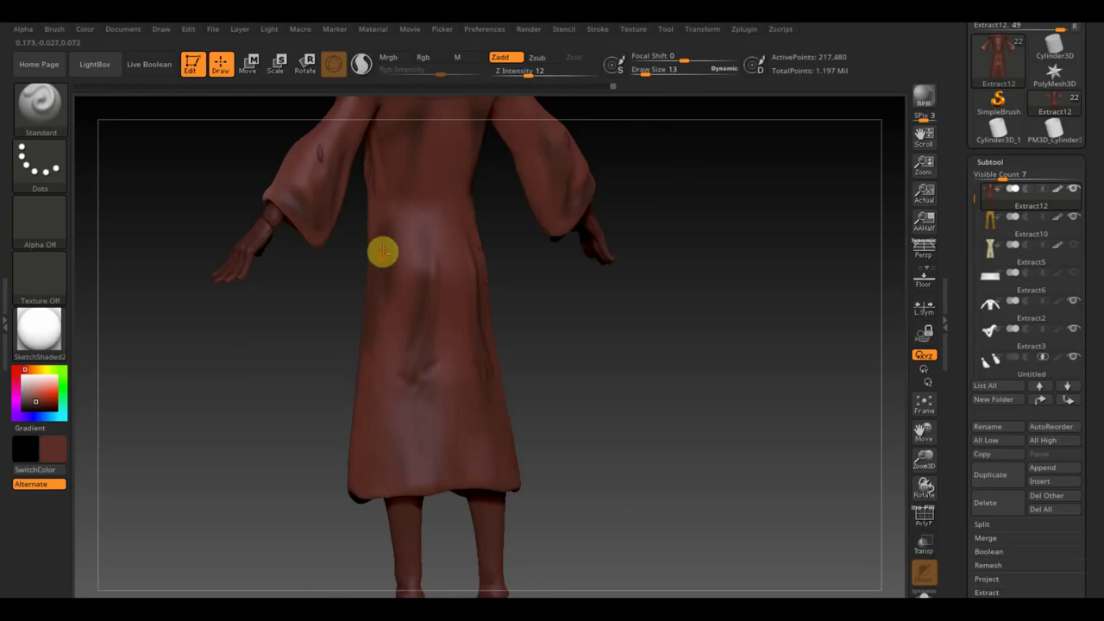
pyautogui.moveTo(360, 323); pyautogui.dragTo(387, 192)
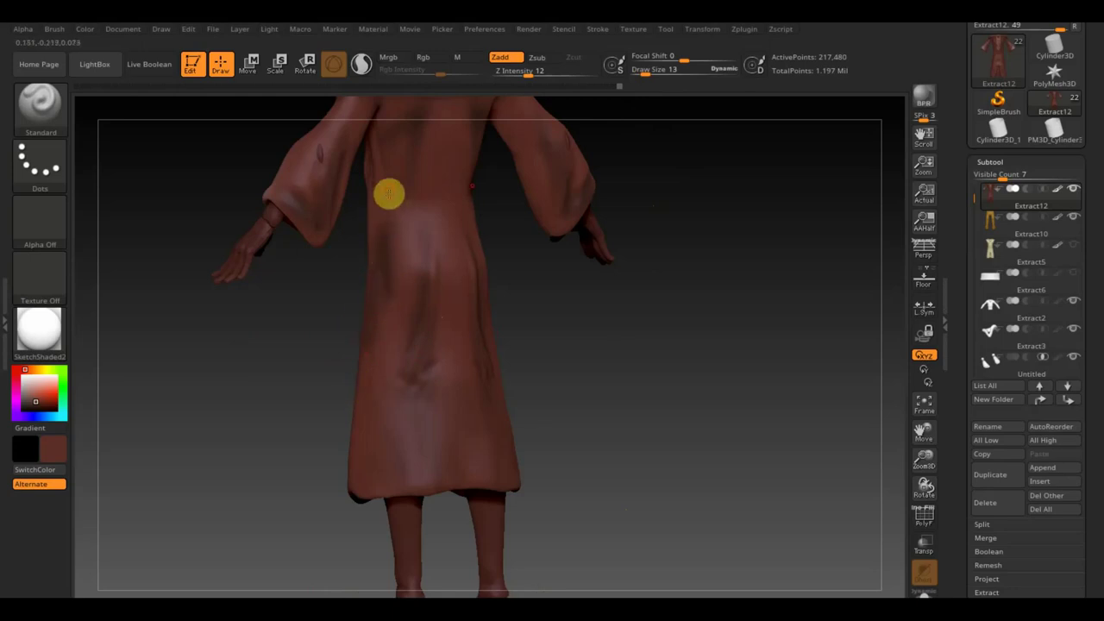
pyautogui.moveTo(377, 241); pyautogui.dragTo(405, 150)
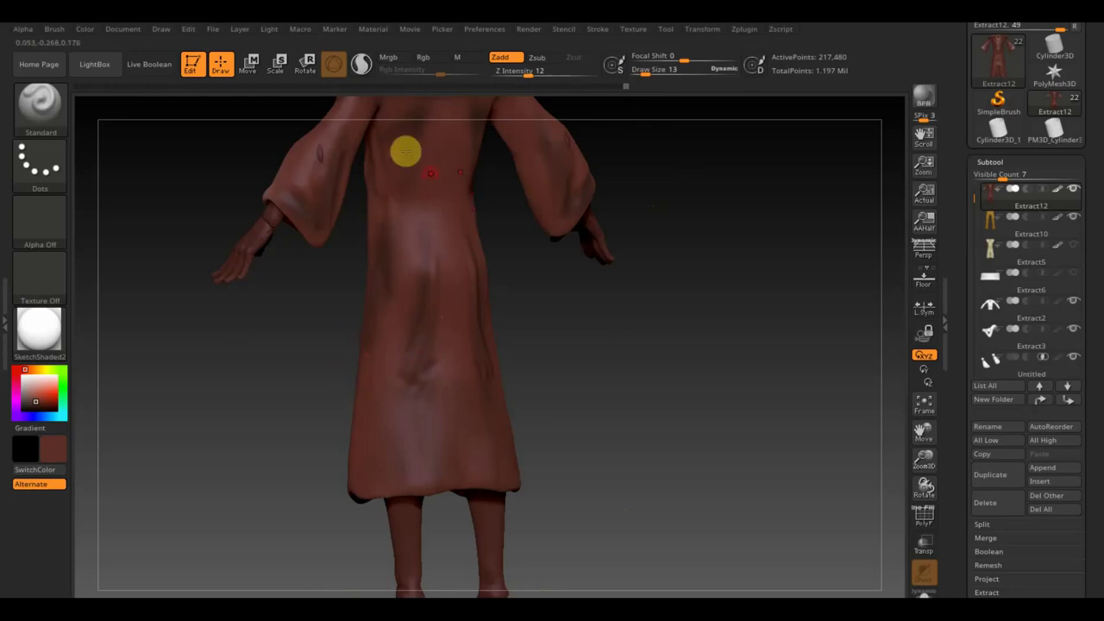
# Add more soft folds across the back, undoing a V-shaped fold on the lower robe
pyautogui.moveTo(526, 407); pyautogui.dragTo(509, 388)
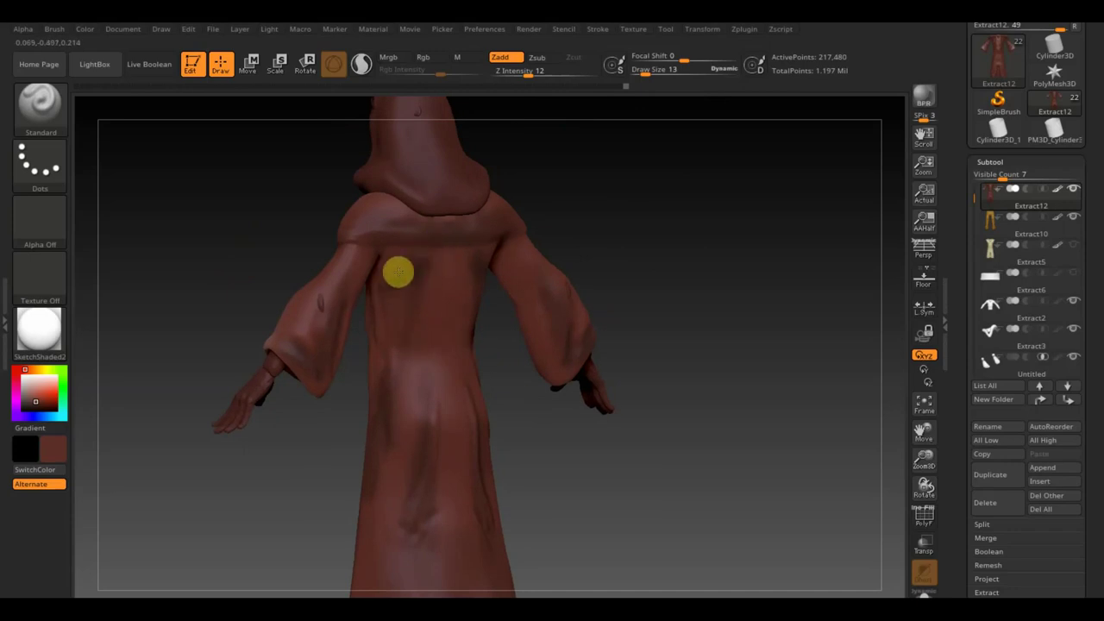
pyautogui.moveTo(388, 247); pyautogui.dragTo(421, 264)
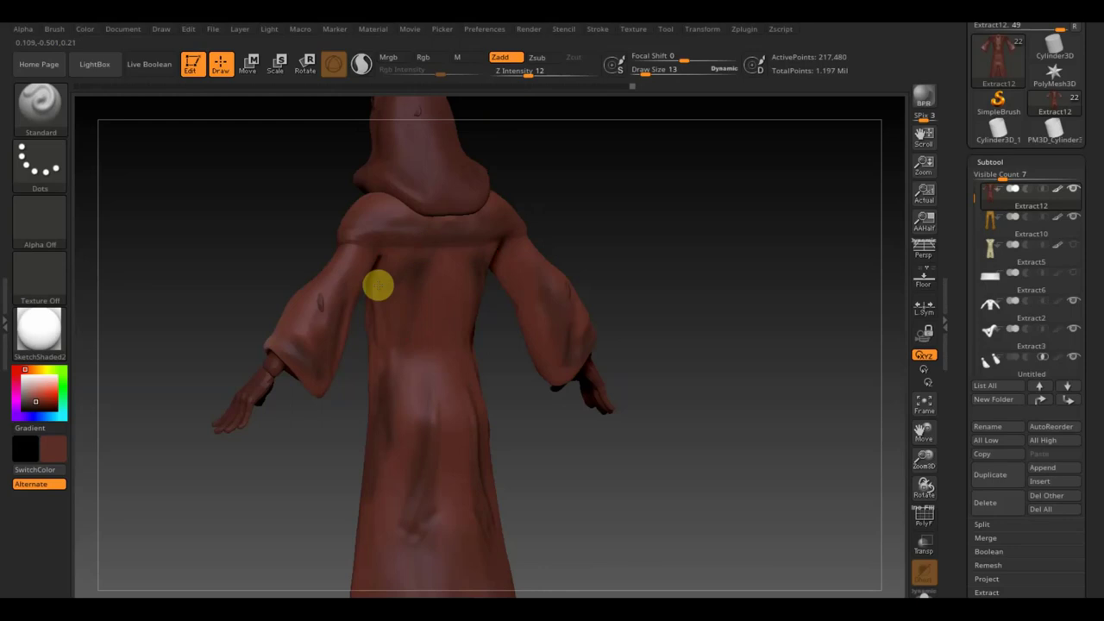
pyautogui.moveTo(399, 371)
pyautogui.mouseDown()
pyautogui.moveTo(414, 312)
pyautogui.moveTo(397, 308)
pyautogui.mouseUp()
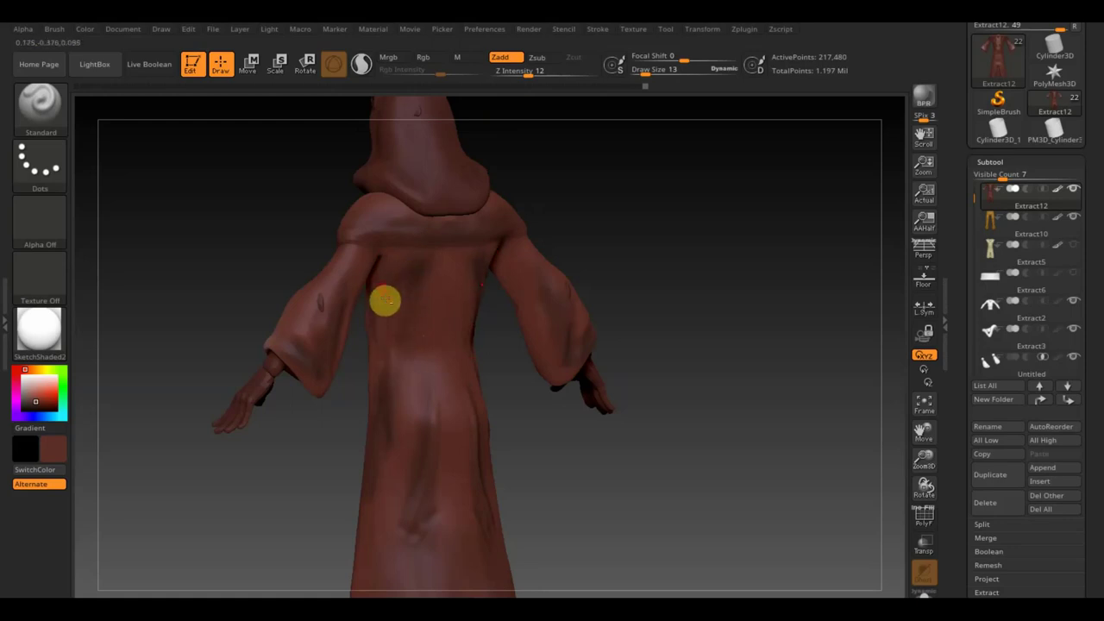
pyautogui.moveTo(384, 300); pyautogui.dragTo(421, 286)
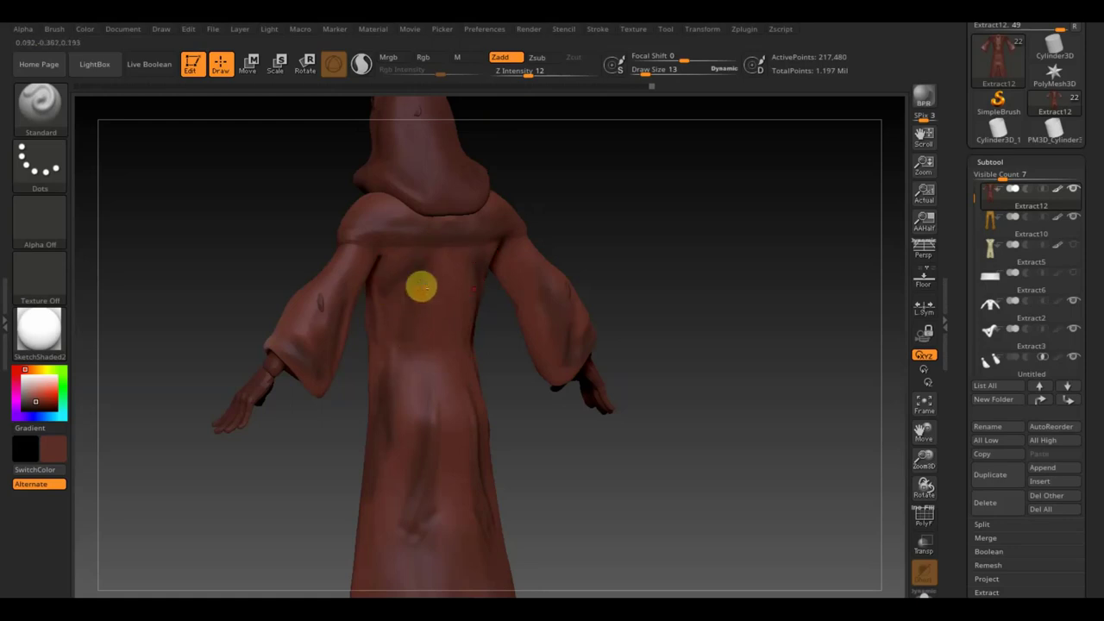
pyautogui.moveTo(540, 401)
pyautogui.keyDown('shift'); pyautogui.mouseDown(button='right')
pyautogui.moveTo(513, 394)
pyautogui.moveTo(589, 372)
pyautogui.moveTo(559, 308)
pyautogui.mouseUp(button='right'); pyautogui.keyUp('shift')
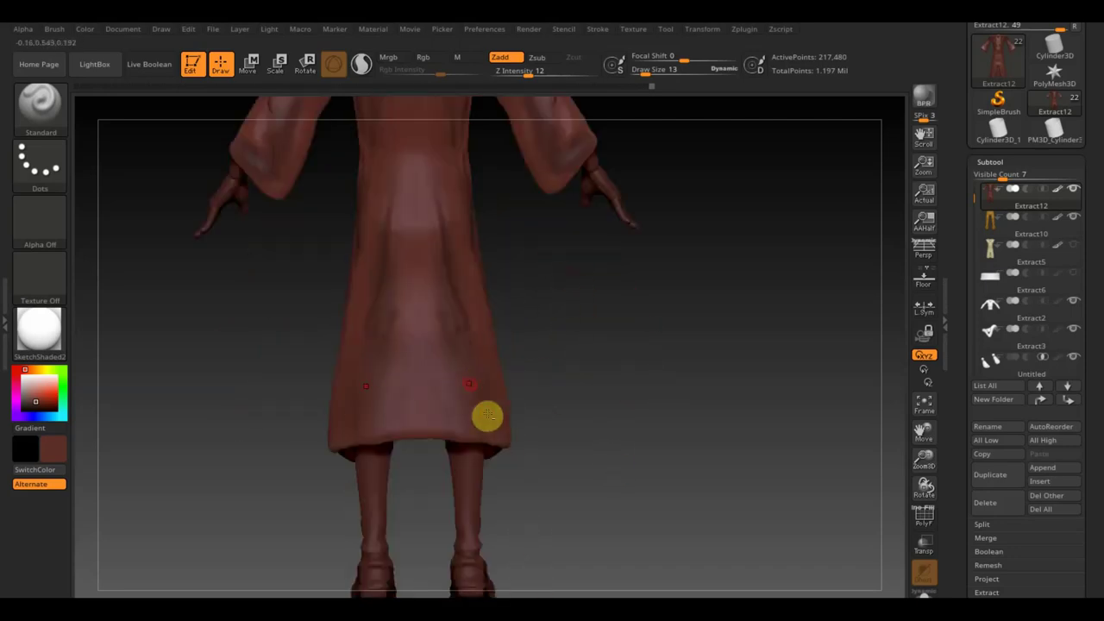
pyautogui.moveTo(439, 370); pyautogui.dragTo(443, 423)
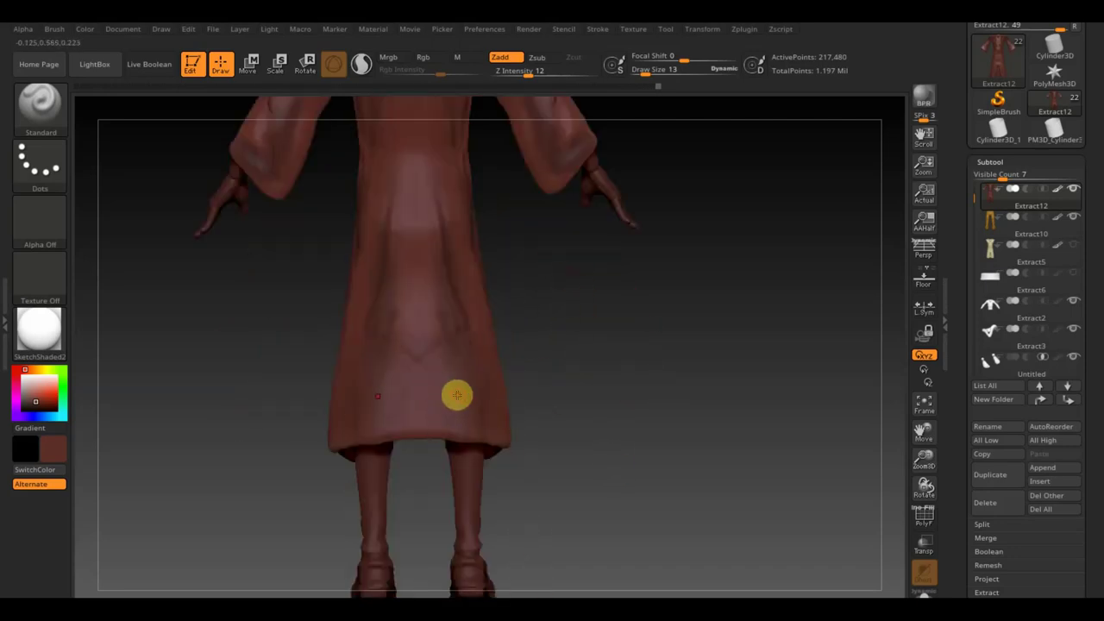
pyautogui.hotkey('ctrl', 'z')
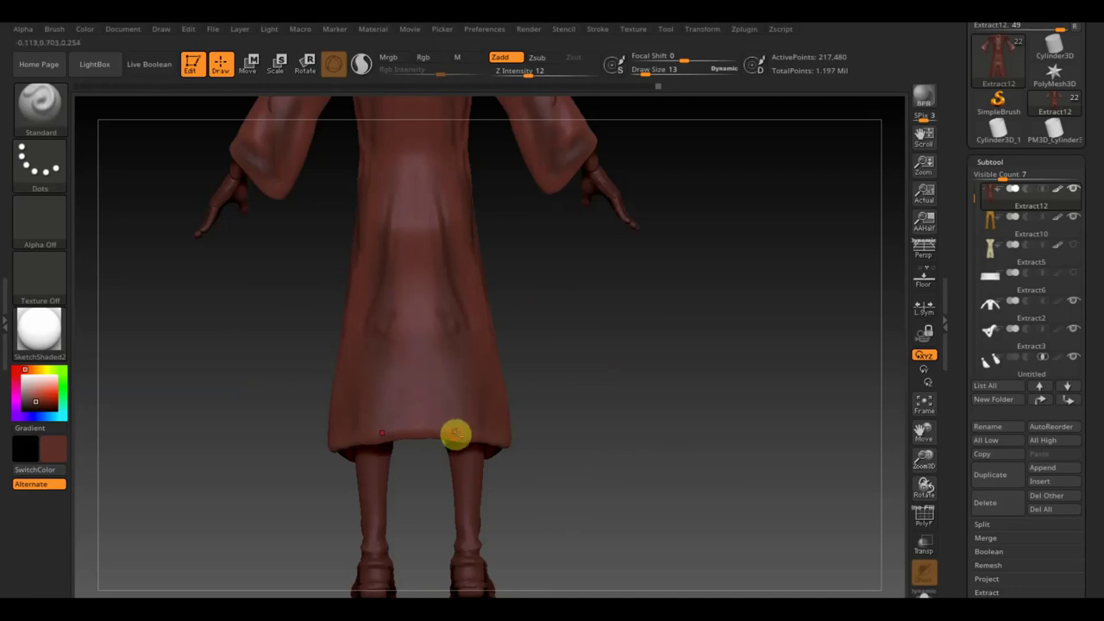
# Orbit the figure around to a straight front view showing the robe slit
pyautogui.moveTo(557, 431); pyautogui.dragTo(476, 400)
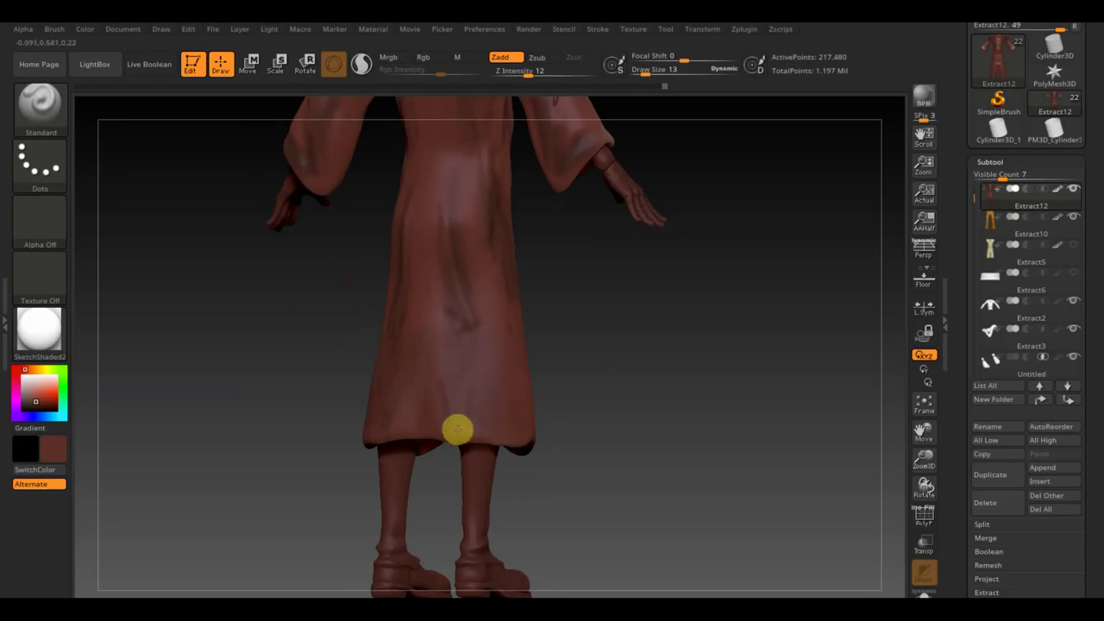
pyautogui.moveTo(594, 443); pyautogui.dragTo(549, 440)
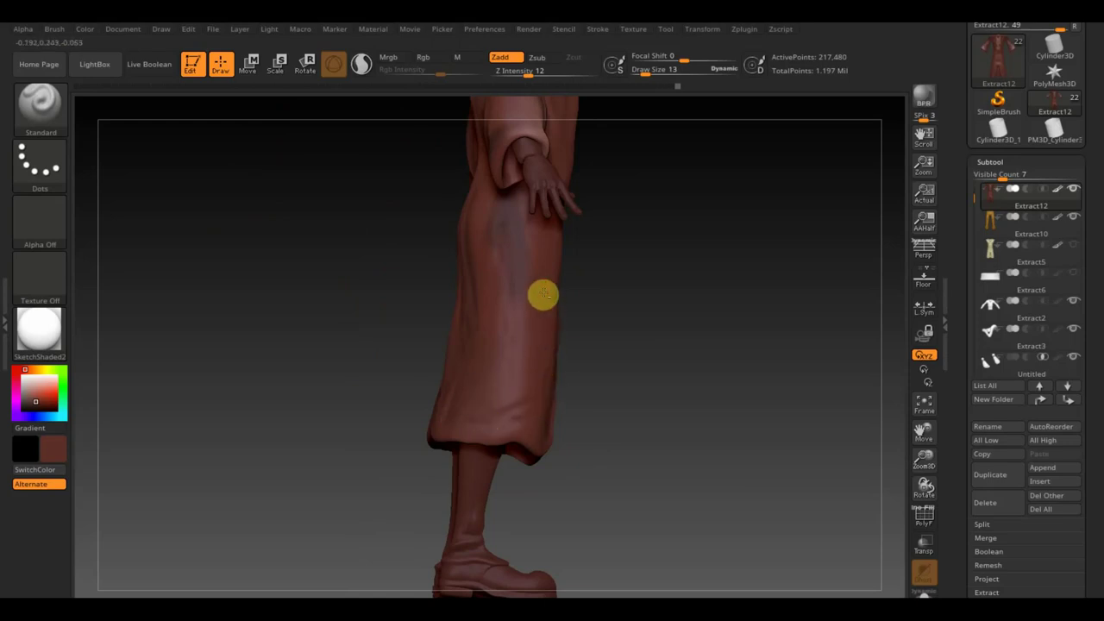
pyautogui.moveTo(626, 348); pyautogui.dragTo(592, 337)
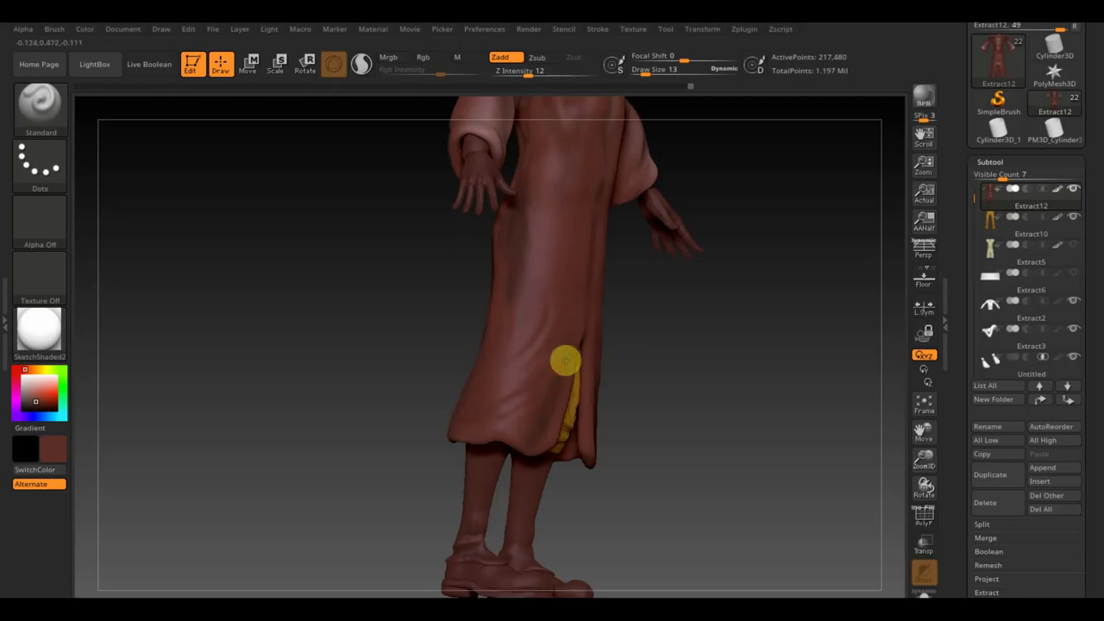
pyautogui.moveTo(674, 404)
pyautogui.mouseDown()
pyautogui.moveTo(637, 397)
pyautogui.moveTo(598, 276)
pyautogui.mouseUp()
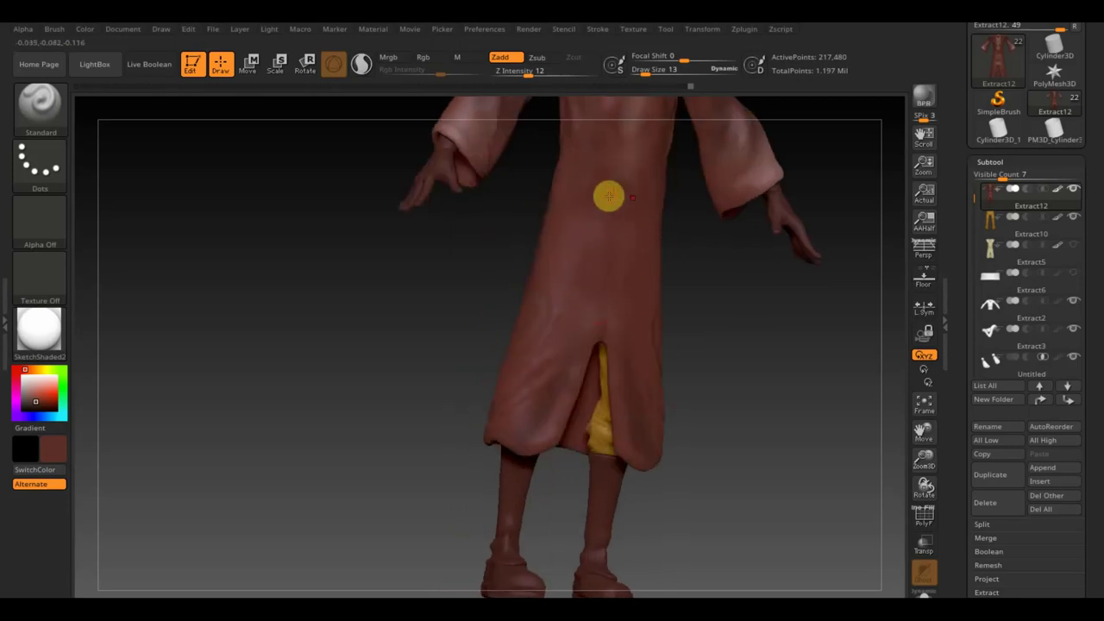
pyautogui.keyDown('shift'); pyautogui.moveTo(712, 350); pyautogui.dragTo(713, 363); pyautogui.keyUp('shift')
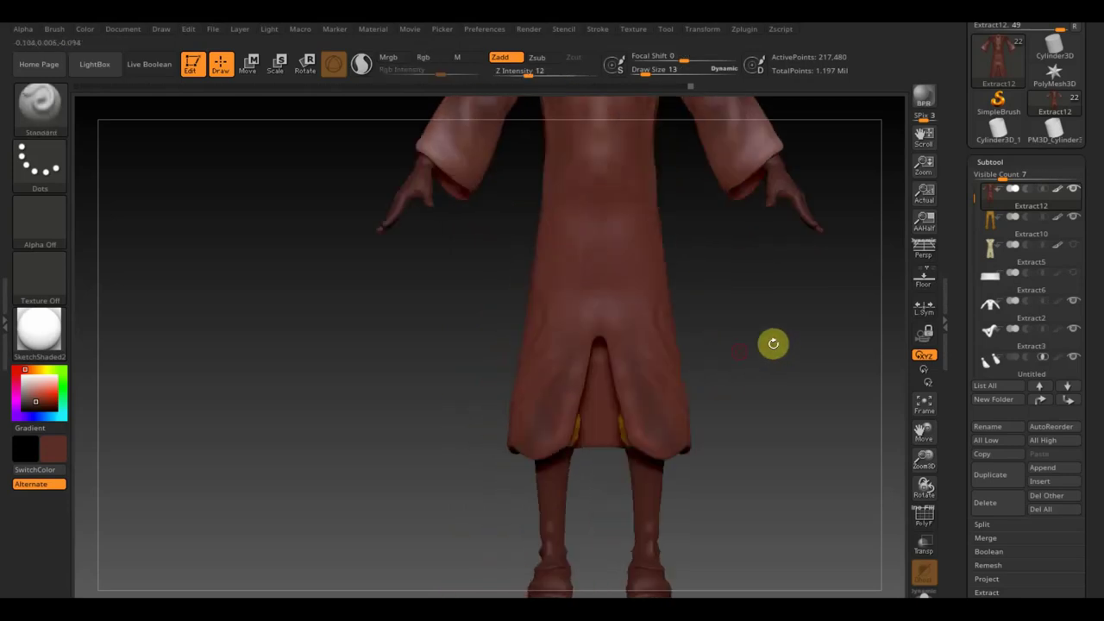
pyautogui.keyDown('alt'); pyautogui.moveTo(817, 323); pyautogui.dragTo(774, 468); pyautogui.keyUp('alt')
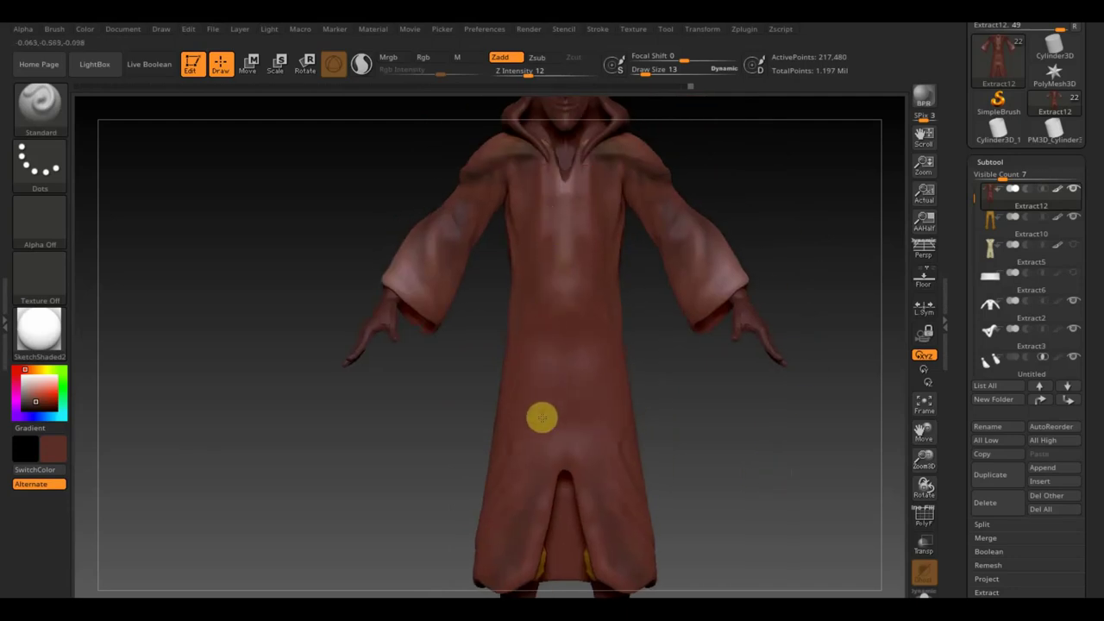
# Add faint Standard-brush strokes and a subtle fold down the robe front, undoing one stray stroke
pyautogui.moveTo(540, 460); pyautogui.dragTo(557, 444)
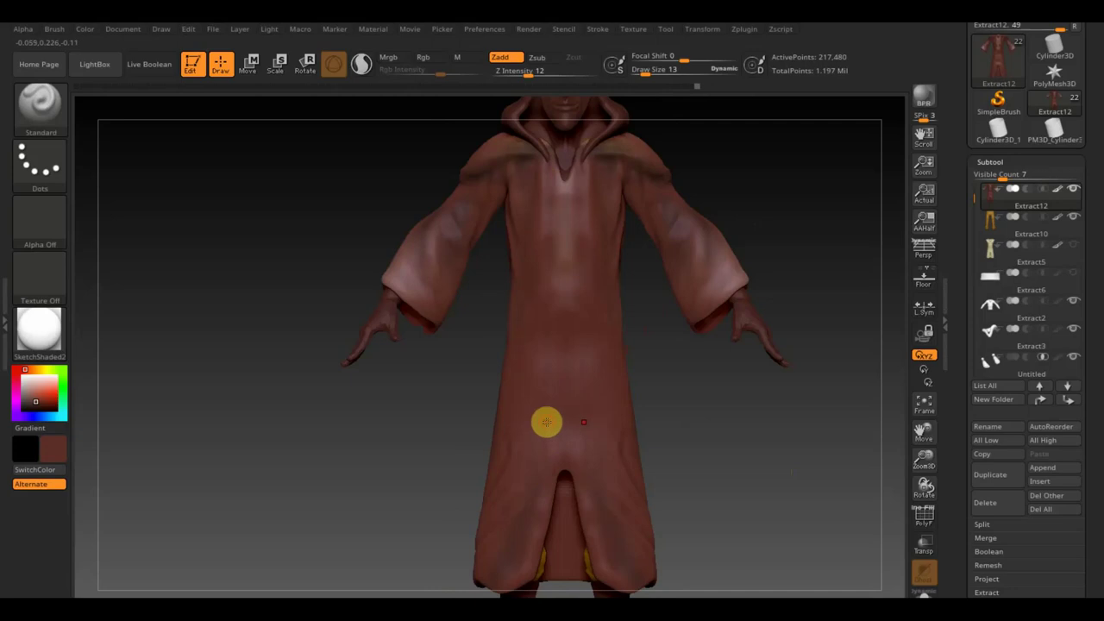
pyautogui.hotkey('ctrl', 'z')
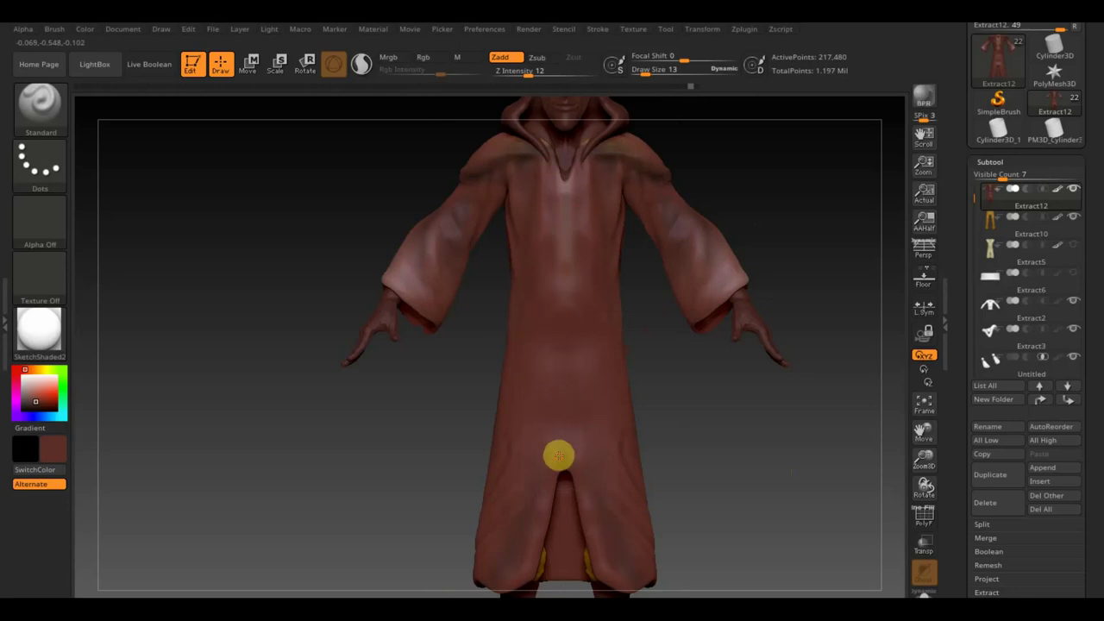
pyautogui.moveTo(552, 394); pyautogui.dragTo(564, 471)
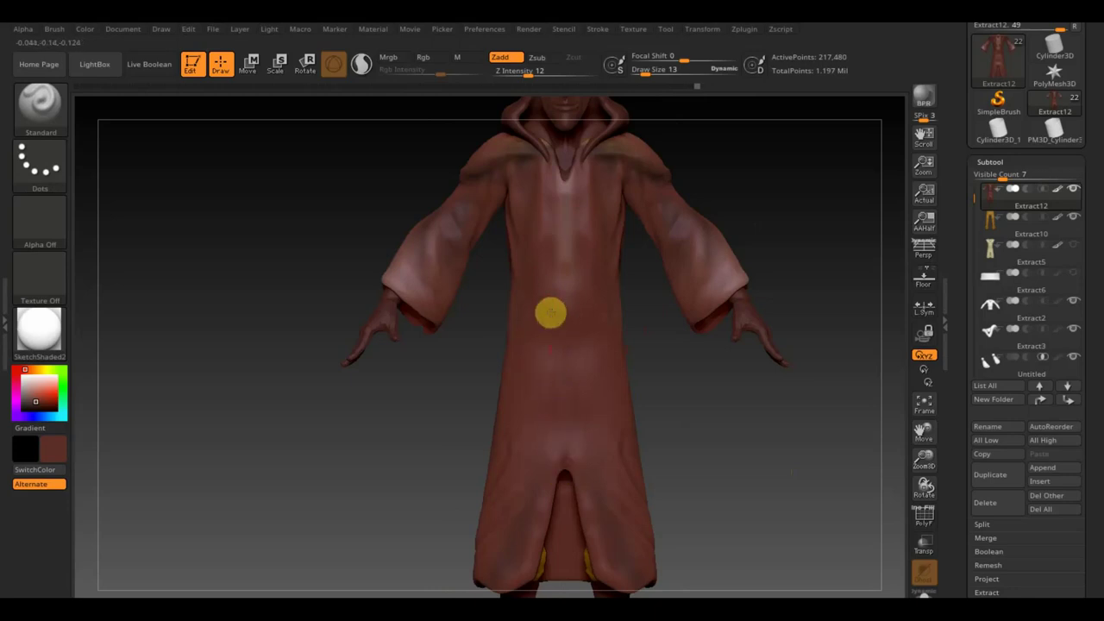
pyautogui.moveTo(552, 313); pyautogui.dragTo(560, 468)
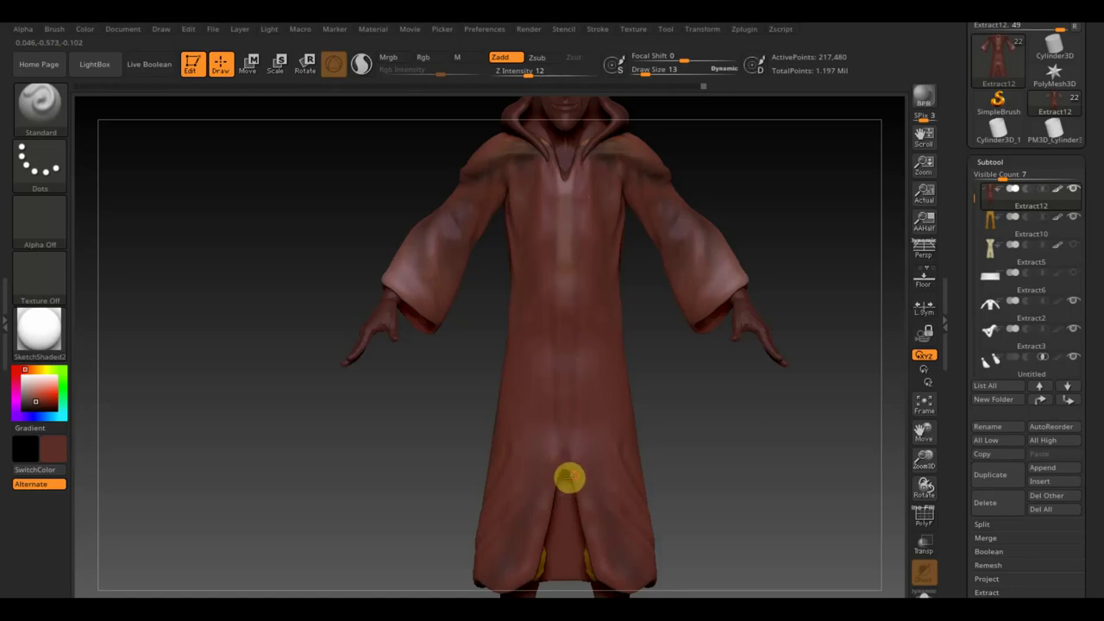
pyautogui.moveTo(574, 420); pyautogui.dragTo(580, 376)
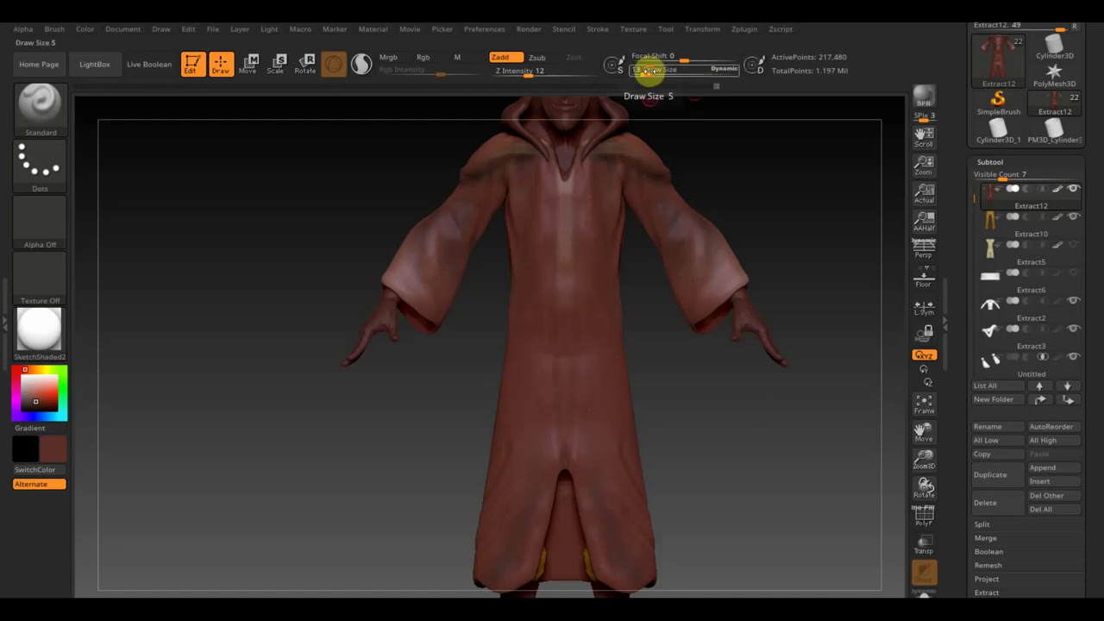
# Set Draw Size to 24 and Shift-smooth the lower robe, shortening the front slit
pyautogui.moveTo(646, 68); pyautogui.dragTo(655, 69)
pyautogui.press('shift')
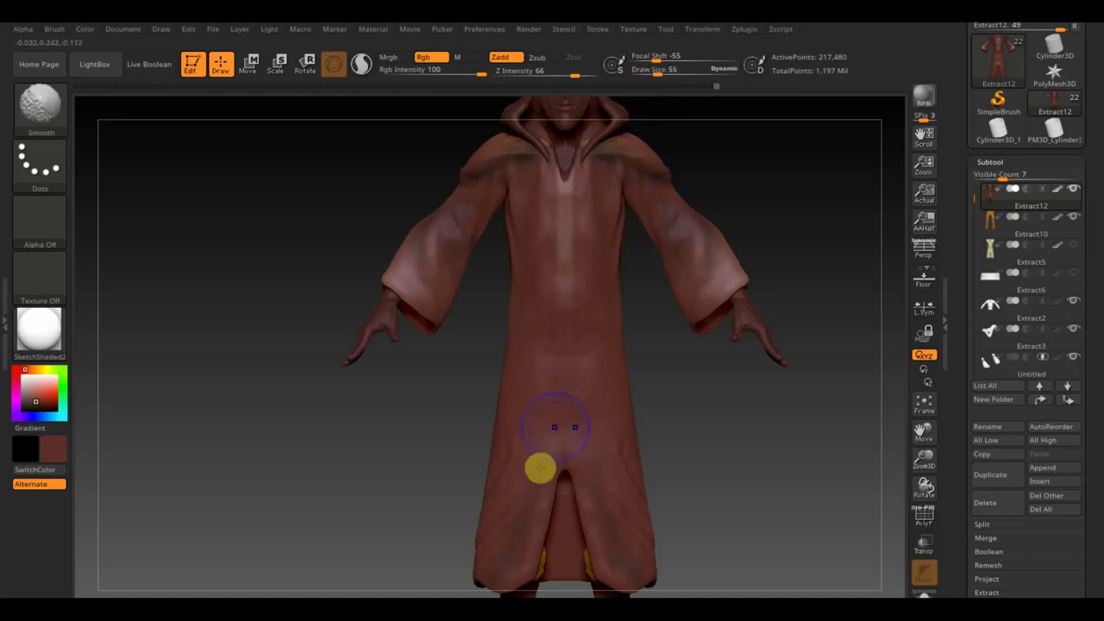
pyautogui.moveTo(666, 74); pyautogui.dragTo(655, 74)
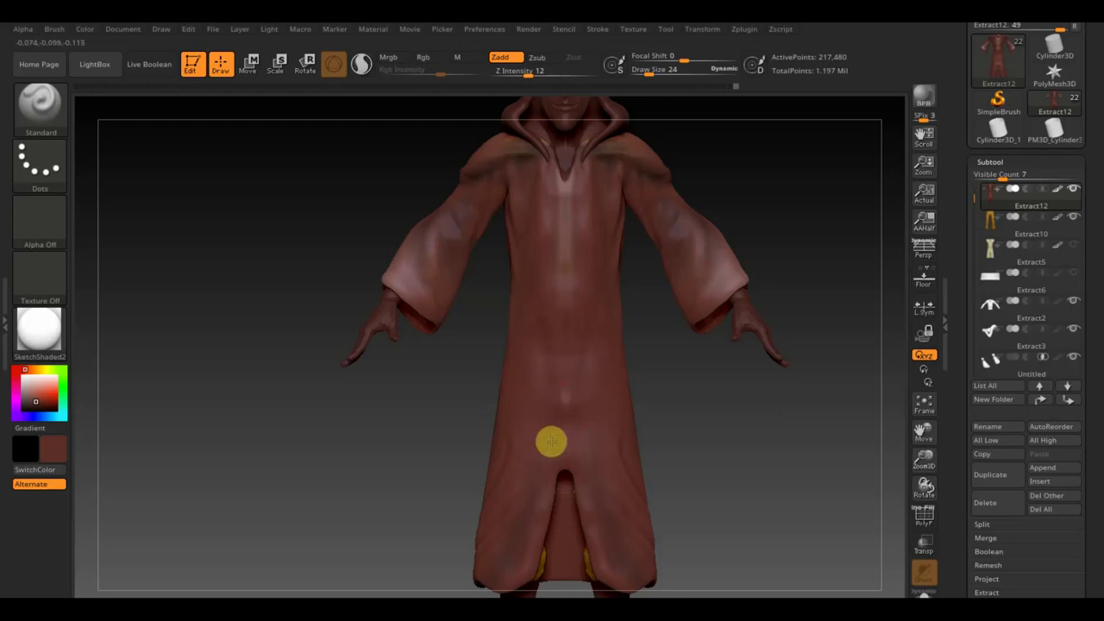
pyautogui.press('shift')
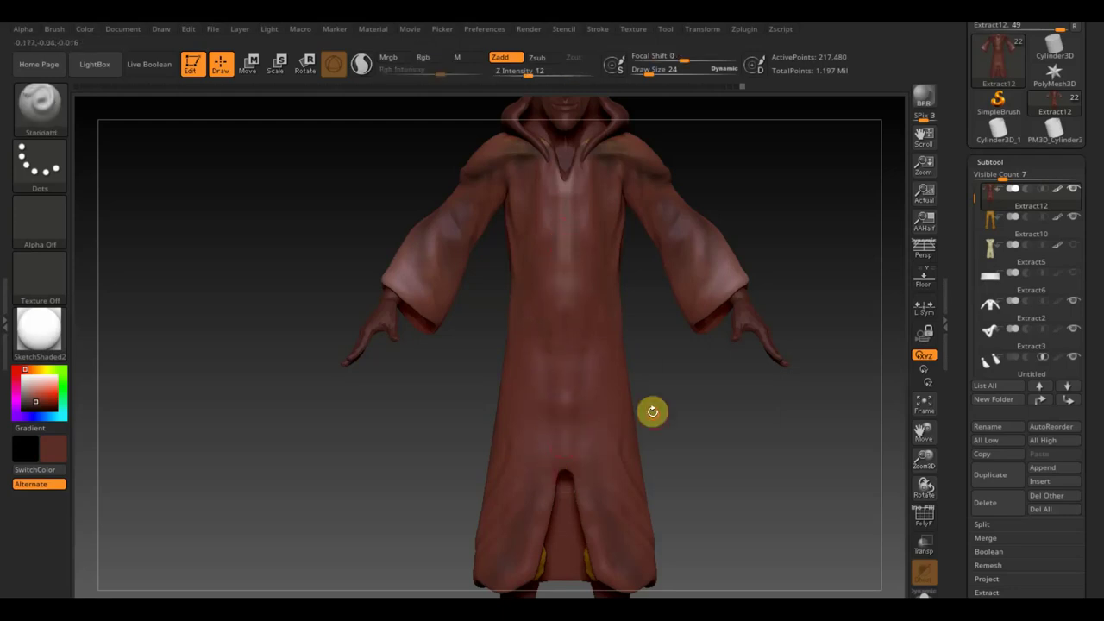
pyautogui.moveTo(653, 412)
pyautogui.mouseDown()
pyautogui.moveTo(695, 417)
pyautogui.moveTo(572, 448)
pyautogui.mouseUp()
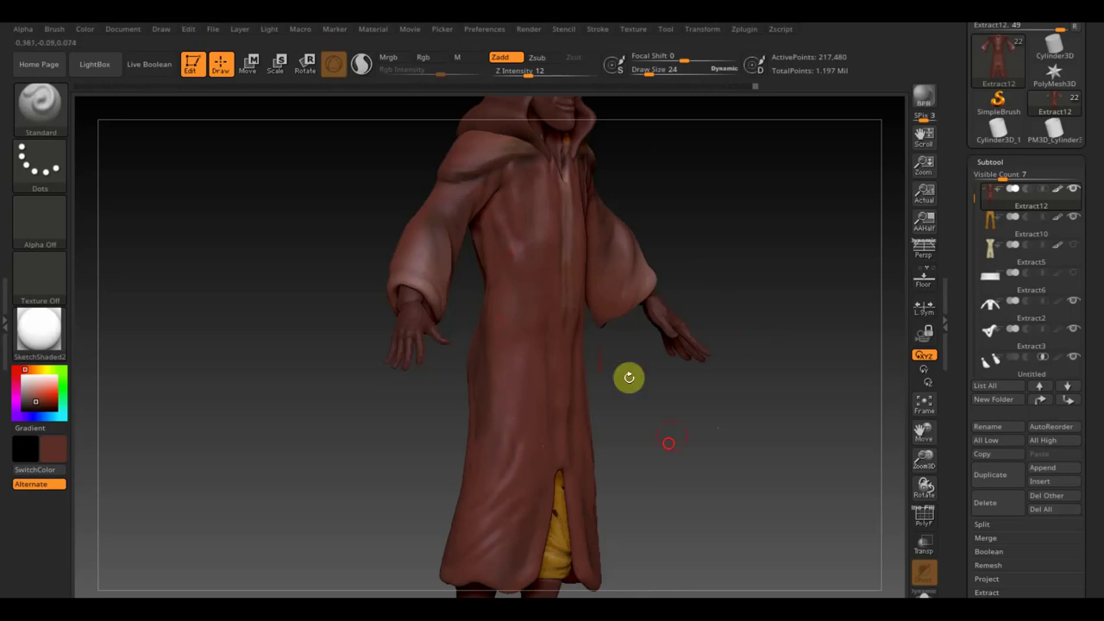
pyautogui.moveTo(669, 435)
pyautogui.mouseDown()
pyautogui.moveTo(630, 440)
pyautogui.moveTo(668, 402)
pyautogui.moveTo(663, 414)
pyautogui.moveTo(635, 415)
pyautogui.mouseUp()
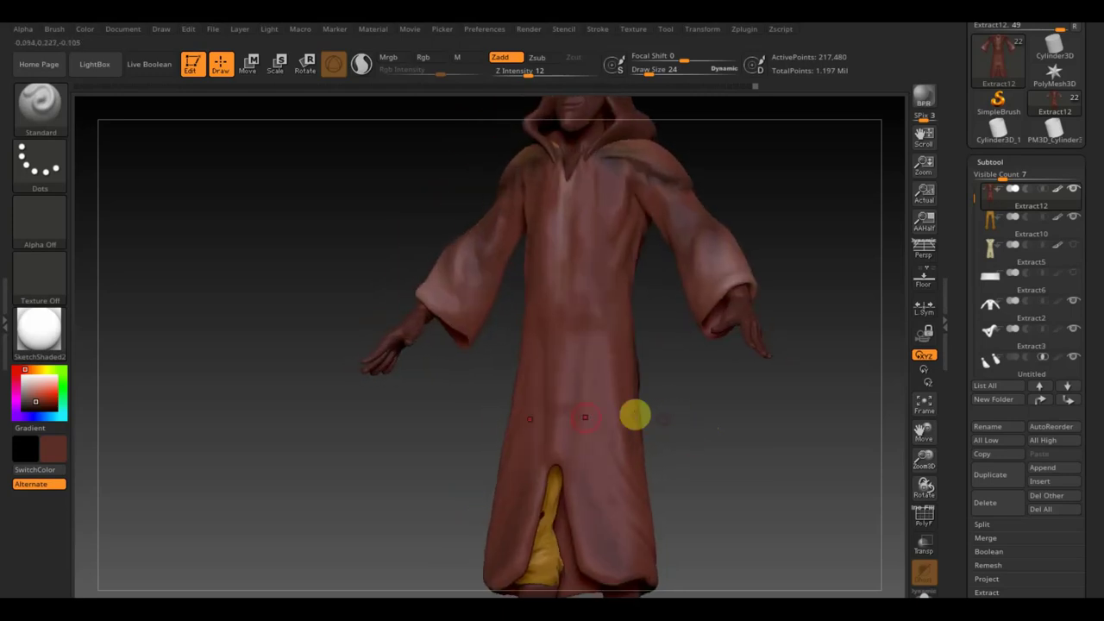
pyautogui.press('shift')
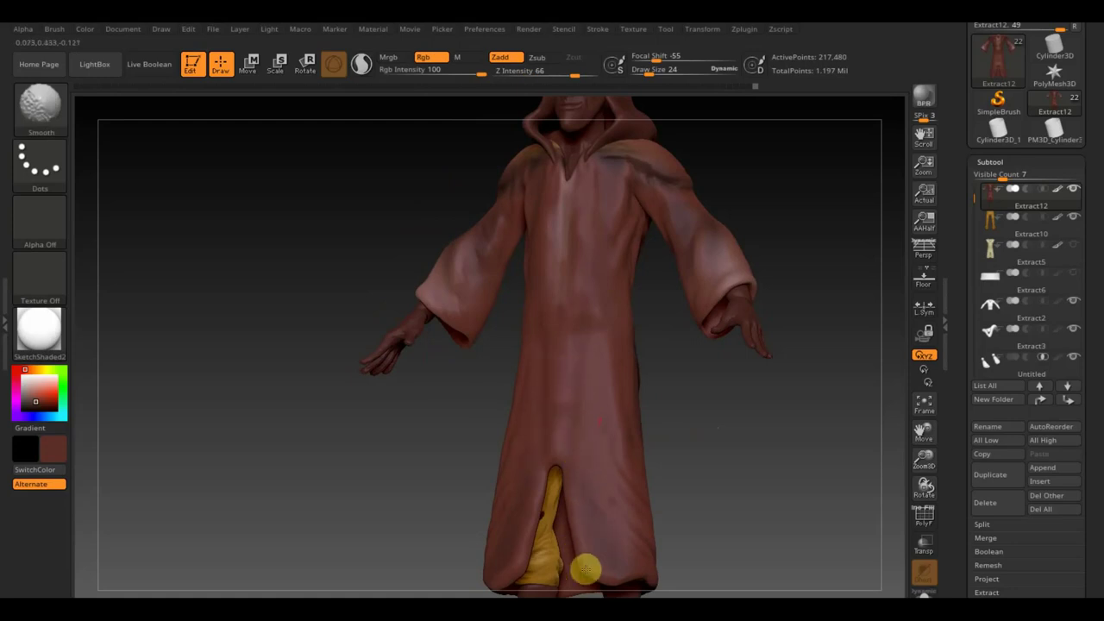
pyautogui.moveTo(730, 554); pyautogui.dragTo(747, 574)
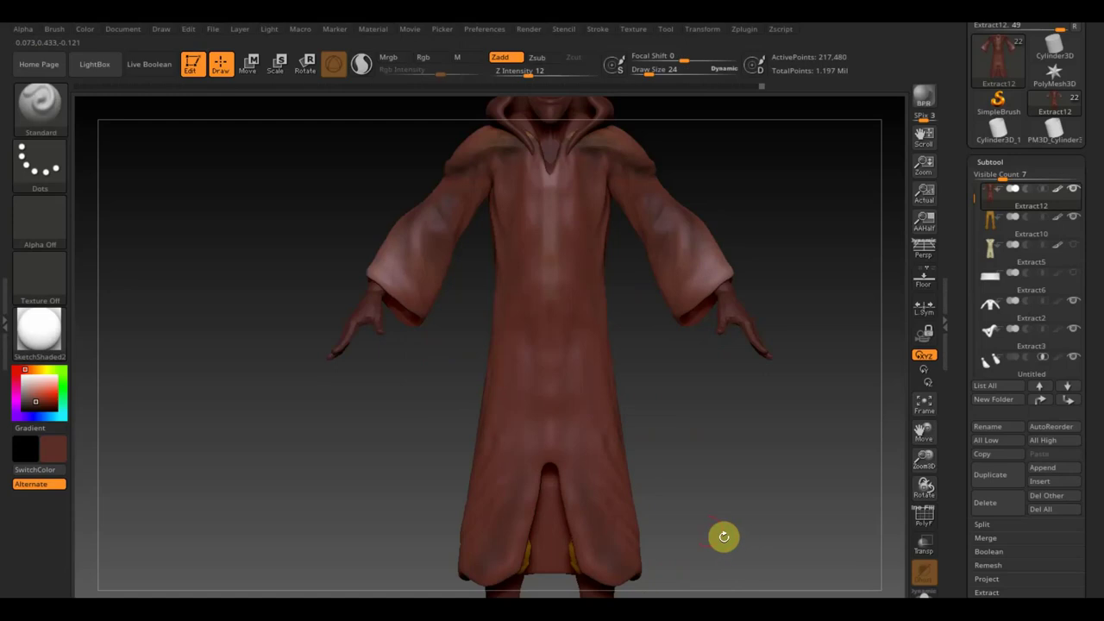
pyautogui.keyDown('alt'); pyautogui.moveTo(705, 529); pyautogui.dragTo(607, 416); pyautogui.keyUp('alt')
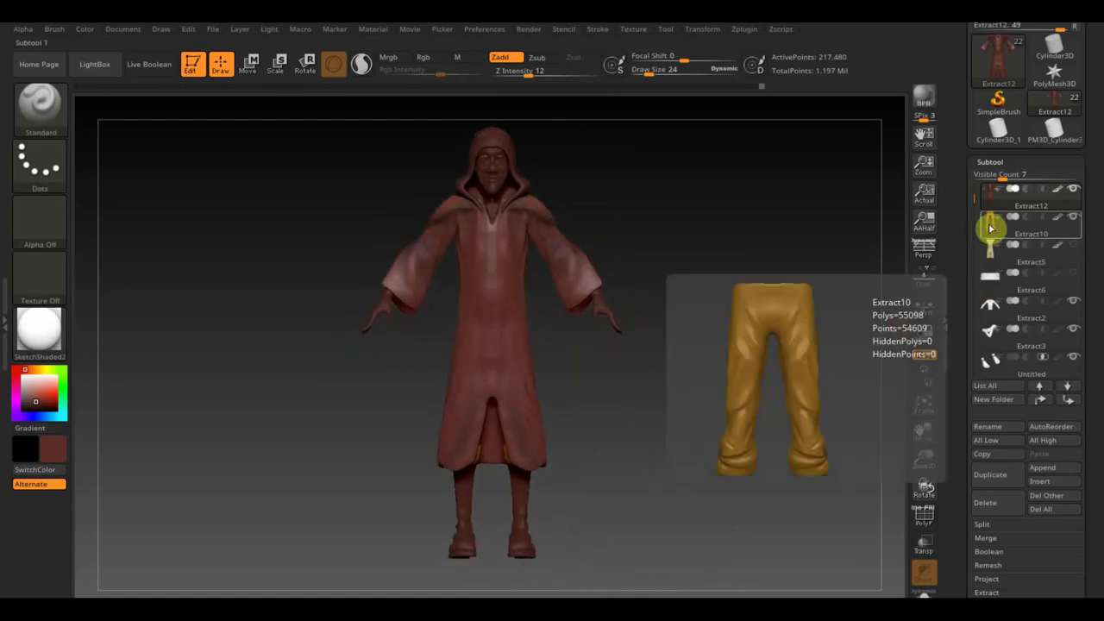
# Reshape the collar around the neck, then switch the brush to Rgb painting with Zadd off
pyautogui.moveTo(771, 402)
pyautogui.mouseDown()
pyautogui.moveTo(745, 428)
pyautogui.moveTo(715, 396)
pyautogui.moveTo(698, 486)
pyautogui.moveTo(682, 345)
pyautogui.moveTo(695, 577)
pyautogui.moveTo(658, 285)
pyautogui.moveTo(631, 308)
pyautogui.moveTo(572, 277)
pyautogui.moveTo(678, 234)
pyautogui.mouseUp()
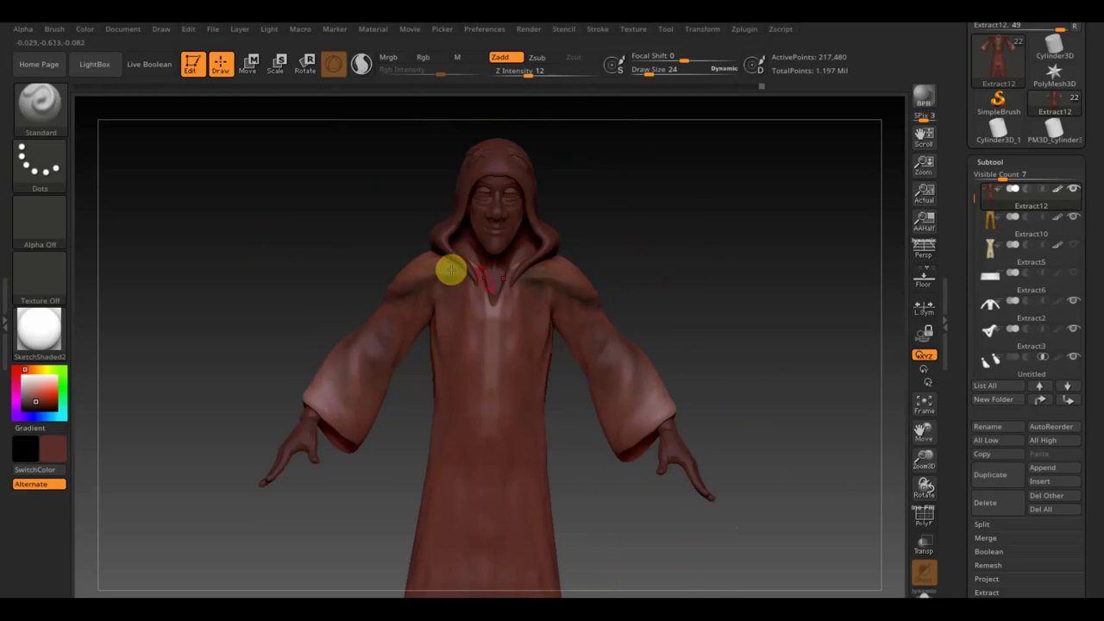
pyautogui.moveTo(499, 284); pyautogui.dragTo(459, 283)
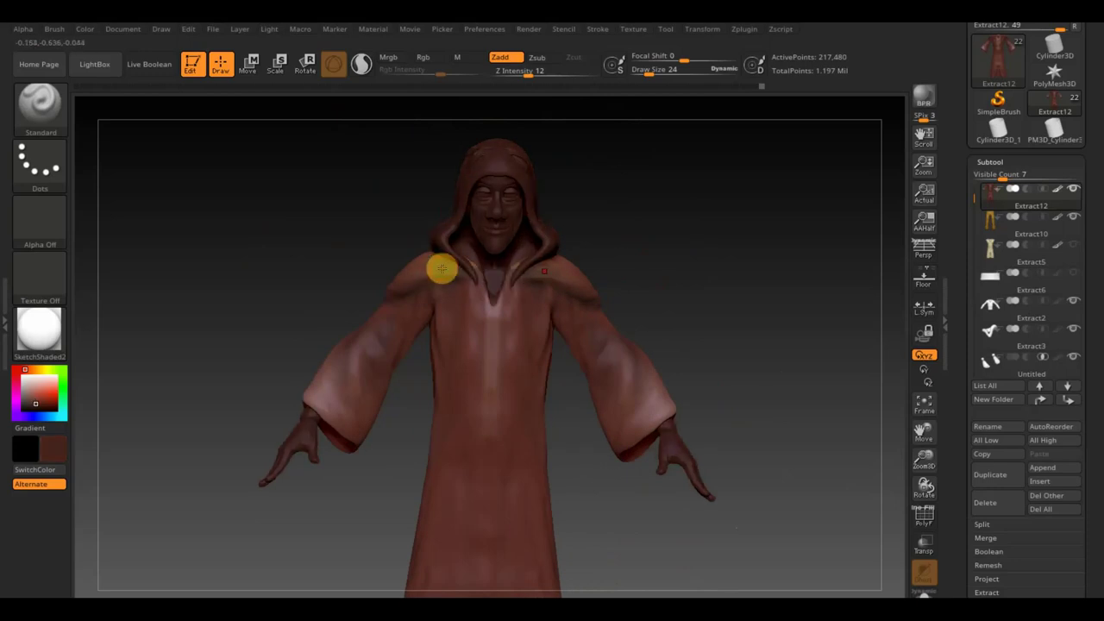
pyautogui.moveTo(443, 270)
pyautogui.mouseDown()
pyautogui.moveTo(471, 276)
pyautogui.moveTo(453, 277)
pyautogui.mouseUp()
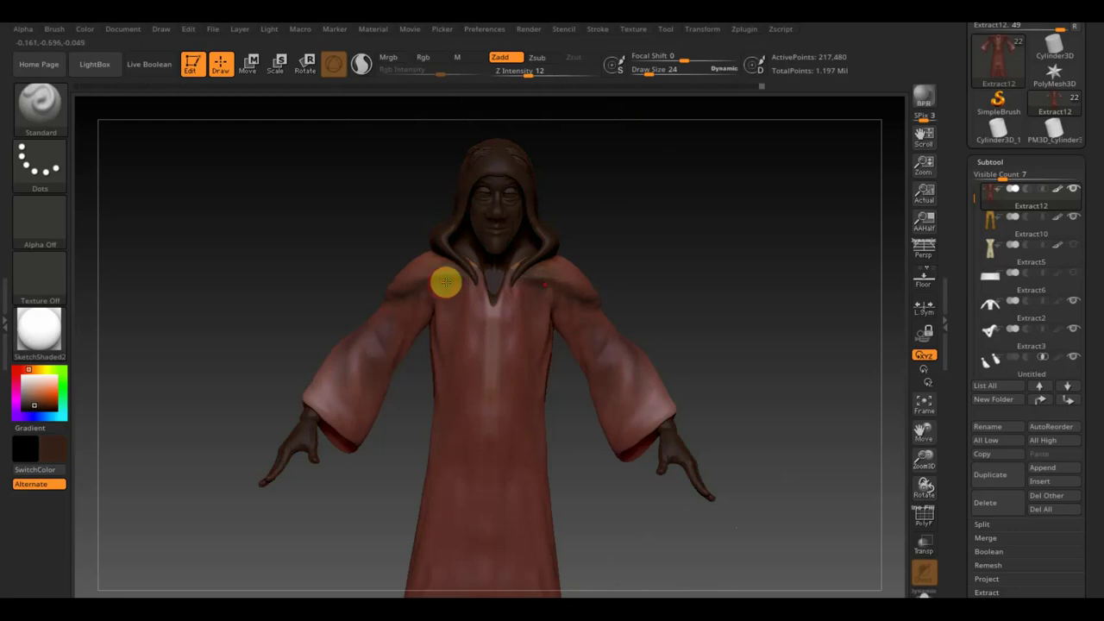
pyautogui.moveTo(583, 246); pyautogui.dragTo(636, 244)
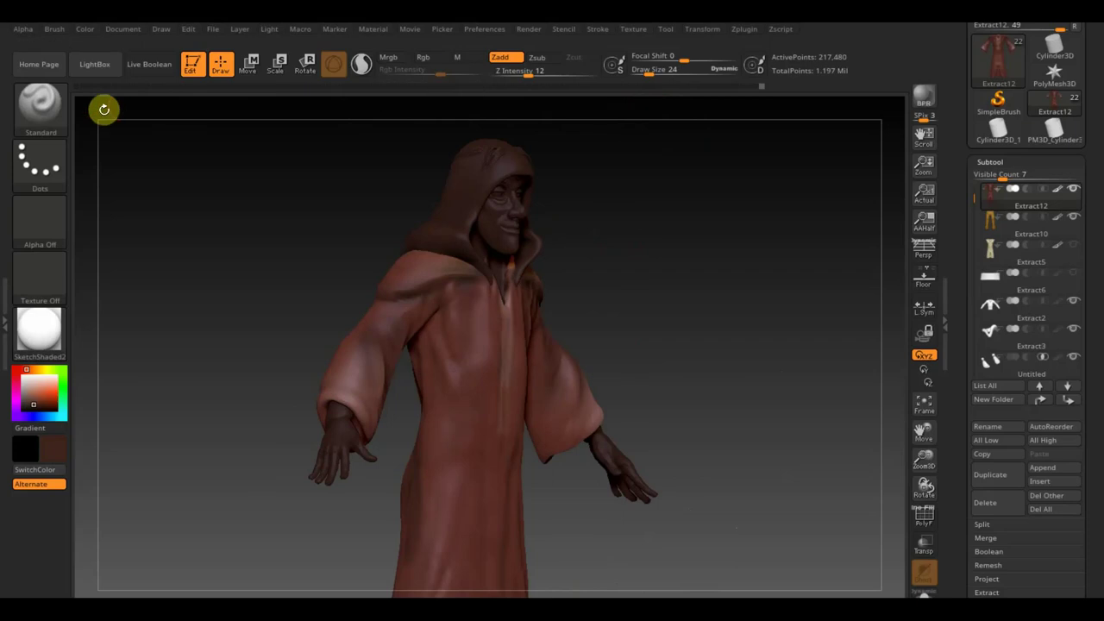
pyautogui.click(429, 59)
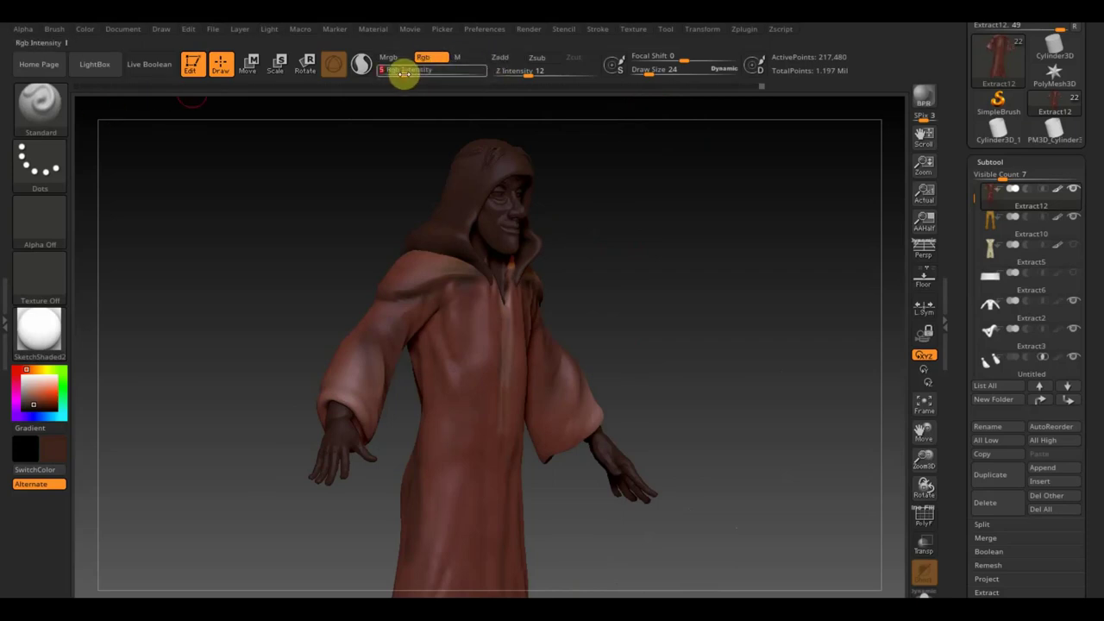
# Set Rgb Intensity to 5 and dab faint colour onto the robe's chest
pyautogui.press('Return')
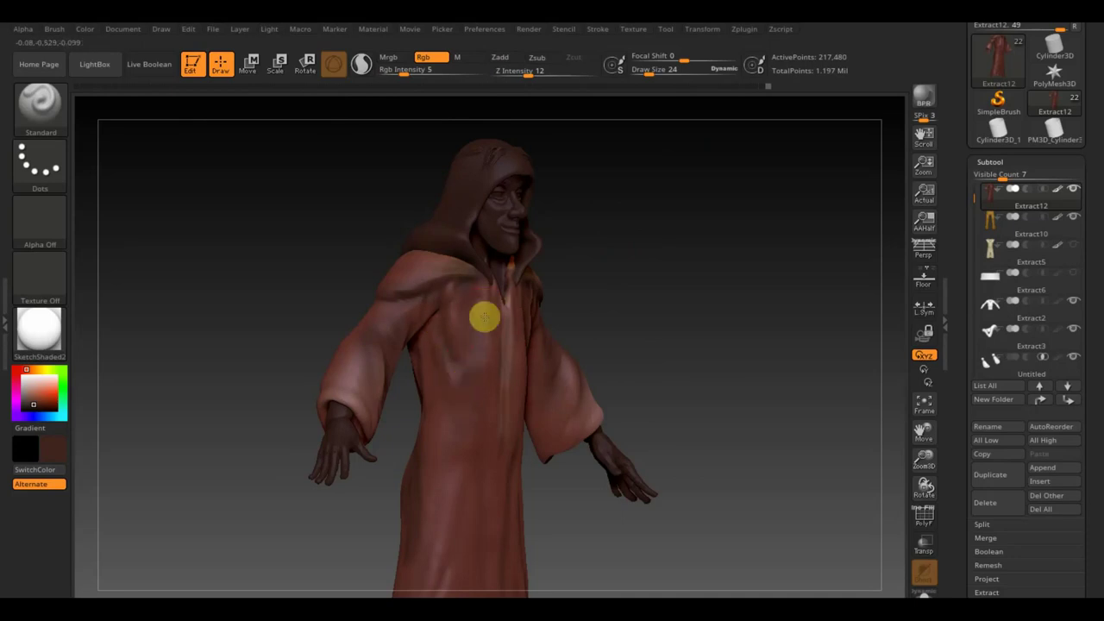
pyautogui.moveTo(556, 370); pyautogui.dragTo(647, 321)
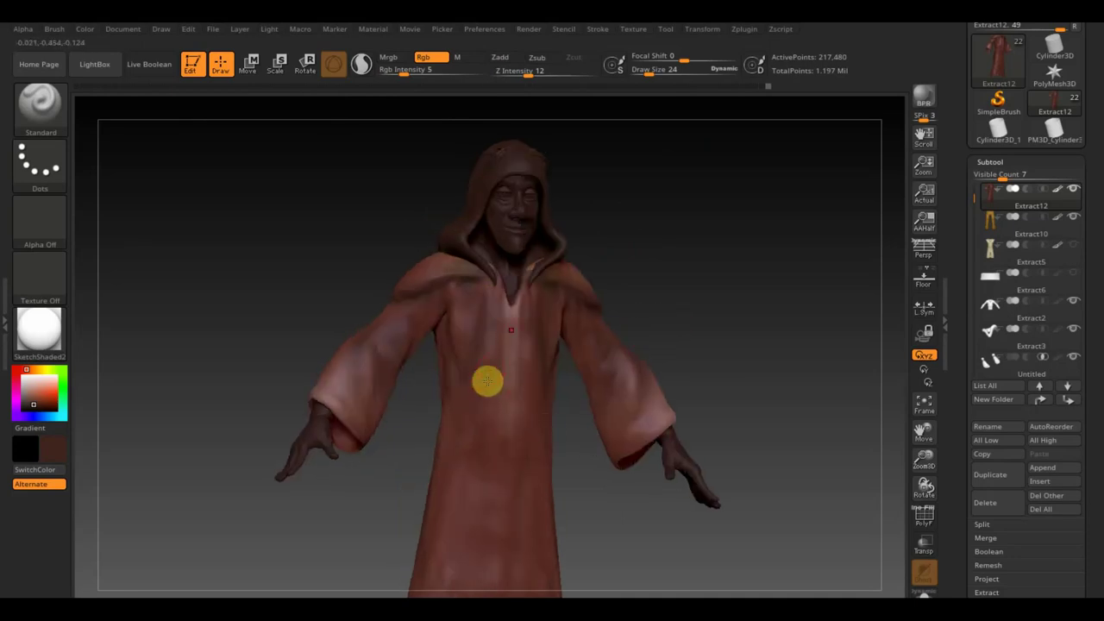
pyautogui.click(518, 295)
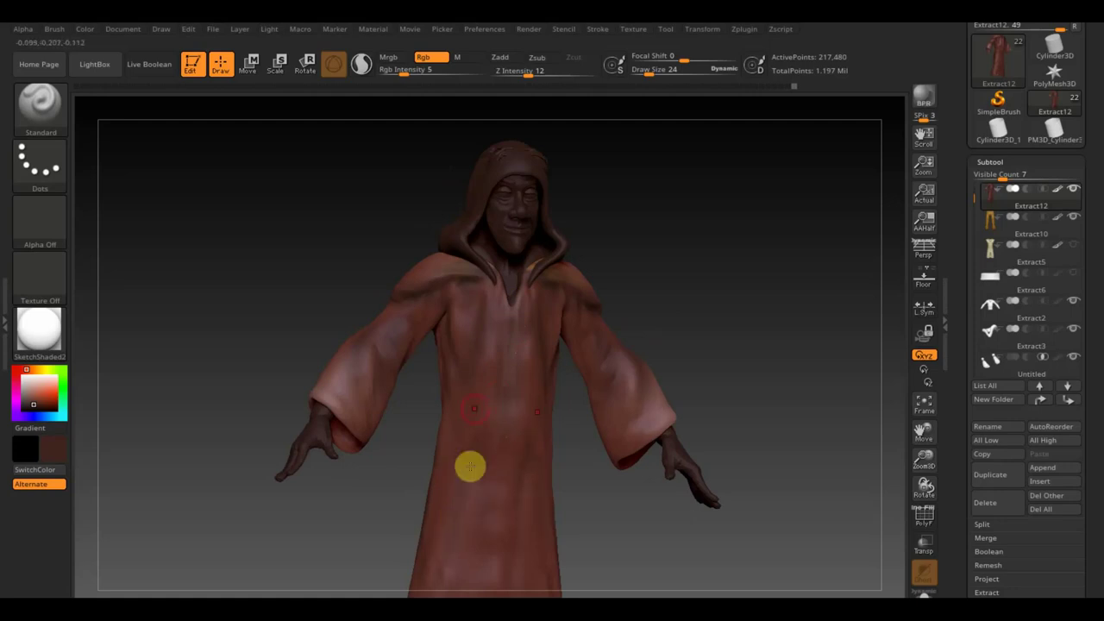
# Rotate the figure to inspect the painted robe from the side and back
pyautogui.moveTo(598, 378)
pyautogui.mouseDown()
pyautogui.moveTo(673, 284)
pyautogui.moveTo(630, 285)
pyautogui.moveTo(579, 339)
pyautogui.mouseUp()
pyautogui.moveTo(530, 405)
pyautogui.mouseDown()
pyautogui.moveTo(653, 522)
pyautogui.moveTo(615, 468)
pyautogui.moveTo(594, 473)
pyautogui.mouseUp()
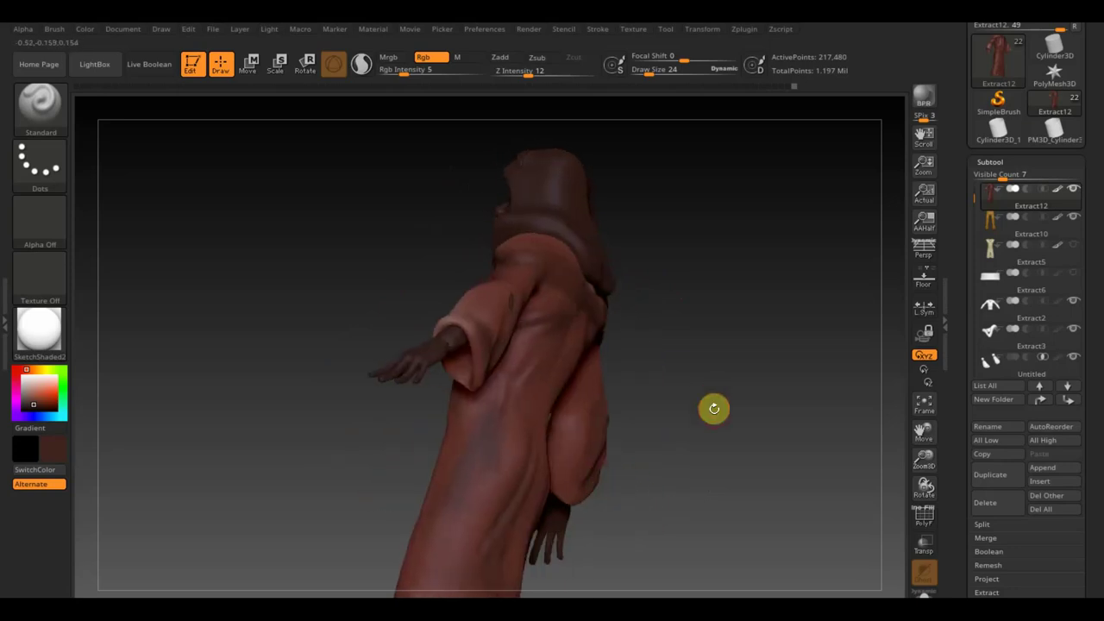
pyautogui.moveTo(709, 404)
pyautogui.mouseDown()
pyautogui.moveTo(713, 278)
pyautogui.moveTo(690, 343)
pyautogui.mouseUp()
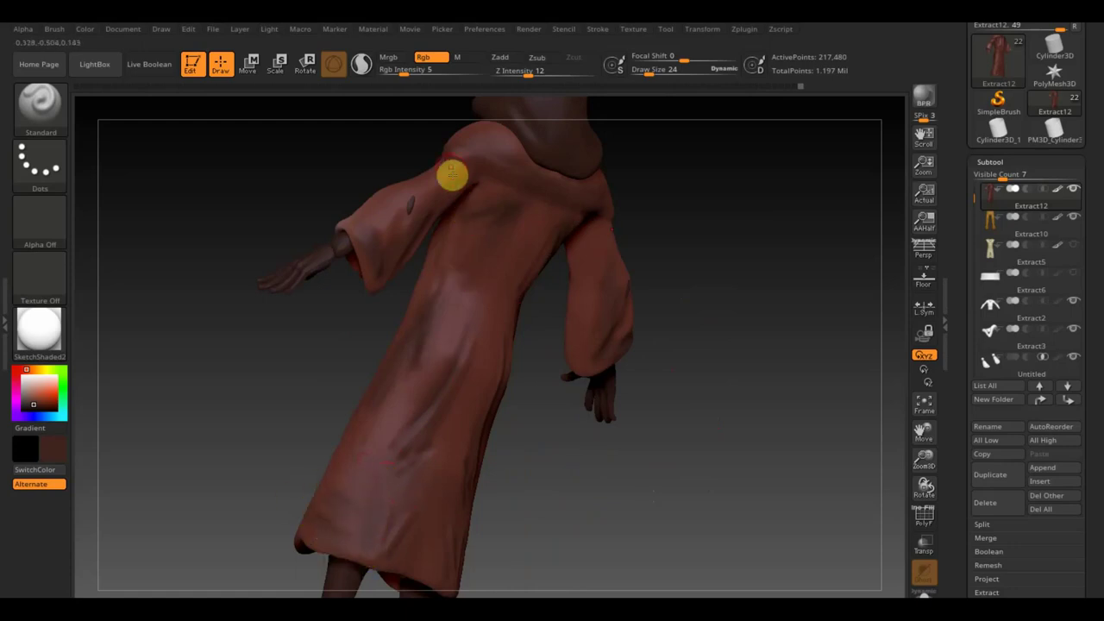
pyautogui.moveTo(454, 230)
pyautogui.mouseDown()
pyautogui.moveTo(330, 325)
pyautogui.moveTo(328, 300)
pyautogui.moveTo(351, 267)
pyautogui.mouseUp()
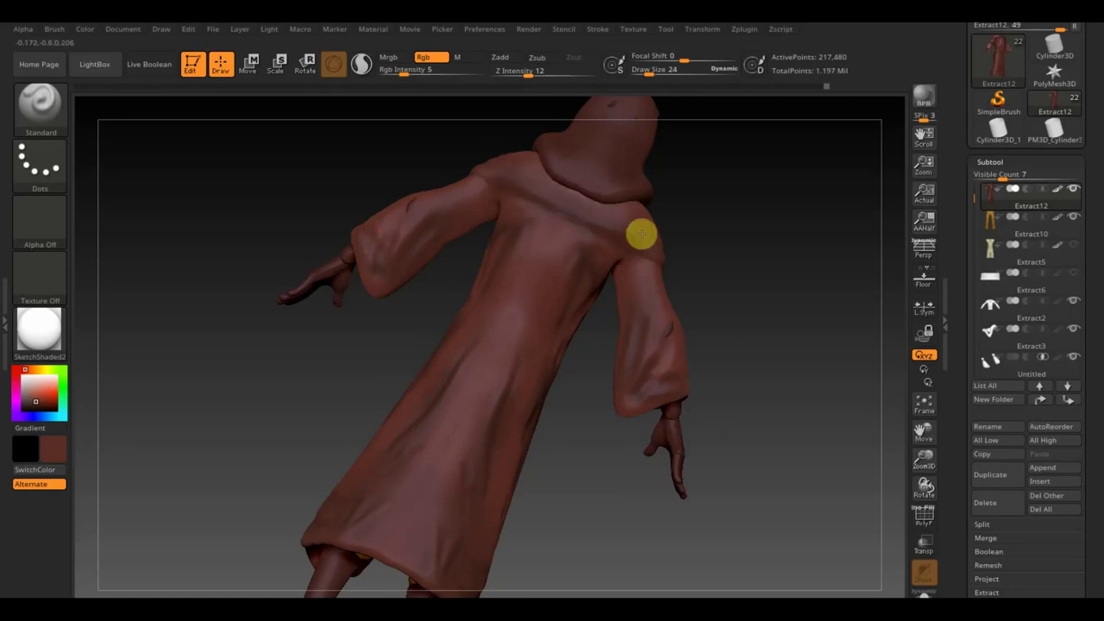
pyautogui.moveTo(693, 234); pyautogui.dragTo(655, 236)
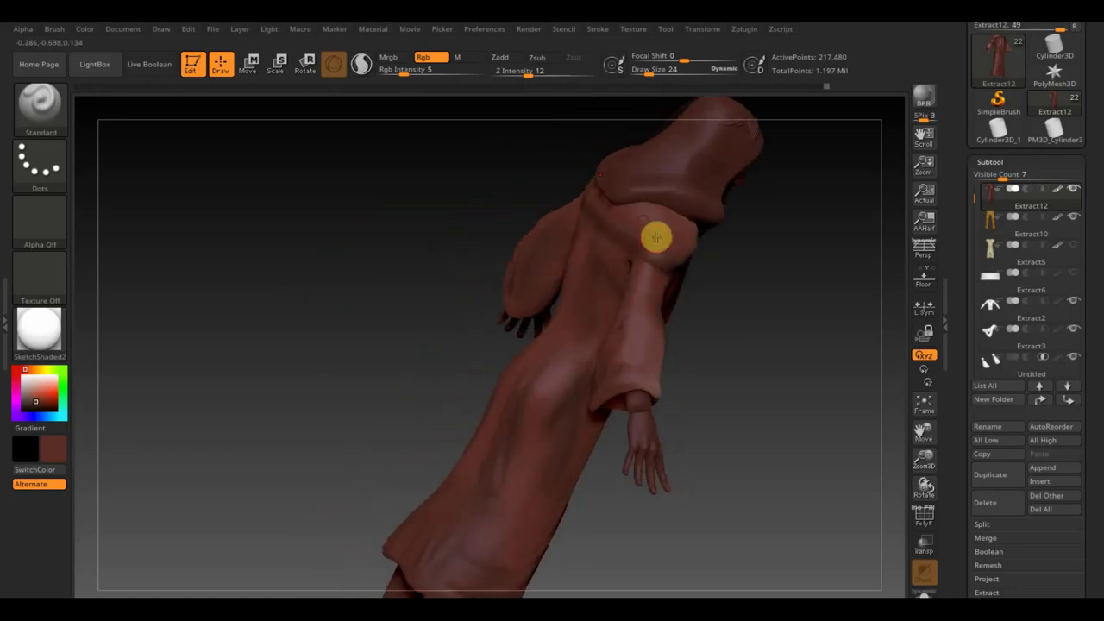
pyautogui.moveTo(702, 368)
pyautogui.mouseDown()
pyautogui.moveTo(730, 355)
pyautogui.moveTo(535, 466)
pyautogui.mouseUp()
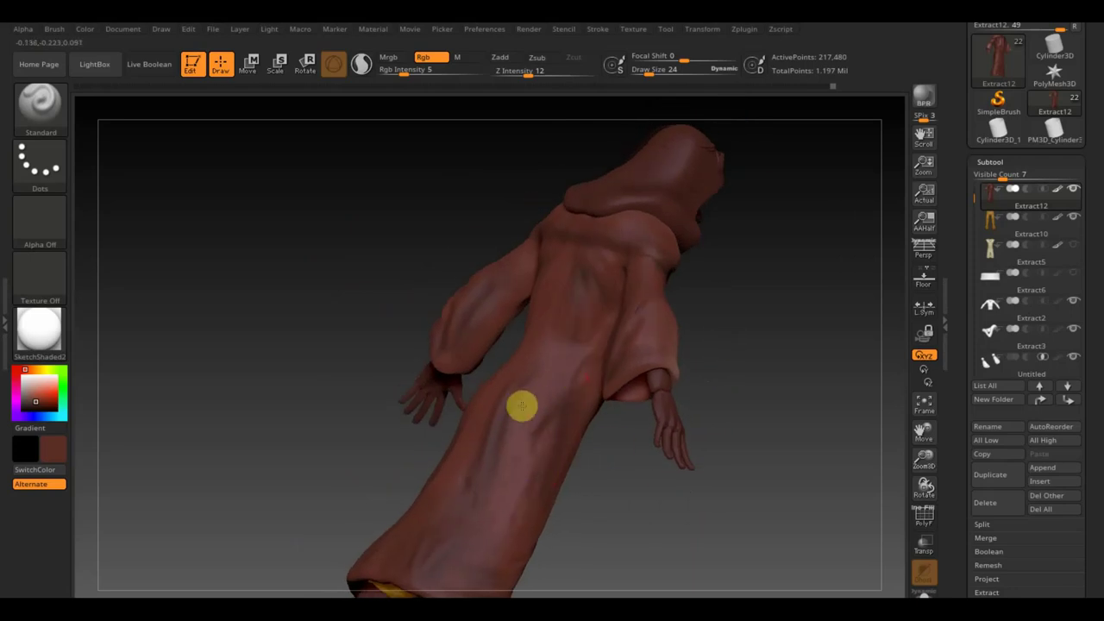
pyautogui.moveTo(464, 507)
pyautogui.mouseDown()
pyautogui.moveTo(615, 352)
pyautogui.moveTo(672, 232)
pyautogui.moveTo(705, 367)
pyautogui.moveTo(636, 475)
pyautogui.moveTo(643, 490)
pyautogui.moveTo(638, 325)
pyautogui.mouseUp()
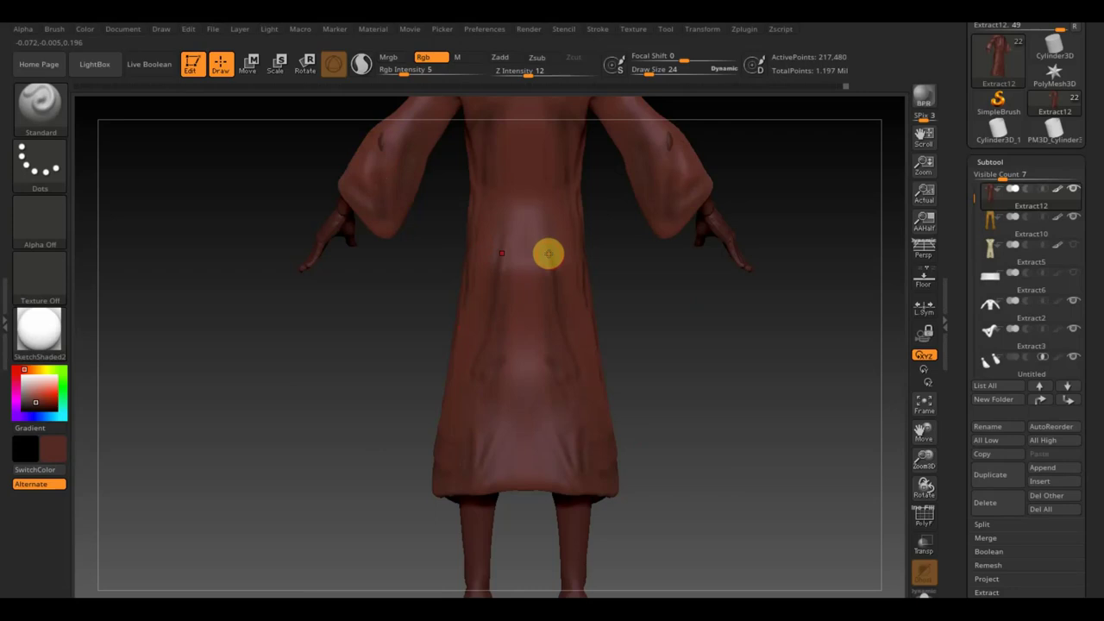
# Turn the figure around to its back and add a crease down the robe's back
pyautogui.moveTo(682, 350)
pyautogui.mouseDown()
pyautogui.moveTo(598, 368)
pyautogui.moveTo(646, 365)
pyautogui.moveTo(525, 365)
pyautogui.moveTo(518, 374)
pyautogui.moveTo(557, 371)
pyautogui.moveTo(606, 437)
pyautogui.moveTo(651, 468)
pyautogui.moveTo(619, 416)
pyautogui.mouseUp()
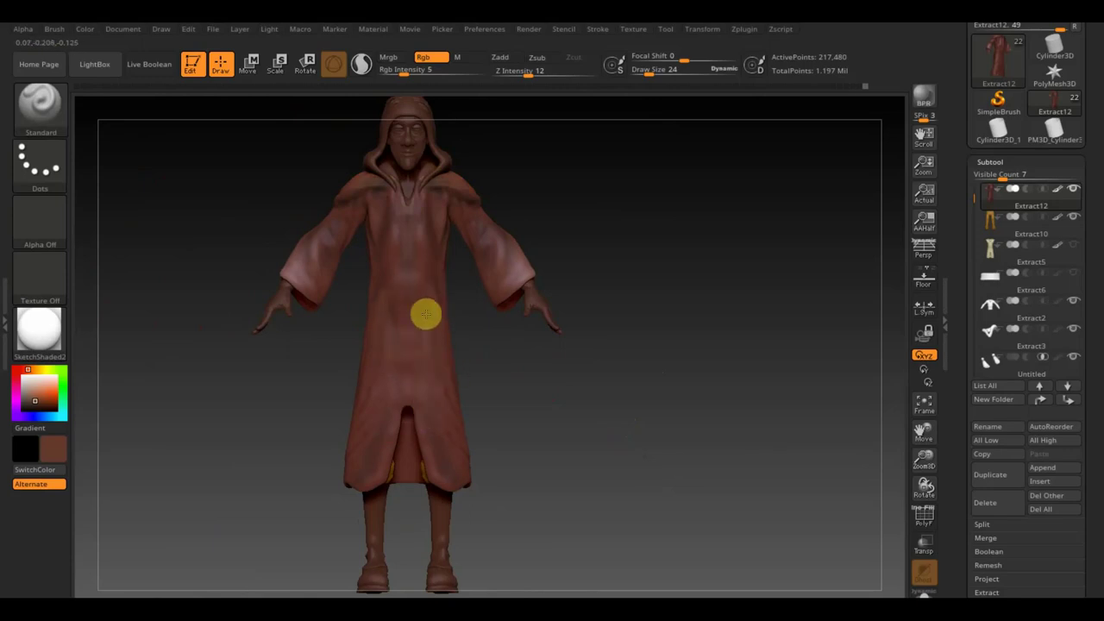
pyautogui.moveTo(496, 381); pyautogui.dragTo(357, 451)
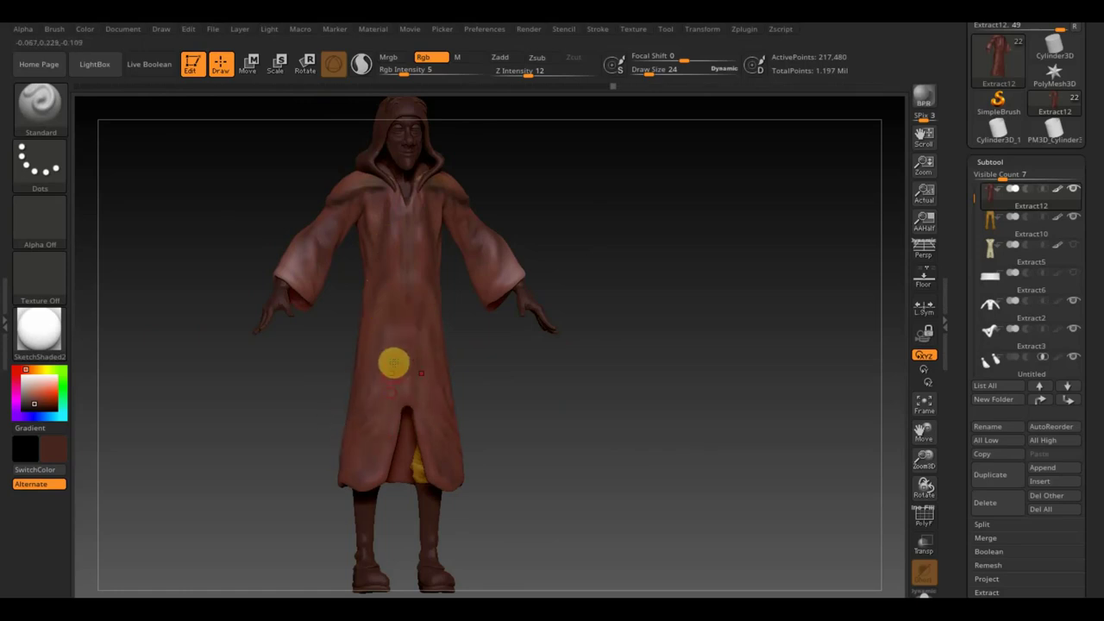
pyautogui.moveTo(488, 363)
pyautogui.mouseDown()
pyautogui.moveTo(470, 357)
pyautogui.moveTo(514, 388)
pyautogui.moveTo(370, 264)
pyautogui.mouseUp()
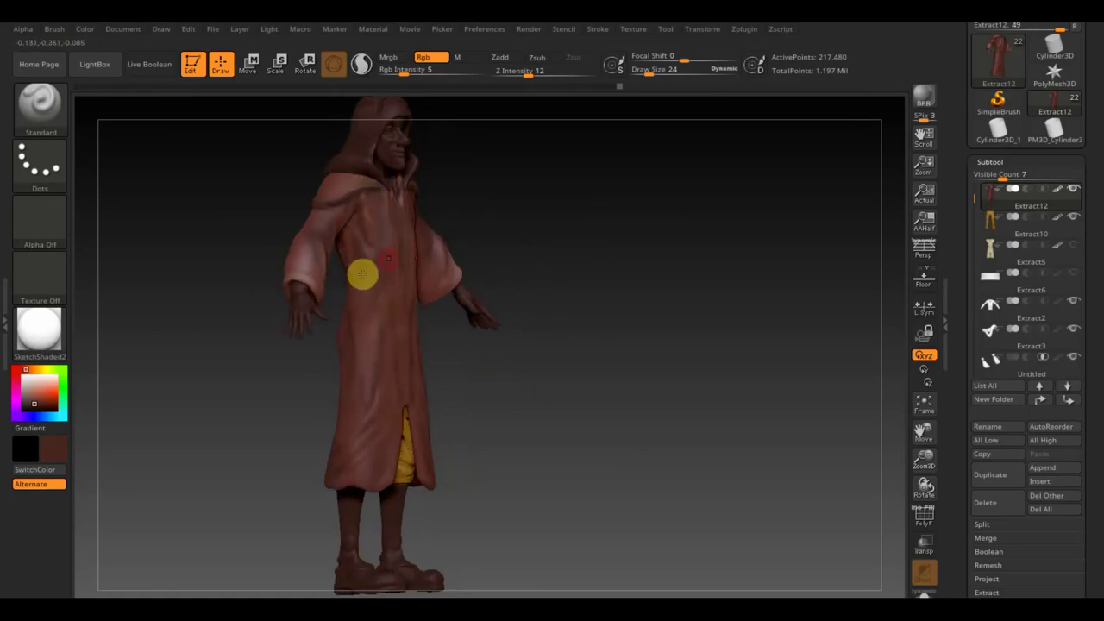
pyautogui.moveTo(365, 250)
pyautogui.mouseDown()
pyautogui.moveTo(219, 189)
pyautogui.moveTo(299, 192)
pyautogui.moveTo(338, 229)
pyautogui.mouseUp()
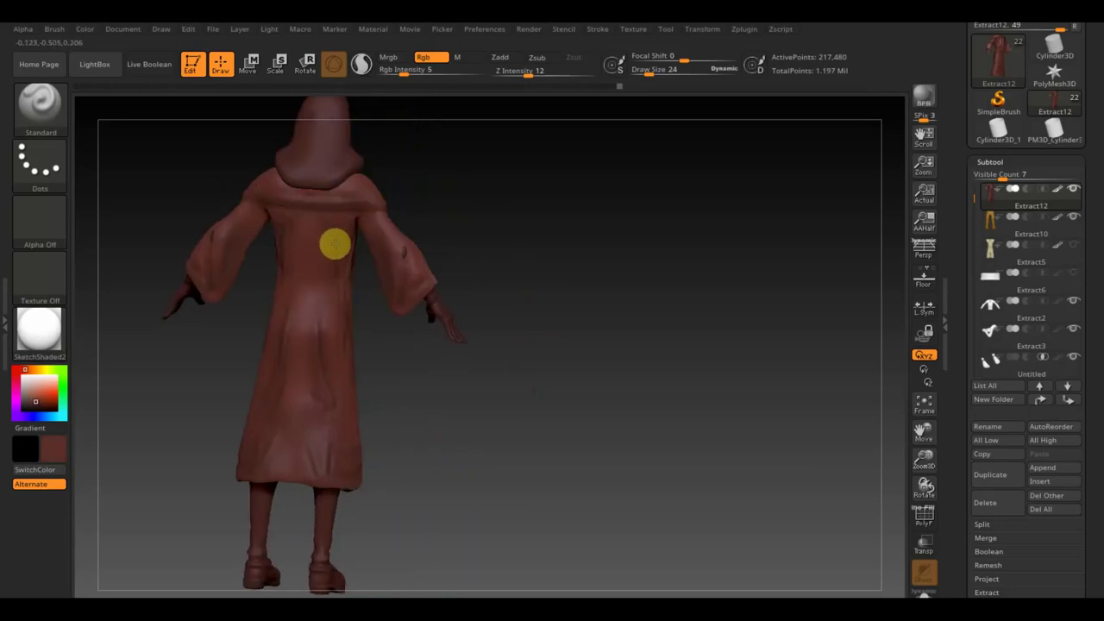
pyautogui.moveTo(336, 232); pyautogui.dragTo(325, 324)
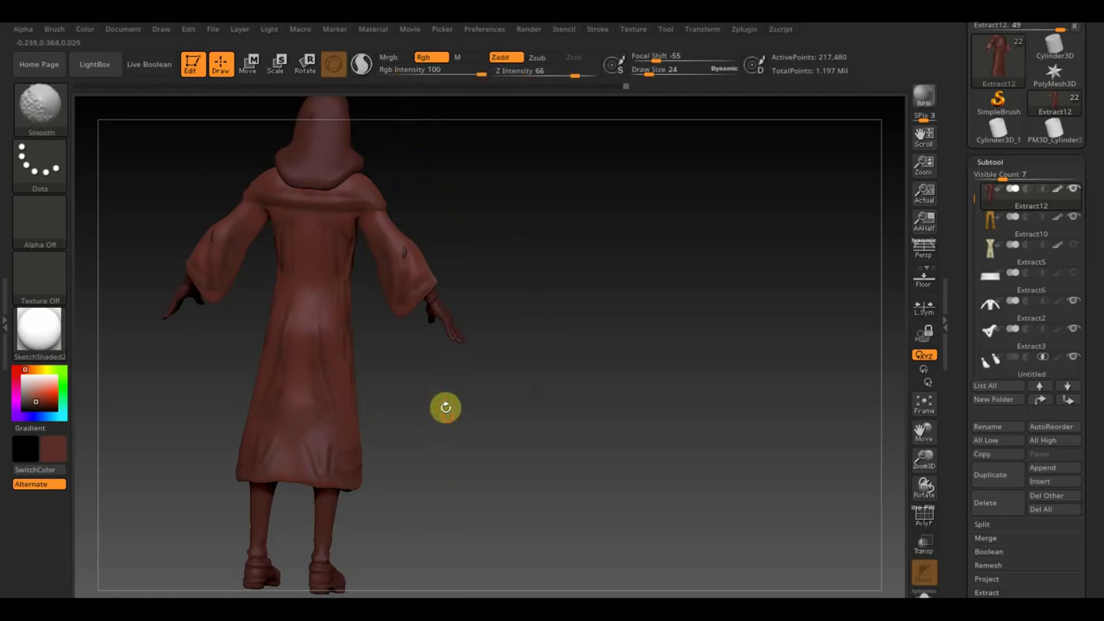
# Enlarge the brush to Draw Size 98 and smooth the robe's lower back and upper sleeve
pyautogui.keyDown('shift'); pyautogui.moveTo(446, 407); pyautogui.dragTo(495, 306); pyautogui.keyUp('shift')
pyautogui.moveTo(633, 69); pyautogui.dragTo(664, 76)
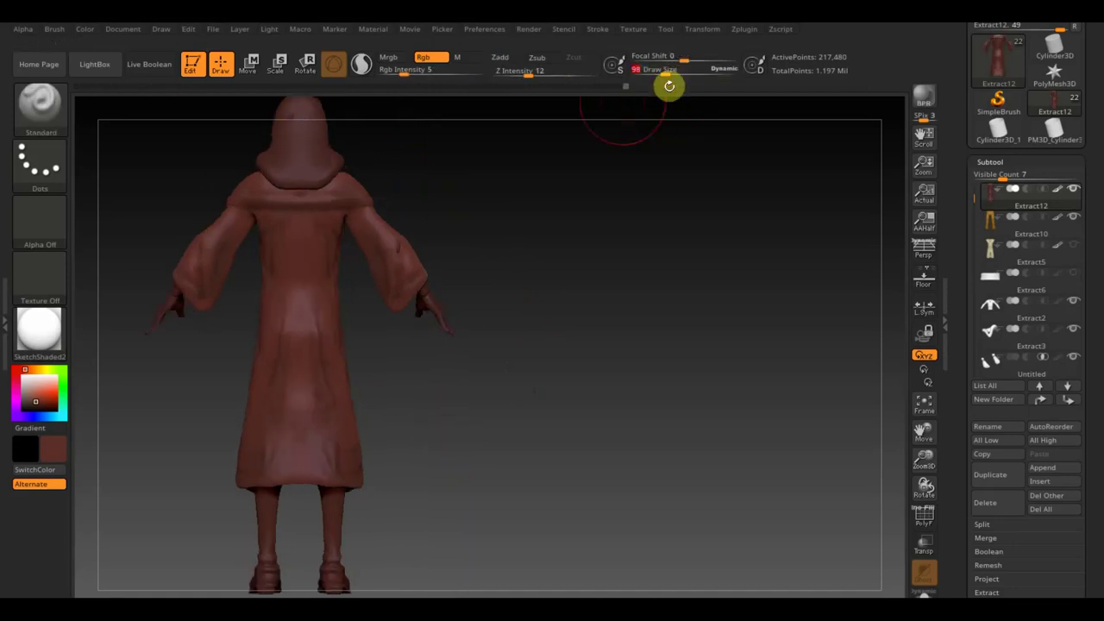
pyautogui.press('shift')
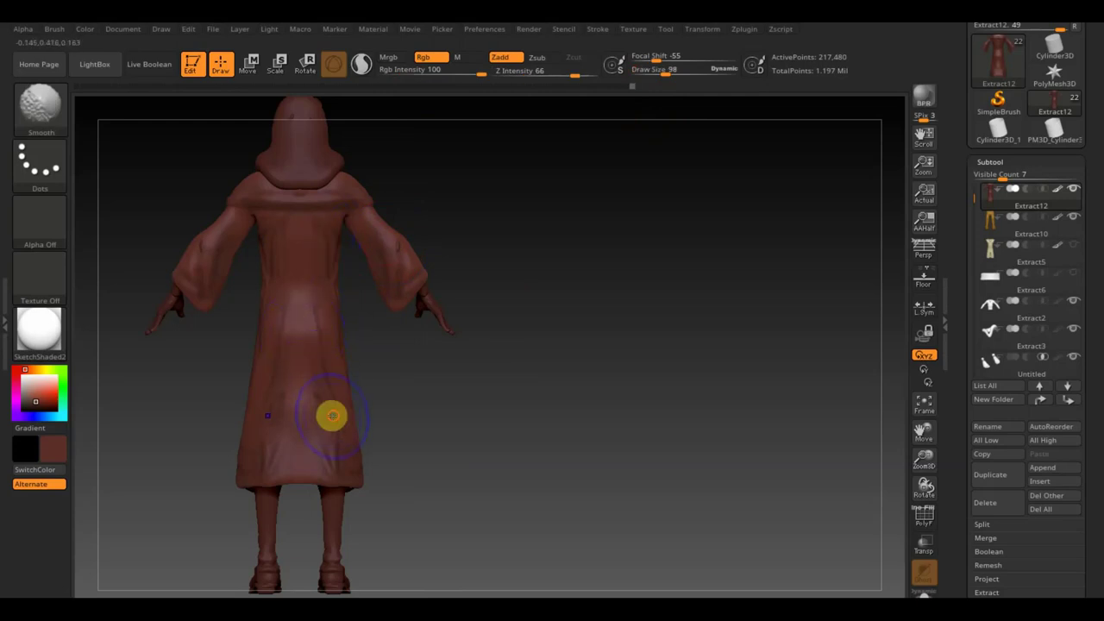
pyautogui.moveTo(379, 466); pyautogui.dragTo(428, 452)
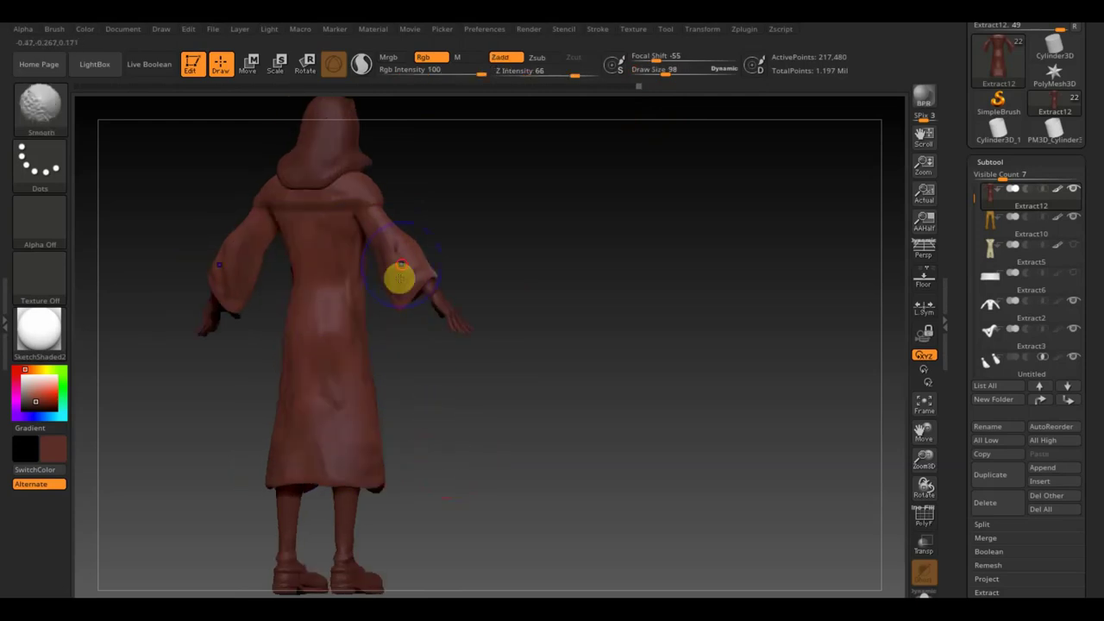
pyautogui.moveTo(468, 328)
pyautogui.keyDown('shift'); pyautogui.mouseDown()
pyautogui.moveTo(463, 250)
pyautogui.moveTo(442, 214)
pyautogui.mouseUp(); pyautogui.keyUp('shift')
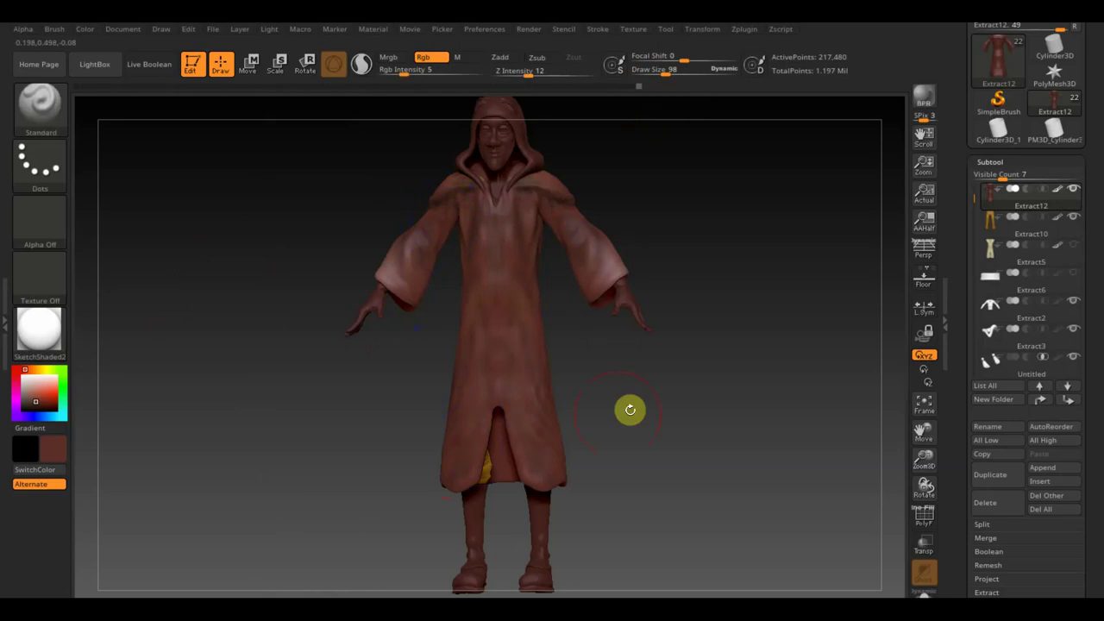
# Undo the last smoothing stroke and make Extract16 the active subtool
pyautogui.hotkey('ctrl', 'z')
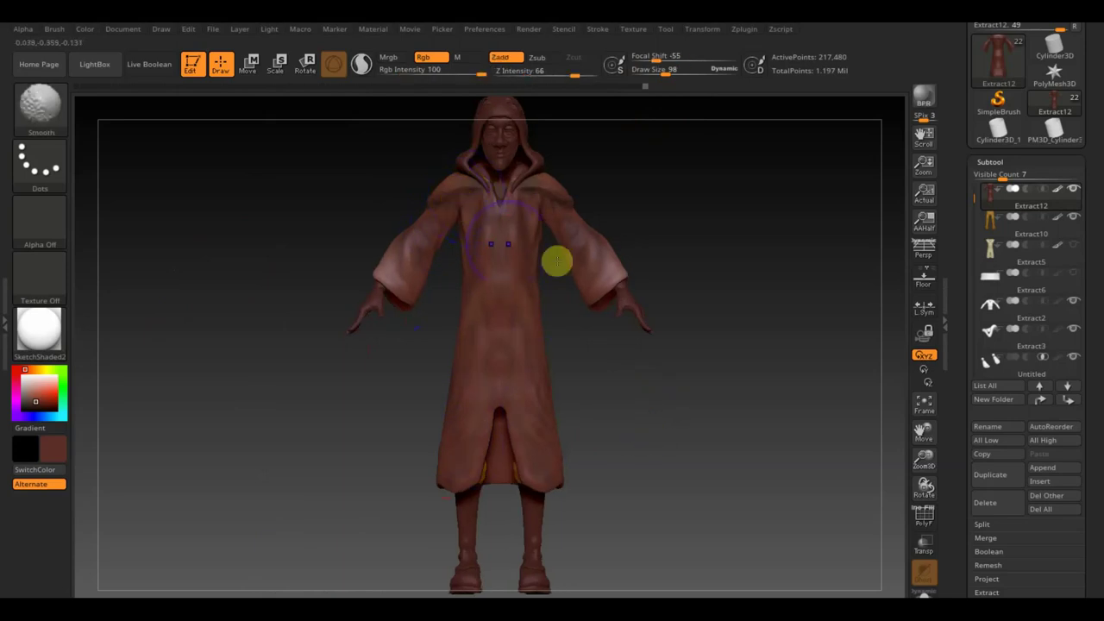
pyautogui.moveTo(688, 202)
pyautogui.mouseDown()
pyautogui.moveTo(616, 357)
pyautogui.moveTo(586, 342)
pyautogui.moveTo(596, 271)
pyautogui.moveTo(594, 362)
pyautogui.moveTo(613, 344)
pyautogui.moveTo(616, 298)
pyautogui.moveTo(594, 281)
pyautogui.mouseUp()
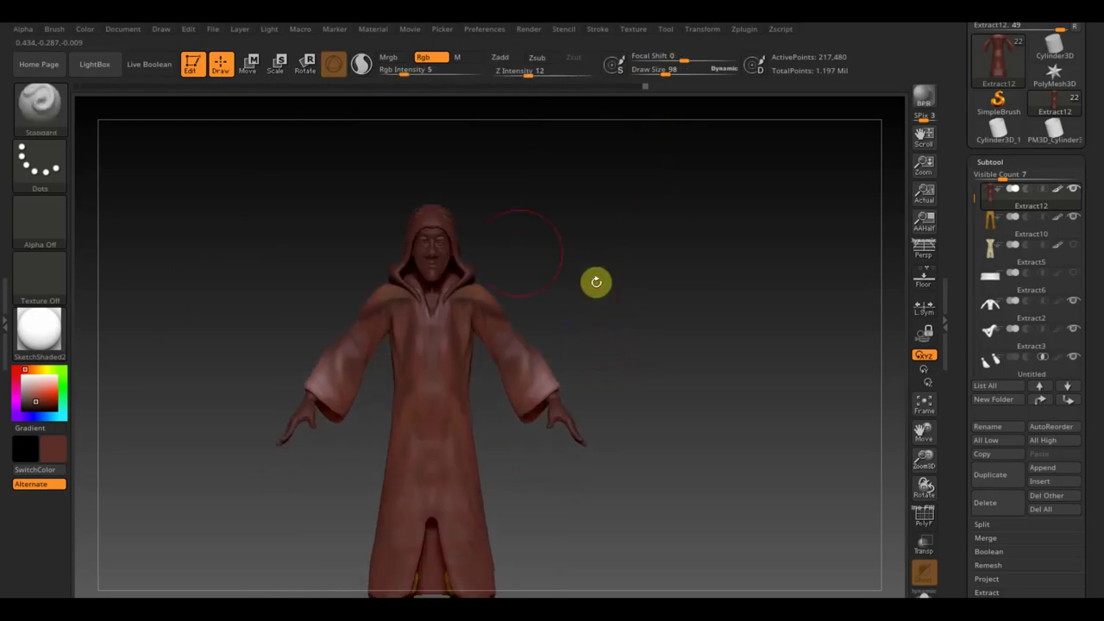
pyautogui.keyDown('alt'); pyautogui.click(431, 227); pyautogui.keyUp('alt')
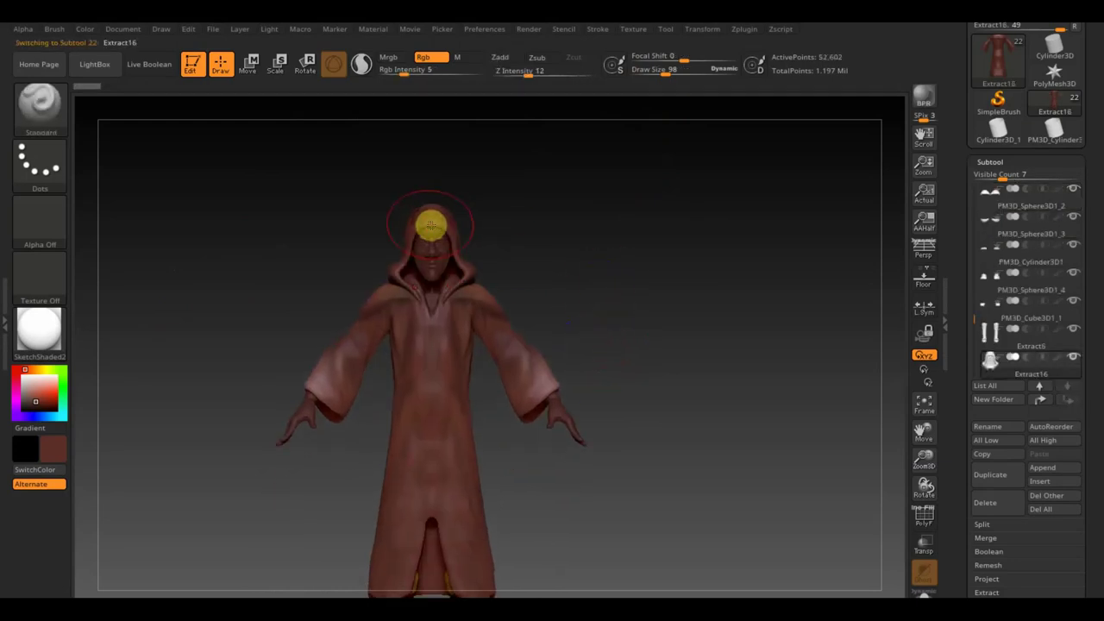
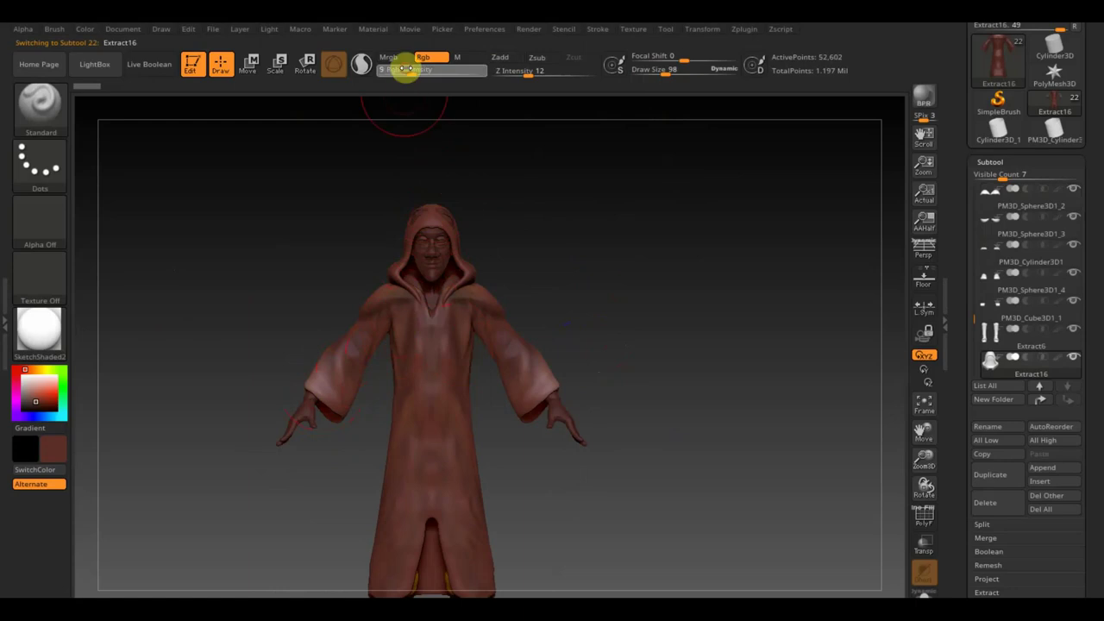
# Raise Rgb Intensity to 100, swap to the lighter red colour, then lower intensity to 16
pyautogui.moveTo(476, 75); pyautogui.dragTo(483, 75)
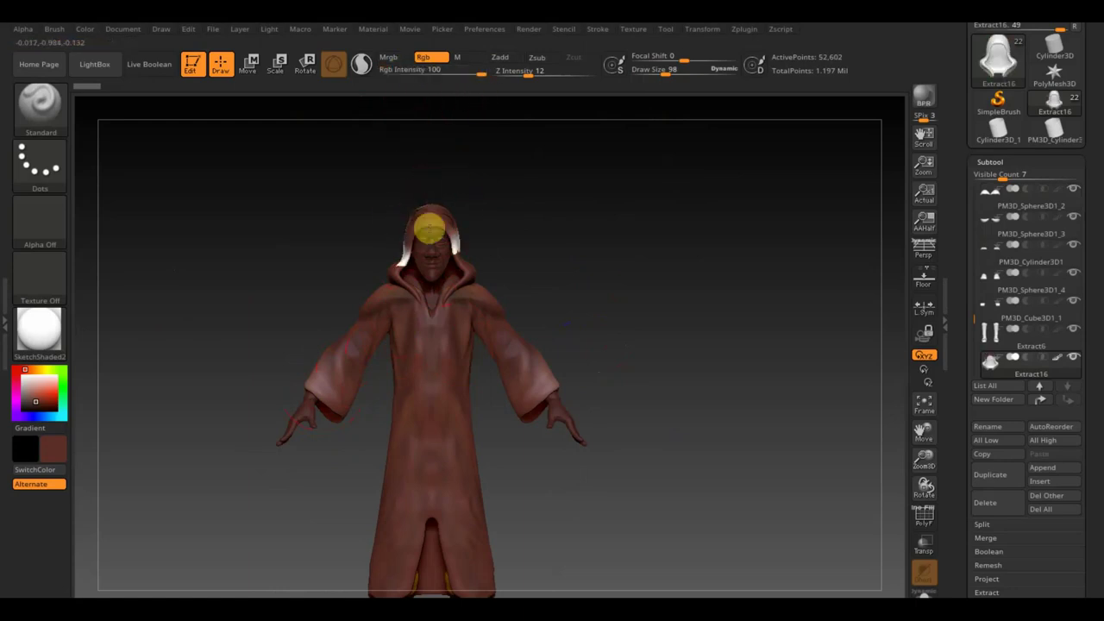
pyautogui.moveTo(365, 276)
pyautogui.mouseDown()
pyautogui.moveTo(542, 247)
pyautogui.moveTo(426, 247)
pyautogui.mouseUp()
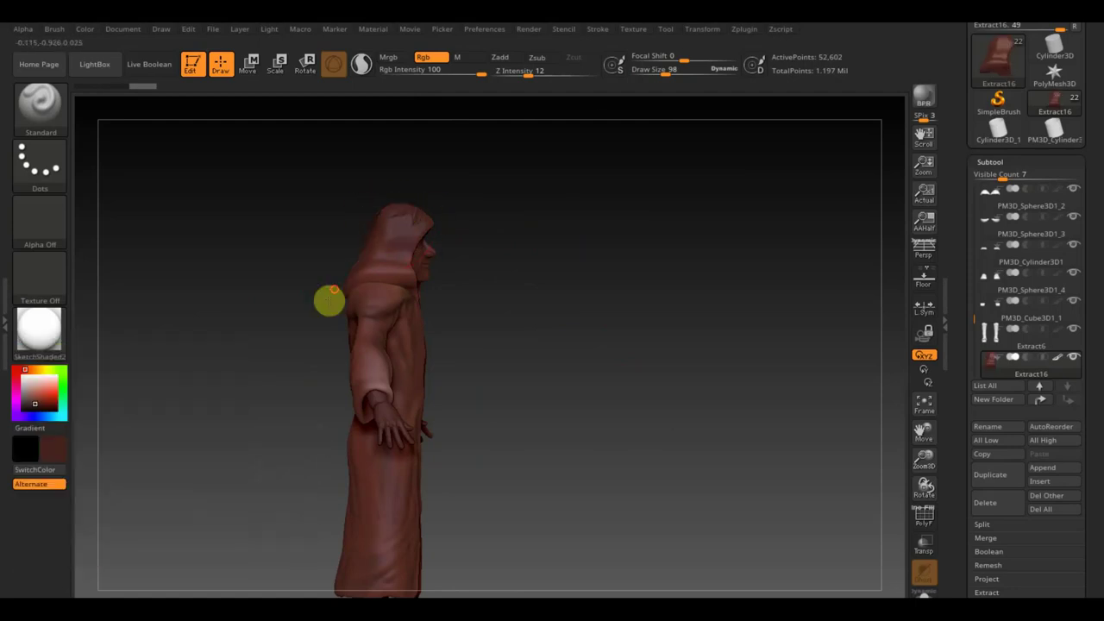
pyautogui.moveTo(512, 244)
pyautogui.mouseDown()
pyautogui.moveTo(476, 288)
pyautogui.moveTo(391, 252)
pyautogui.mouseUp()
pyautogui.moveTo(537, 273); pyautogui.dragTo(488, 268)
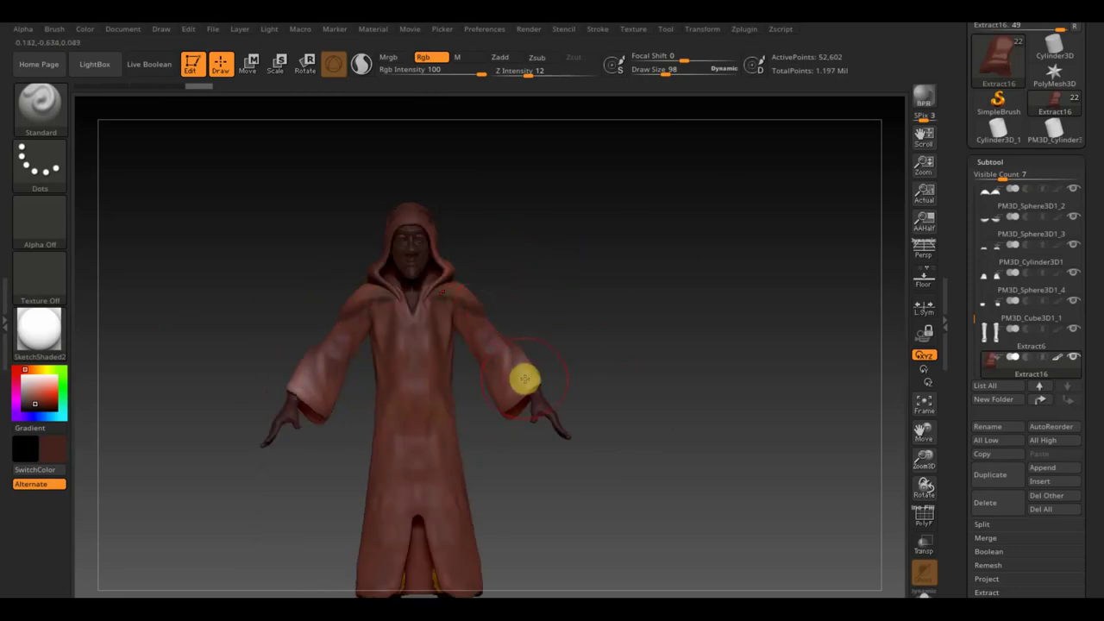
pyautogui.press('c')
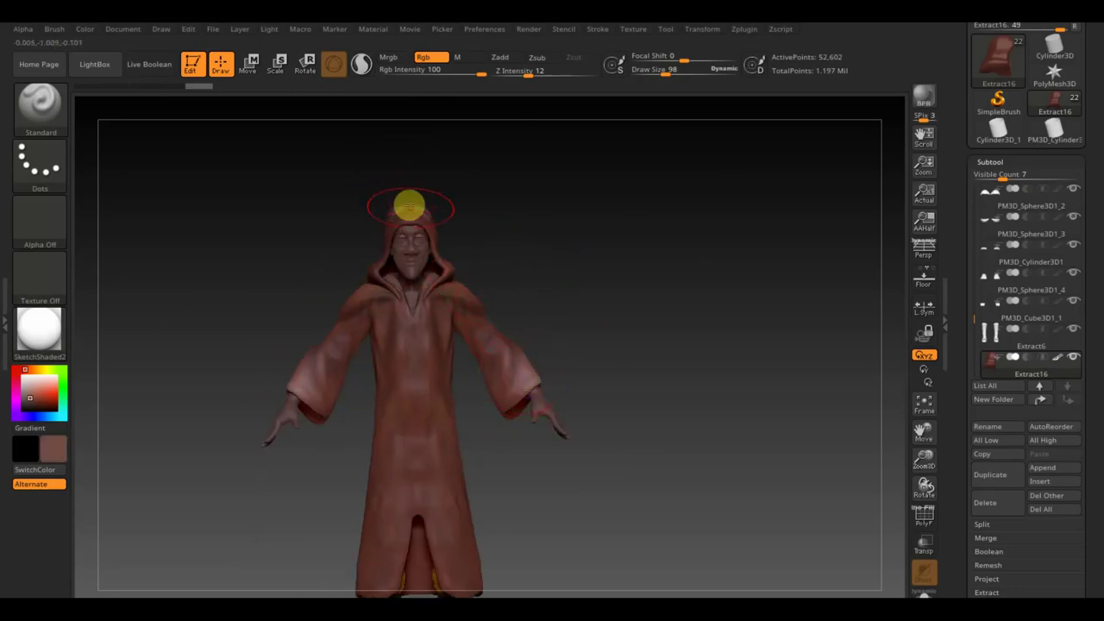
pyautogui.moveTo(477, 74); pyautogui.dragTo(422, 77)
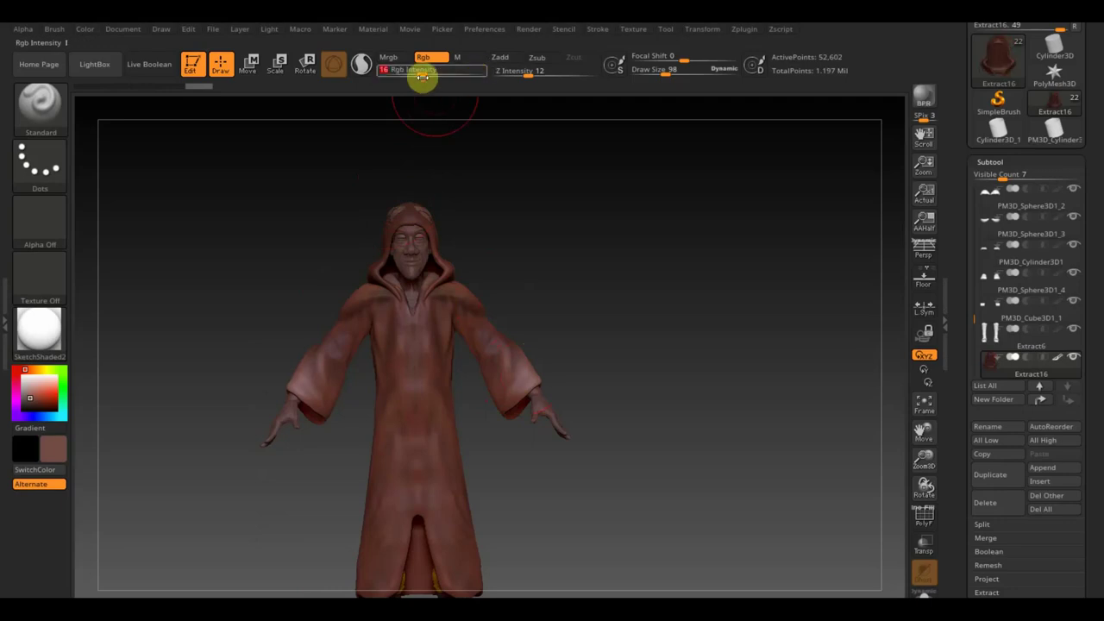
# Orbit and reframe the figure to review the reddish-brown robe from every side
pyautogui.moveTo(492, 226)
pyautogui.mouseDown()
pyautogui.moveTo(525, 234)
pyautogui.moveTo(473, 245)
pyautogui.mouseUp()
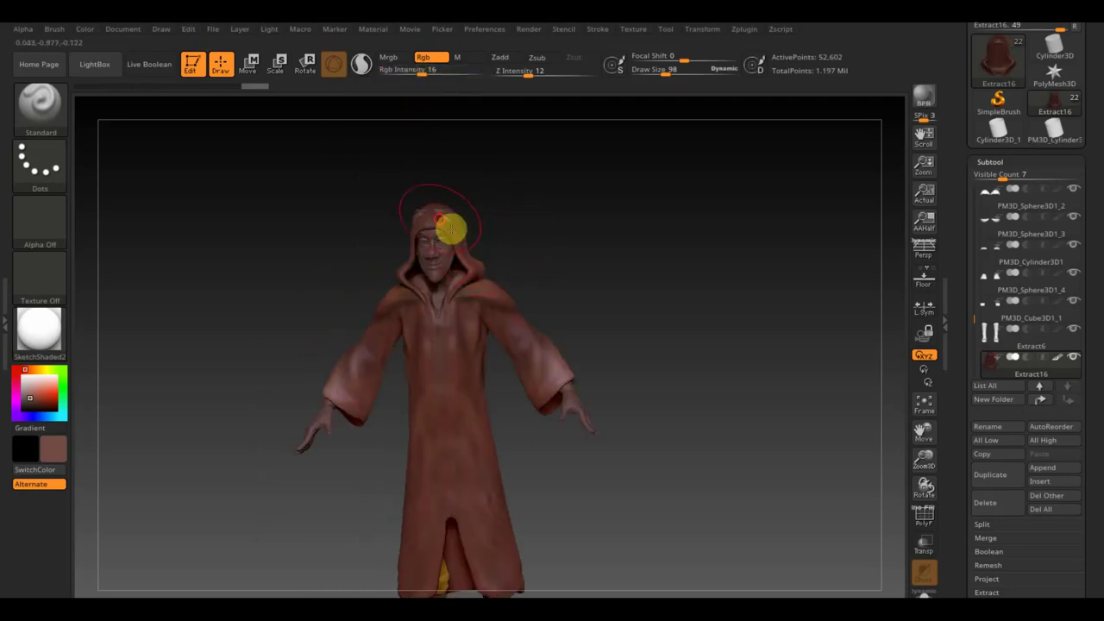
pyautogui.moveTo(603, 240)
pyautogui.mouseDown()
pyautogui.moveTo(535, 253)
pyautogui.moveTo(499, 232)
pyautogui.moveTo(512, 239)
pyautogui.mouseUp()
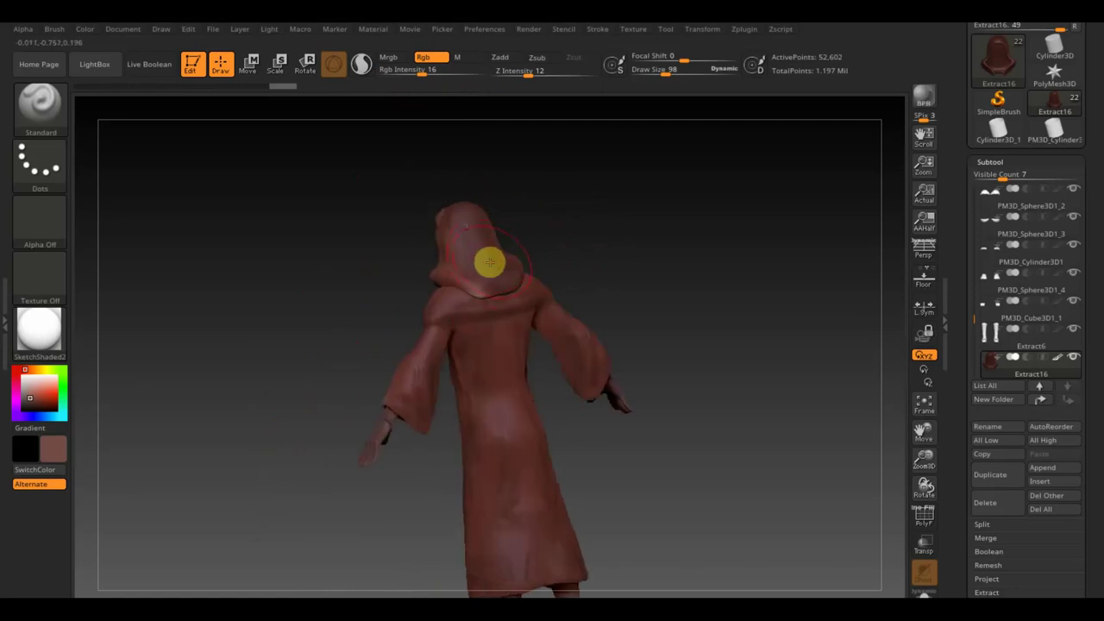
pyautogui.moveTo(600, 253); pyautogui.dragTo(715, 207)
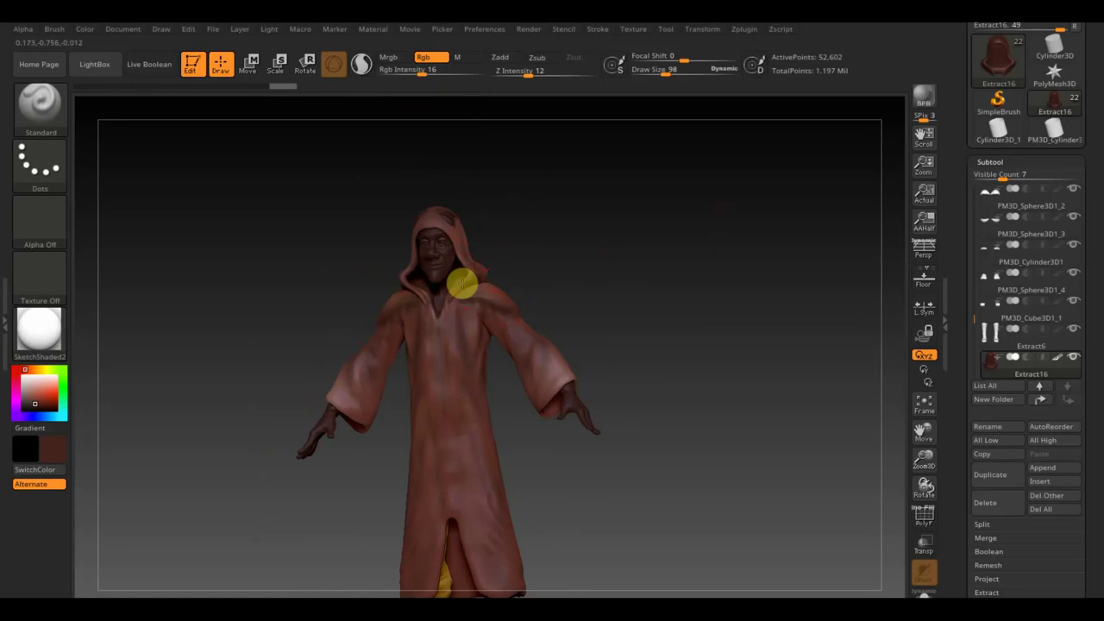
pyautogui.moveTo(468, 279)
pyautogui.mouseDown()
pyautogui.moveTo(505, 295)
pyautogui.moveTo(546, 296)
pyautogui.mouseUp()
pyautogui.moveTo(618, 301); pyautogui.dragTo(547, 294)
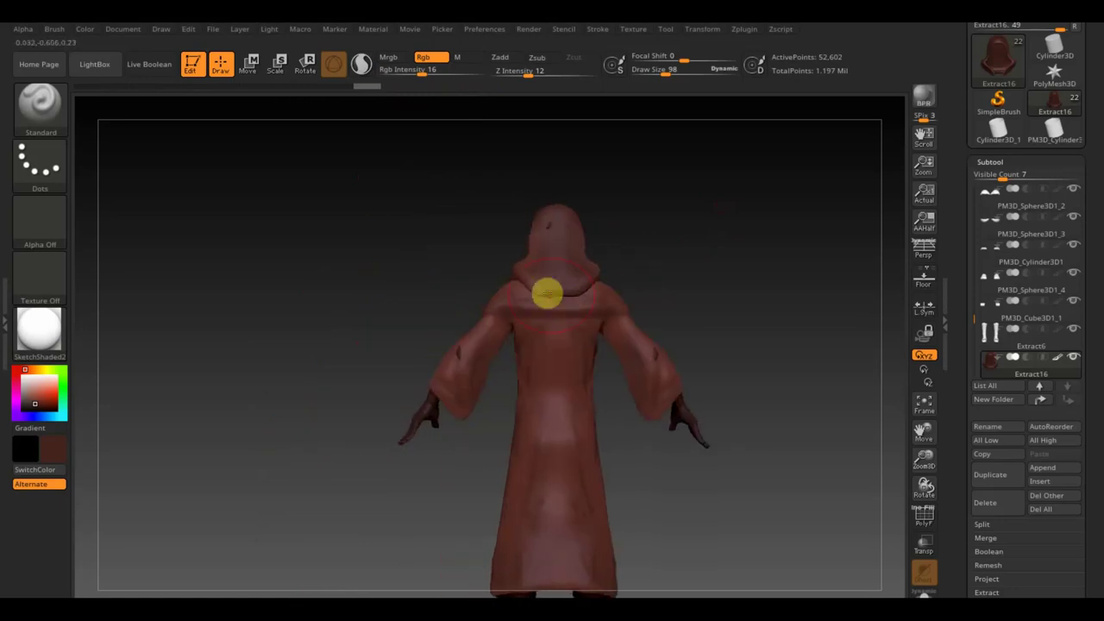
pyautogui.moveTo(658, 271); pyautogui.dragTo(710, 278)
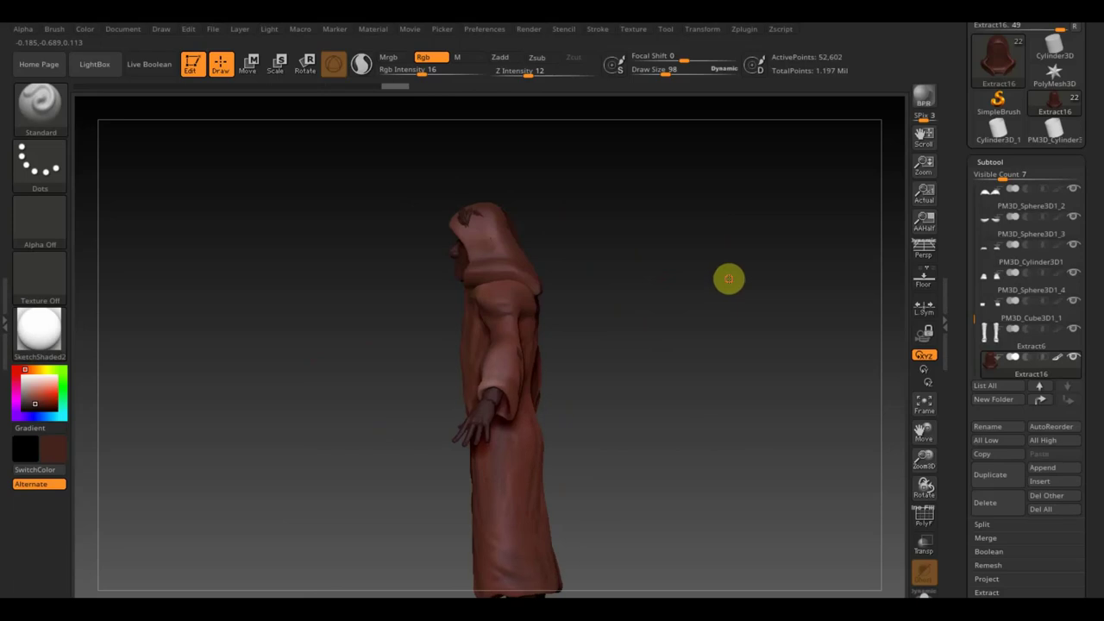
pyautogui.moveTo(633, 273); pyautogui.dragTo(723, 268)
pyautogui.moveTo(693, 533)
pyautogui.mouseDown()
pyautogui.moveTo(717, 503)
pyautogui.moveTo(646, 465)
pyautogui.mouseUp()
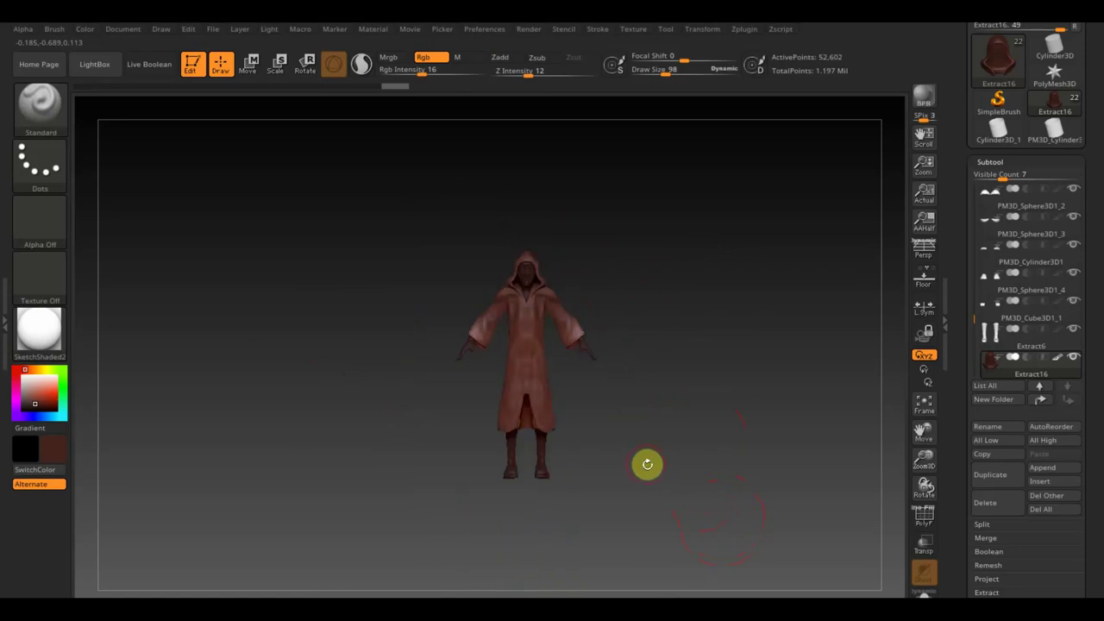
pyautogui.keyDown('alt'); pyautogui.moveTo(681, 457); pyautogui.dragTo(631, 422); pyautogui.keyUp('alt')
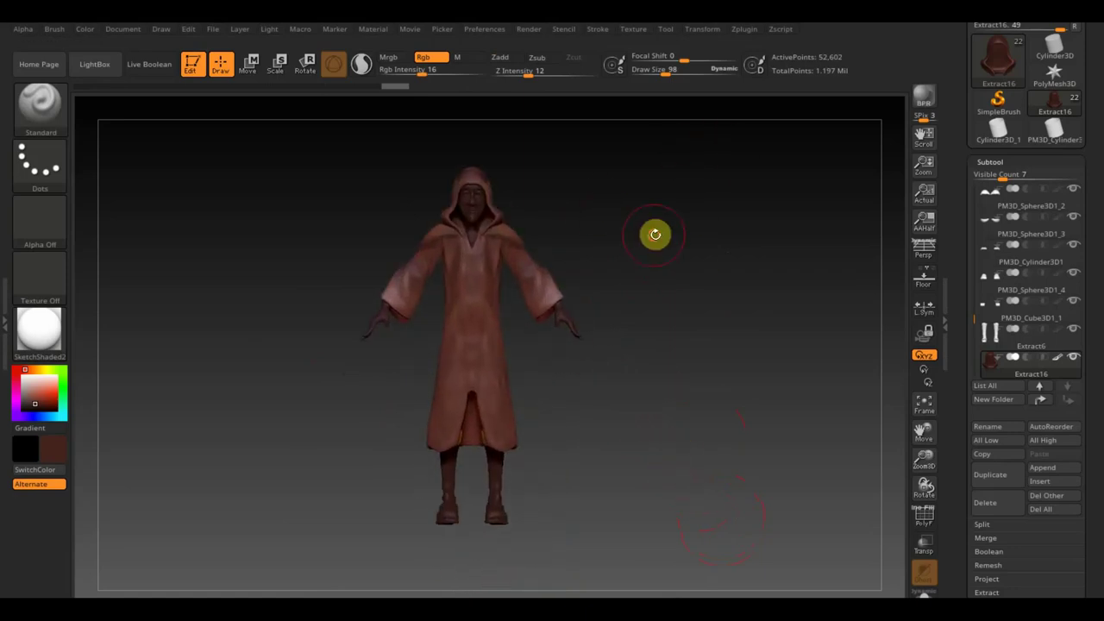
pyautogui.keyDown('alt'); pyautogui.moveTo(653, 233); pyautogui.dragTo(651, 252); pyautogui.keyUp('alt')
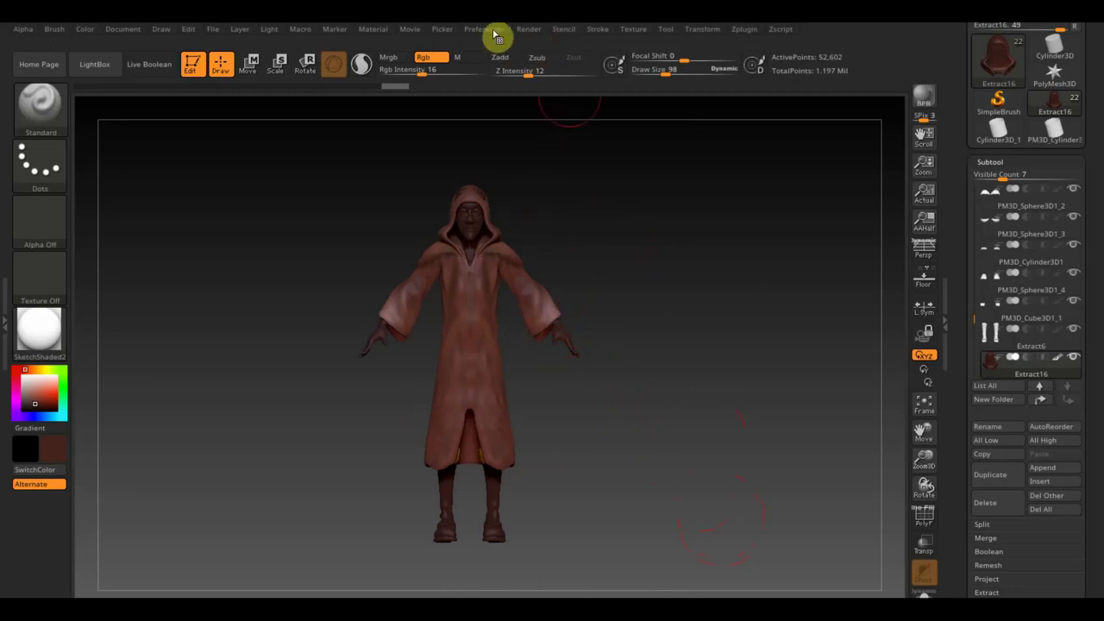
# Import the skin-tone colour chart image from the ВСЕ для SculptGL folder as a texture
pyautogui.click(632, 31)
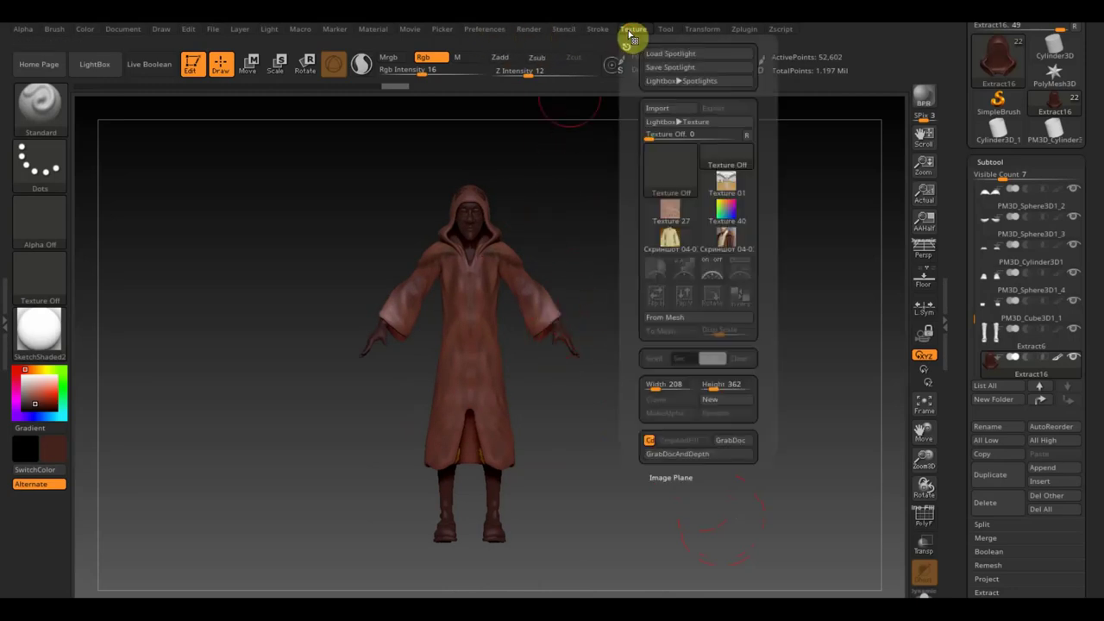
pyautogui.click(658, 110)
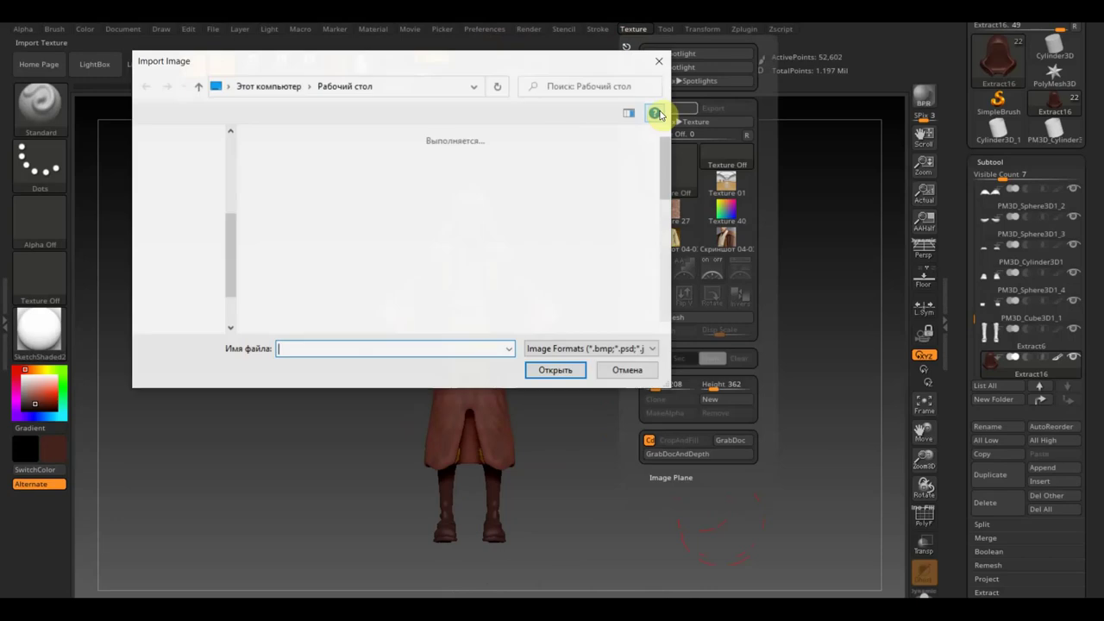
pyautogui.scroll(-2, 533, 278)
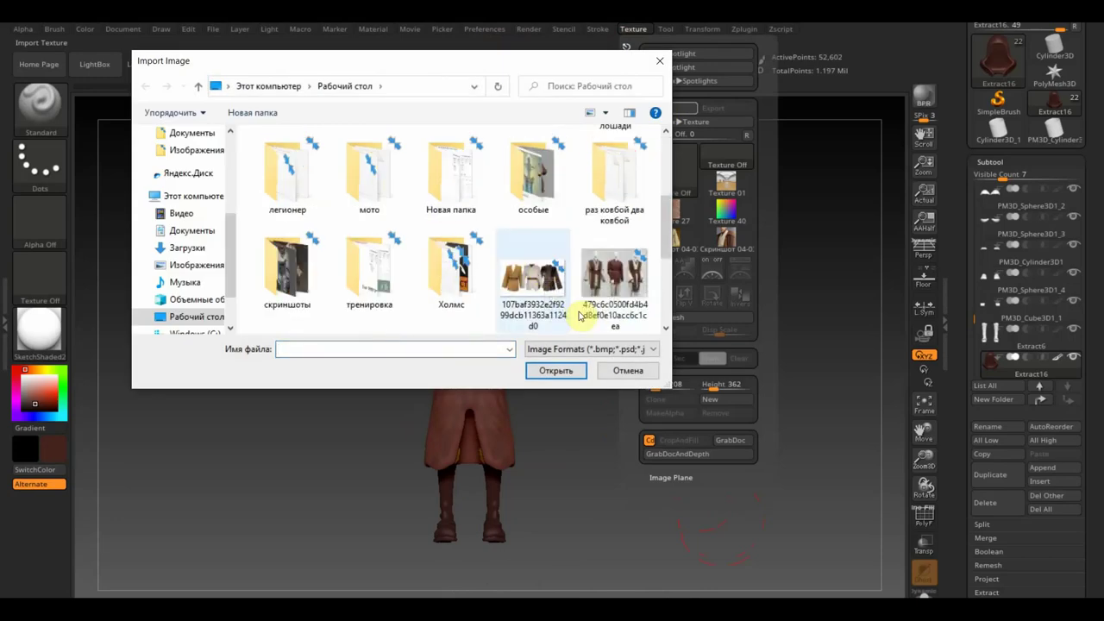
pyautogui.scroll(-3, 439, 284)
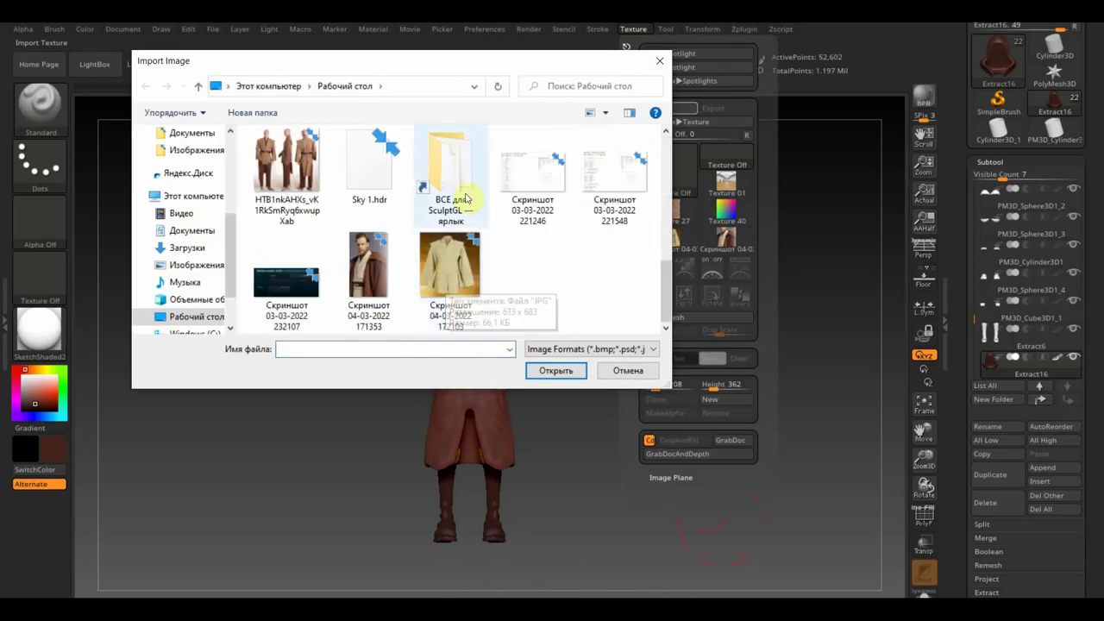
pyautogui.doubleClick(447, 182)
pyautogui.click(450, 280)
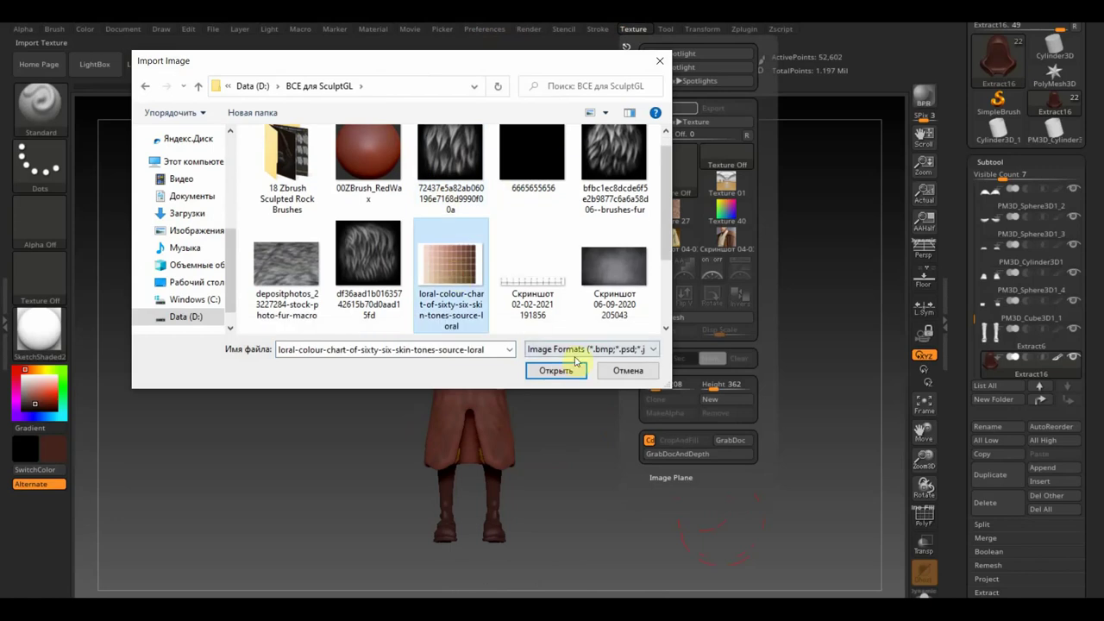
pyautogui.click(555, 370)
# Make the colour chart the current texture and add it to Spotlight
pyautogui.click(634, 31)
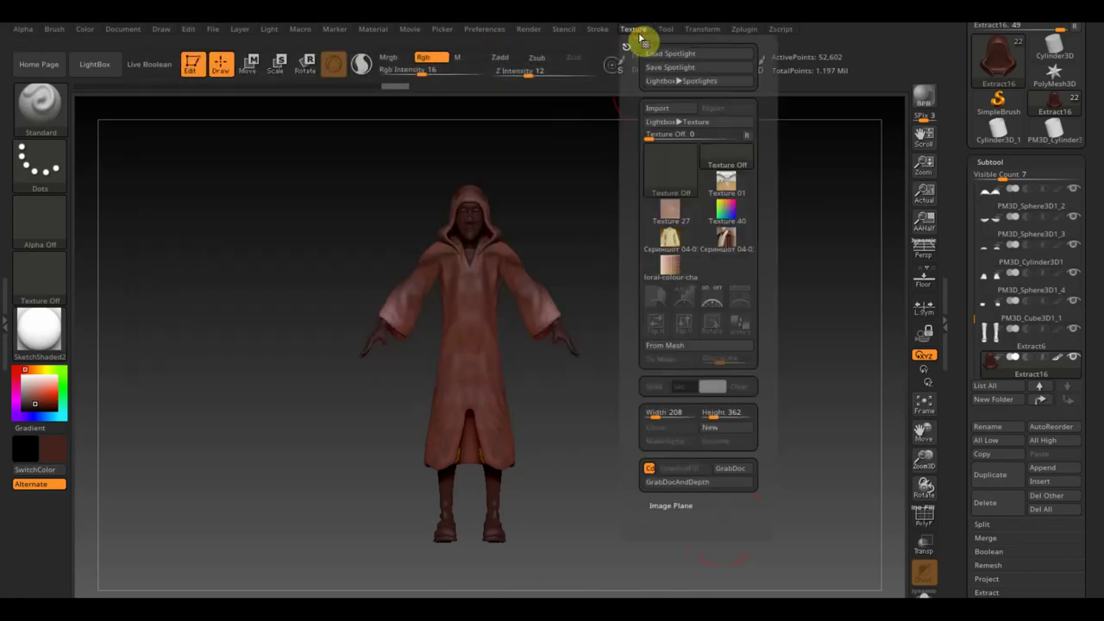
pyautogui.click(670, 264)
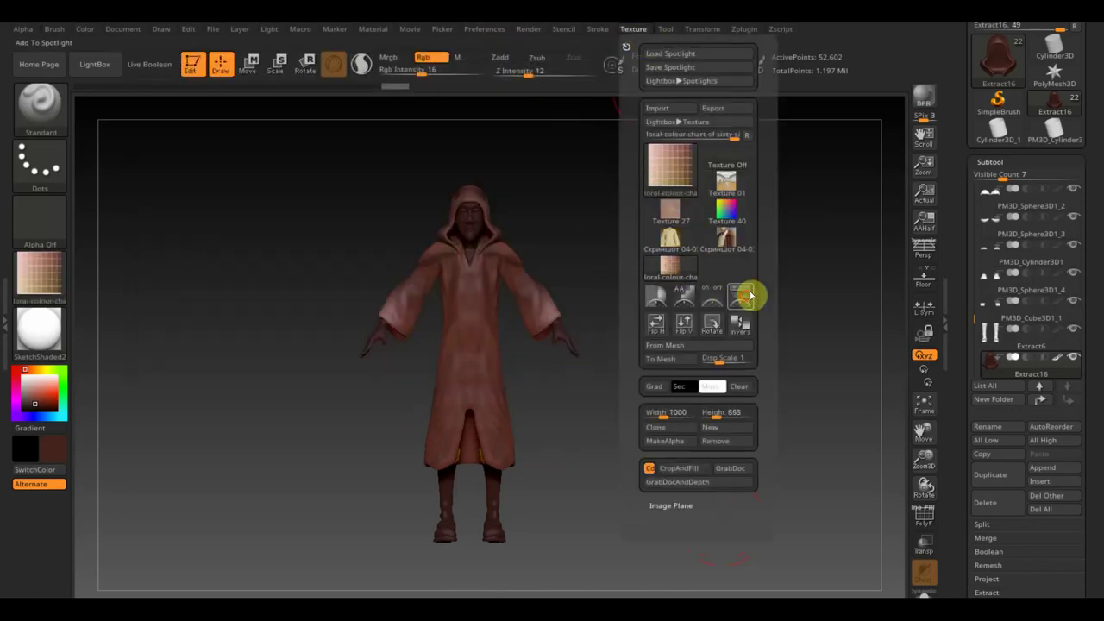
pyautogui.click(747, 295)
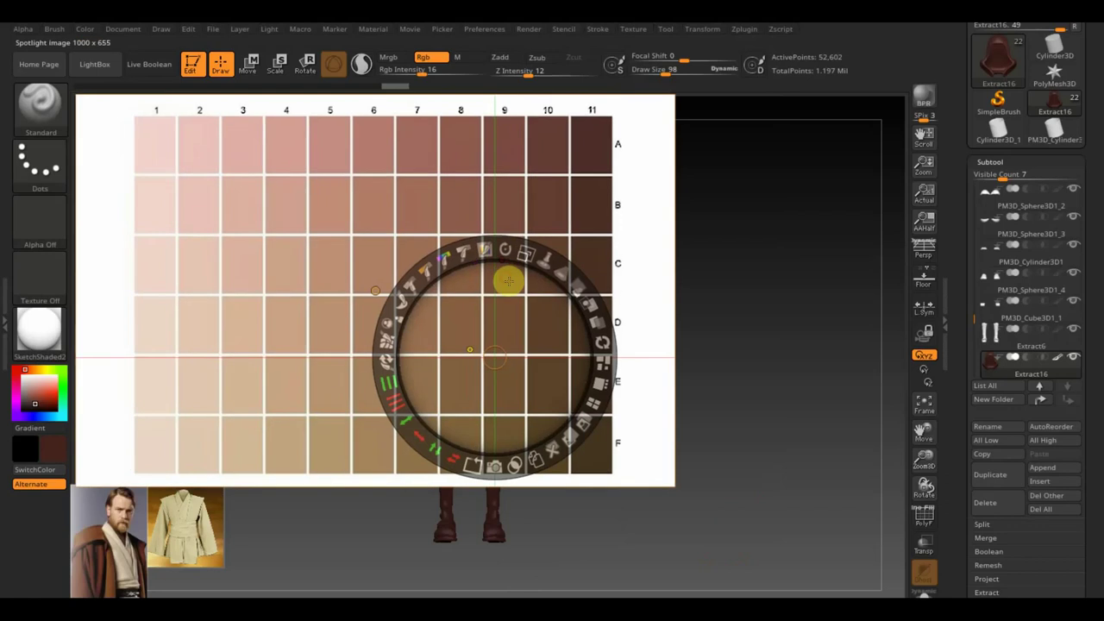
# Reposition the colour chart, step through the subtool list to make джедай active, and exit Spotlight
pyautogui.moveTo(503, 274); pyautogui.dragTo(545, 298)
pyautogui.moveTo(1067, 399)
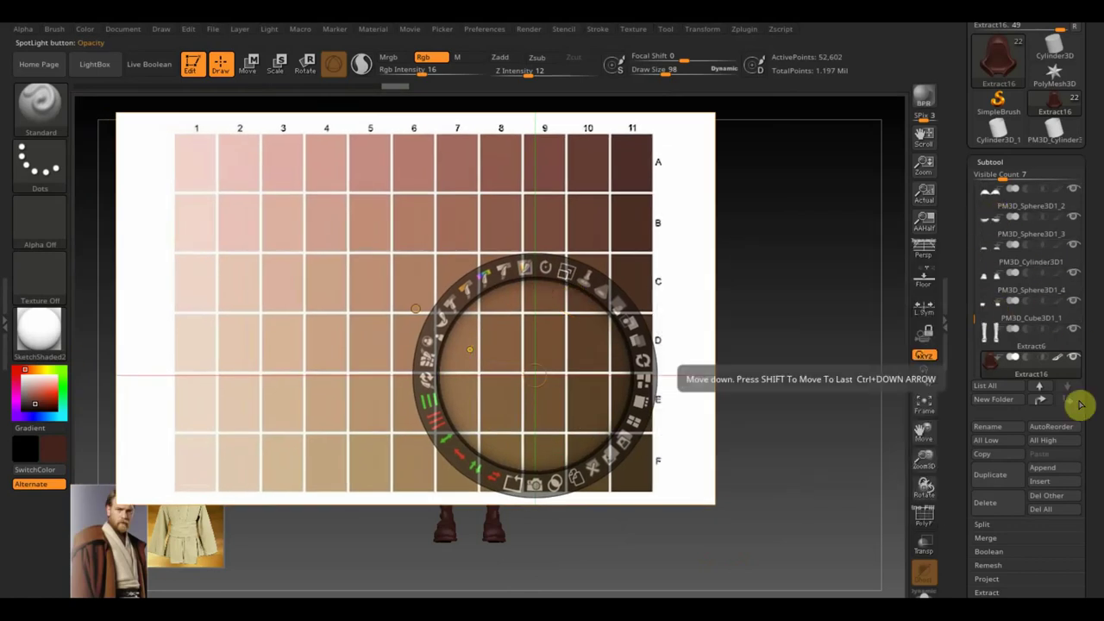
pyautogui.click(1040, 388)
pyautogui.click(1041, 387)
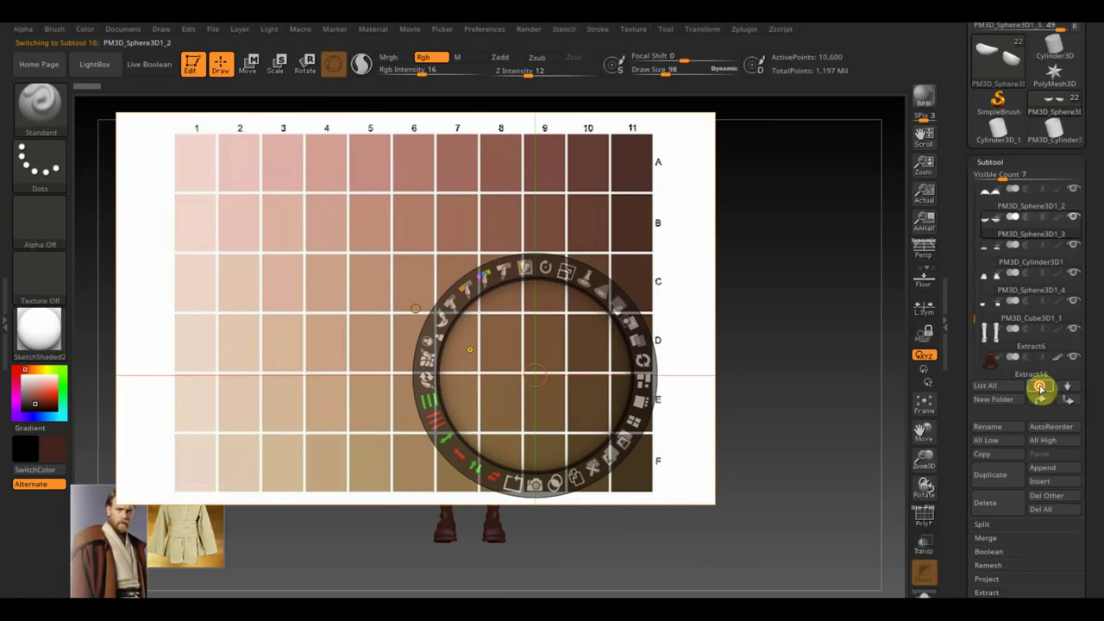
pyautogui.click(1041, 388)
pyautogui.click(1041, 388)
pyautogui.click(1041, 389)
pyautogui.click(1041, 389)
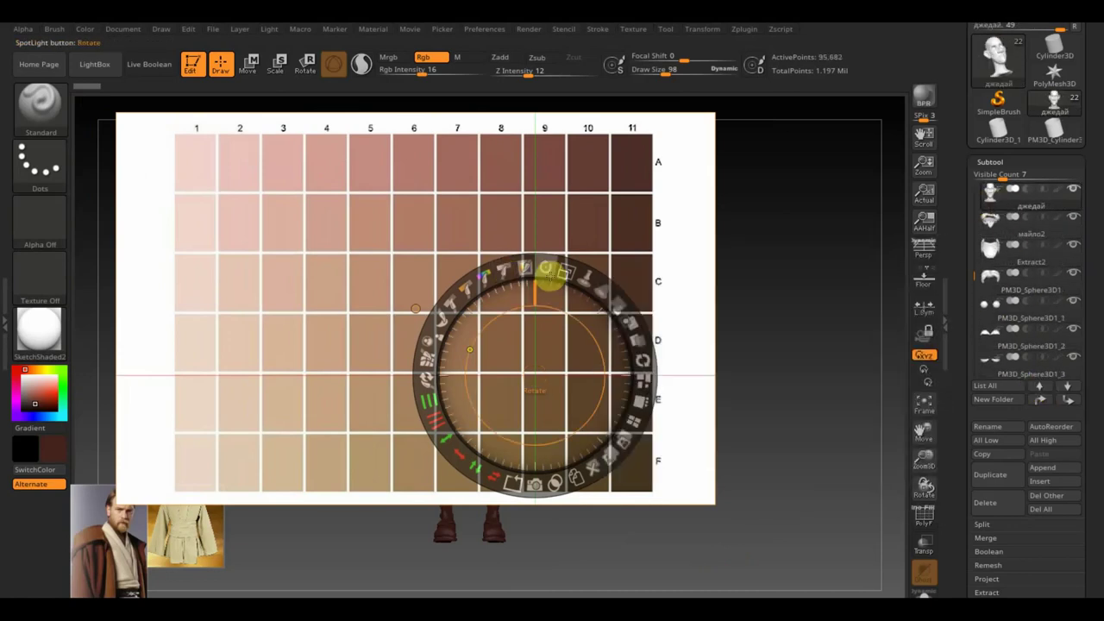
pyautogui.moveTo(546, 270)
pyautogui.mouseDown()
pyautogui.moveTo(530, 308)
pyautogui.moveTo(565, 333)
pyautogui.mouseUp()
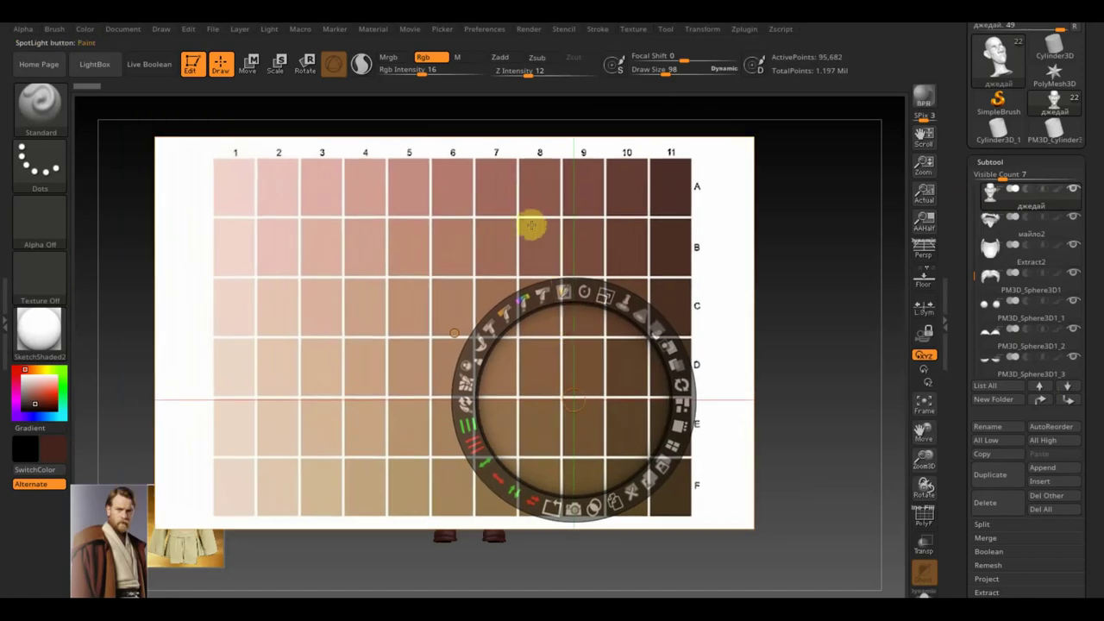
pyautogui.press('z')
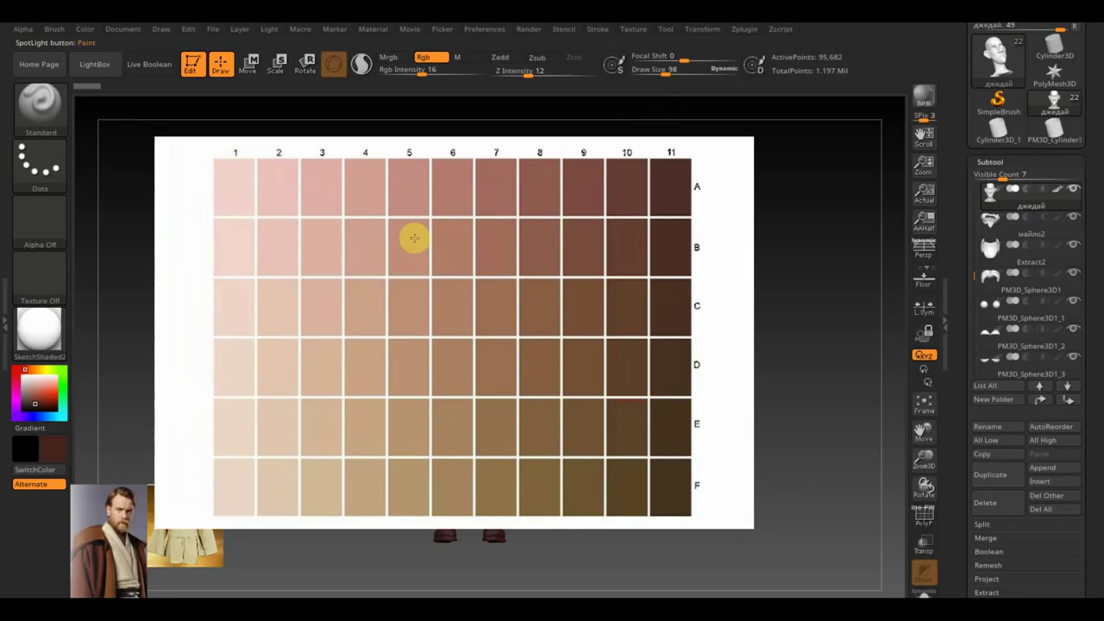
# Move the skin-tone chart overlay left and down, then hide it
pyautogui.hotkey('shift', 'z')
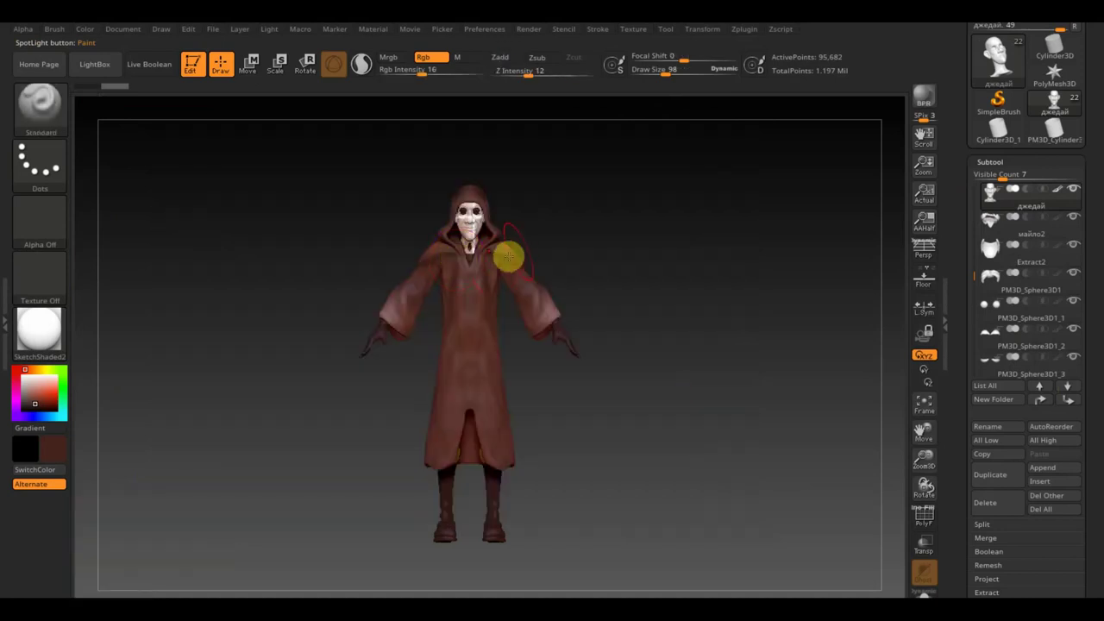
pyautogui.keyDown('alt'); pyautogui.moveTo(626, 233); pyautogui.dragTo(665, 348); pyautogui.keyUp('alt')
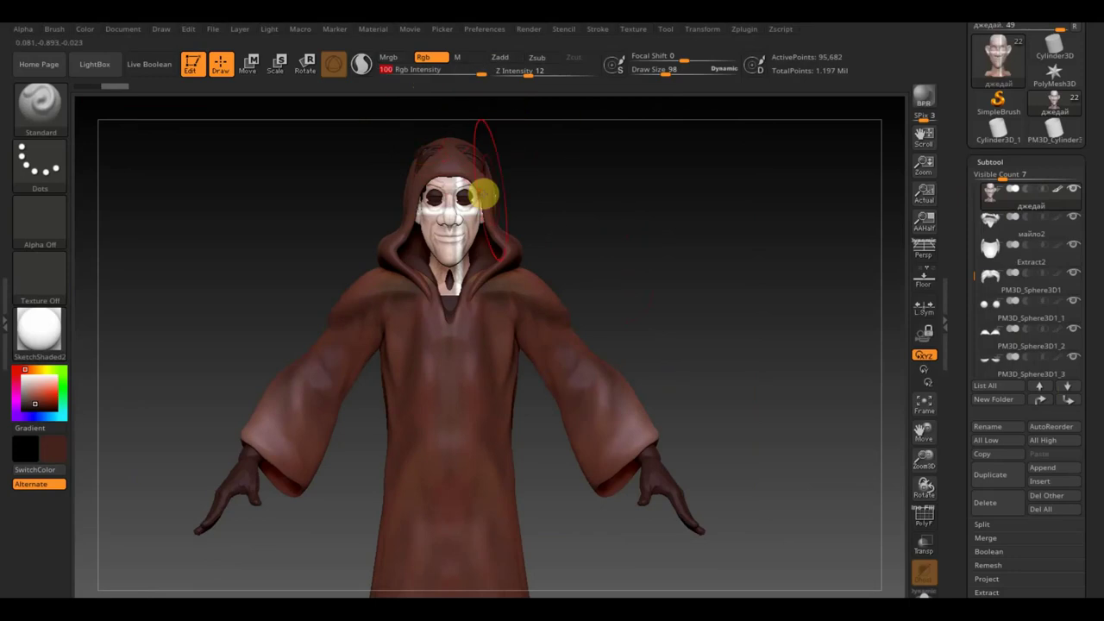
pyautogui.hotkey('shift', 'z')
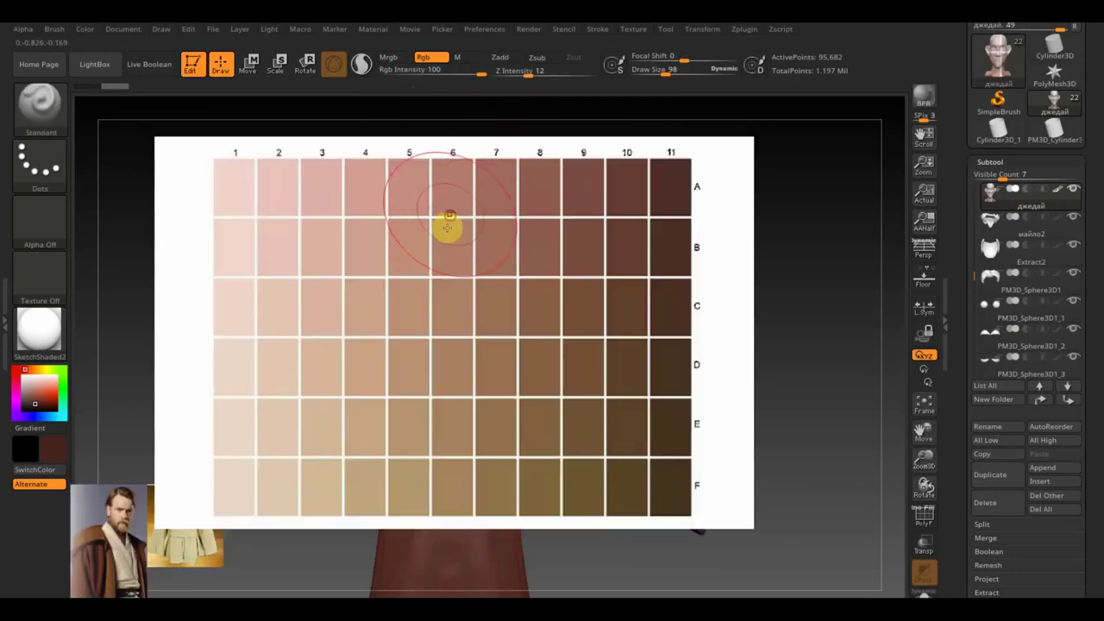
pyautogui.hotkey('shift', 'z')
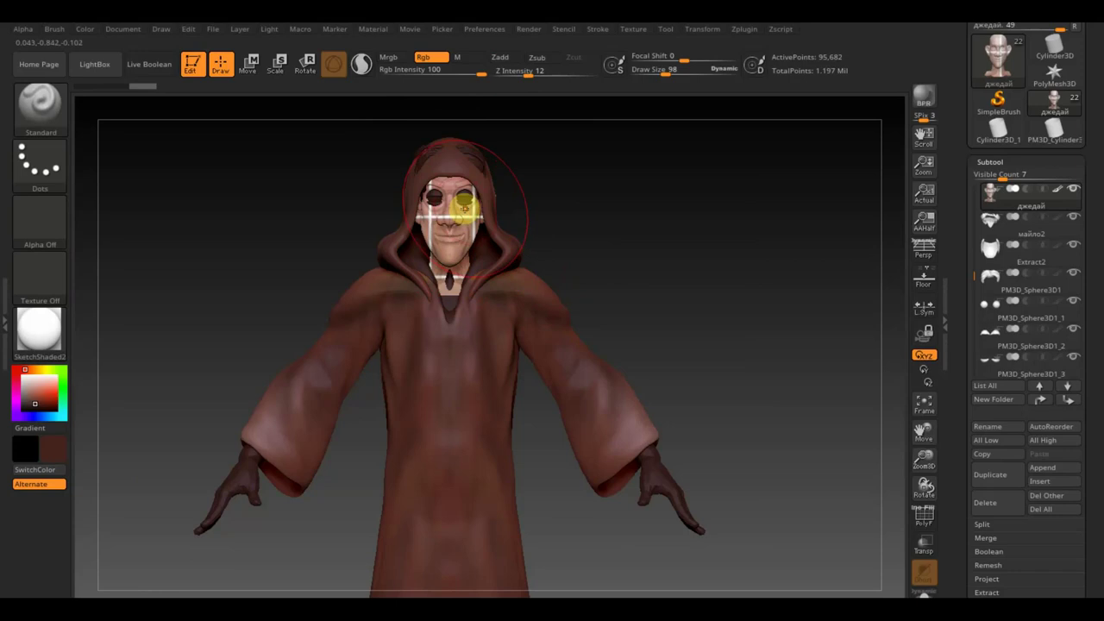
pyautogui.hotkey('shift', 'z')
pyautogui.press('z')
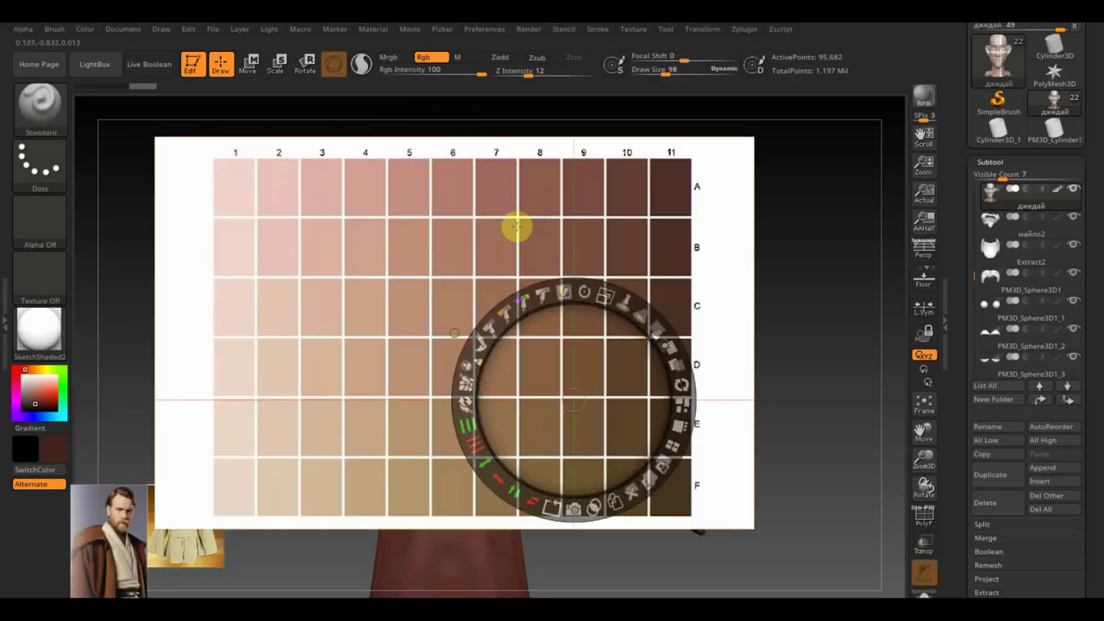
pyautogui.moveTo(592, 333); pyautogui.dragTo(530, 348)
pyautogui.press('z')
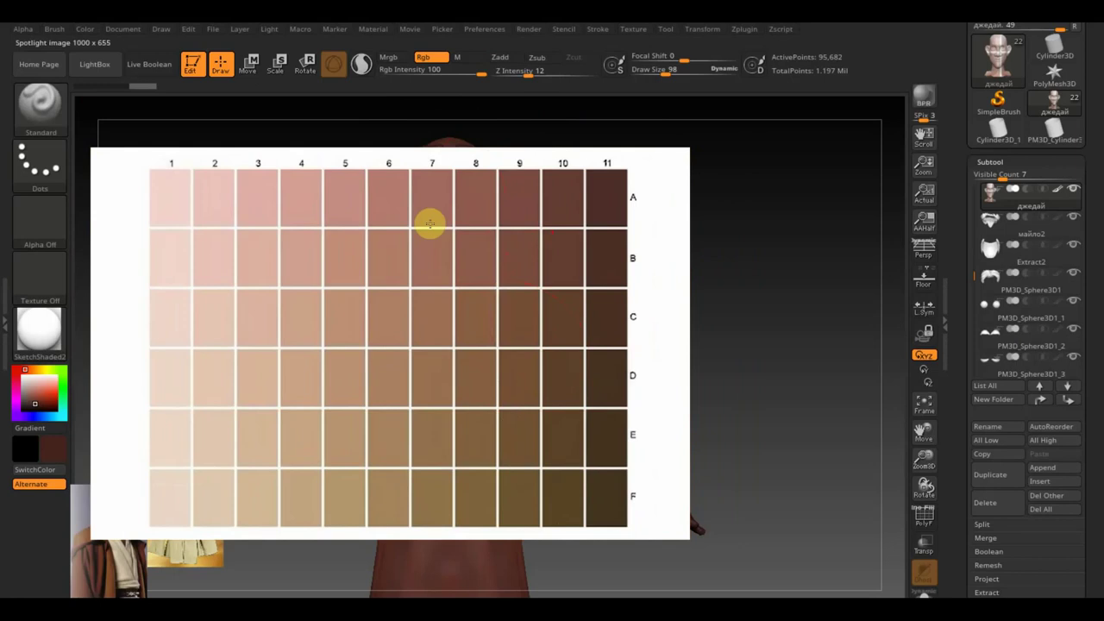
pyautogui.hotkey('shift', 'z')
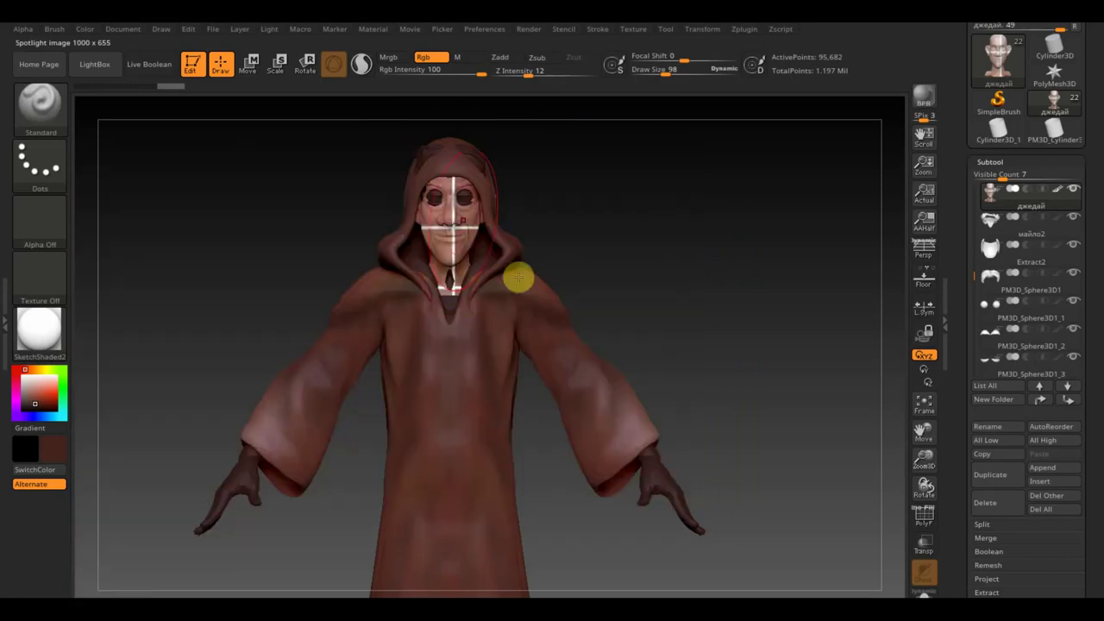
# Save, undo the dark paint on the hands, and repaint face, forehead and chest in skin tone
pyautogui.hotkey('ctrl', 's')
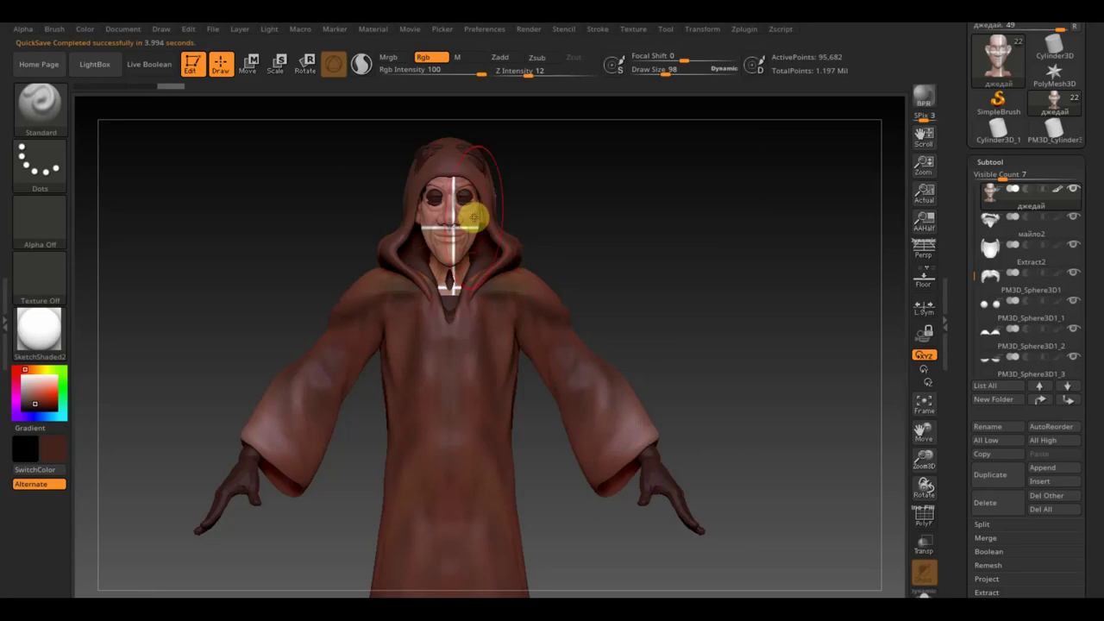
pyautogui.hotkey('ctrl', 'z')
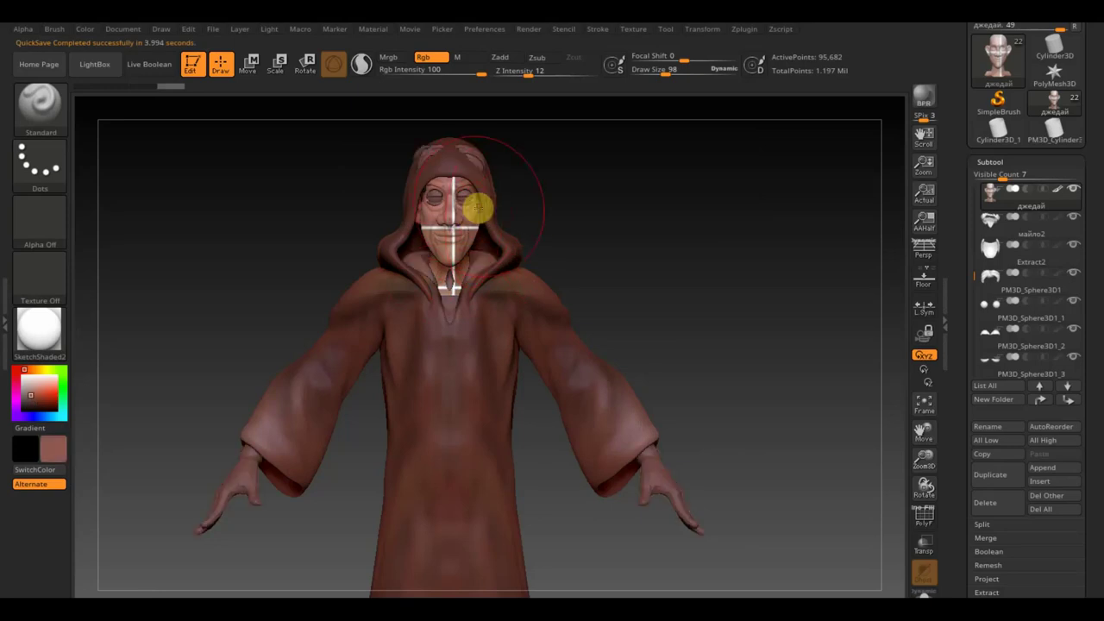
pyautogui.moveTo(476, 205)
pyautogui.mouseDown()
pyautogui.moveTo(424, 184)
pyautogui.moveTo(468, 185)
pyautogui.moveTo(458, 187)
pyautogui.mouseUp()
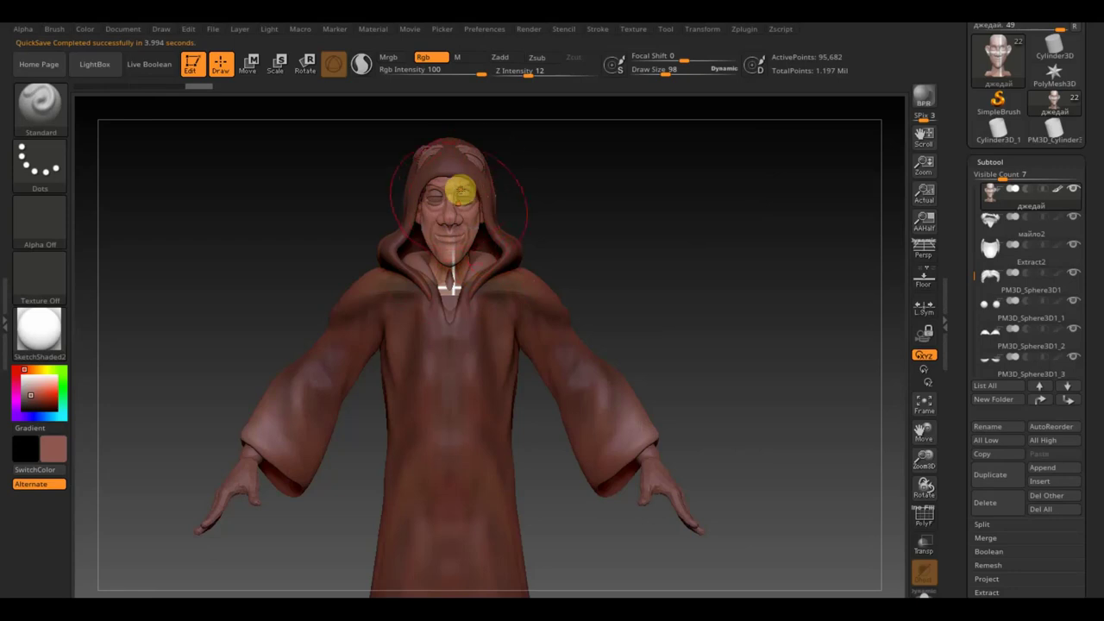
pyautogui.moveTo(446, 256)
pyautogui.mouseDown()
pyautogui.moveTo(431, 217)
pyautogui.moveTo(439, 246)
pyautogui.moveTo(475, 221)
pyautogui.moveTo(434, 233)
pyautogui.mouseUp()
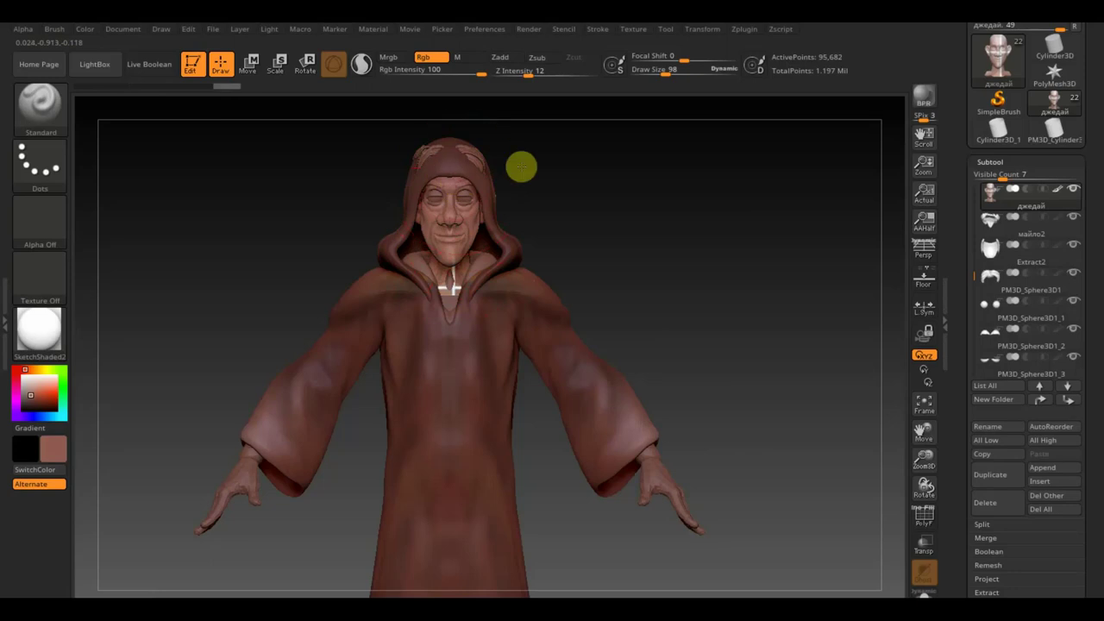
pyautogui.moveTo(540, 153); pyautogui.dragTo(519, 229)
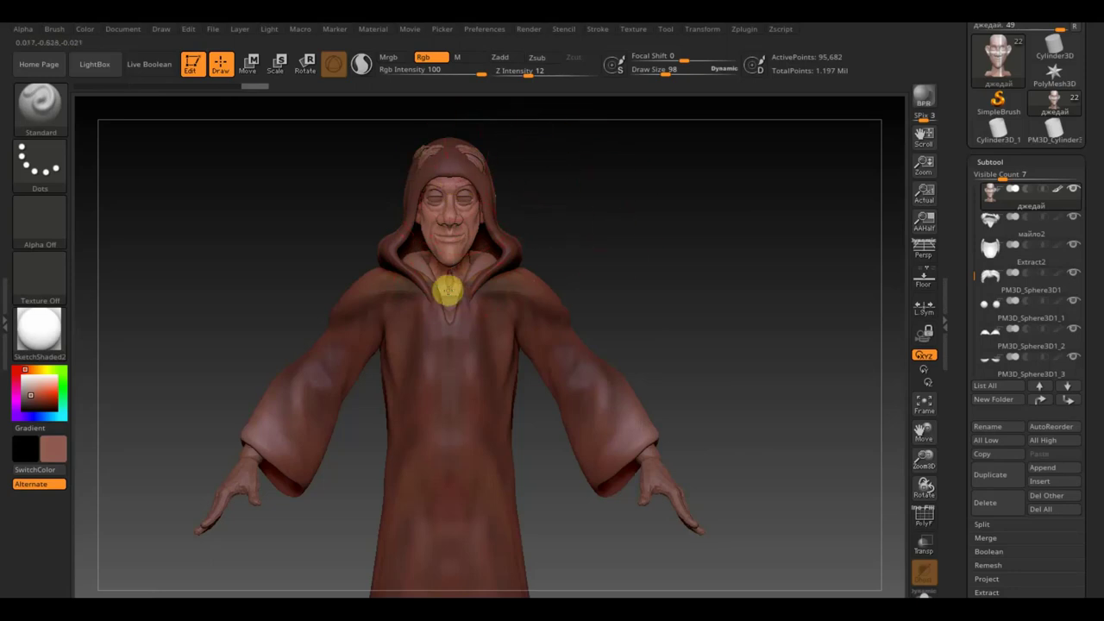
pyautogui.moveTo(451, 291); pyautogui.dragTo(456, 293)
pyautogui.moveTo(666, 244); pyautogui.dragTo(520, 271)
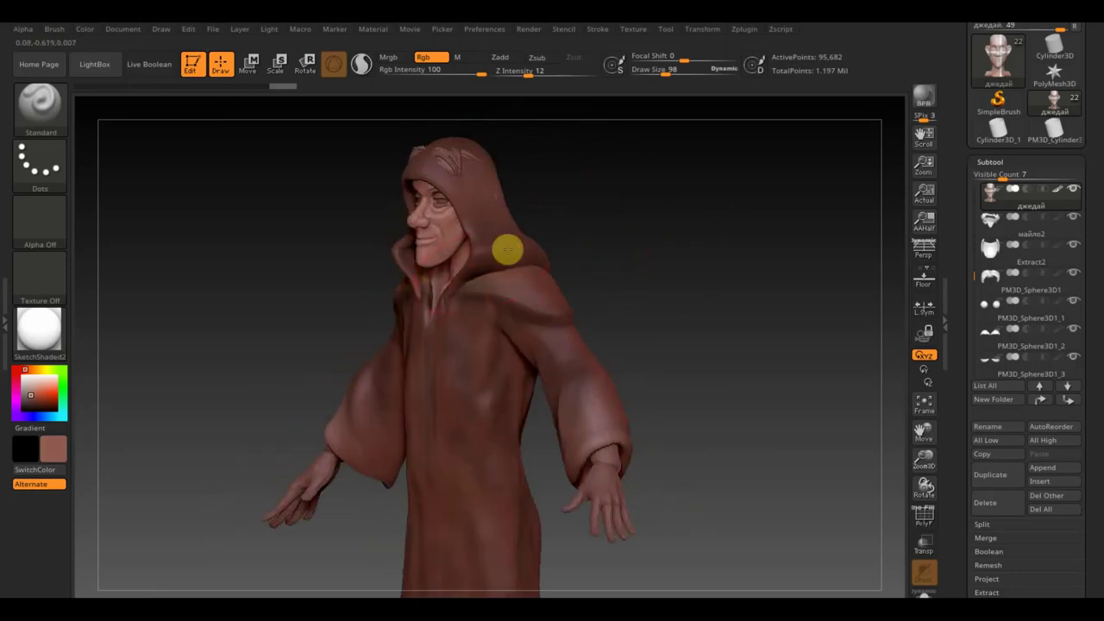
pyautogui.moveTo(627, 223); pyautogui.dragTo(540, 232)
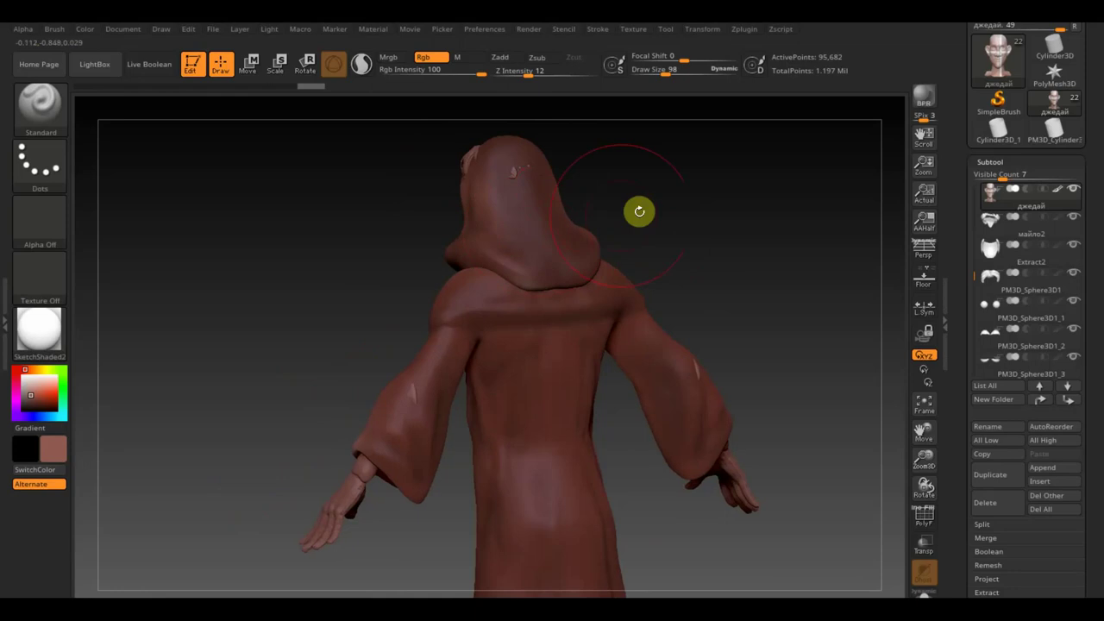
# Solo the head subtool, choose a new skin colour and shrink the brush
pyautogui.keyDown('shift'); pyautogui.click(1072, 189); pyautogui.keyUp('shift')
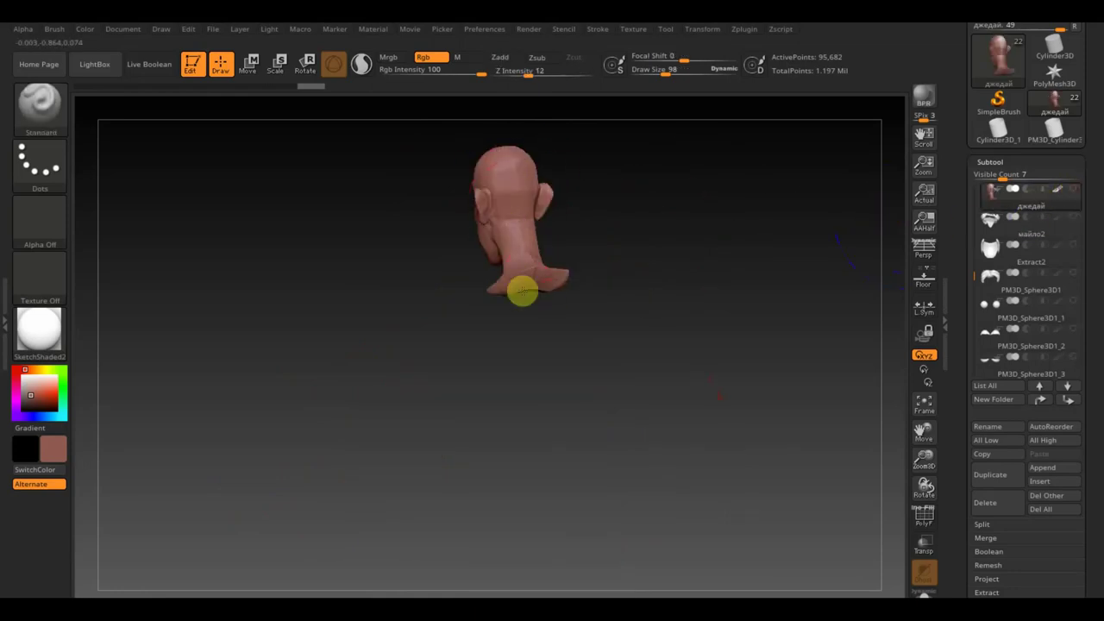
pyautogui.moveTo(522, 292)
pyautogui.mouseDown()
pyautogui.moveTo(733, 274)
pyautogui.moveTo(727, 301)
pyautogui.mouseUp()
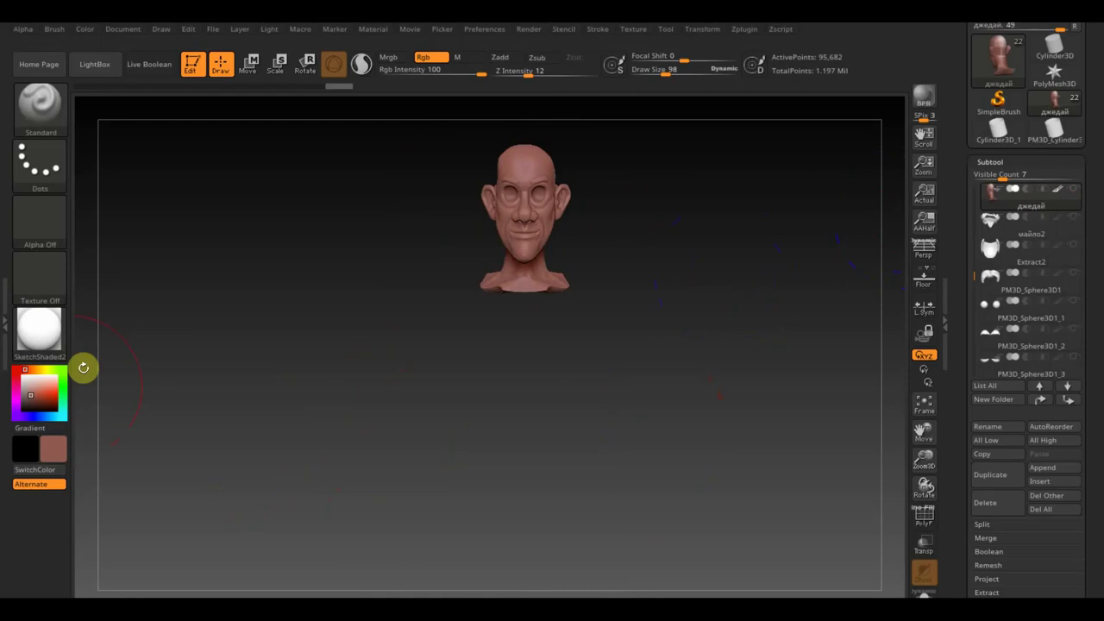
pyautogui.click(53, 448)
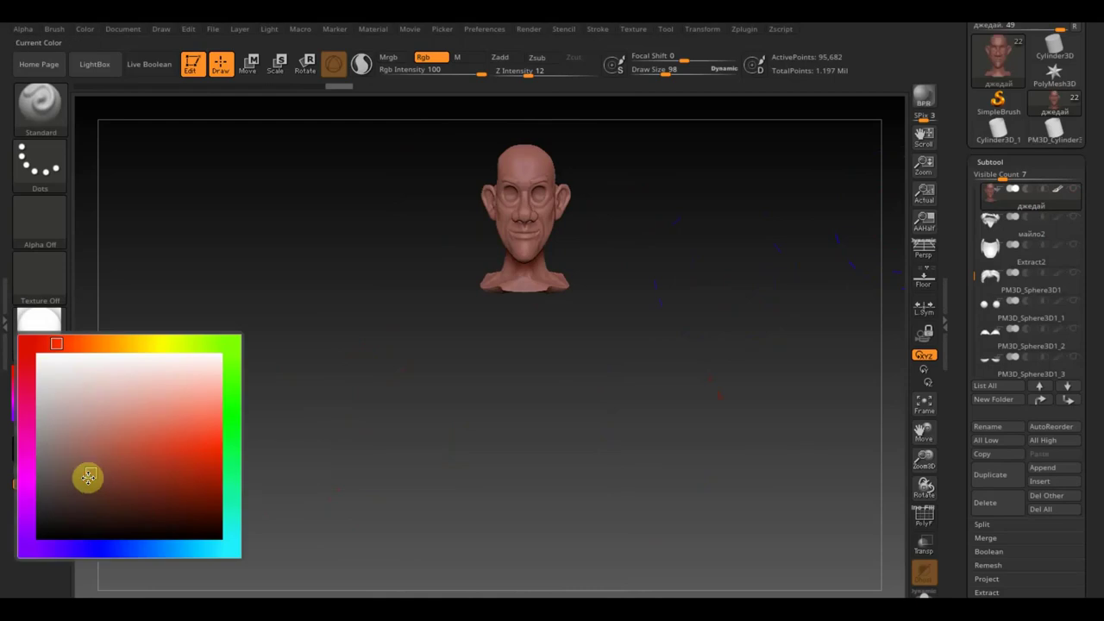
pyautogui.click(96, 462)
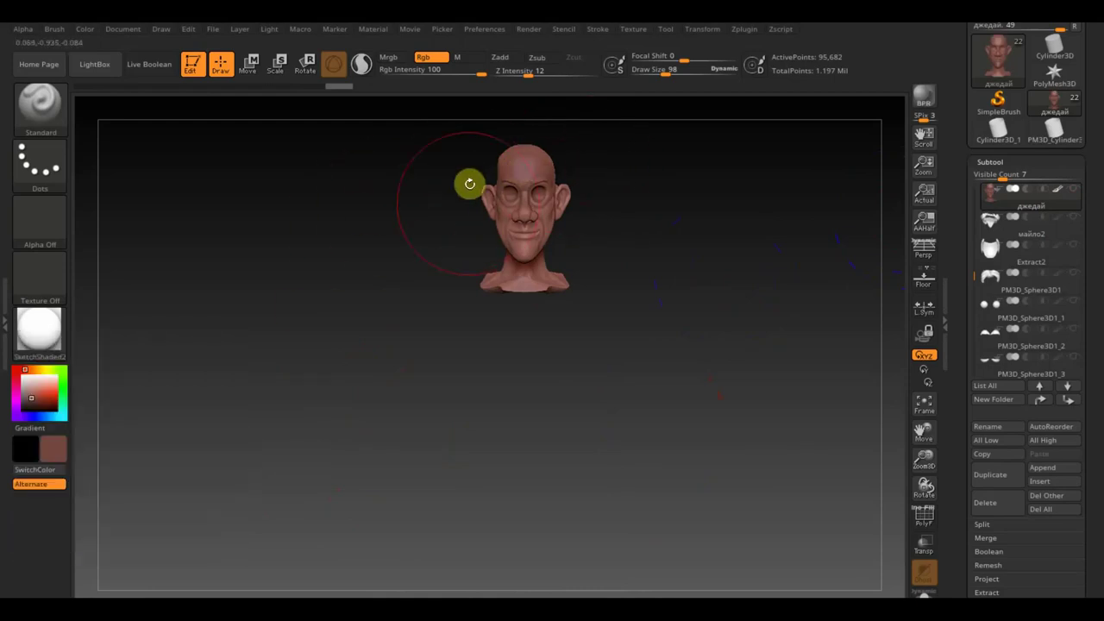
pyautogui.moveTo(577, 249); pyautogui.dragTo(680, 246)
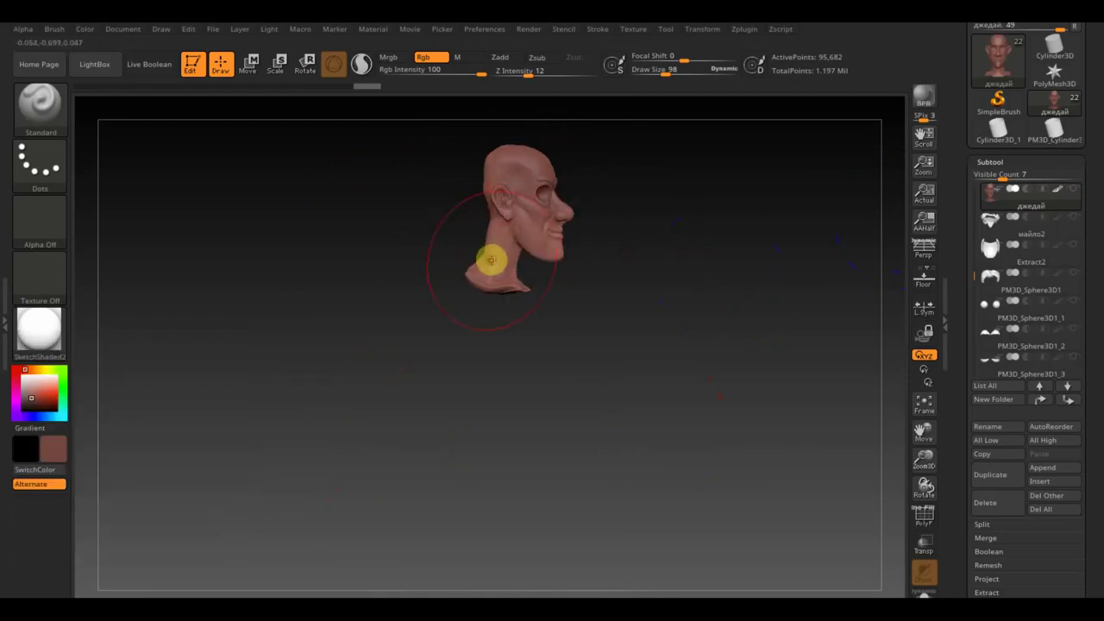
pyautogui.moveTo(658, 75); pyautogui.dragTo(651, 78)
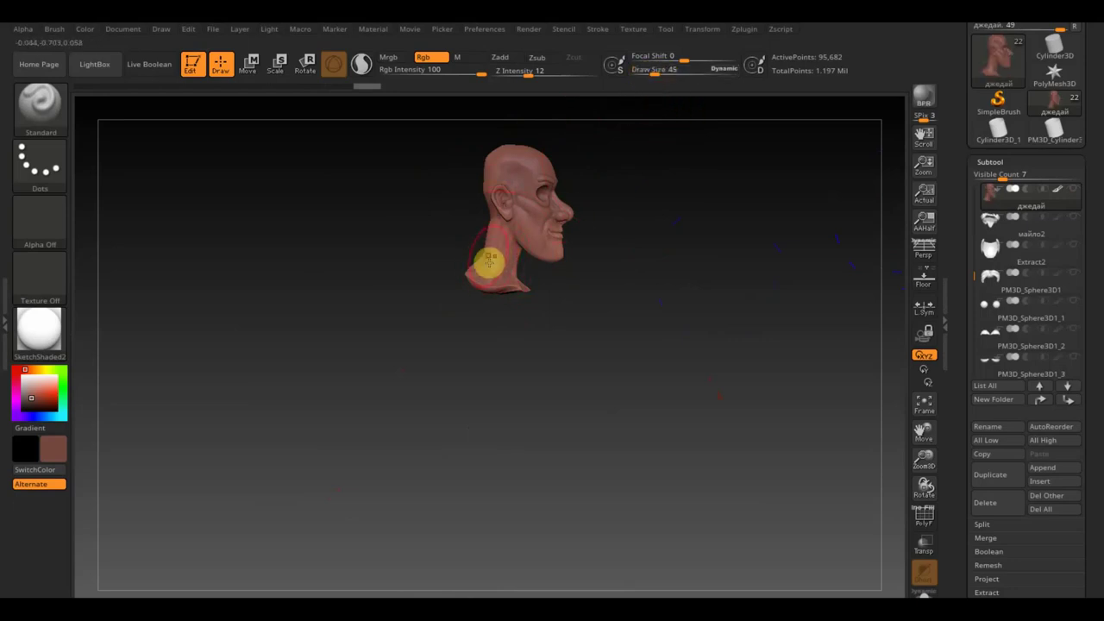
# Paint skin colour over the neck and ear, undoing the red strokes on the face
pyautogui.moveTo(488, 260)
pyautogui.mouseDown()
pyautogui.moveTo(507, 303)
pyautogui.moveTo(485, 233)
pyautogui.moveTo(500, 198)
pyautogui.moveTo(490, 185)
pyautogui.mouseUp()
pyautogui.moveTo(336, 215)
pyautogui.mouseDown()
pyautogui.moveTo(433, 207)
pyautogui.moveTo(483, 181)
pyautogui.moveTo(532, 212)
pyautogui.moveTo(443, 202)
pyautogui.moveTo(522, 192)
pyautogui.mouseUp()
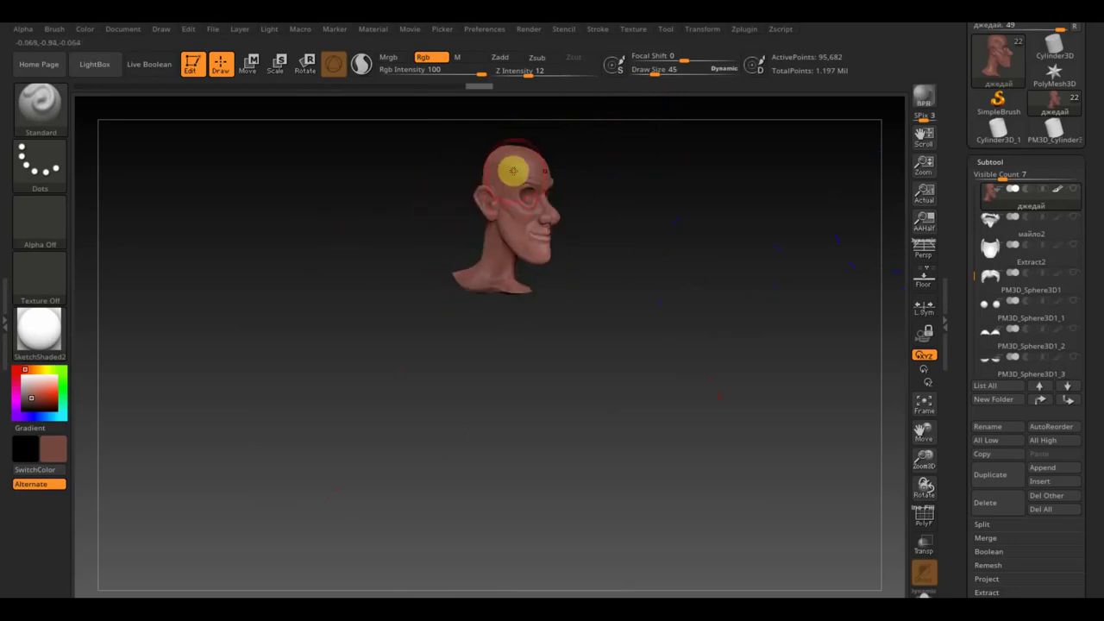
pyautogui.moveTo(468, 152); pyautogui.dragTo(550, 194)
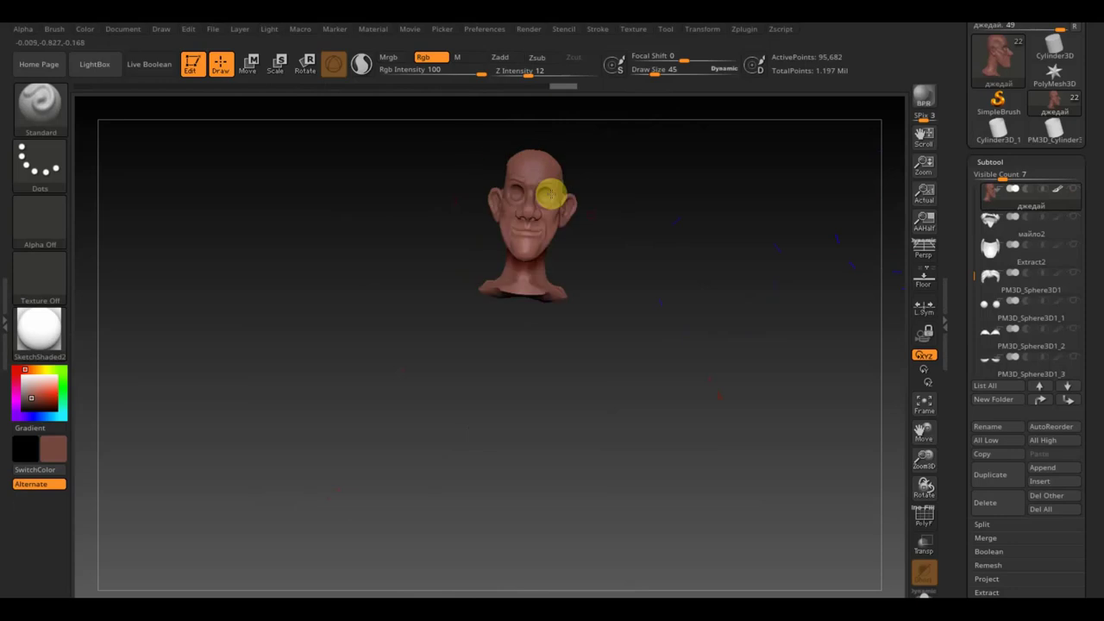
pyautogui.moveTo(601, 227)
pyautogui.mouseDown()
pyautogui.moveTo(577, 267)
pyautogui.moveTo(545, 285)
pyautogui.moveTo(538, 253)
pyautogui.mouseUp()
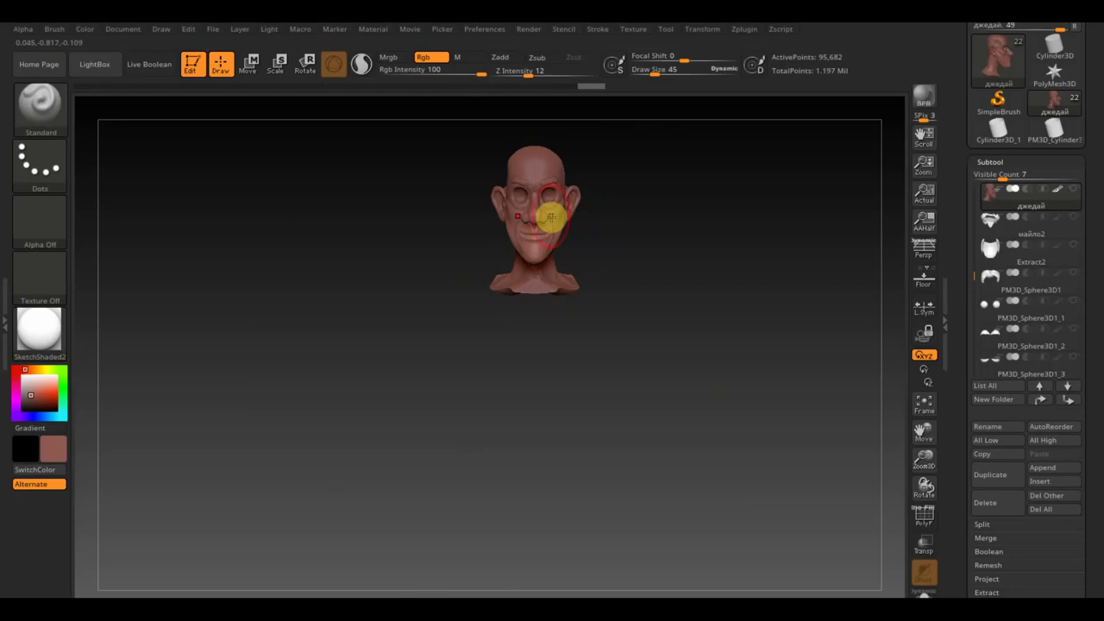
pyautogui.hotkey('ctrl', 'z')
pyautogui.moveTo(626, 244)
pyautogui.mouseDown()
pyautogui.moveTo(643, 230)
pyautogui.moveTo(604, 431)
pyautogui.moveTo(584, 385)
pyautogui.moveTo(661, 495)
pyautogui.mouseUp()
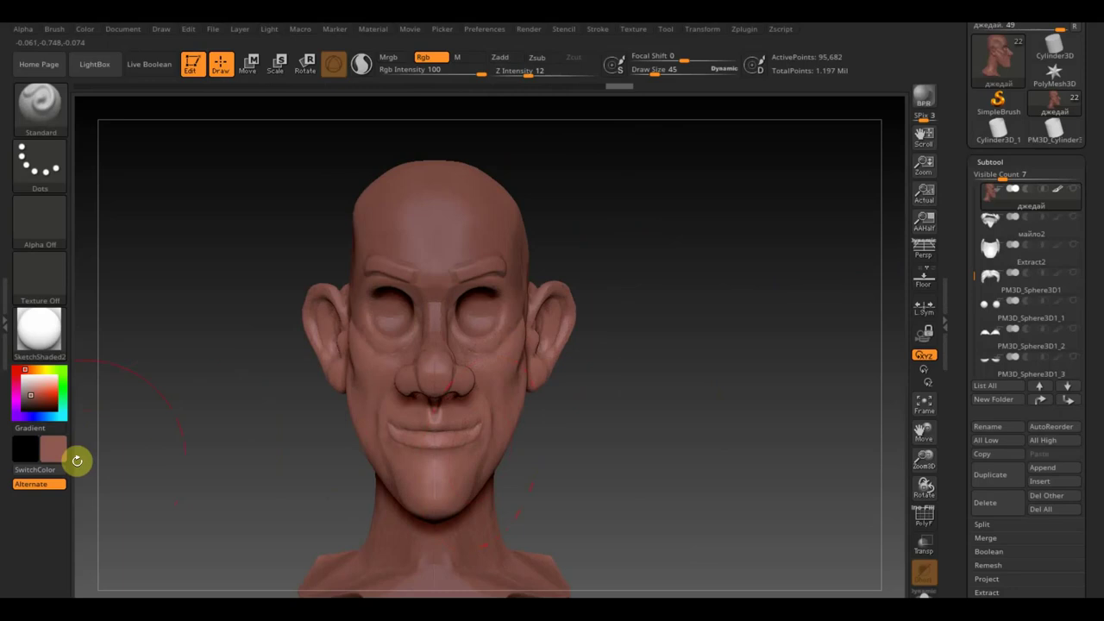
# Paint thick near-black eyebrows above both eyes with a small brush of about size 4
pyautogui.click(55, 453)
pyautogui.click(51, 535)
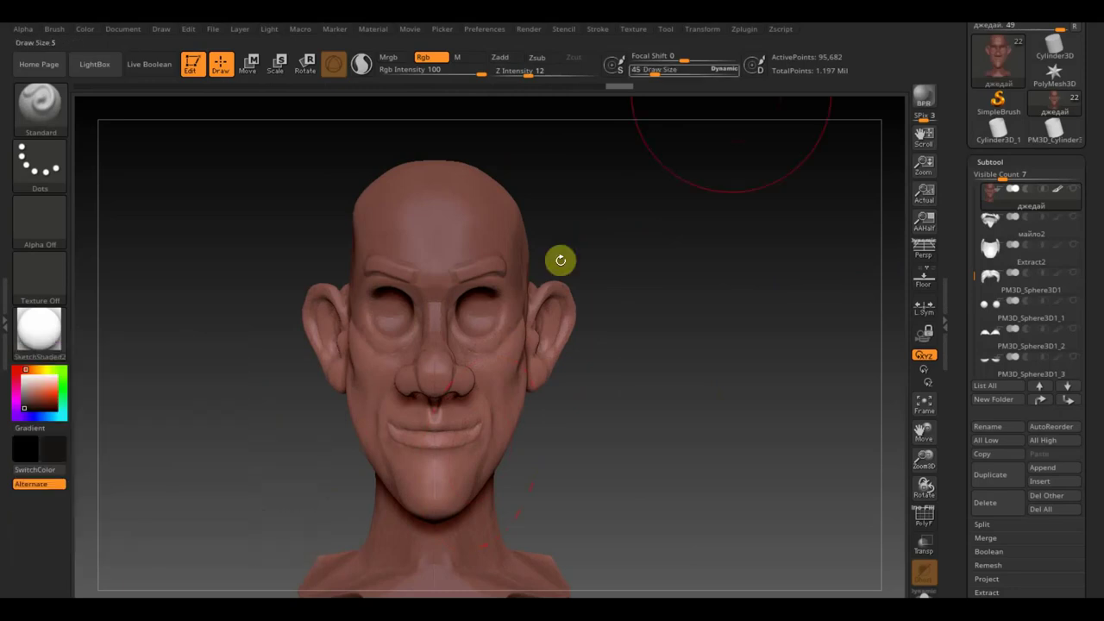
pyautogui.moveTo(665, 72); pyautogui.dragTo(636, 72)
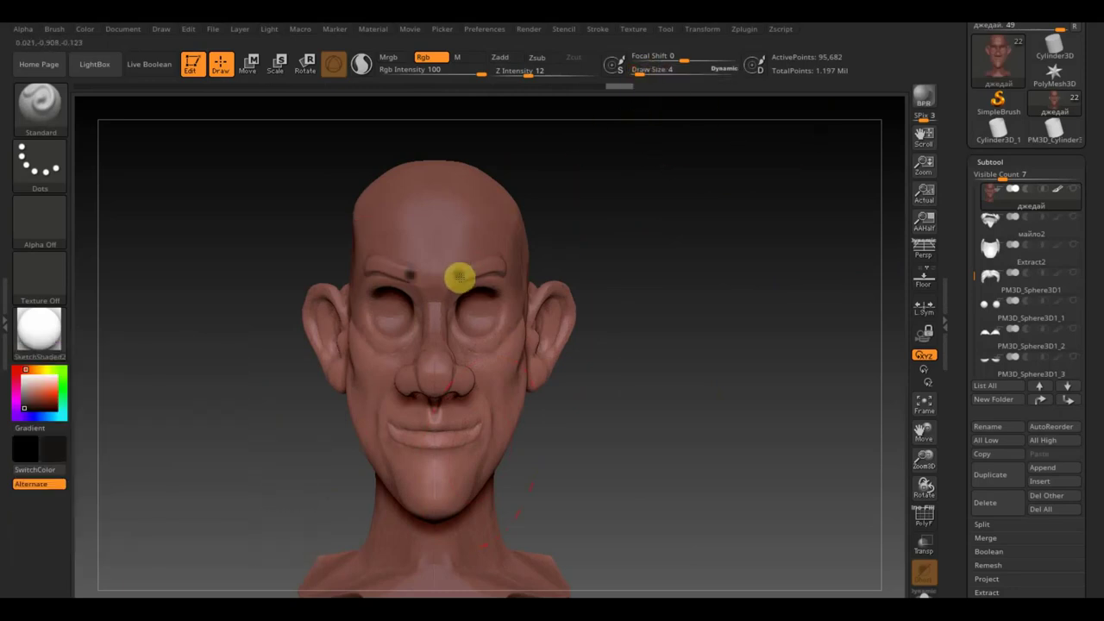
pyautogui.moveTo(460, 272); pyautogui.dragTo(484, 266)
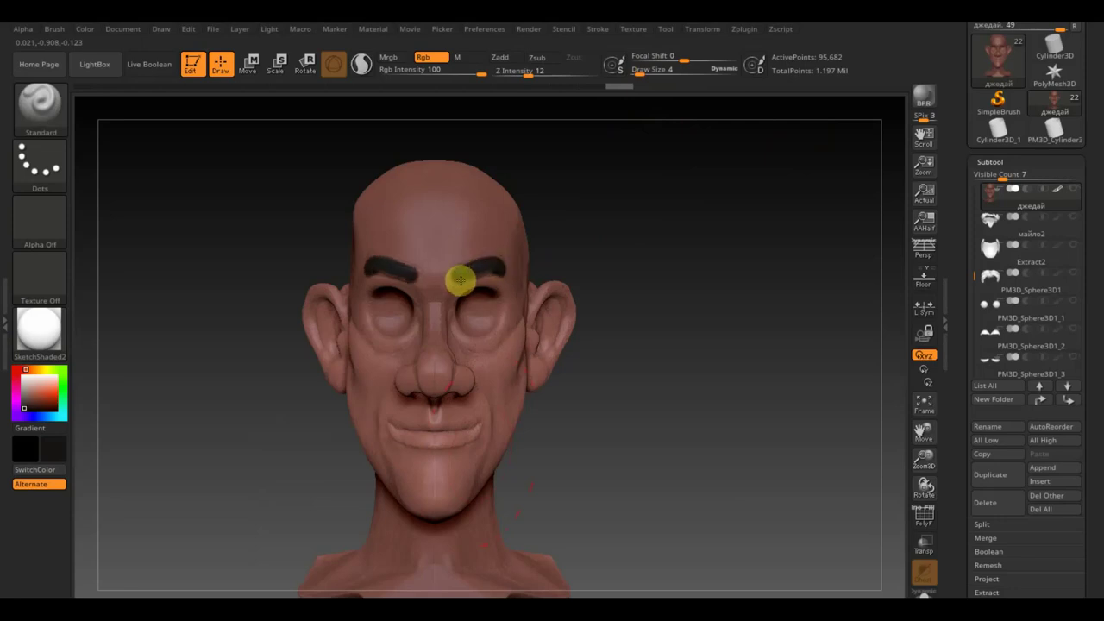
pyautogui.moveTo(460, 279)
pyautogui.mouseDown()
pyautogui.moveTo(492, 267)
pyautogui.moveTo(457, 273)
pyautogui.mouseUp()
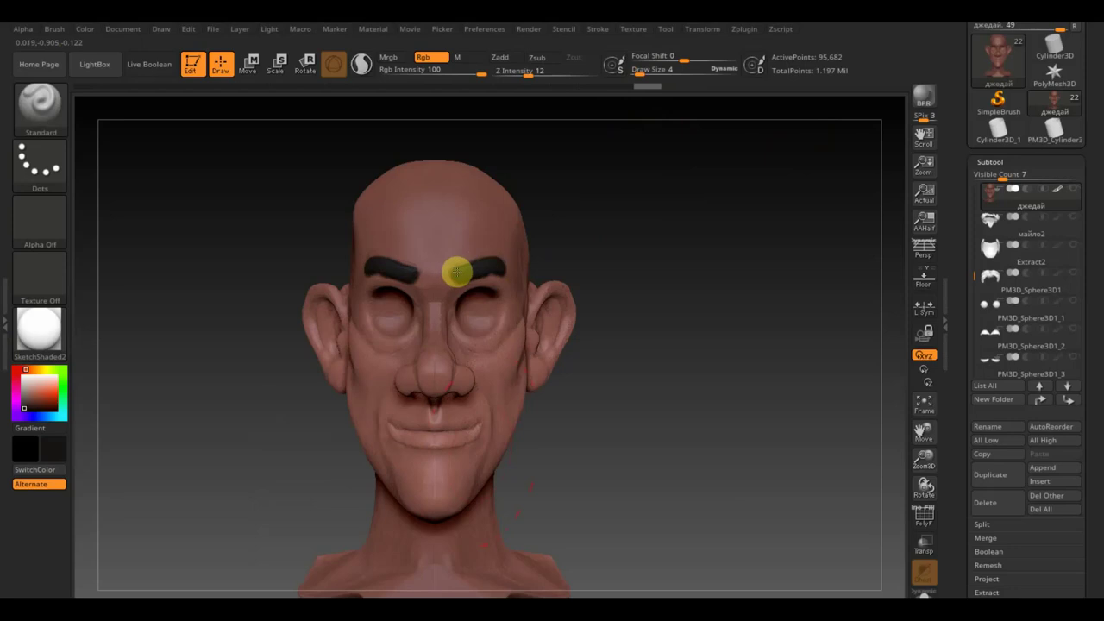
pyautogui.keyDown('alt'); pyautogui.moveTo(660, 236); pyautogui.dragTo(709, 368); pyautogui.keyUp('alt')
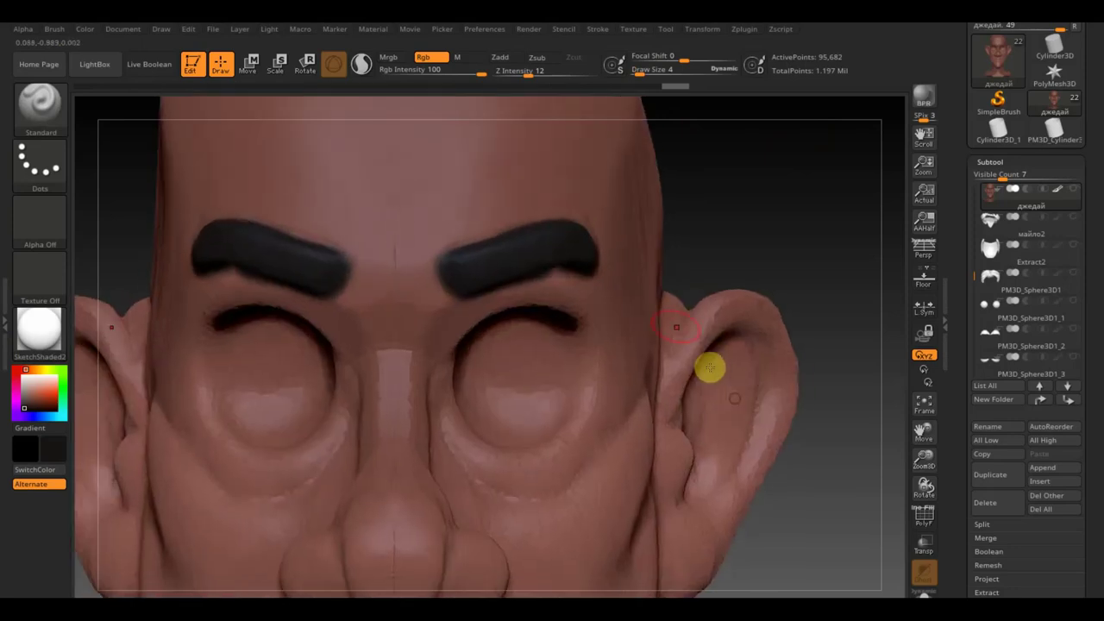
# Paint dark lines under the brow ends, remove the stray forehead dots, and extend the brows inward
pyautogui.moveTo(586, 293)
pyautogui.mouseDown()
pyautogui.moveTo(557, 283)
pyautogui.moveTo(451, 306)
pyautogui.mouseUp()
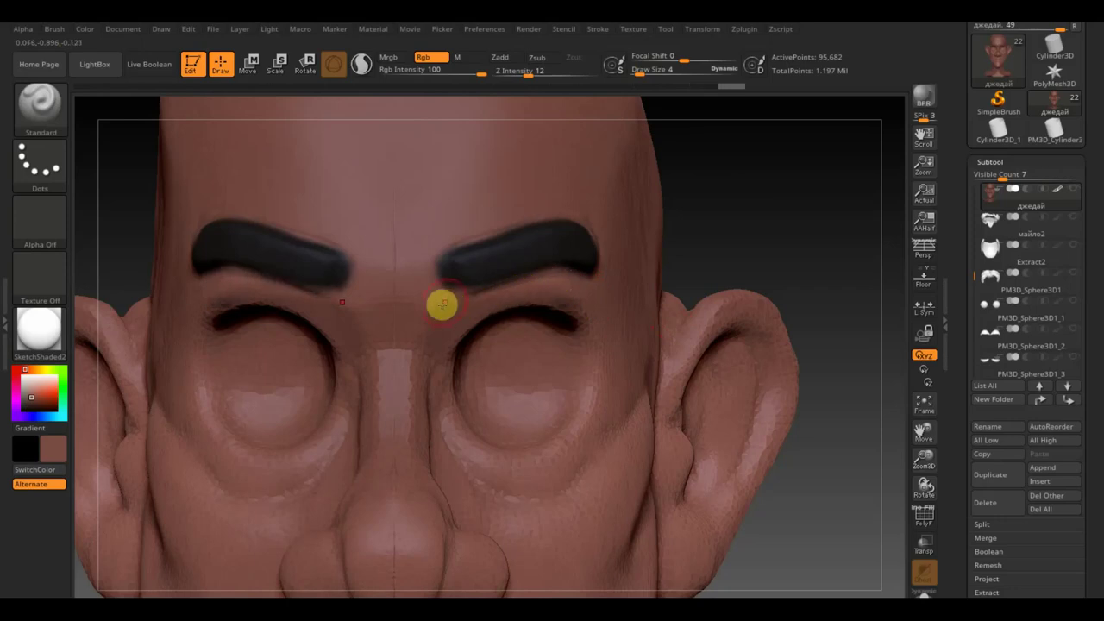
pyautogui.press('c')
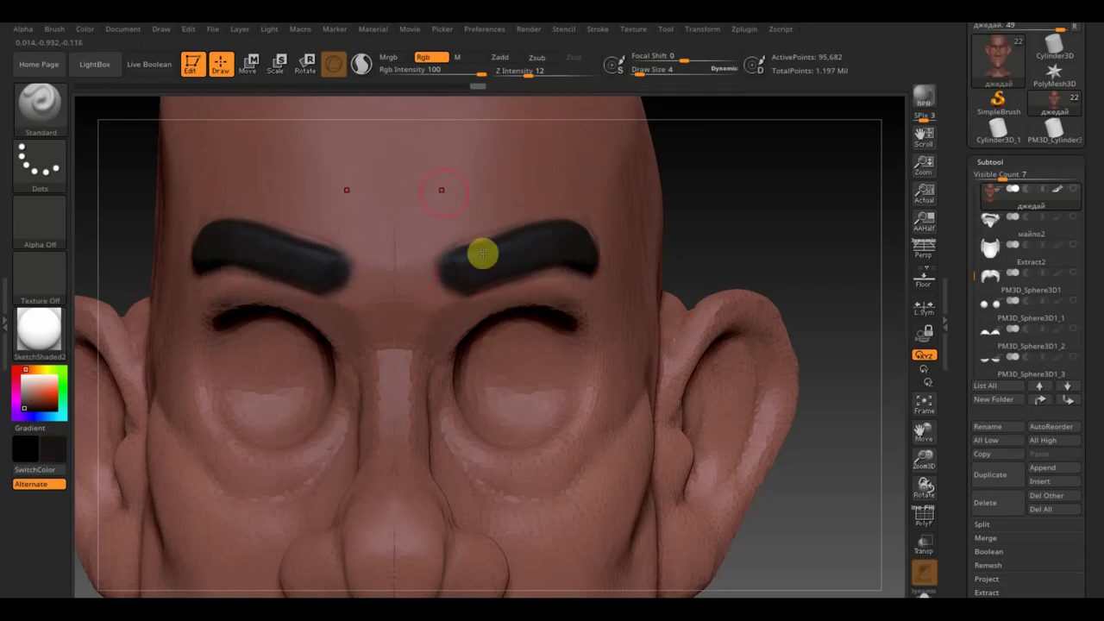
pyautogui.click(430, 197)
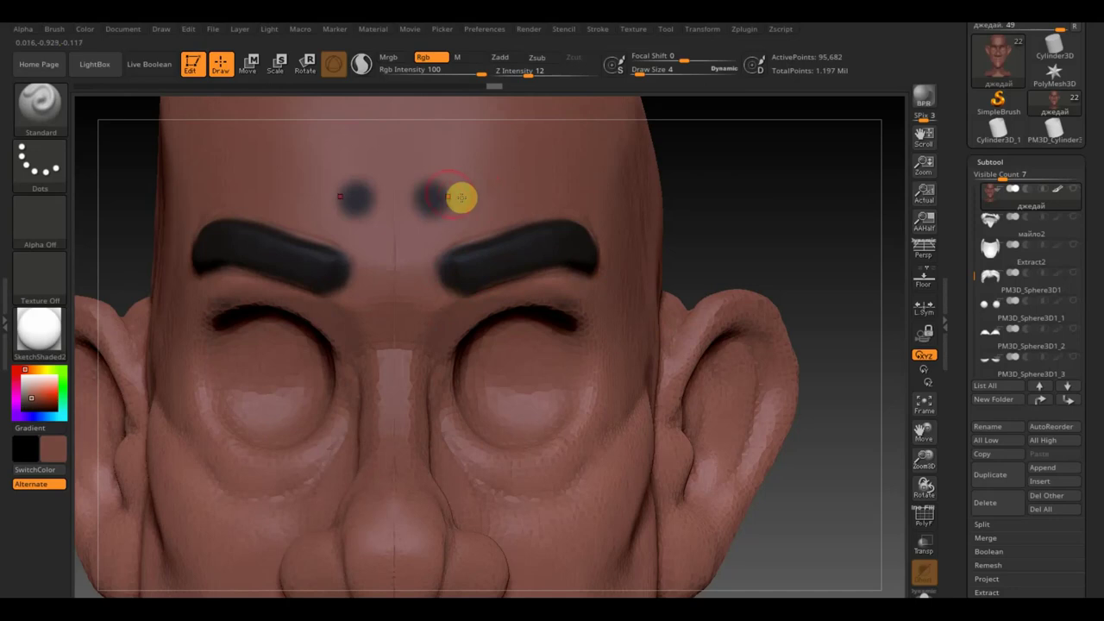
pyautogui.hotkey('ctrl', 'z')
pyautogui.hotkey('ctrl', 'z')
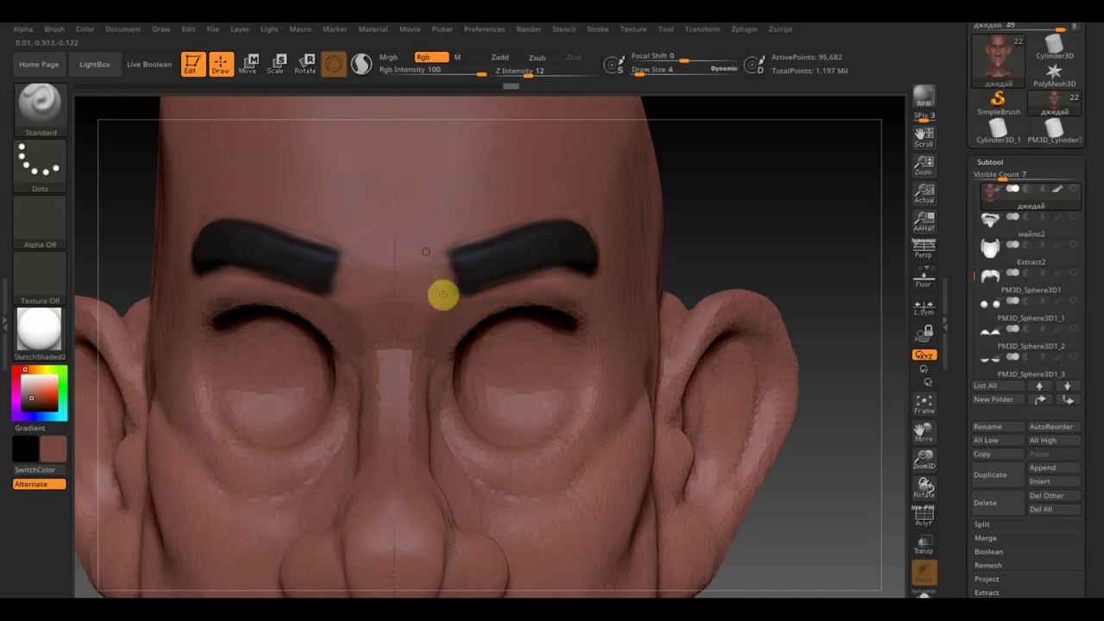
pyautogui.moveTo(451, 259); pyautogui.dragTo(456, 277)
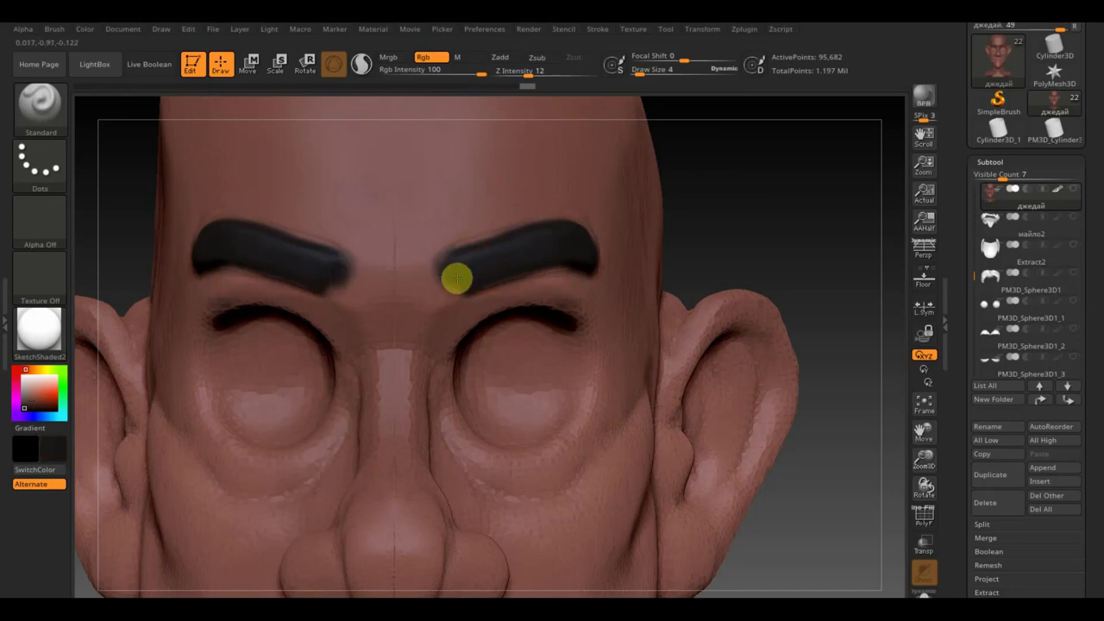
pyautogui.hotkey('ctrl', 'z')
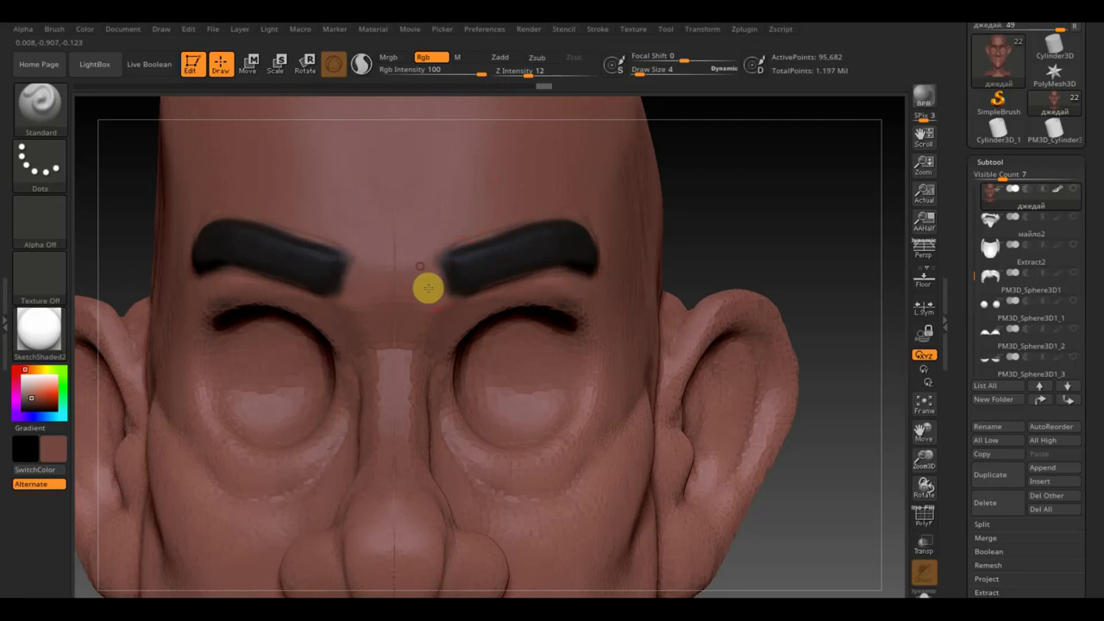
pyautogui.hotkey('ctrl', 'shift', 'z')
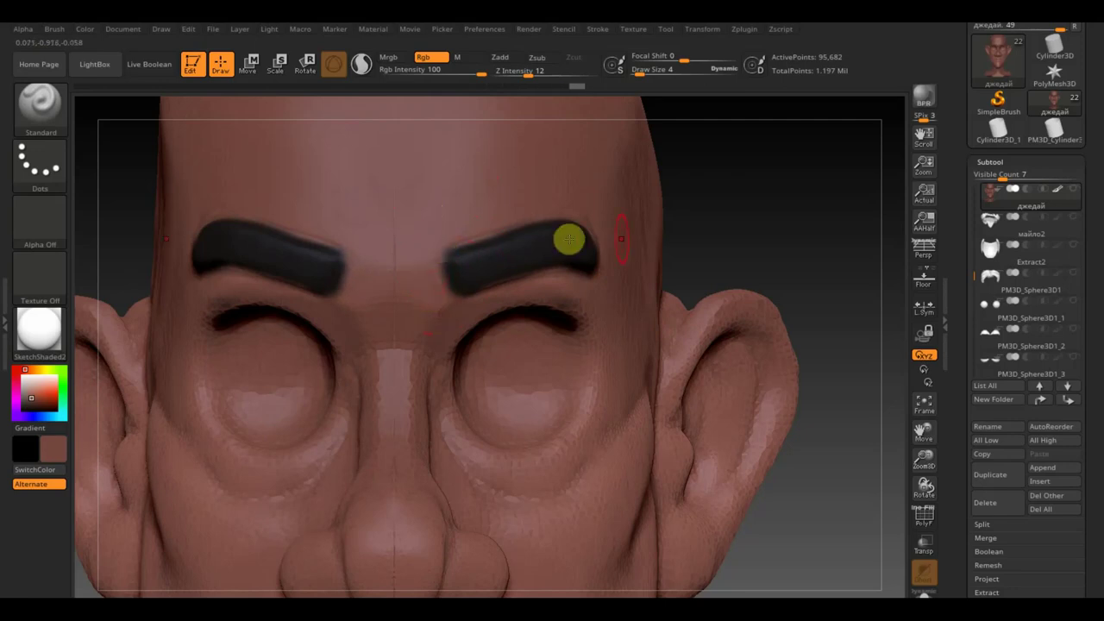
# Thicken and raise both eyebrows, set draw size to 3, and darken them along their length
pyautogui.moveTo(733, 200)
pyautogui.mouseDown()
pyautogui.moveTo(732, 251)
pyautogui.moveTo(715, 261)
pyautogui.moveTo(670, 239)
pyautogui.mouseUp()
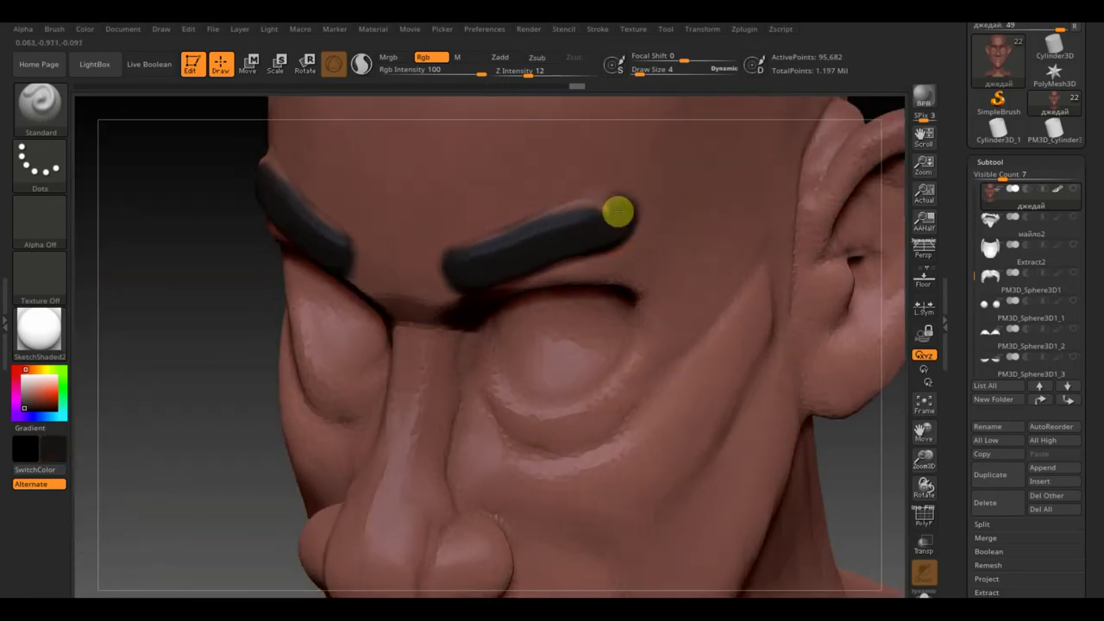
pyautogui.moveTo(618, 212); pyautogui.dragTo(463, 254)
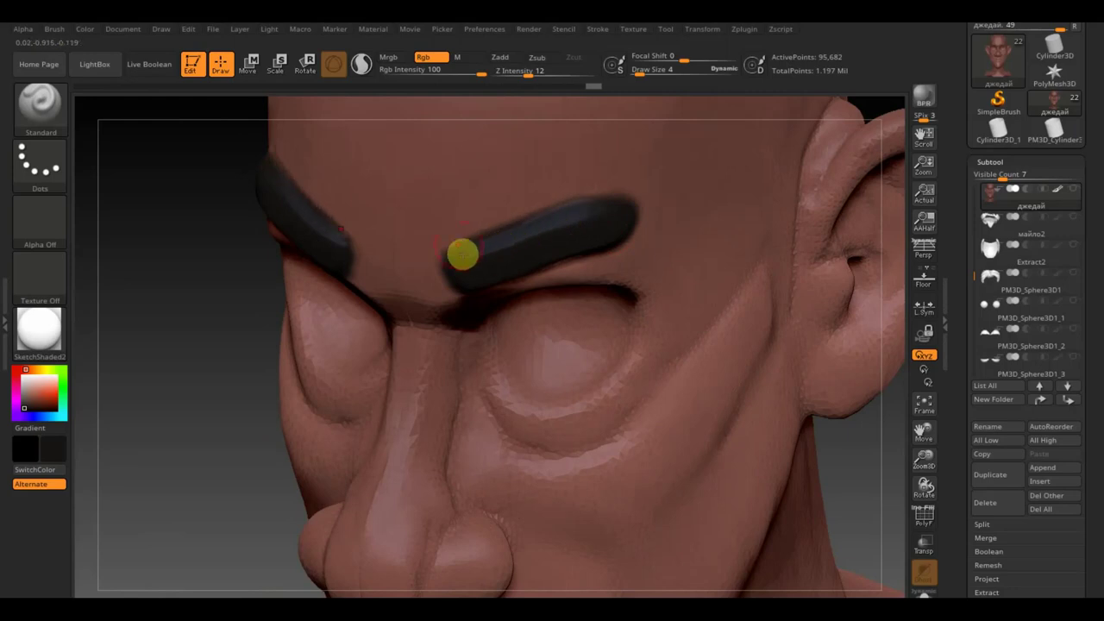
pyautogui.moveTo(640, 72); pyautogui.dragTo(635, 71)
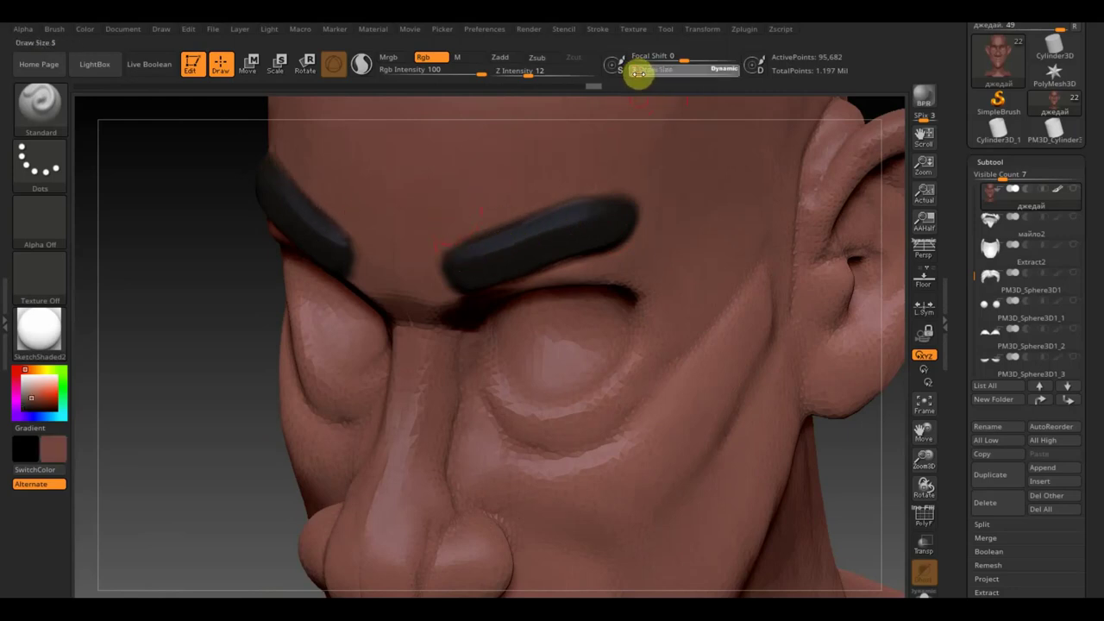
pyautogui.write('3')
pyautogui.press('Return')
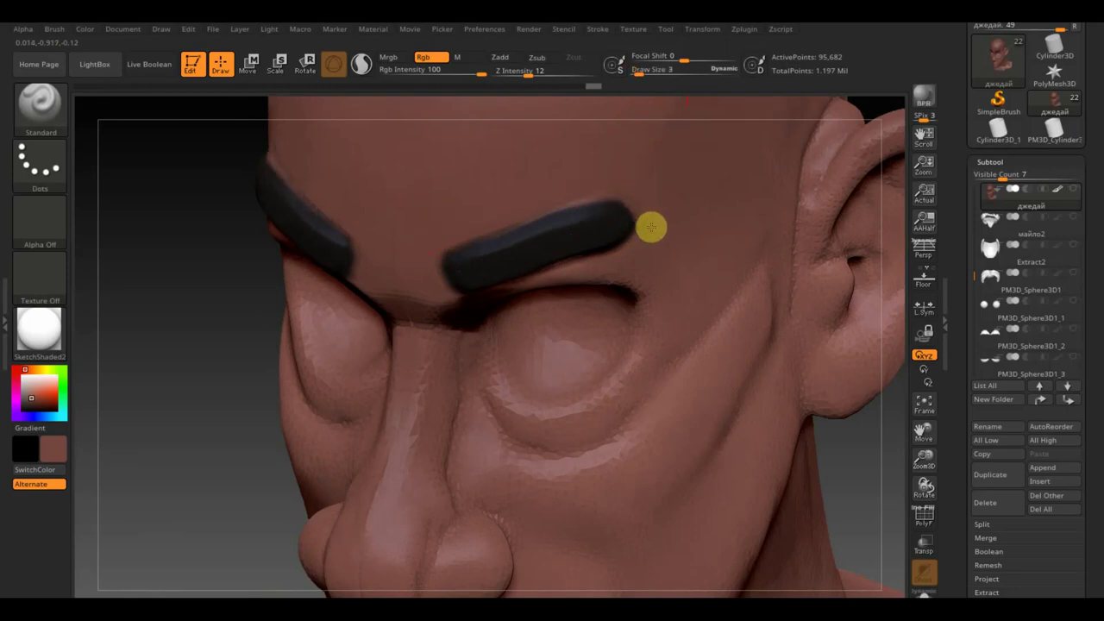
pyautogui.press('c')
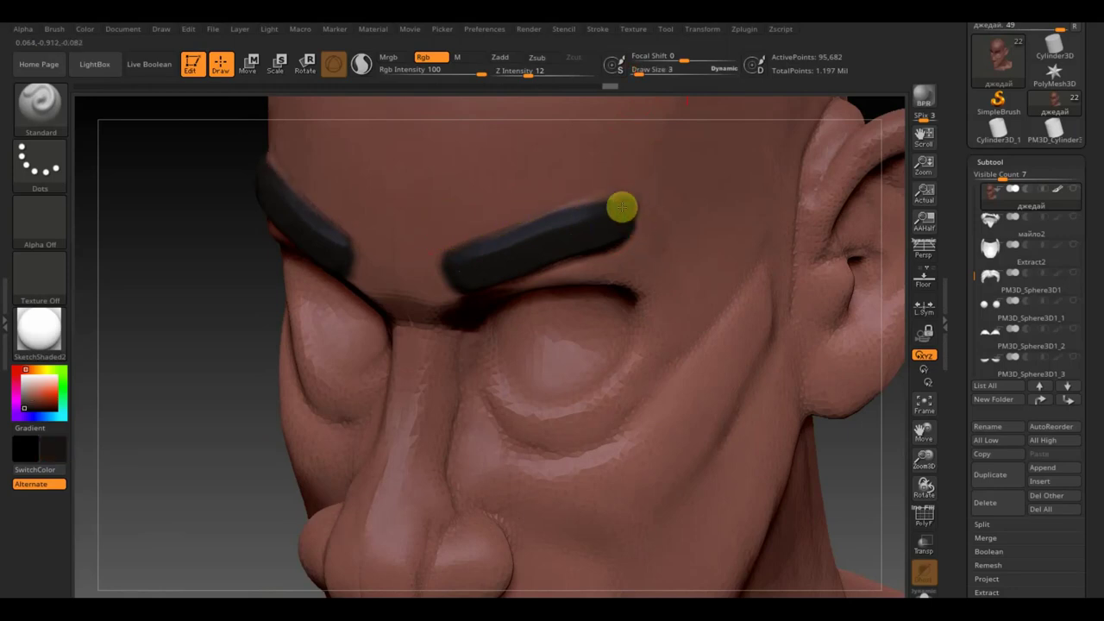
pyautogui.moveTo(622, 207); pyautogui.dragTo(520, 244)
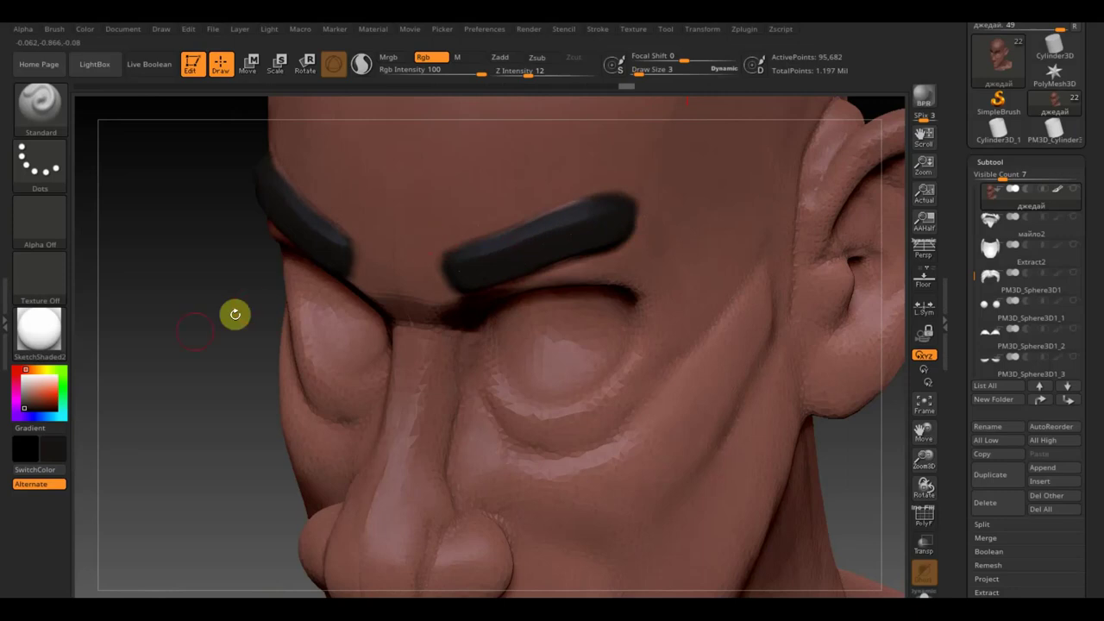
# Turn the head into profile and switch the paint colour to skin tone for touch-ups
pyautogui.moveTo(235, 313)
pyautogui.mouseDown()
pyautogui.moveTo(185, 279)
pyautogui.moveTo(180, 262)
pyautogui.mouseUp()
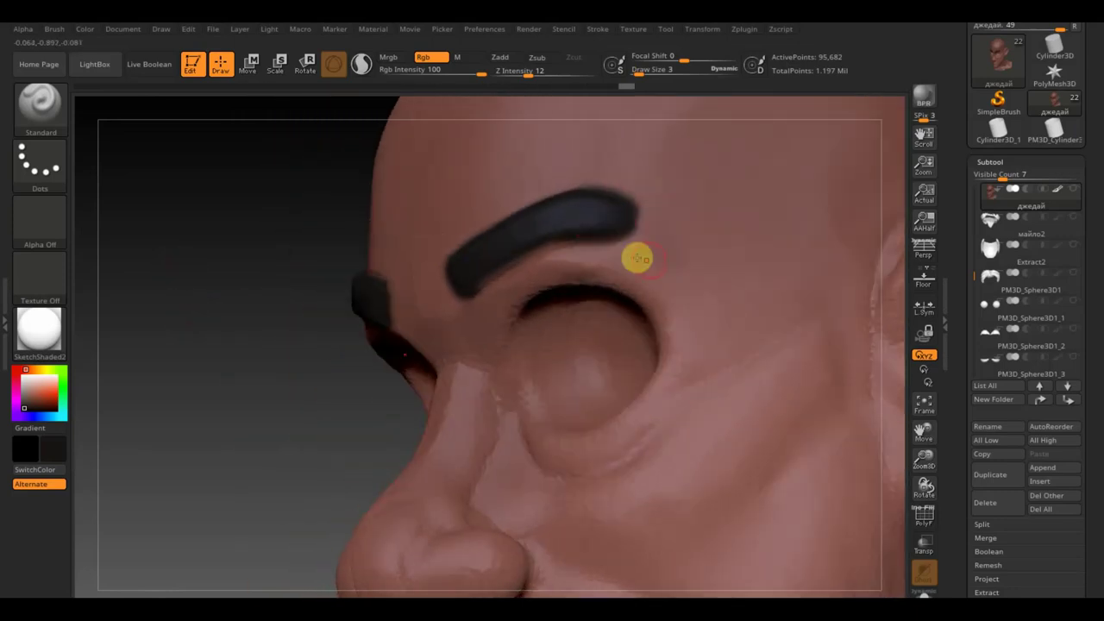
pyautogui.press('c')
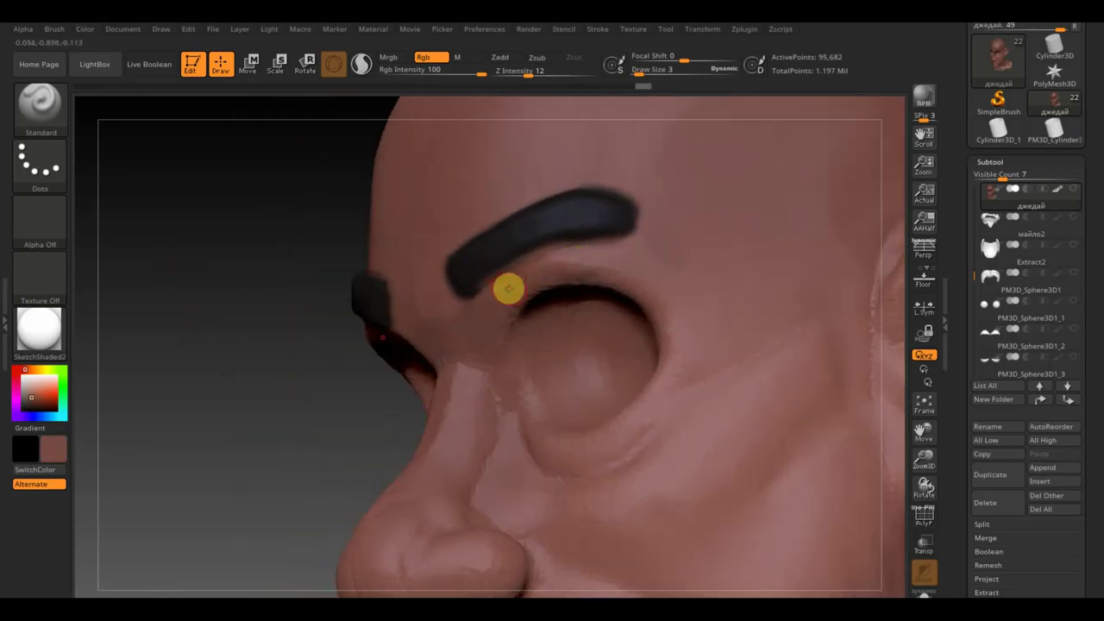
pyautogui.press('c')
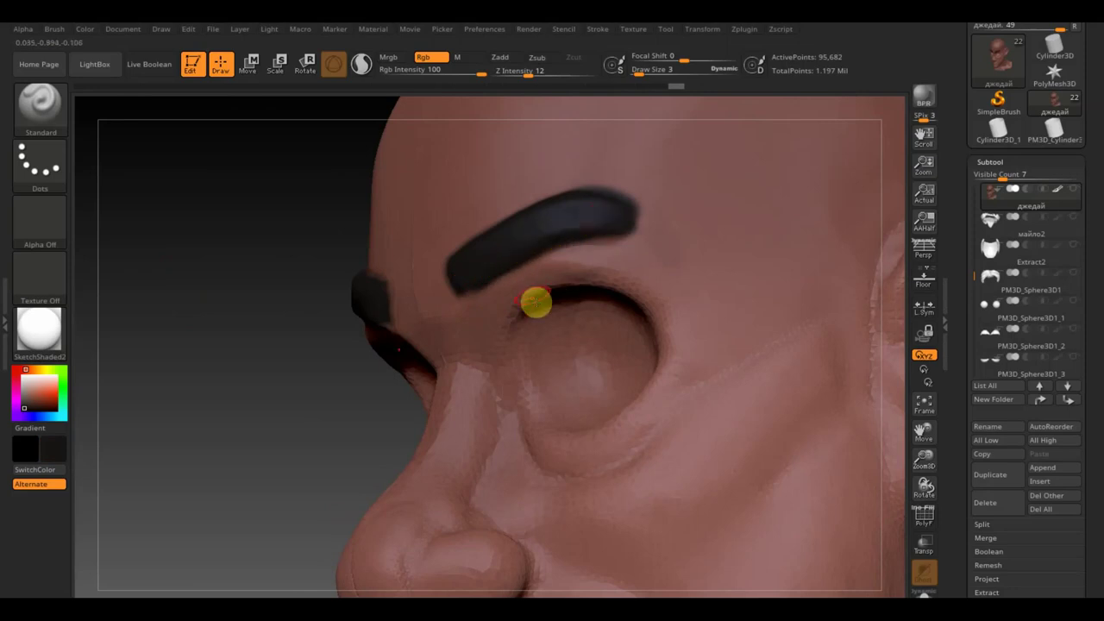
pyautogui.press('c')
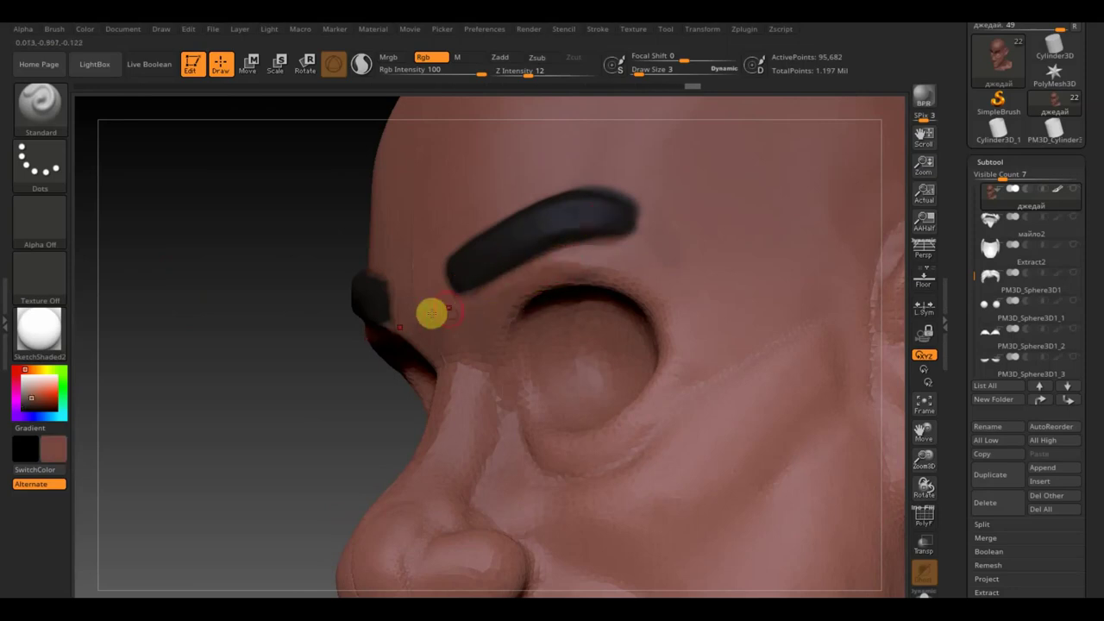
pyautogui.moveTo(227, 249)
pyautogui.mouseDown()
pyautogui.moveTo(249, 284)
pyautogui.moveTo(249, 241)
pyautogui.moveTo(128, 89)
pyautogui.mouseUp()
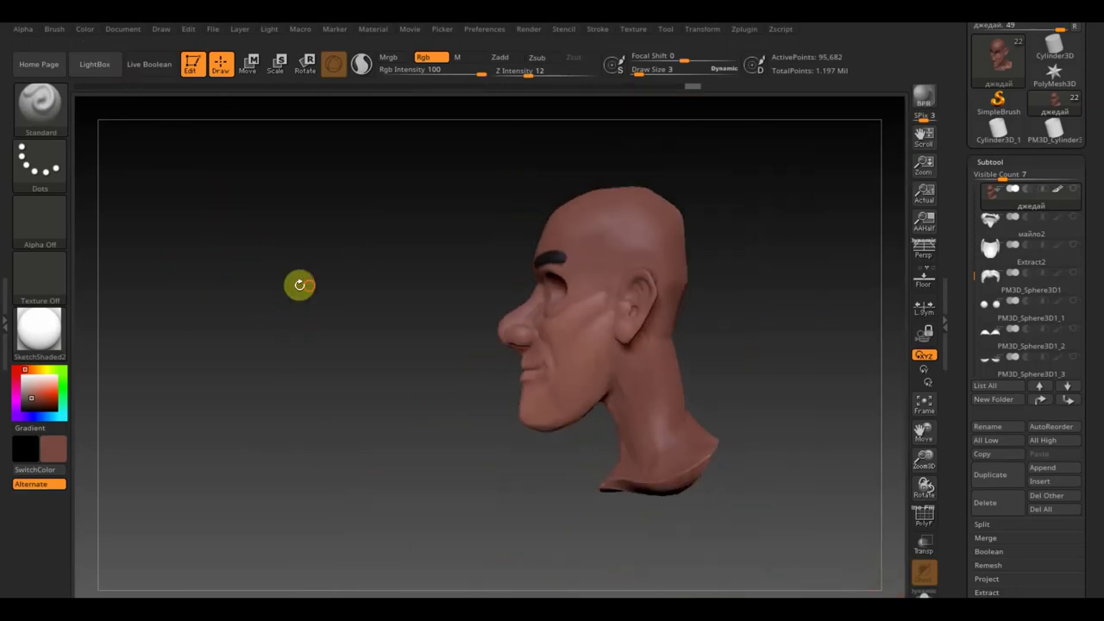
# Set a warm reddish colour (R 100, G 64, B 57) and draw size 11, then tint the ear
pyautogui.moveTo(299, 283)
pyautogui.mouseDown()
pyautogui.moveTo(428, 287)
pyautogui.moveTo(394, 279)
pyautogui.moveTo(734, 261)
pyautogui.mouseUp()
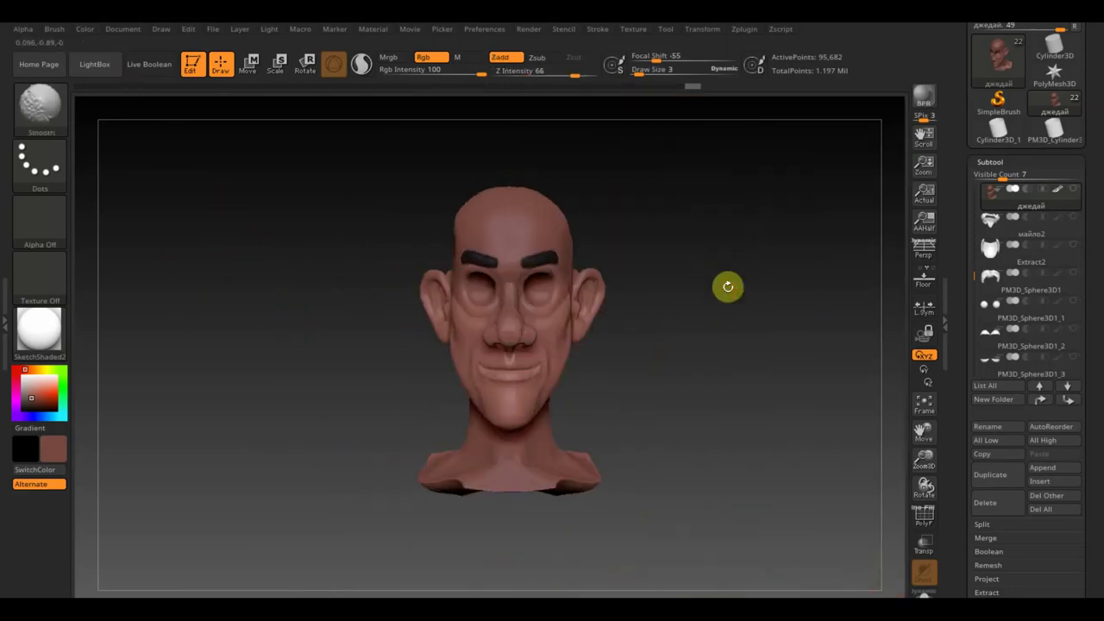
pyautogui.moveTo(644, 280); pyautogui.dragTo(677, 284)
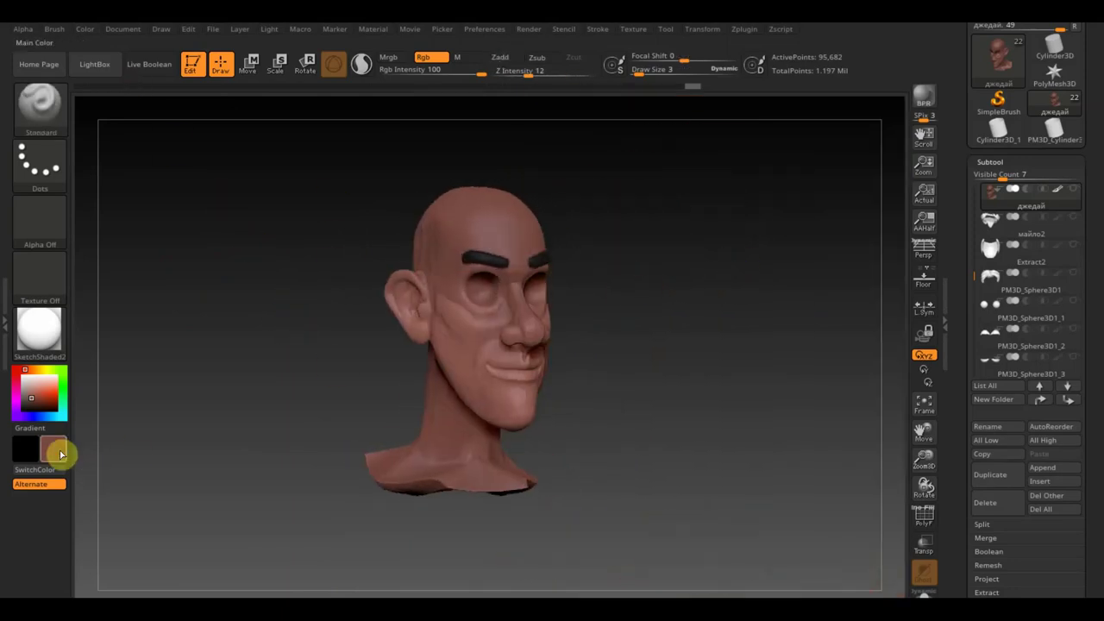
pyautogui.click(61, 451)
pyautogui.moveTo(61, 451); pyautogui.dragTo(92, 492)
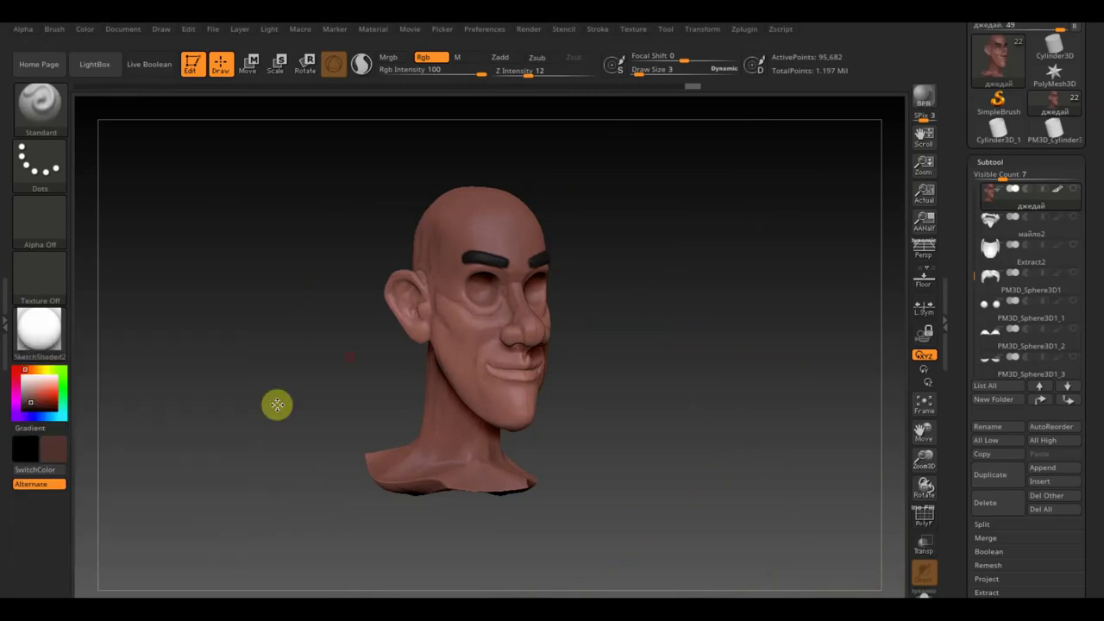
pyautogui.click(638, 71)
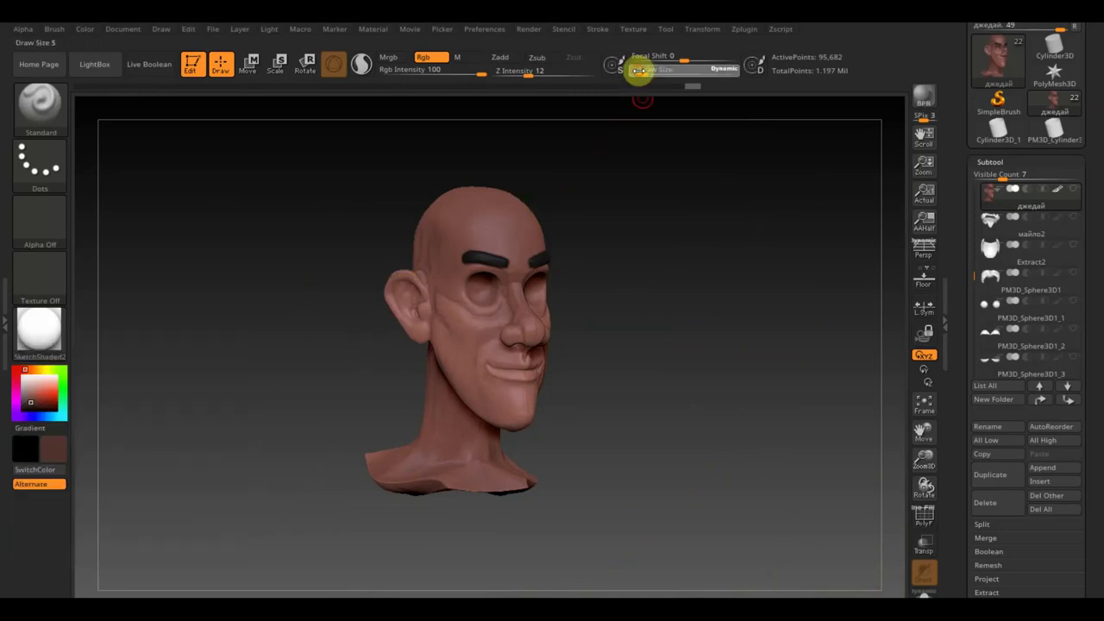
pyautogui.moveTo(644, 72); pyautogui.dragTo(646, 72)
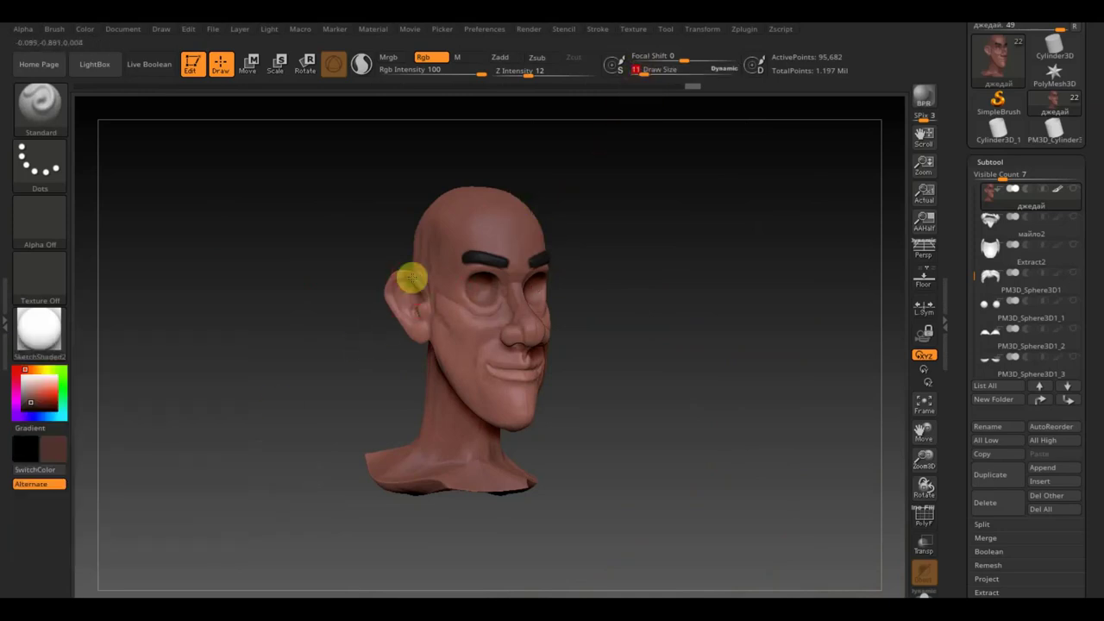
pyautogui.click(66, 454)
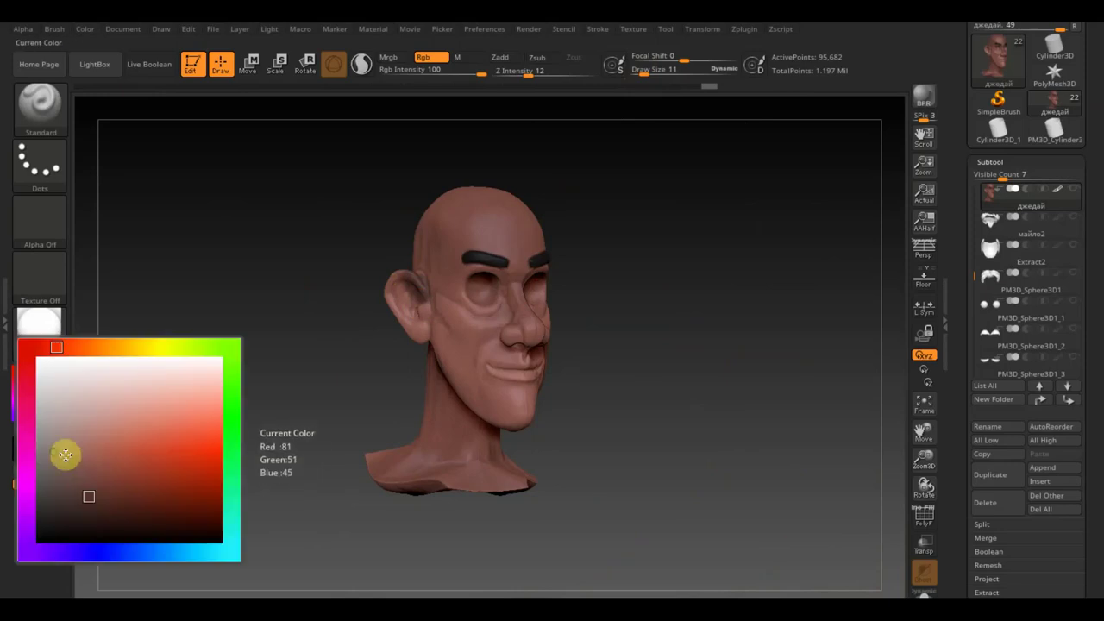
pyautogui.moveTo(65, 455); pyautogui.dragTo(104, 472)
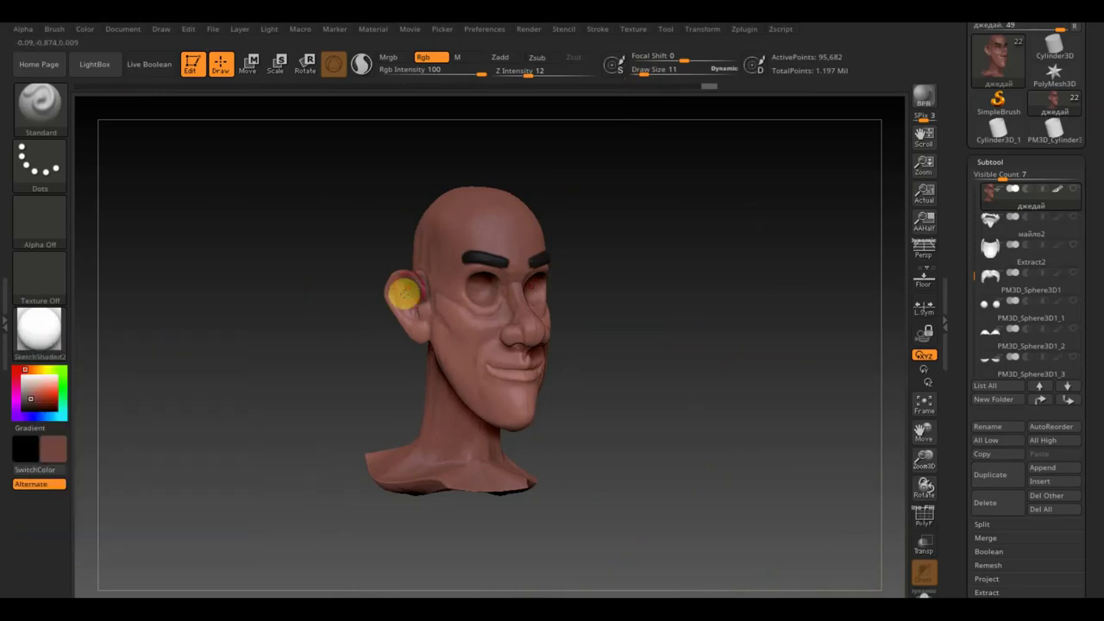
pyautogui.moveTo(414, 286)
pyautogui.mouseDown()
pyautogui.moveTo(423, 303)
pyautogui.moveTo(414, 273)
pyautogui.moveTo(413, 316)
pyautogui.moveTo(399, 288)
pyautogui.moveTo(387, 309)
pyautogui.mouseUp()
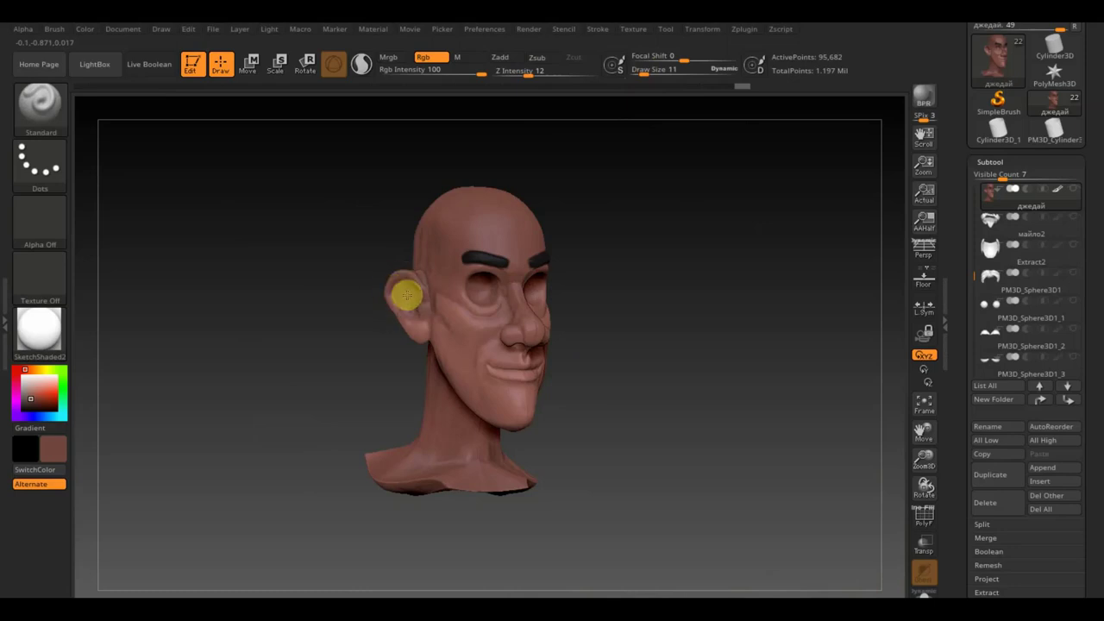
pyautogui.moveTo(57, 455)
pyautogui.mouseDown()
pyautogui.moveTo(102, 459)
pyautogui.moveTo(86, 486)
pyautogui.mouseUp()
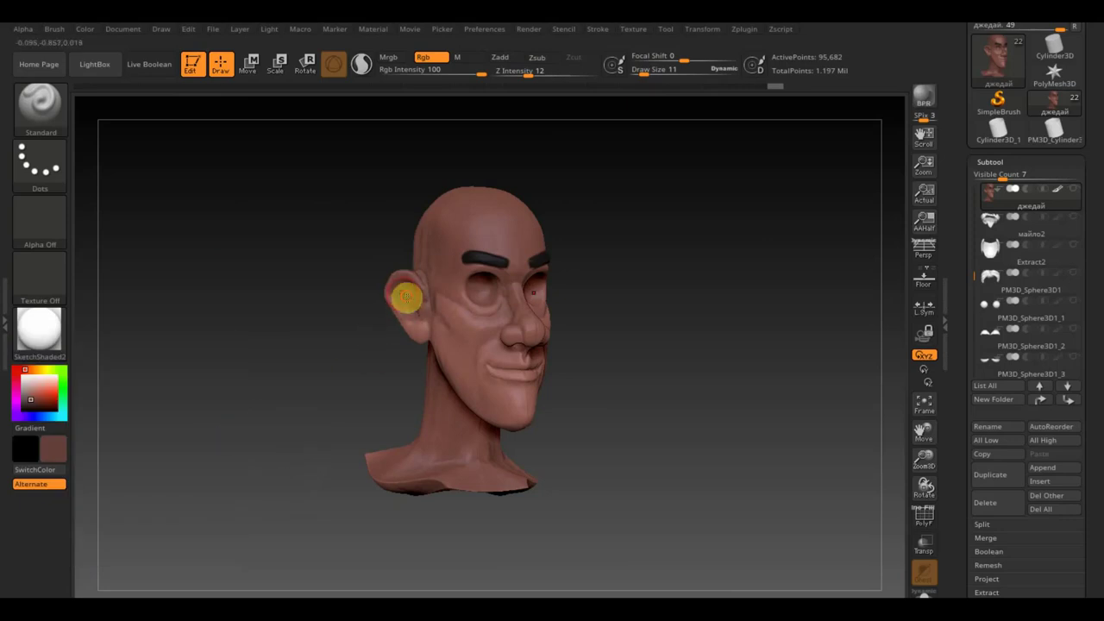
# Restore the undone strokes, lower paint intensity, and add warm reddish tones around the cheek and mouth
pyautogui.hotkey('ctrl', 'shift', 'z')
pyautogui.hotkey('ctrl', 'shift', 'z')
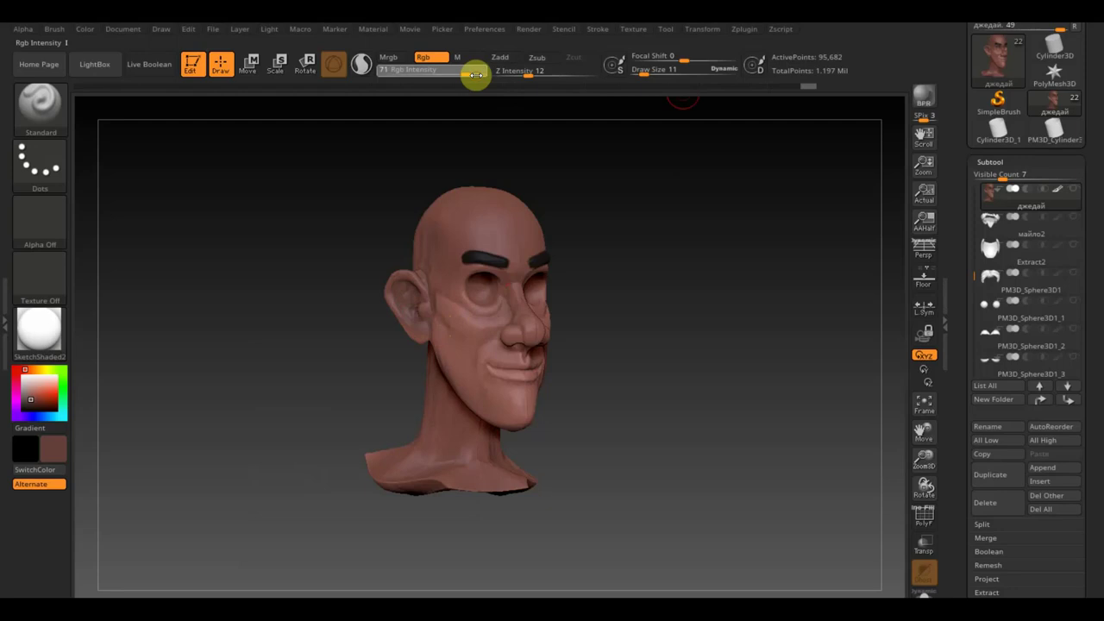
pyautogui.moveTo(477, 75); pyautogui.dragTo(414, 74)
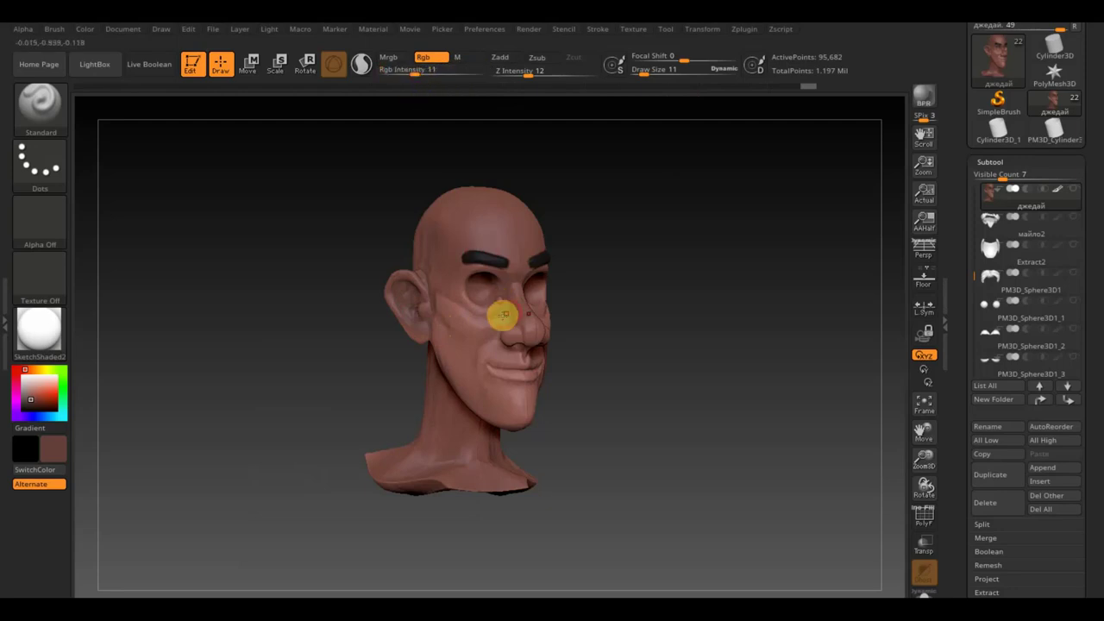
pyautogui.keyDown('shift'); pyautogui.moveTo(650, 302); pyautogui.dragTo(665, 285); pyautogui.keyUp('shift')
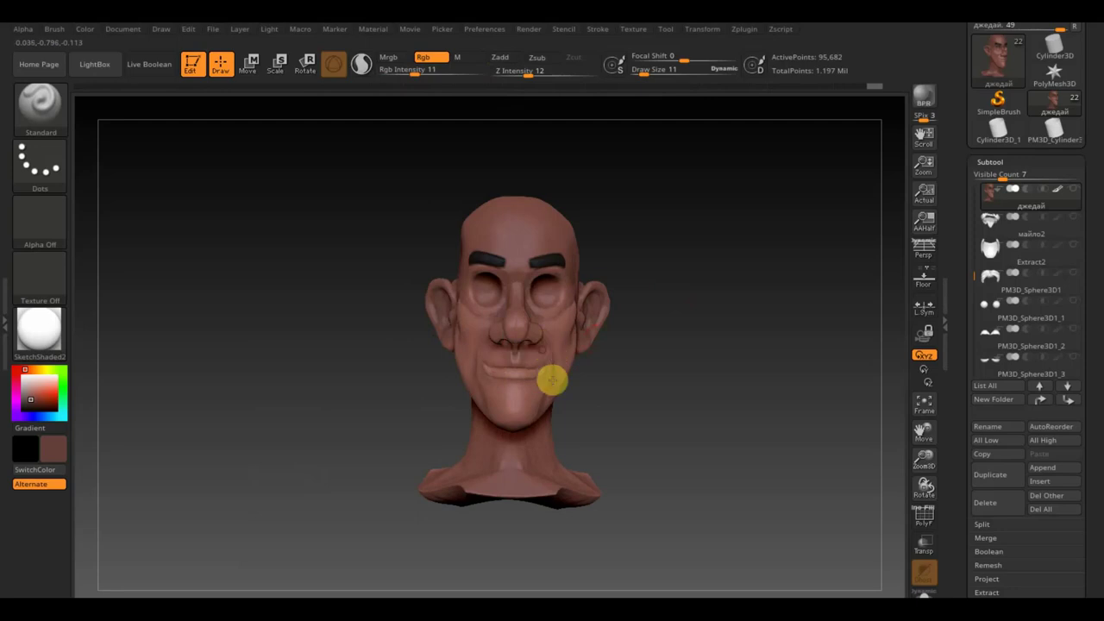
pyautogui.moveTo(680, 353); pyautogui.dragTo(643, 367)
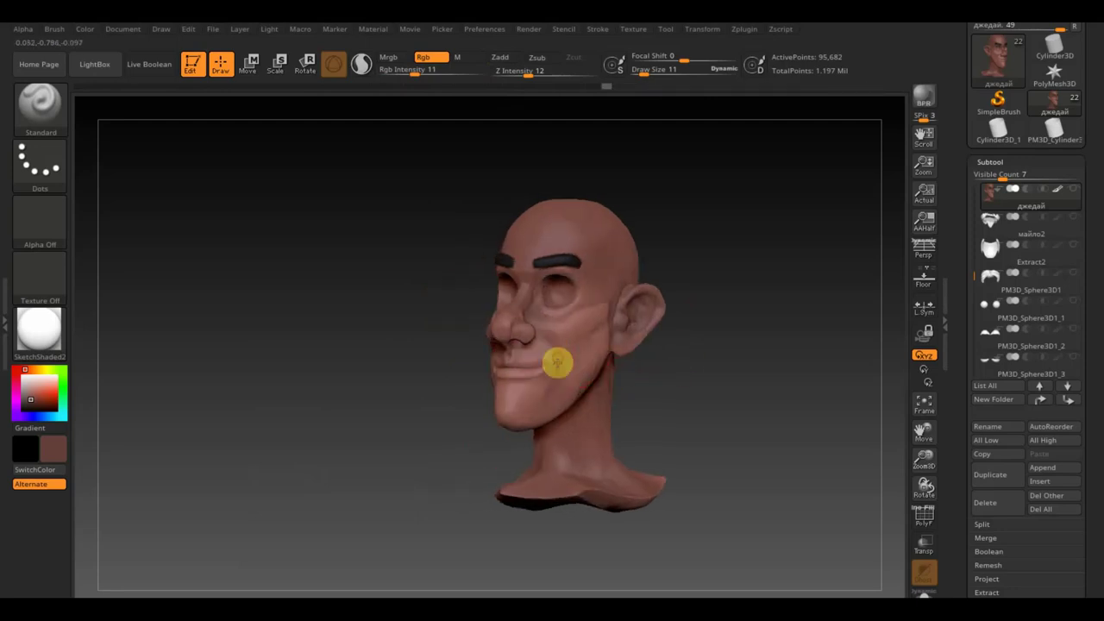
pyautogui.moveTo(561, 394)
pyautogui.mouseDown()
pyautogui.moveTo(604, 351)
pyautogui.moveTo(620, 276)
pyautogui.moveTo(566, 266)
pyautogui.moveTo(601, 267)
pyautogui.moveTo(592, 290)
pyautogui.mouseUp()
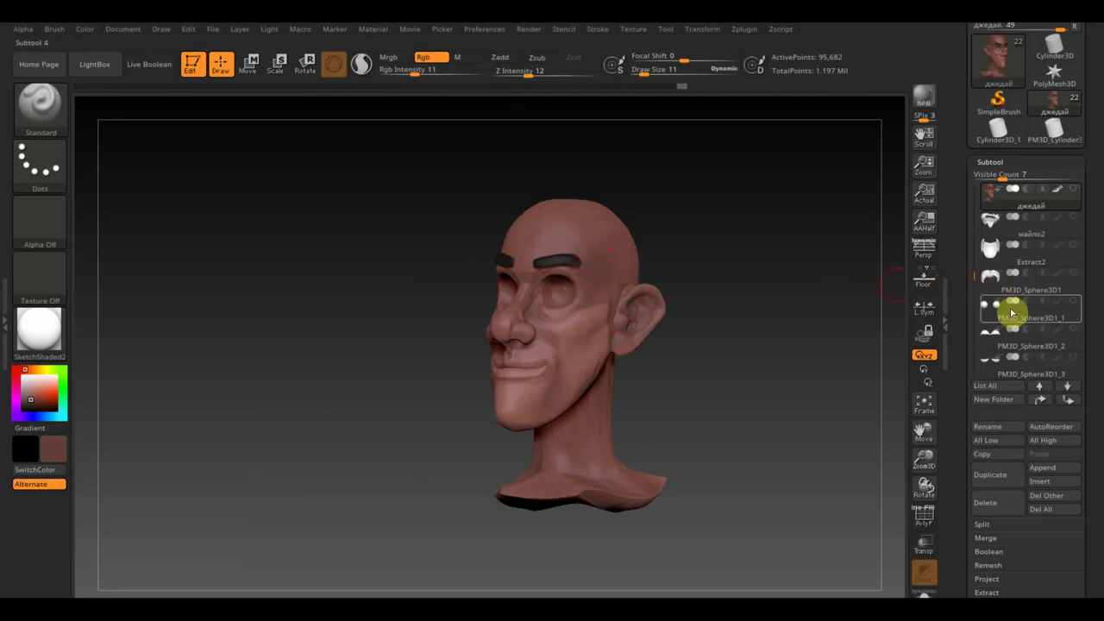
# Select the PM3D_Sphere3D1_2 piece and raise Rgb Intensity to 100
pyautogui.click(991, 332)
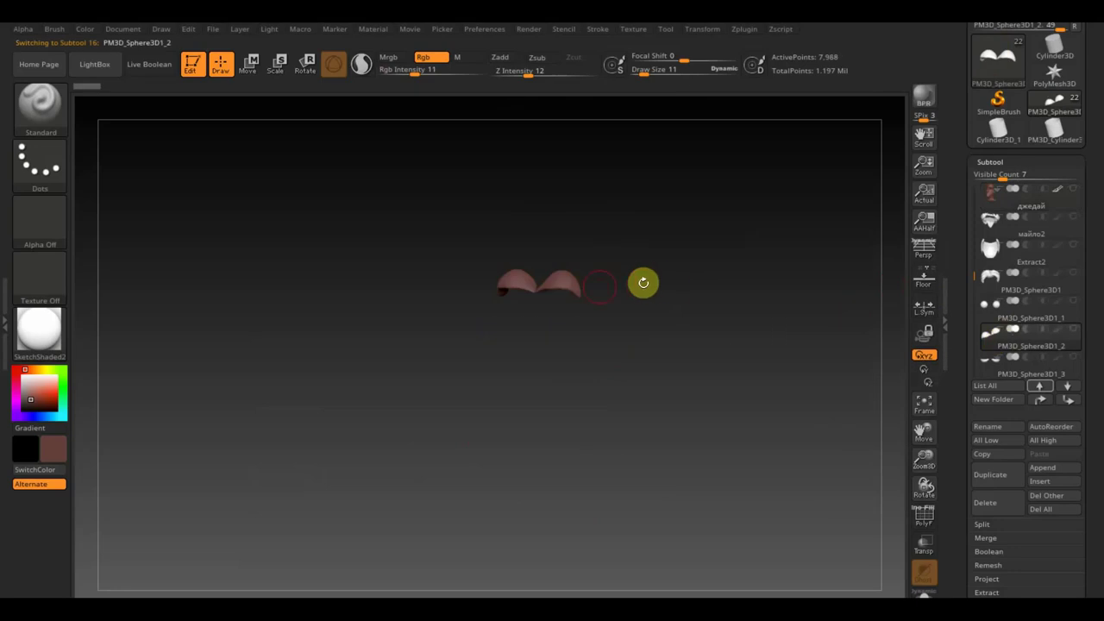
pyautogui.moveTo(528, 283)
pyautogui.mouseDown(button='right')
pyautogui.moveTo(593, 294)
pyautogui.moveTo(538, 284)
pyautogui.moveTo(570, 258)
pyautogui.mouseUp(button='right')
pyautogui.click(407, 69)
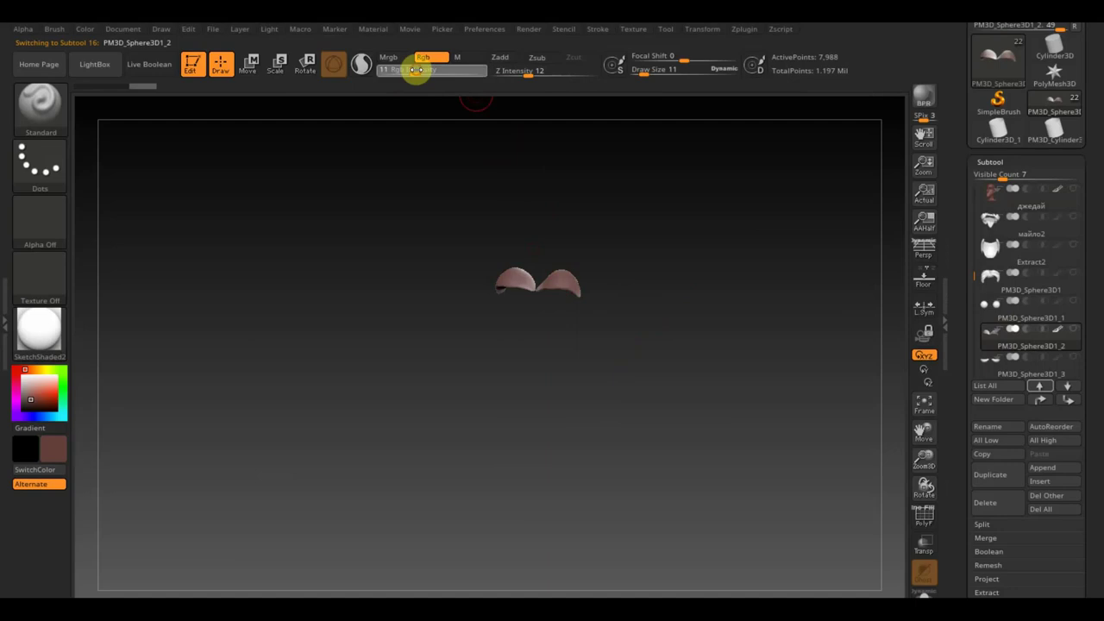
pyautogui.moveTo(414, 69); pyautogui.dragTo(496, 89)
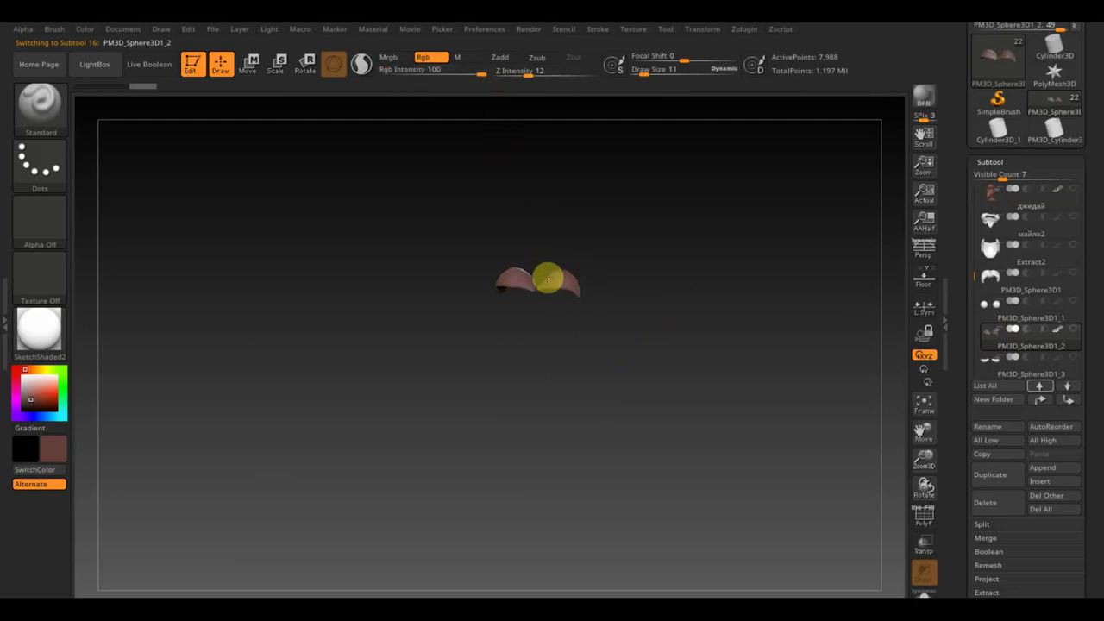
# Paint both eyeball spheres white with a size-26 brush, then show the whole character facing front
pyautogui.click(988, 362)
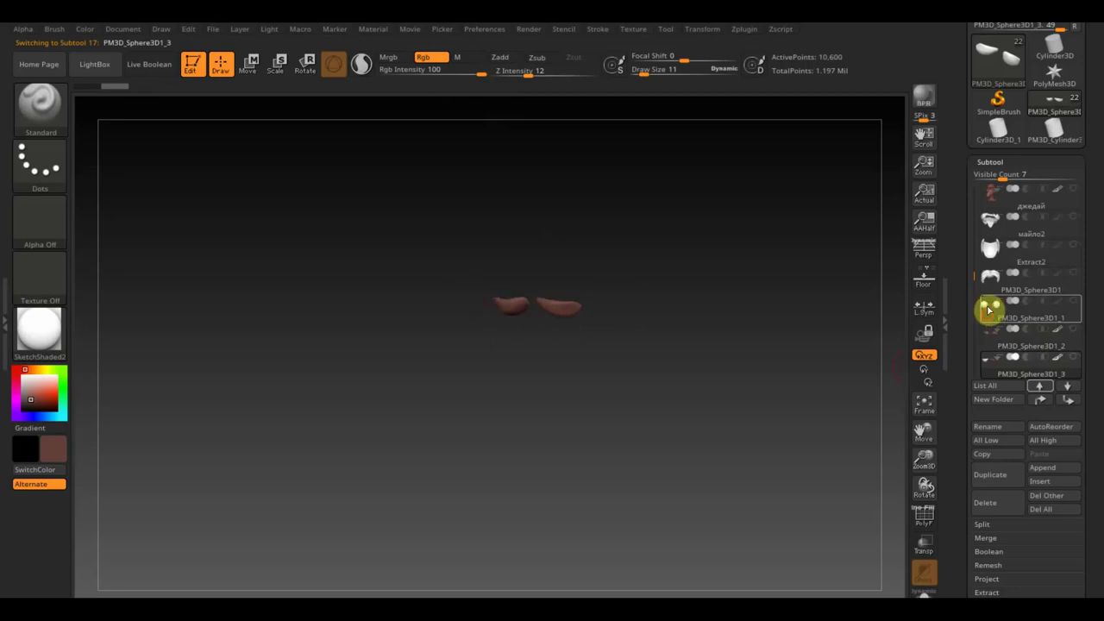
pyautogui.click(989, 307)
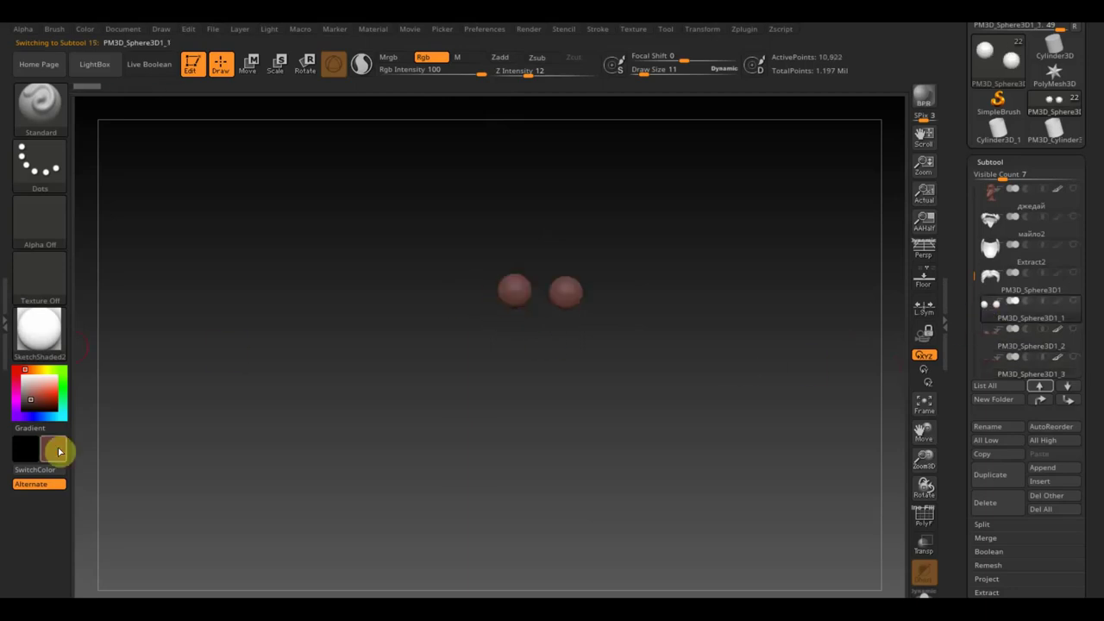
pyautogui.click(59, 451)
pyautogui.click(57, 377)
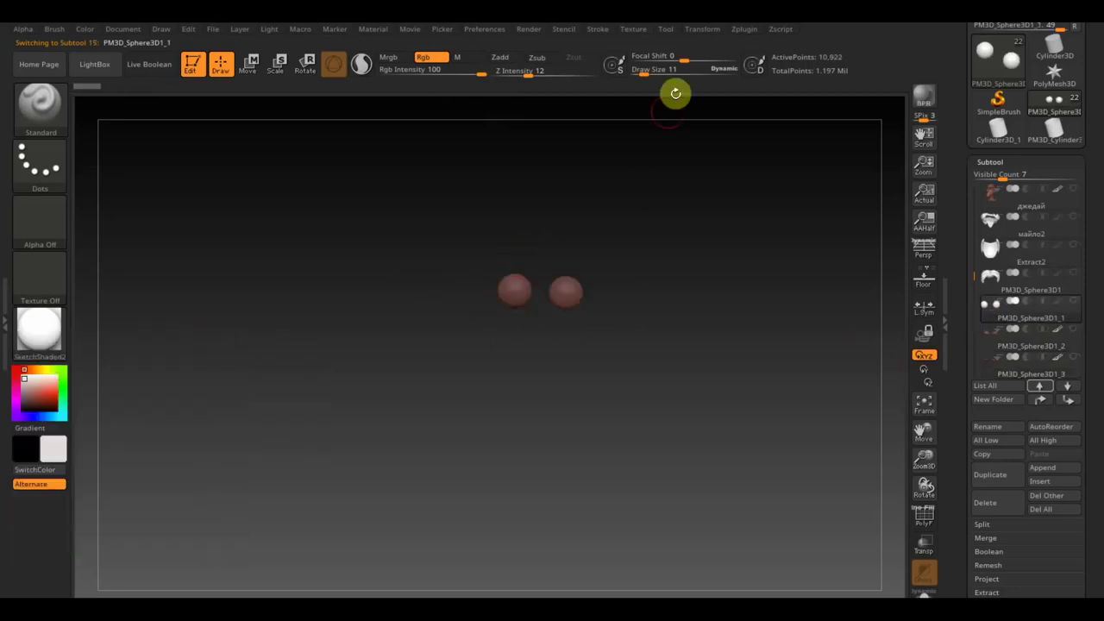
pyautogui.moveTo(645, 69); pyautogui.dragTo(657, 87)
pyautogui.moveTo(523, 289); pyautogui.dragTo(558, 304)
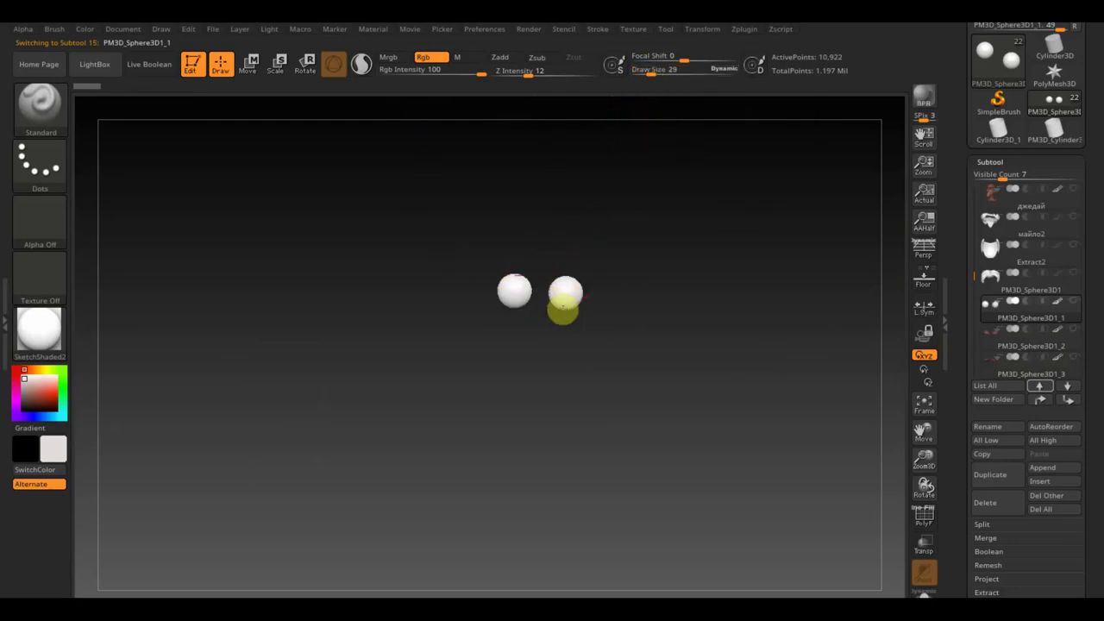
pyautogui.keyDown('shift'); pyautogui.click(1073, 189); pyautogui.keyUp('shift')
pyautogui.moveTo(850, 291)
pyautogui.mouseDown()
pyautogui.moveTo(892, 285)
pyautogui.moveTo(833, 298)
pyautogui.moveTo(816, 318)
pyautogui.mouseUp()
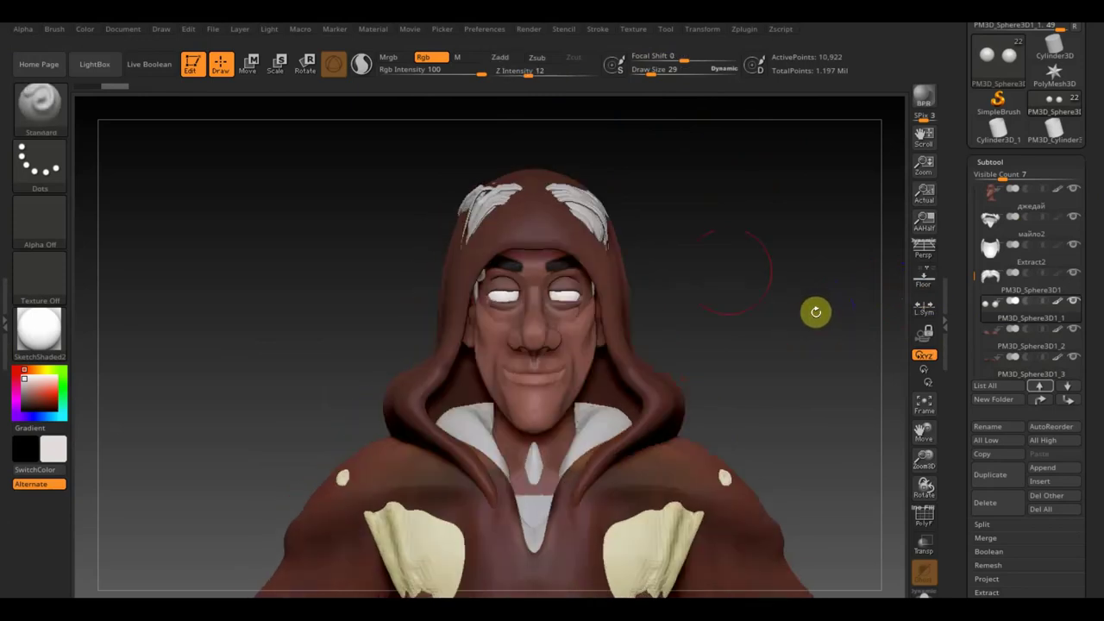
# Hide the Extract16 and Extract6 hood pieces to expose the hair, and select PM3D_Sphere3D1
pyautogui.keyDown('alt'); pyautogui.click(571, 215); pyautogui.keyUp('alt')
pyautogui.moveTo(1033, 333)
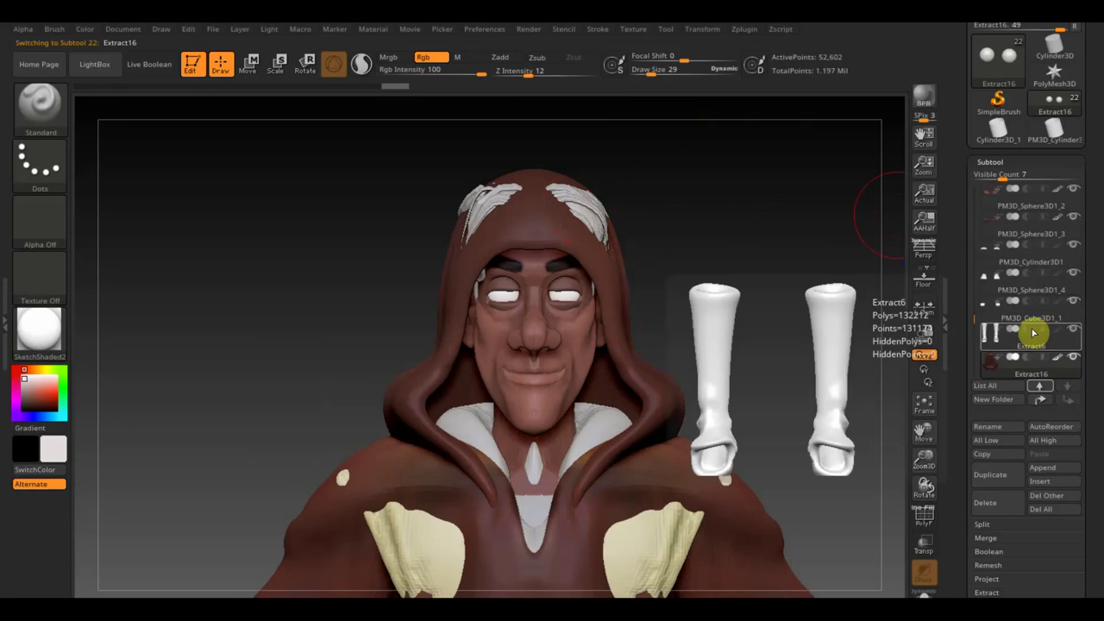
pyautogui.moveTo(845, 387)
pyautogui.keyDown('alt'); pyautogui.mouseDown()
pyautogui.moveTo(809, 230)
pyautogui.moveTo(819, 273)
pyautogui.moveTo(702, 360)
pyautogui.mouseUp(); pyautogui.keyUp('alt')
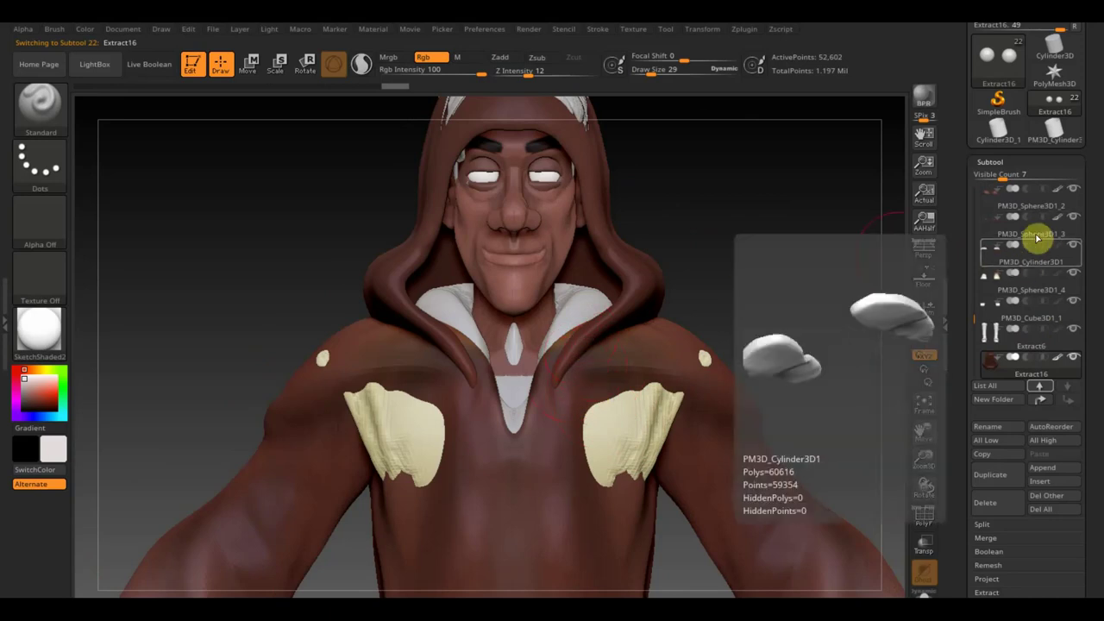
pyautogui.moveTo(1030, 360)
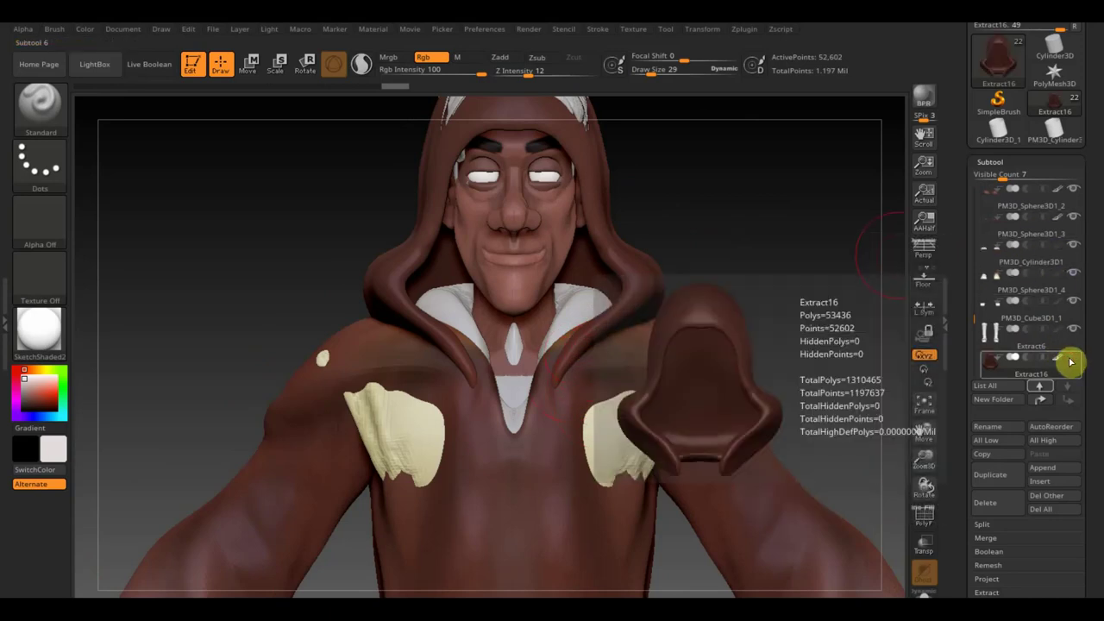
pyautogui.click(1003, 343)
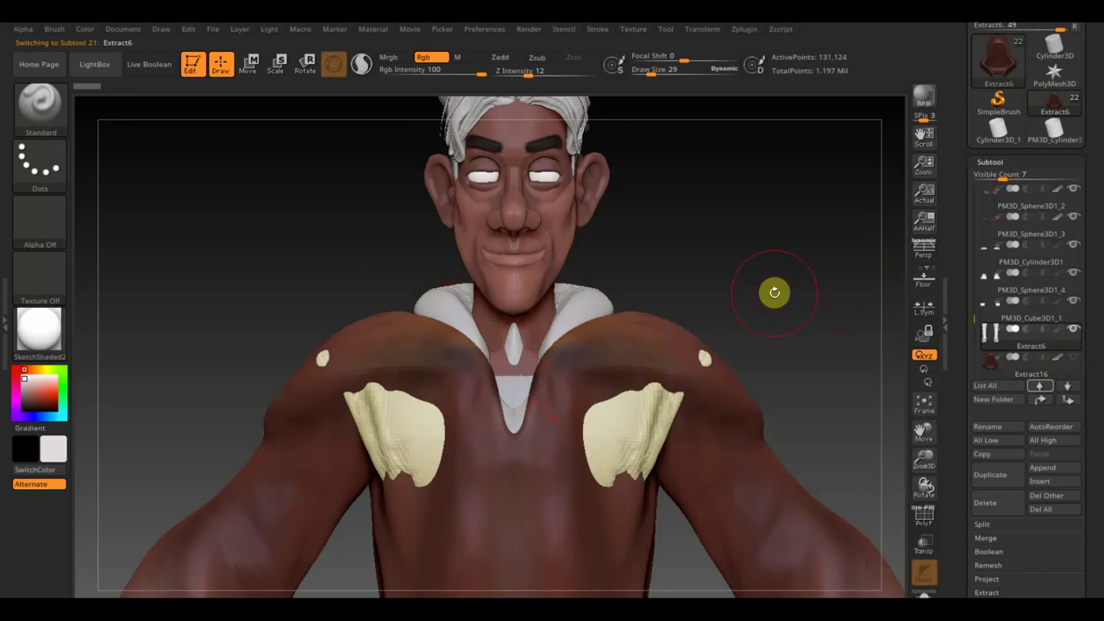
pyautogui.keyDown('alt'); pyautogui.moveTo(776, 242); pyautogui.dragTo(786, 355); pyautogui.keyUp('alt')
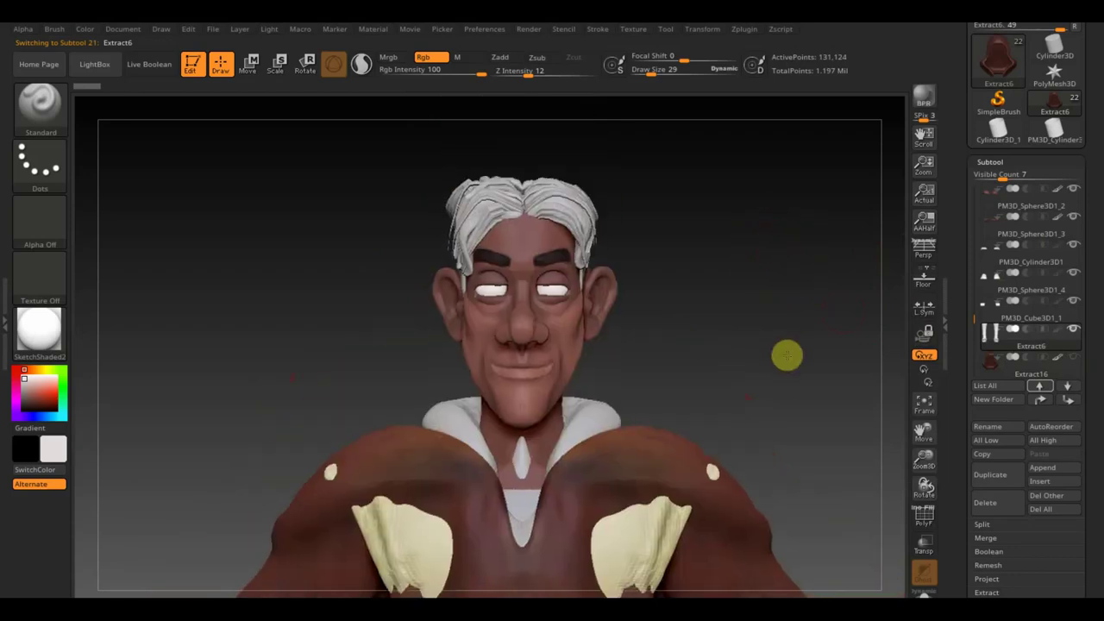
pyautogui.keyDown('alt'); pyautogui.click(569, 226); pyautogui.keyUp('alt')
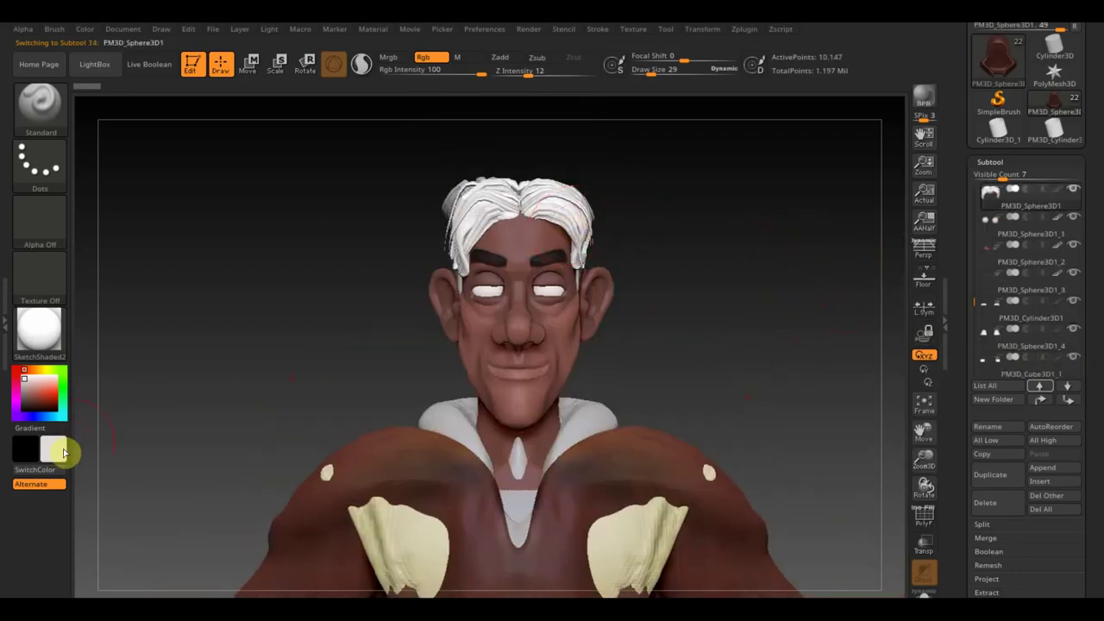
# Pick a dark grey and paint over the white hair on PM3D_Sphere3D1
pyautogui.click(54, 450)
pyautogui.click(47, 500)
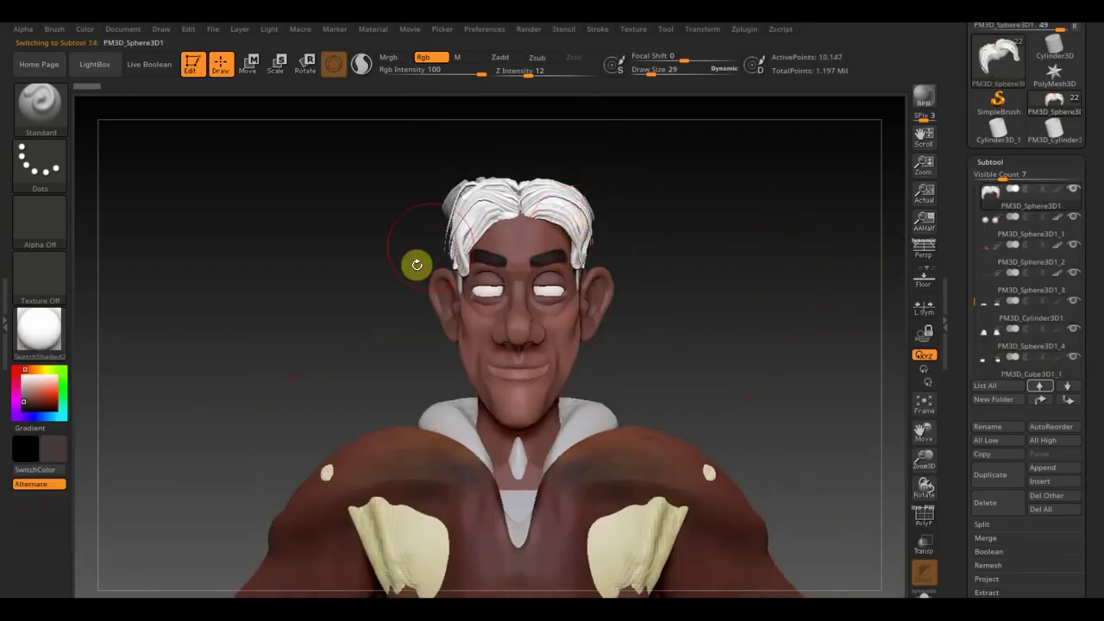
pyautogui.moveTo(414, 263)
pyautogui.mouseDown()
pyautogui.moveTo(505, 217)
pyautogui.moveTo(439, 230)
pyautogui.moveTo(583, 199)
pyautogui.mouseUp()
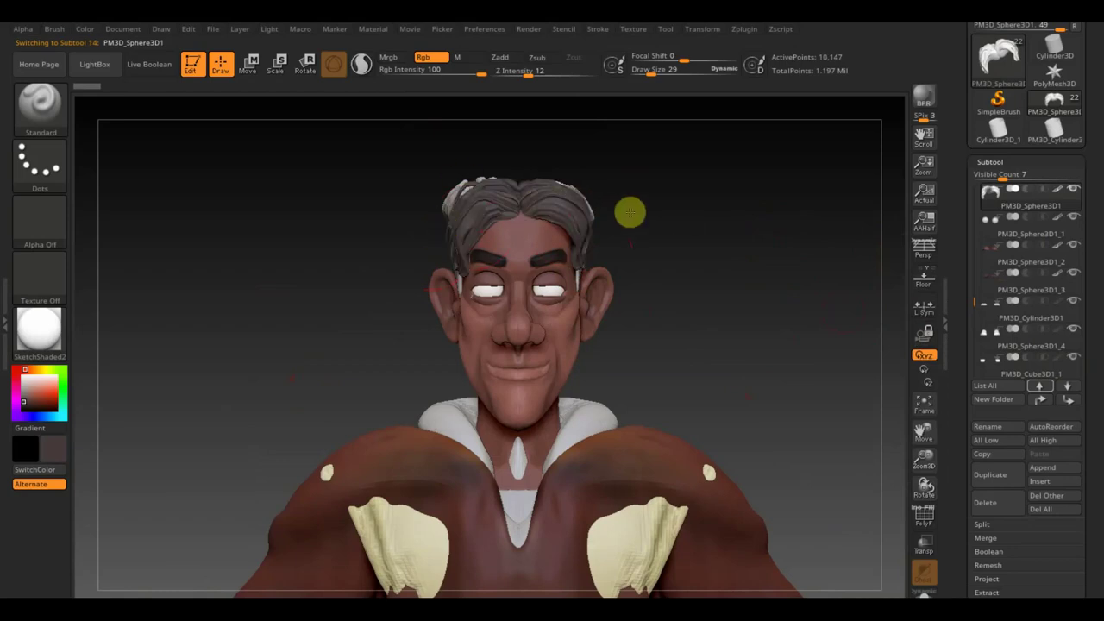
pyautogui.moveTo(656, 243)
pyautogui.mouseDown()
pyautogui.moveTo(767, 245)
pyautogui.moveTo(538, 207)
pyautogui.mouseUp()
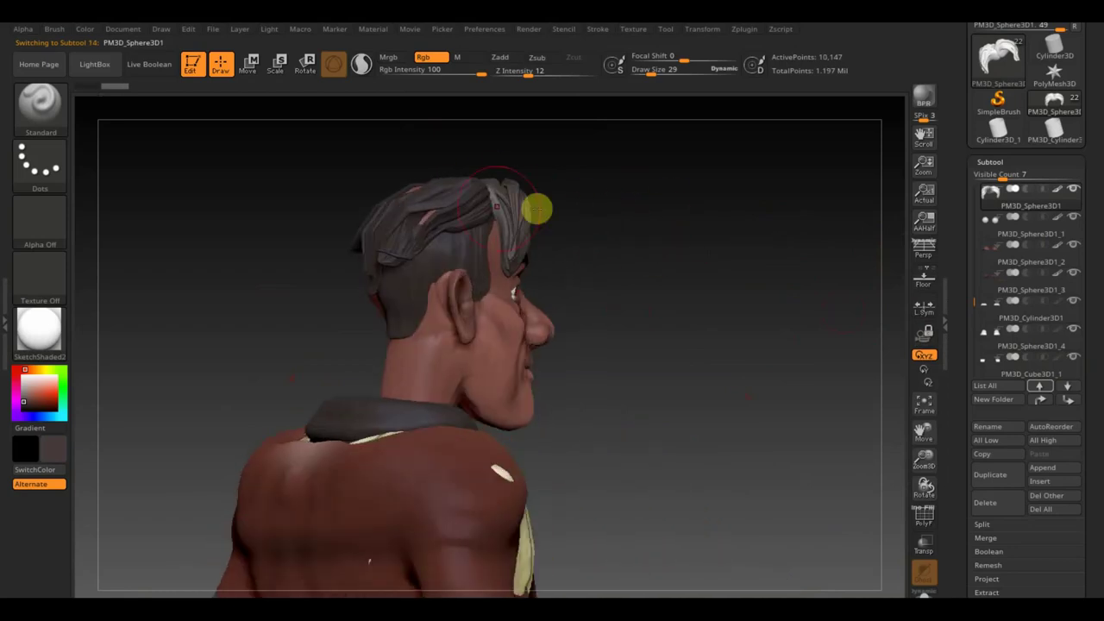
# Paint the майло2 and Extract2 hair pieces in a dark colour
pyautogui.keyDown('alt'); pyautogui.click(390, 238); pyautogui.keyUp('alt')
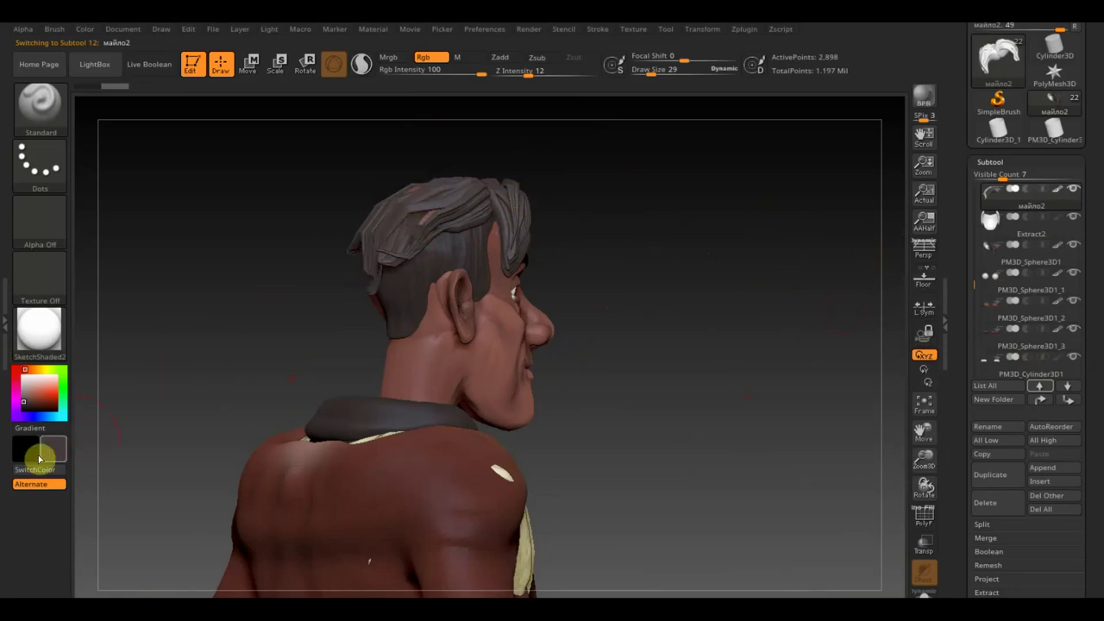
pyautogui.moveTo(39, 458); pyautogui.dragTo(51, 509)
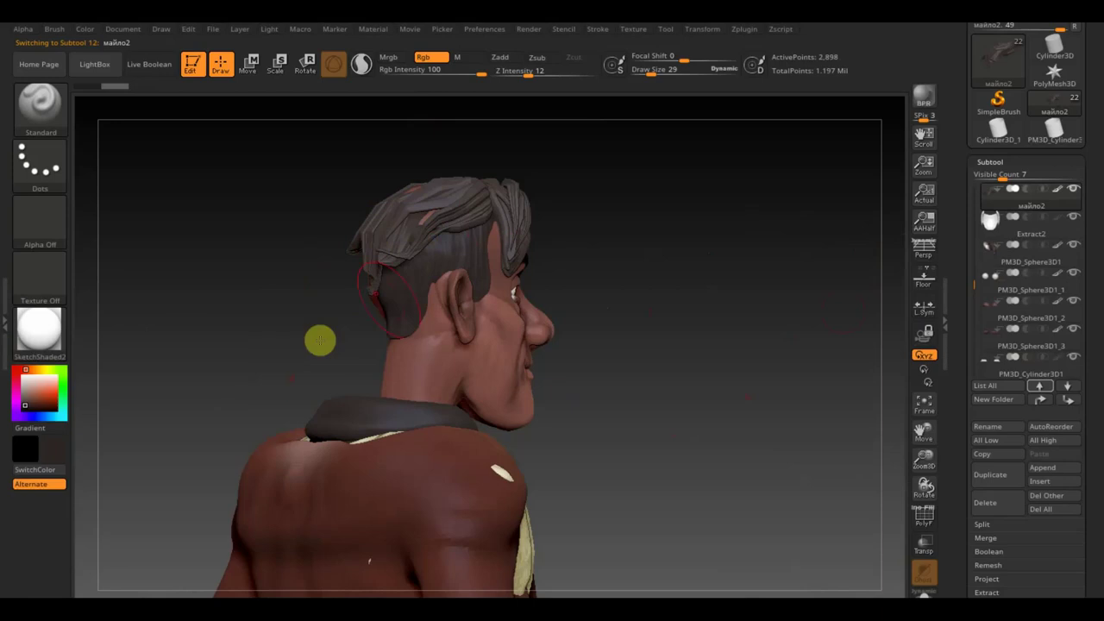
pyautogui.keyDown('alt'); pyautogui.click(396, 301); pyautogui.keyUp('alt')
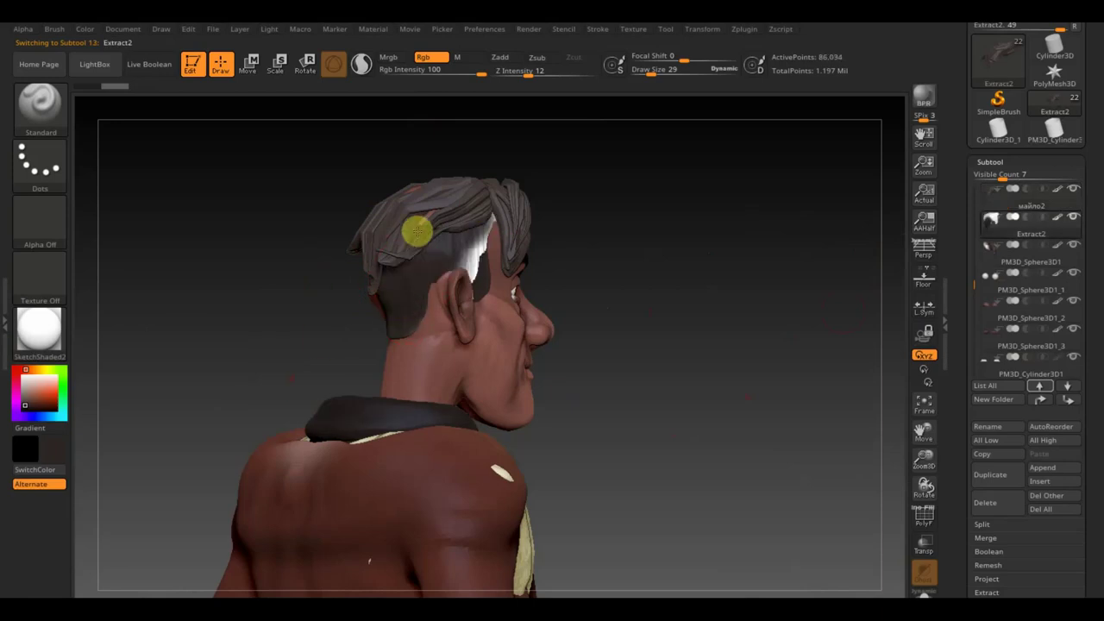
pyautogui.moveTo(437, 325)
pyautogui.mouseDown(button='right')
pyautogui.moveTo(634, 297)
pyautogui.moveTo(584, 293)
pyautogui.mouseUp(button='right')
pyautogui.moveTo(589, 239); pyautogui.dragTo(530, 250, button='right')
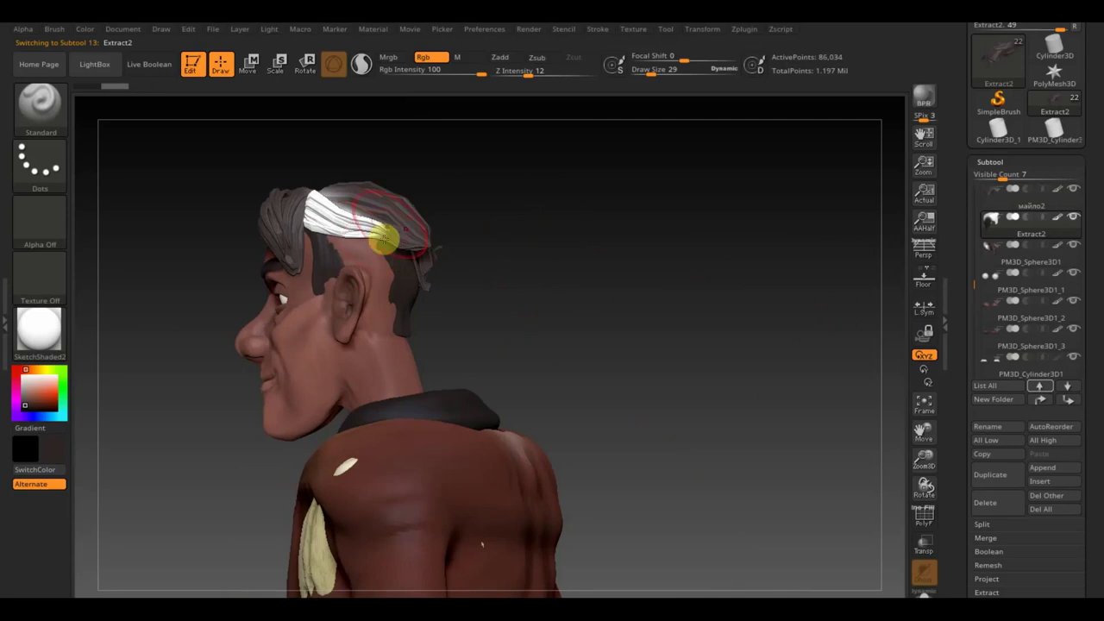
pyautogui.moveTo(384, 239); pyautogui.dragTo(401, 215)
pyautogui.keyDown('alt'); pyautogui.click(402, 216); pyautogui.keyUp('alt')
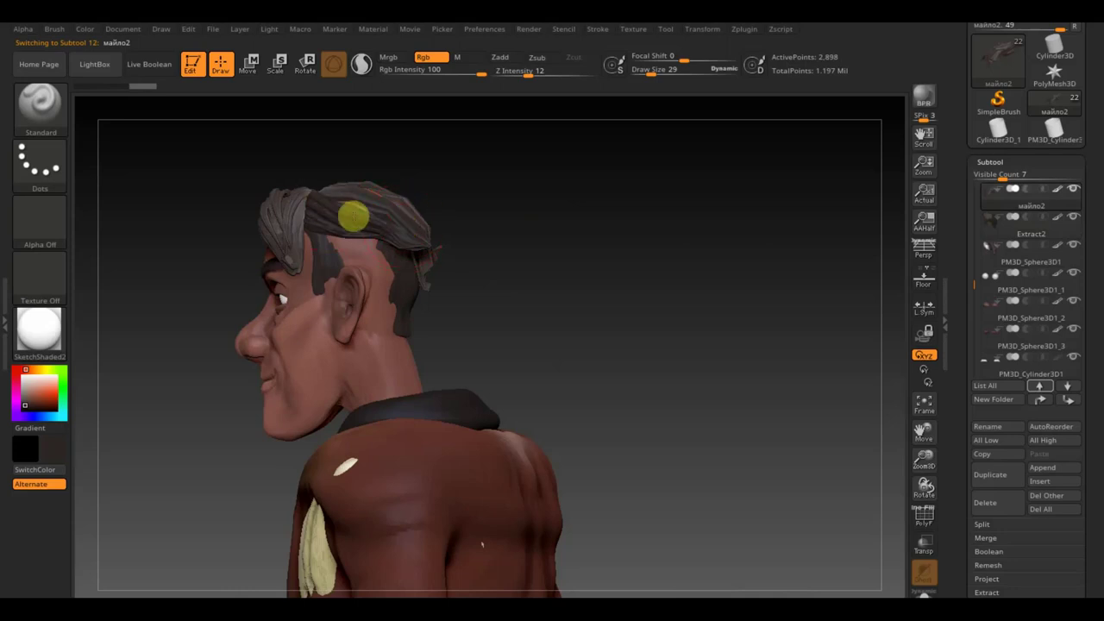
# Paint dark grey over the reddish top hair strands, swapping main and secondary colours
pyautogui.moveTo(353, 217); pyautogui.dragTo(388, 214)
pyautogui.moveTo(388, 214)
pyautogui.mouseDown(button='right')
pyautogui.moveTo(503, 249)
pyautogui.moveTo(423, 222)
pyautogui.mouseUp(button='right')
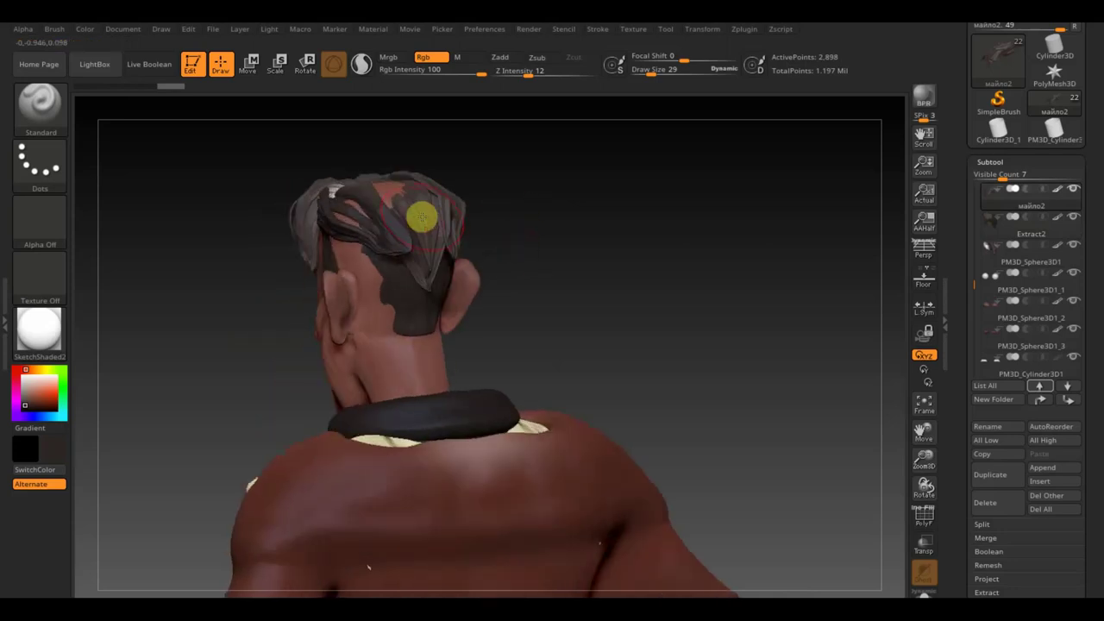
pyautogui.press('v')
pyautogui.moveTo(431, 201); pyautogui.dragTo(387, 207)
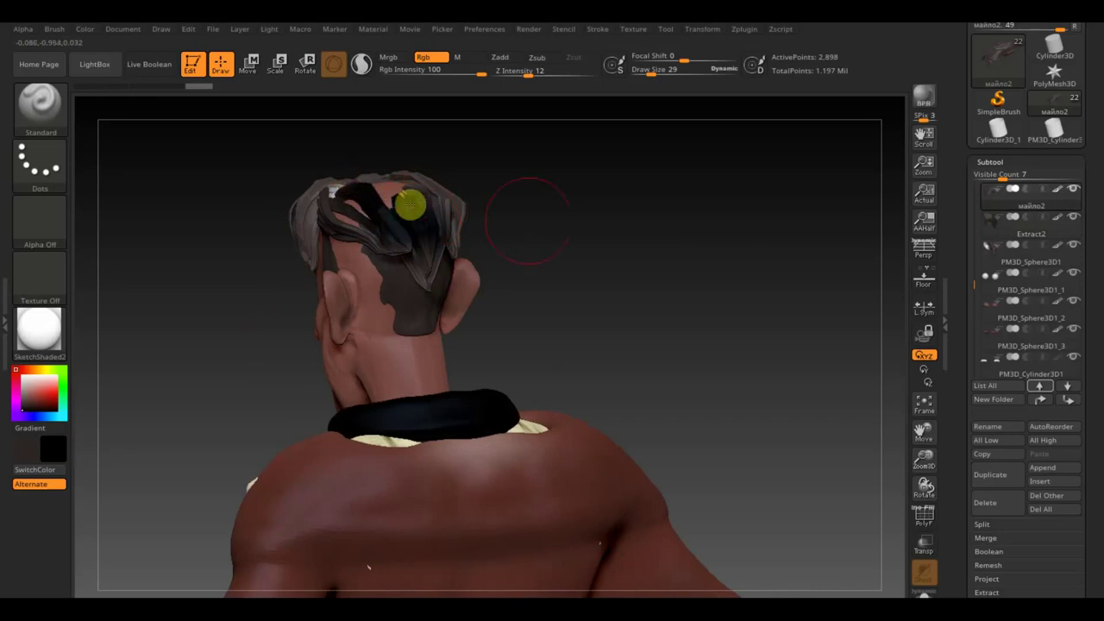
pyautogui.press('shift')
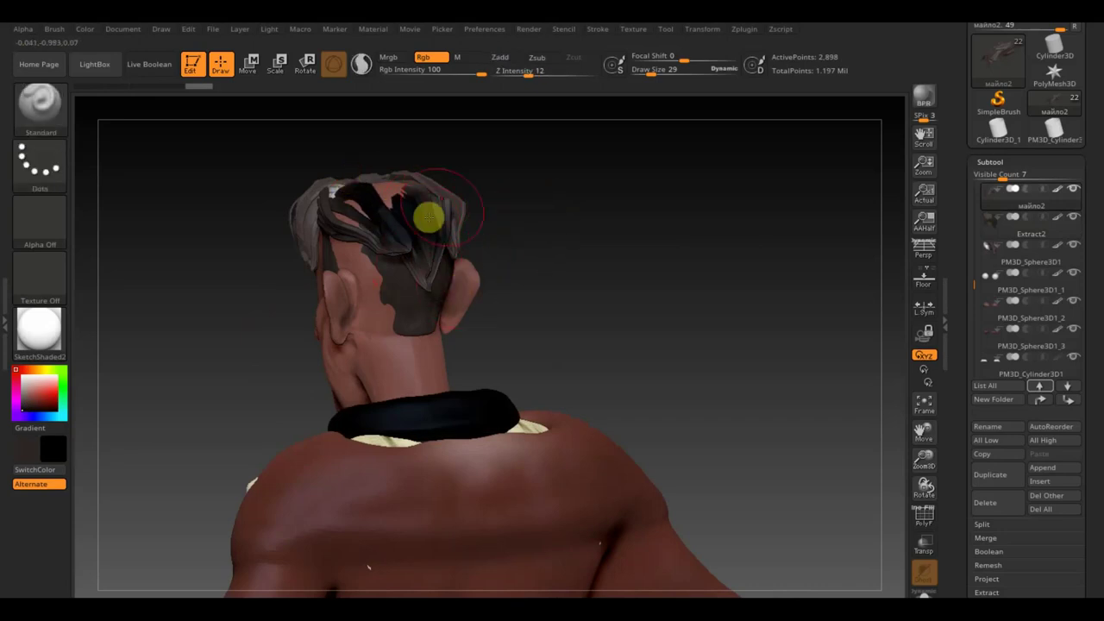
pyautogui.press('c')
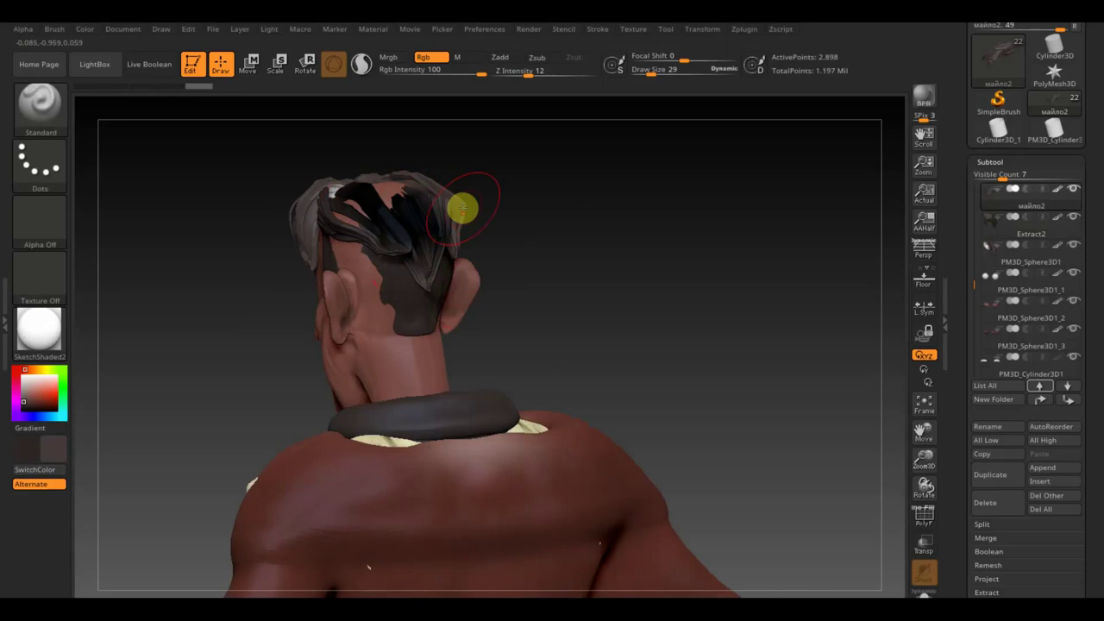
pyautogui.moveTo(462, 210)
pyautogui.mouseDown()
pyautogui.moveTo(444, 224)
pyautogui.moveTo(387, 182)
pyautogui.moveTo(340, 197)
pyautogui.moveTo(346, 214)
pyautogui.mouseUp()
# Check the head from the side and front, then make Extract2 the active subtool
pyautogui.moveTo(603, 223)
pyautogui.mouseDown()
pyautogui.moveTo(608, 298)
pyautogui.moveTo(428, 197)
pyautogui.mouseUp()
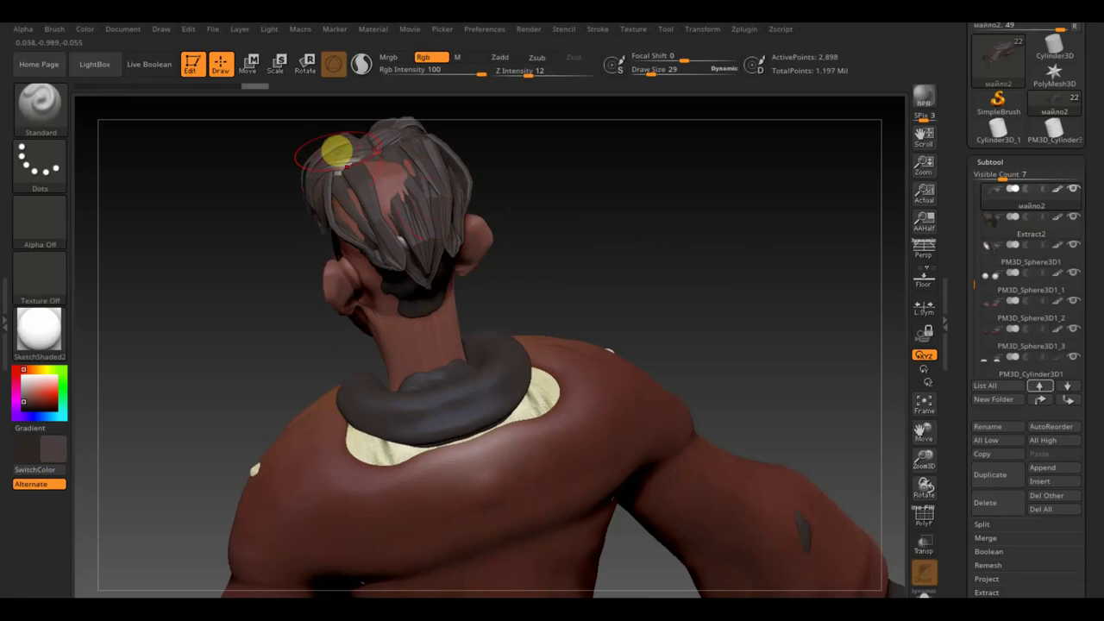
pyautogui.press('space')
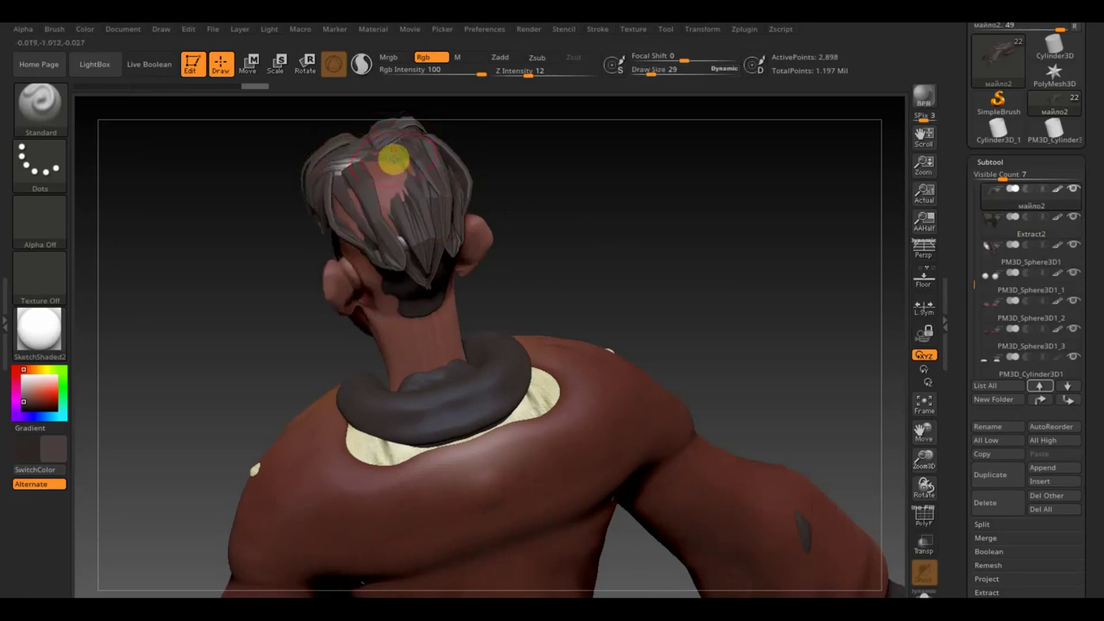
pyautogui.keyDown('alt'); pyautogui.click(355, 153); pyautogui.keyUp('alt')
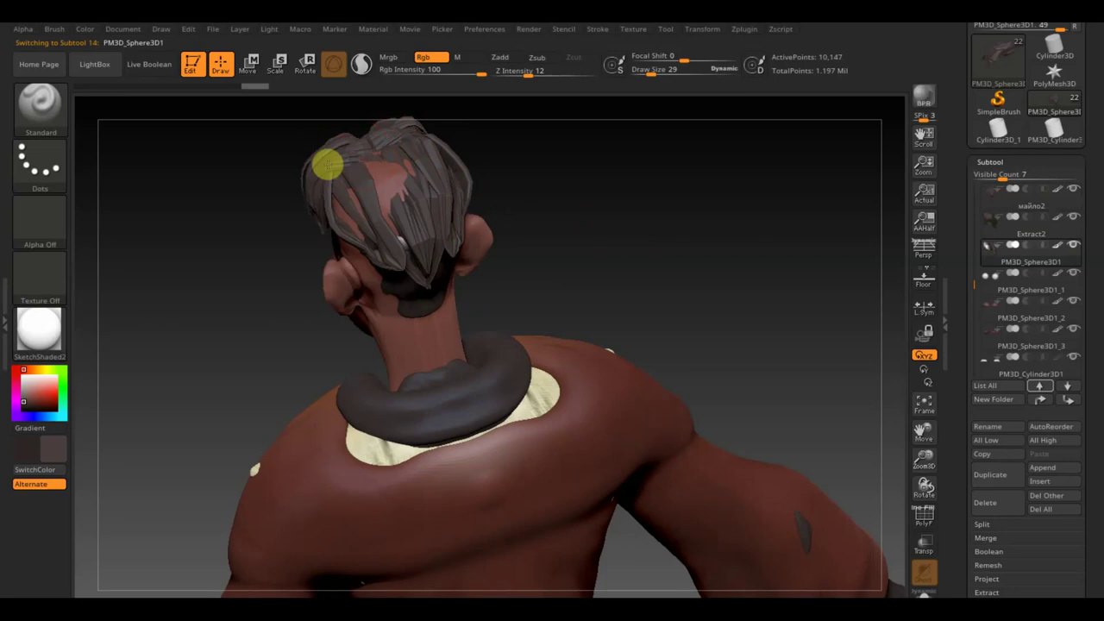
pyautogui.moveTo(419, 148)
pyautogui.mouseDown()
pyautogui.moveTo(542, 192)
pyautogui.moveTo(564, 153)
pyautogui.mouseUp()
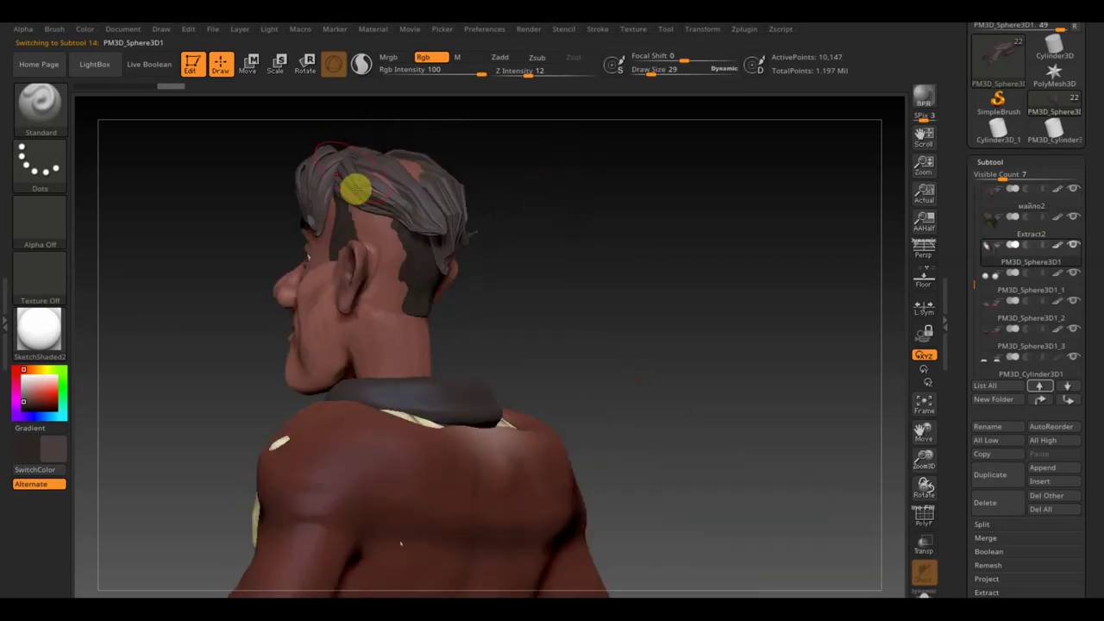
pyautogui.moveTo(512, 251)
pyautogui.mouseDown()
pyautogui.moveTo(653, 254)
pyautogui.moveTo(515, 258)
pyautogui.mouseUp()
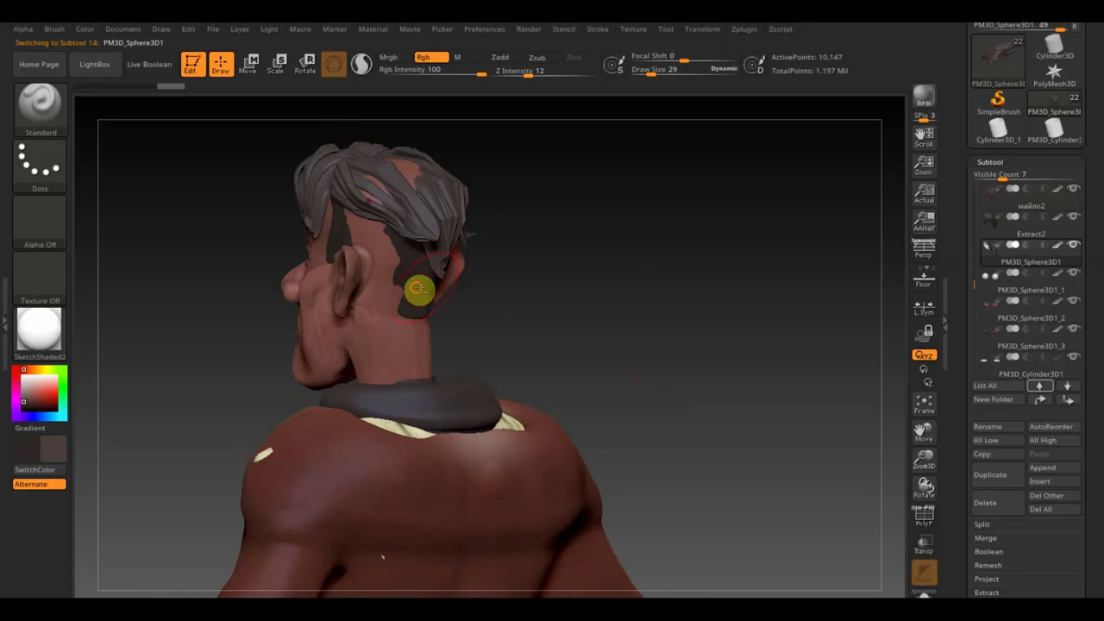
pyautogui.keyDown('alt'); pyautogui.click(416, 288); pyautogui.keyUp('alt')
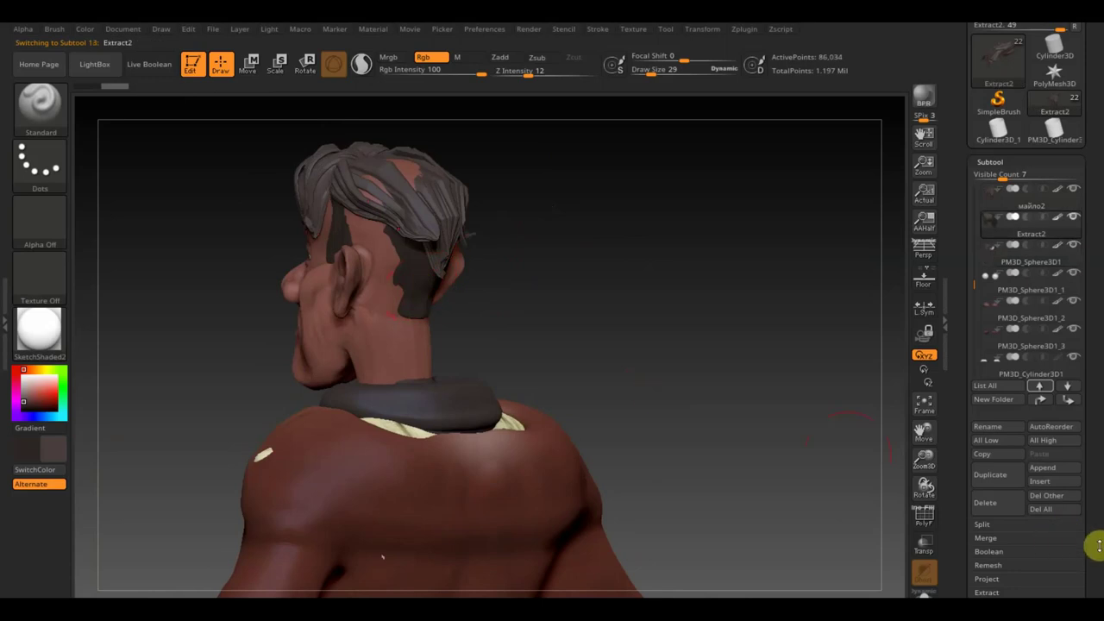
pyautogui.scroll(-5, 1095, 545)
# Apply Geometry > Modify Topology > Mirror And Weld to mirror the head's paint and shape
pyautogui.click(1005, 479)
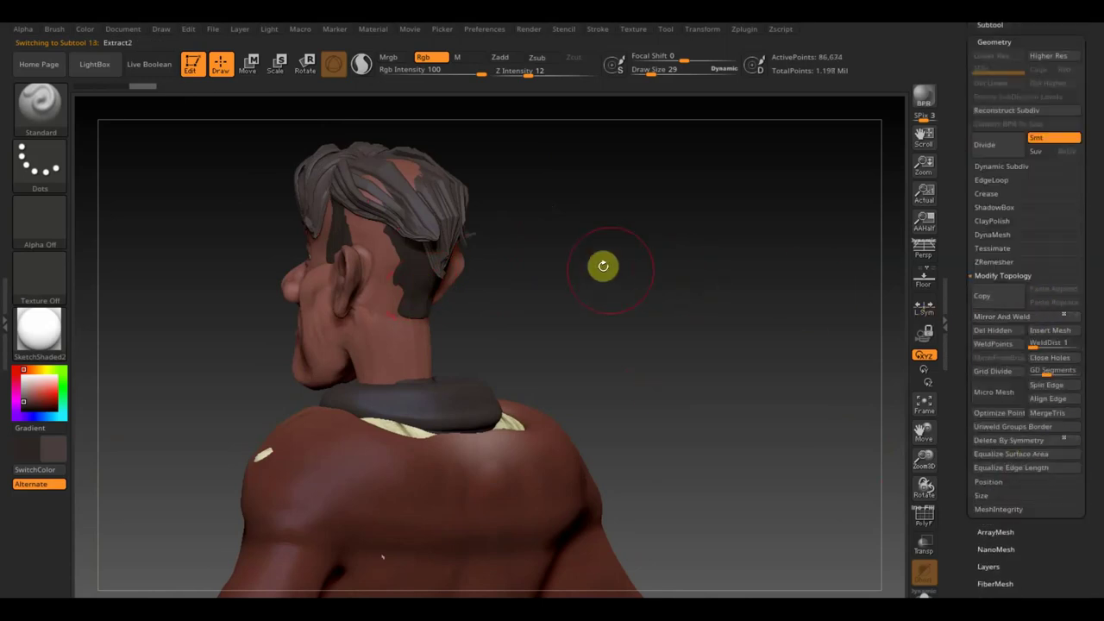
pyautogui.moveTo(604, 264); pyautogui.dragTo(593, 281)
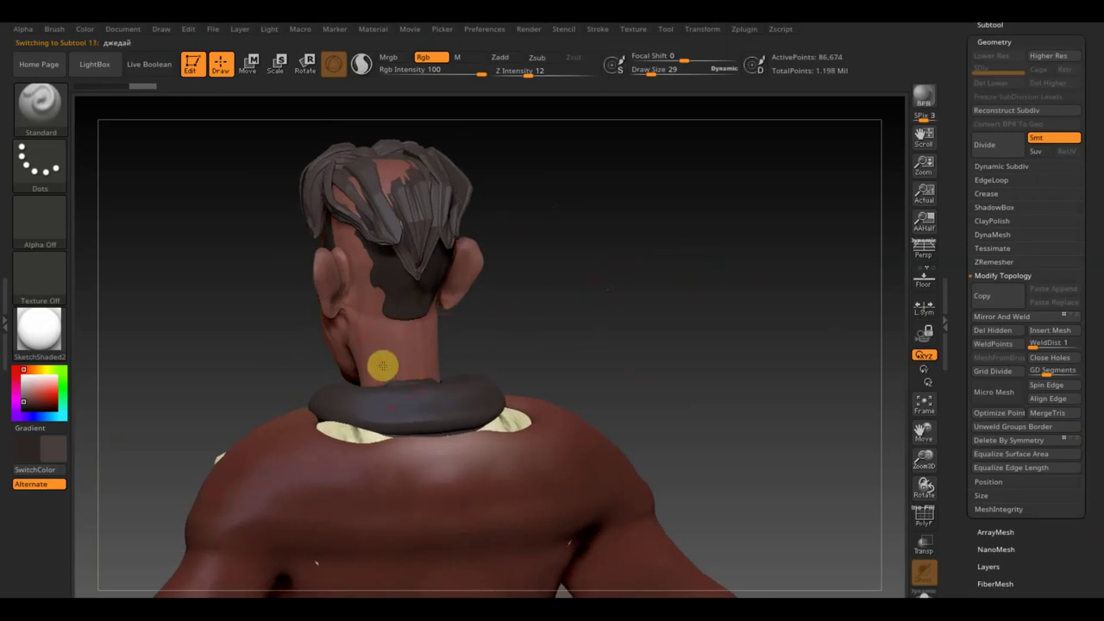
pyautogui.click(1012, 317)
pyautogui.moveTo(750, 374)
pyautogui.mouseDown()
pyautogui.moveTo(803, 370)
pyautogui.moveTo(745, 342)
pyautogui.mouseUp()
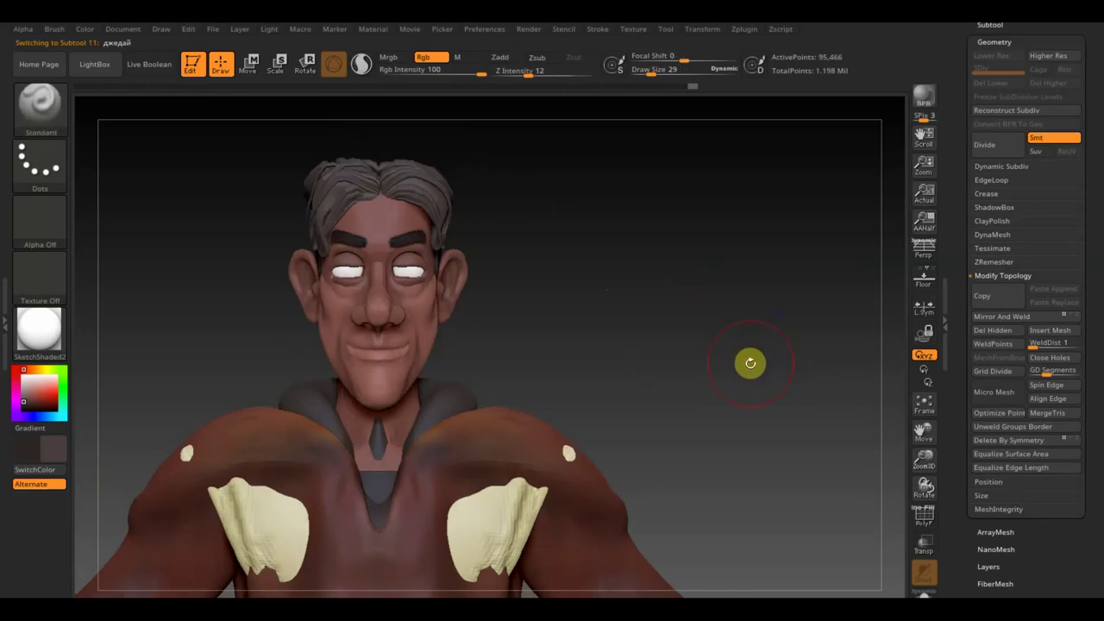
# Nudge the head mesh slightly along X with the Transpose Move gizmo
pyautogui.press('ctrl')
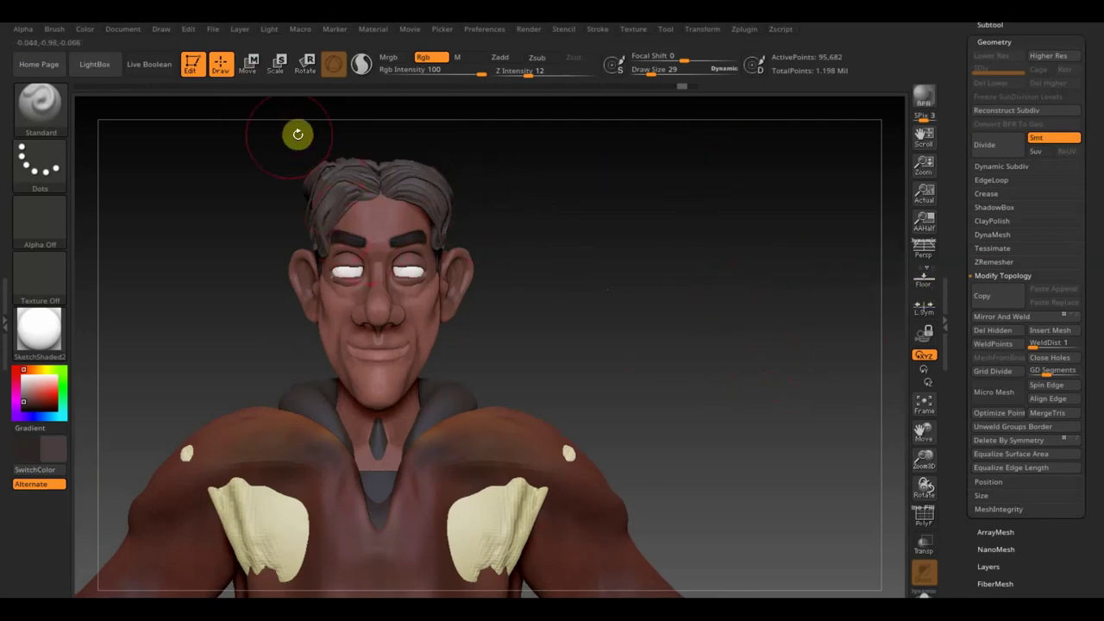
pyautogui.click(251, 68)
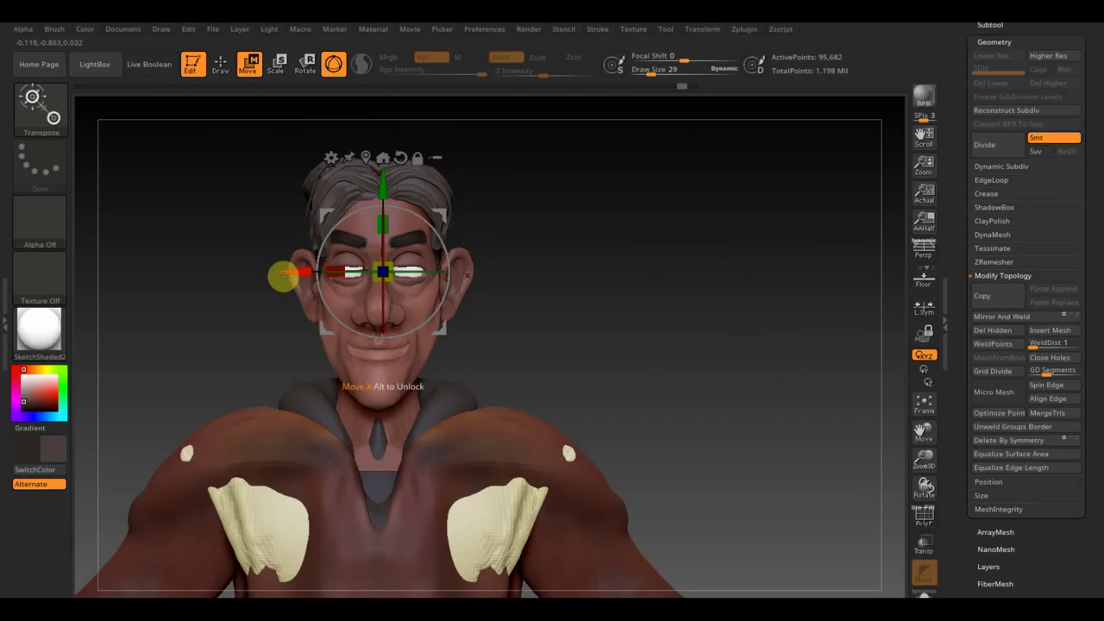
pyautogui.moveTo(293, 273); pyautogui.dragTo(313, 269)
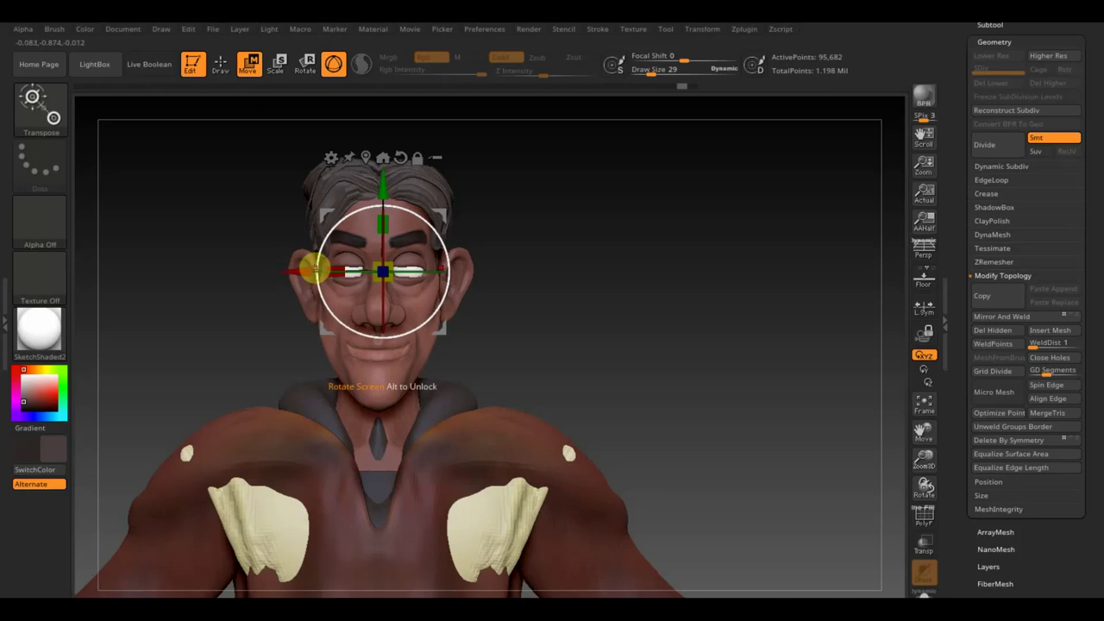
pyautogui.hotkey('shift', 'z')
pyautogui.press('z')
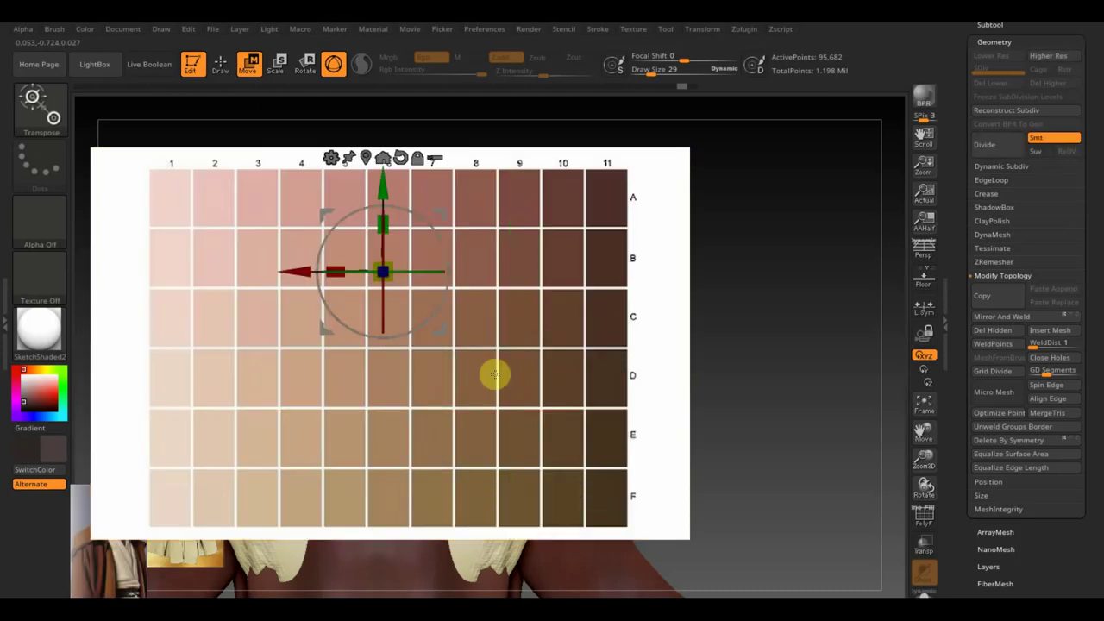
pyautogui.hotkey('shift', 'z')
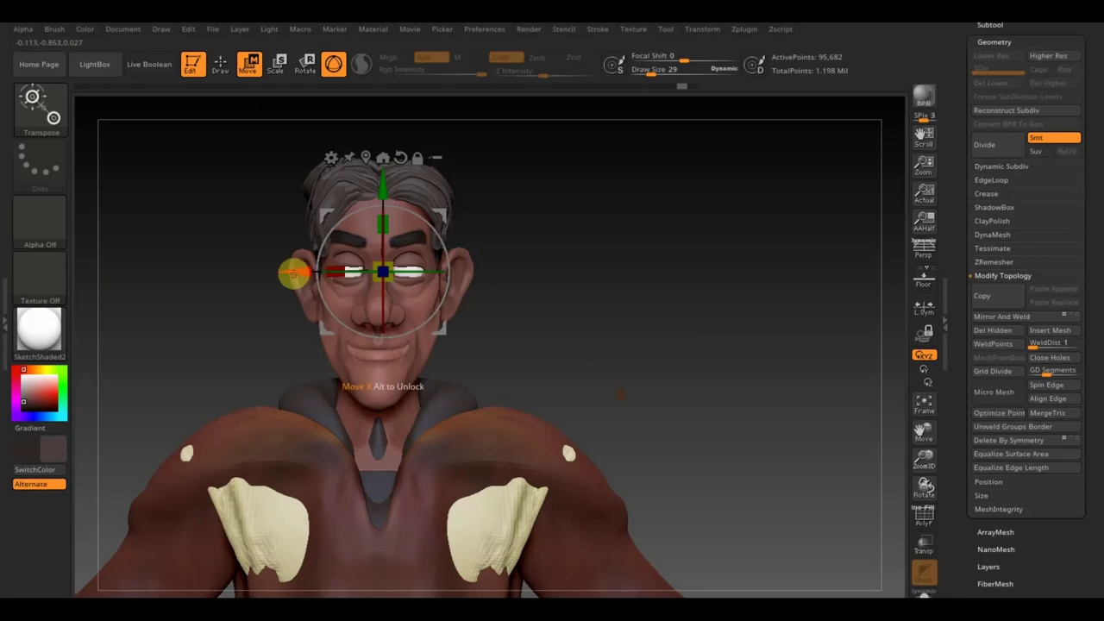
pyautogui.moveTo(295, 272); pyautogui.dragTo(294, 272)
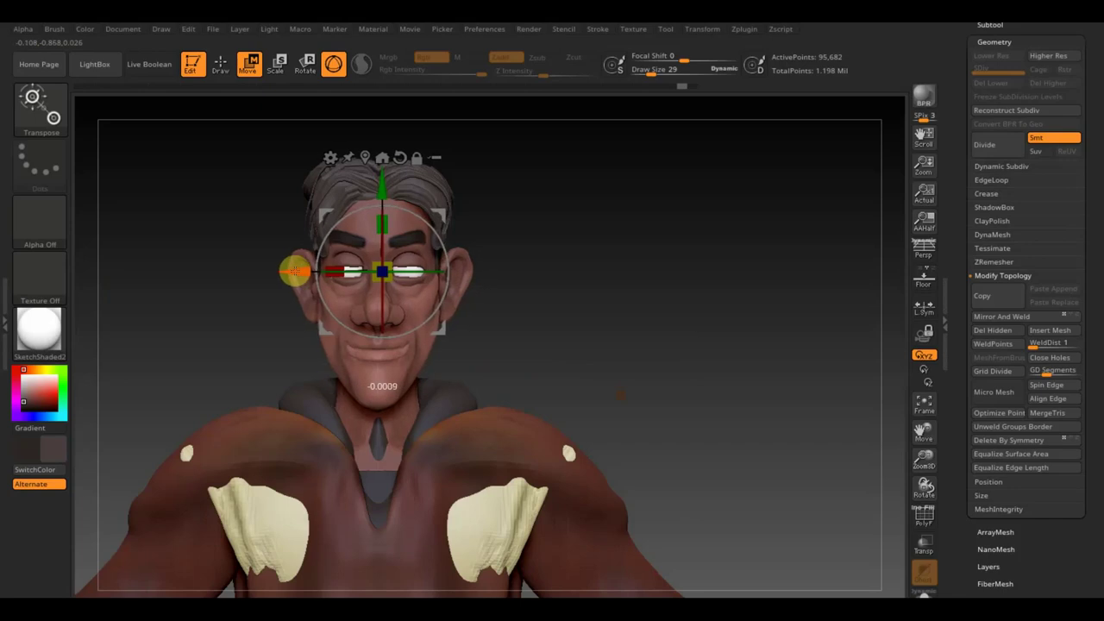
# Mirror And Weld again, then fine-tune the eyes' position along X
pyautogui.click(1031, 316)
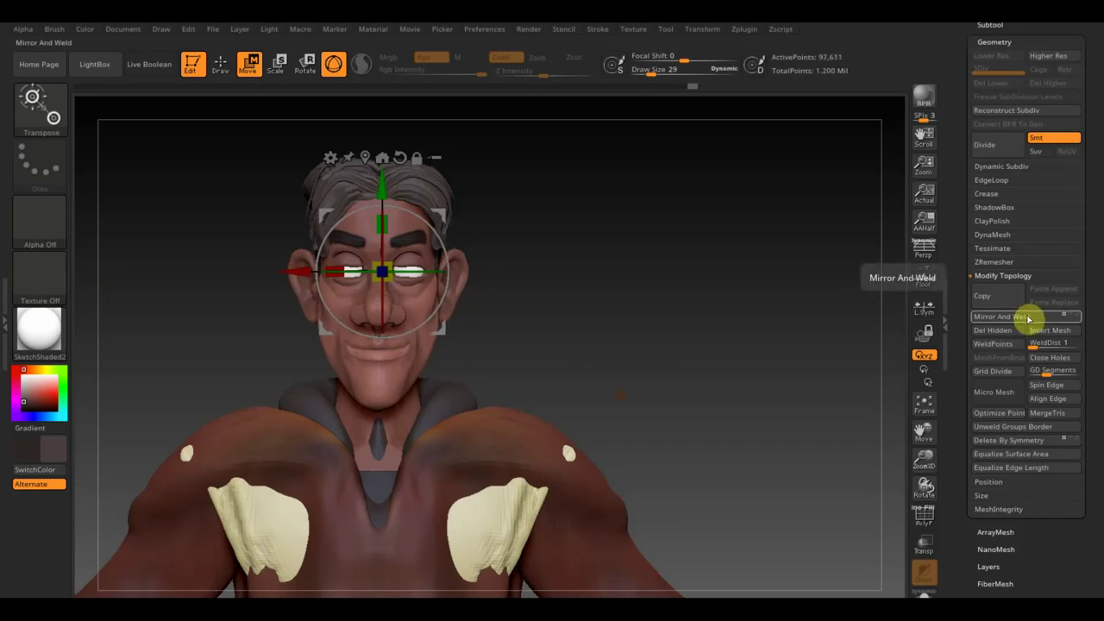
pyautogui.moveTo(721, 316); pyautogui.dragTo(696, 308)
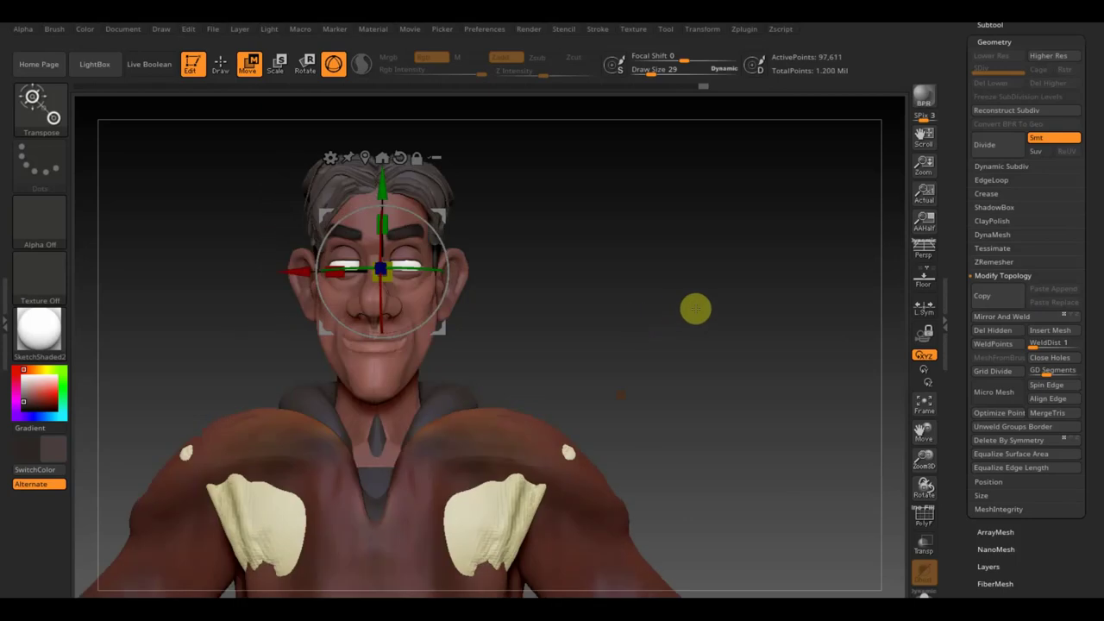
pyautogui.moveTo(698, 308); pyautogui.dragTo(702, 316)
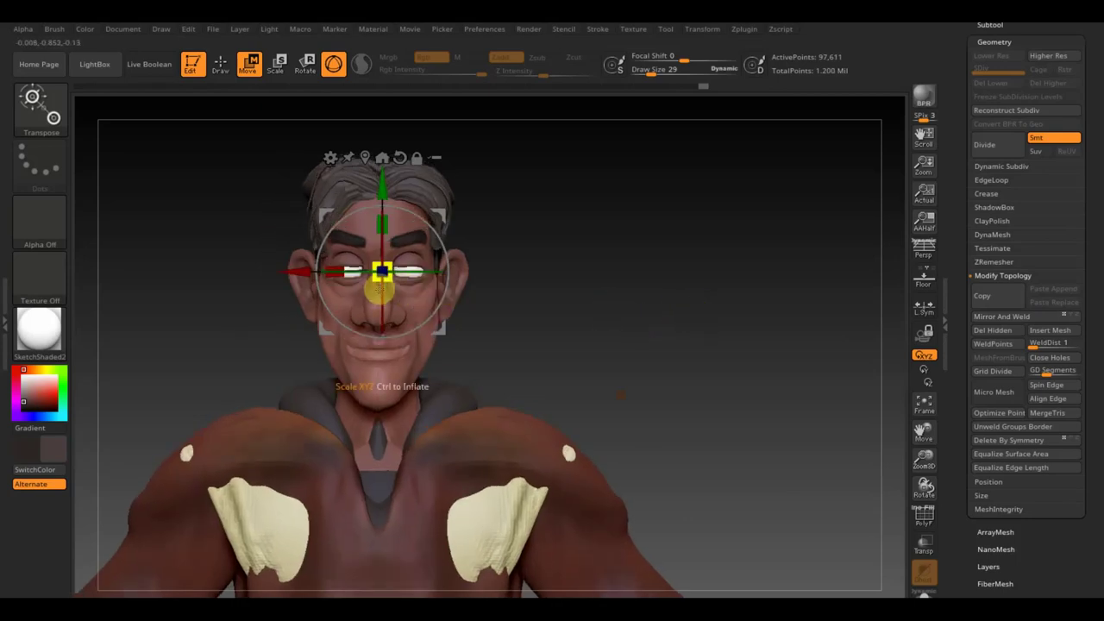
pyautogui.moveTo(301, 270); pyautogui.dragTo(304, 270)
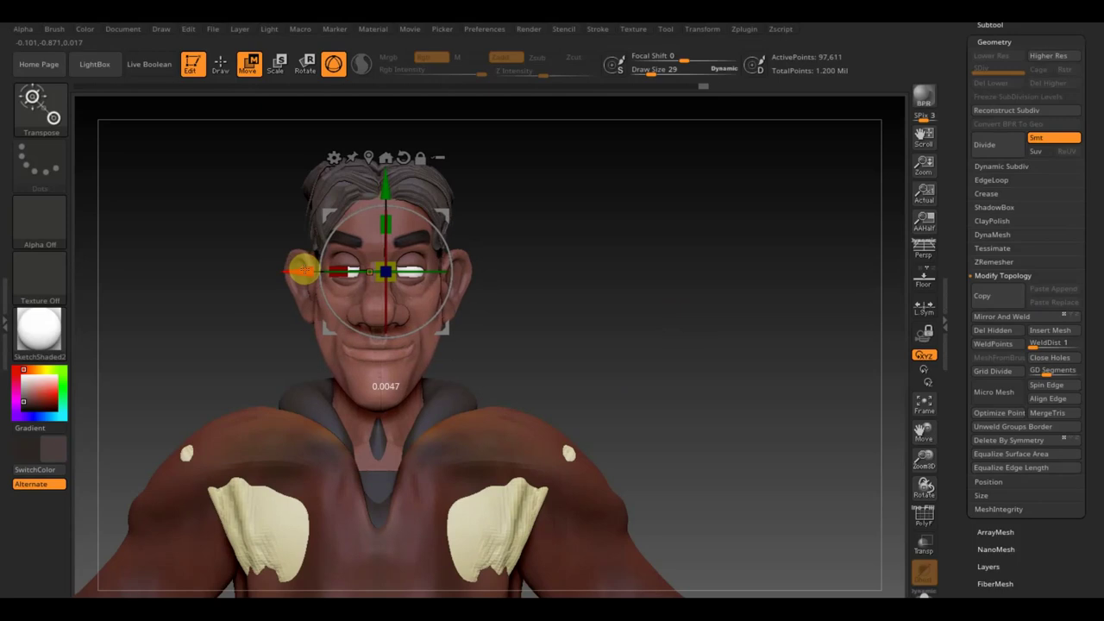
pyautogui.moveTo(300, 269); pyautogui.dragTo(295, 272)
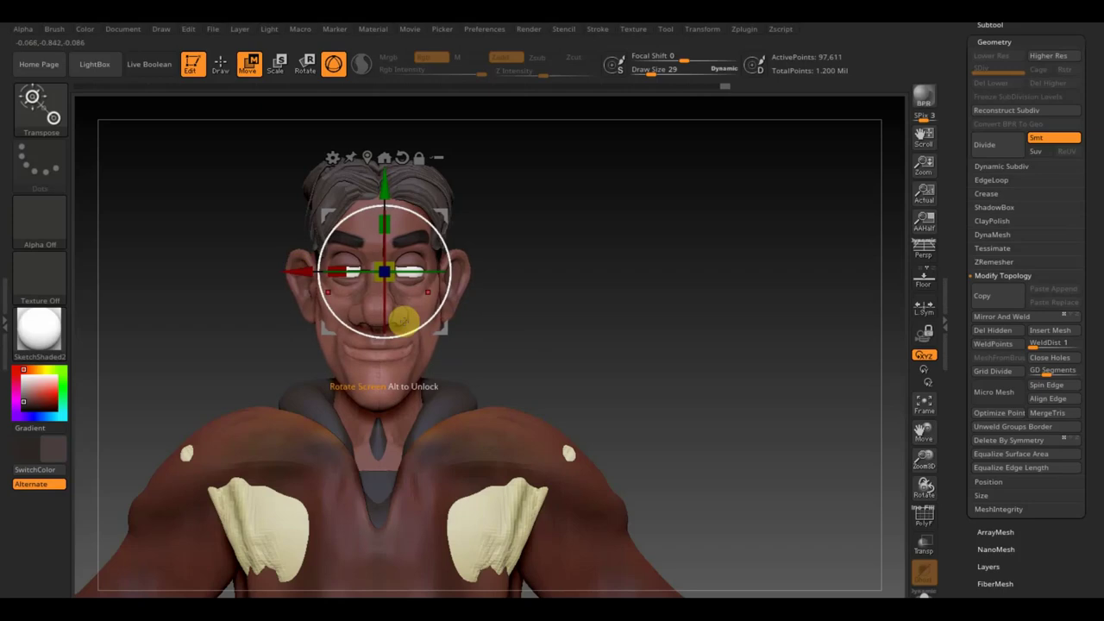
pyautogui.moveTo(518, 350); pyautogui.dragTo(650, 367)
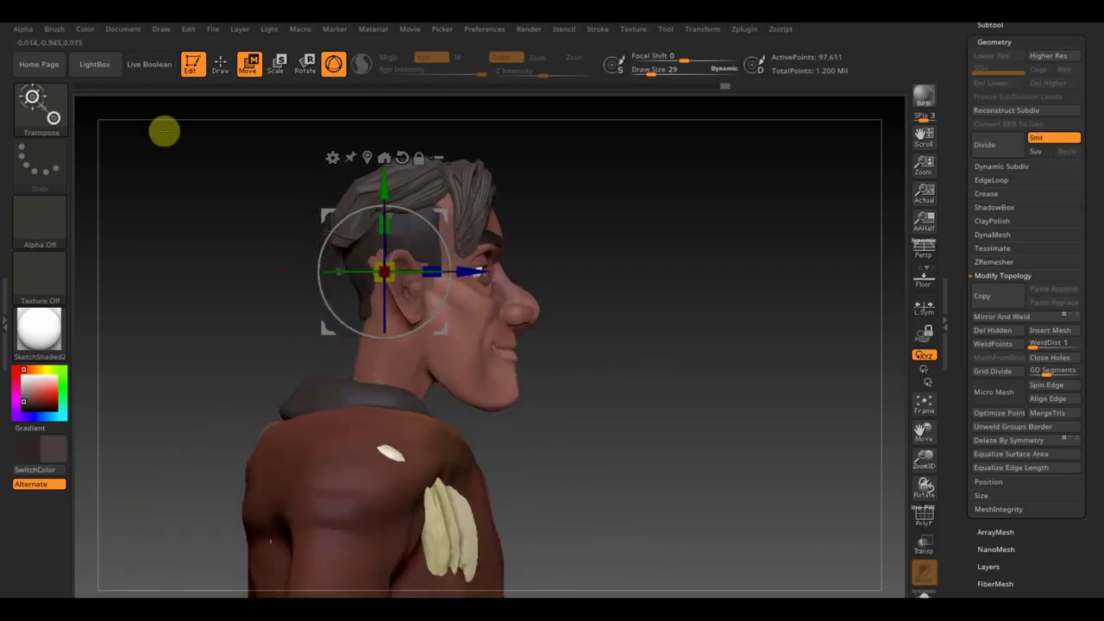
# Switch to the Move Topological brush
pyautogui.press('q')
pyautogui.click(52, 114)
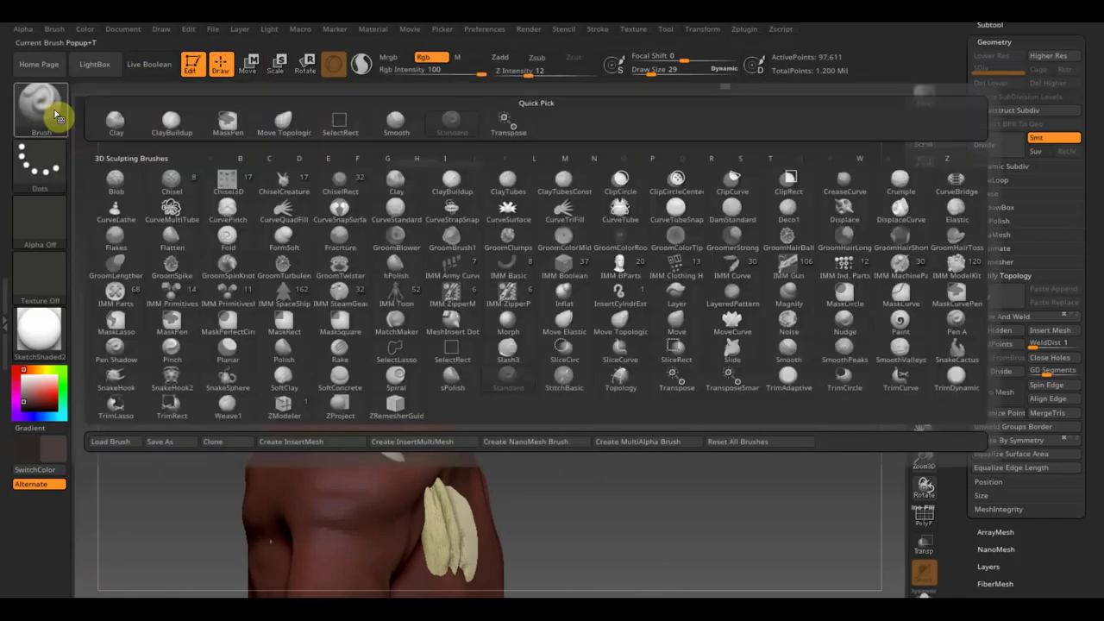
pyautogui.click(276, 127)
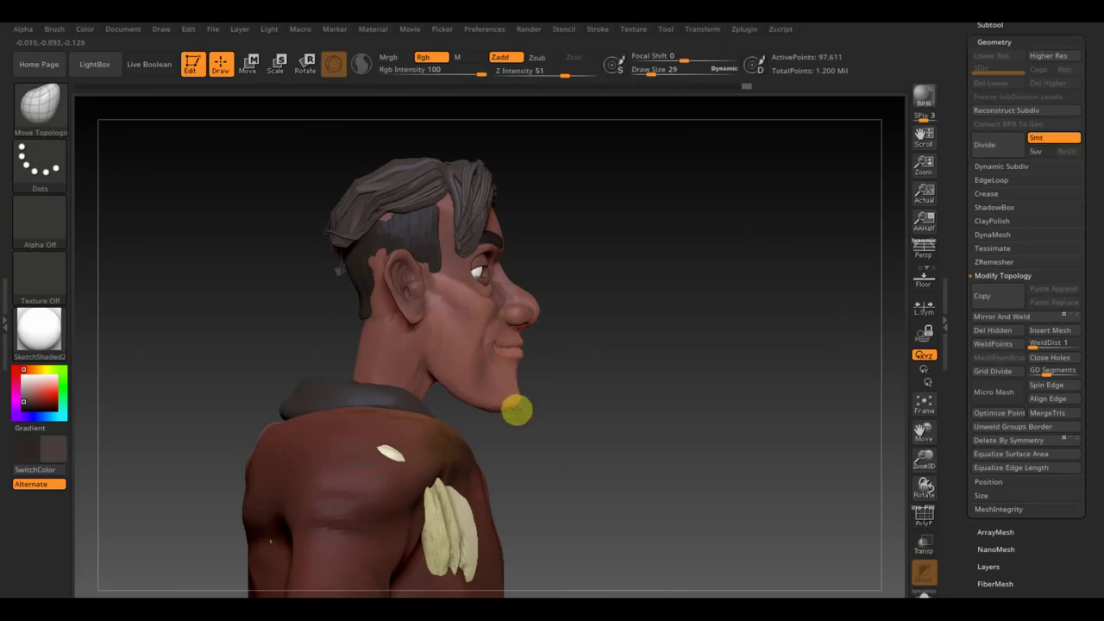
# Push the area near the right ear and jaw, then view the whole robed figure
pyautogui.moveTo(520, 413)
pyautogui.mouseDown()
pyautogui.moveTo(547, 419)
pyautogui.moveTo(525, 401)
pyautogui.mouseUp()
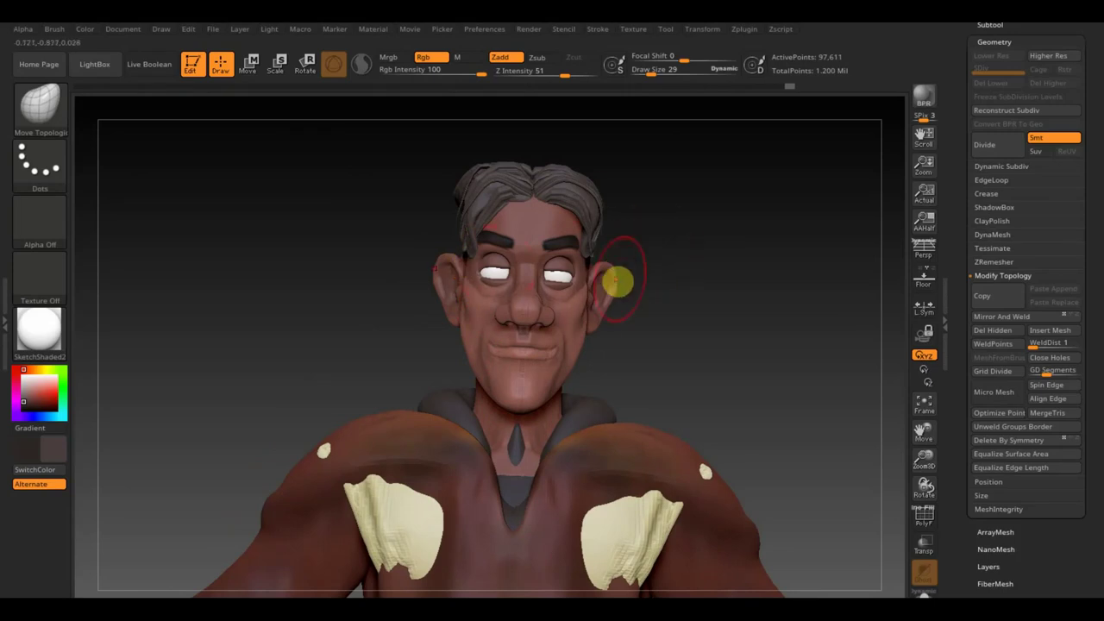
pyautogui.moveTo(594, 294)
pyautogui.mouseDown()
pyautogui.moveTo(636, 347)
pyautogui.moveTo(588, 294)
pyautogui.mouseUp()
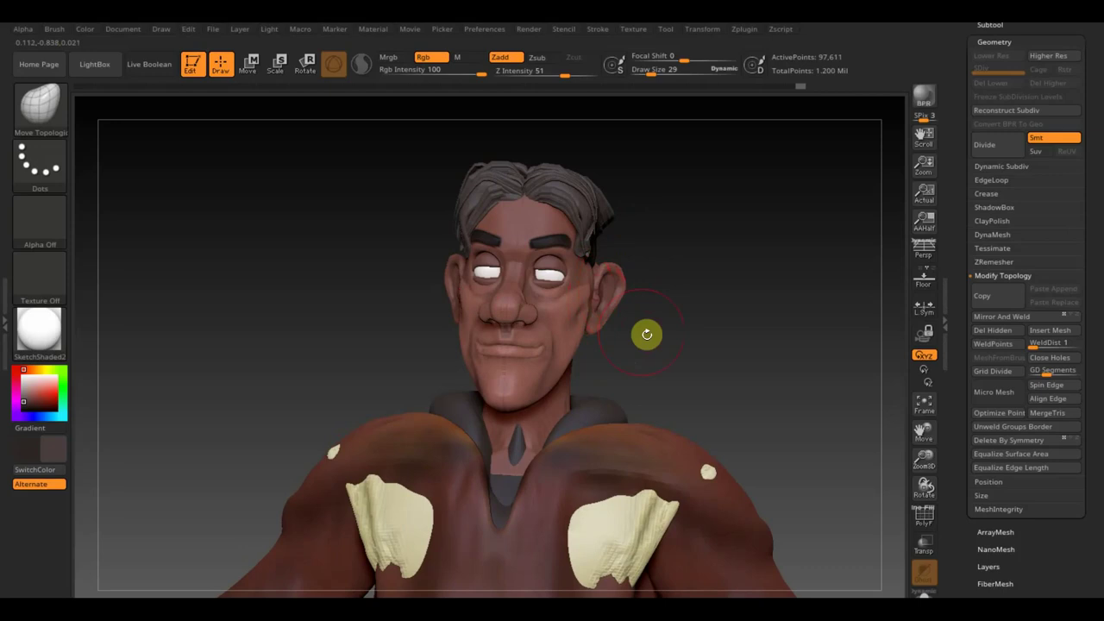
pyautogui.moveTo(645, 333)
pyautogui.mouseDown()
pyautogui.moveTo(677, 332)
pyautogui.moveTo(488, 337)
pyautogui.moveTo(608, 360)
pyautogui.moveTo(586, 348)
pyautogui.moveTo(649, 351)
pyautogui.moveTo(581, 352)
pyautogui.moveTo(586, 363)
pyautogui.mouseUp()
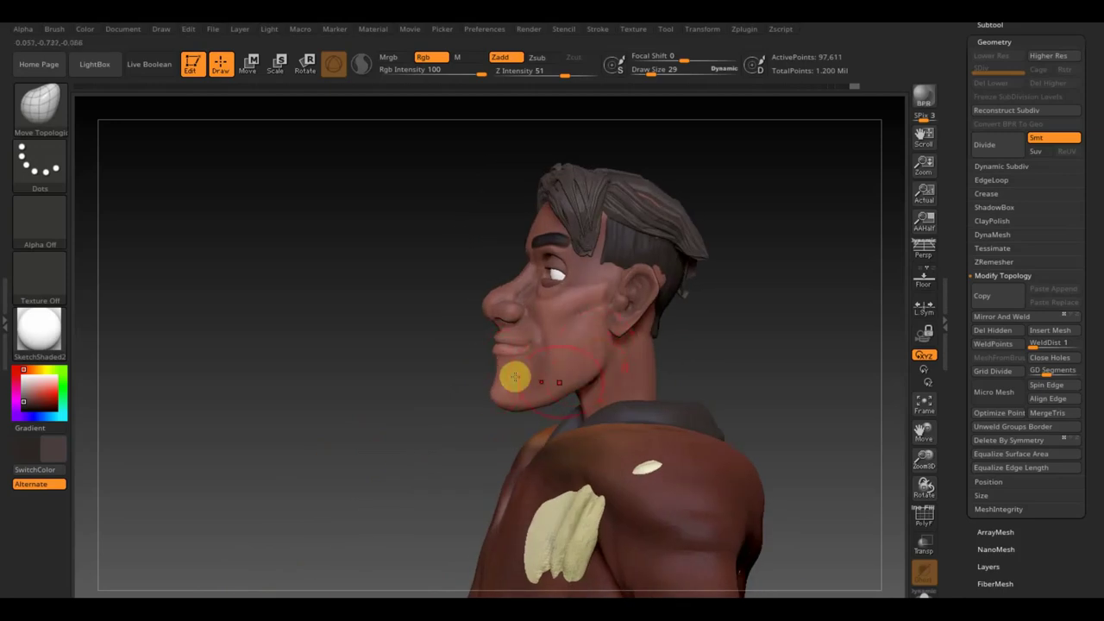
pyautogui.moveTo(387, 355)
pyautogui.mouseDown()
pyautogui.moveTo(562, 364)
pyautogui.moveTo(716, 328)
pyautogui.moveTo(717, 348)
pyautogui.moveTo(626, 232)
pyautogui.moveTo(665, 284)
pyautogui.moveTo(638, 281)
pyautogui.mouseUp()
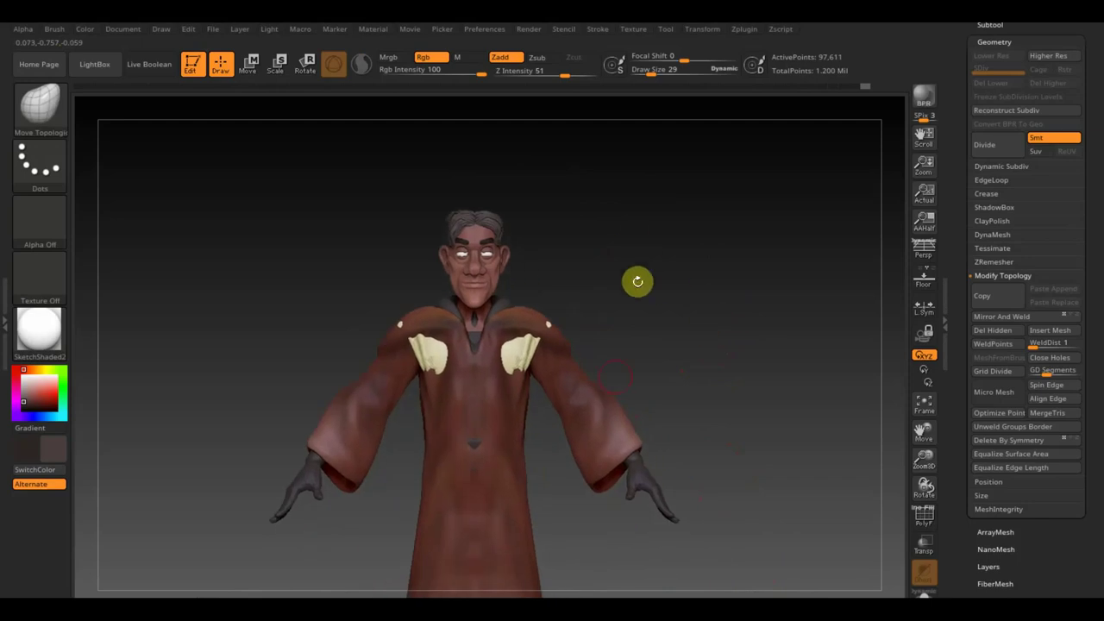
pyautogui.moveTo(658, 350); pyautogui.dragTo(721, 361)
# Raise the brush Draw Size from 58 to 89 and orbit around the robe to inspect it
pyautogui.press('b')
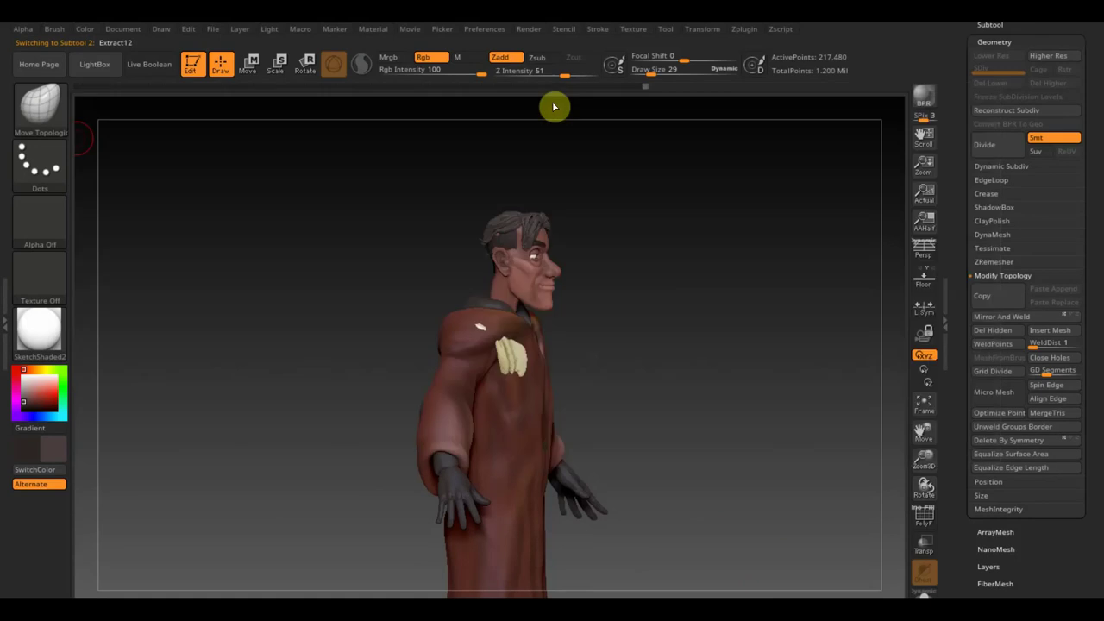
pyautogui.moveTo(664, 70); pyautogui.dragTo(661, 69)
pyautogui.moveTo(690, 190); pyautogui.dragTo(722, 273)
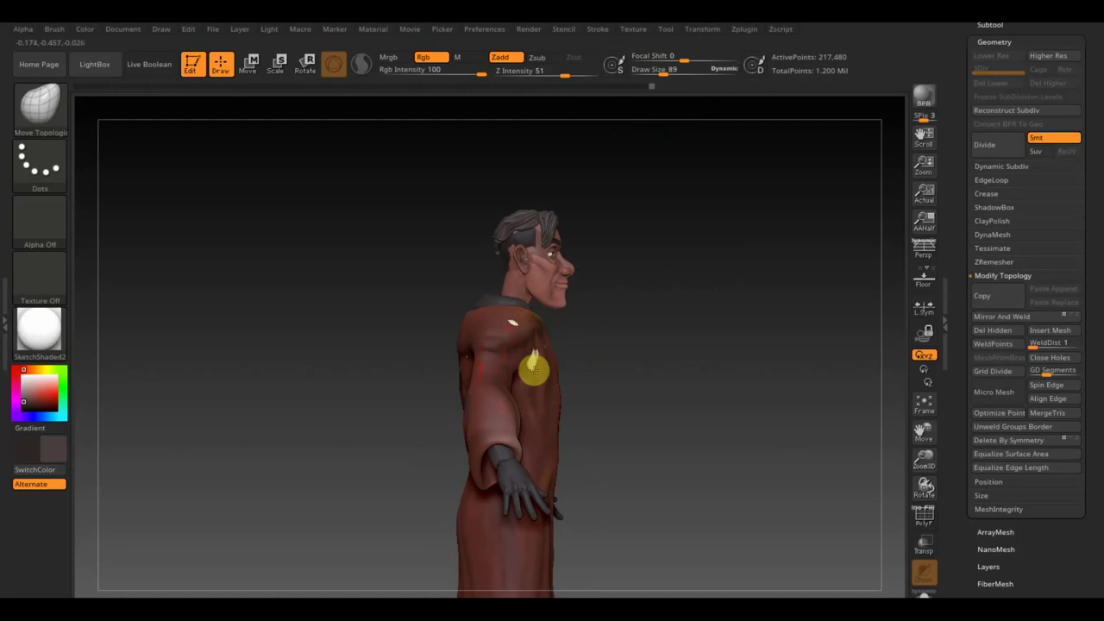
pyautogui.moveTo(532, 369)
pyautogui.mouseDown()
pyautogui.moveTo(650, 363)
pyautogui.moveTo(581, 365)
pyautogui.mouseUp()
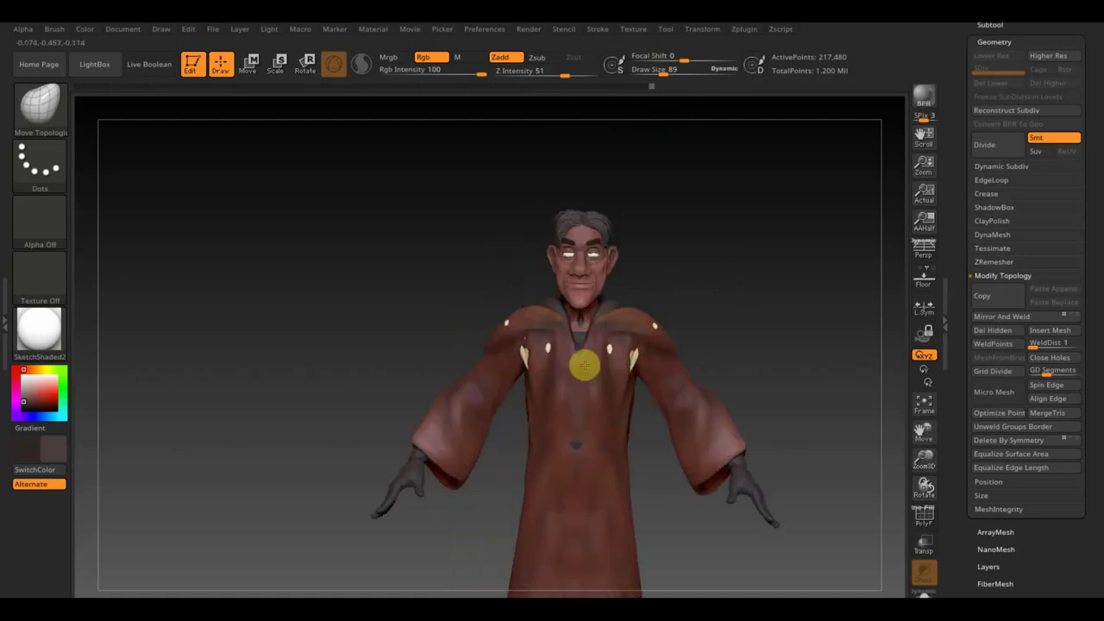
pyautogui.moveTo(664, 332)
pyautogui.mouseDown()
pyautogui.moveTo(730, 299)
pyautogui.moveTo(690, 301)
pyautogui.moveTo(751, 266)
pyautogui.moveTo(728, 290)
pyautogui.moveTo(712, 288)
pyautogui.mouseUp()
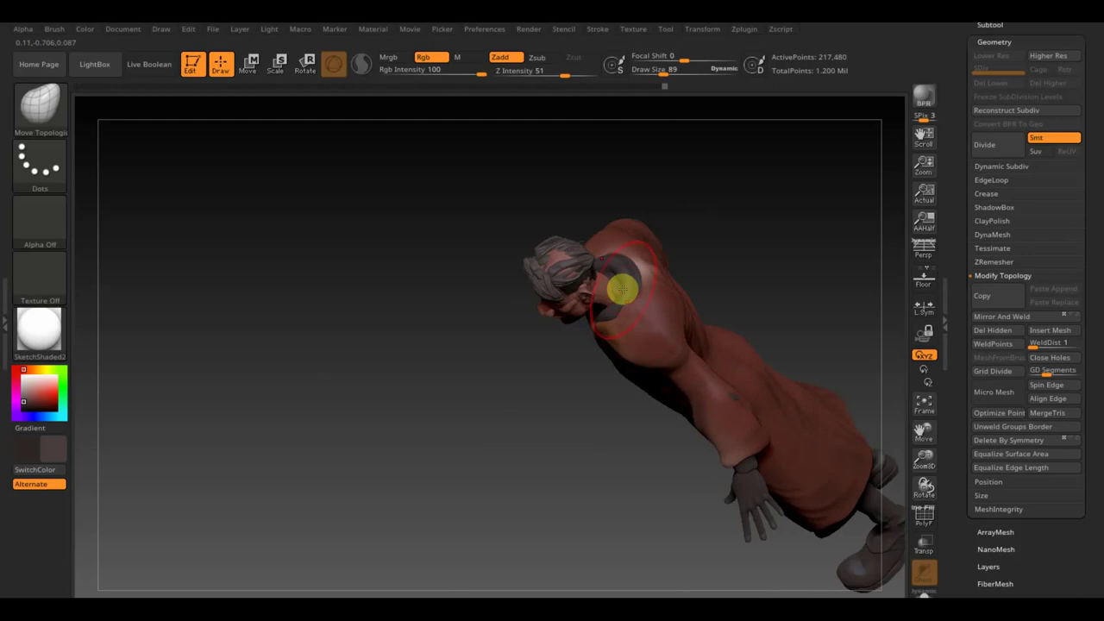
pyautogui.moveTo(628, 311)
pyautogui.mouseDown()
pyautogui.moveTo(782, 124)
pyautogui.moveTo(784, 234)
pyautogui.moveTo(818, 202)
pyautogui.mouseUp()
pyautogui.keyDown('shift'); pyautogui.moveTo(793, 302); pyautogui.dragTo(795, 328); pyautogui.keyUp('shift')
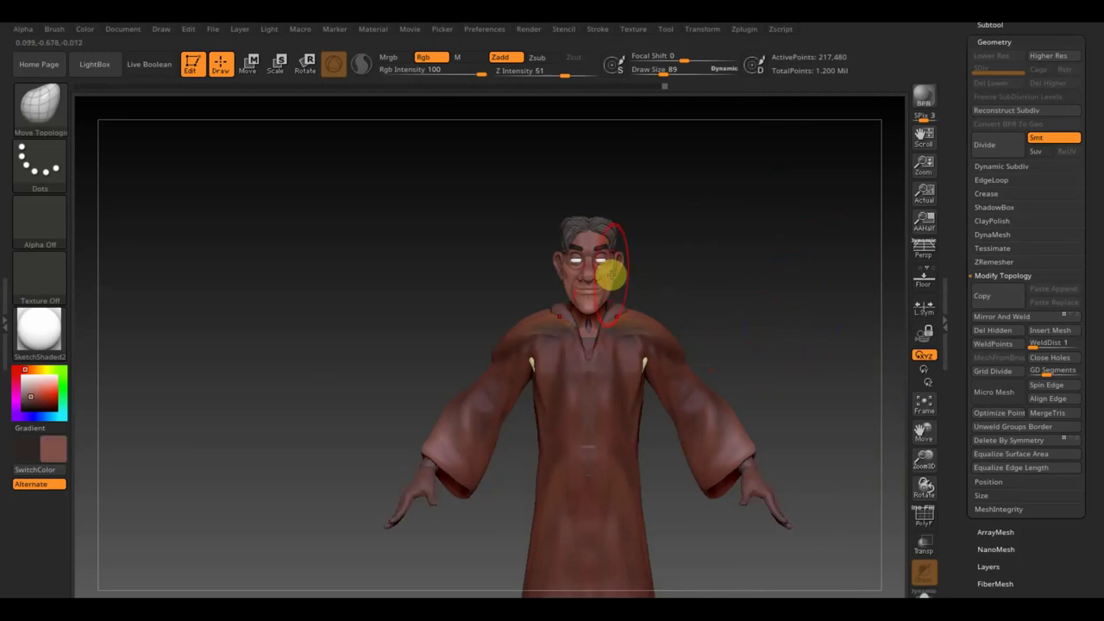
pyautogui.click(40, 105)
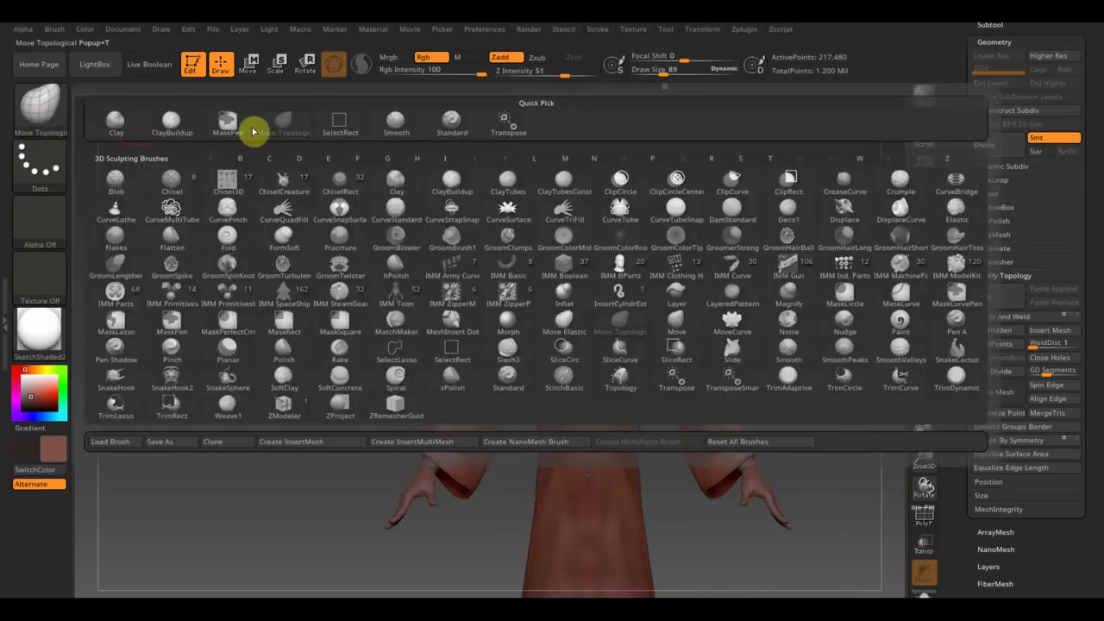
# Choose the Standard brush, select the hands part, and expand the Subtool list
pyautogui.click(449, 122)
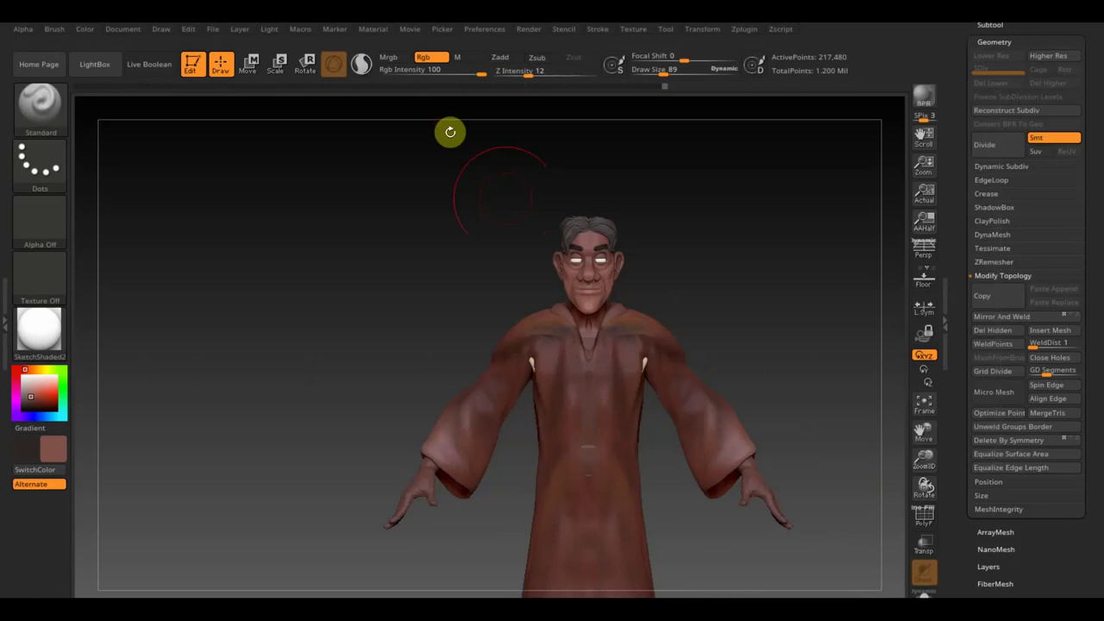
pyautogui.keyDown('alt'); pyautogui.click(763, 494); pyautogui.keyUp('alt')
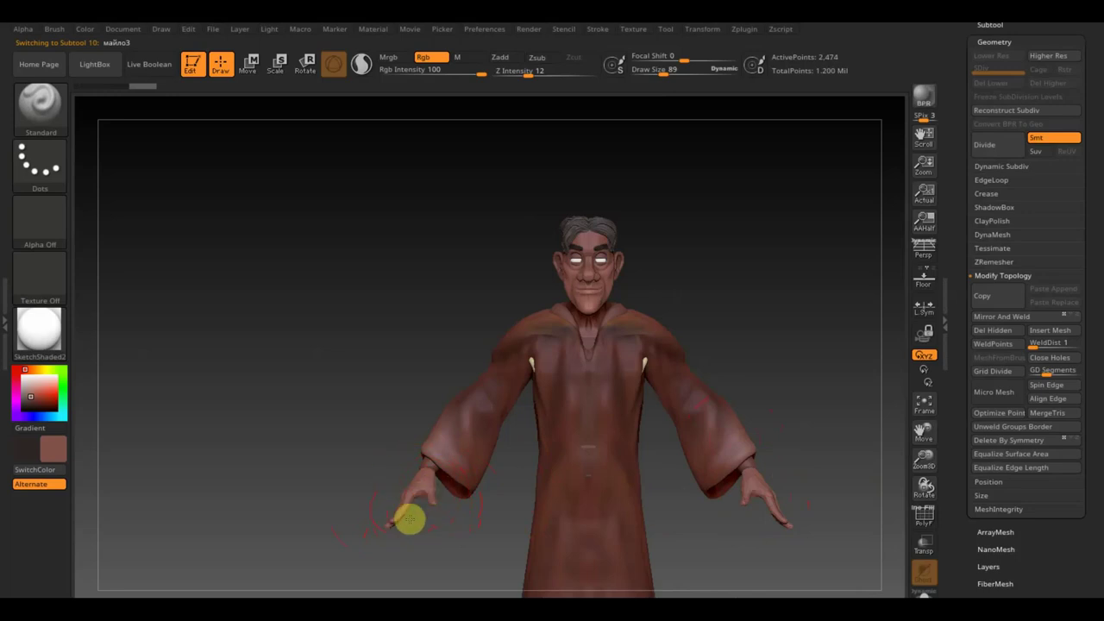
pyautogui.moveTo(409, 517)
pyautogui.mouseDown()
pyautogui.moveTo(369, 463)
pyautogui.moveTo(411, 487)
pyautogui.mouseUp()
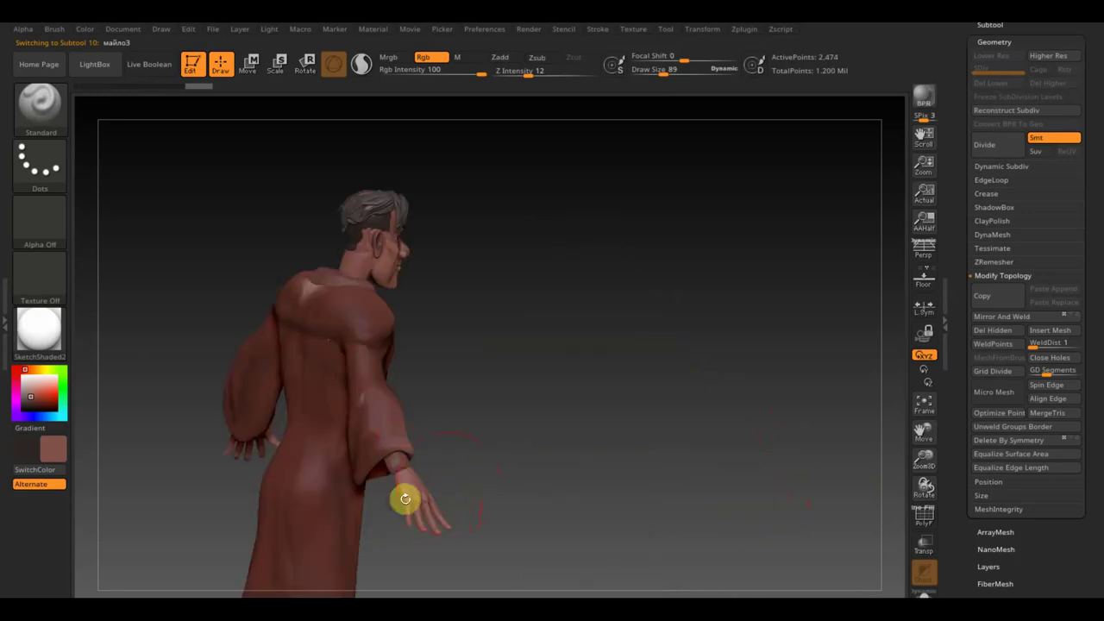
pyautogui.moveTo(535, 460)
pyautogui.keyDown('shift'); pyautogui.mouseDown()
pyautogui.moveTo(545, 474)
pyautogui.moveTo(574, 414)
pyautogui.moveTo(547, 357)
pyautogui.moveTo(557, 350)
pyautogui.mouseUp(); pyautogui.keyUp('shift')
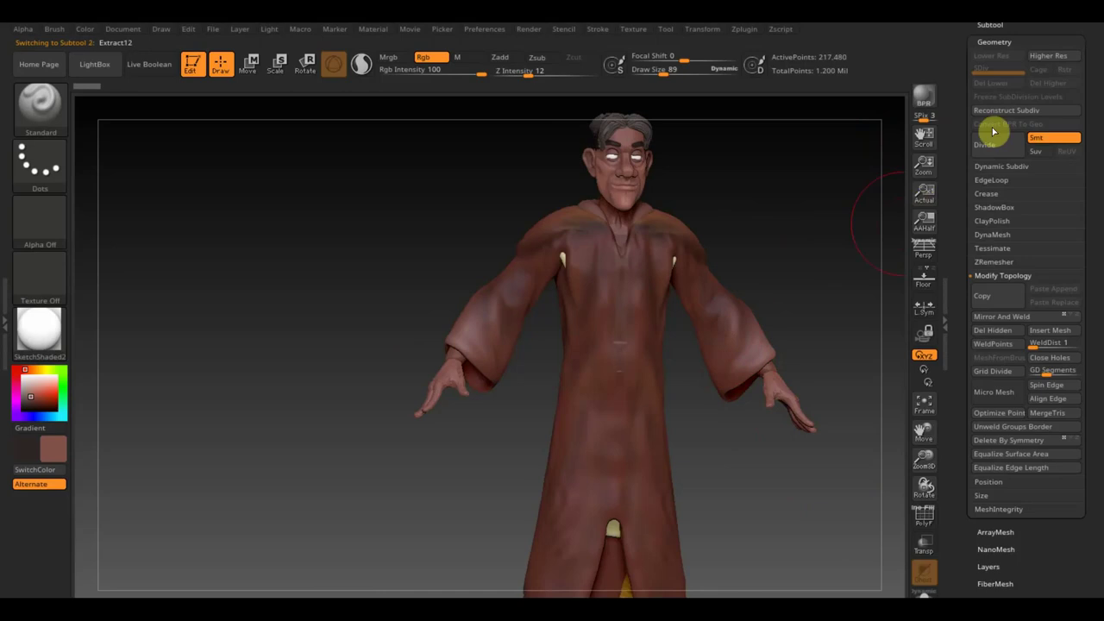
pyautogui.moveTo(1085, 61); pyautogui.dragTo(1092, 159)
pyautogui.click(993, 207)
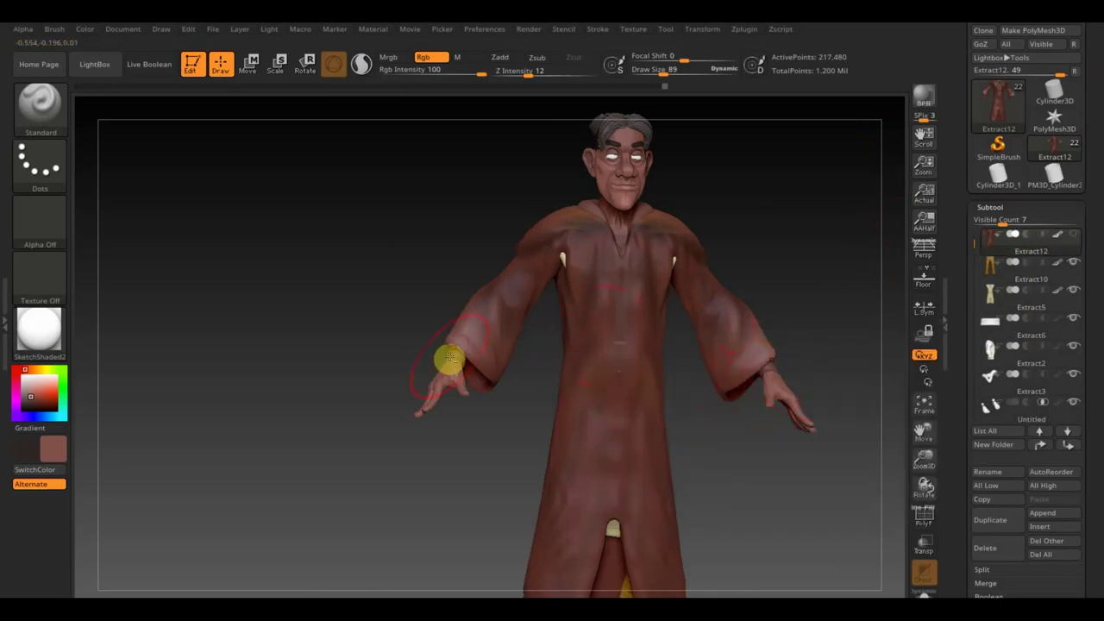
# Hide the robe, delete the Extract6 waist band with OK, and open the colour picker
pyautogui.keyDown('alt'); pyautogui.click(449, 354); pyautogui.keyUp('alt')
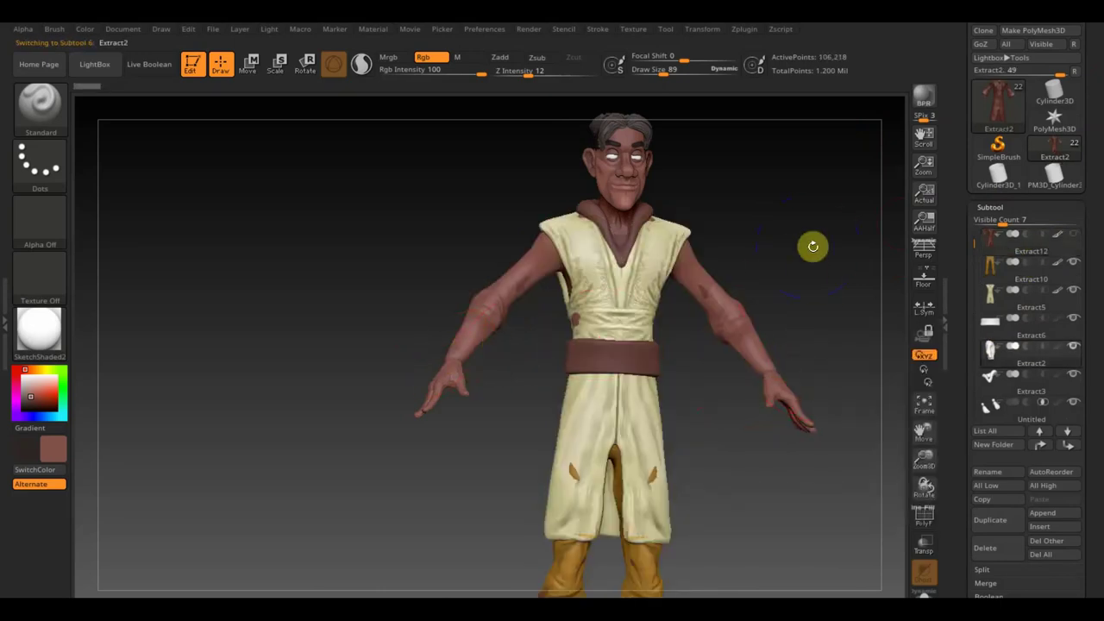
pyautogui.moveTo(813, 247)
pyautogui.keyDown('shift'); pyautogui.mouseDown()
pyautogui.moveTo(801, 264)
pyautogui.moveTo(742, 266)
pyautogui.moveTo(732, 247)
pyautogui.mouseUp(); pyautogui.keyUp('shift')
pyautogui.moveTo(991, 322)
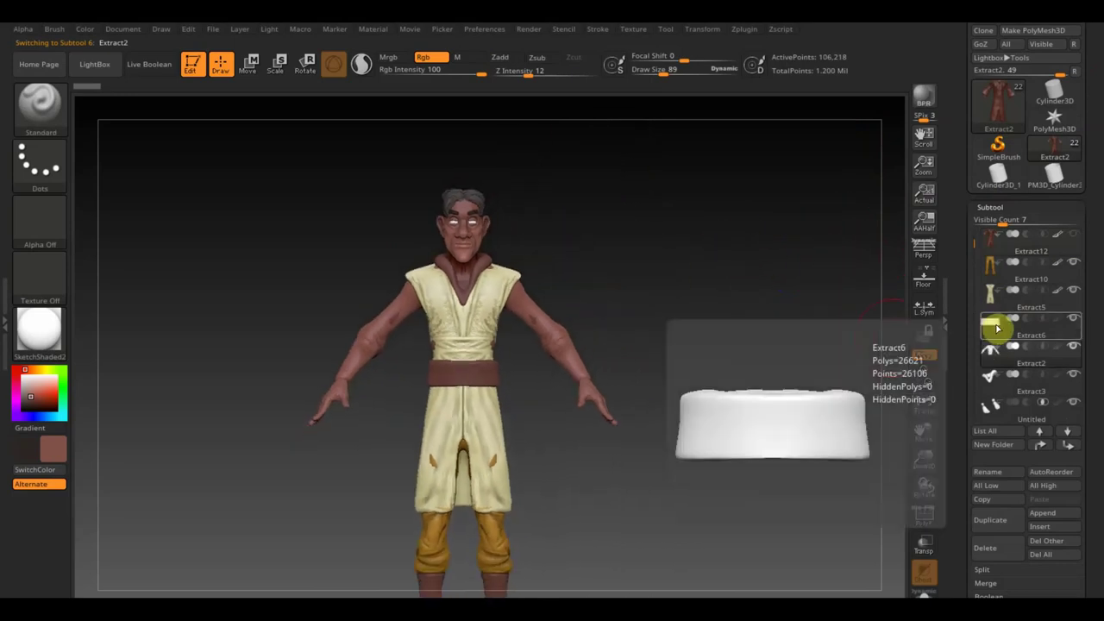
pyautogui.click(993, 332)
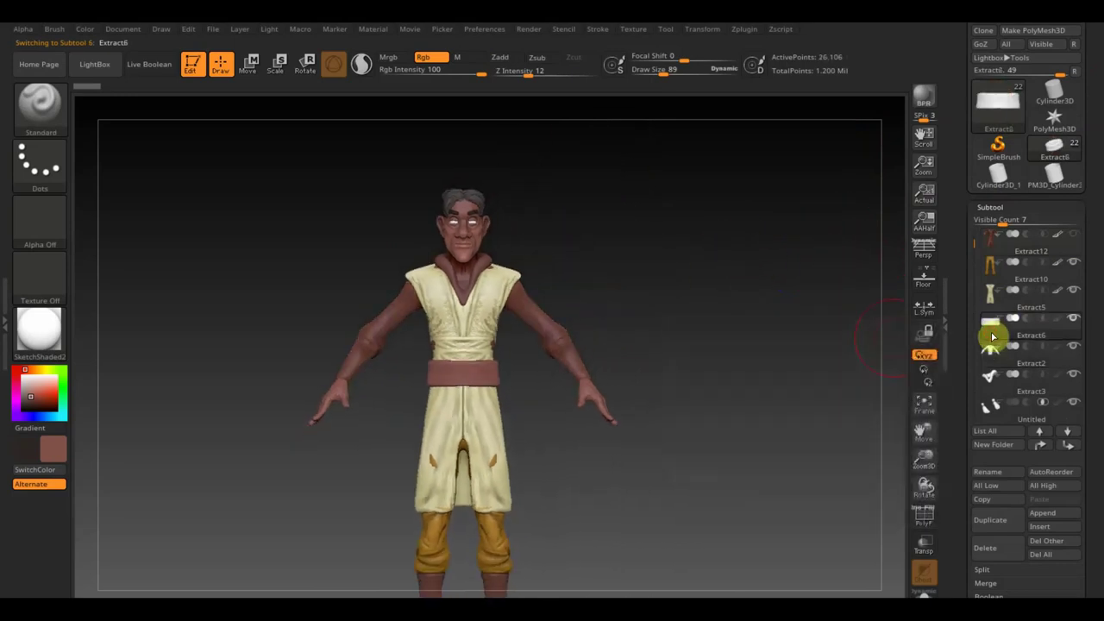
pyautogui.click(991, 555)
pyautogui.click(855, 580)
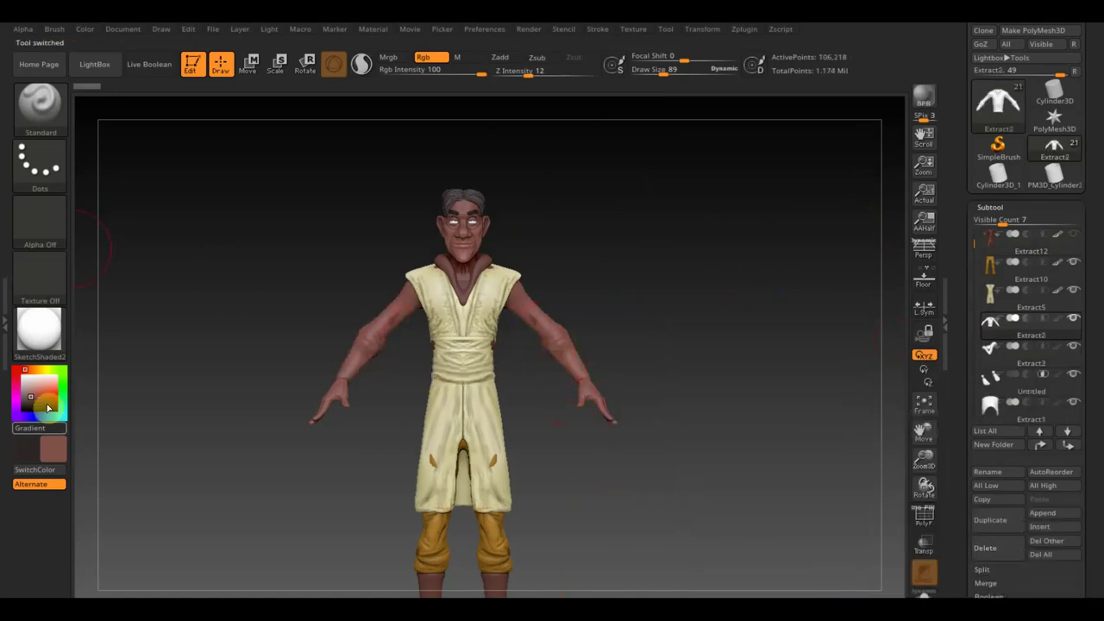
pyautogui.click(54, 451)
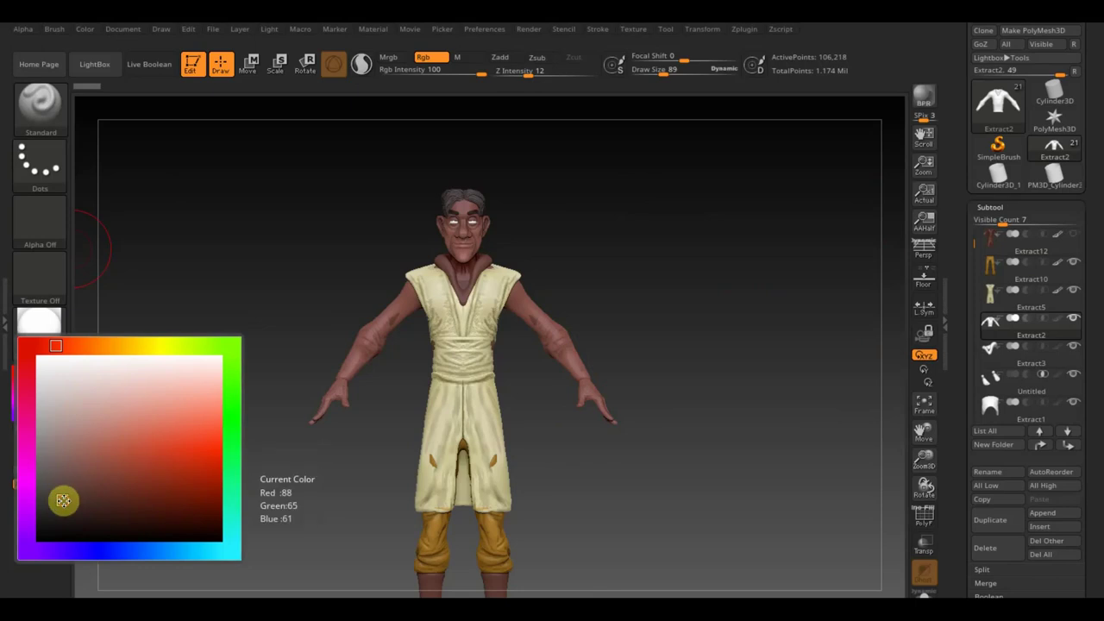
# Pick a dark brown paint colour and orbit around to view the sleeves
pyautogui.click(62, 497)
pyautogui.moveTo(289, 377); pyautogui.dragTo(443, 298)
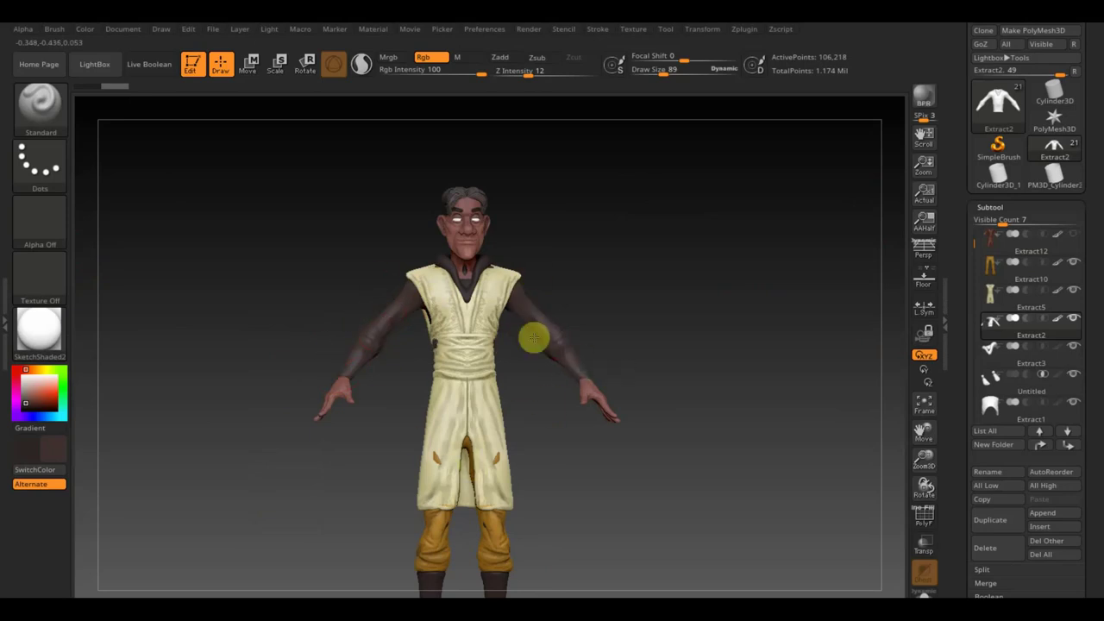
pyautogui.moveTo(202, 318); pyautogui.dragTo(328, 327)
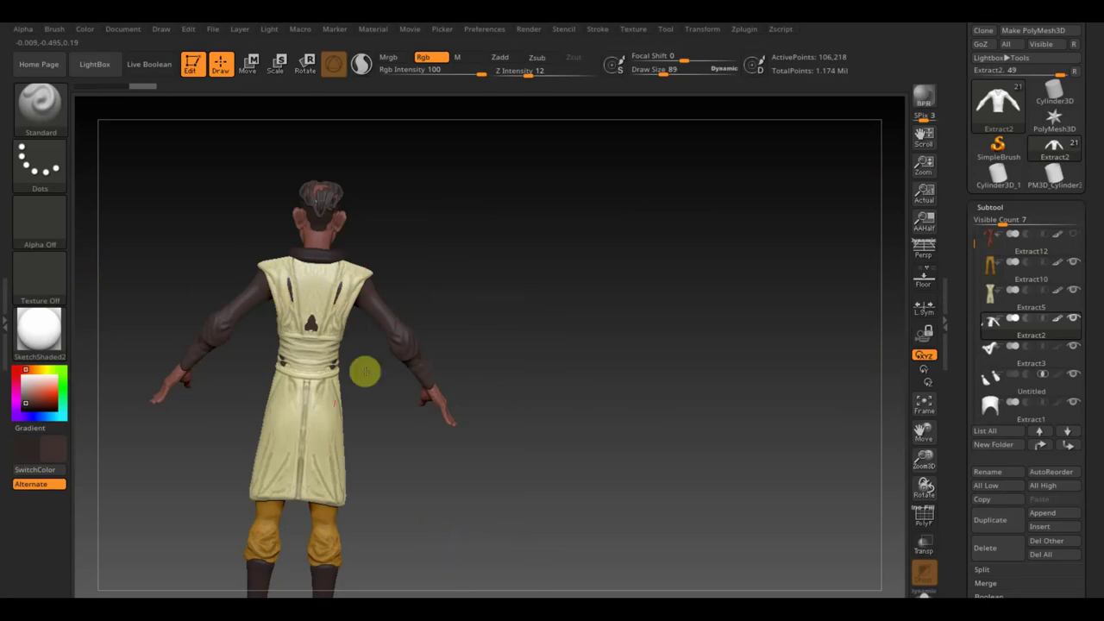
pyautogui.moveTo(520, 327); pyautogui.dragTo(416, 320)
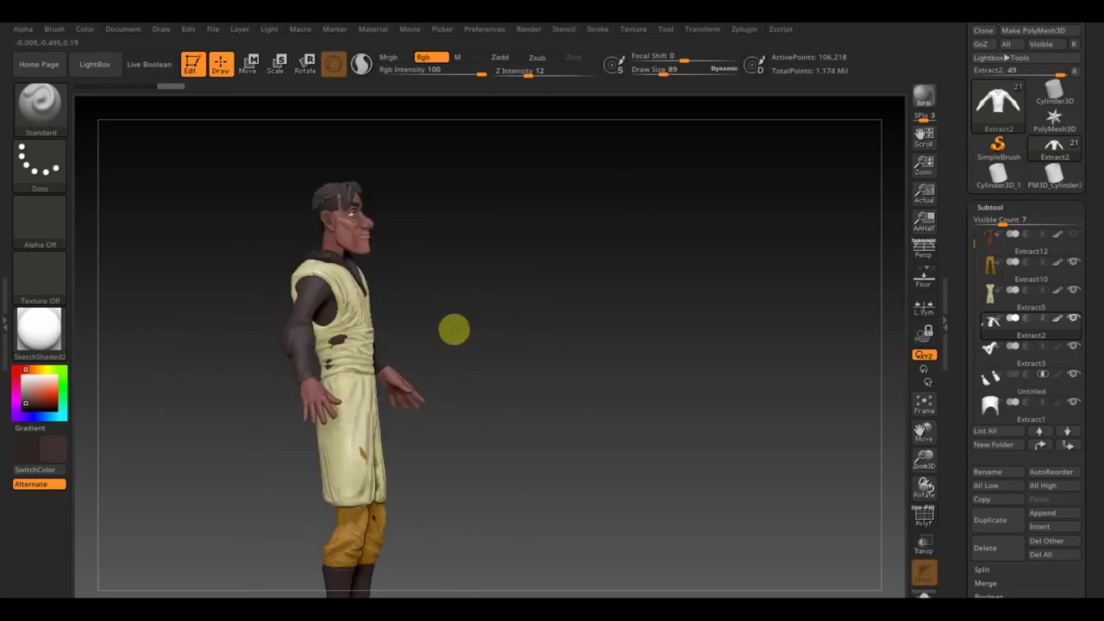
pyautogui.moveTo(503, 291)
pyautogui.mouseDown()
pyautogui.moveTo(529, 281)
pyautogui.moveTo(722, 376)
pyautogui.mouseUp()
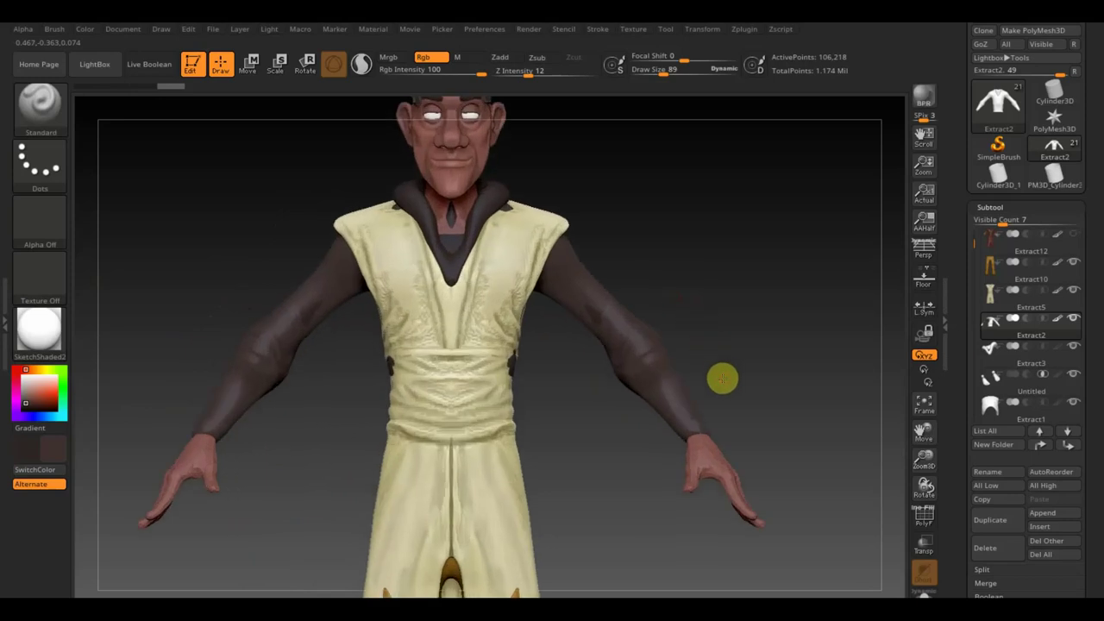
# Shade the left arm in darker brown at Rgb Intensity 8 and Draw Size about 7
pyautogui.click(54, 450)
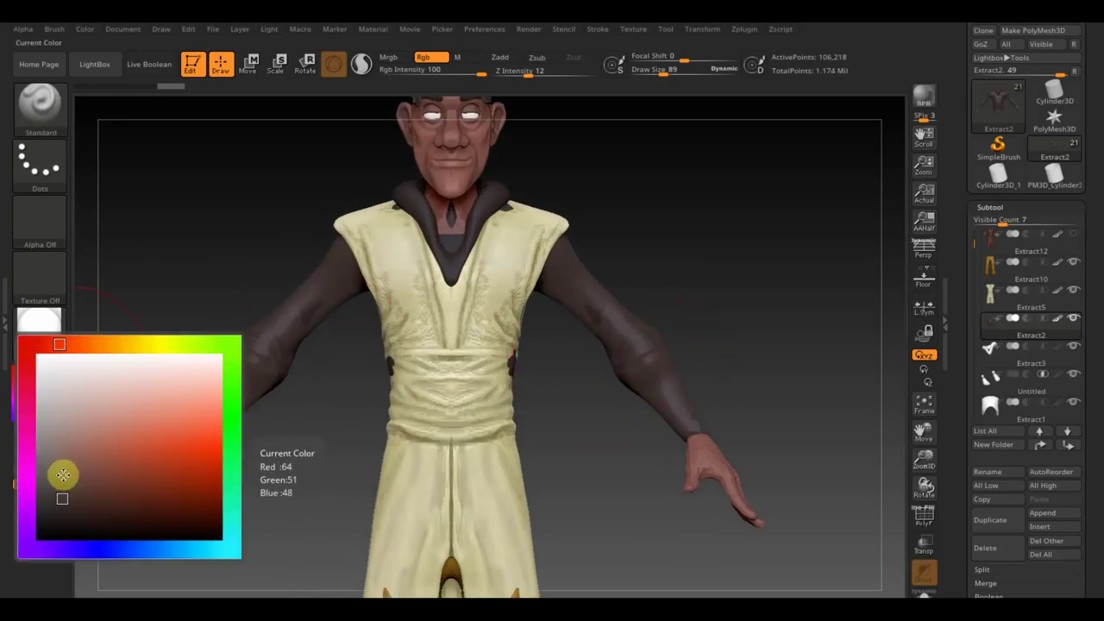
pyautogui.click(64, 514)
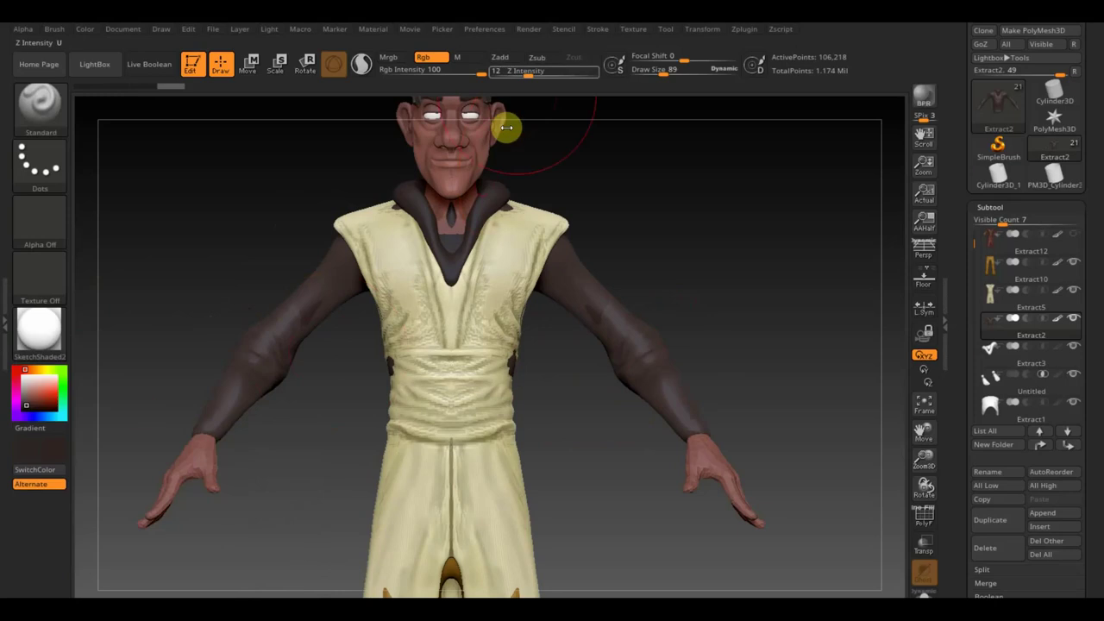
pyautogui.moveTo(469, 74); pyautogui.dragTo(408, 74)
pyautogui.moveTo(661, 69); pyautogui.dragTo(645, 71)
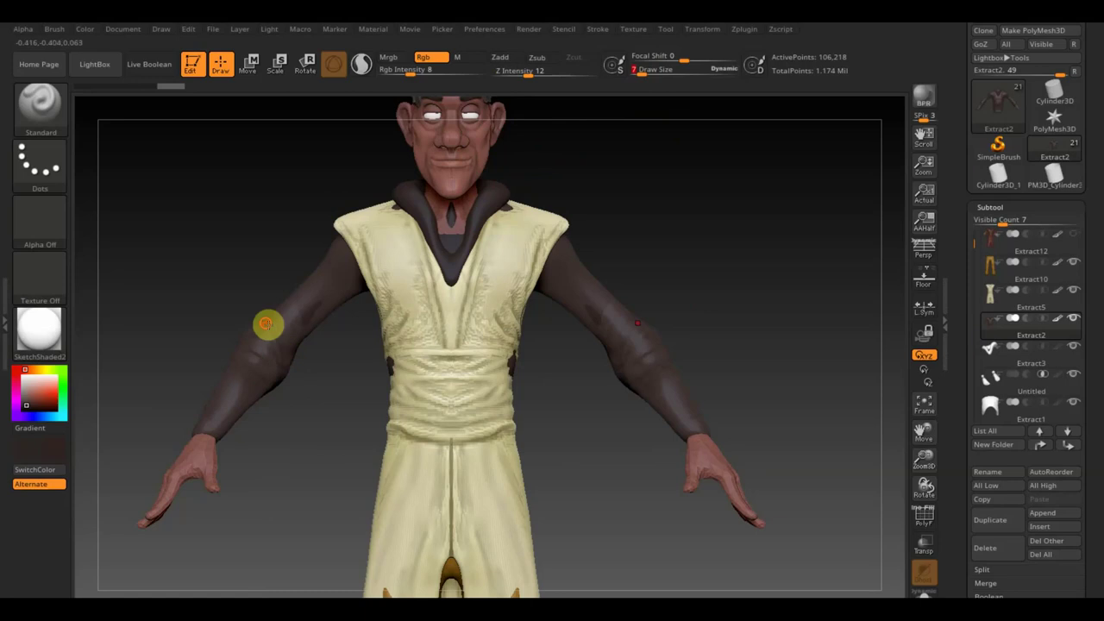
pyautogui.moveTo(268, 329); pyautogui.dragTo(274, 370)
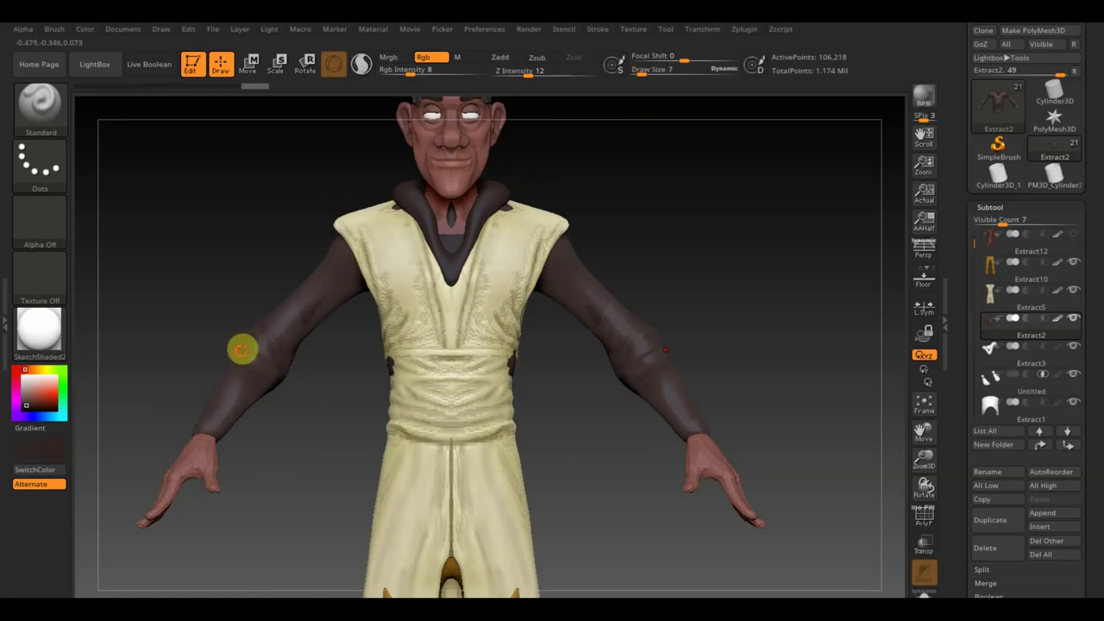
pyautogui.moveTo(232, 338); pyautogui.dragTo(230, 360)
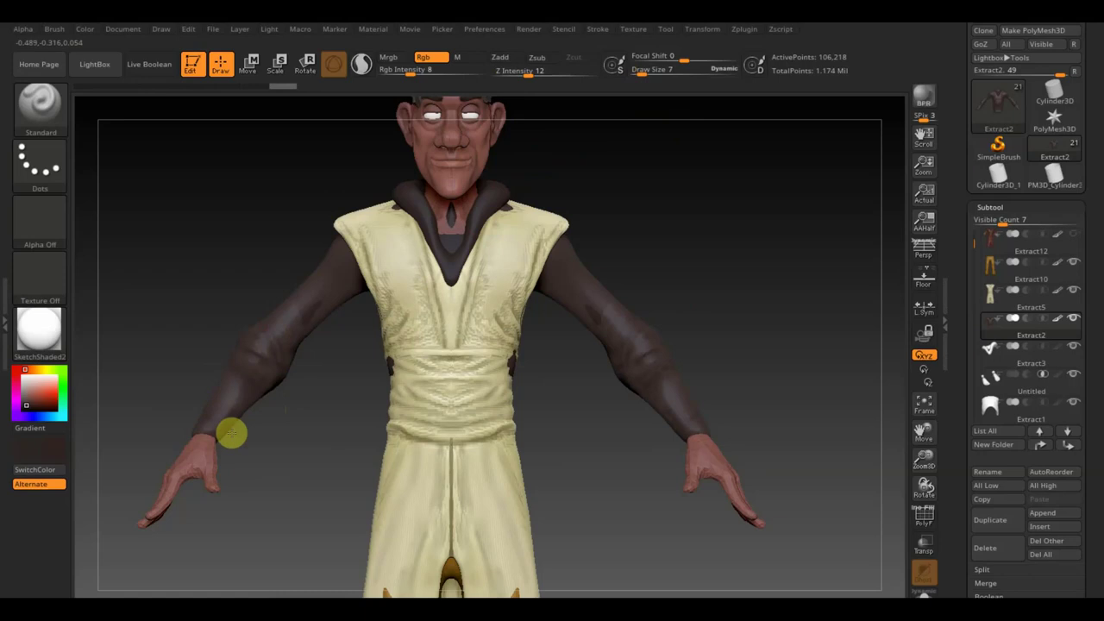
pyautogui.moveTo(259, 402); pyautogui.dragTo(276, 388)
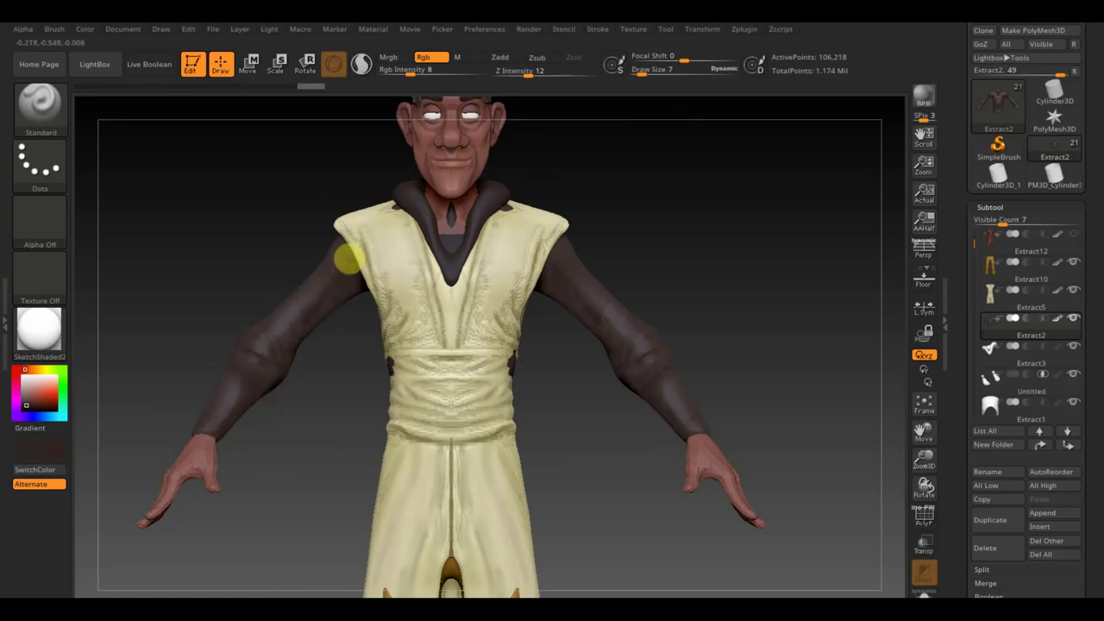
# Adjust the brush size, keep shading the arms, then frame the whole figure
pyautogui.moveTo(344, 285)
pyautogui.mouseDown(button='right')
pyautogui.moveTo(340, 315)
pyautogui.moveTo(363, 288)
pyautogui.moveTo(365, 297)
pyautogui.mouseUp(button='right')
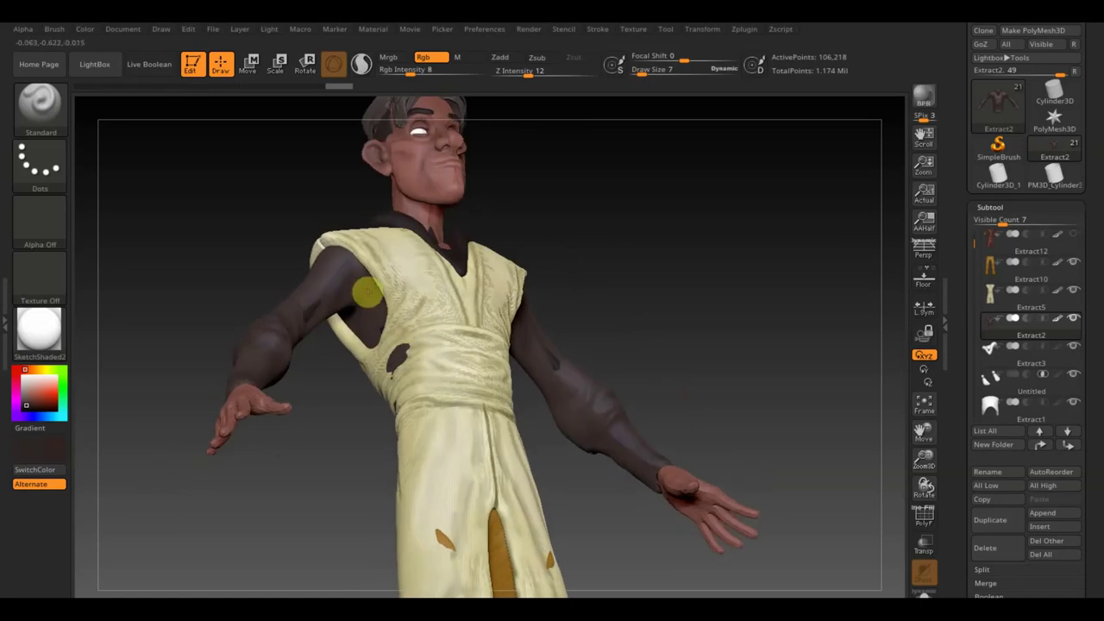
pyautogui.moveTo(639, 74); pyautogui.dragTo(652, 74)
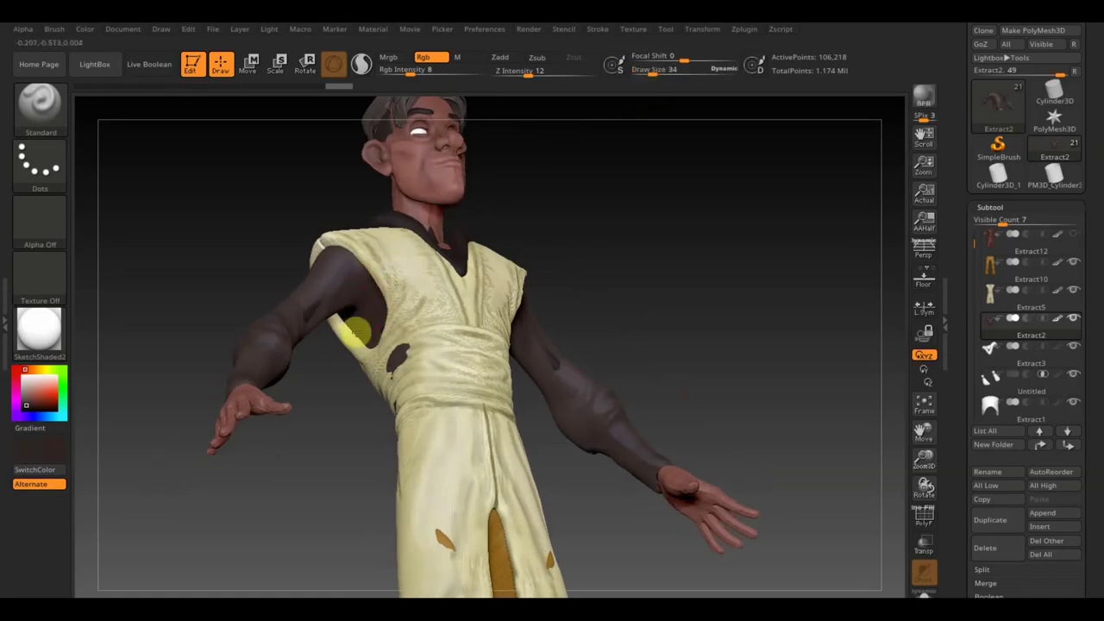
pyautogui.moveTo(296, 296)
pyautogui.mouseDown(button='right')
pyautogui.moveTo(263, 215)
pyautogui.moveTo(320, 187)
pyautogui.mouseUp(button='right')
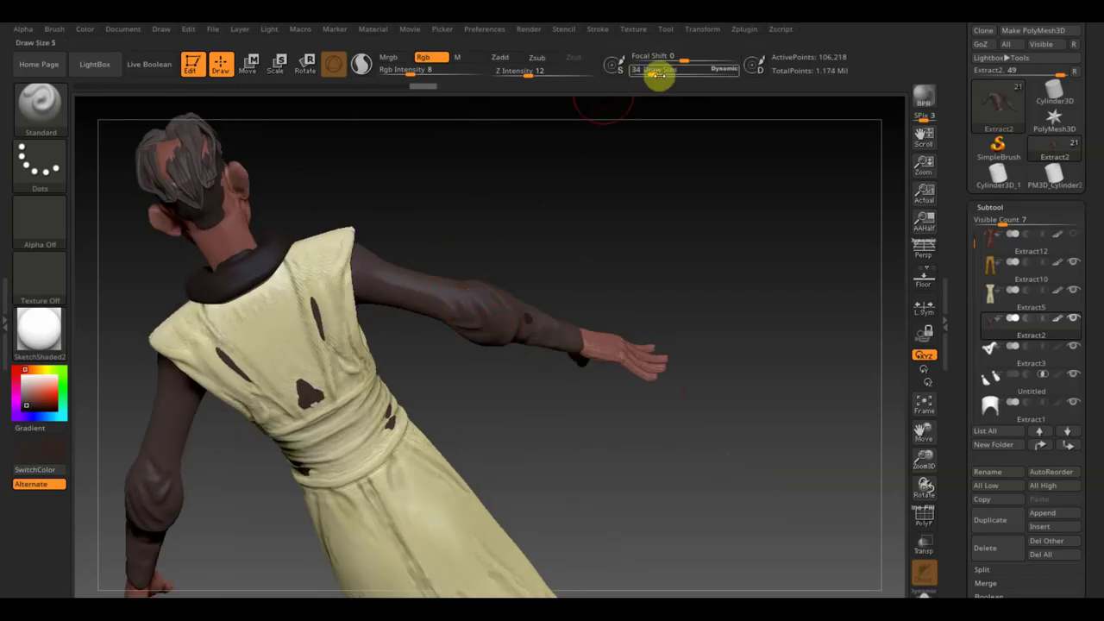
pyautogui.moveTo(660, 74); pyautogui.dragTo(650, 72)
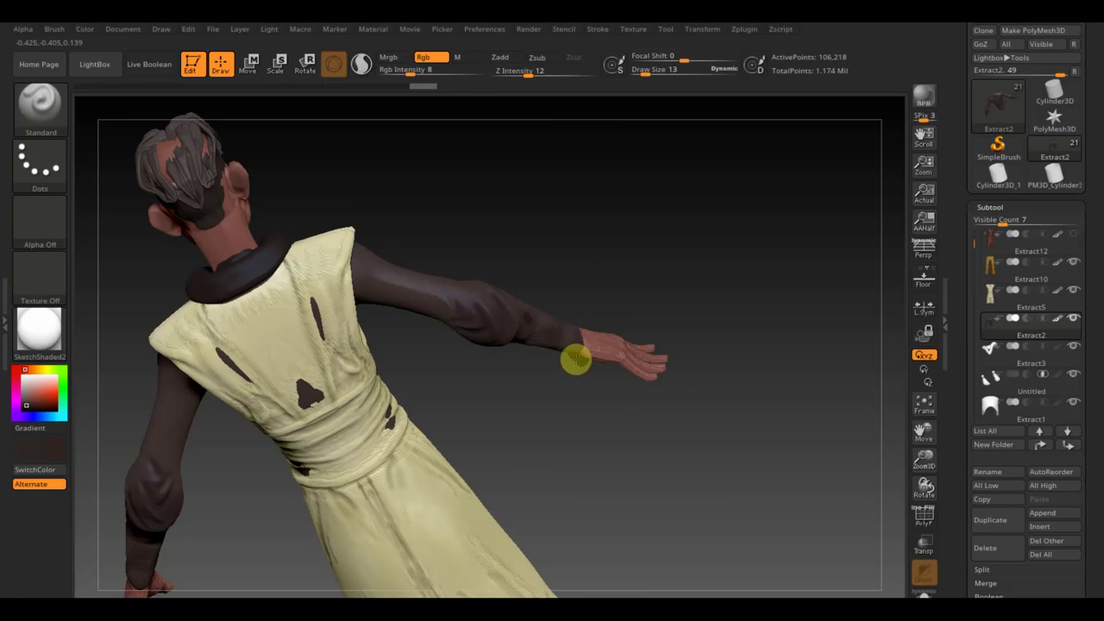
pyautogui.moveTo(599, 279); pyautogui.dragTo(534, 302)
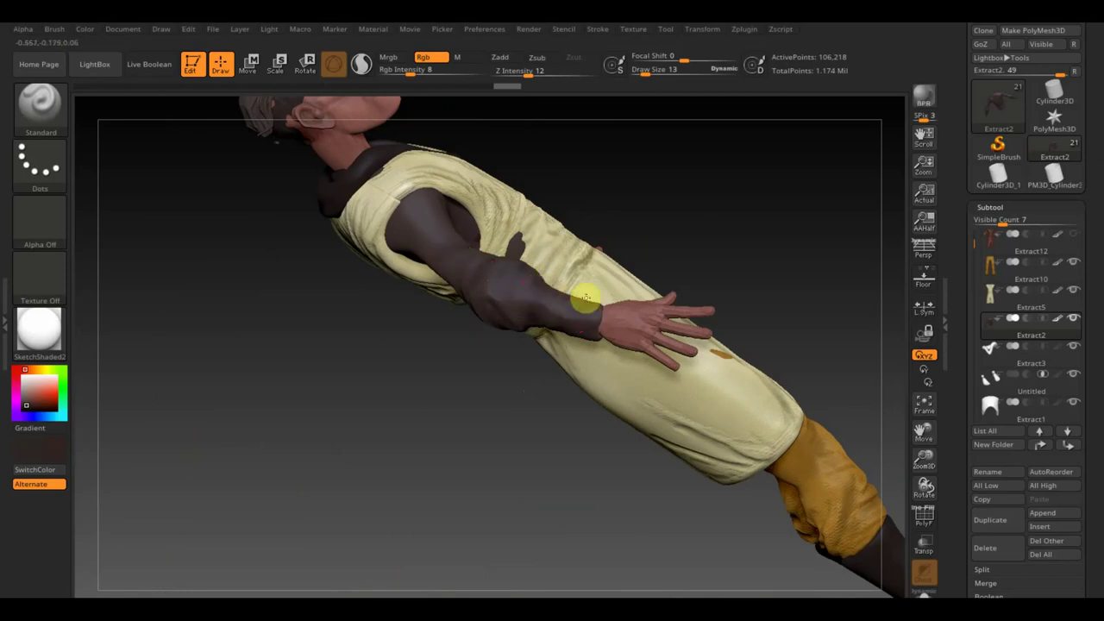
pyautogui.moveTo(727, 201)
pyautogui.mouseDown()
pyautogui.moveTo(668, 297)
pyautogui.moveTo(678, 362)
pyautogui.mouseUp()
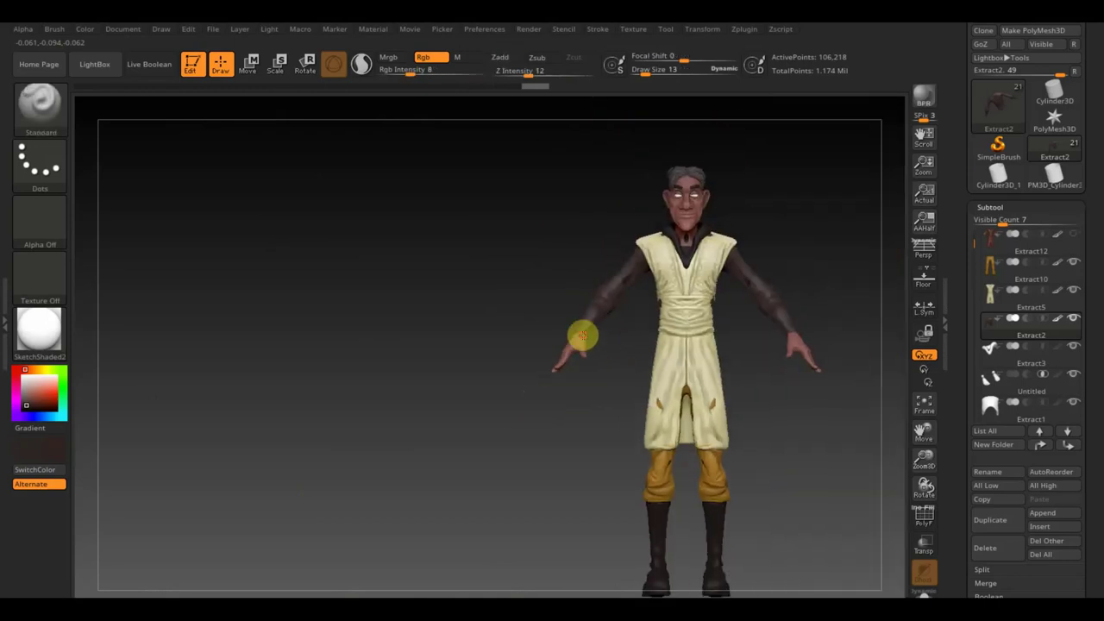
pyautogui.moveTo(657, 418)
pyautogui.keyDown('alt'); pyautogui.mouseDown()
pyautogui.moveTo(601, 374)
pyautogui.moveTo(433, 358)
pyautogui.mouseUp(); pyautogui.keyUp('alt')
pyautogui.moveTo(680, 424)
pyautogui.mouseDown()
pyautogui.moveTo(675, 446)
pyautogui.moveTo(668, 439)
pyautogui.mouseUp()
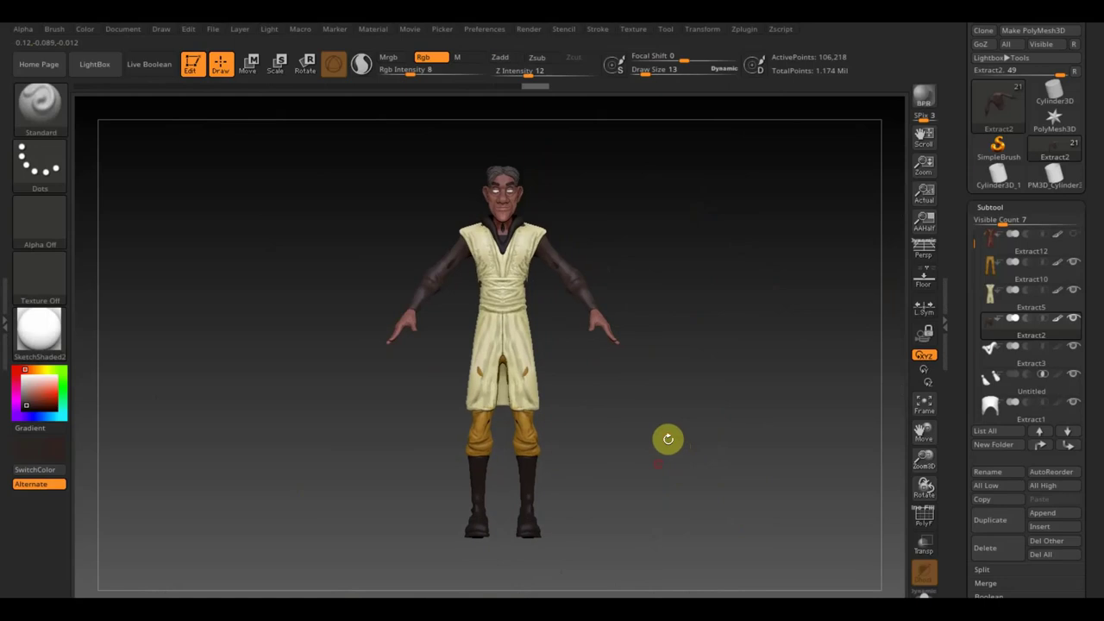
# Raise Rgb Intensity to 100 and fill the boots subtool solid black with FillObject
pyautogui.keyDown('alt'); pyautogui.click(527, 482); pyautogui.keyUp('alt')
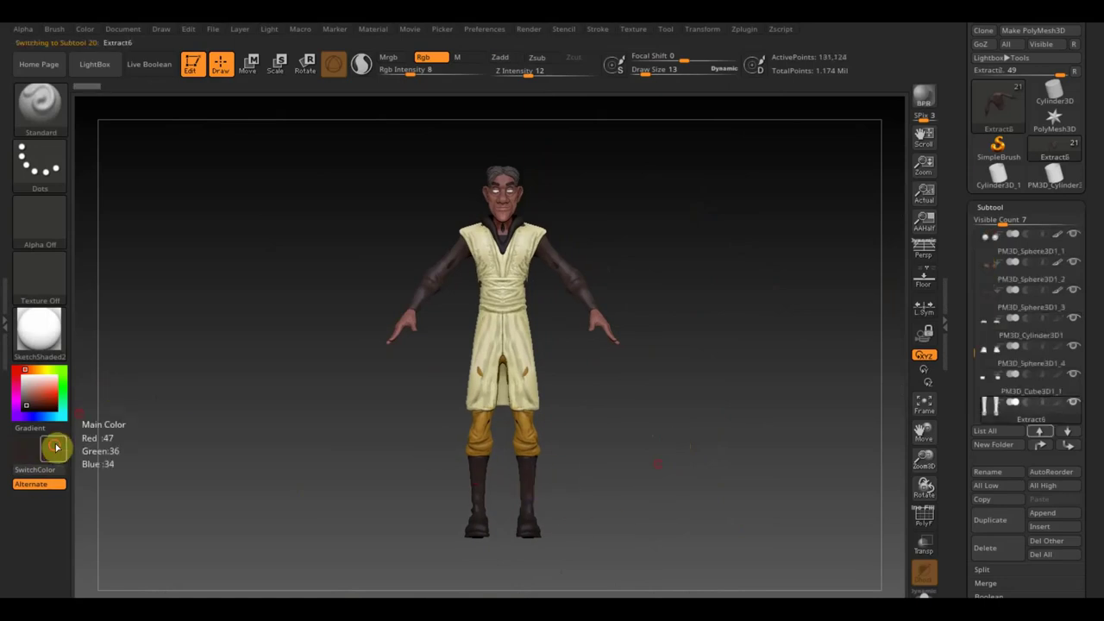
pyautogui.click(48, 414)
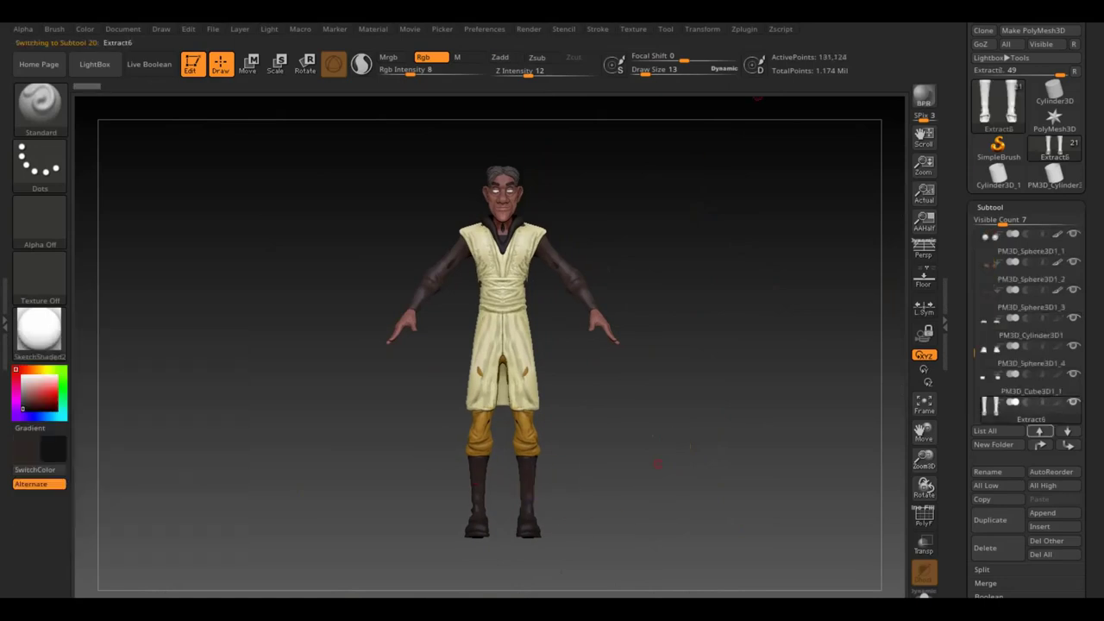
pyautogui.moveTo(647, 69); pyautogui.dragTo(664, 77)
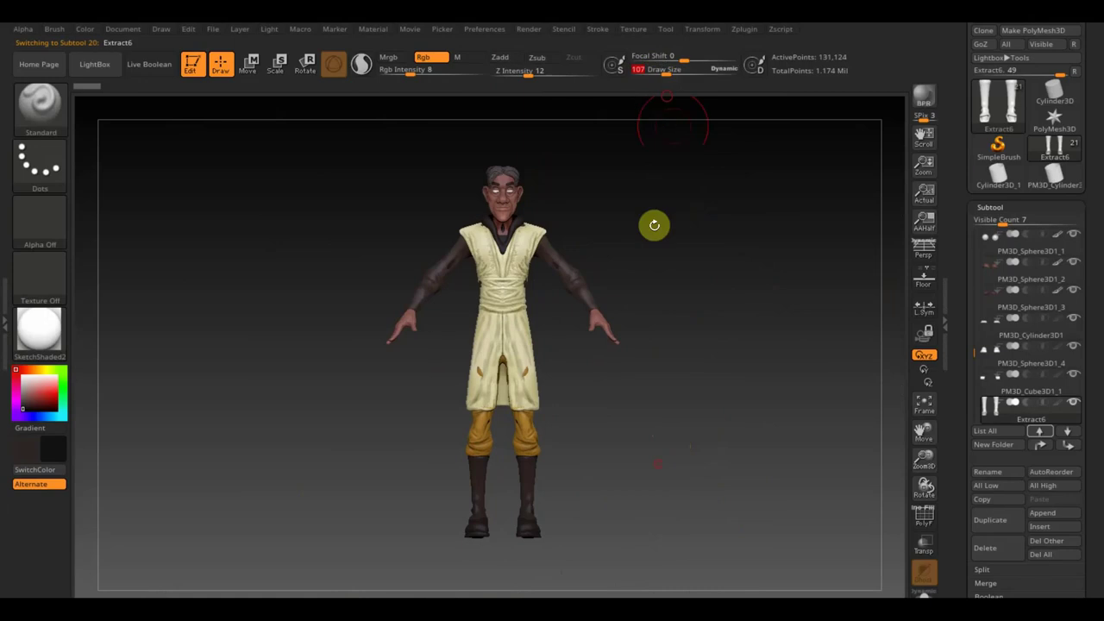
pyautogui.moveTo(512, 495)
pyautogui.mouseDown()
pyautogui.moveTo(535, 448)
pyautogui.moveTo(526, 470)
pyautogui.moveTo(543, 475)
pyautogui.moveTo(520, 493)
pyautogui.mouseUp()
pyautogui.click(466, 475)
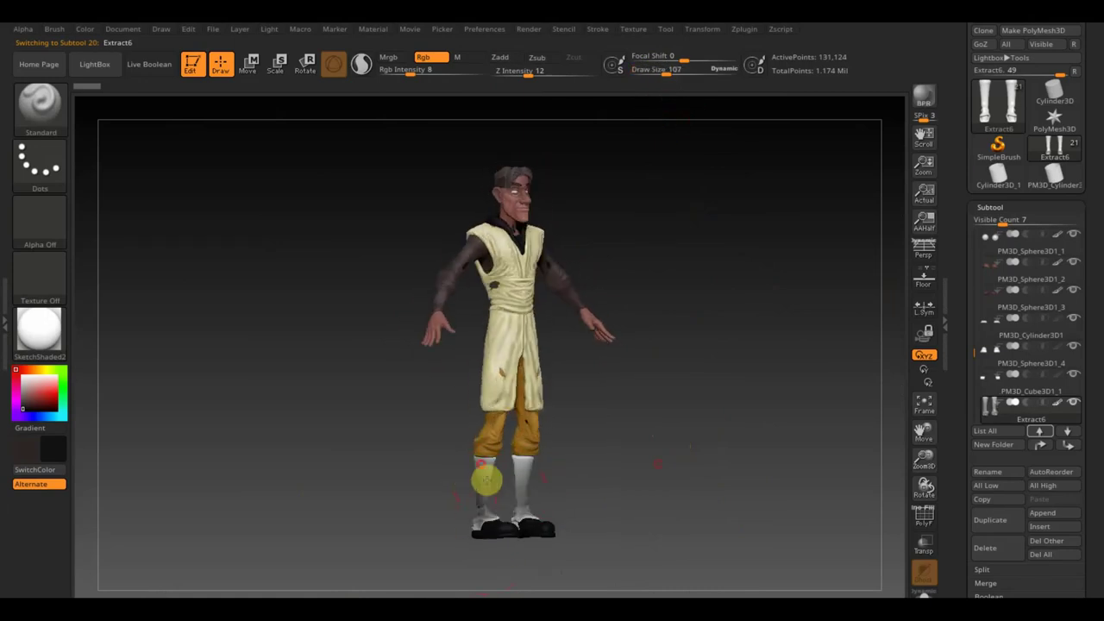
pyautogui.moveTo(411, 73); pyautogui.dragTo(488, 91)
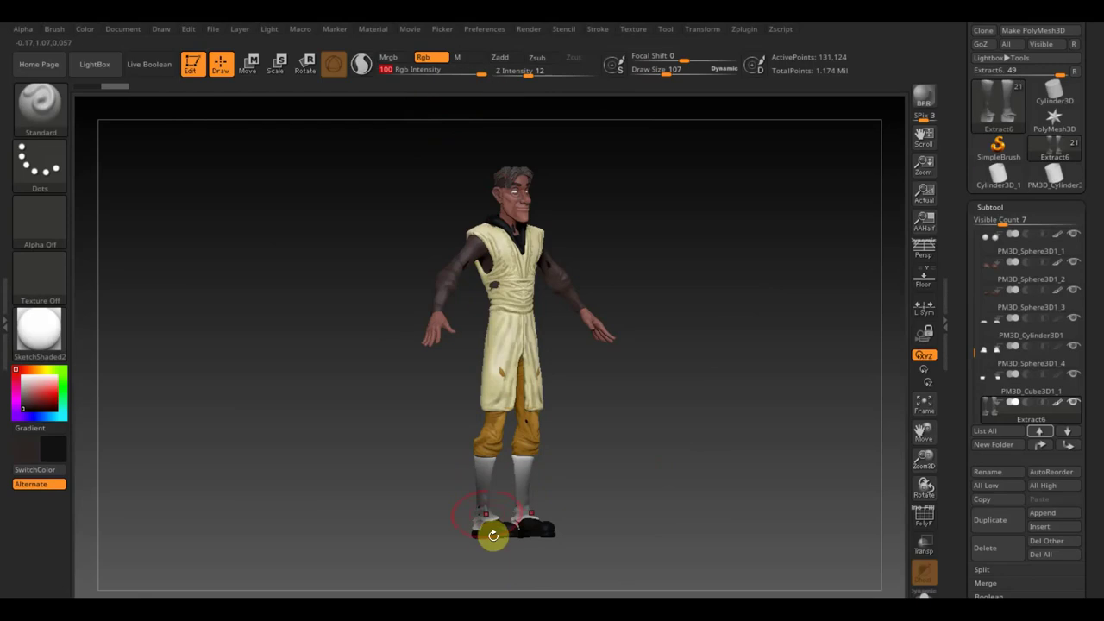
pyautogui.click(483, 448)
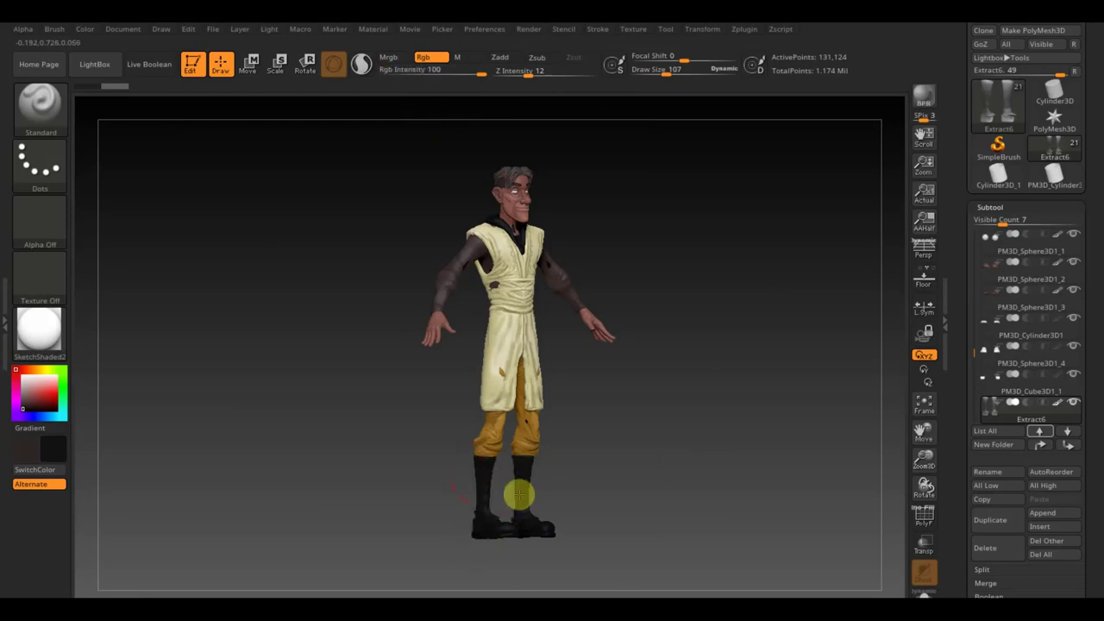
# Select the PM3D_Cylinder3D1 and PM3D_Sphere3D1_4 boot parts with a dark secondary colour and inspect them
pyautogui.moveTo(706, 453); pyautogui.dragTo(506, 492)
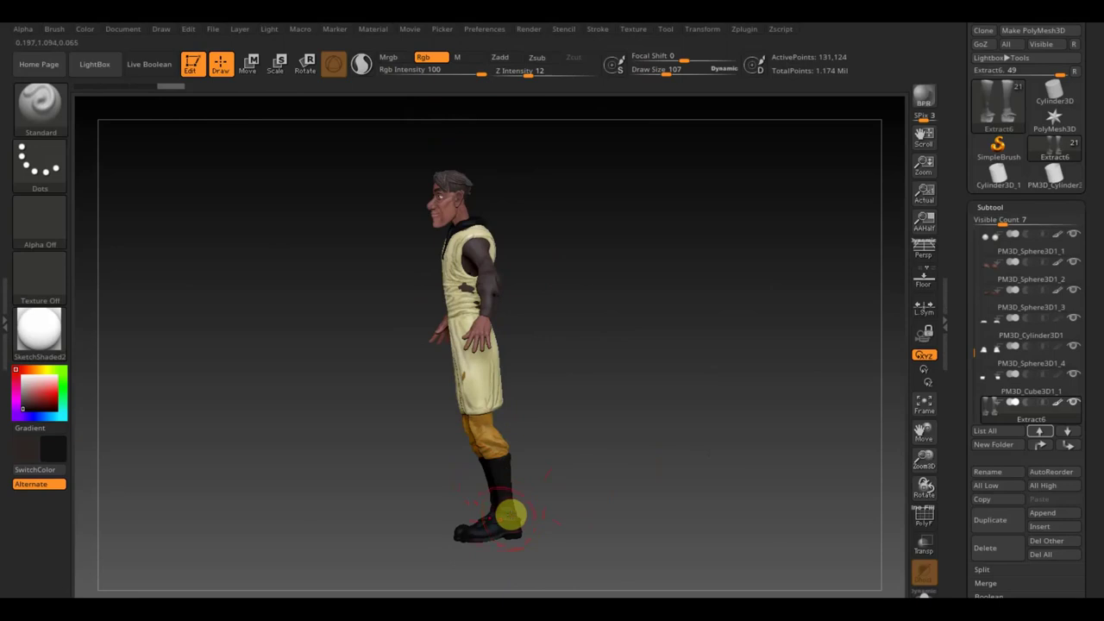
pyautogui.keyDown('alt'); pyautogui.click(484, 541); pyautogui.keyUp('alt')
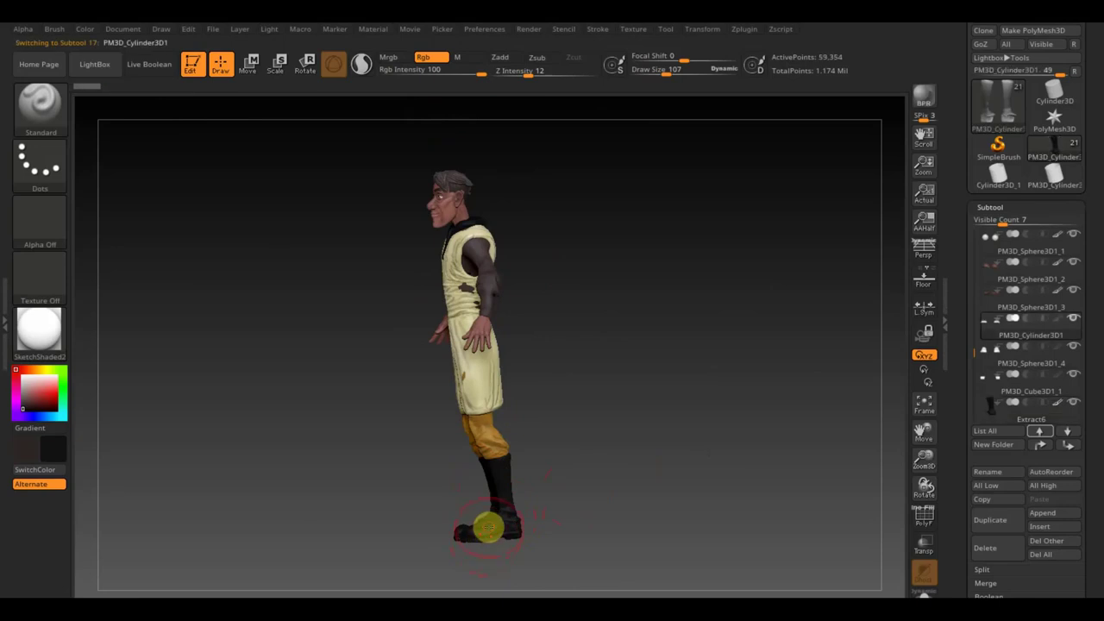
pyautogui.keyDown('alt'); pyautogui.click(488, 527); pyautogui.keyUp('alt')
pyautogui.moveTo(49, 454); pyautogui.dragTo(43, 522)
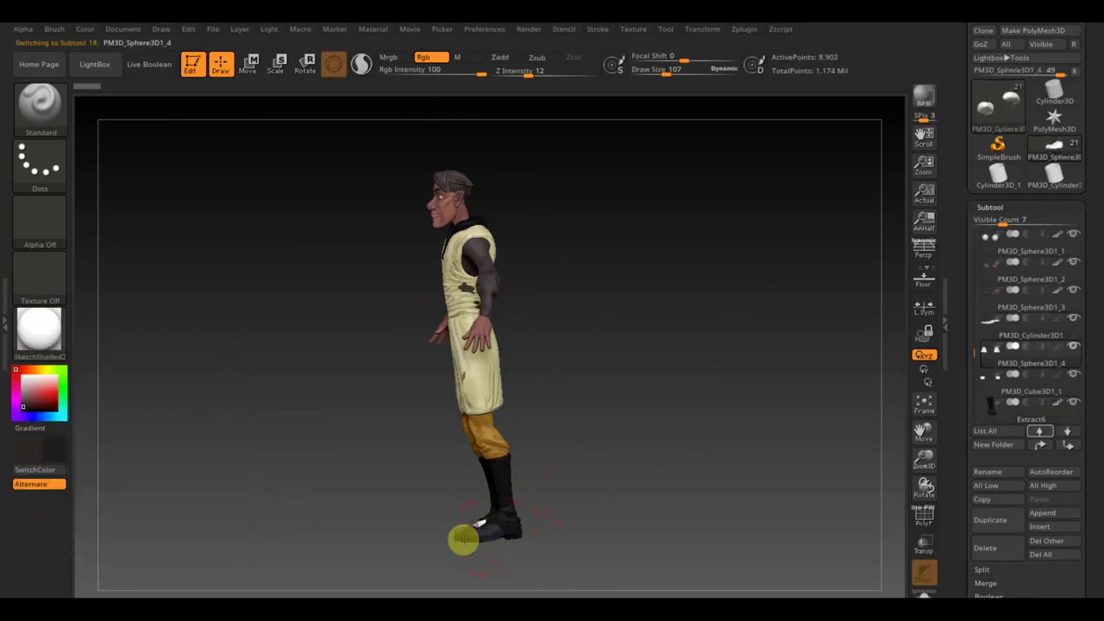
pyautogui.moveTo(554, 517)
pyautogui.mouseDown()
pyautogui.moveTo(643, 529)
pyautogui.moveTo(503, 536)
pyautogui.moveTo(589, 506)
pyautogui.moveTo(469, 524)
pyautogui.mouseUp()
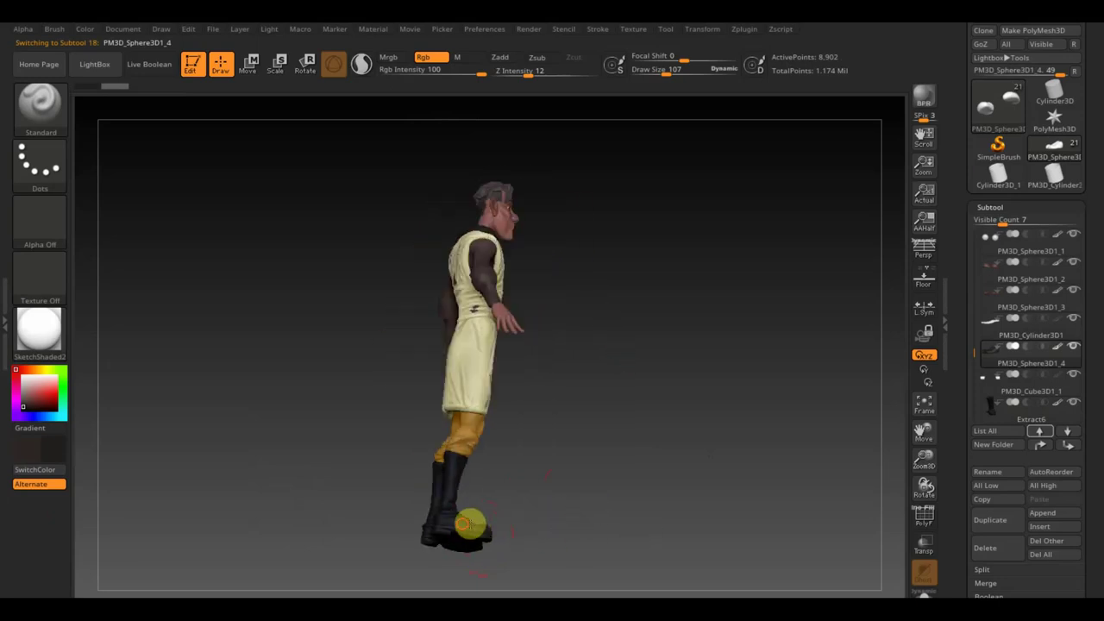
pyautogui.keyDown('alt'); pyautogui.click(480, 538); pyautogui.keyUp('alt')
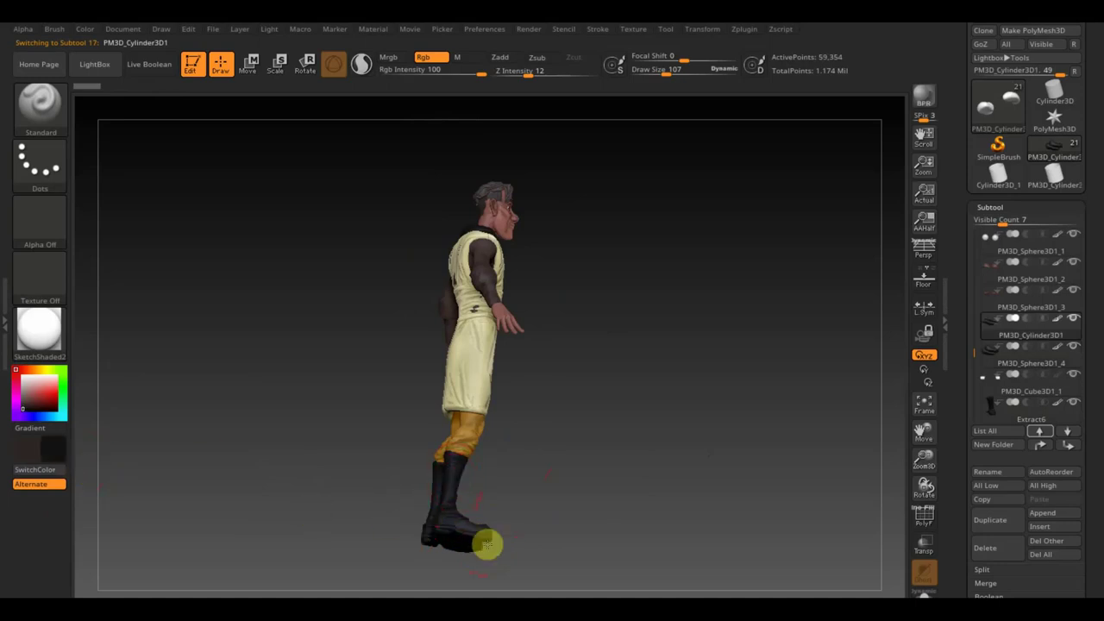
pyautogui.moveTo(432, 573)
pyautogui.mouseDown()
pyautogui.moveTo(458, 520)
pyautogui.moveTo(394, 512)
pyautogui.mouseUp()
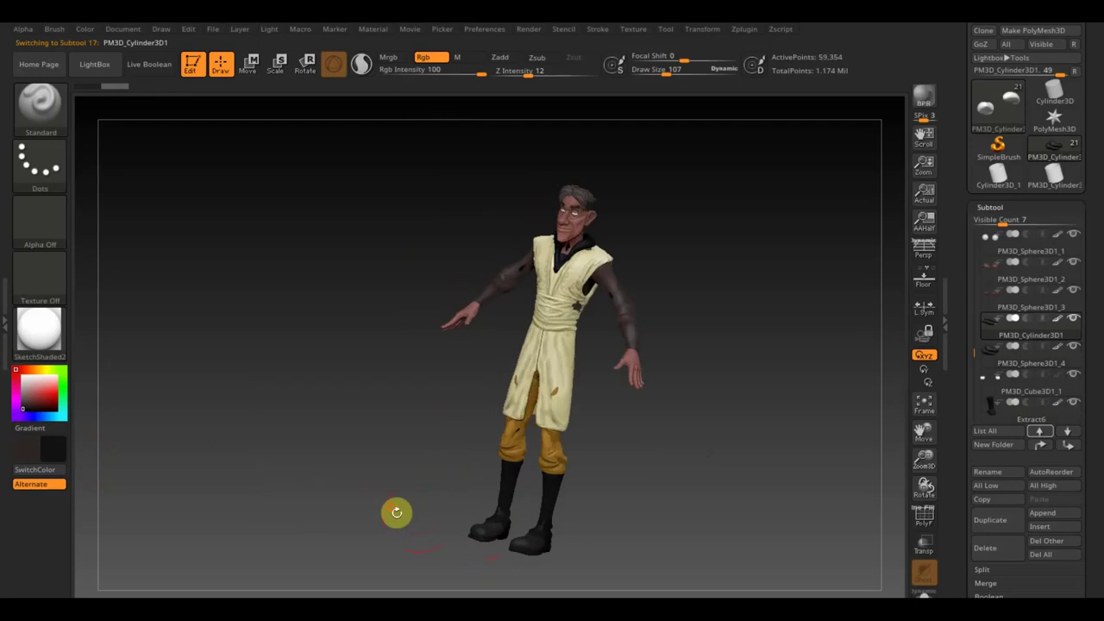
pyautogui.moveTo(603, 550); pyautogui.dragTo(611, 496)
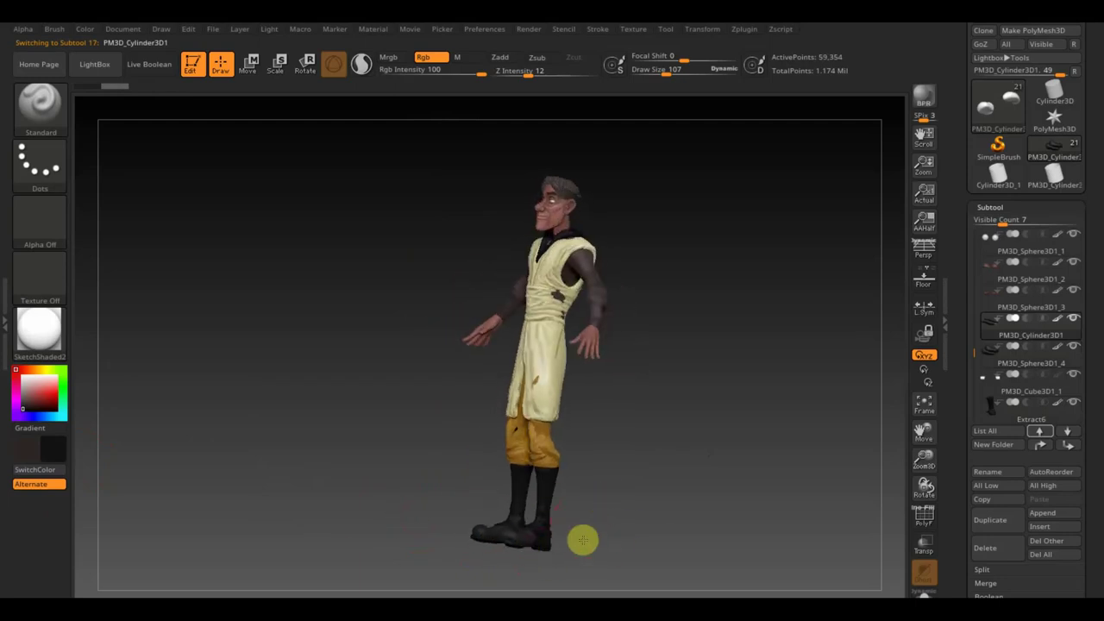
pyautogui.moveTo(562, 501)
pyautogui.mouseDown()
pyautogui.moveTo(584, 491)
pyautogui.moveTo(555, 492)
pyautogui.moveTo(559, 479)
pyautogui.mouseUp()
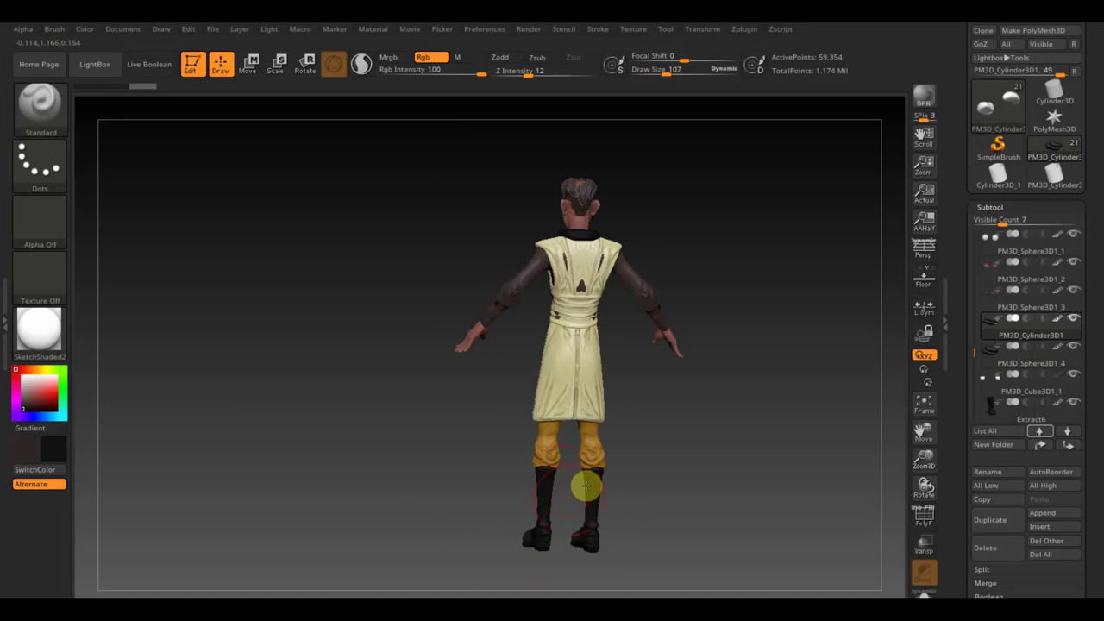
pyautogui.moveTo(677, 455); pyautogui.dragTo(525, 452)
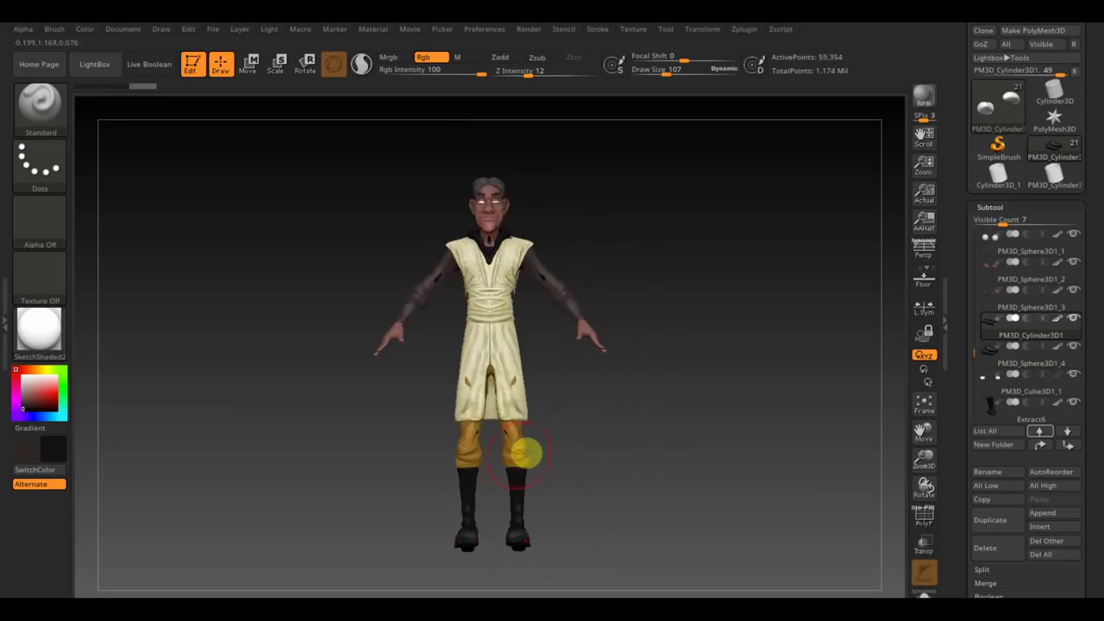
pyautogui.keyDown('shift'); pyautogui.moveTo(584, 430); pyautogui.dragTo(591, 427); pyautogui.keyUp('shift')
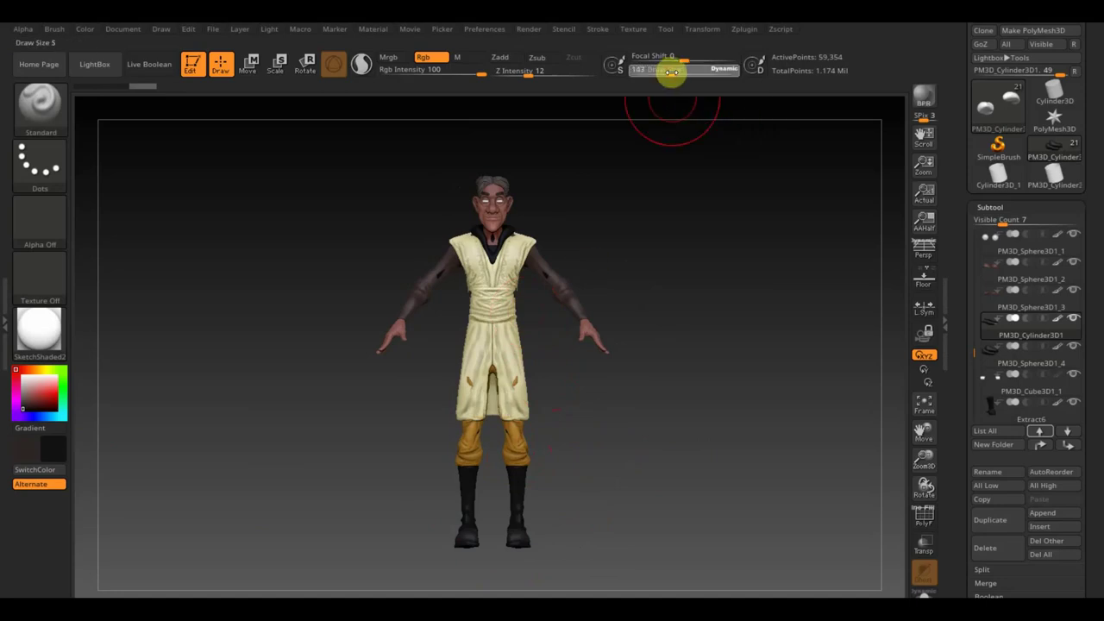
# Enlarge the brush to 160 and check Extract6 and PM3D_Cube3D1_1 from side and back
pyautogui.moveTo(673, 72); pyautogui.dragTo(676, 73)
pyautogui.moveTo(584, 489)
pyautogui.mouseDown()
pyautogui.moveTo(527, 503)
pyautogui.moveTo(556, 505)
pyautogui.mouseUp()
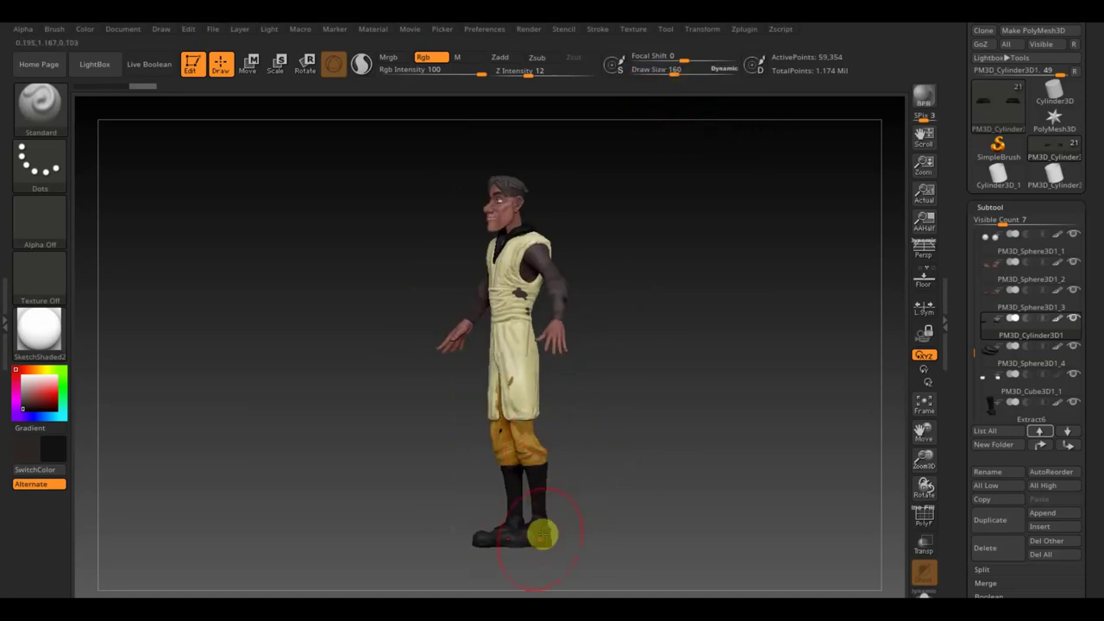
pyautogui.moveTo(538, 547)
pyautogui.mouseDown()
pyautogui.moveTo(524, 375)
pyautogui.moveTo(473, 315)
pyautogui.moveTo(550, 535)
pyautogui.mouseUp()
pyautogui.keyDown('alt'); pyautogui.click(543, 529); pyautogui.keyUp('alt')
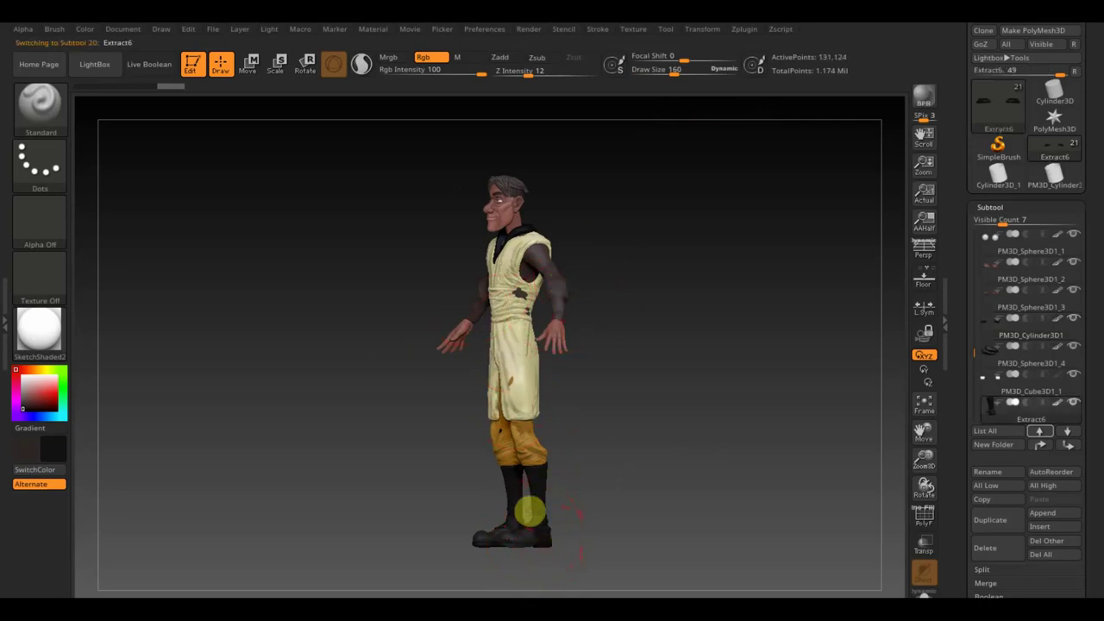
pyautogui.moveTo(560, 528)
pyautogui.mouseDown()
pyautogui.moveTo(638, 515)
pyautogui.moveTo(524, 517)
pyautogui.mouseUp()
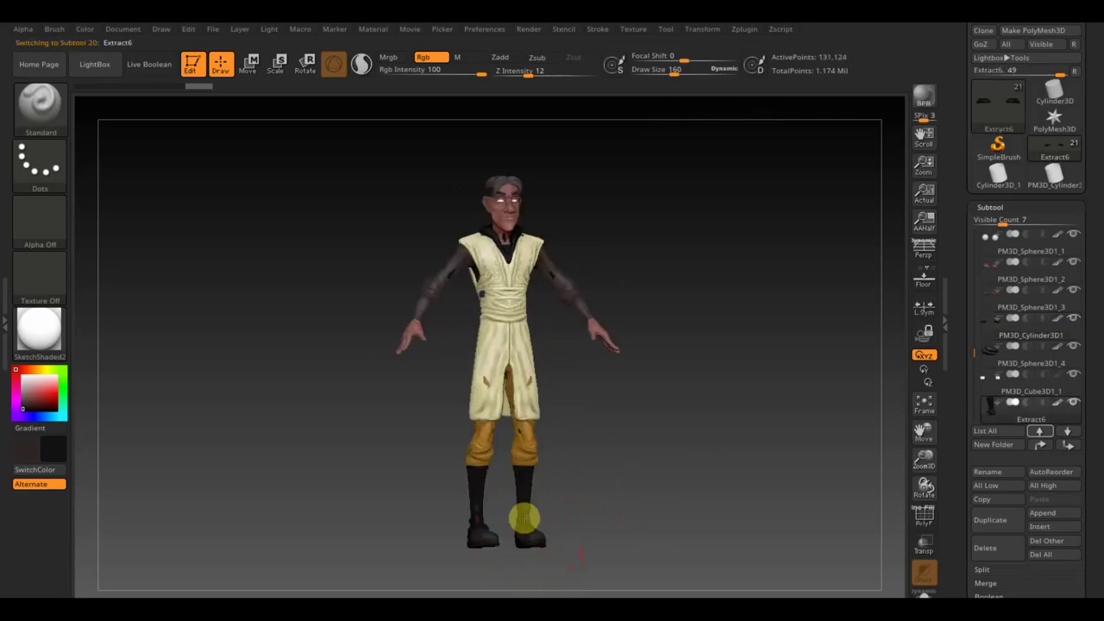
pyautogui.click(989, 387)
pyautogui.moveTo(500, 510)
pyautogui.mouseDown()
pyautogui.moveTo(528, 524)
pyautogui.moveTo(515, 515)
pyautogui.mouseUp()
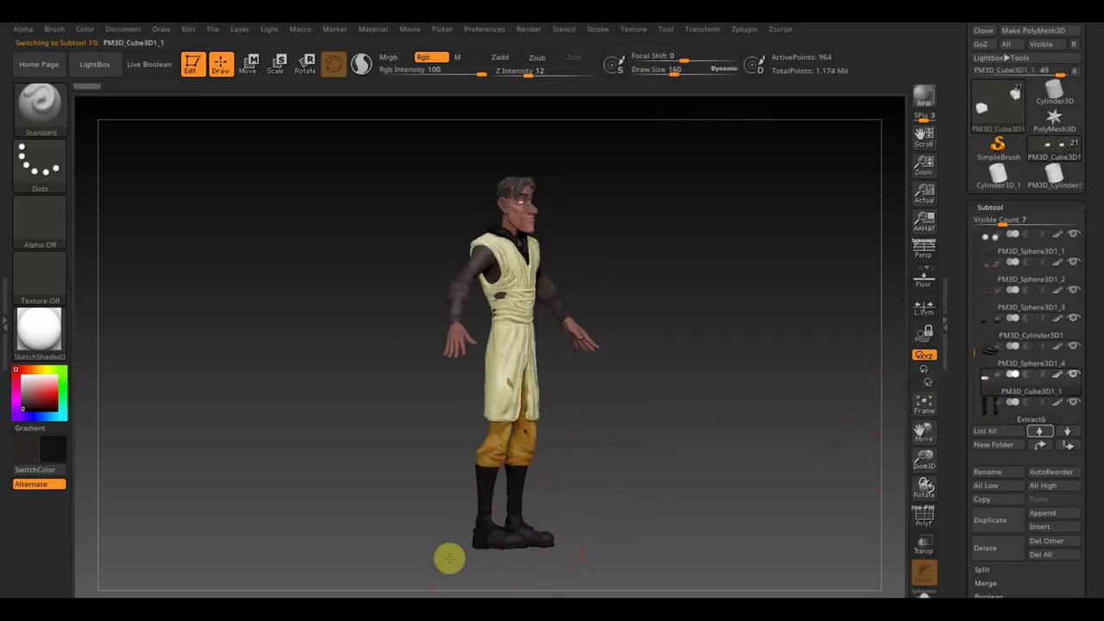
pyautogui.moveTo(394, 547)
pyautogui.mouseDown()
pyautogui.moveTo(537, 532)
pyautogui.moveTo(472, 548)
pyautogui.mouseUp()
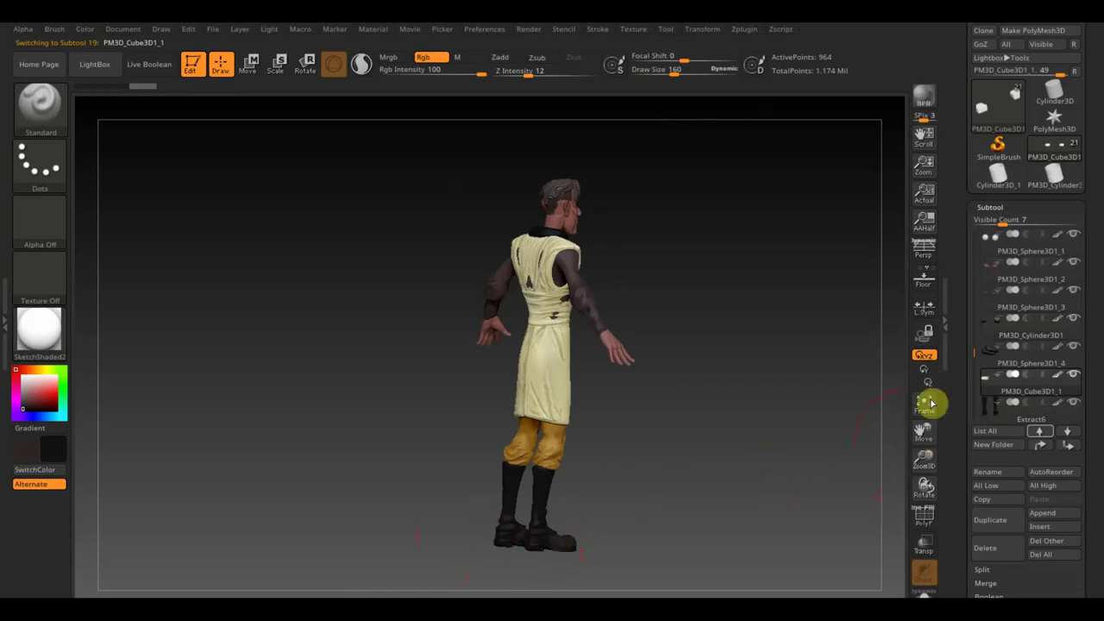
pyautogui.moveTo(749, 496); pyautogui.dragTo(769, 495)
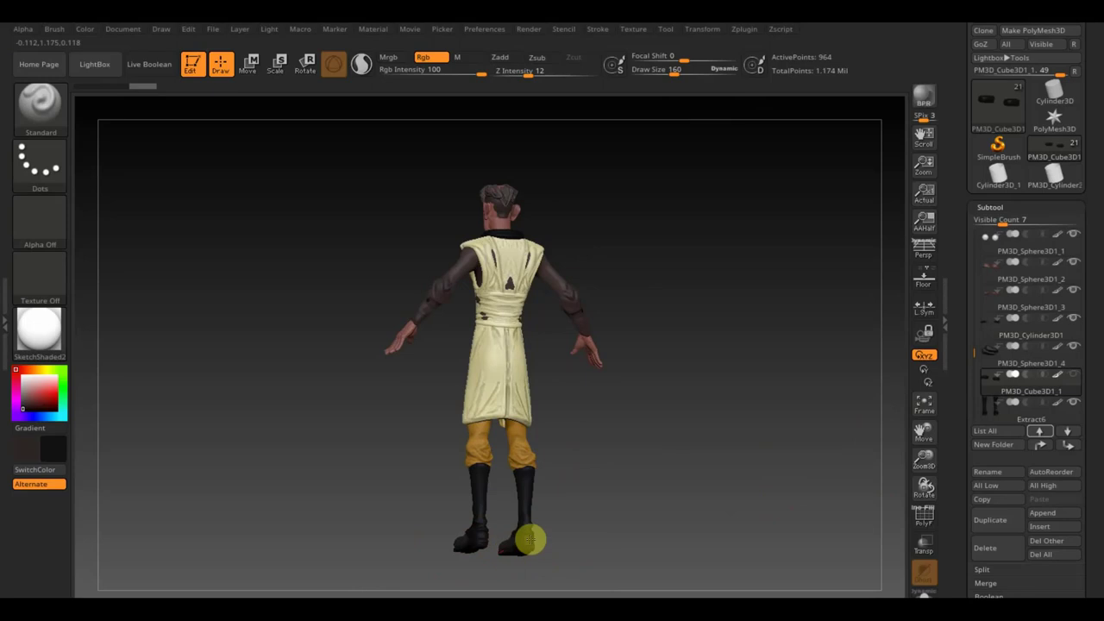
# Select Extract16, turn on its visibility, and orbit to review the reddish-brown hooded robe
pyautogui.click(1071, 433)
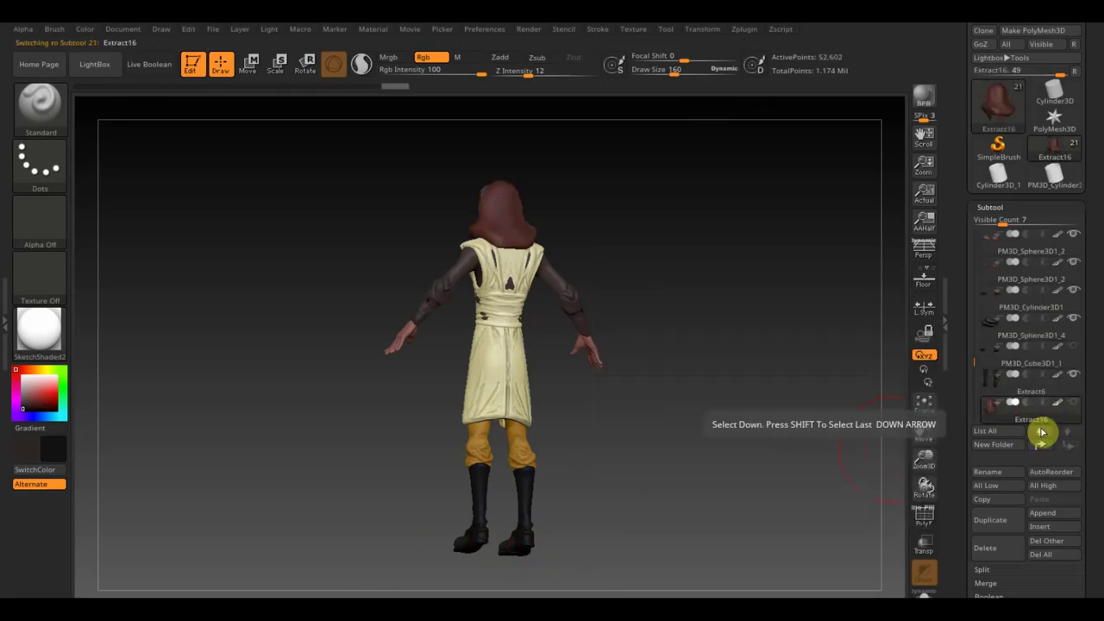
pyautogui.click(1073, 403)
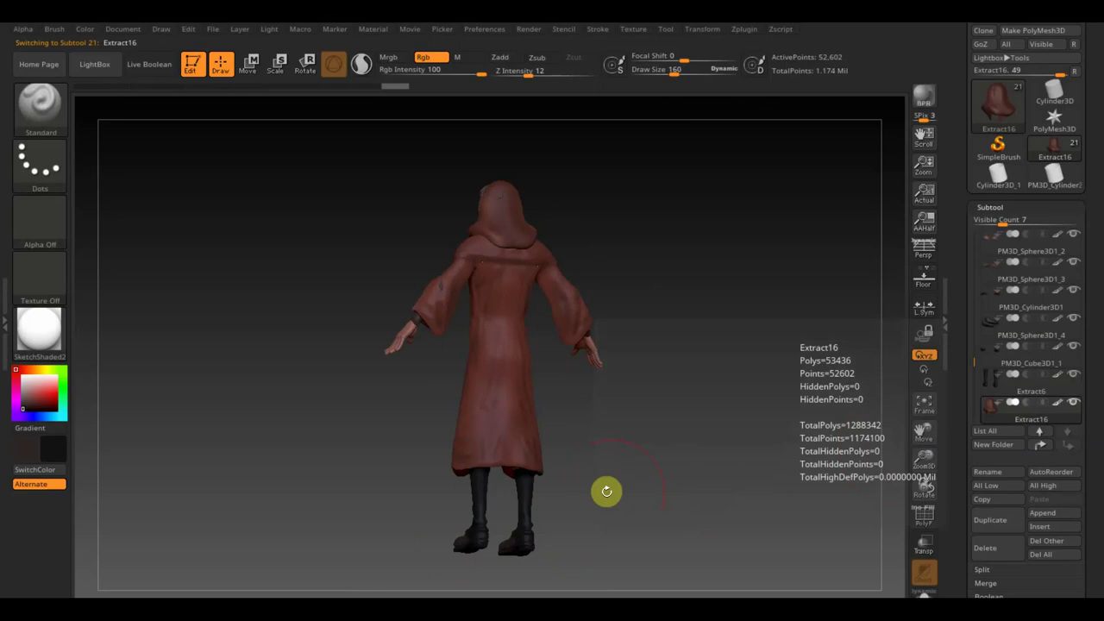
pyautogui.moveTo(606, 490)
pyautogui.mouseDown()
pyautogui.moveTo(693, 503)
pyautogui.moveTo(786, 495)
pyautogui.moveTo(757, 509)
pyautogui.mouseUp()
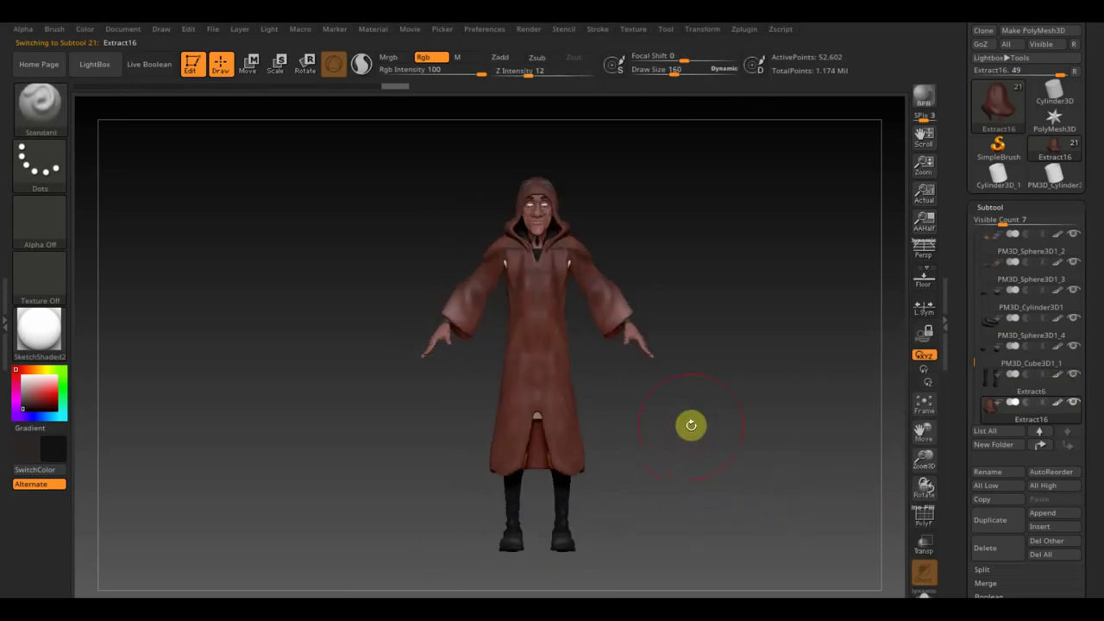
pyautogui.moveTo(698, 415)
pyautogui.keyDown('alt'); pyautogui.mouseDown()
pyautogui.moveTo(703, 430)
pyautogui.moveTo(670, 437)
pyautogui.mouseUp(); pyautogui.keyUp('alt')
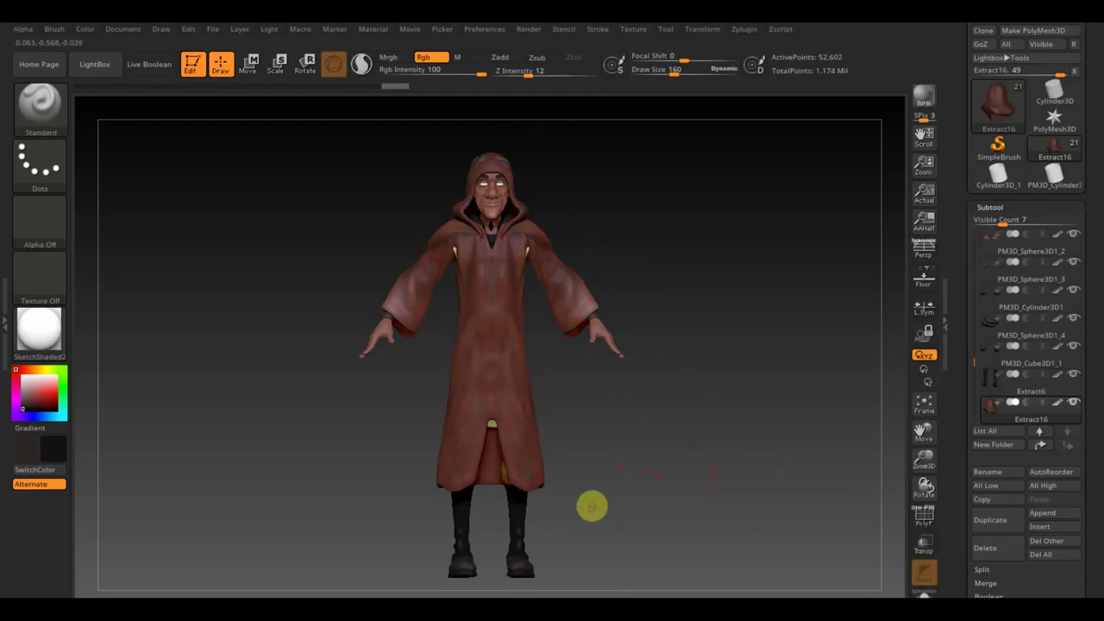
pyautogui.moveTo(592, 505)
pyautogui.mouseDown()
pyautogui.moveTo(744, 506)
pyautogui.moveTo(636, 515)
pyautogui.moveTo(561, 505)
pyautogui.moveTo(595, 499)
pyautogui.moveTo(642, 461)
pyautogui.mouseUp()
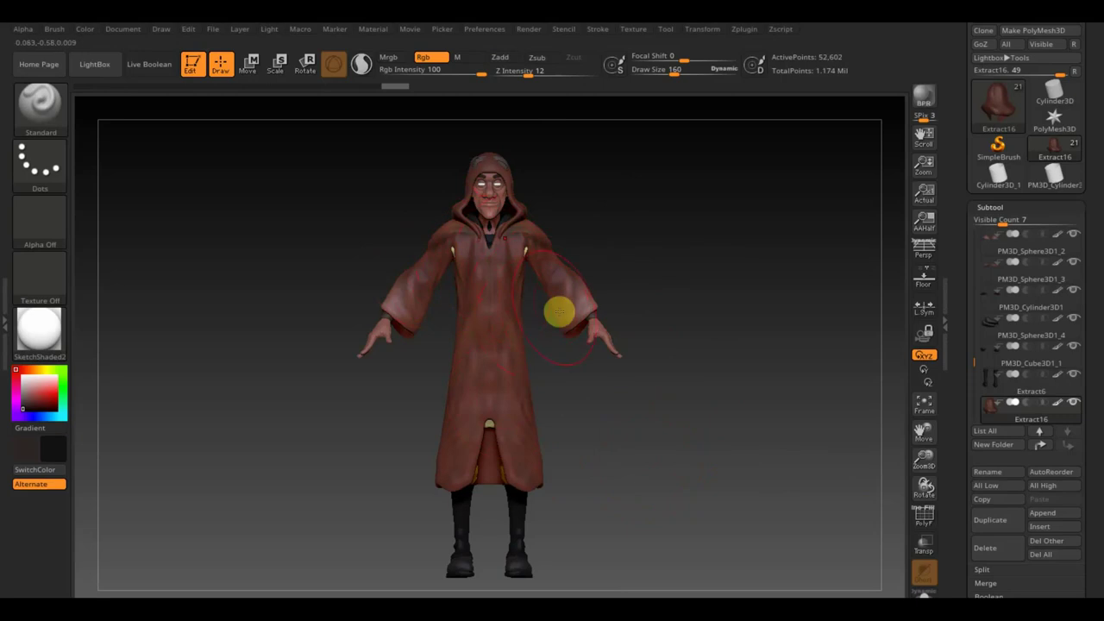
pyautogui.moveTo(699, 270)
pyautogui.mouseDown()
pyautogui.moveTo(695, 305)
pyautogui.moveTo(667, 293)
pyautogui.moveTo(708, 268)
pyautogui.mouseUp()
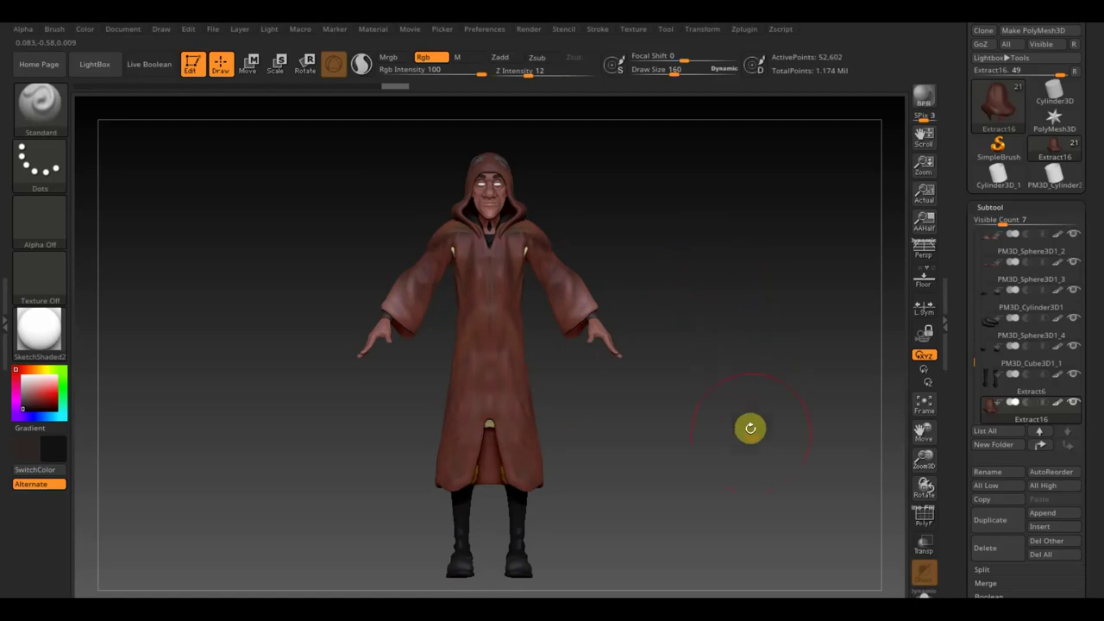
pyautogui.moveTo(750, 428)
pyautogui.mouseDown()
pyautogui.moveTo(747, 436)
pyautogui.moveTo(742, 417)
pyautogui.moveTo(758, 415)
pyautogui.mouseUp()
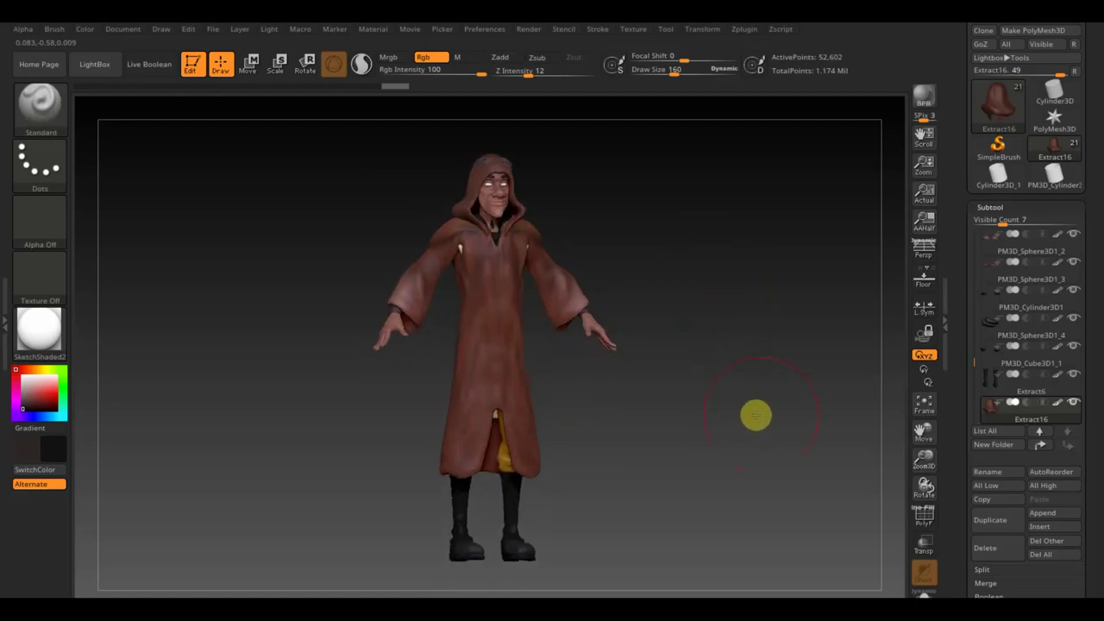